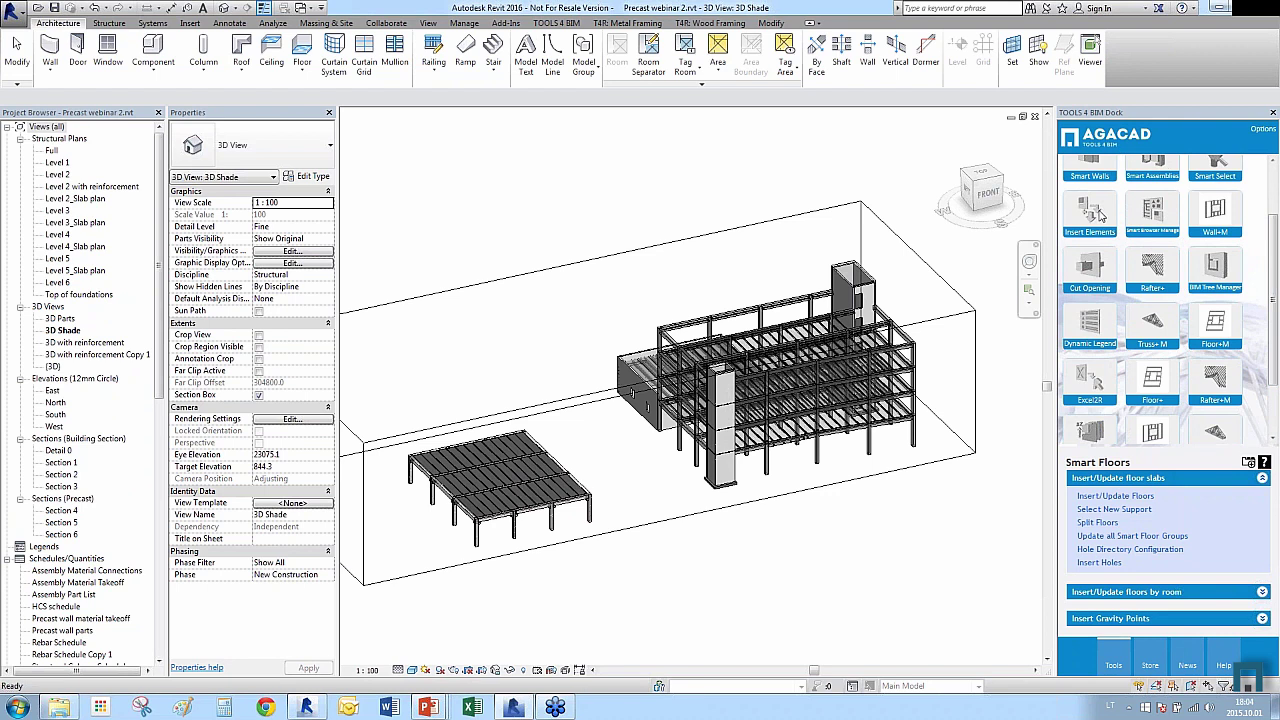
Open the Insert Elements tools and select the eight ground-level columns in the front two rows of the building.
{"action": "left_click", "coordinate": [1094, 212]}
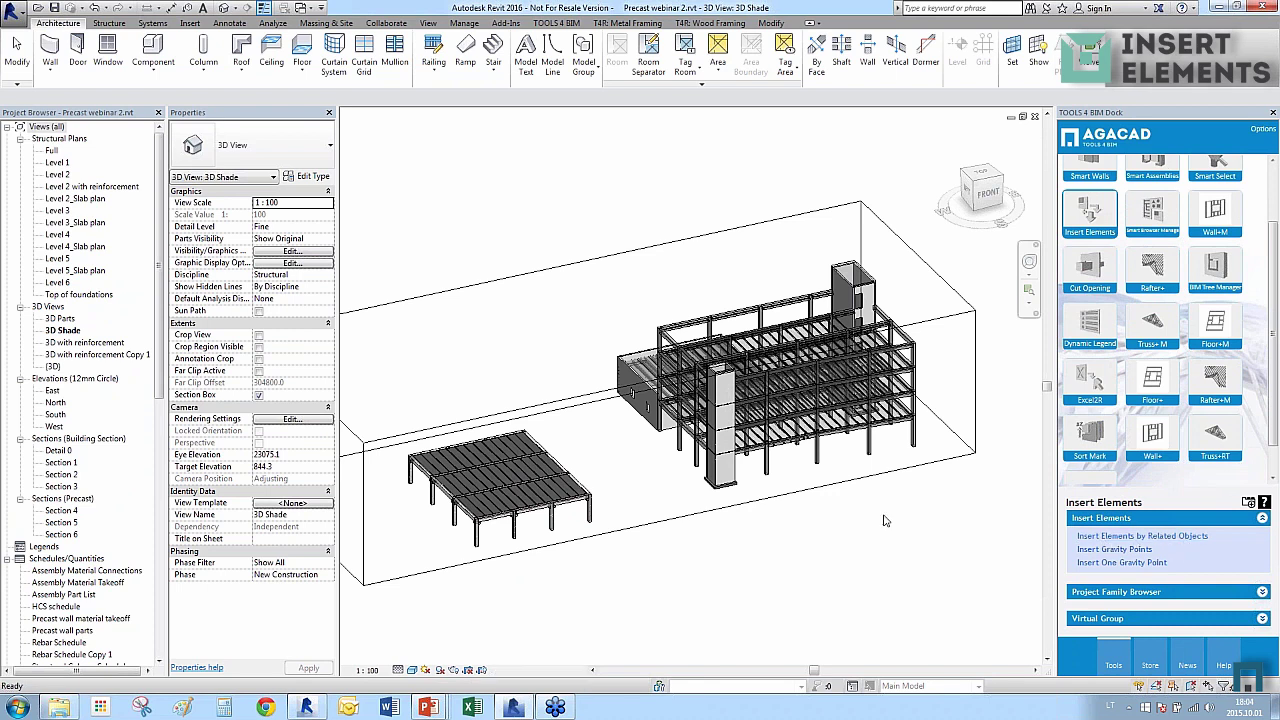
{"action": "middle_click_drag", "start_coordinate": [884, 520], "coordinate": [380, 347], "text": "shift"}
{"action": "scroll", "coordinate": [720, 460], "scroll_direction": "up", "scroll_amount": 3}
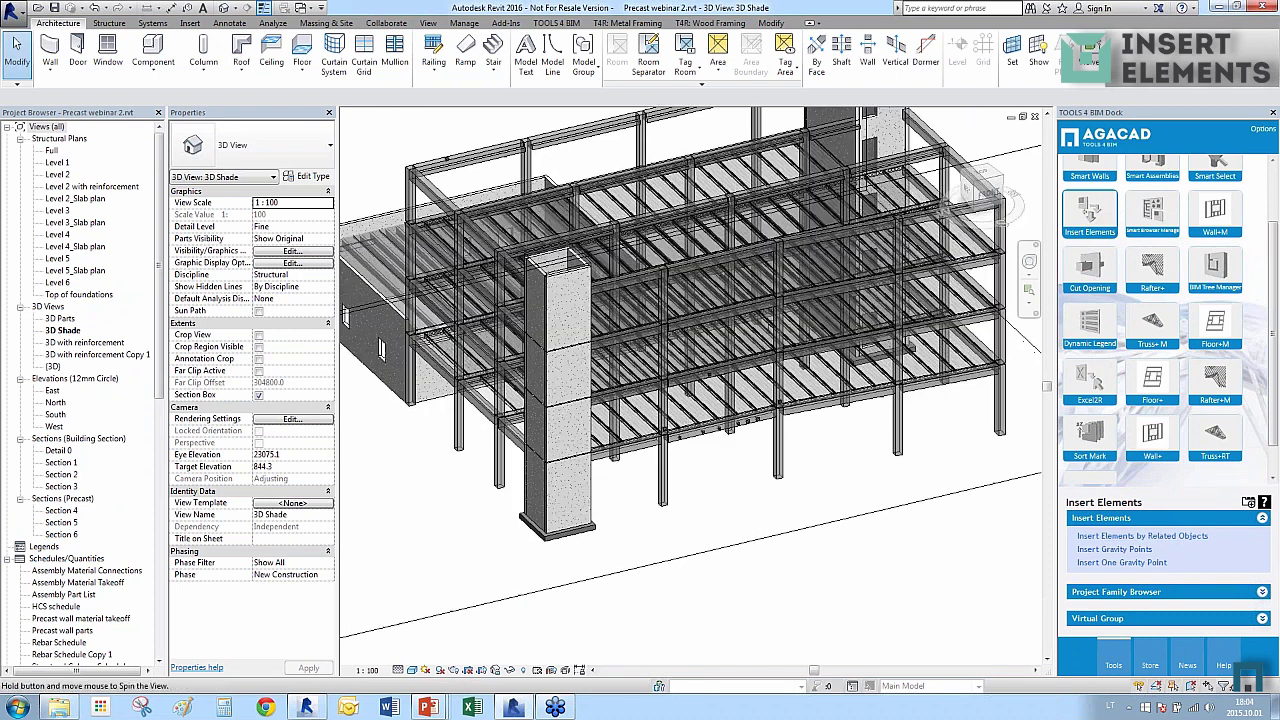
{"action": "scroll", "coordinate": [855, 435], "scroll_direction": "up", "scroll_amount": 2}
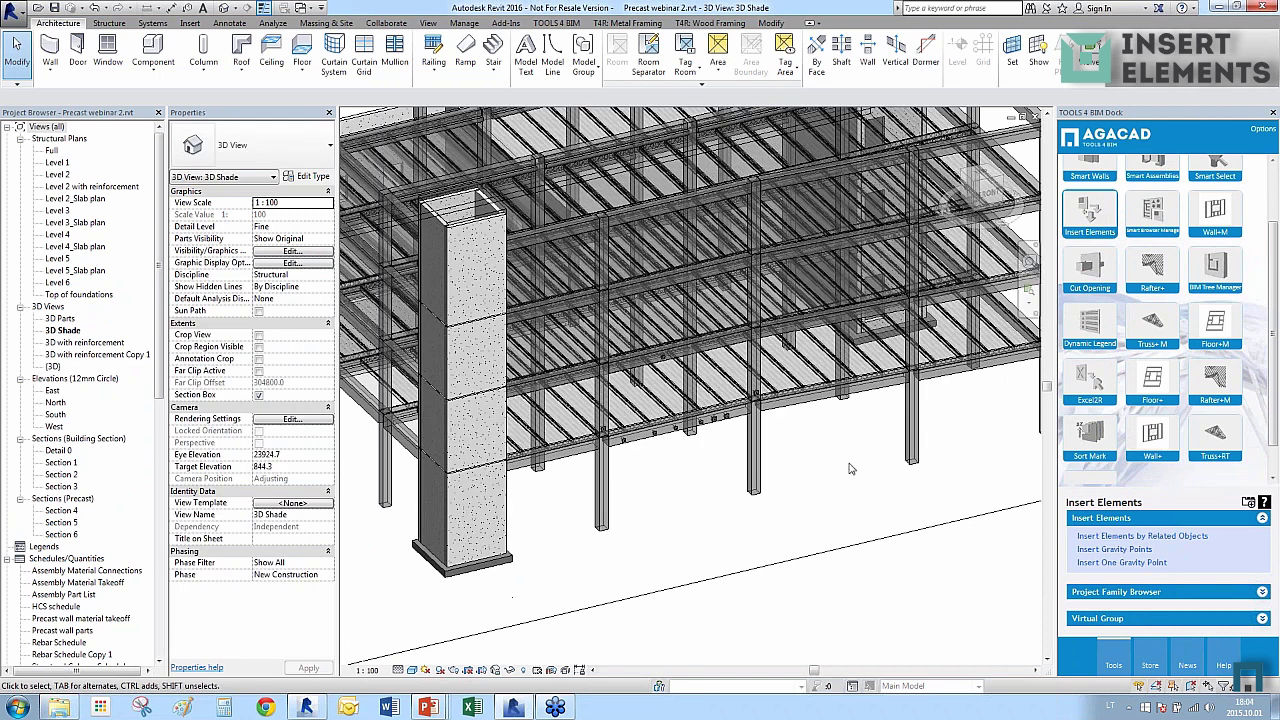
{"action": "scroll", "coordinate": [850, 472], "scroll_direction": "down", "scroll_amount": 2}
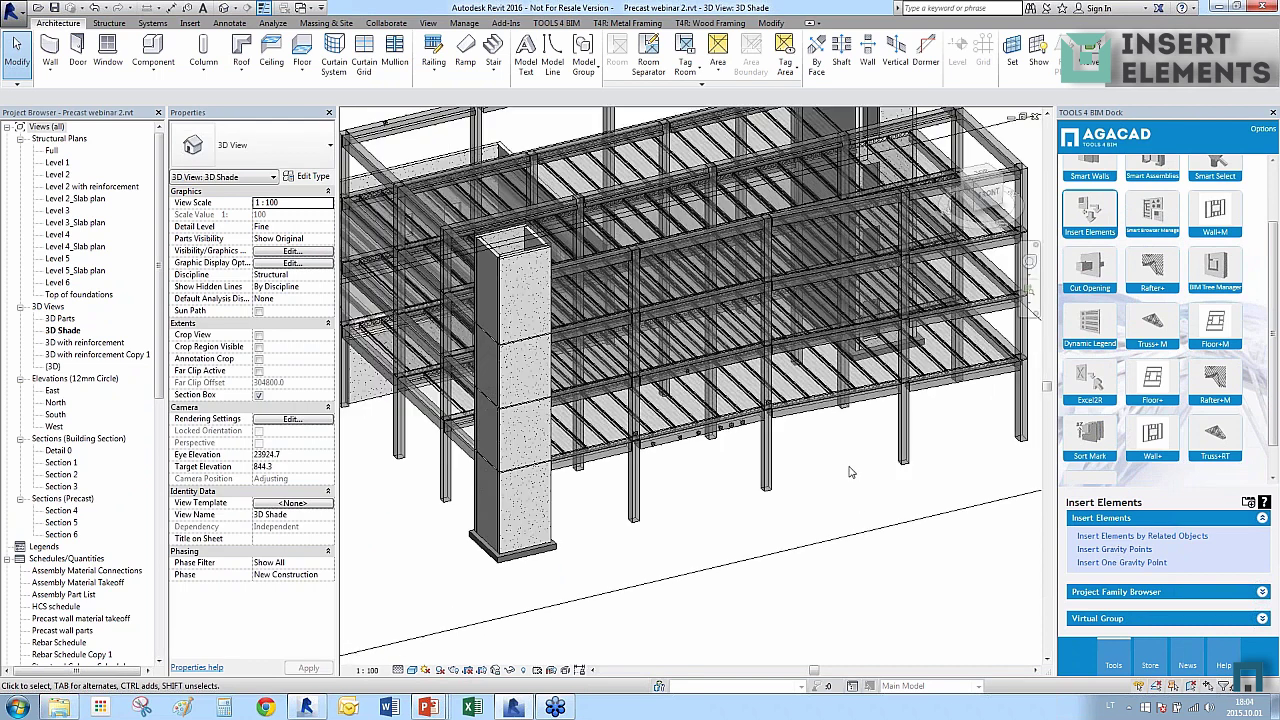
{"action": "middle_click_drag", "start_coordinate": [856, 476], "coordinate": [920, 480], "text": "shift"}
{"action": "left_click_drag", "start_coordinate": [928, 487], "coordinate": [582, 463]}
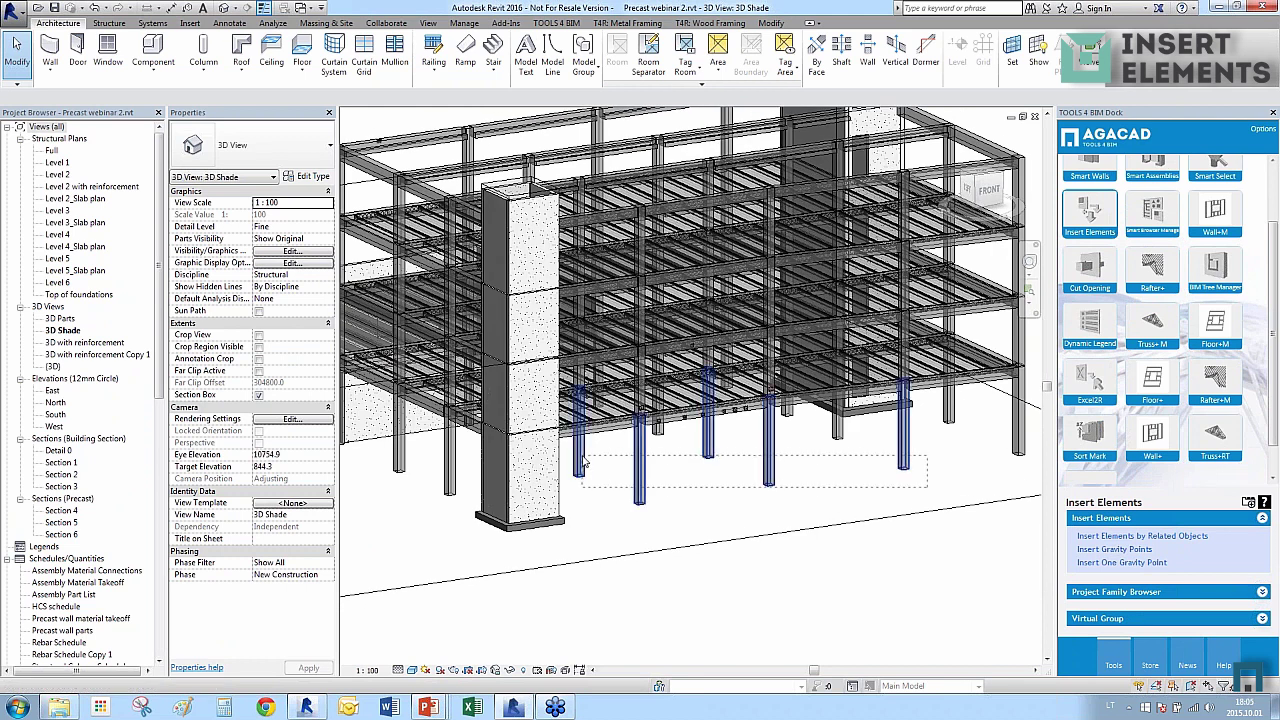
{"action": "left_click", "coordinate": [1018, 420], "text": "ctrl"}
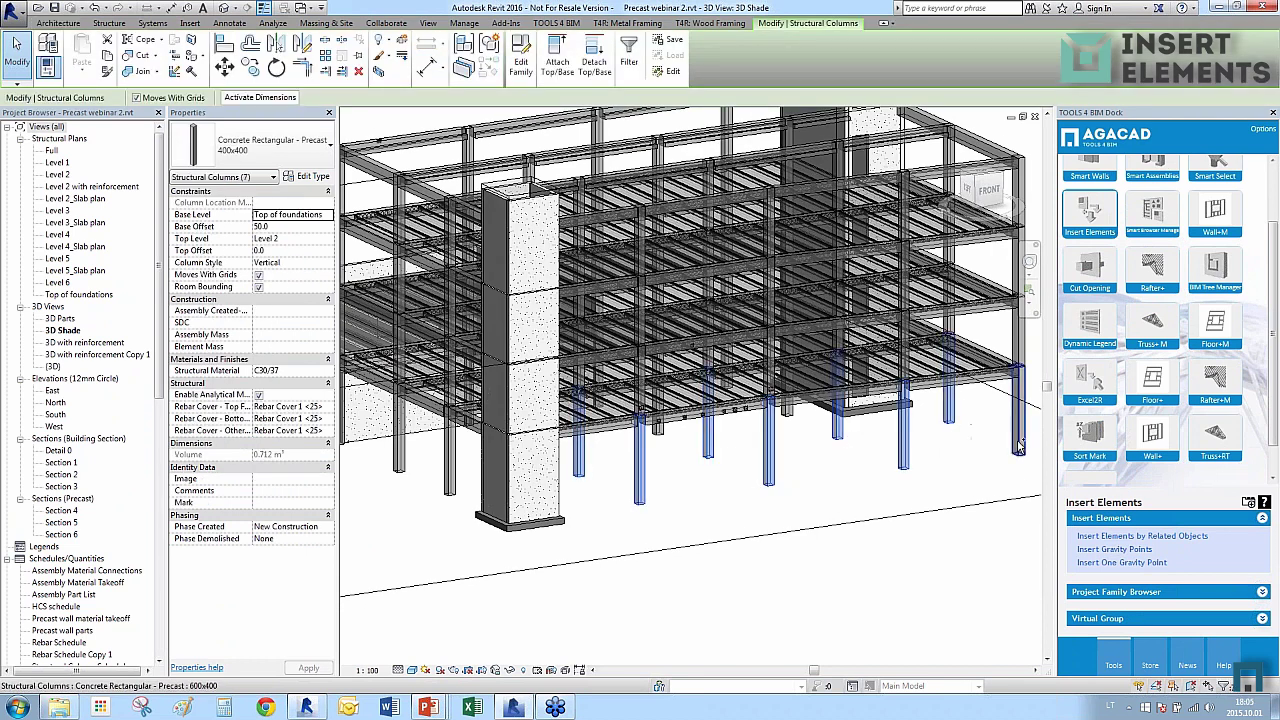
Insert Pile Cap-4 Pile 2000 x 2000 x 900mm foundations under the selected columns using Insert Elements by Related Objects.
{"action": "left_click", "coordinate": [1093, 541]}
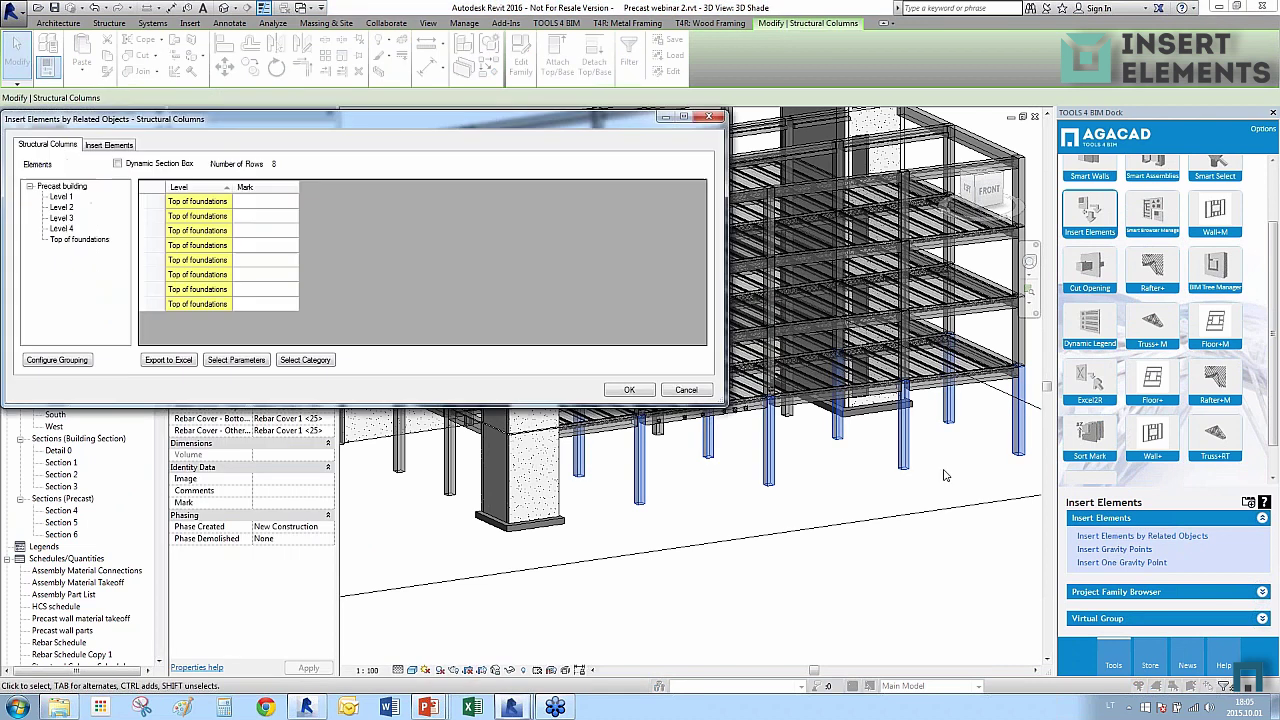
{"action": "left_click", "coordinate": [109, 144]}
{"action": "left_click", "coordinate": [94, 207]}
{"action": "double_click", "coordinate": [91, 208]}
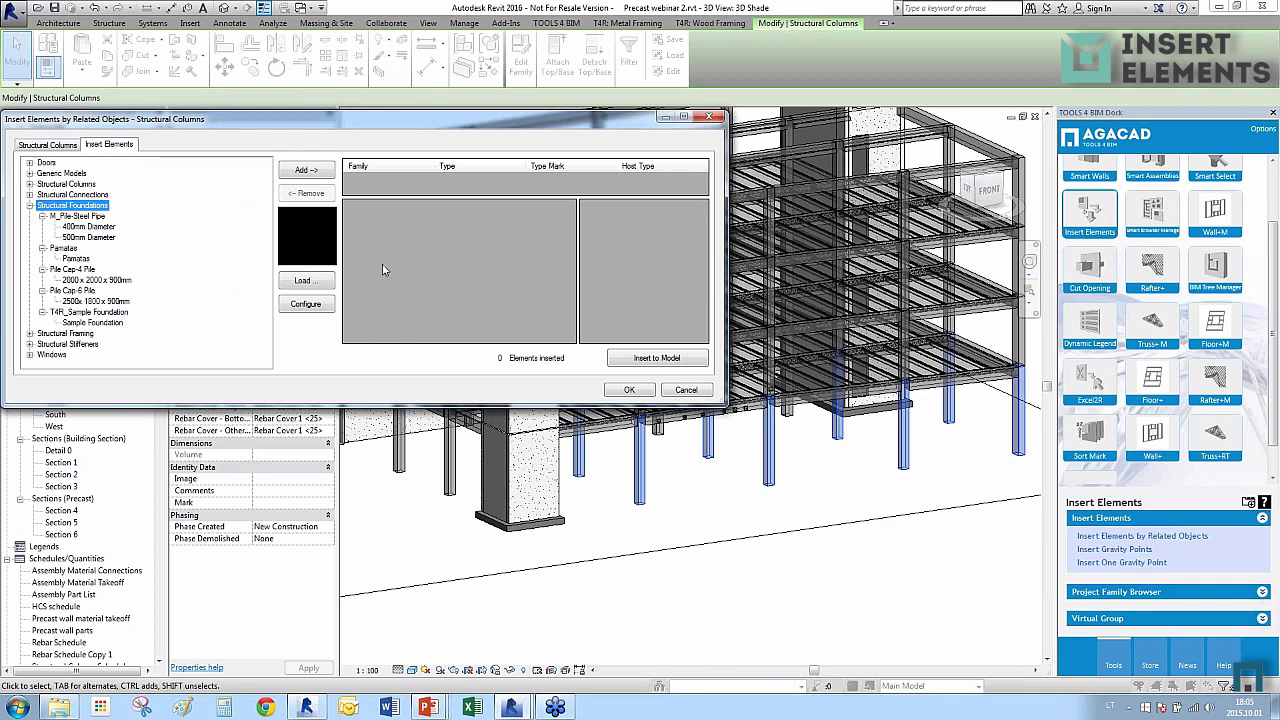
{"action": "left_click", "coordinate": [105, 281]}
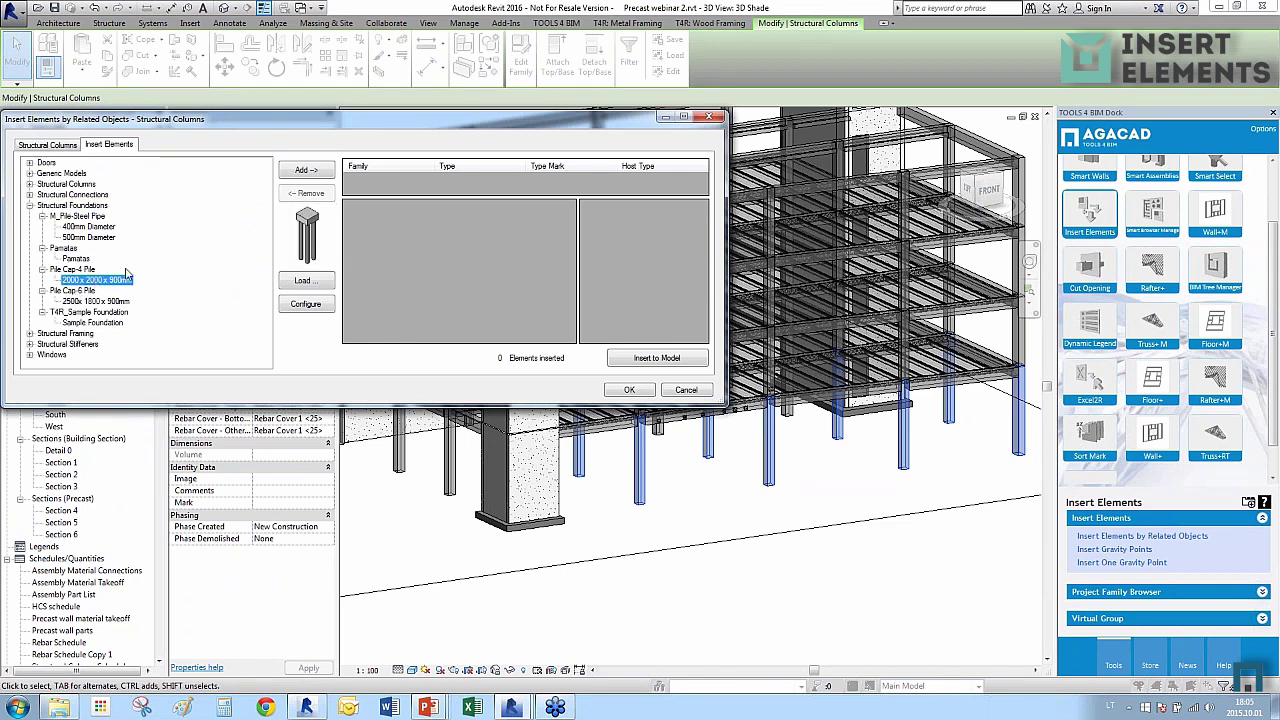
{"action": "left_click", "coordinate": [302, 171]}
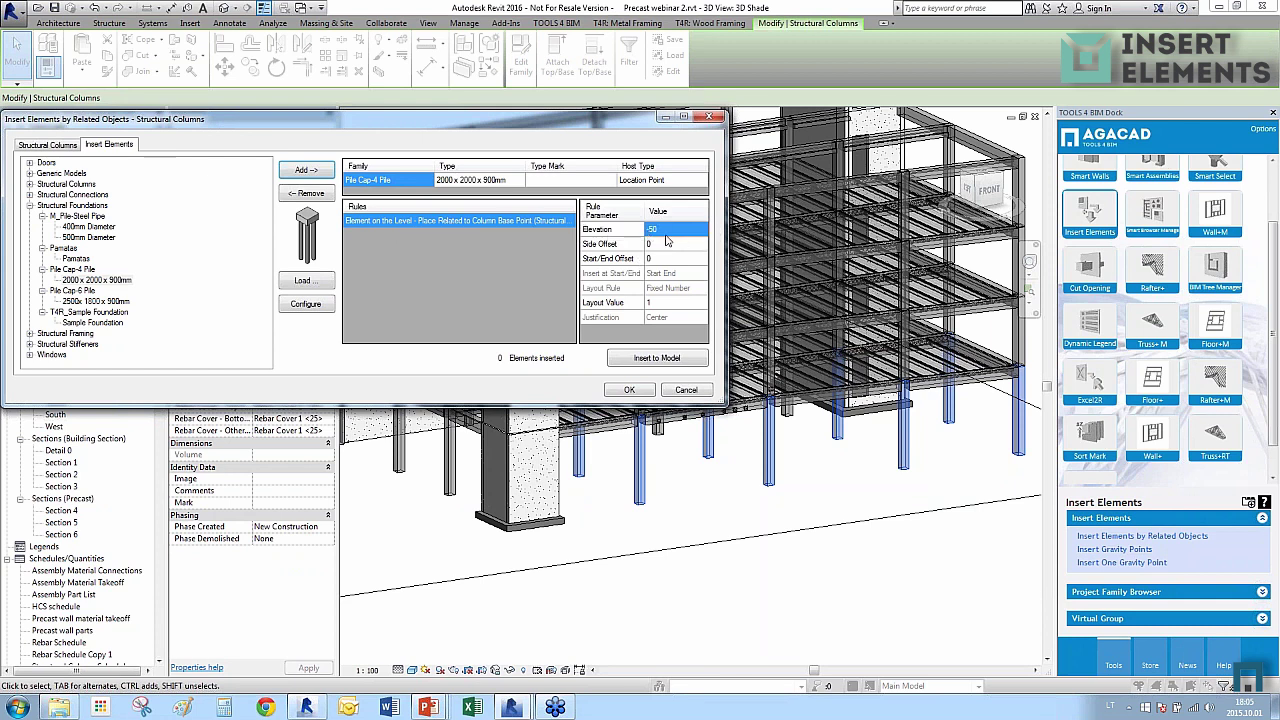
{"action": "left_click", "coordinate": [668, 356]}
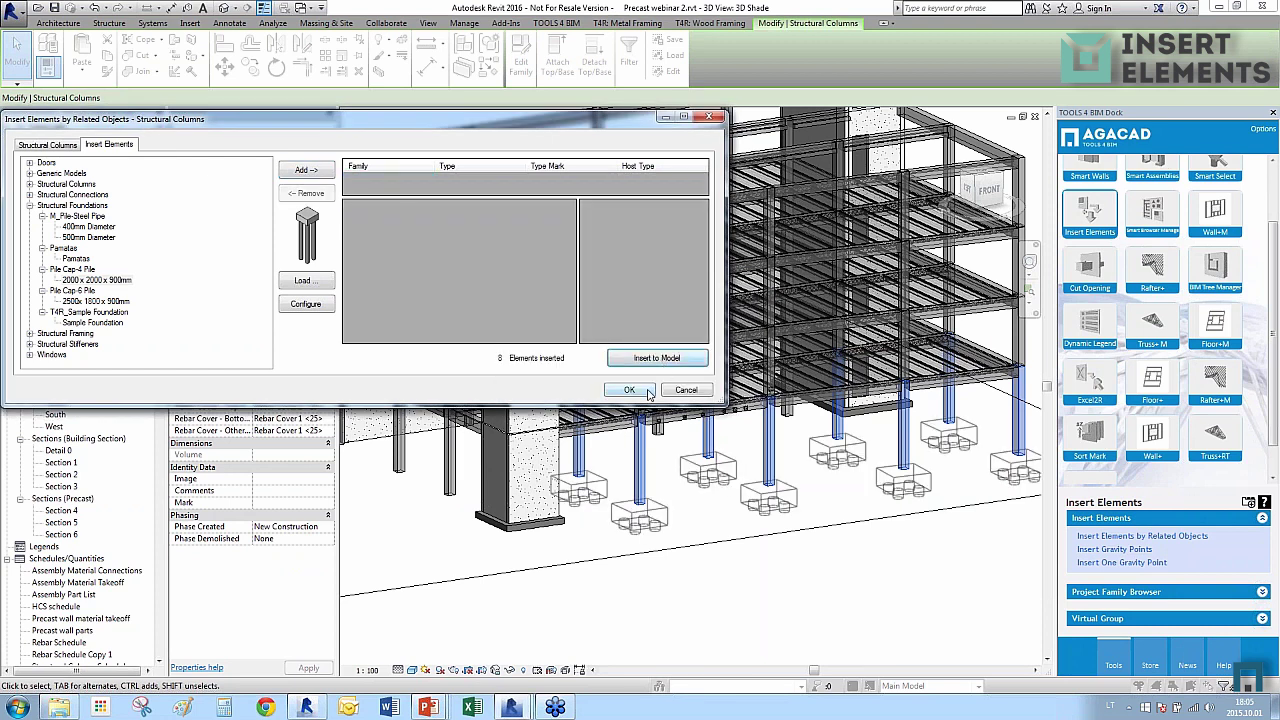
{"action": "left_click", "coordinate": [628, 390]}
Extend the section box of the 3D view downward to include the full depth of the piles.
{"action": "middle_click_drag", "start_coordinate": [750, 495], "coordinate": [718, 510], "text": "shift"}
{"action": "left_click", "coordinate": [716, 510]}
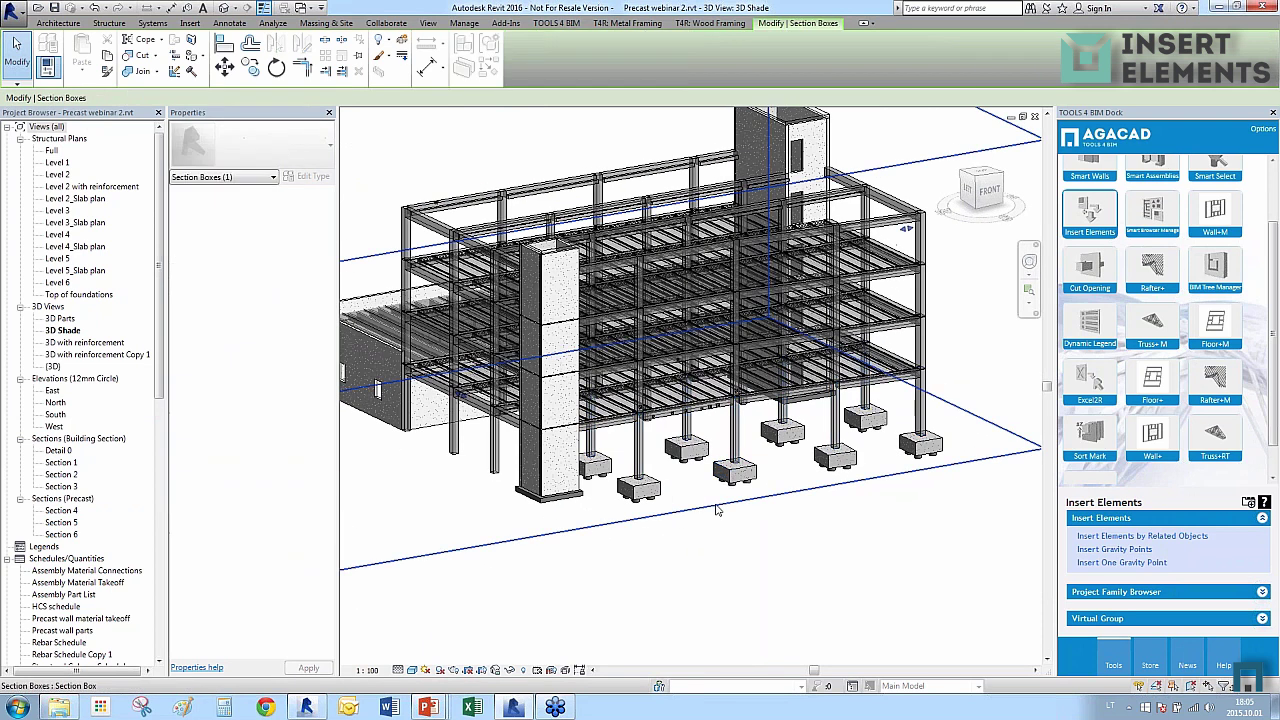
{"action": "scroll", "coordinate": [716, 510], "scroll_direction": "down", "scroll_amount": 3}
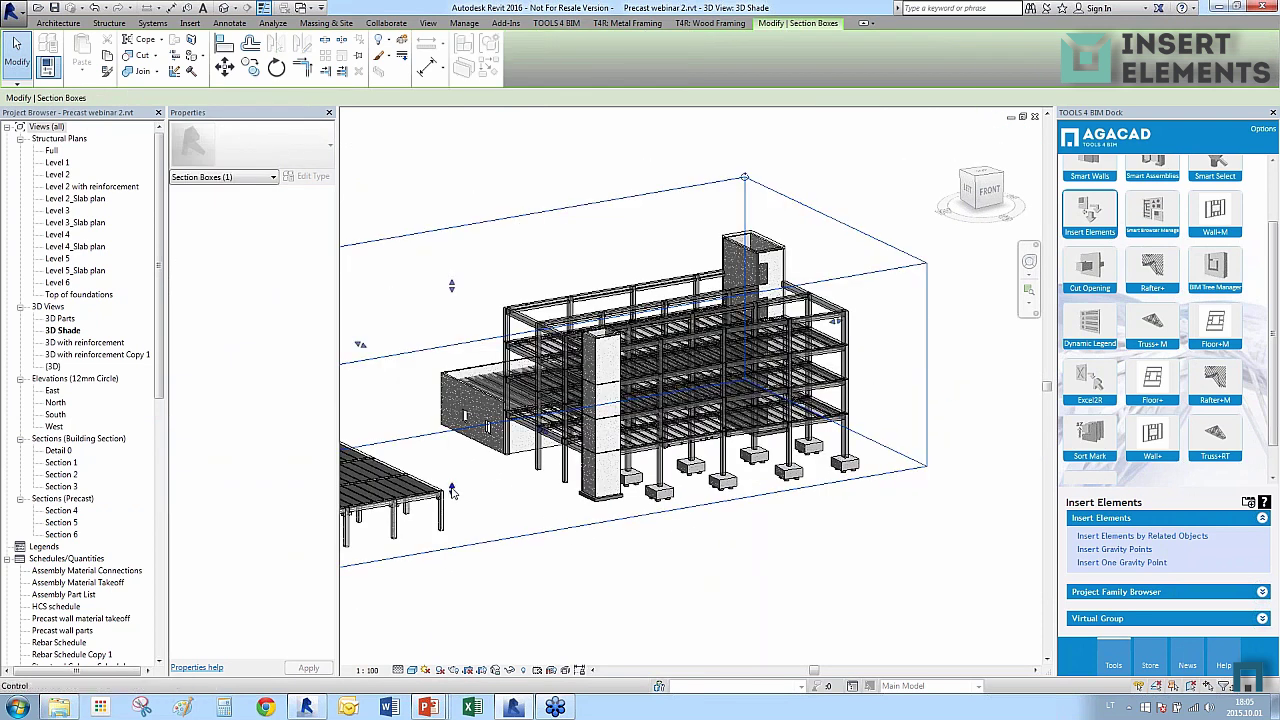
{"action": "left_click", "coordinate": [700, 571]}
{"action": "scroll", "coordinate": [487, 463], "scroll_direction": "up", "scroll_amount": 2}
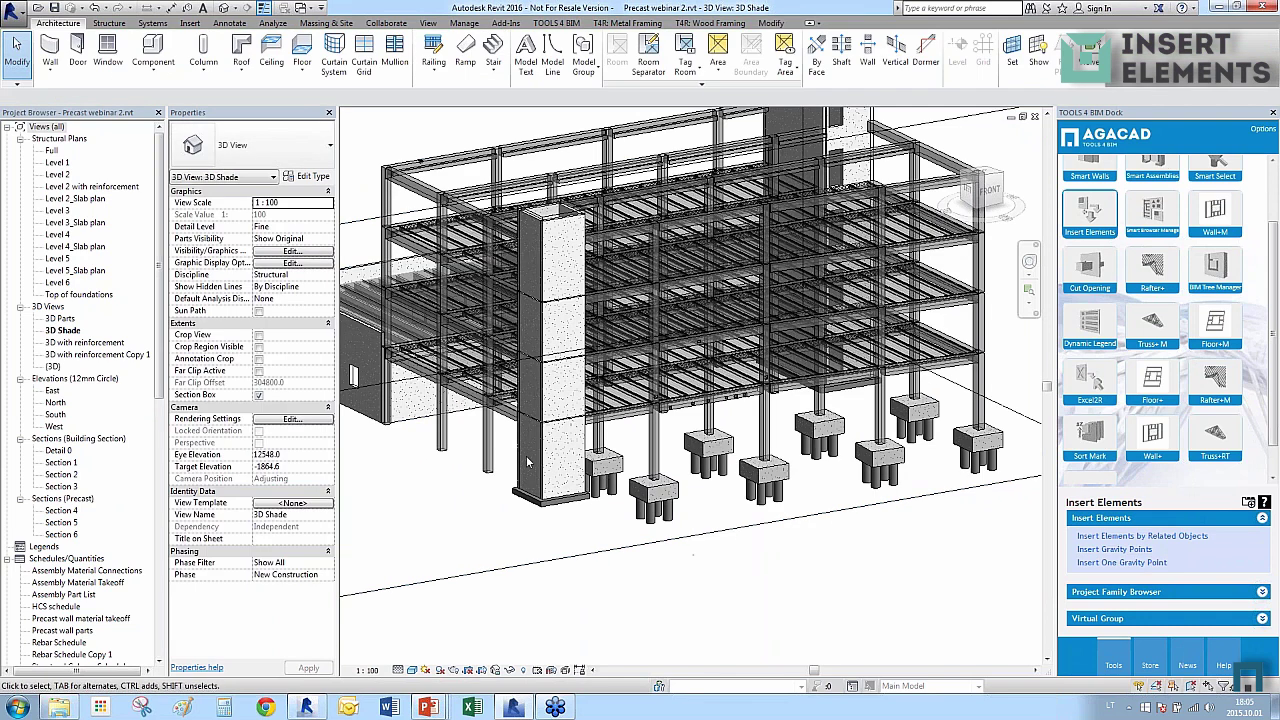
Select the five remaining ground-level columns of the building that have no foundation beneath them.
{"action": "left_click", "coordinate": [487, 463]}
{"action": "middle_click_drag", "start_coordinate": [487, 463], "coordinate": [645, 470], "text": "shift"}
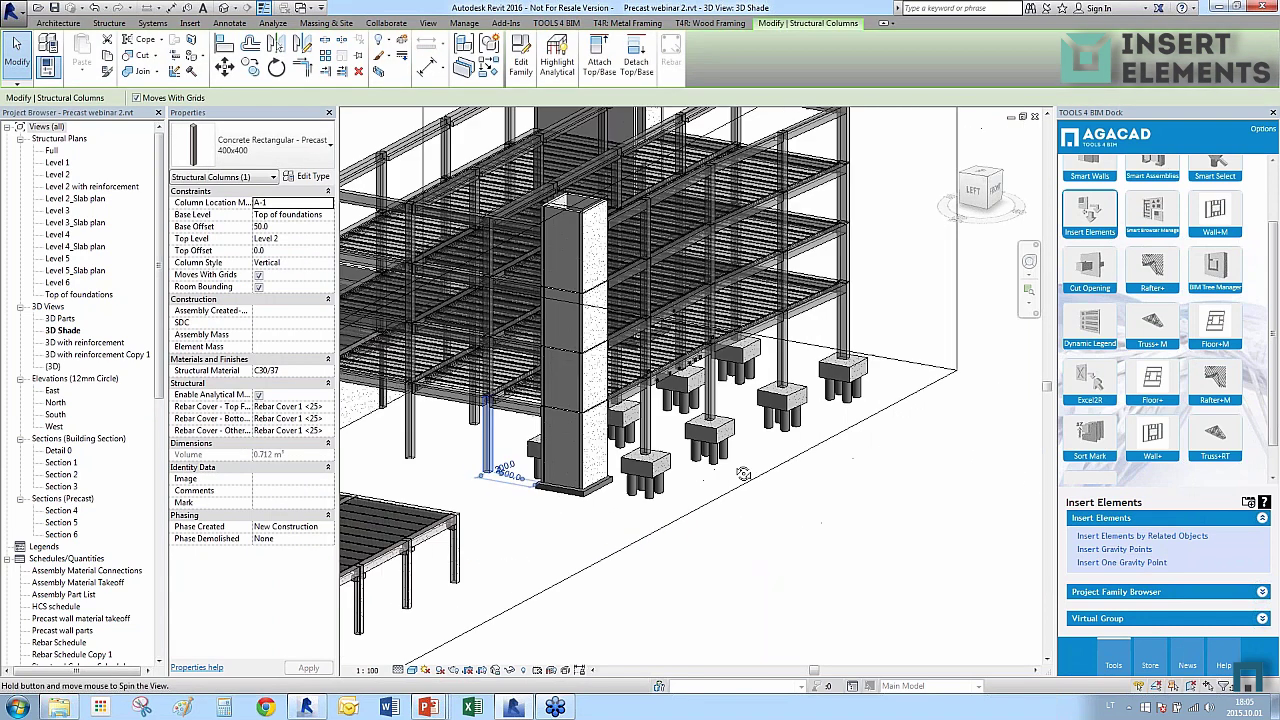
{"action": "left_click", "coordinate": [475, 425], "text": "ctrl"}
{"action": "left_click", "coordinate": [410, 420], "text": "ctrl"}
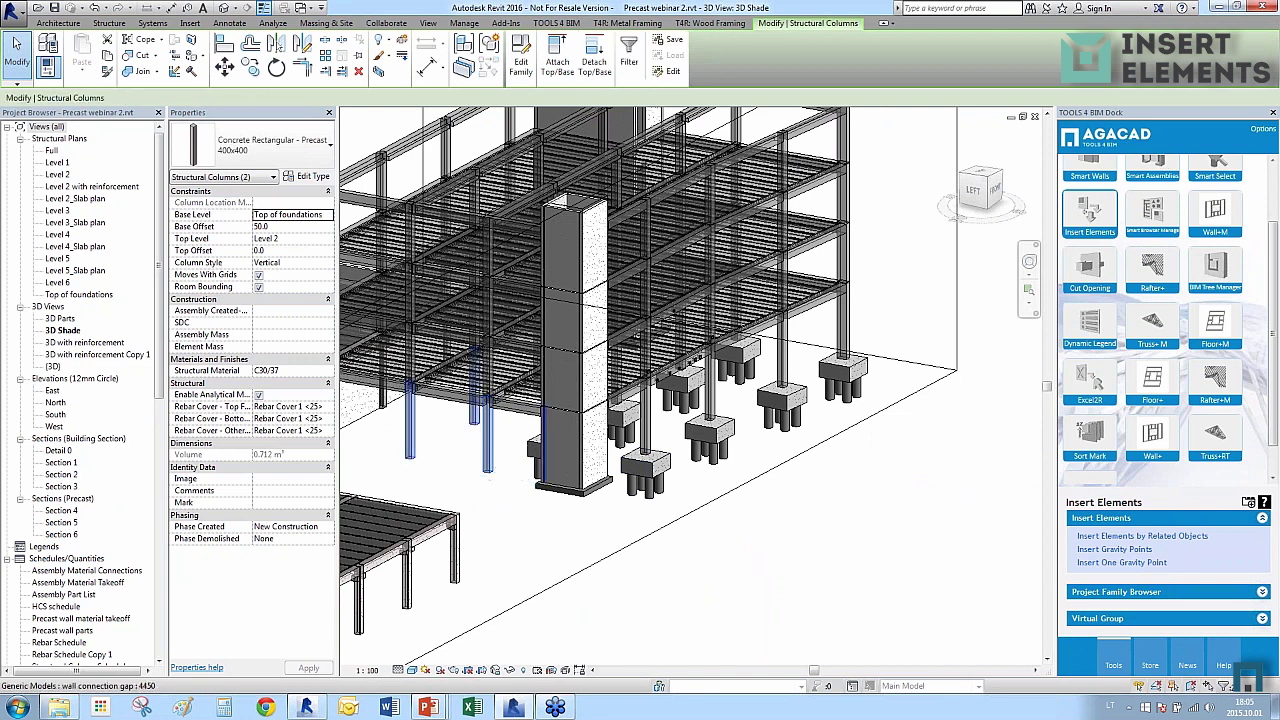
{"action": "middle_click_drag", "start_coordinate": [410, 420], "coordinate": [706, 463], "text": "shift"}
{"action": "scroll", "coordinate": [760, 425], "scroll_direction": "up", "scroll_amount": 3}
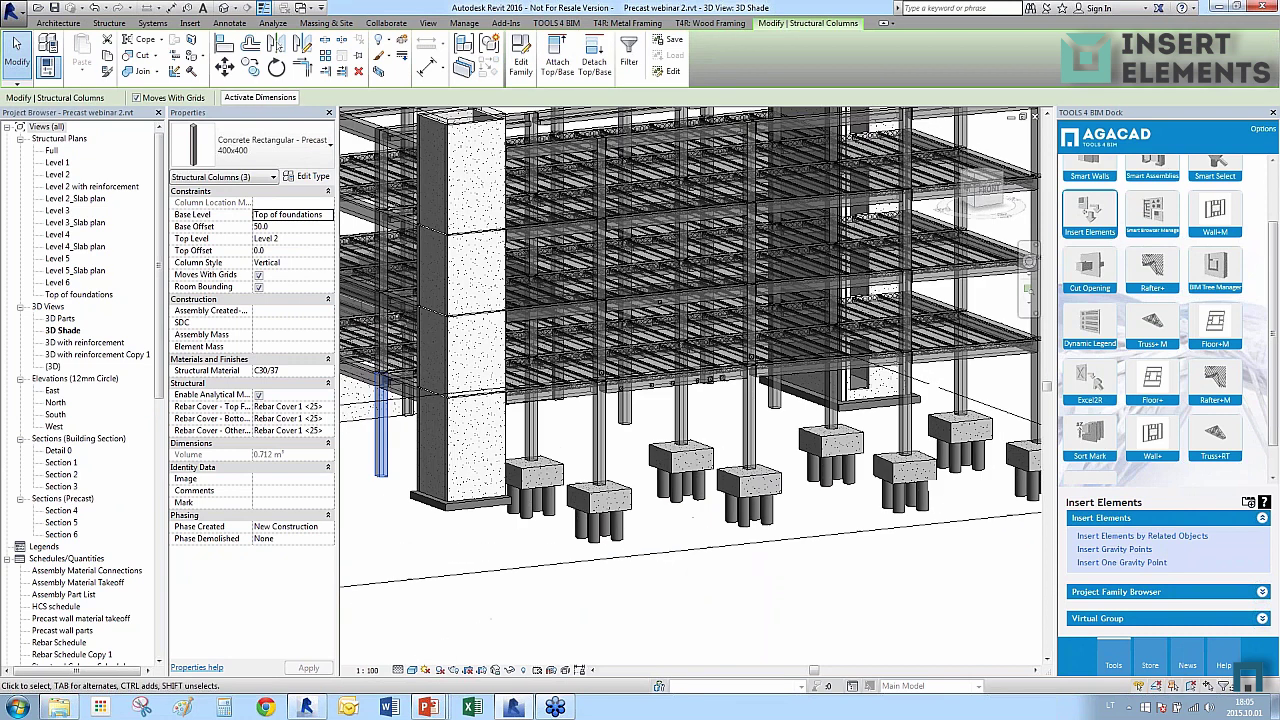
{"action": "left_click", "coordinate": [760, 425], "text": "ctrl"}
{"action": "left_click", "coordinate": [830, 445], "text": "ctrl"}
{"action": "middle_click_drag", "start_coordinate": [830, 445], "coordinate": [920, 445], "text": "shift"}
Insert Pile Cap-6 Pile 2500x 1800 x 900mm foundations under the selected columns using Insert Elements by Related Objects.
{"action": "left_click", "coordinate": [1116, 537]}
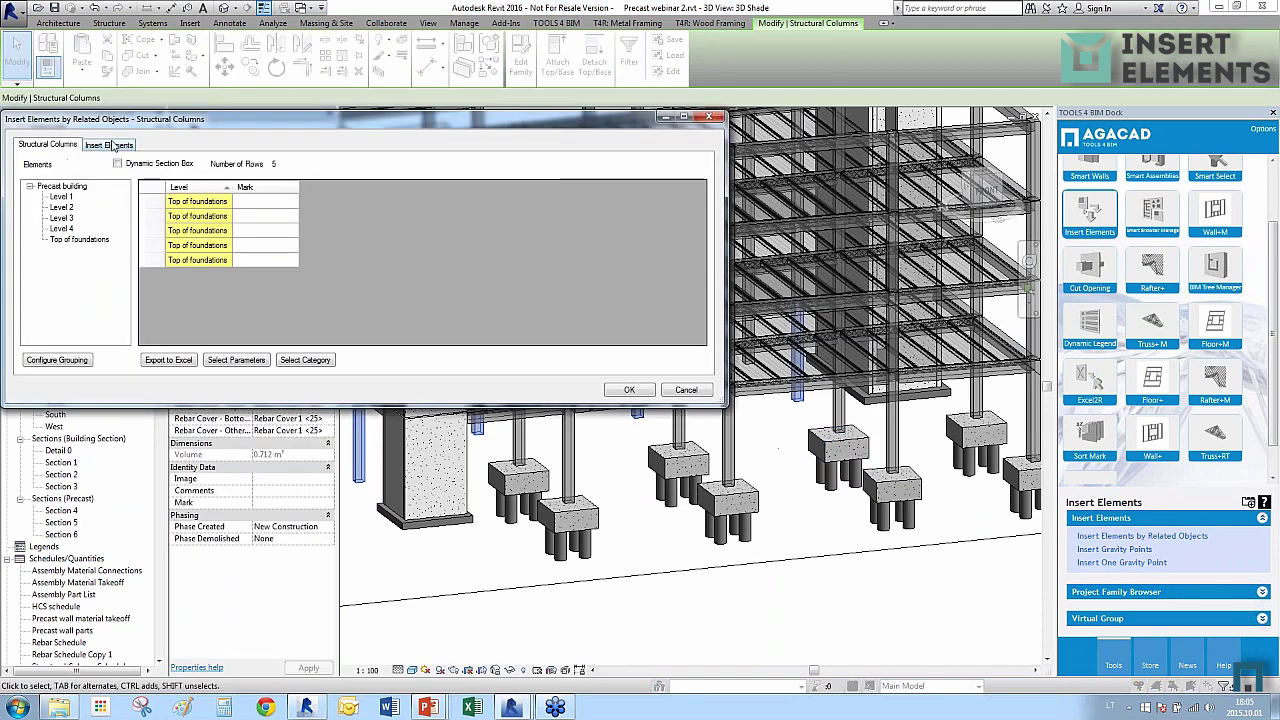
{"action": "left_click", "coordinate": [109, 144]}
{"action": "double_click", "coordinate": [88, 205]}
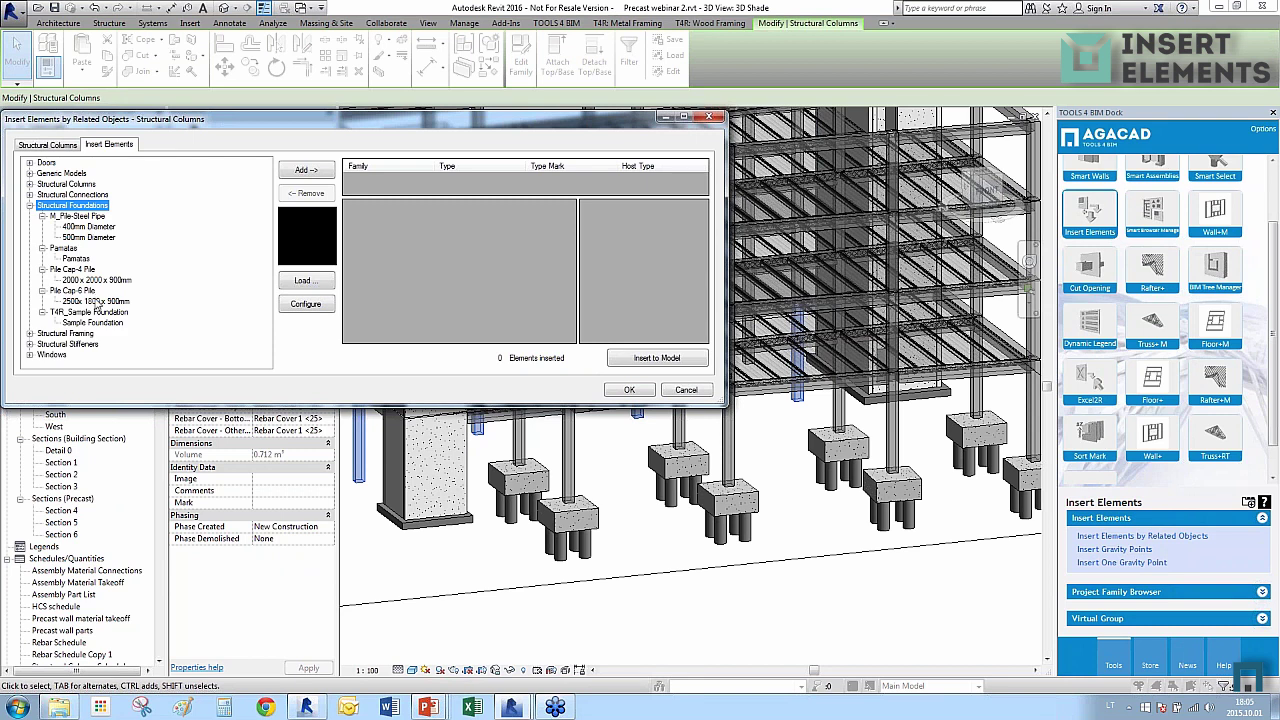
{"action": "left_click", "coordinate": [99, 302]}
{"action": "left_click", "coordinate": [314, 172]}
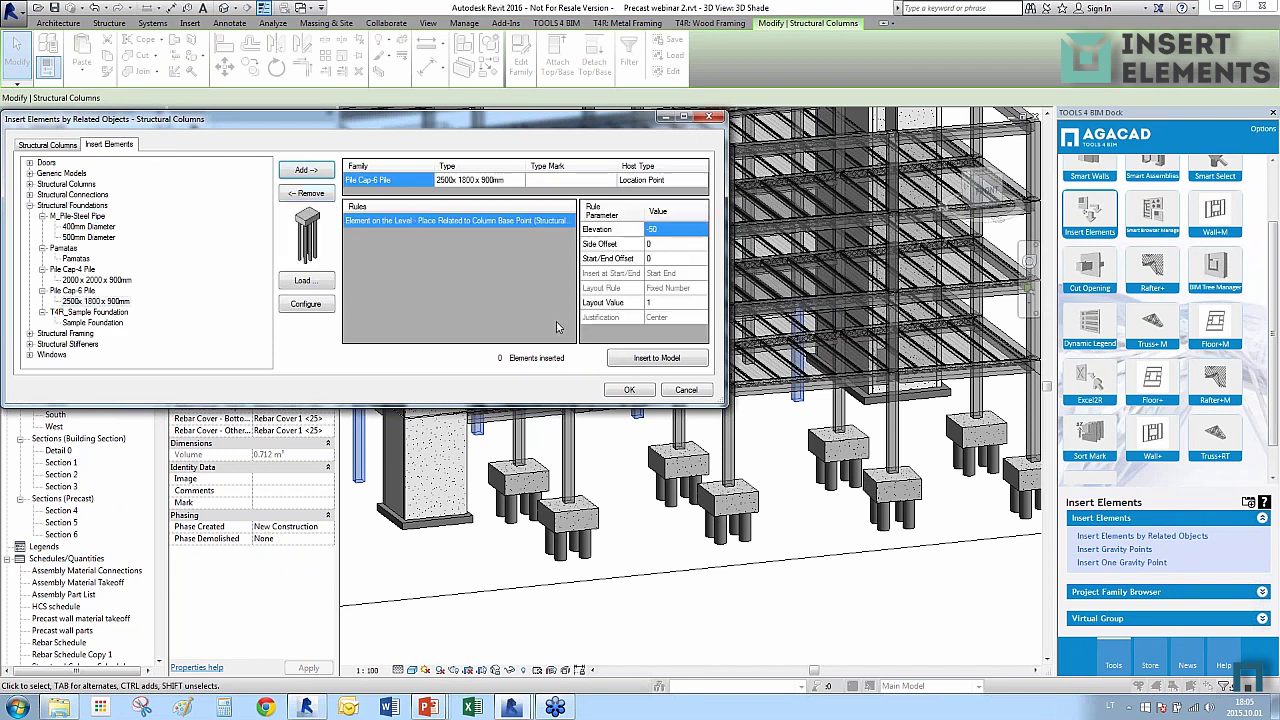
{"action": "left_click", "coordinate": [632, 358]}
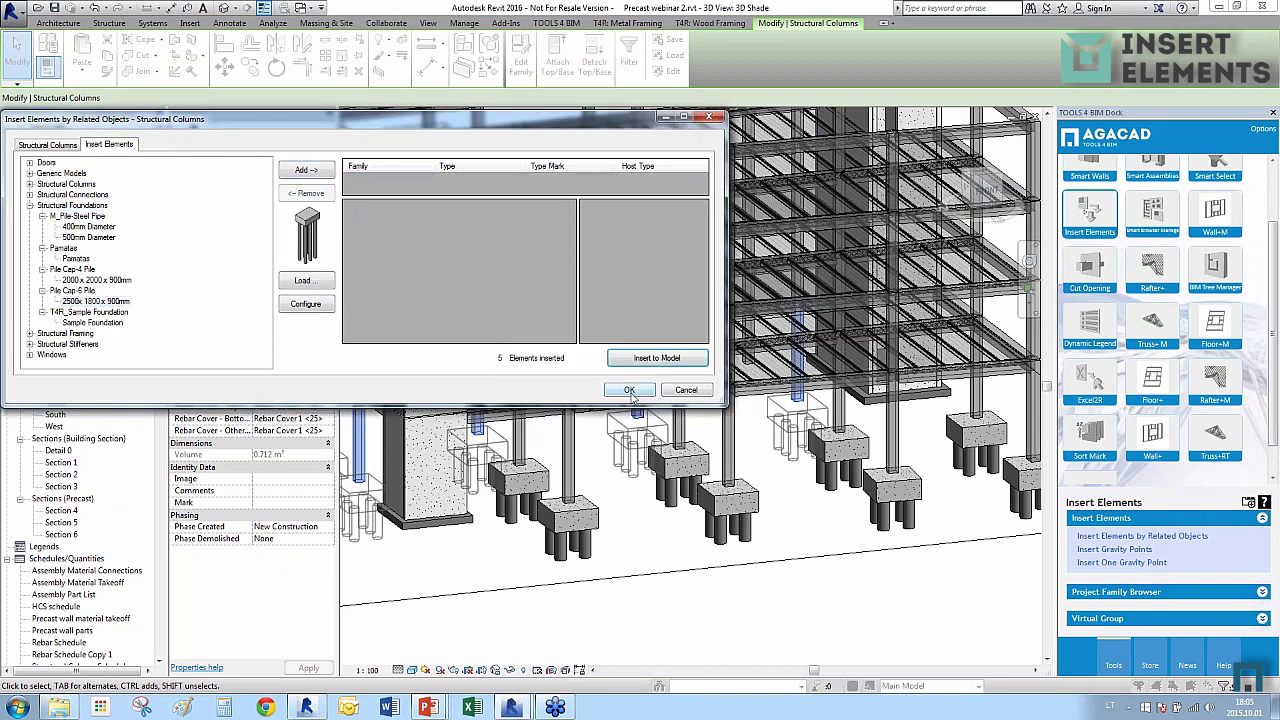
Examine the pile cap foundations under the building and the properties of one front ground-level column.
{"action": "scroll", "coordinate": [742, 420], "scroll_direction": "down", "scroll_amount": 5}
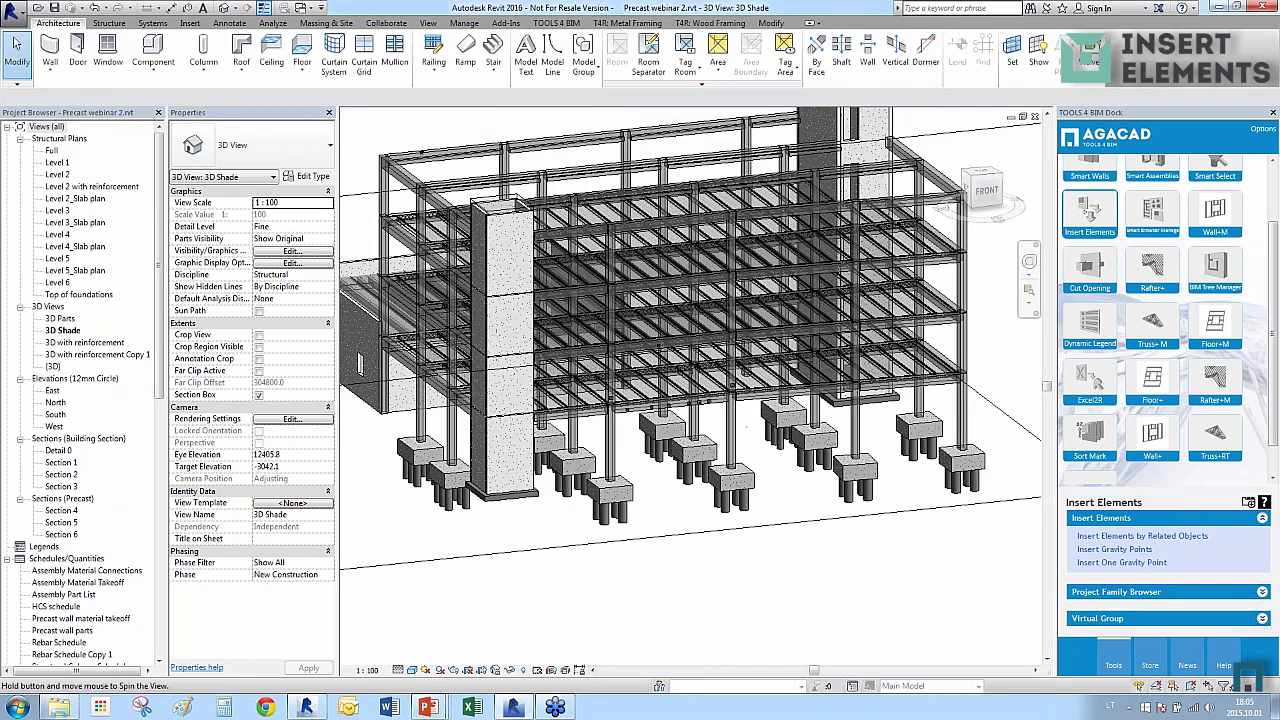
{"action": "middle_click_drag", "start_coordinate": [742, 420], "coordinate": [806, 480], "text": "shift"}
{"action": "scroll", "coordinate": [951, 448], "scroll_direction": "up", "scroll_amount": 5}
{"action": "scroll", "coordinate": [885, 420], "scroll_direction": "up", "scroll_amount": 3}
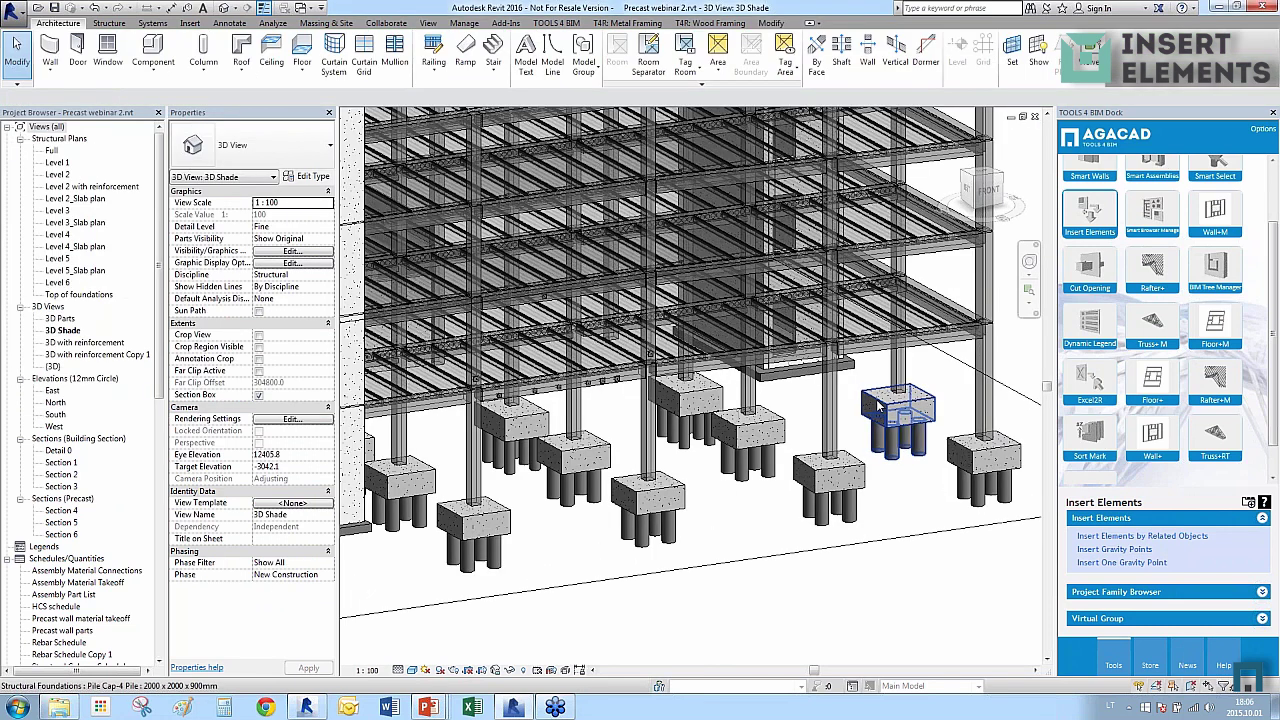
{"action": "scroll", "coordinate": [858, 444], "scroll_direction": "down", "scroll_amount": 5}
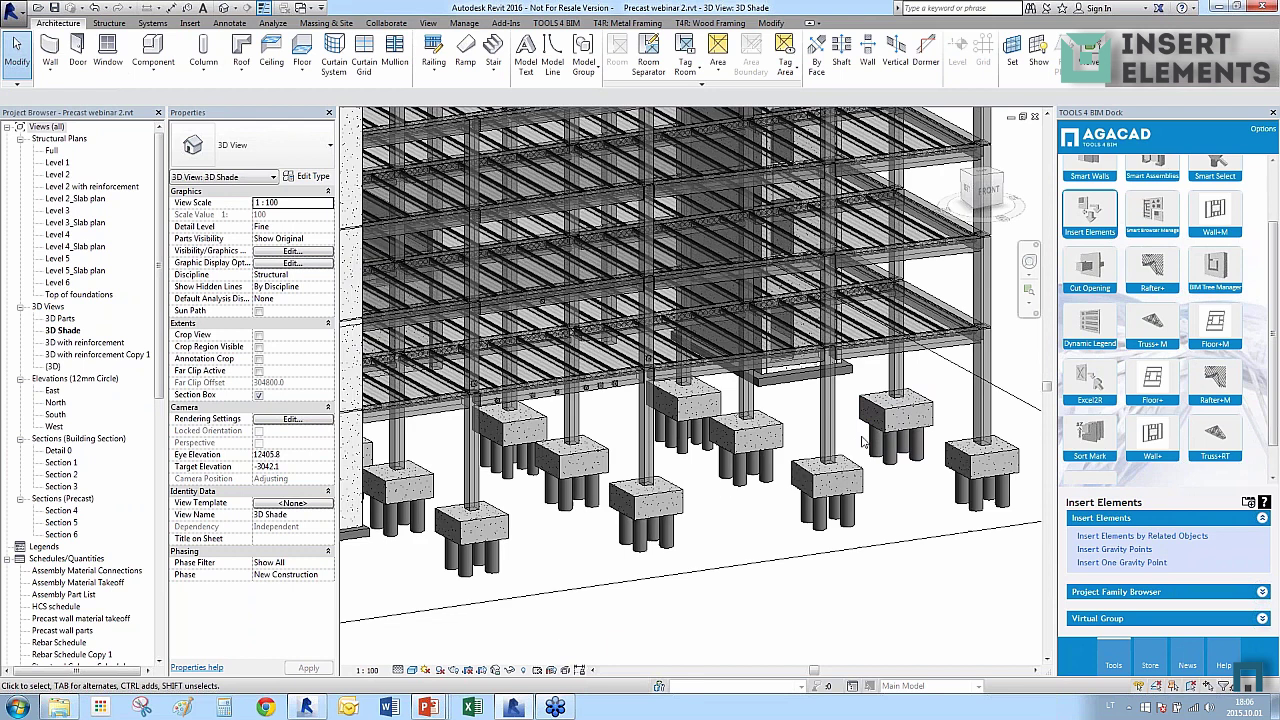
{"action": "scroll", "coordinate": [740, 496], "scroll_direction": "up", "scroll_amount": 5}
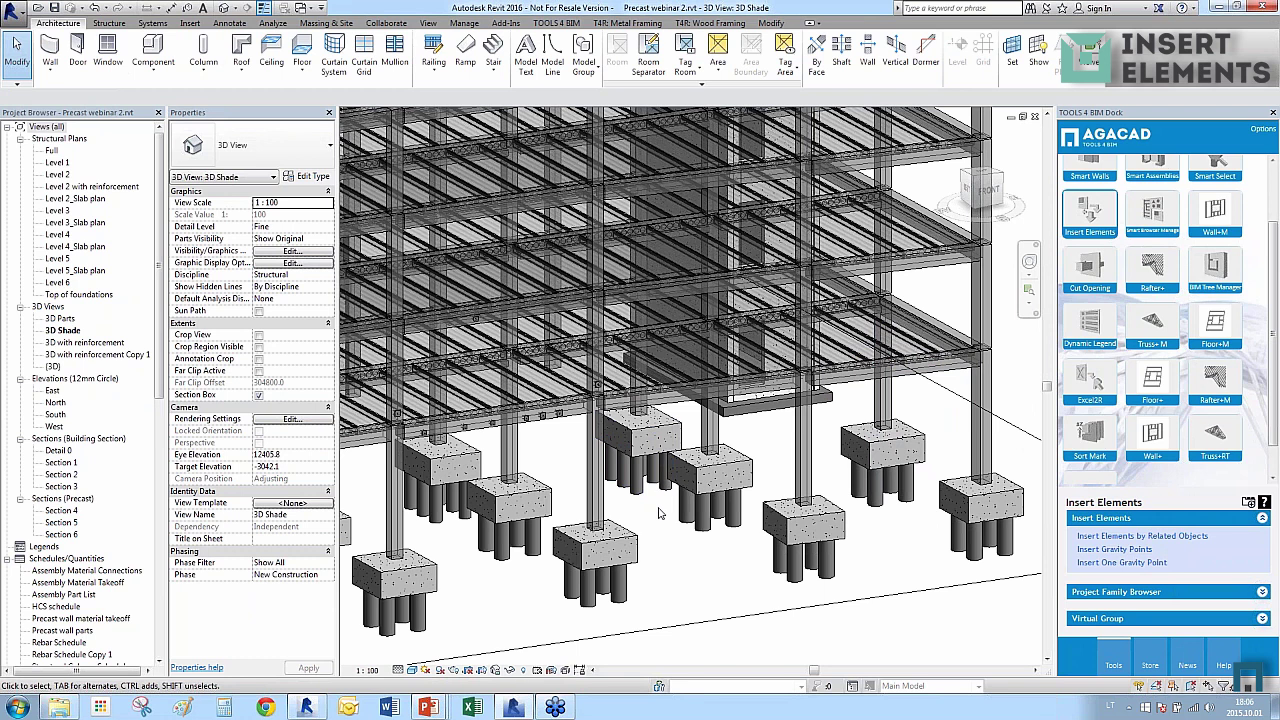
{"action": "scroll", "coordinate": [645, 490], "scroll_direction": "up", "scroll_amount": 2}
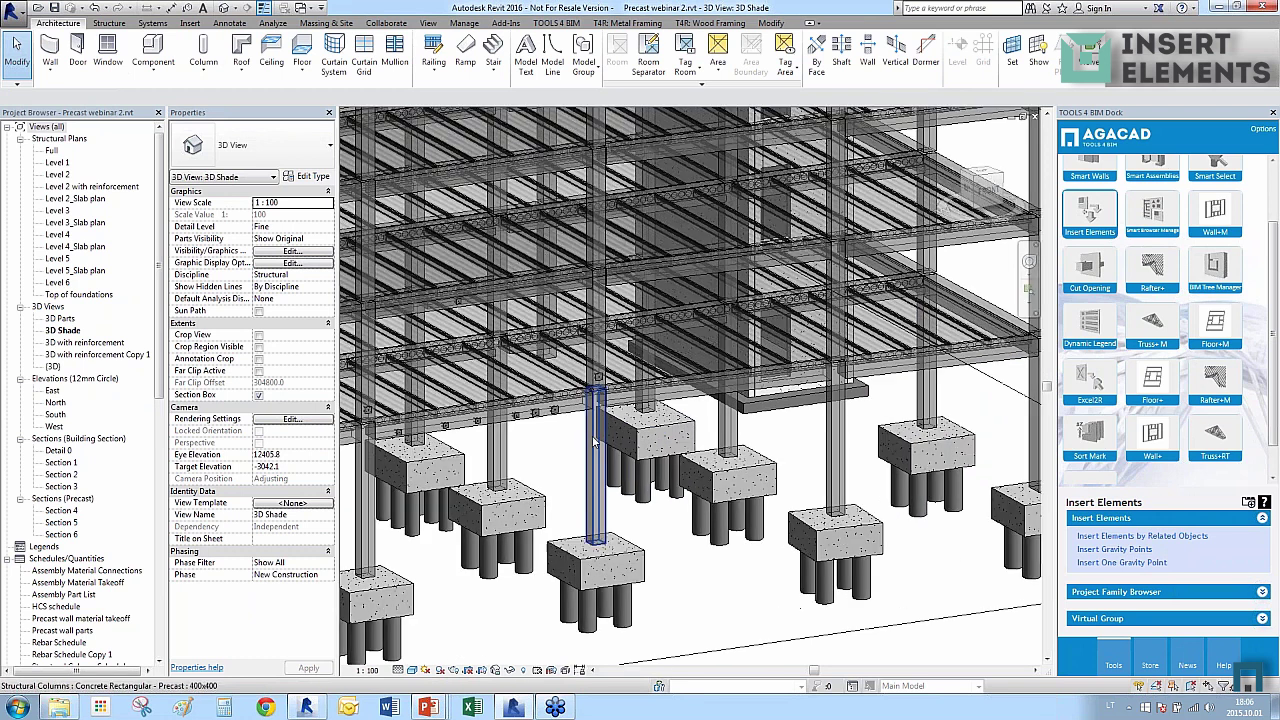
{"action": "left_click", "coordinate": [598, 440]}
{"action": "middle_click_drag", "start_coordinate": [703, 455], "coordinate": [635, 435], "text": "shift"}
{"action": "scroll", "coordinate": [643, 437], "scroll_direction": "down", "scroll_amount": 5}
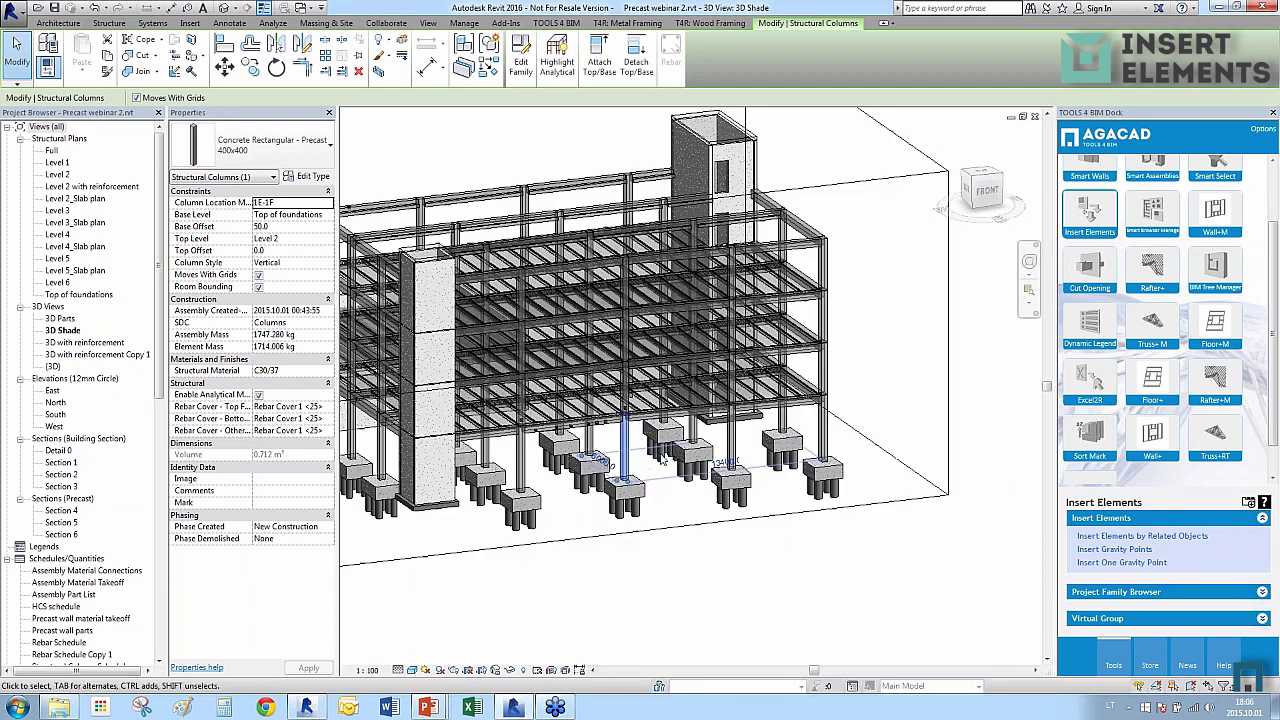
{"action": "key", "text": "Escape"}
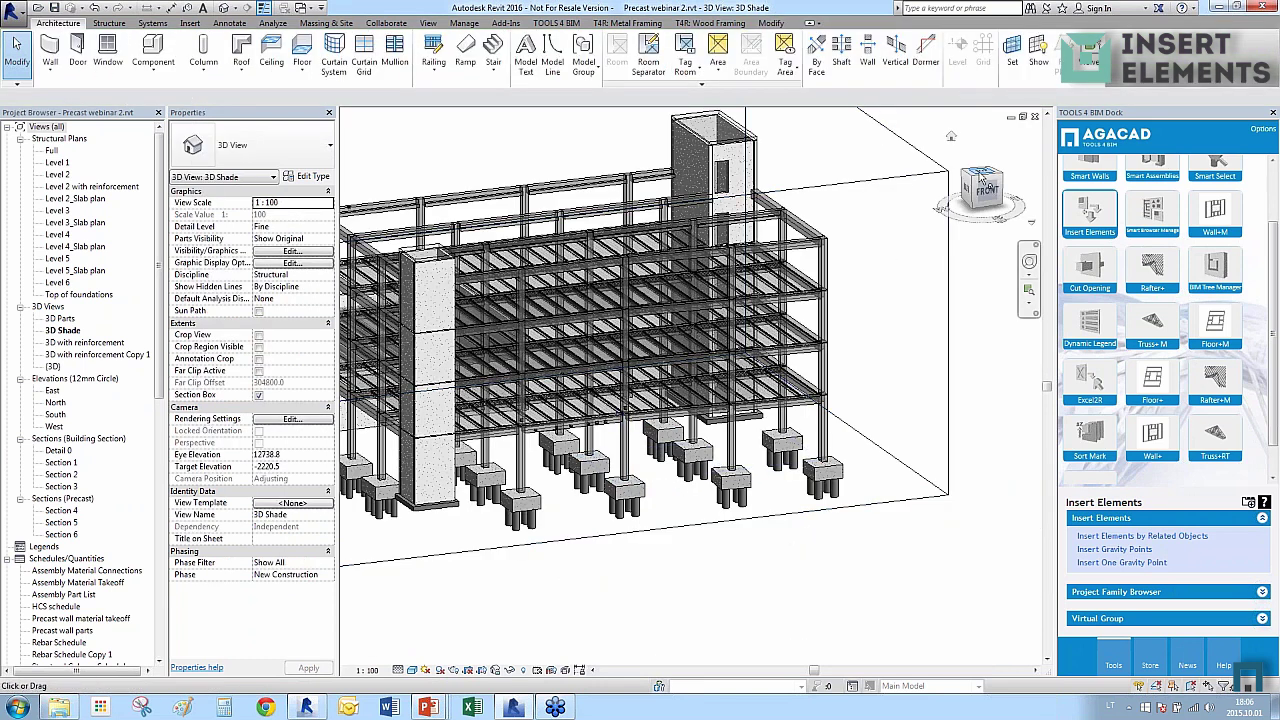
Select the main building in top view and filter the selection to Structural Framing (Girder) only.
{"action": "left_click", "coordinate": [981, 177]}
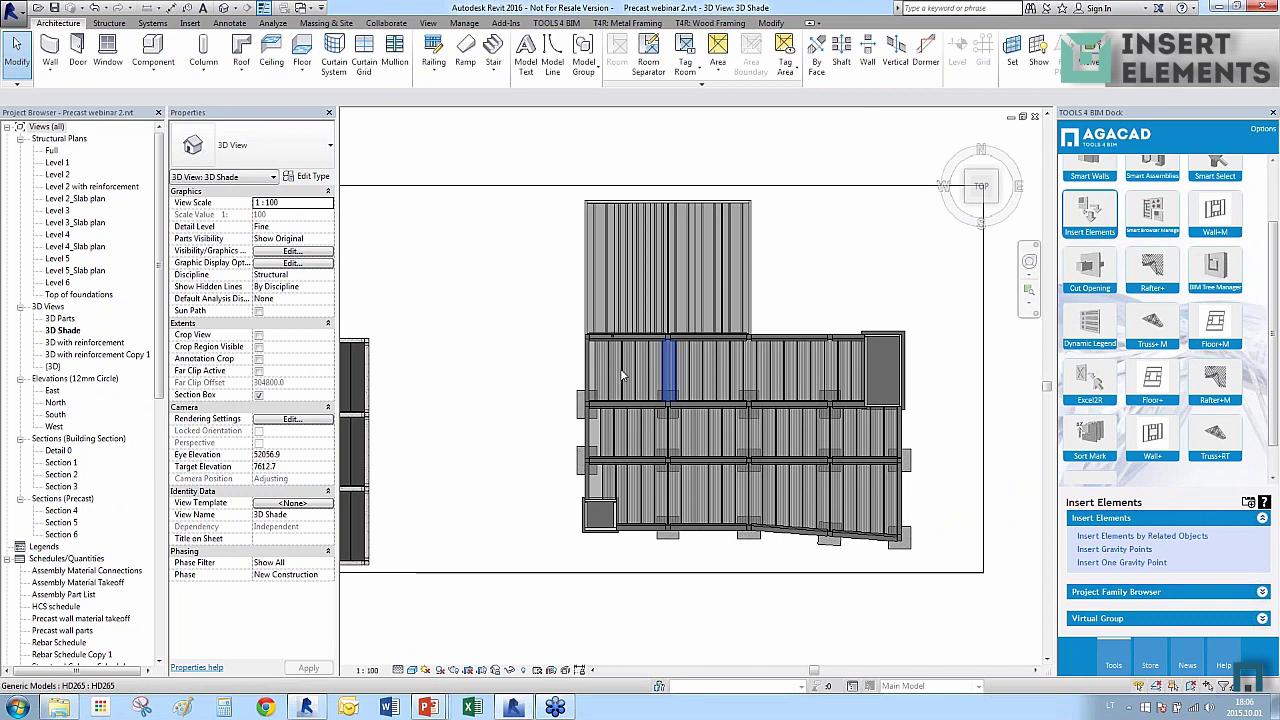
{"action": "left_click_drag", "start_coordinate": [563, 333], "coordinate": [930, 578]}
{"action": "left_click", "coordinate": [519, 52]}
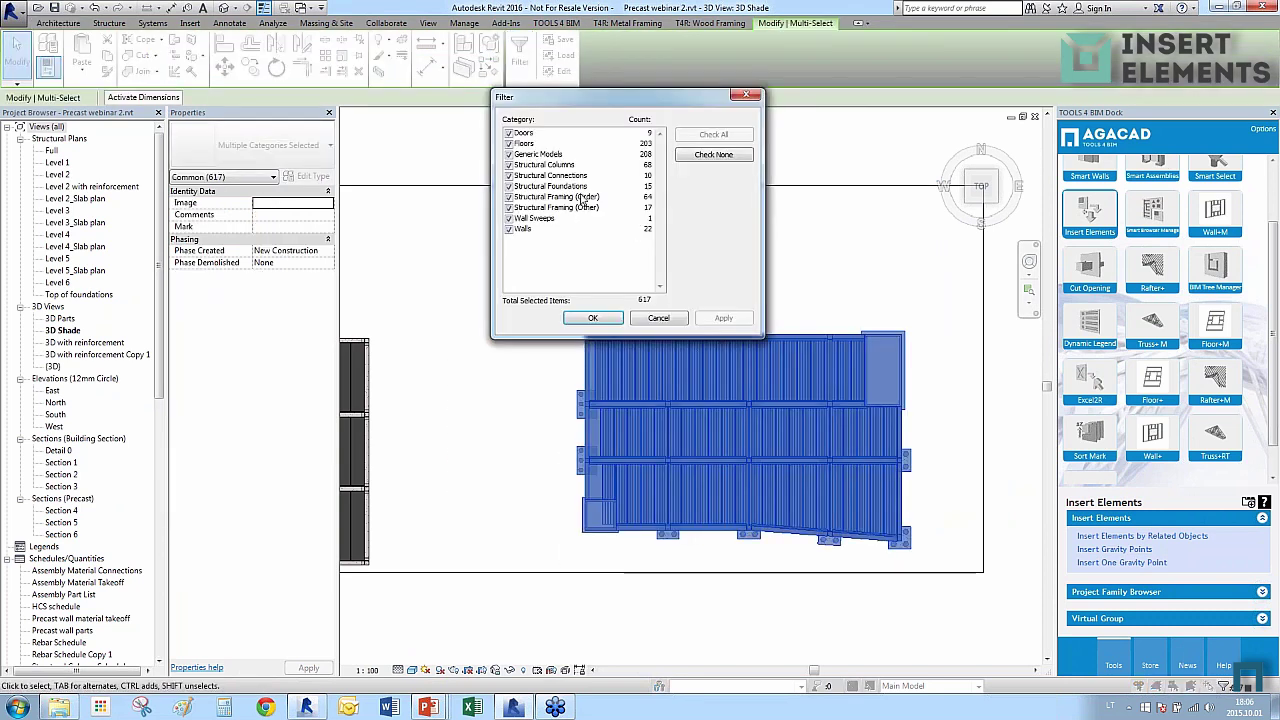
{"action": "left_click", "coordinate": [697, 157]}
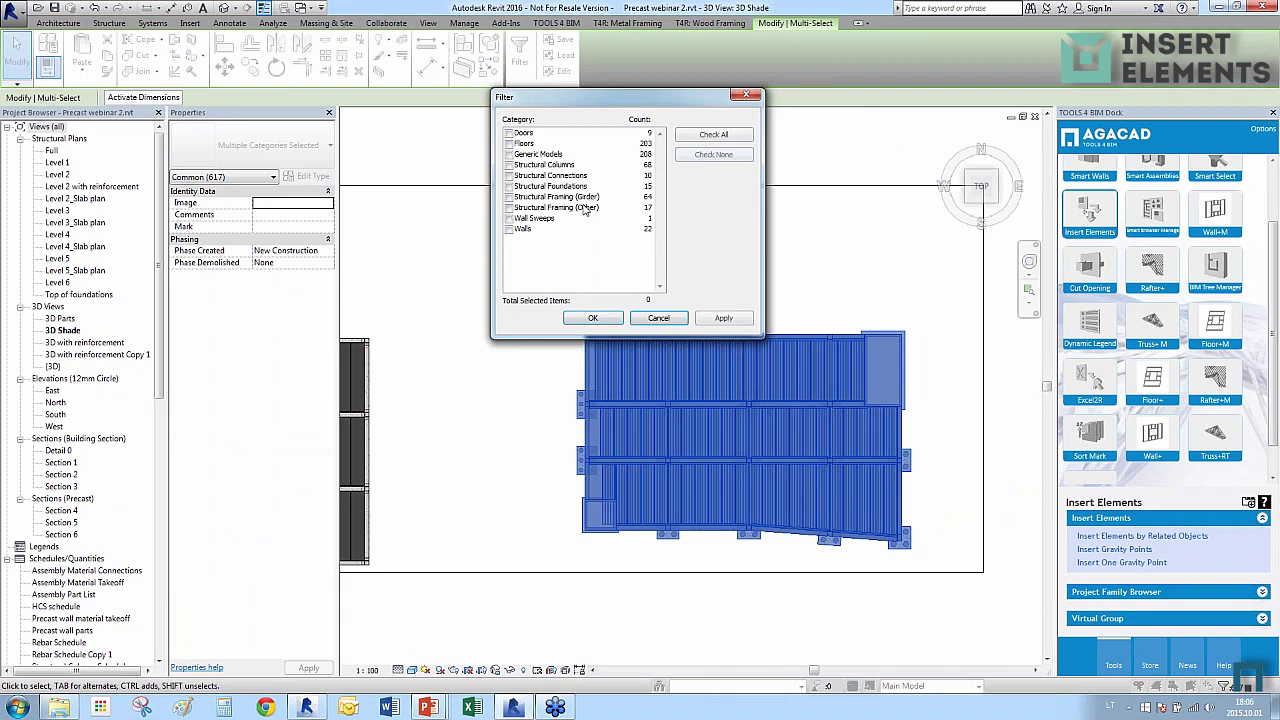
{"action": "left_click", "coordinate": [509, 197]}
{"action": "left_click", "coordinate": [592, 318]}
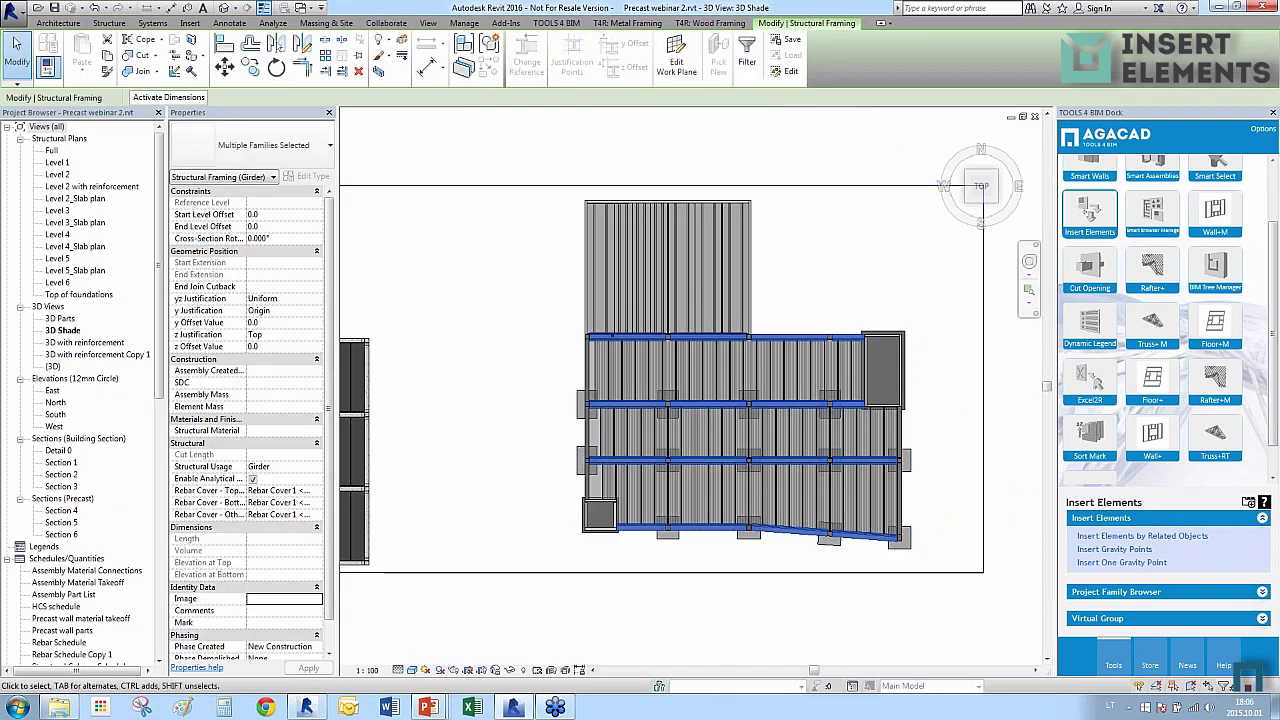
Insert T4R_PC_Connection PC 3-H on the start and end faces of the selected girders using Insert Elements by Related Objects.
{"action": "middle_click_drag", "start_coordinate": [660, 400], "coordinate": [790, 420], "text": "shift"}
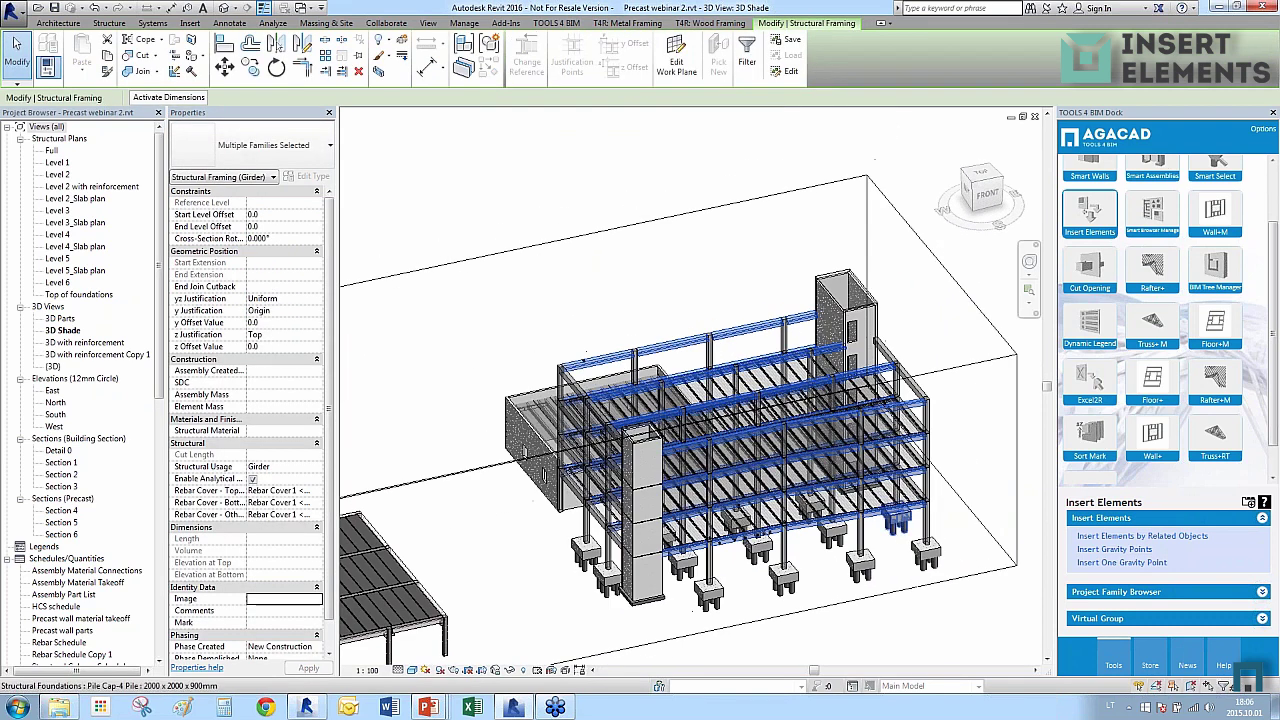
{"action": "scroll", "coordinate": [900, 575], "scroll_direction": "up", "scroll_amount": 3}
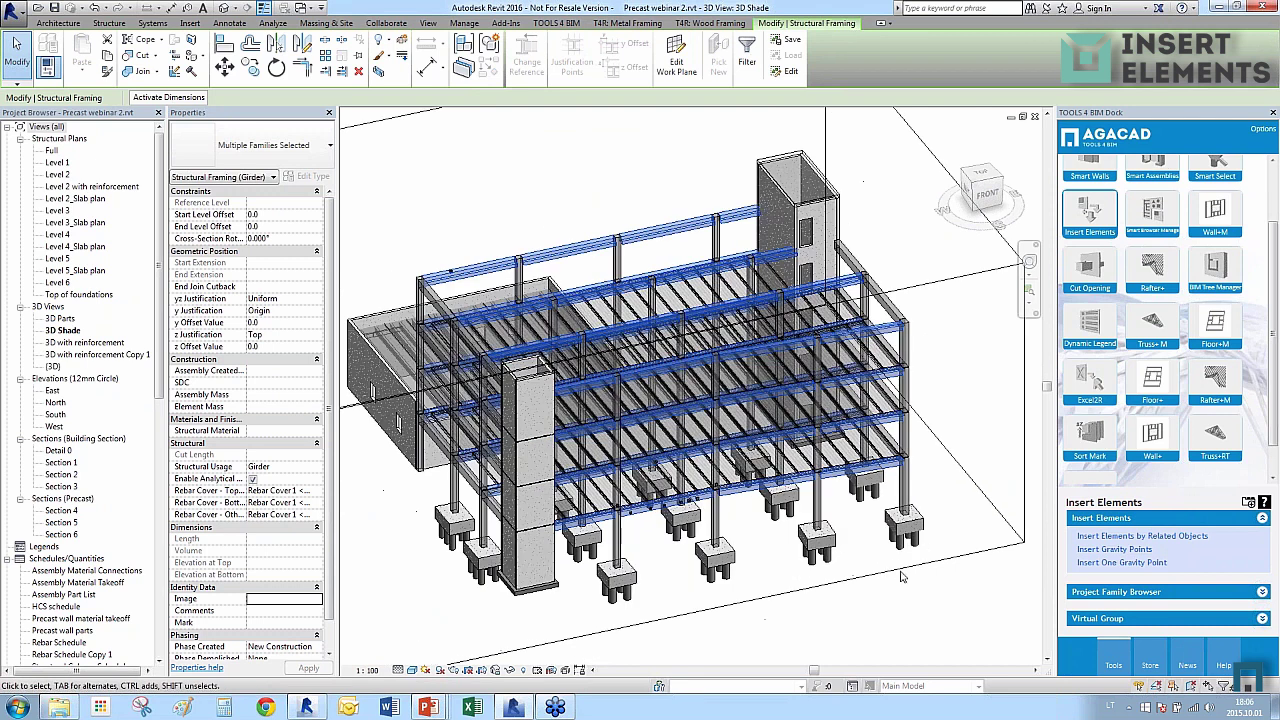
{"action": "left_click", "coordinate": [1092, 538]}
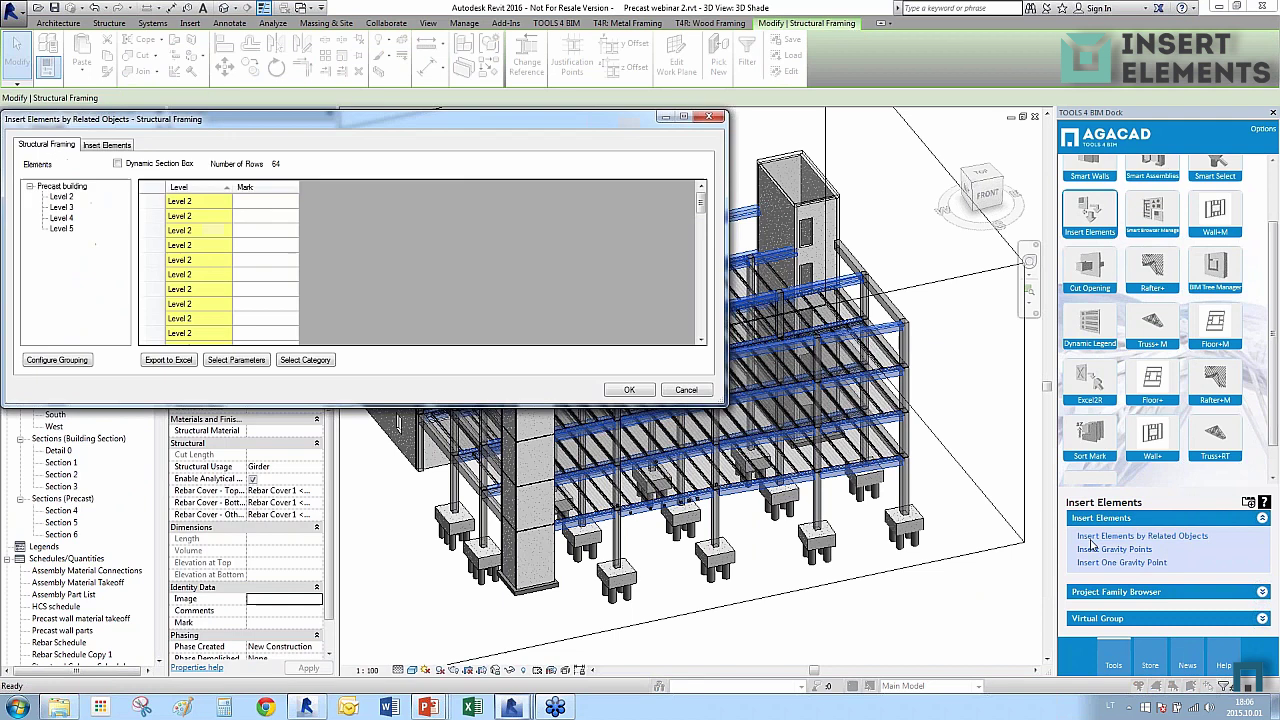
{"action": "left_click", "coordinate": [108, 145]}
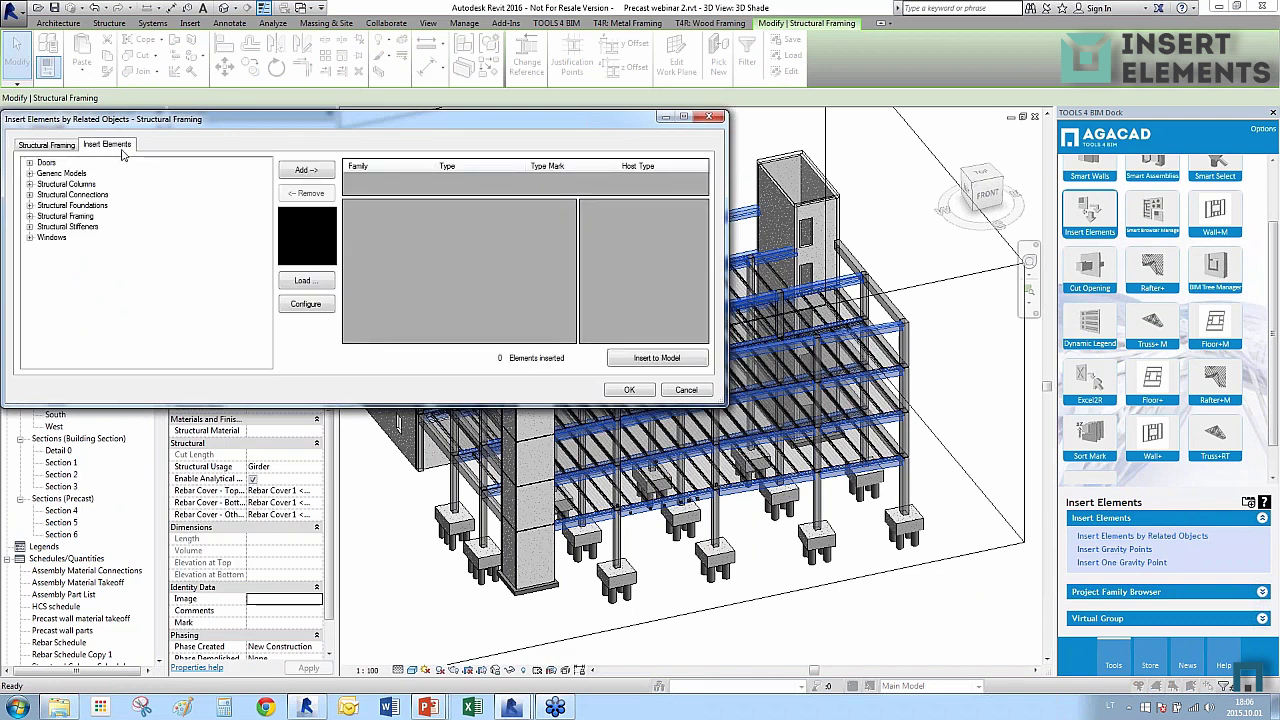
{"action": "double_click", "coordinate": [74, 195]}
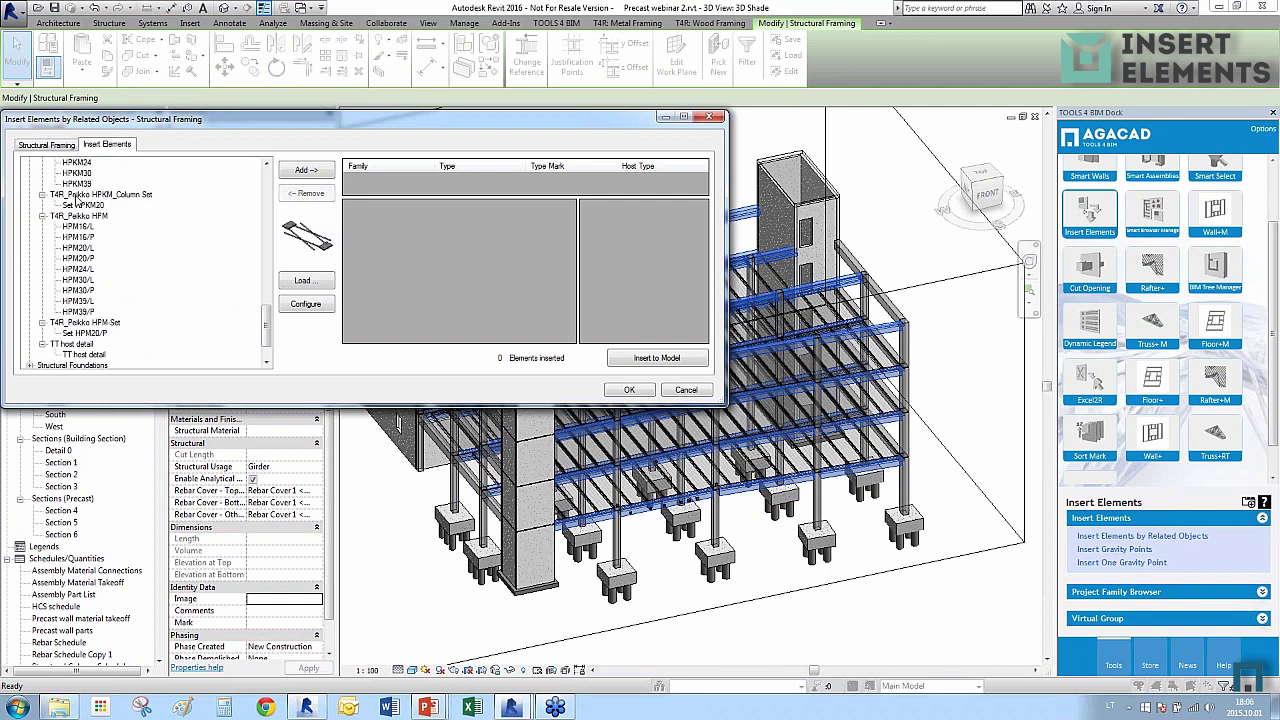
{"action": "left_click", "coordinate": [84, 227]}
{"action": "scroll", "coordinate": [118, 275], "scroll_direction": "up", "scroll_amount": 5}
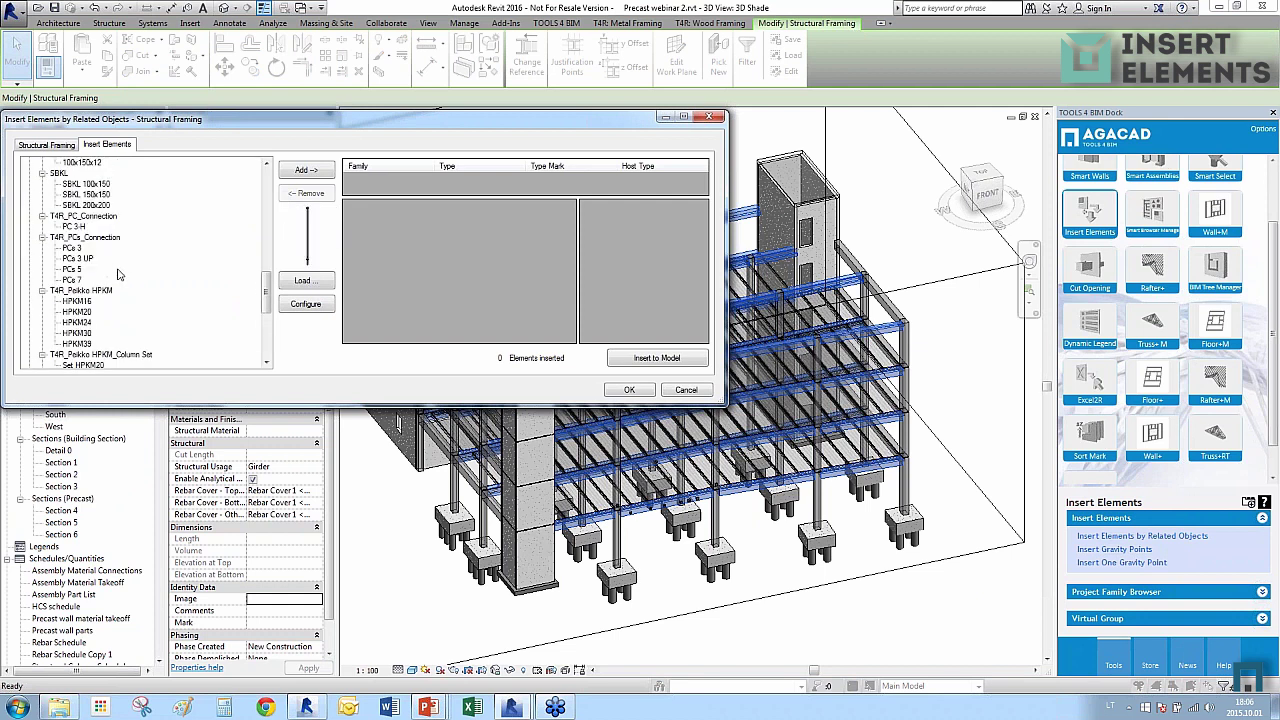
{"action": "left_click", "coordinate": [76, 226]}
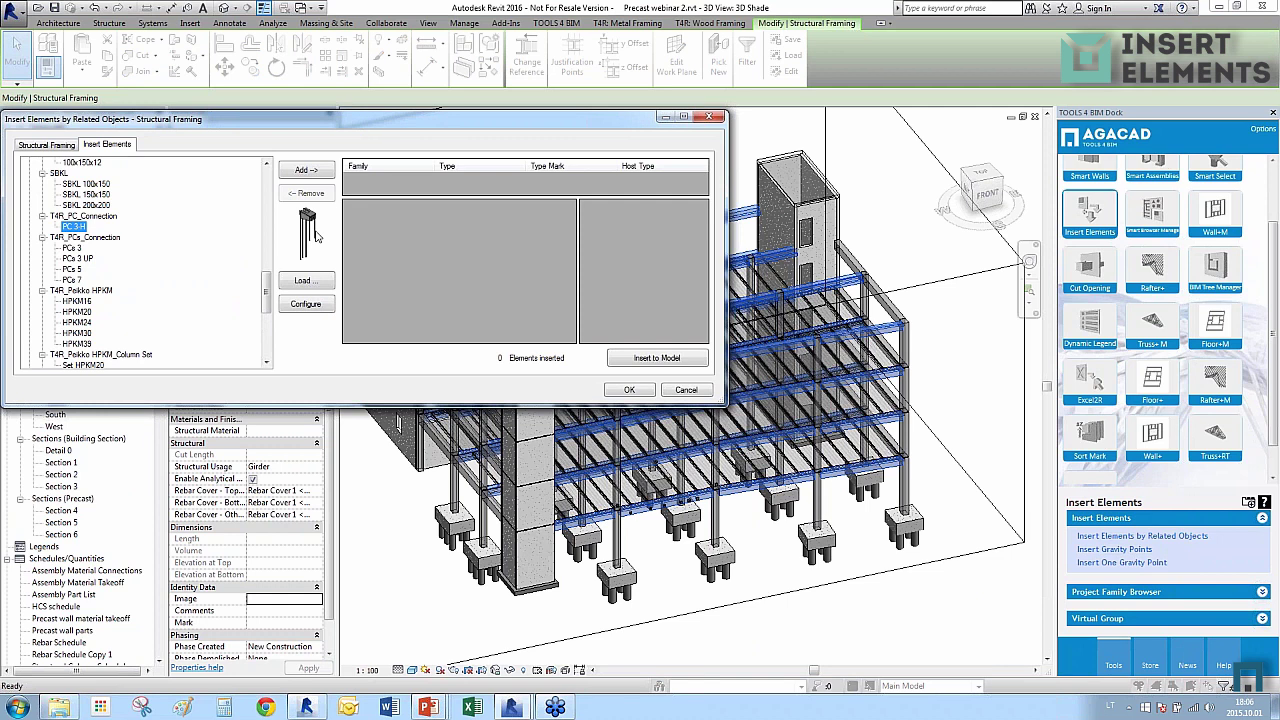
{"action": "left_click", "coordinate": [303, 171]}
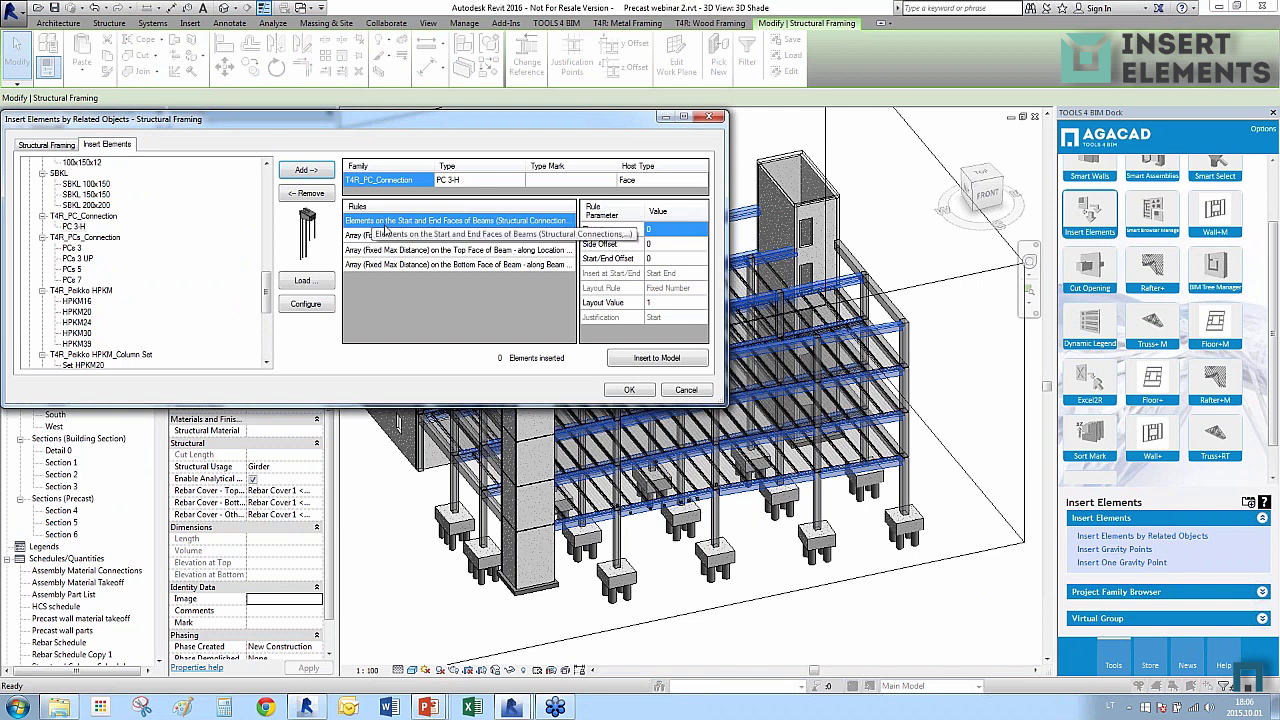
{"action": "left_click", "coordinate": [655, 359]}
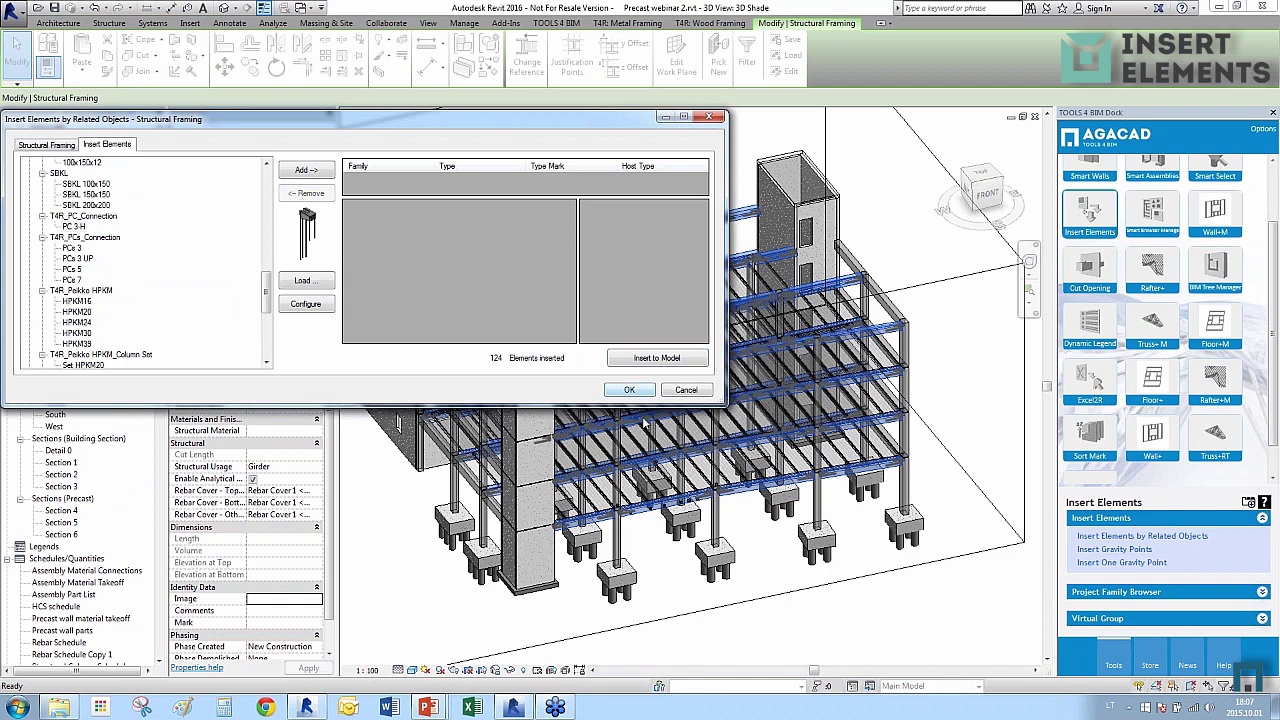
{"action": "left_click", "coordinate": [626, 389]}
Examine the PC 3-H connections at the girder ends, including the properties of one beside a front column.
{"action": "scroll", "coordinate": [730, 511], "scroll_direction": "up", "scroll_amount": 5}
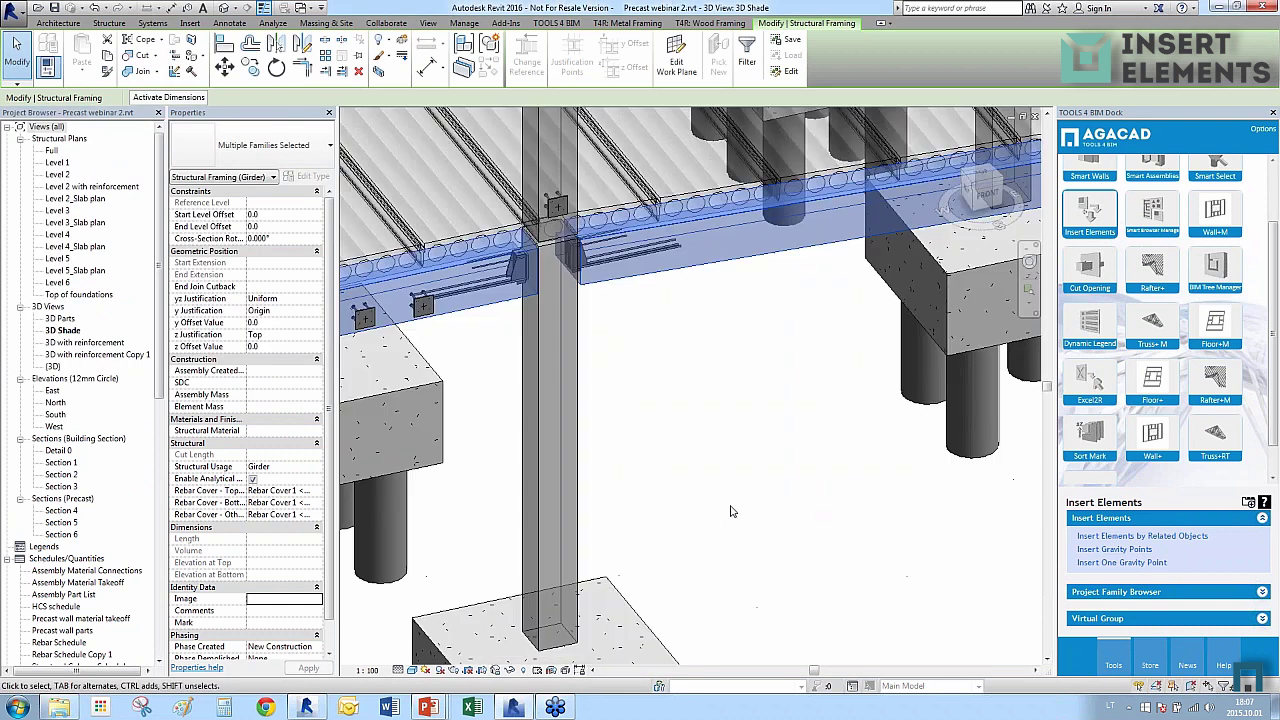
{"action": "scroll", "coordinate": [593, 262], "scroll_direction": "up", "scroll_amount": 2}
{"action": "left_click", "coordinate": [593, 262]}
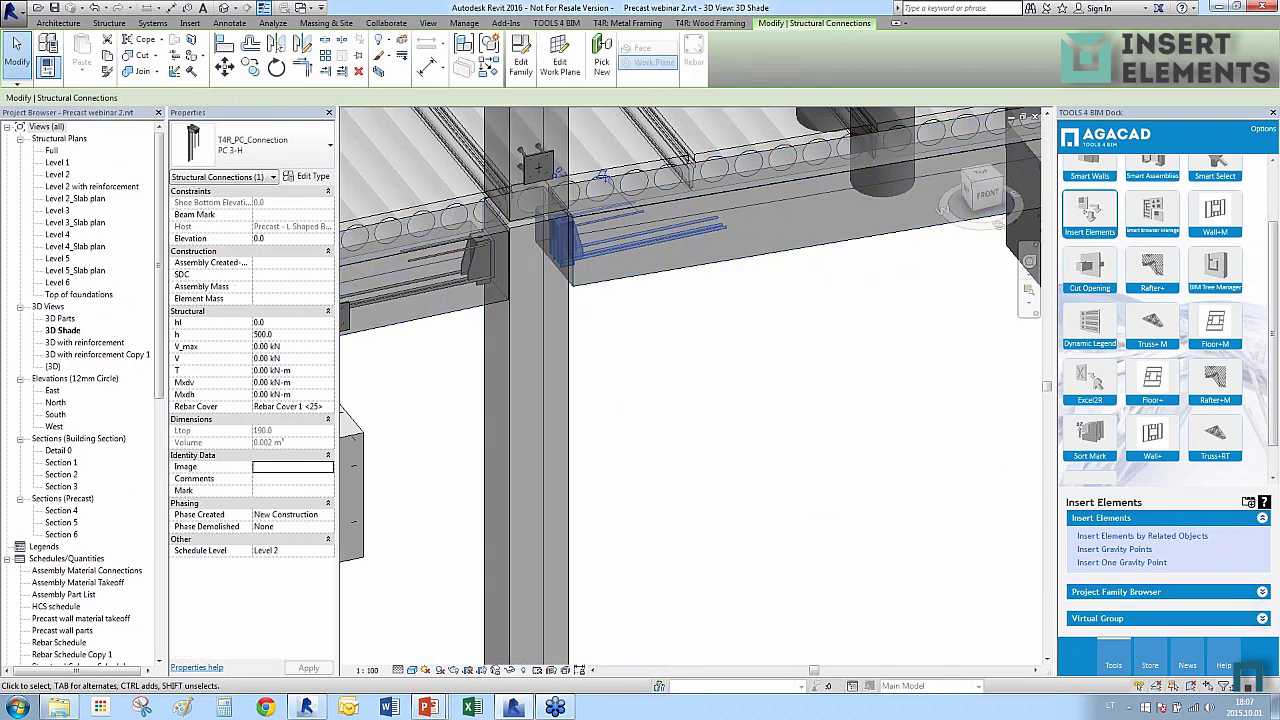
{"action": "middle_click_drag", "start_coordinate": [593, 262], "coordinate": [610, 340], "text": "shift"}
{"action": "scroll", "coordinate": [610, 340], "scroll_direction": "down", "scroll_amount": 4}
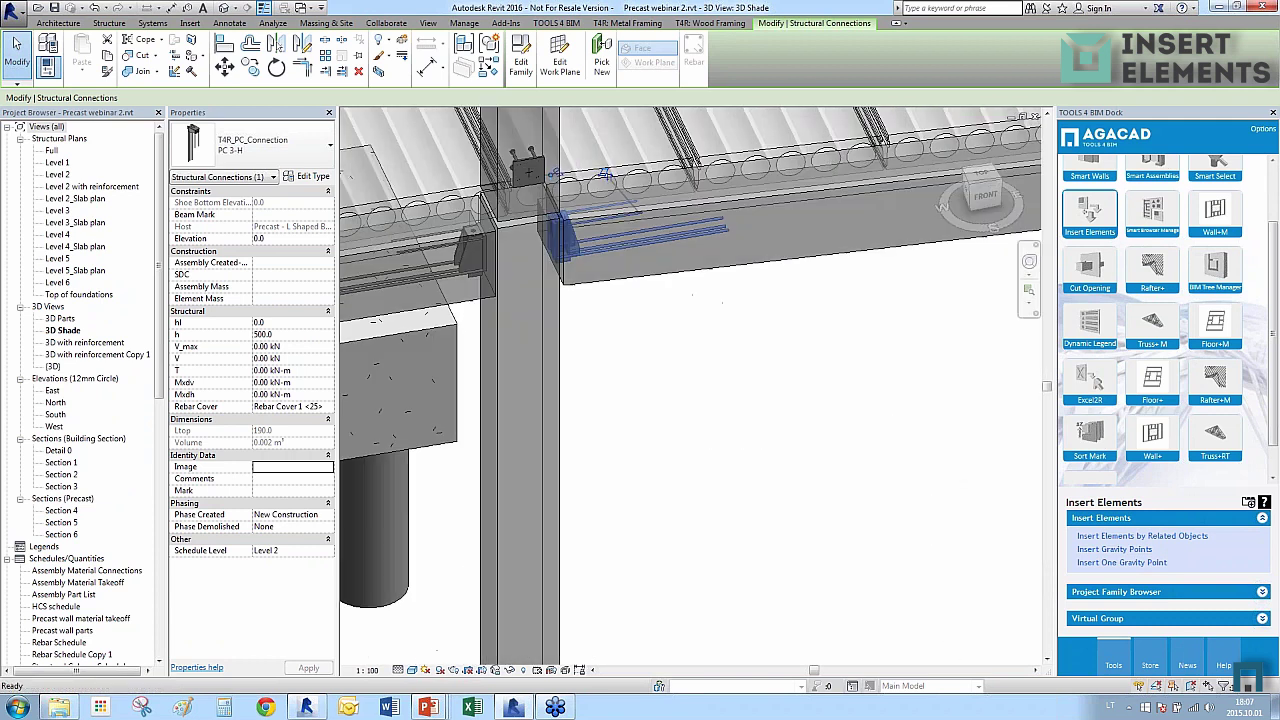
{"action": "scroll", "coordinate": [603, 340], "scroll_direction": "down", "scroll_amount": 2}
{"action": "scroll", "coordinate": [603, 340], "scroll_direction": "down", "scroll_amount": 2}
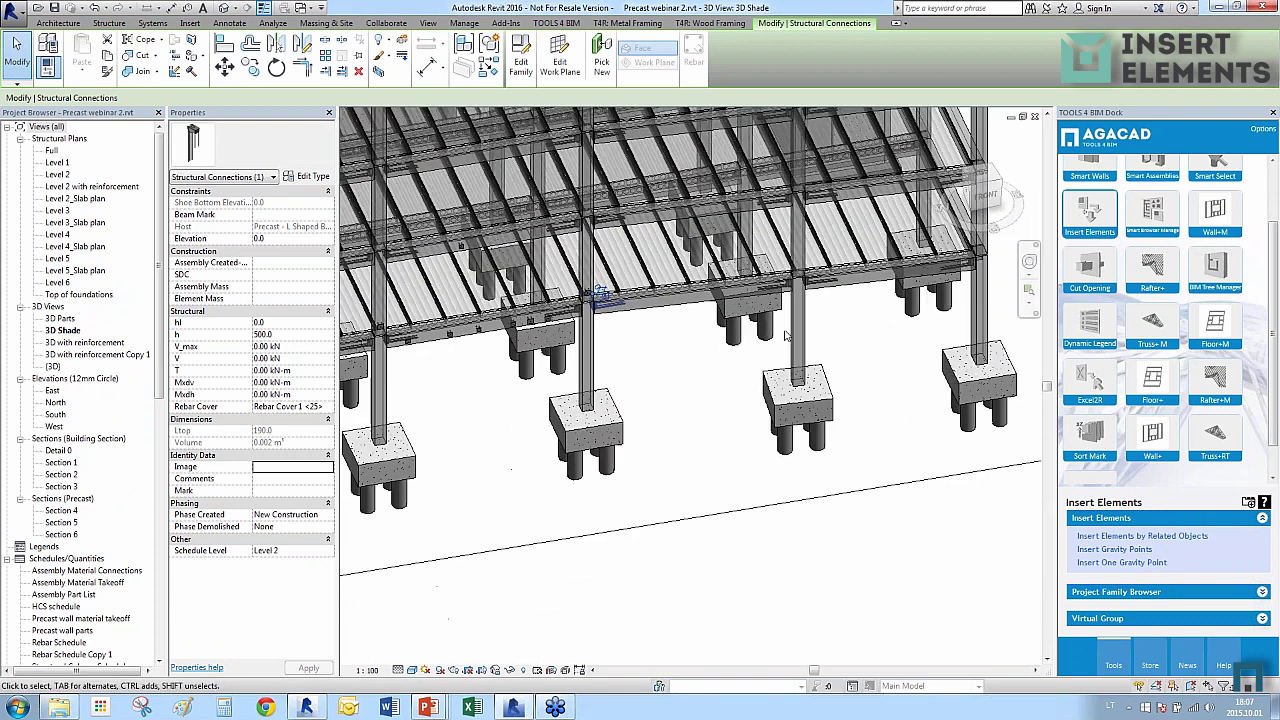
{"action": "scroll", "coordinate": [640, 320], "scroll_direction": "up", "scroll_amount": 4}
{"action": "middle_click_drag", "start_coordinate": [640, 320], "coordinate": [745, 330], "text": "shift"}
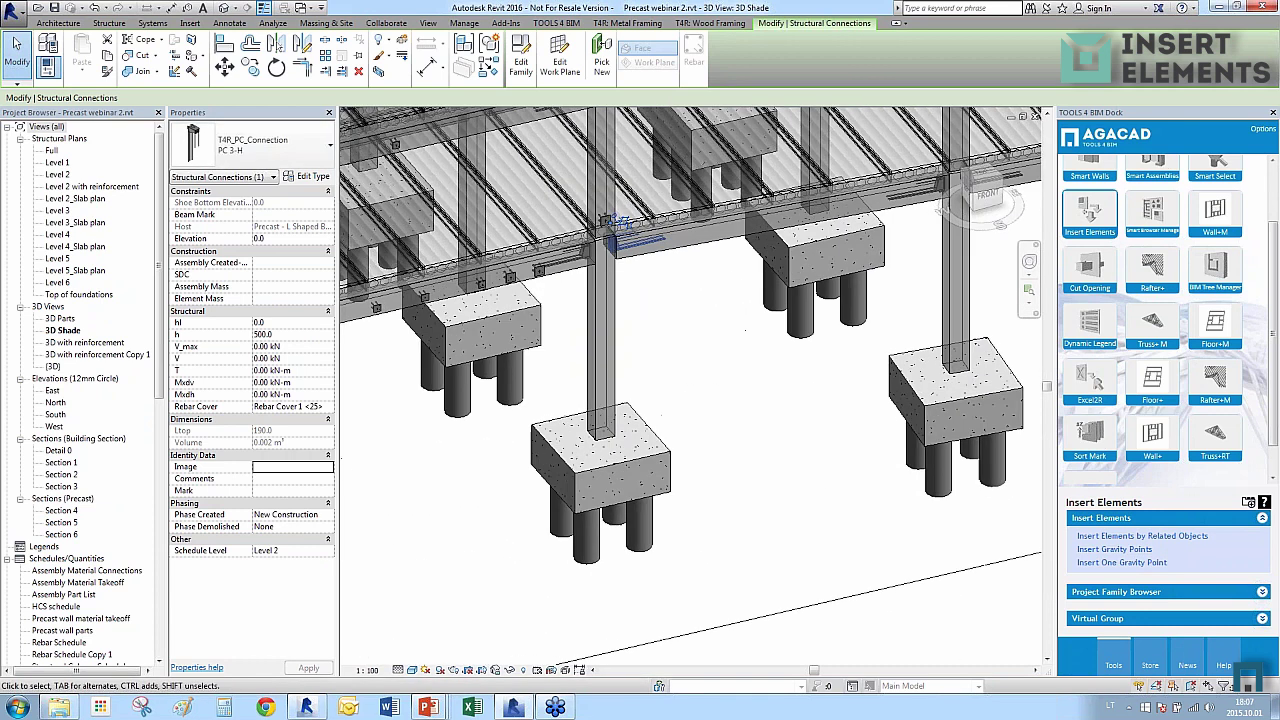
{"action": "key", "text": "Escape"}
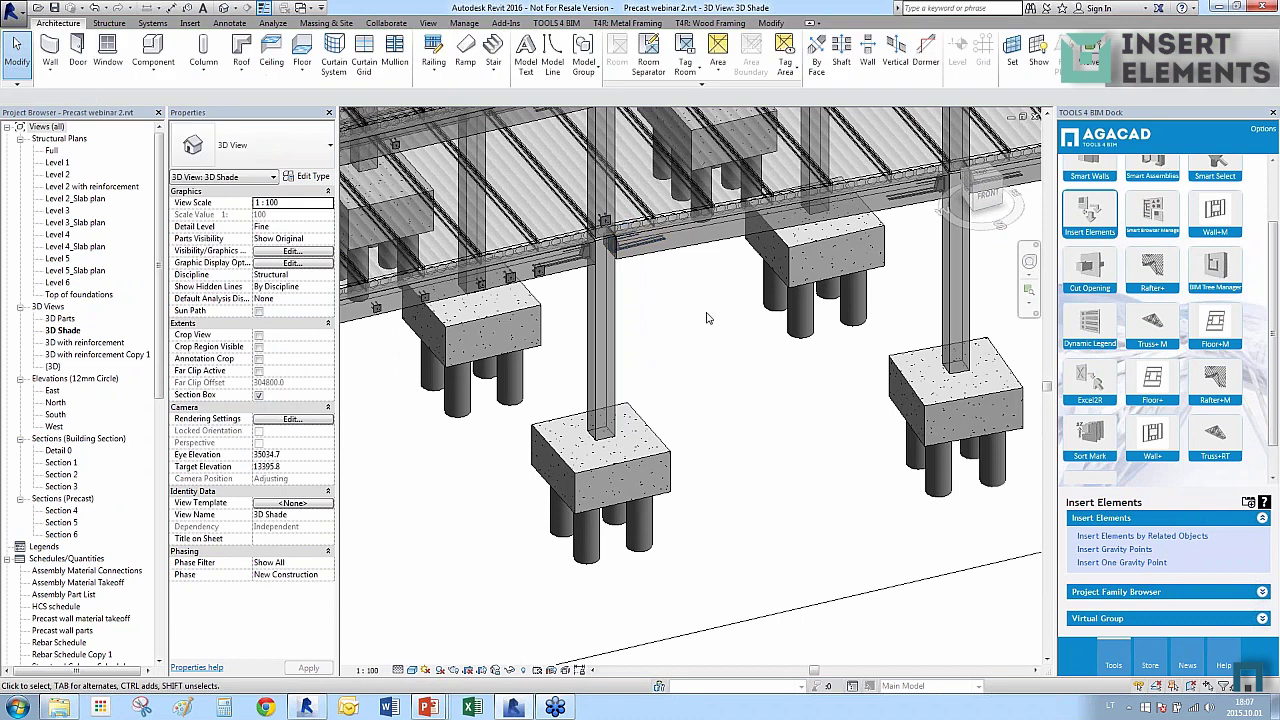
{"action": "scroll", "coordinate": [706, 318], "scroll_direction": "up", "scroll_amount": 1}
{"action": "middle_click_drag", "start_coordinate": [487, 385], "coordinate": [630, 362], "text": "shift"}
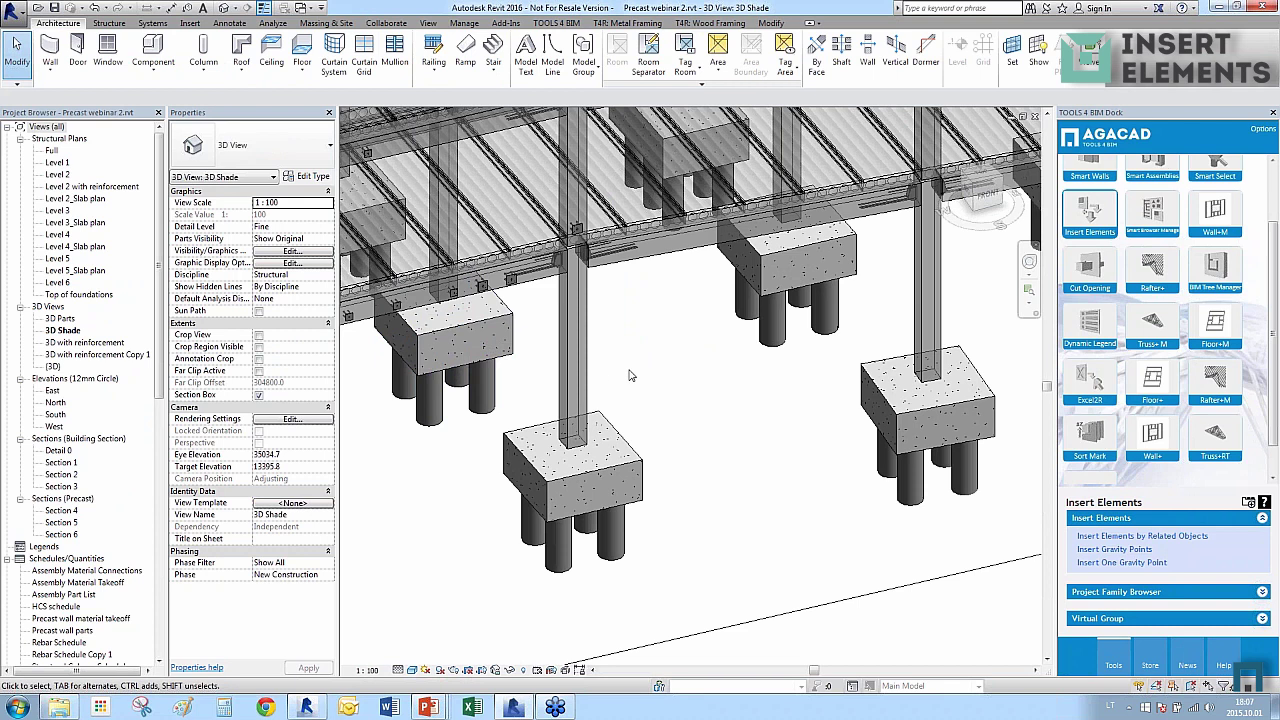
Select the main building in top view and filter the selection to Structural Columns only.
{"action": "key", "text": "z"}
{"action": "key", "text": "f"}
{"action": "left_click", "coordinate": [983, 183]}
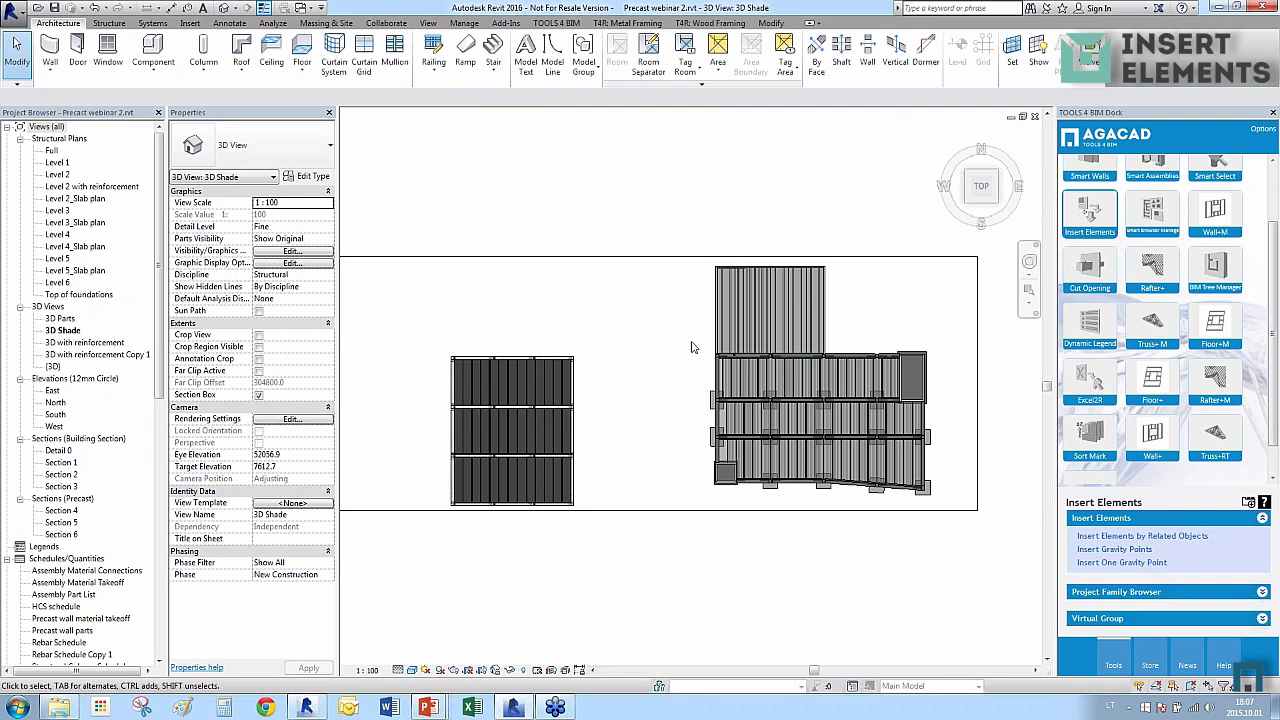
{"action": "left_click_drag", "start_coordinate": [691, 347], "coordinate": [952, 512]}
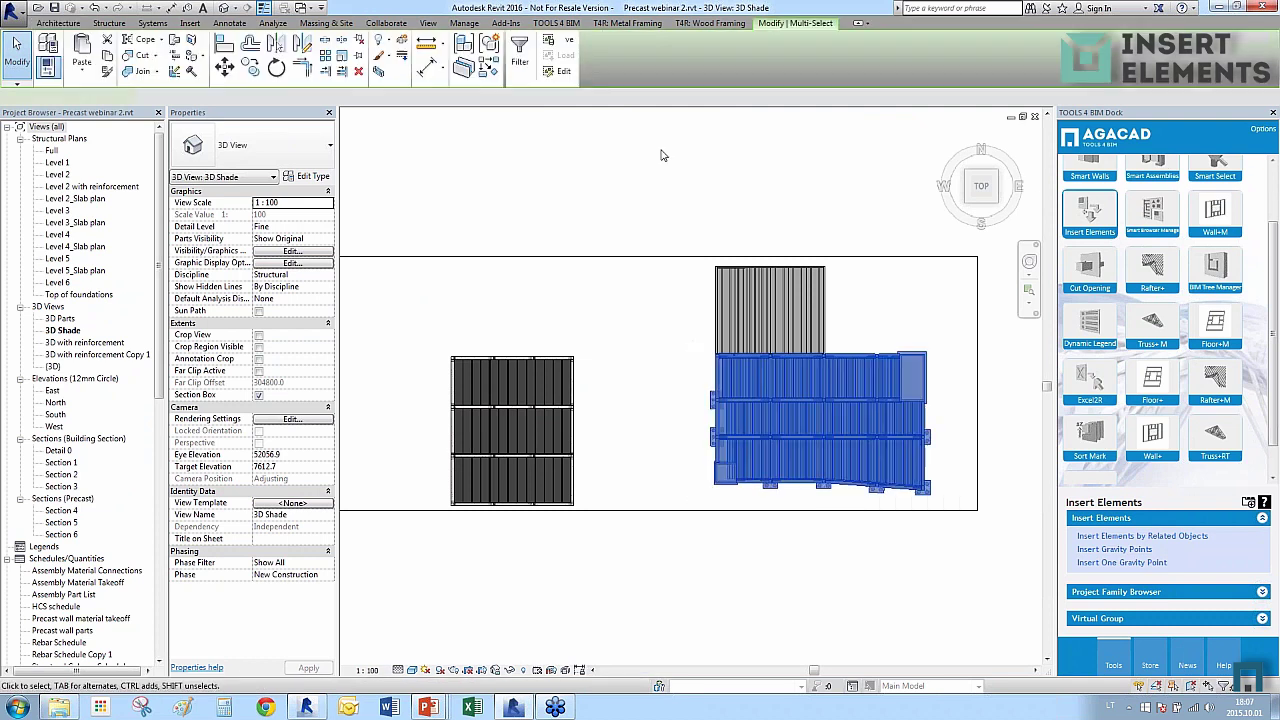
{"action": "left_click", "coordinate": [519, 60]}
{"action": "left_click", "coordinate": [713, 154]}
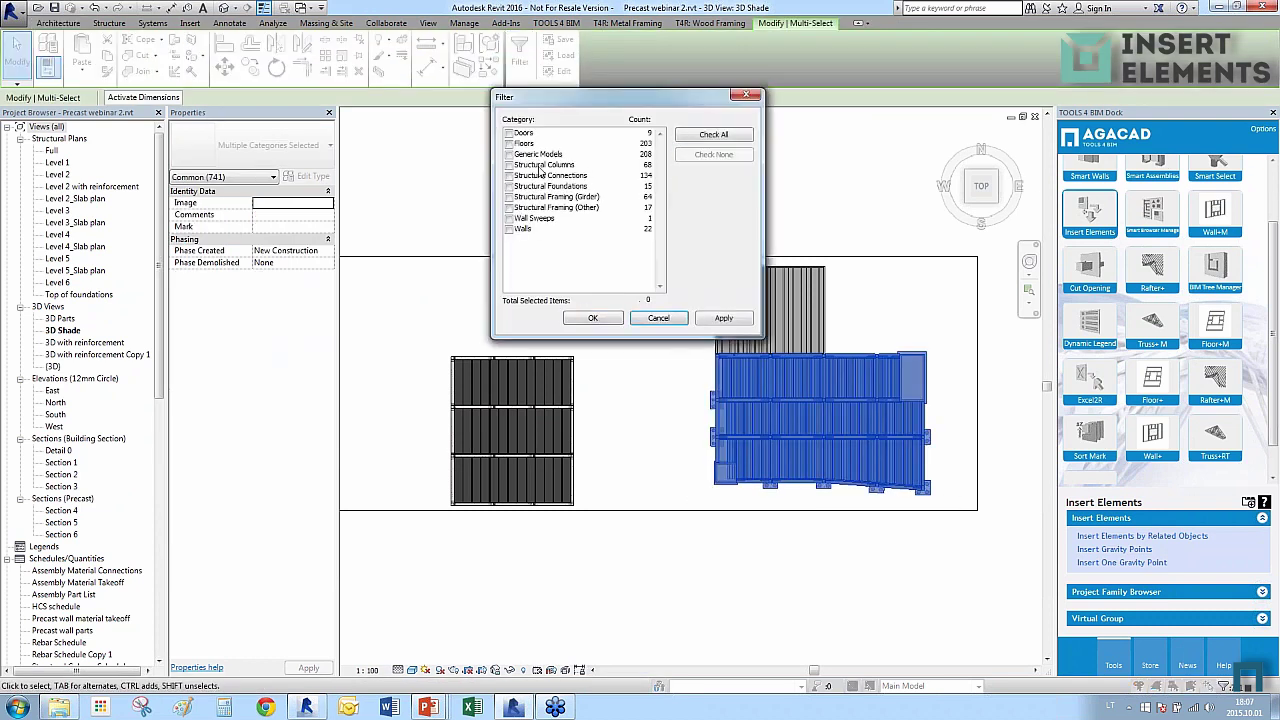
{"action": "left_click", "coordinate": [509, 165]}
{"action": "left_click", "coordinate": [592, 317]}
Start Insert Elements by Related Objects for the selected columns and add the T4R_Peikko HPKM_Column Set type Set HPKM20.
{"action": "middle_click_drag", "start_coordinate": [800, 375], "coordinate": [960, 500], "text": "shift"}
{"action": "scroll", "coordinate": [985, 499], "scroll_direction": "up", "scroll_amount": 2}
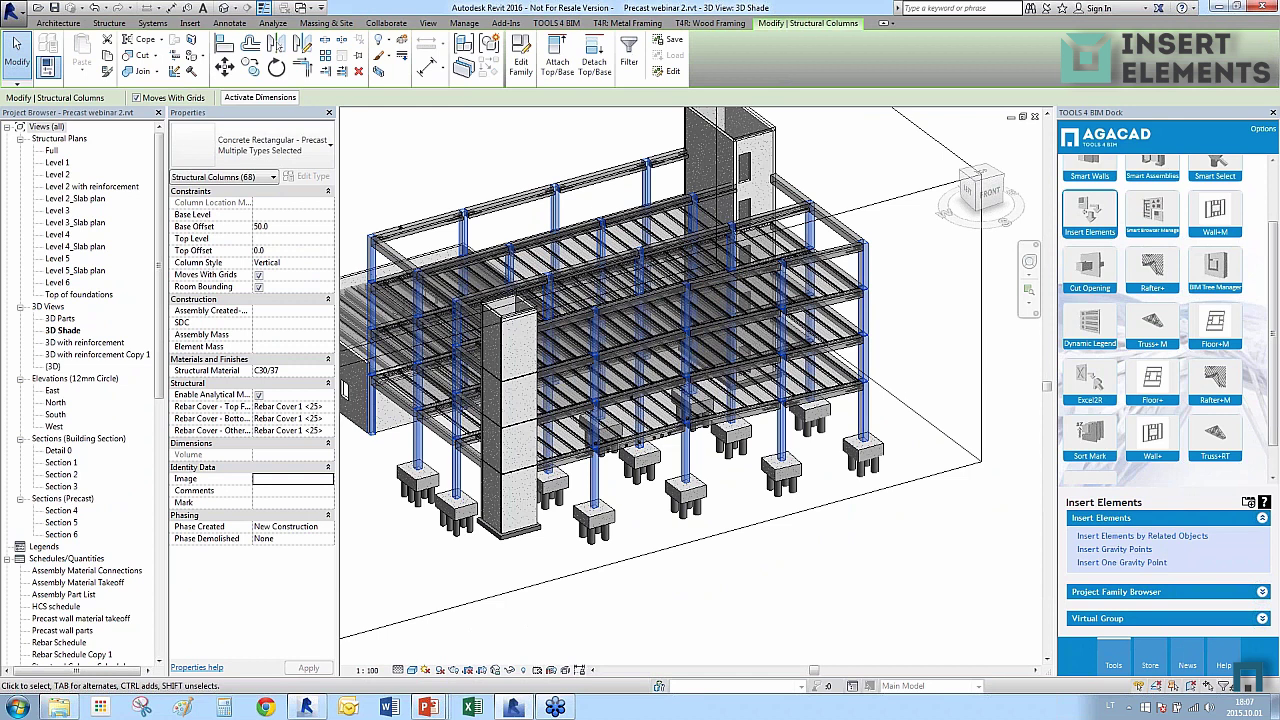
{"action": "left_click", "coordinate": [1111, 538]}
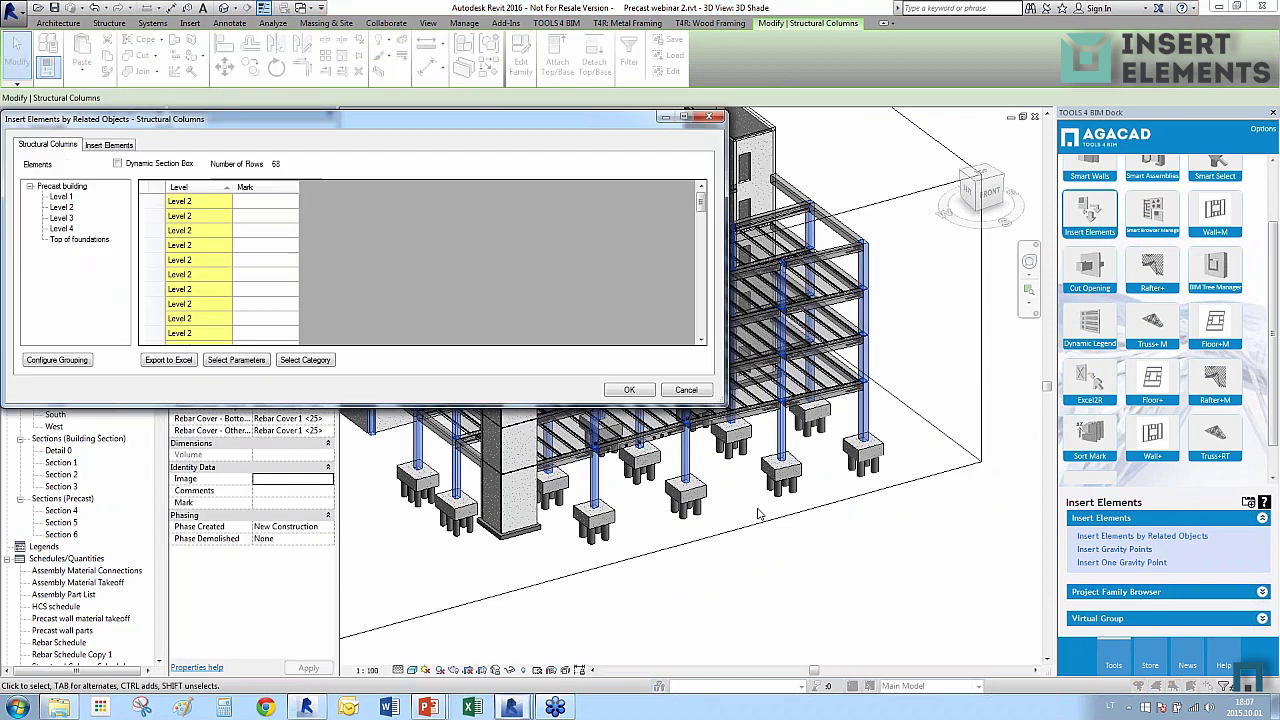
{"action": "left_click", "coordinate": [108, 144]}
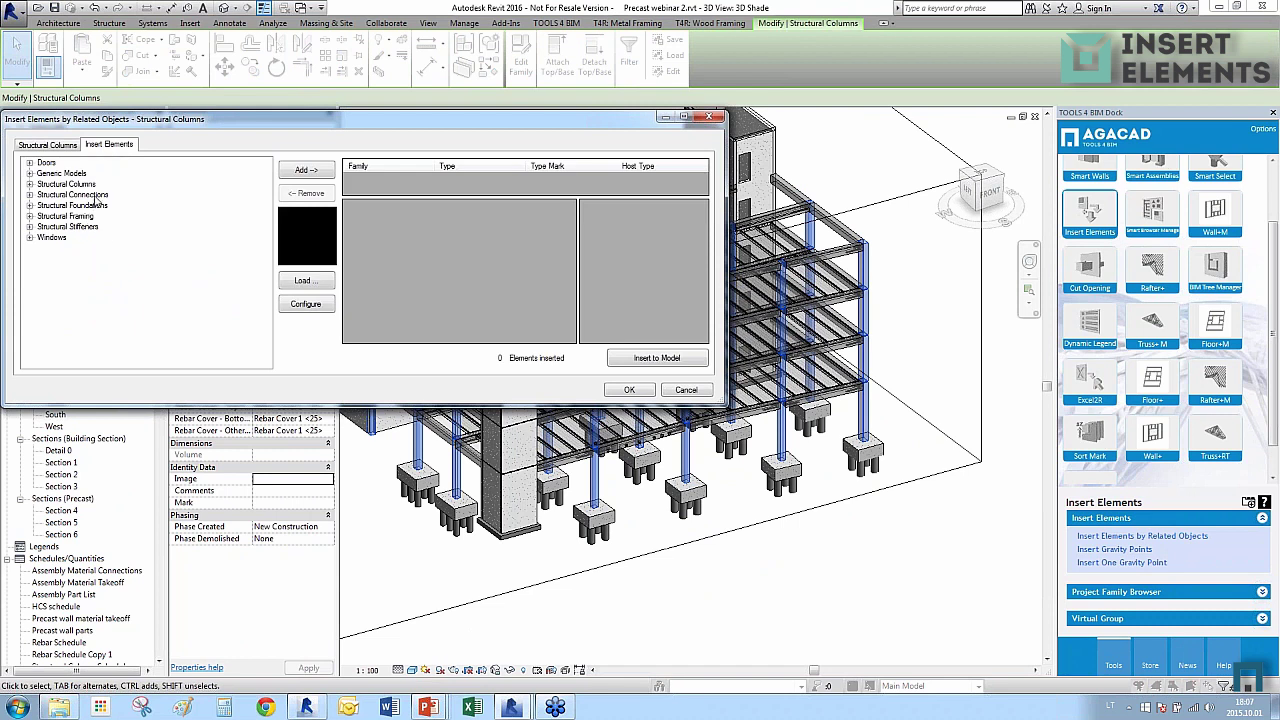
{"action": "double_click", "coordinate": [90, 195]}
{"action": "left_click", "coordinate": [80, 247]}
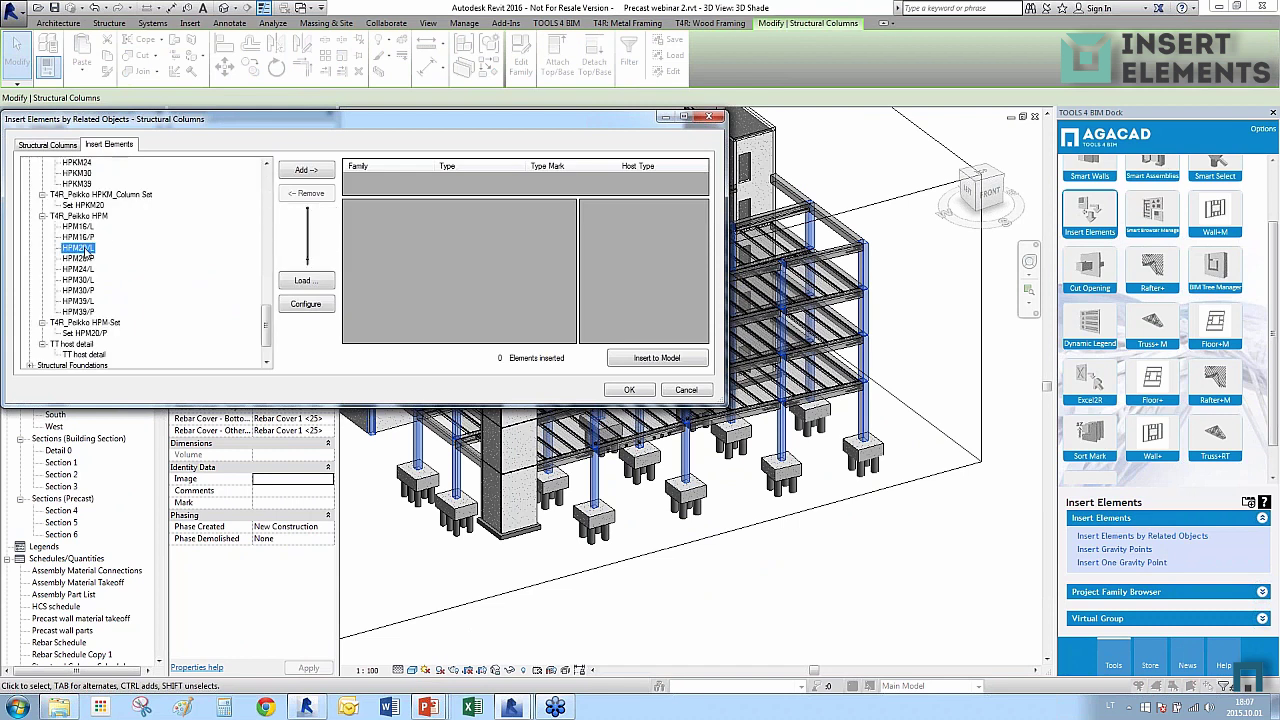
{"action": "left_click", "coordinate": [89, 334]}
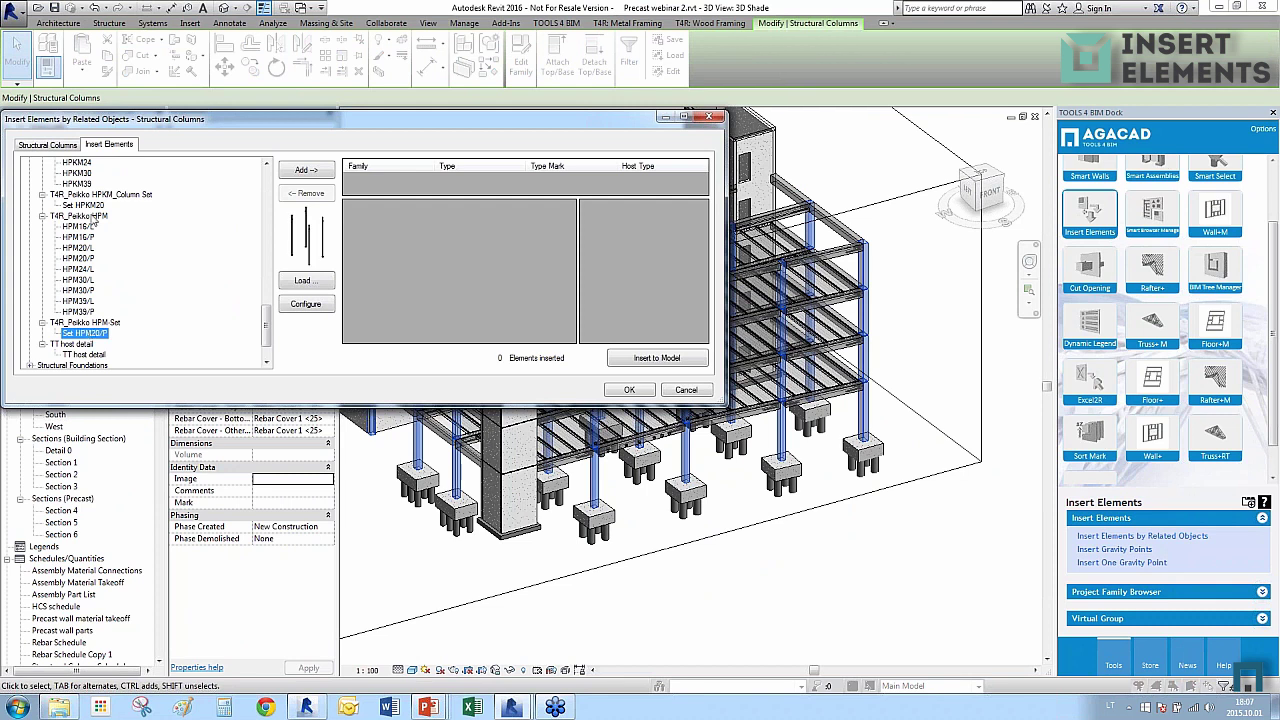
{"action": "scroll", "coordinate": [93, 217], "scroll_direction": "up", "scroll_amount": 3}
{"action": "left_click", "coordinate": [74, 184]}
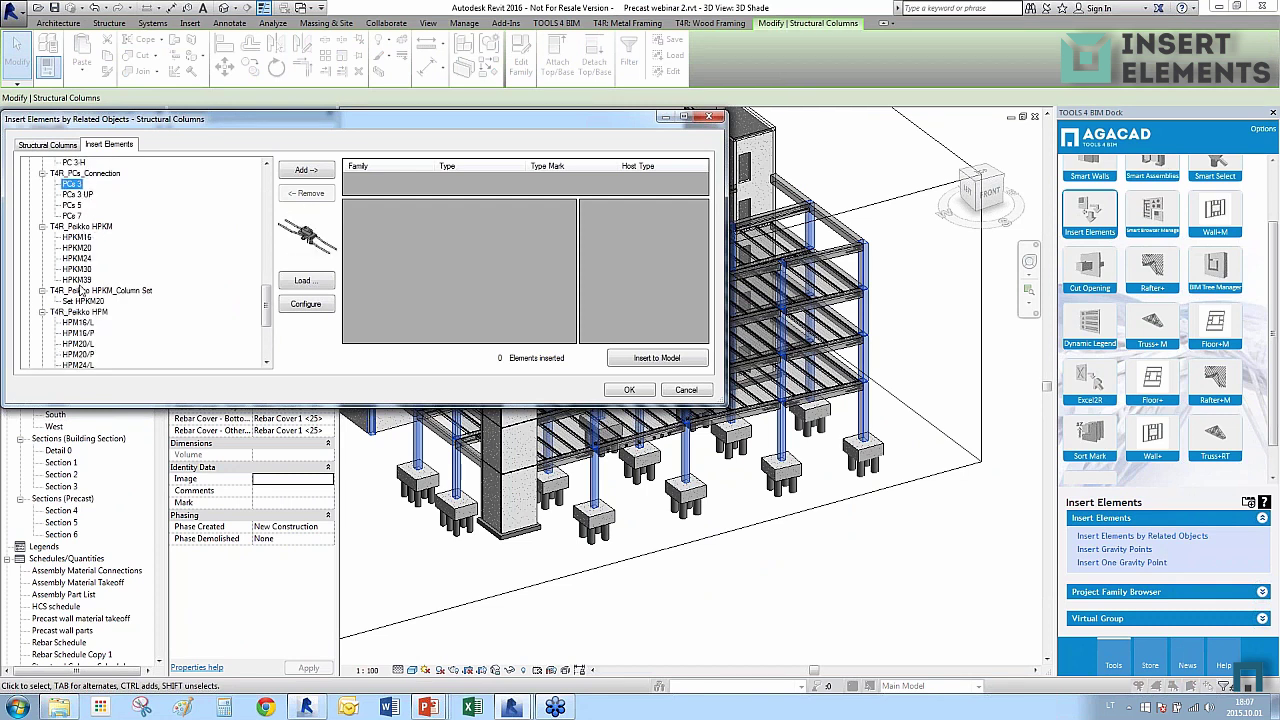
{"action": "left_click", "coordinate": [84, 301]}
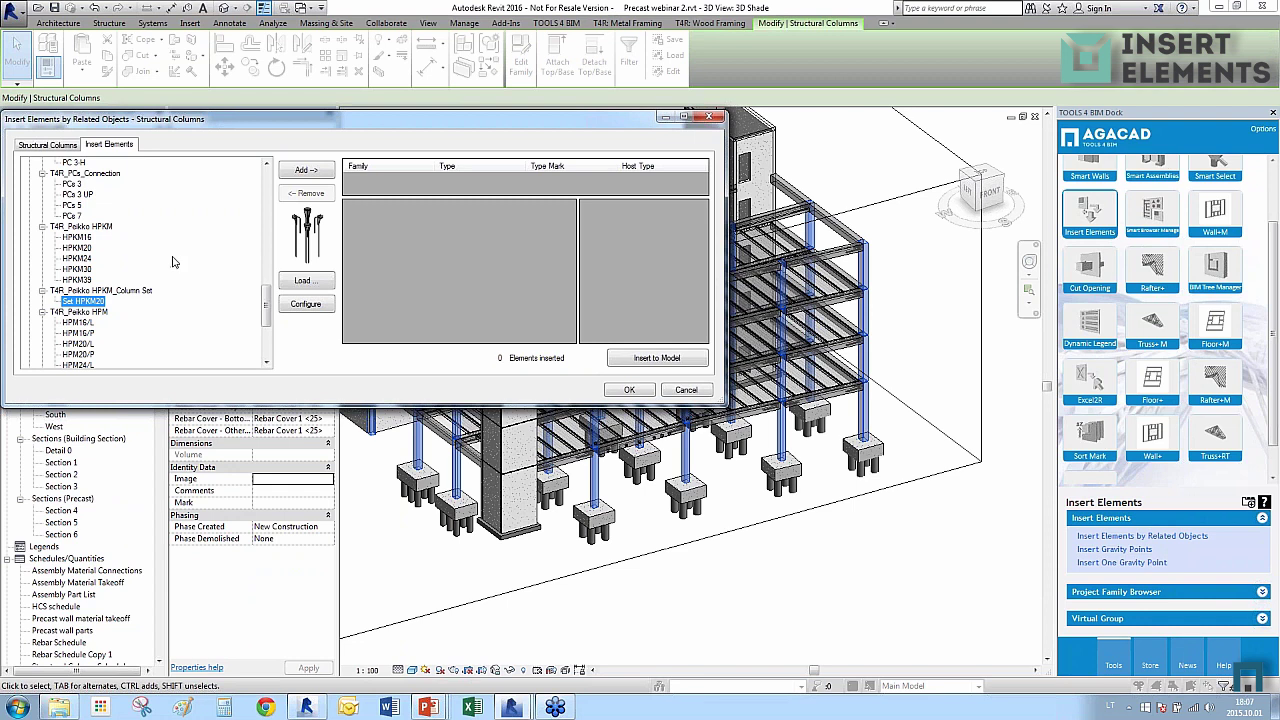
{"action": "left_click", "coordinate": [306, 170]}
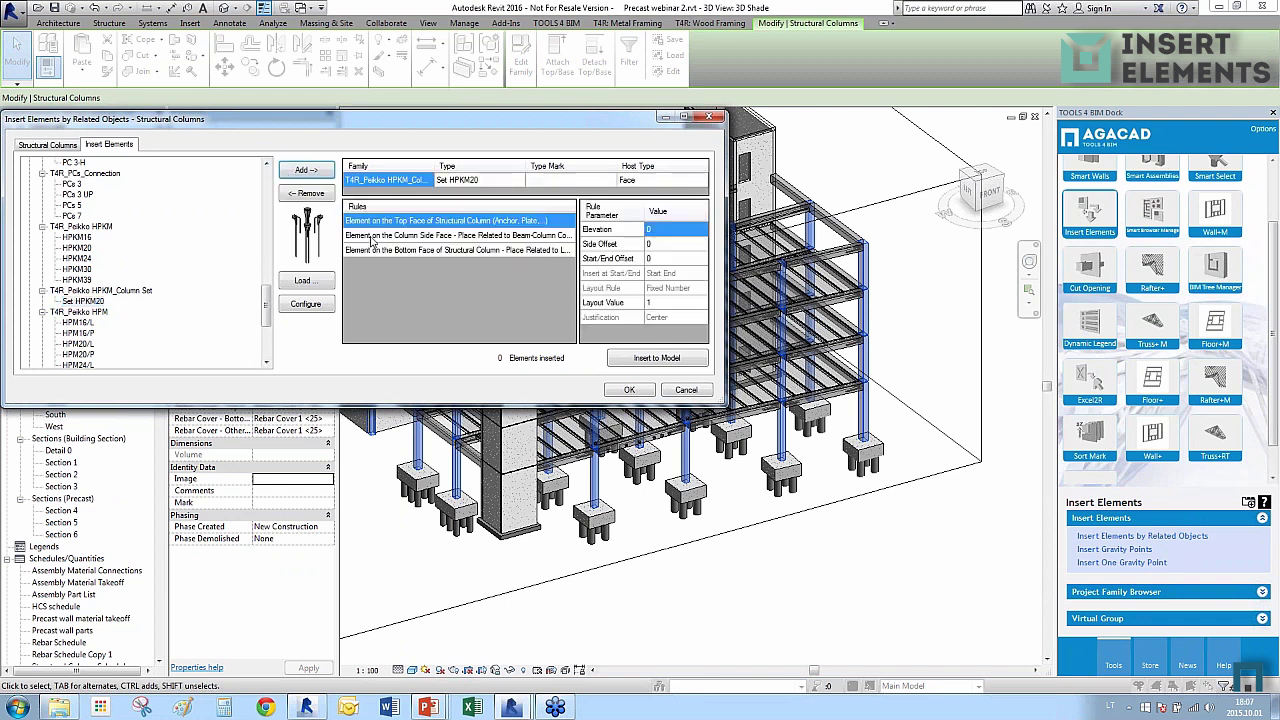
Insert the column shoe sets with the rule for the bottom face of structural columns, and clear the column selection.
{"action": "left_click", "coordinate": [380, 250]}
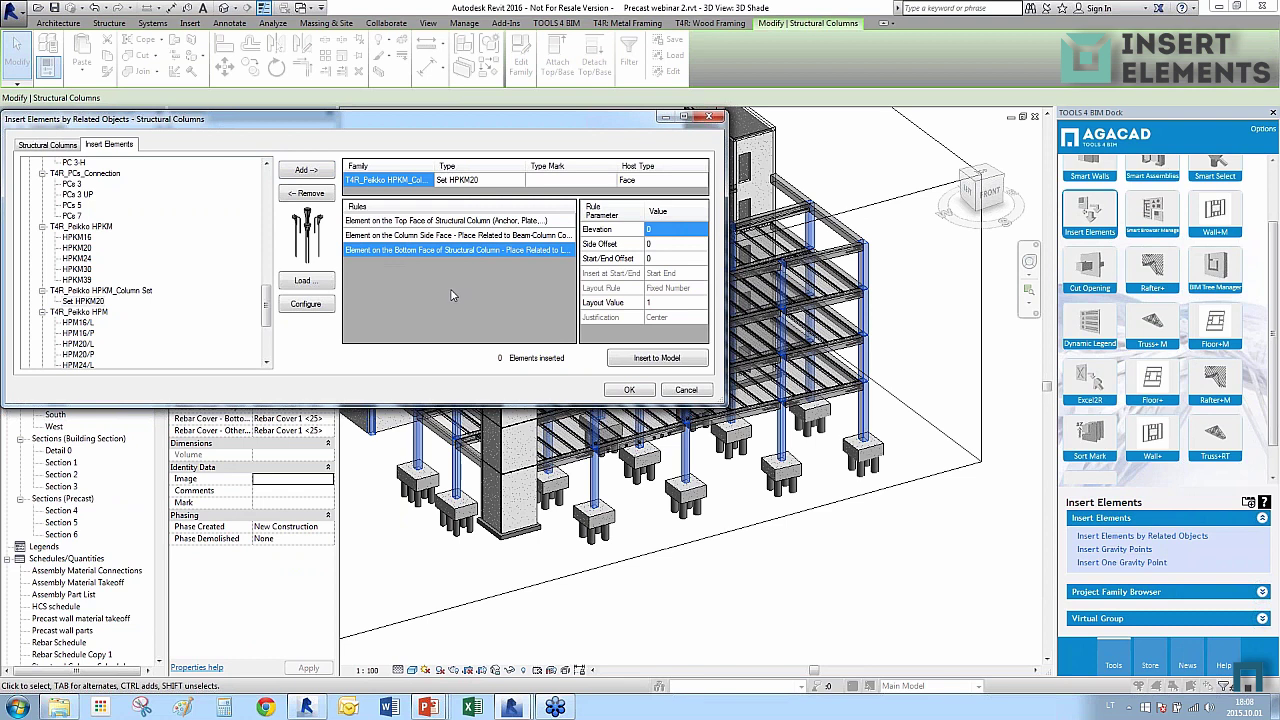
{"action": "left_click", "coordinate": [657, 358]}
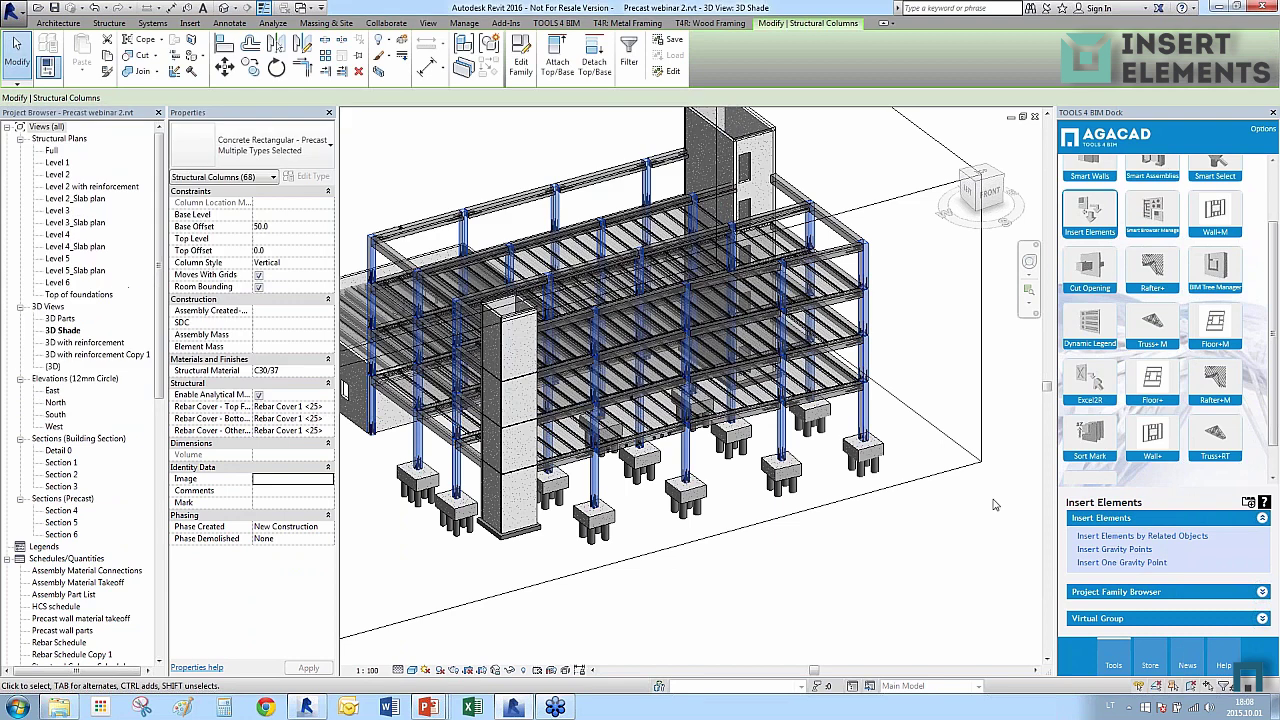
{"action": "left_click", "coordinate": [993, 505]}
Examine the column shoe sets above the pile caps and the properties of two front ground-level columns.
{"action": "scroll", "coordinate": [888, 463], "scroll_direction": "up", "scroll_amount": 2}
{"action": "scroll", "coordinate": [860, 456], "scroll_direction": "up", "scroll_amount": 2}
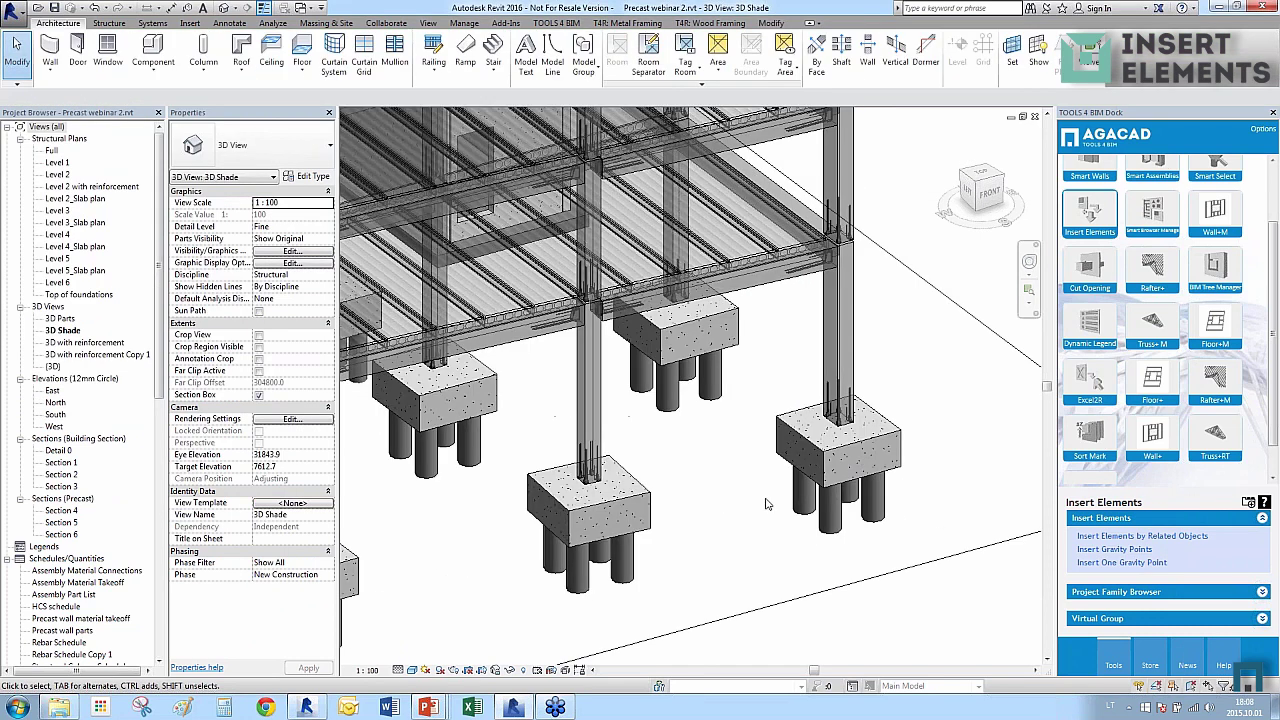
{"action": "scroll", "coordinate": [769, 505], "scroll_direction": "up", "scroll_amount": 2}
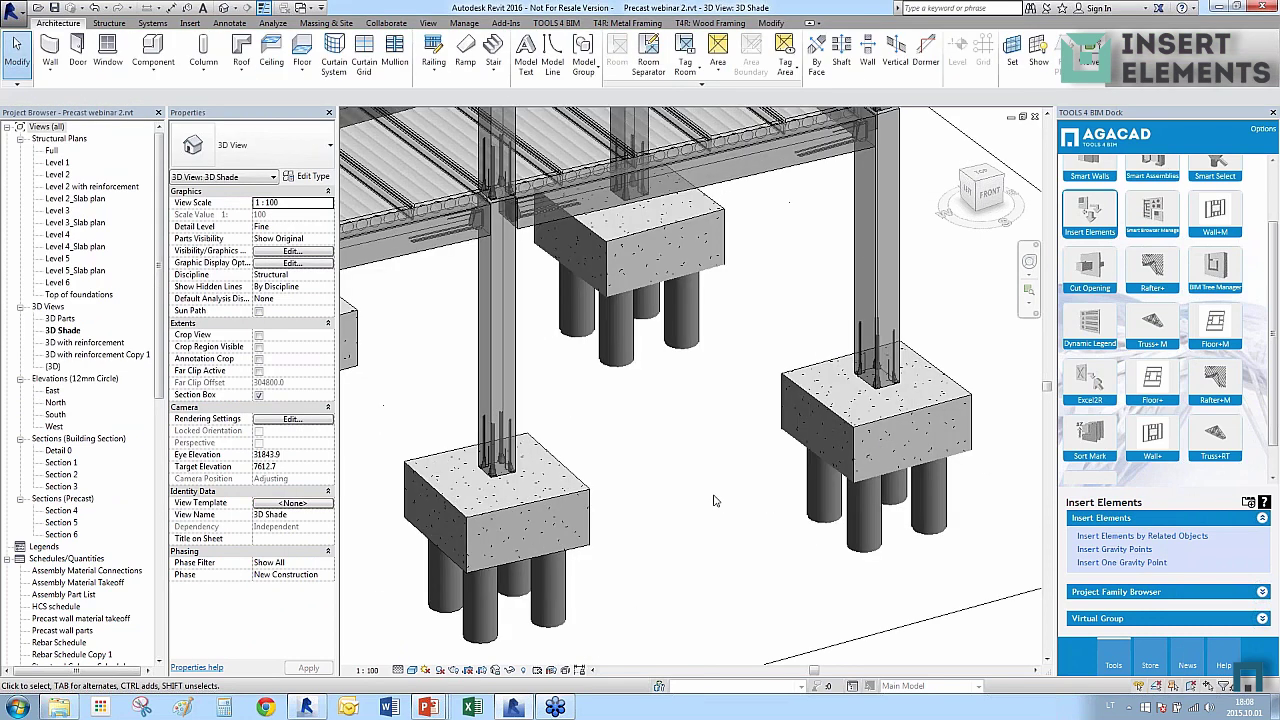
{"action": "left_click", "coordinate": [512, 468]}
{"action": "left_click", "coordinate": [545, 392]}
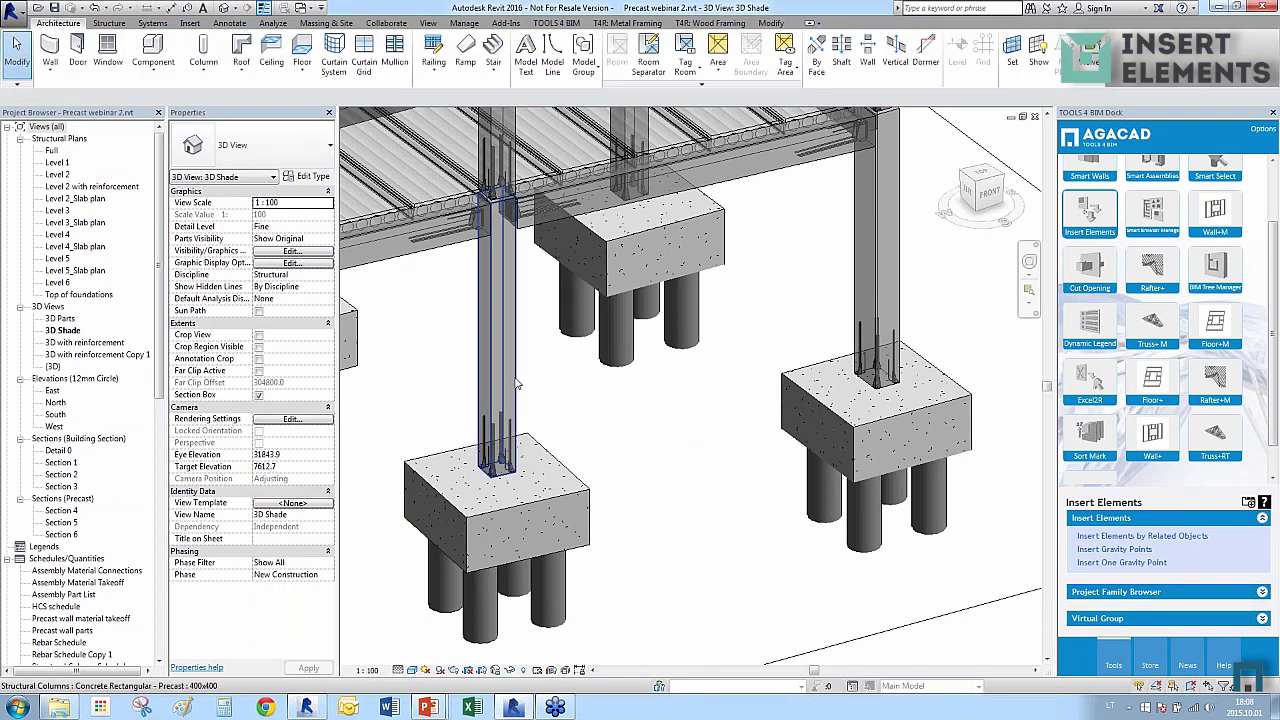
{"action": "left_click", "coordinate": [508, 300]}
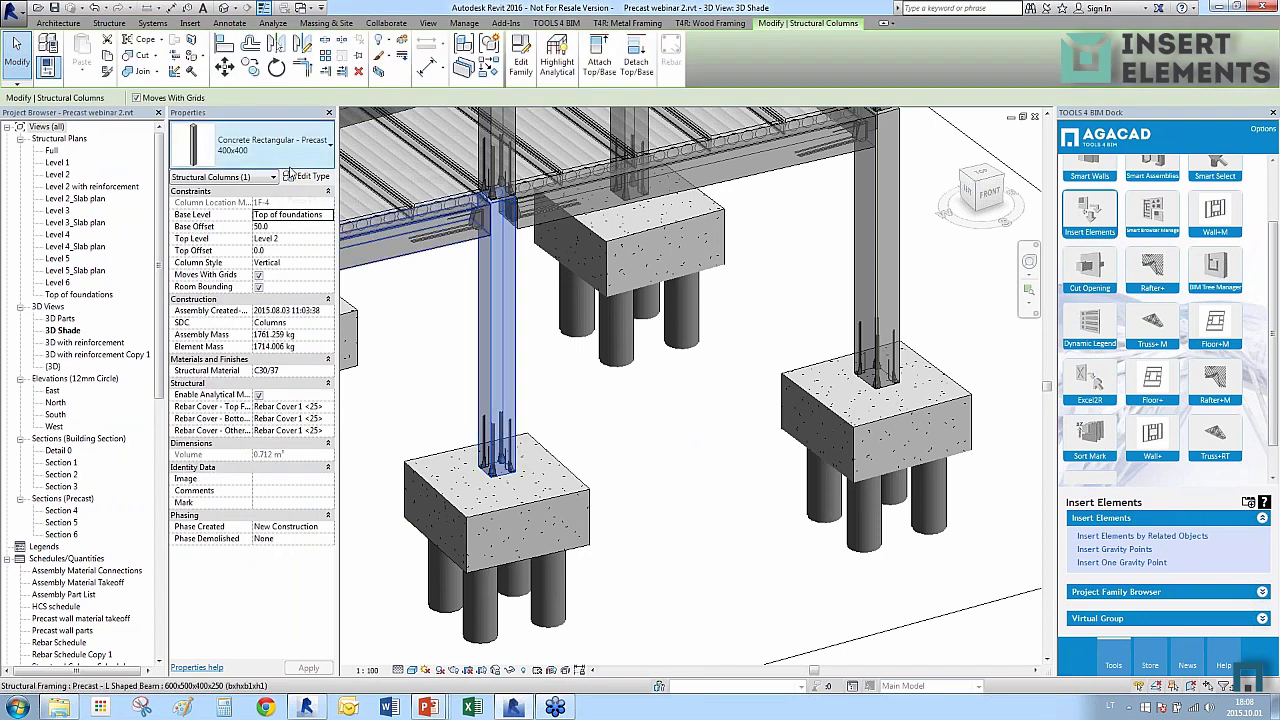
{"action": "left_click", "coordinate": [873, 295]}
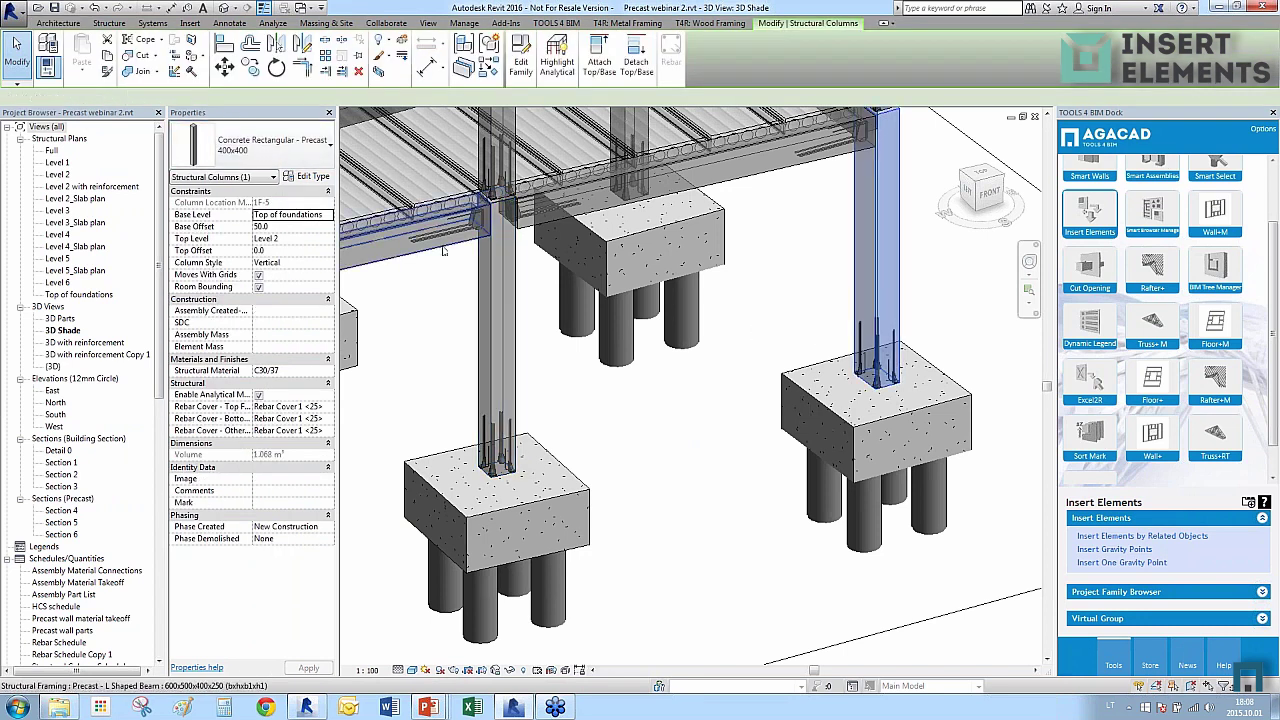
{"action": "left_click", "coordinate": [545, 388]}
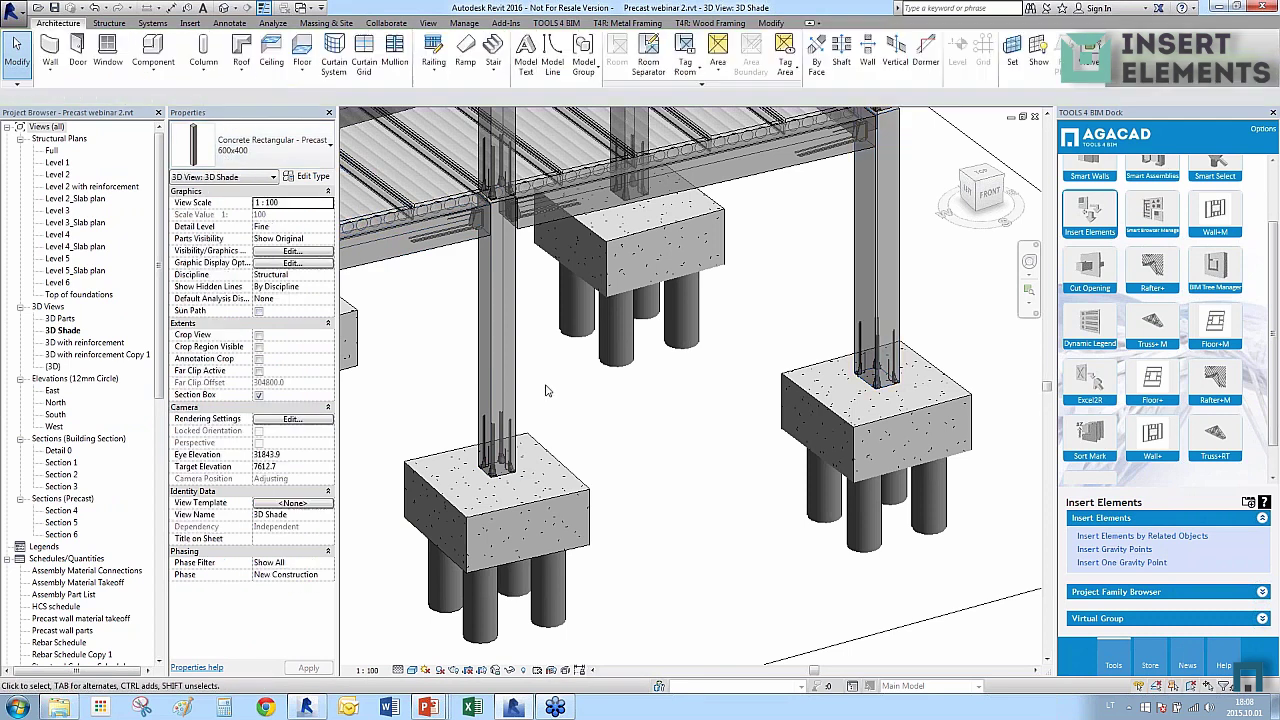
Compare the h and b properties of the column shoe sets on the two front pile caps.
{"action": "left_click", "coordinate": [511, 470]}
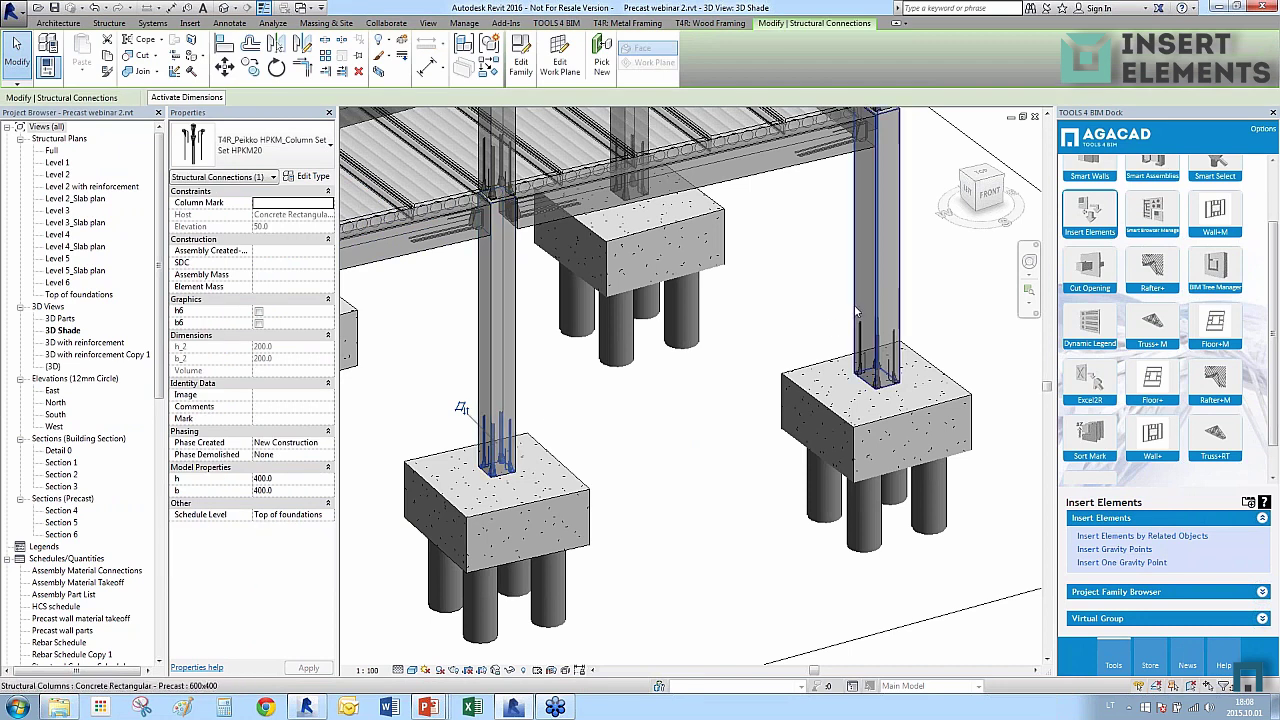
{"action": "scroll", "coordinate": [862, 318], "scroll_direction": "up", "scroll_amount": 2}
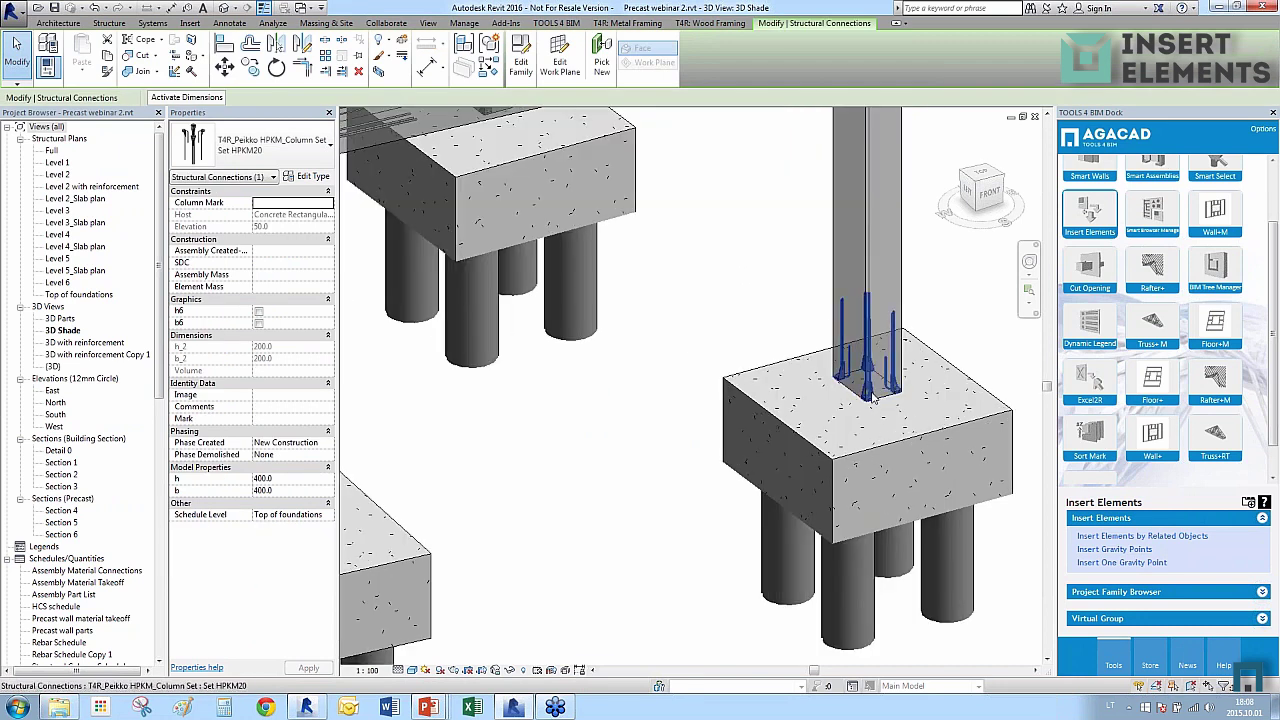
{"action": "left_click", "coordinate": [872, 399]}
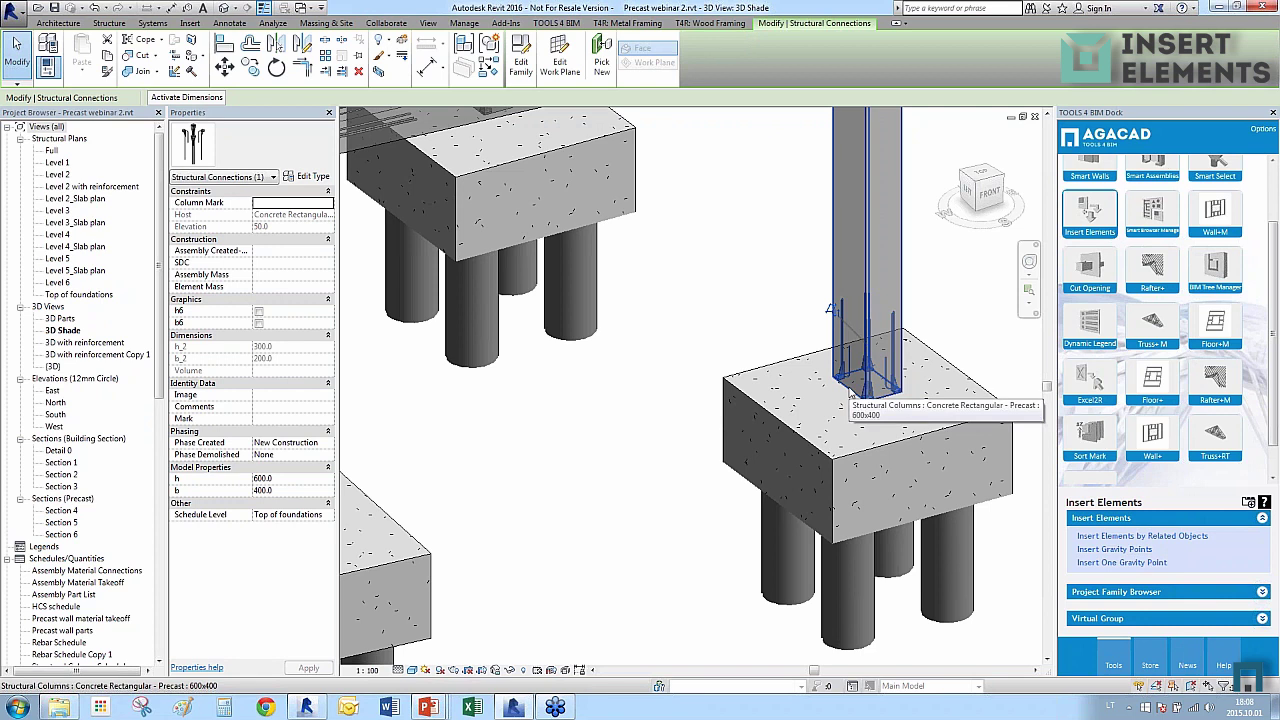
{"action": "scroll", "coordinate": [850, 400], "scroll_direction": "down", "scroll_amount": 3}
{"action": "scroll", "coordinate": [825, 440], "scroll_direction": "up", "scroll_amount": 2}
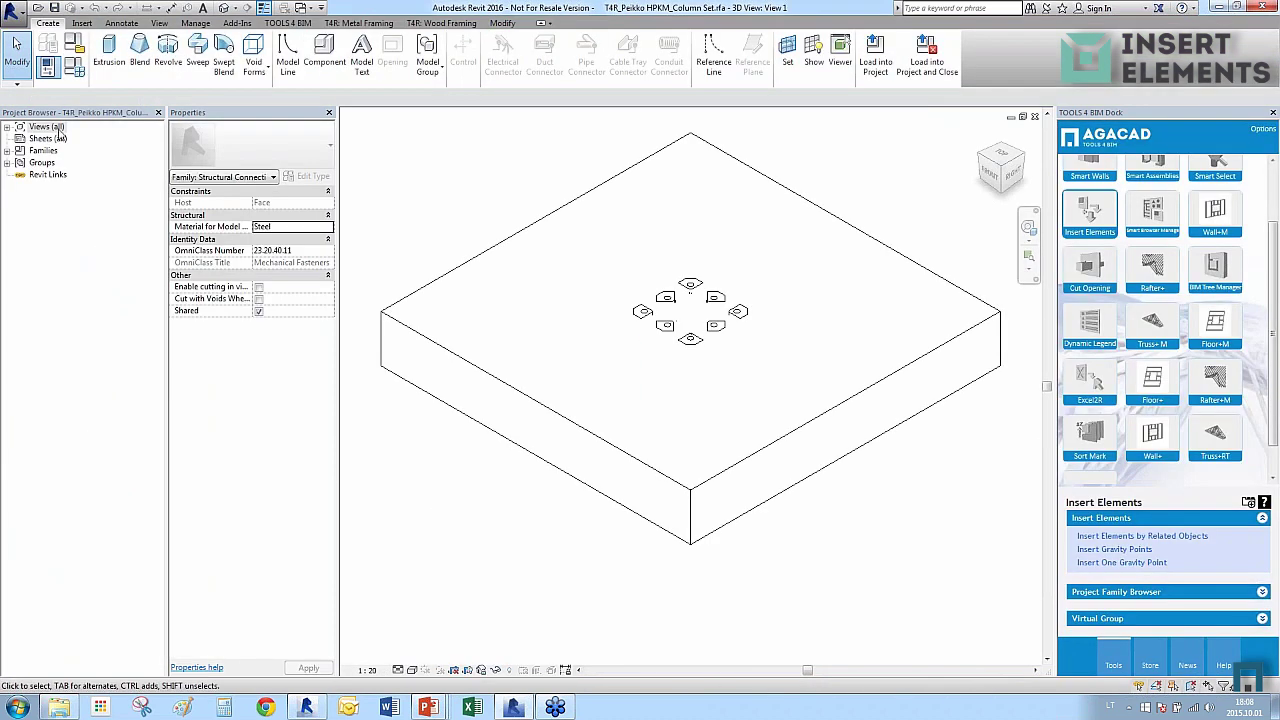
Examine the h and b dimension parameters in the column set family's Ref. Level plan, and return to the project's 3D Shade view.
{"action": "left_click", "coordinate": [50, 127]}
{"action": "double_click", "coordinate": [50, 127]}
{"action": "double_click", "coordinate": [63, 150]}
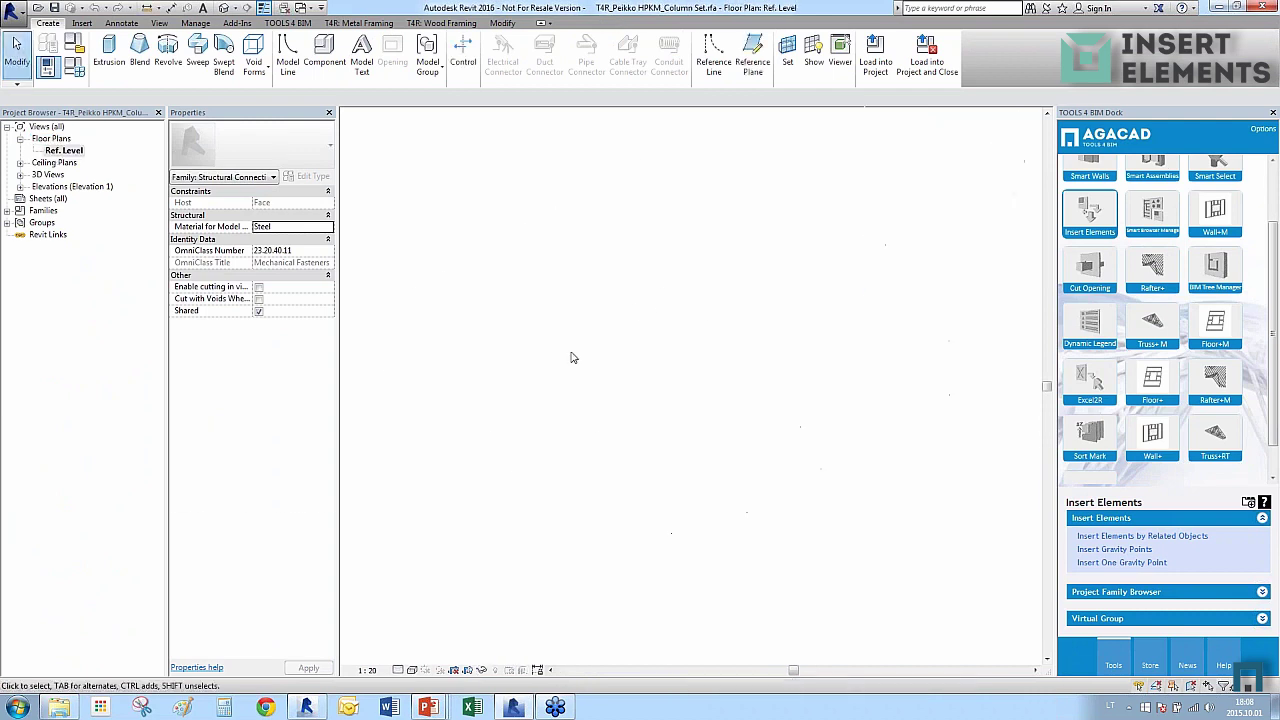
{"action": "scroll", "coordinate": [795, 462], "scroll_direction": "up", "scroll_amount": 2}
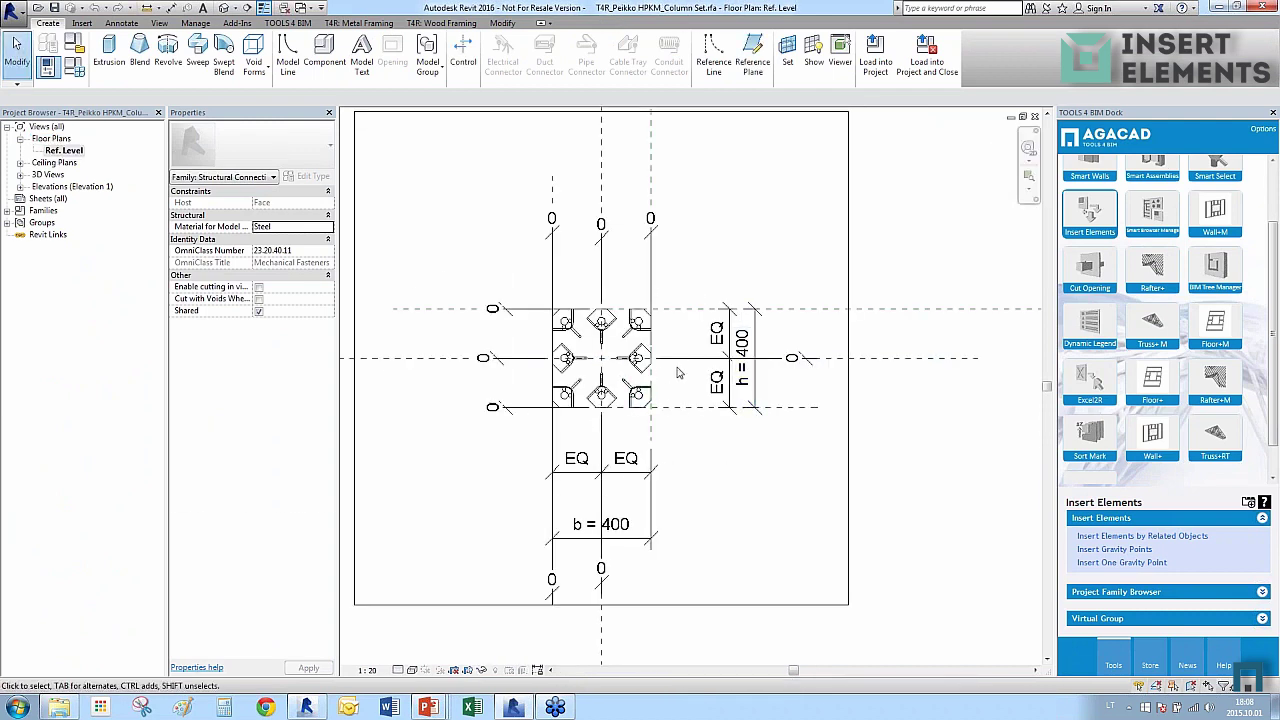
{"action": "left_click", "coordinate": [748, 385]}
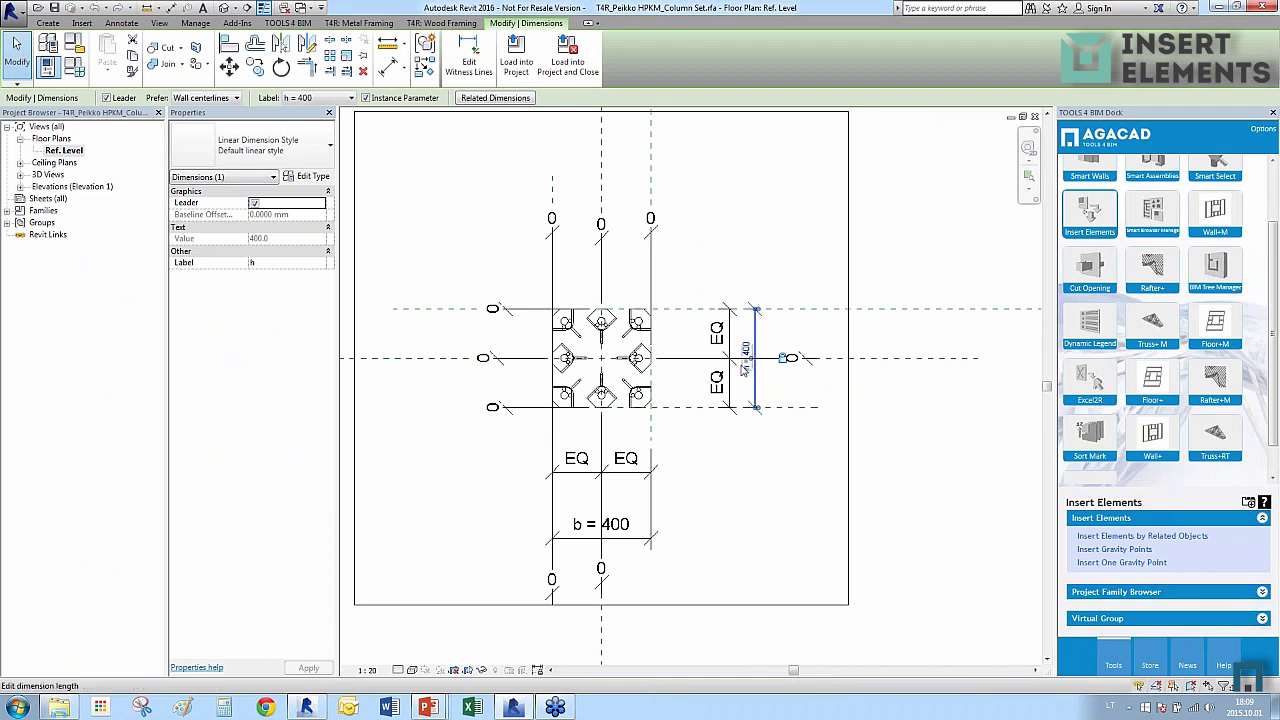
{"action": "left_click", "coordinate": [773, 396]}
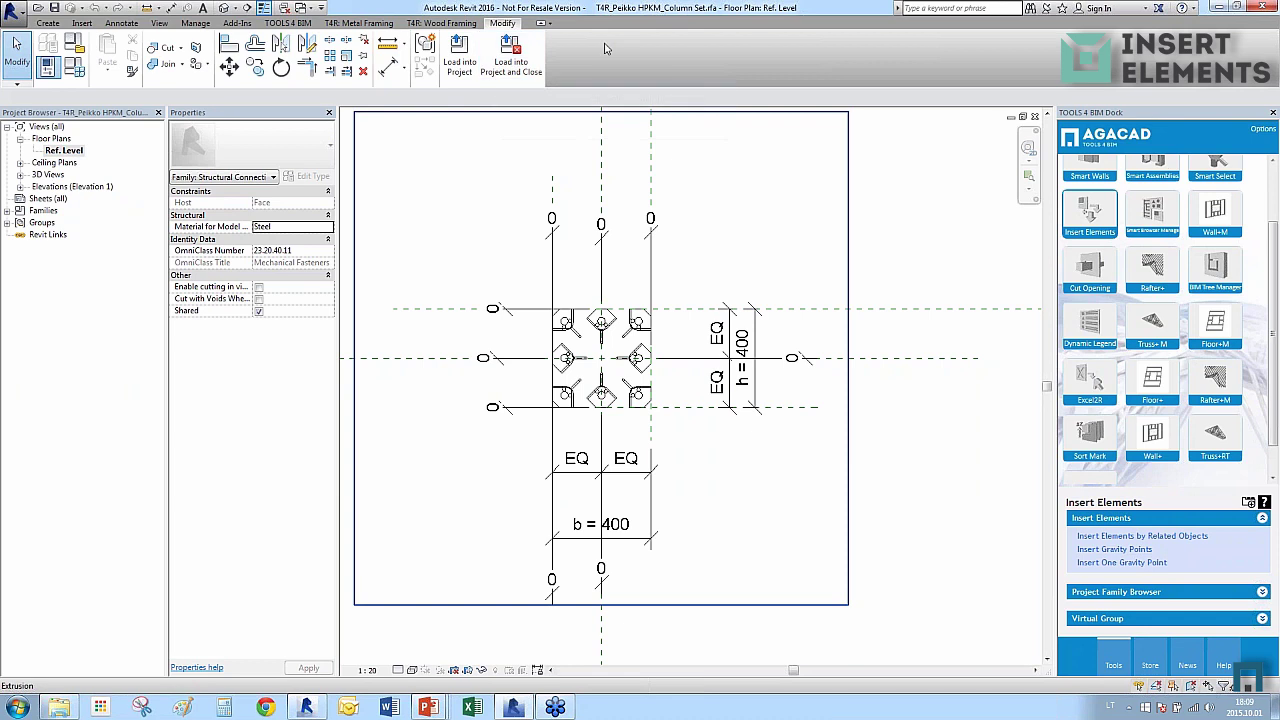
{"action": "key", "text": "ctrl+Tab"}
{"action": "key", "text": "ctrl+Tab"}
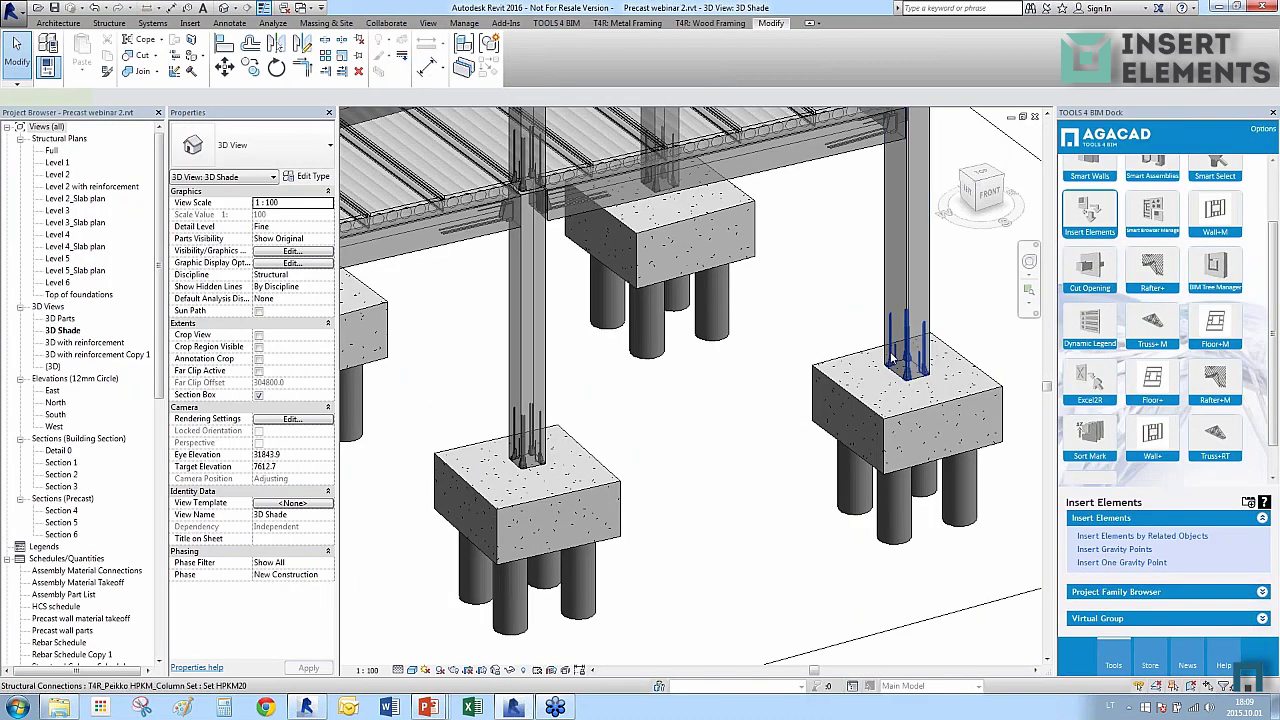
Check the shoe set's properties and its 600x400 host column's type dimensions, and close them without changes.
{"action": "left_click", "coordinate": [892, 356]}
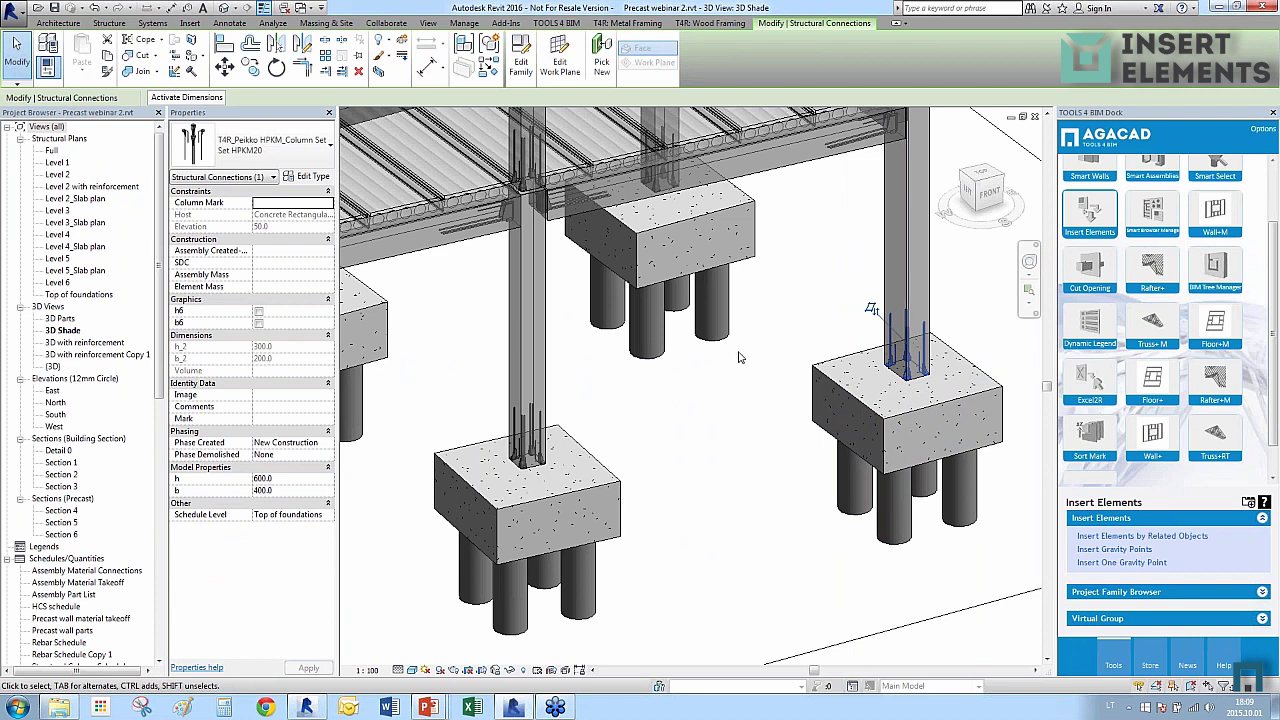
{"action": "left_click", "coordinate": [880, 285]}
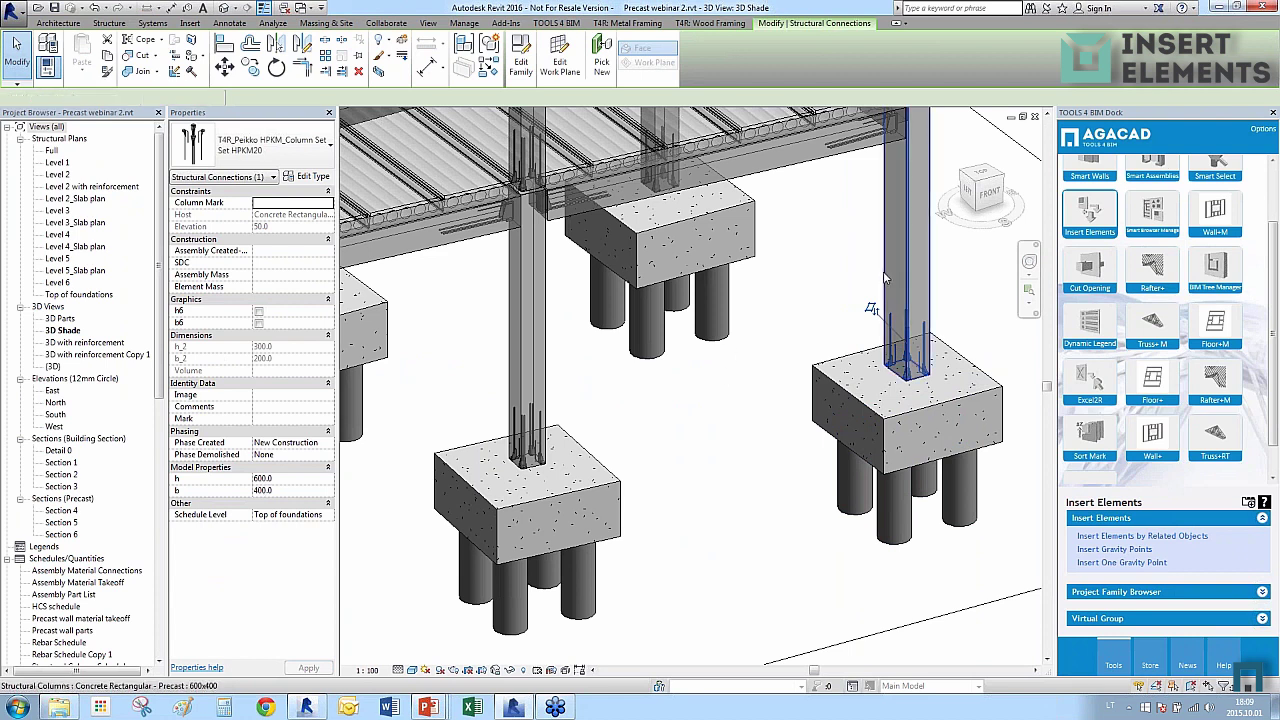
{"action": "left_click", "coordinate": [306, 177]}
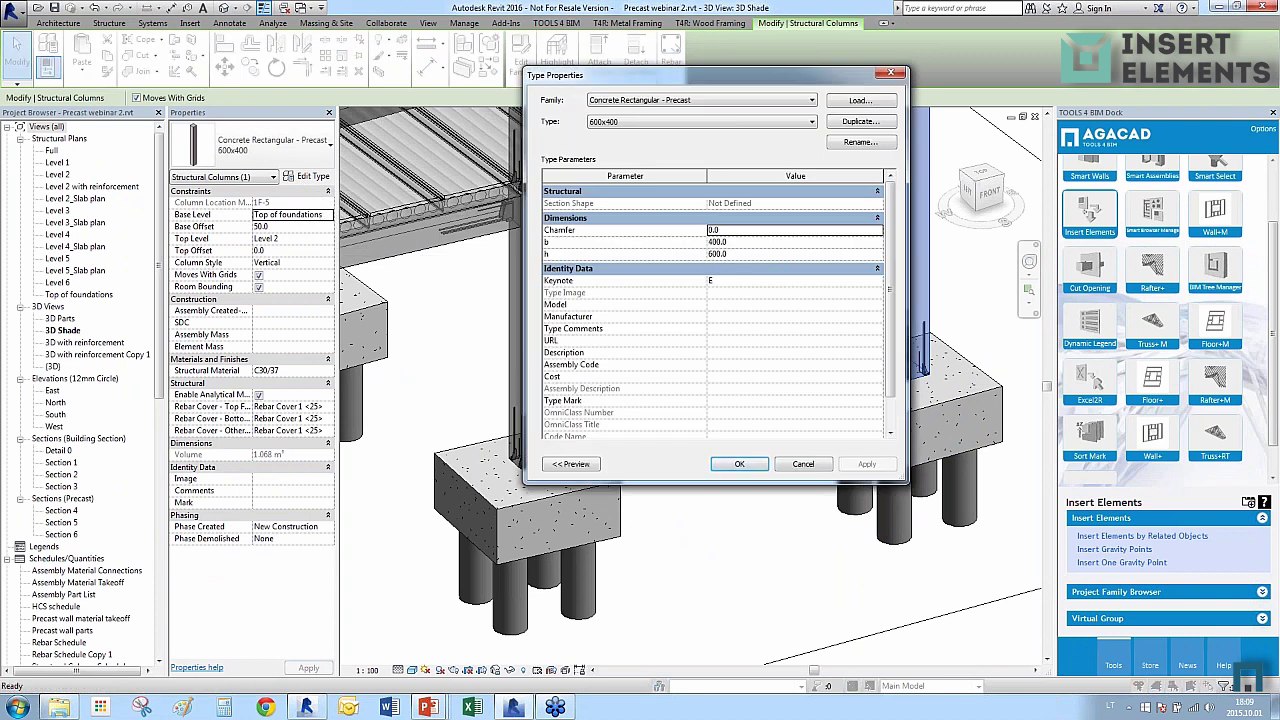
{"action": "left_click", "coordinate": [803, 463]}
{"action": "key", "text": "Escape"}
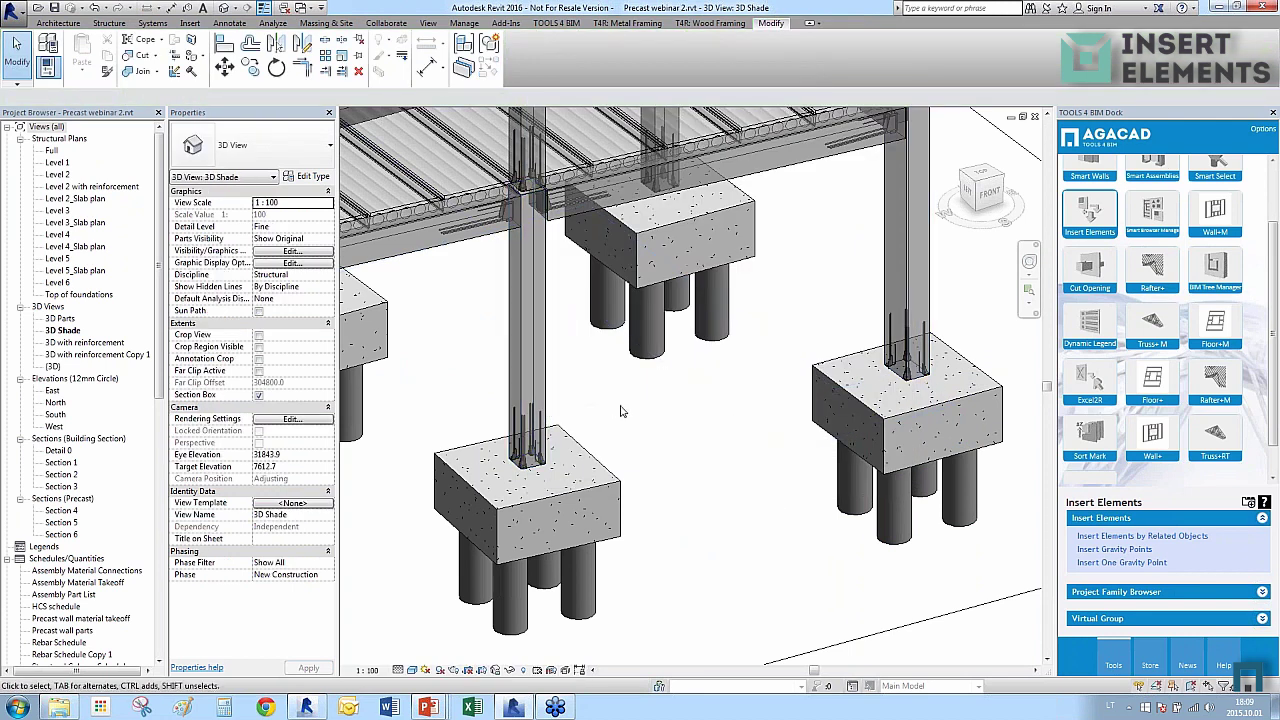
Select the whole main building in top view, without the rear annex, and filter the selection to Structural Columns only.
{"action": "middle_click_drag", "start_coordinate": [758, 427], "coordinate": [589, 420], "text": "shift"}
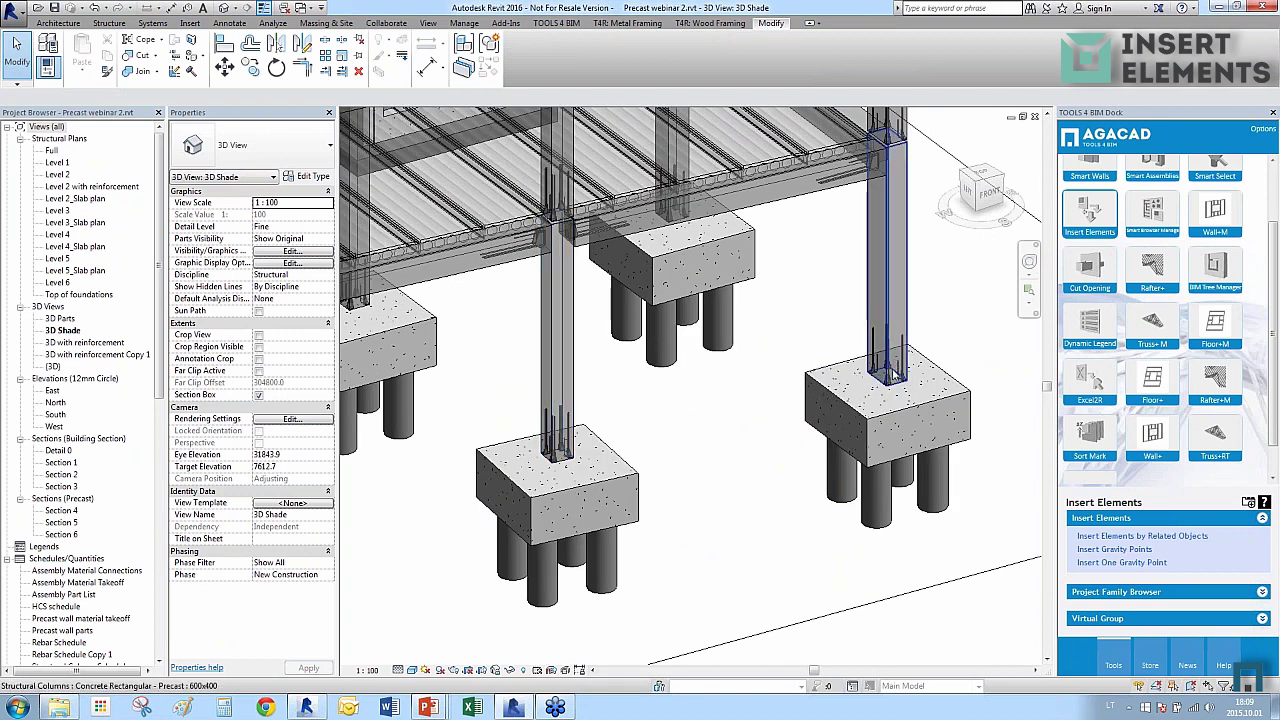
{"action": "scroll", "coordinate": [805, 440], "scroll_direction": "down", "scroll_amount": 5}
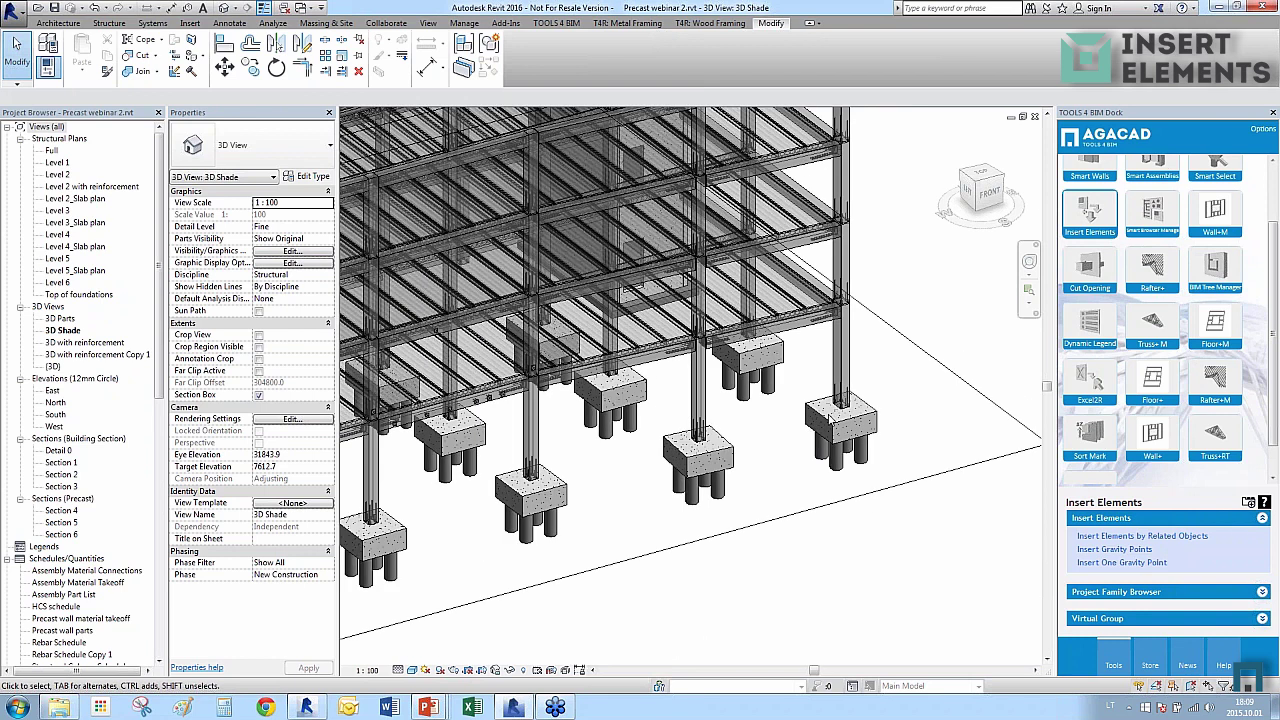
{"action": "middle_click_drag", "start_coordinate": [755, 443], "coordinate": [985, 175], "text": "shift"}
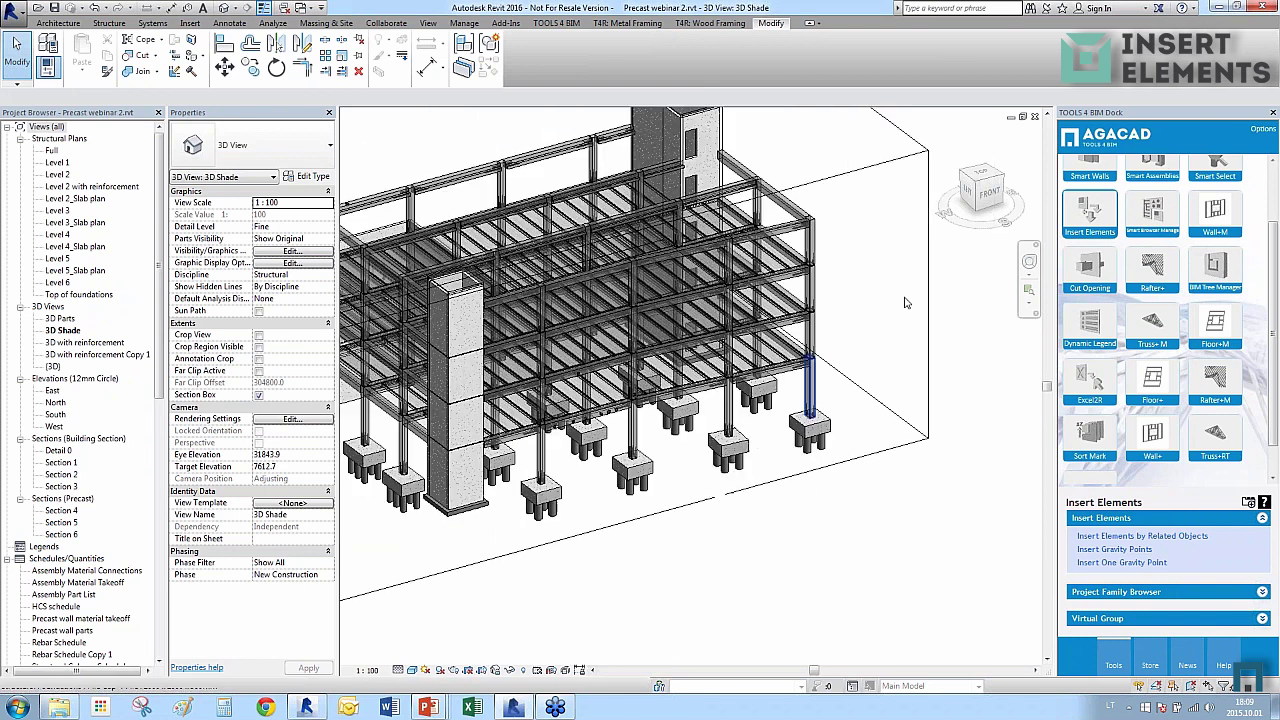
{"action": "left_click", "coordinate": [984, 174]}
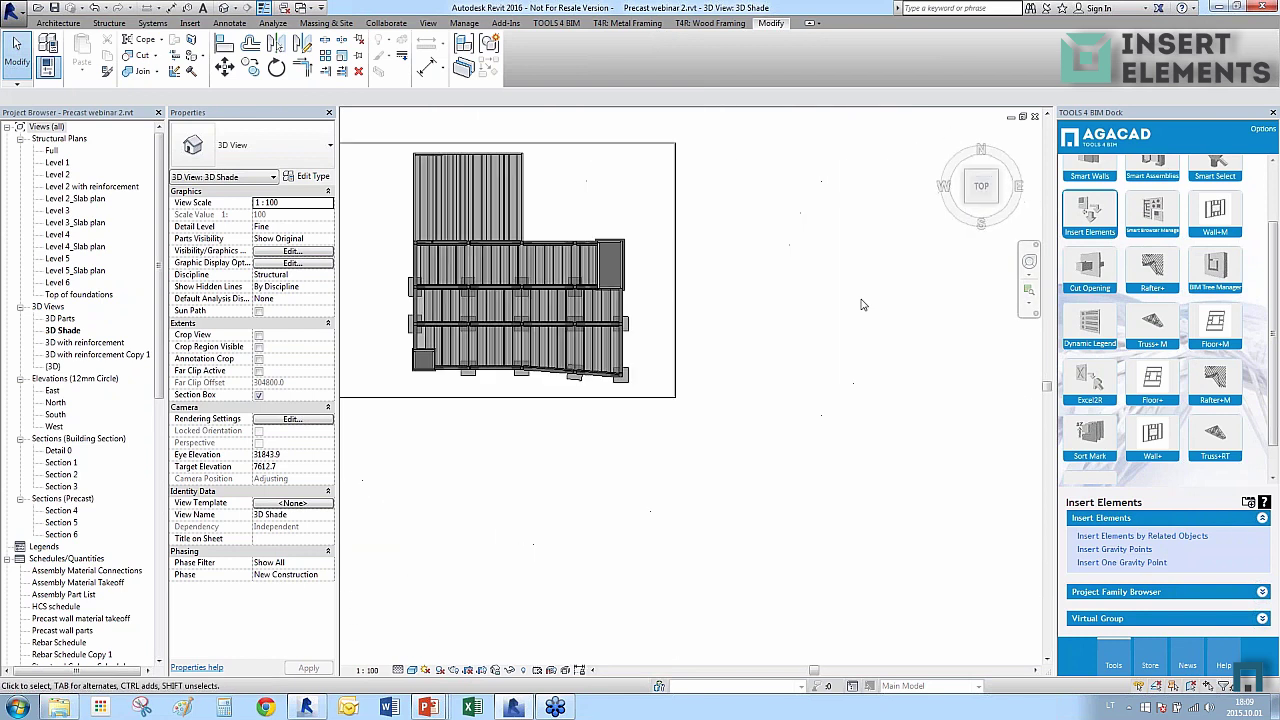
{"action": "scroll", "coordinate": [917, 368], "scroll_direction": "up", "scroll_amount": 3}
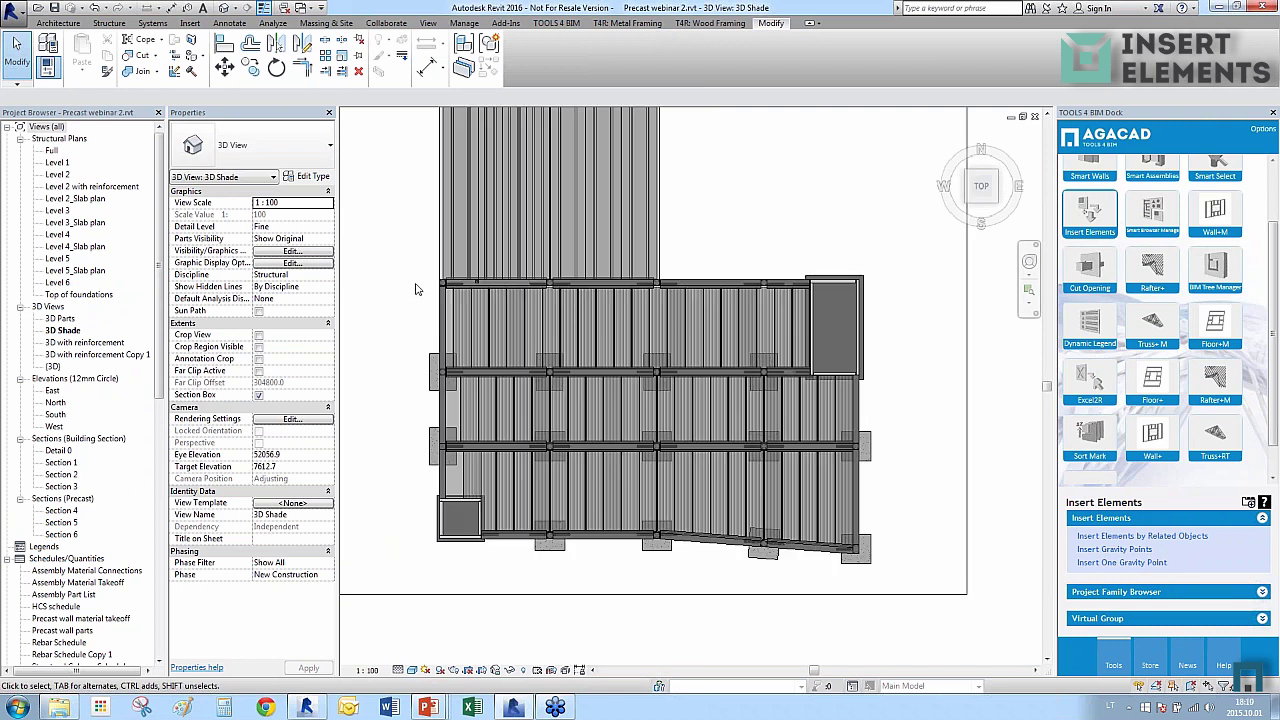
{"action": "left_click_drag", "start_coordinate": [402, 271], "coordinate": [909, 582]}
{"action": "middle_click_drag", "start_coordinate": [880, 520], "coordinate": [886, 455], "text": "shift"}
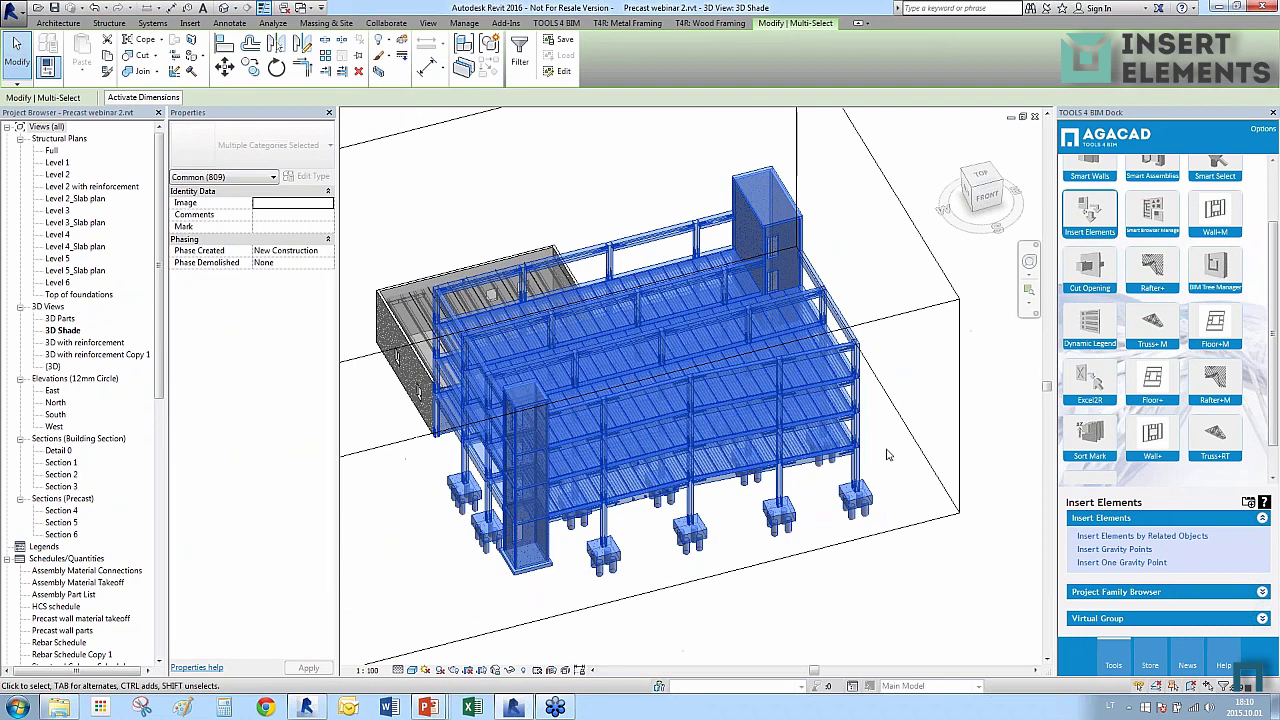
{"action": "left_click", "coordinate": [519, 50]}
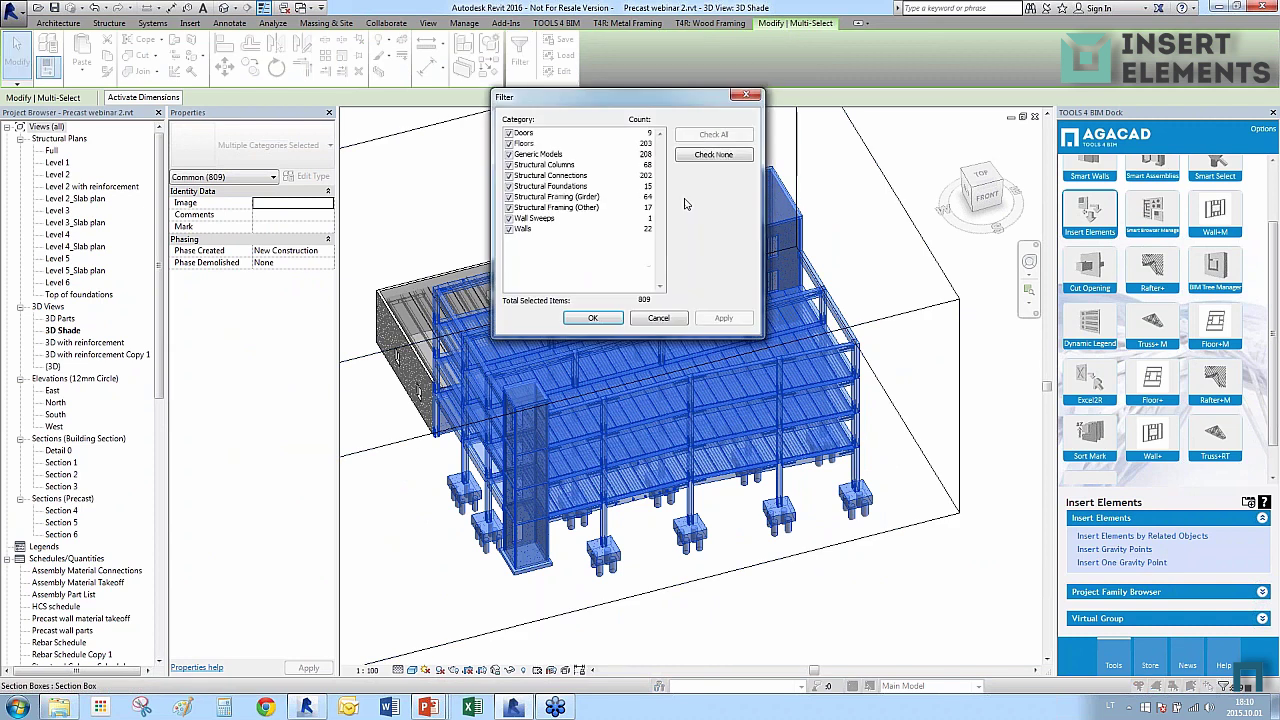
{"action": "left_click", "coordinate": [688, 157]}
{"action": "left_click", "coordinate": [509, 165]}
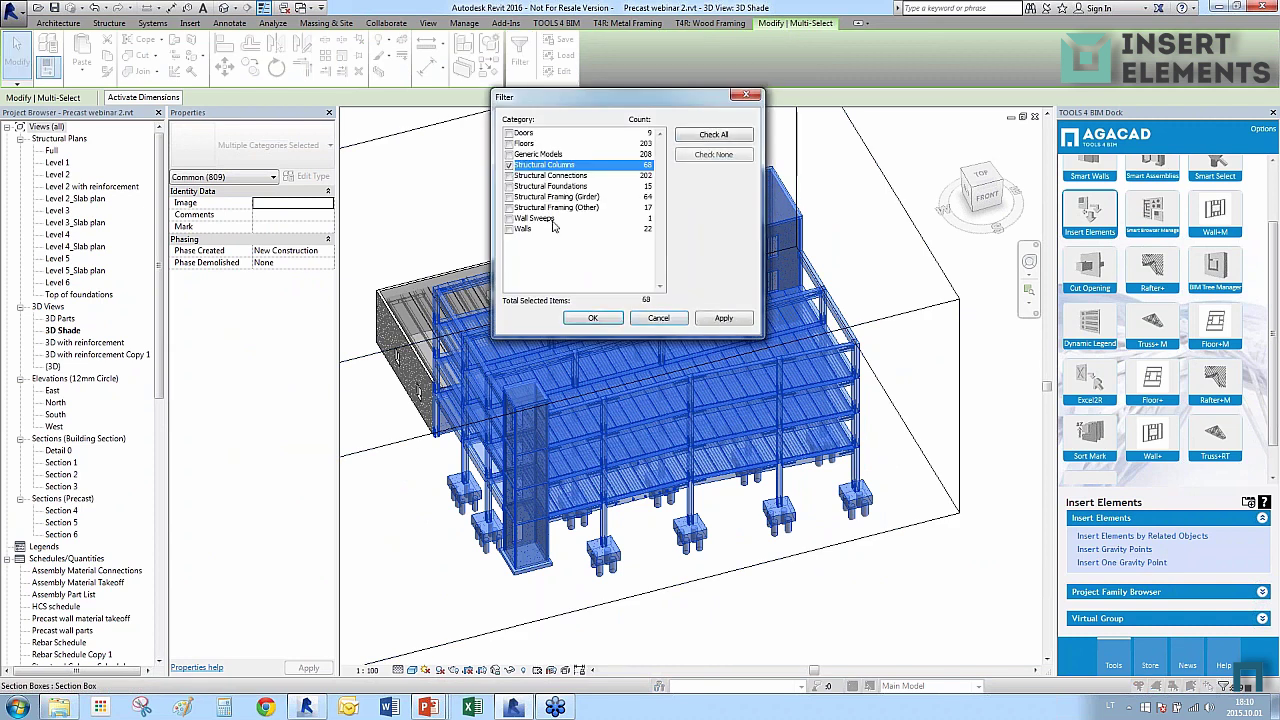
{"action": "left_click", "coordinate": [593, 318]}
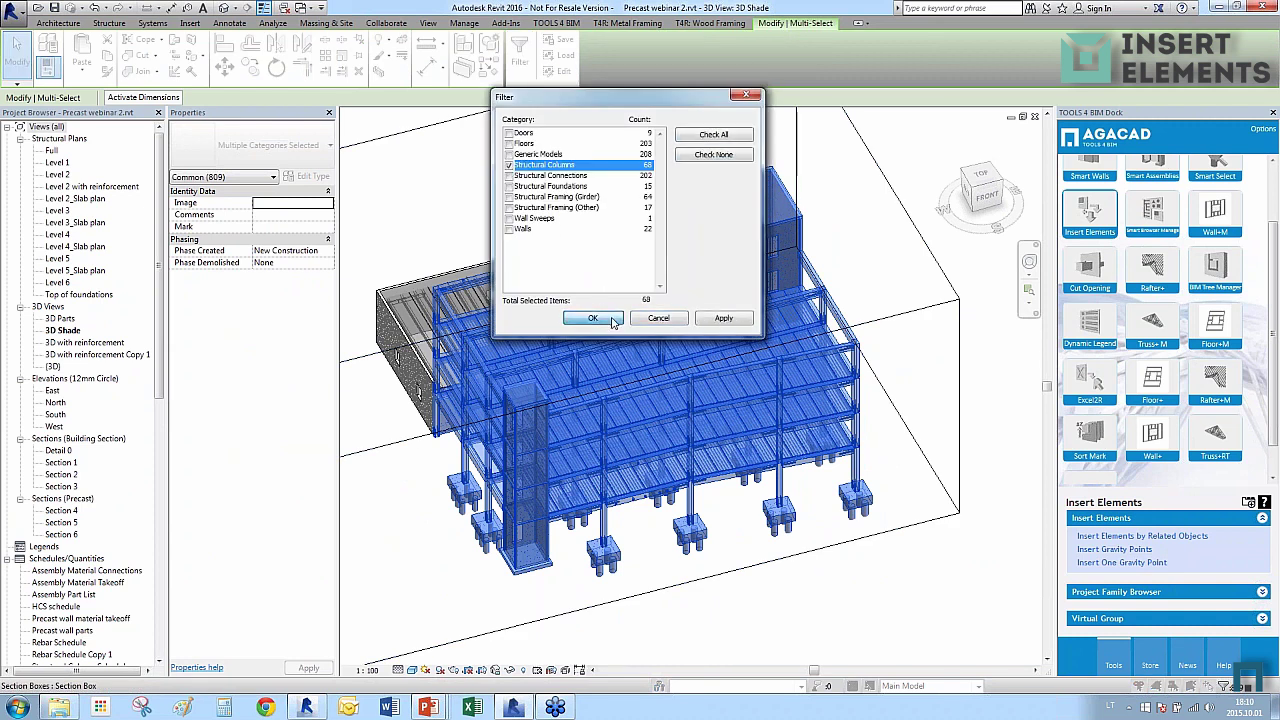
Use Insert Elements by Related Objects to insert T4R_Peikko HPM-Set type Set HPM20/P with the rule for the top face of structural columns.
{"action": "scroll", "coordinate": [730, 543], "scroll_direction": "up", "scroll_amount": 3}
{"action": "scroll", "coordinate": [722, 515], "scroll_direction": "up", "scroll_amount": 3}
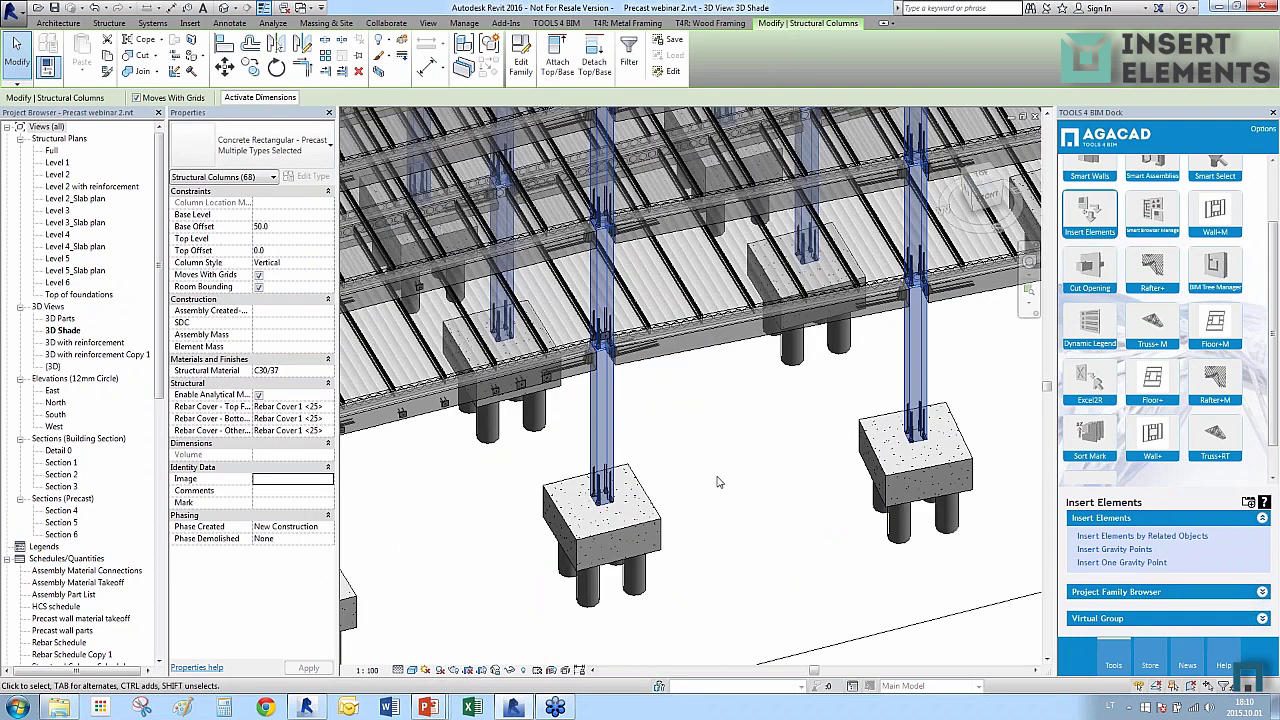
{"action": "left_click", "coordinate": [1088, 536]}
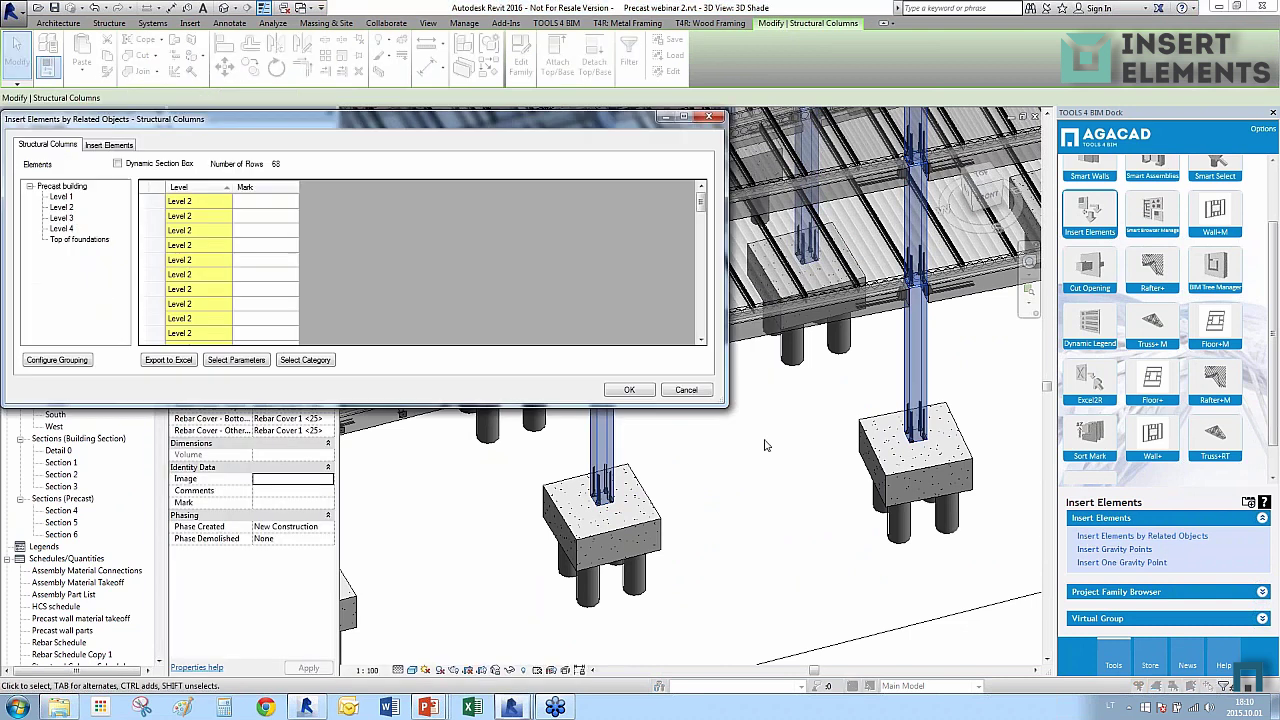
{"action": "left_click", "coordinate": [110, 144]}
{"action": "double_click", "coordinate": [100, 193]}
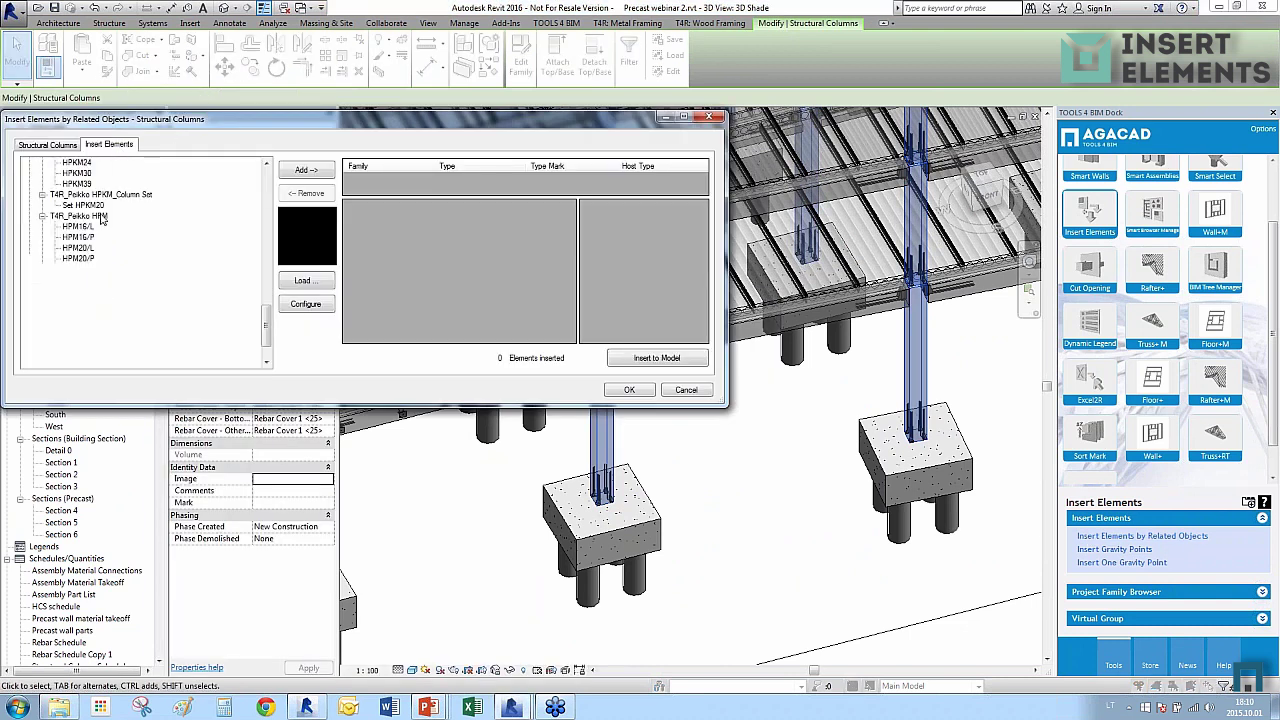
{"action": "left_click", "coordinate": [82, 205]}
{"action": "scroll", "coordinate": [88, 235], "scroll_direction": "up", "scroll_amount": 4}
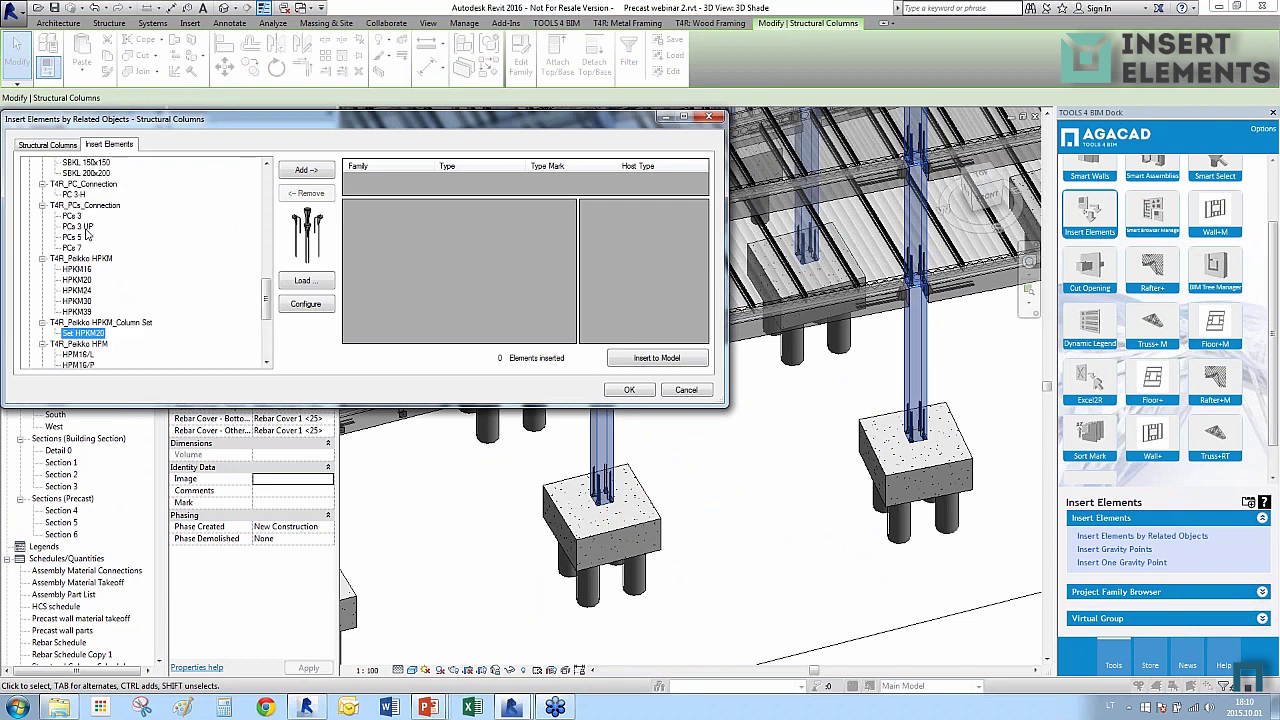
{"action": "scroll", "coordinate": [113, 273], "scroll_direction": "down", "scroll_amount": 5}
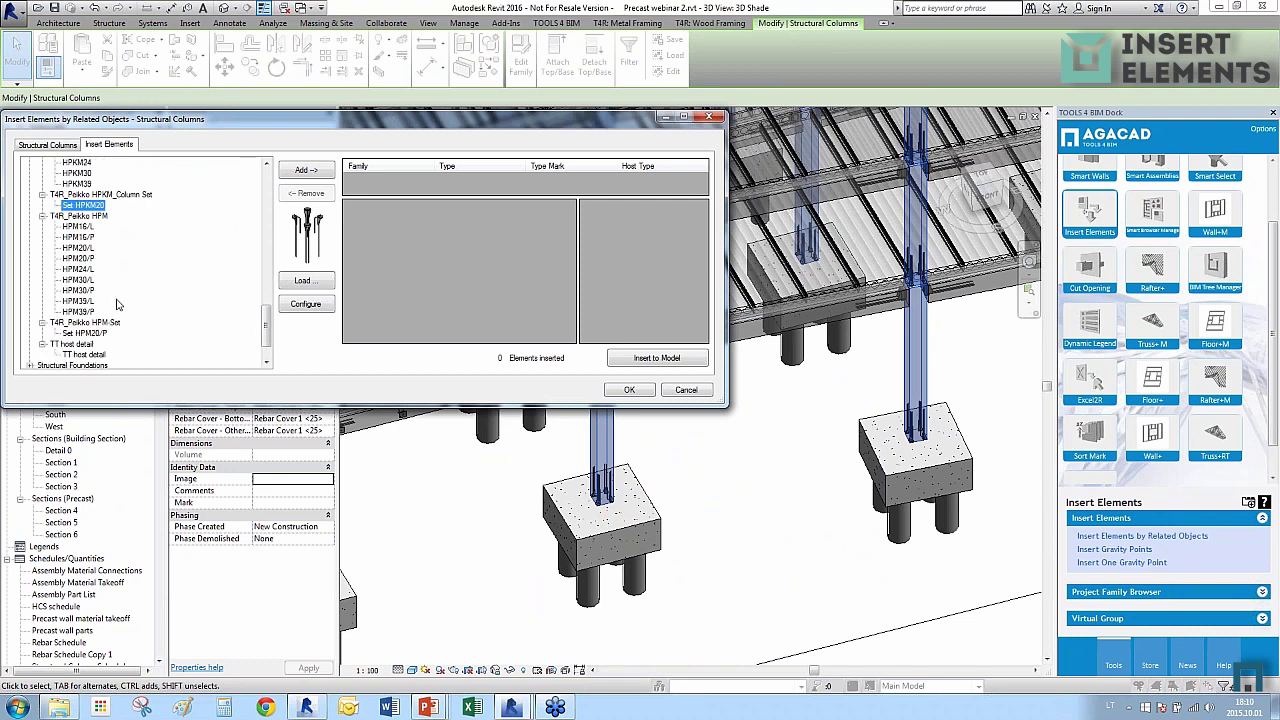
{"action": "left_click", "coordinate": [84, 301]}
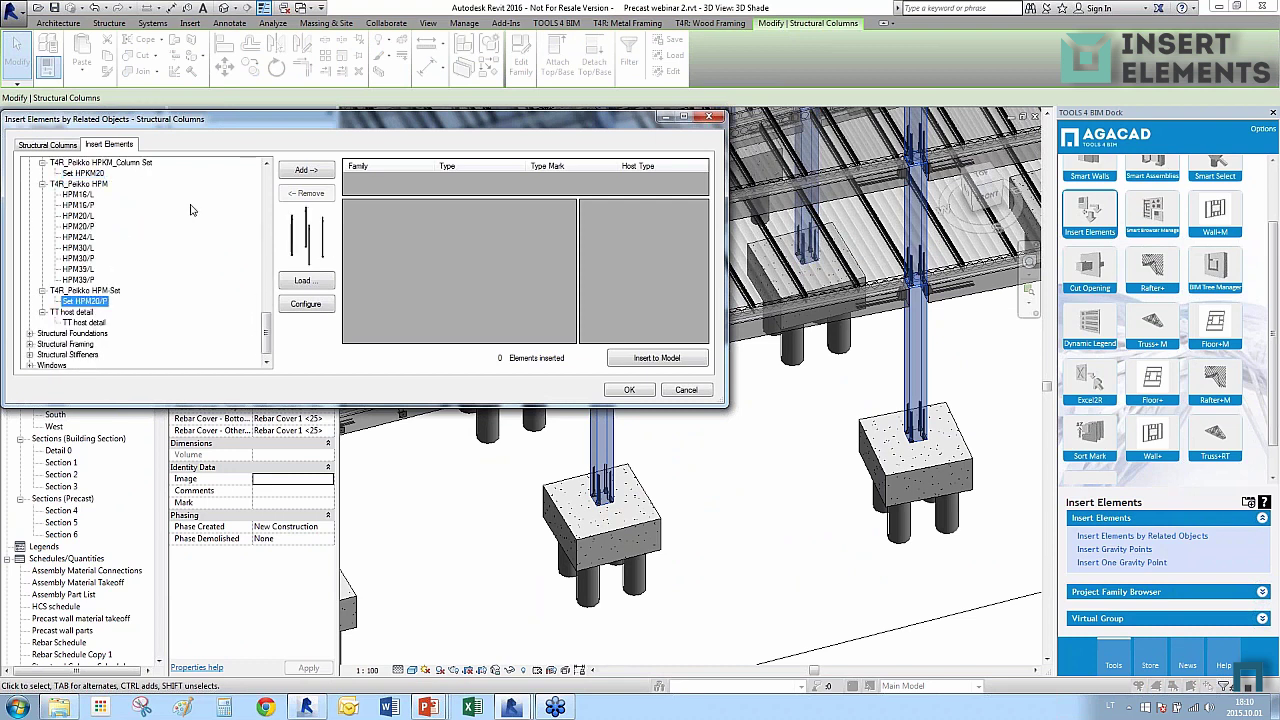
{"action": "left_click", "coordinate": [305, 170]}
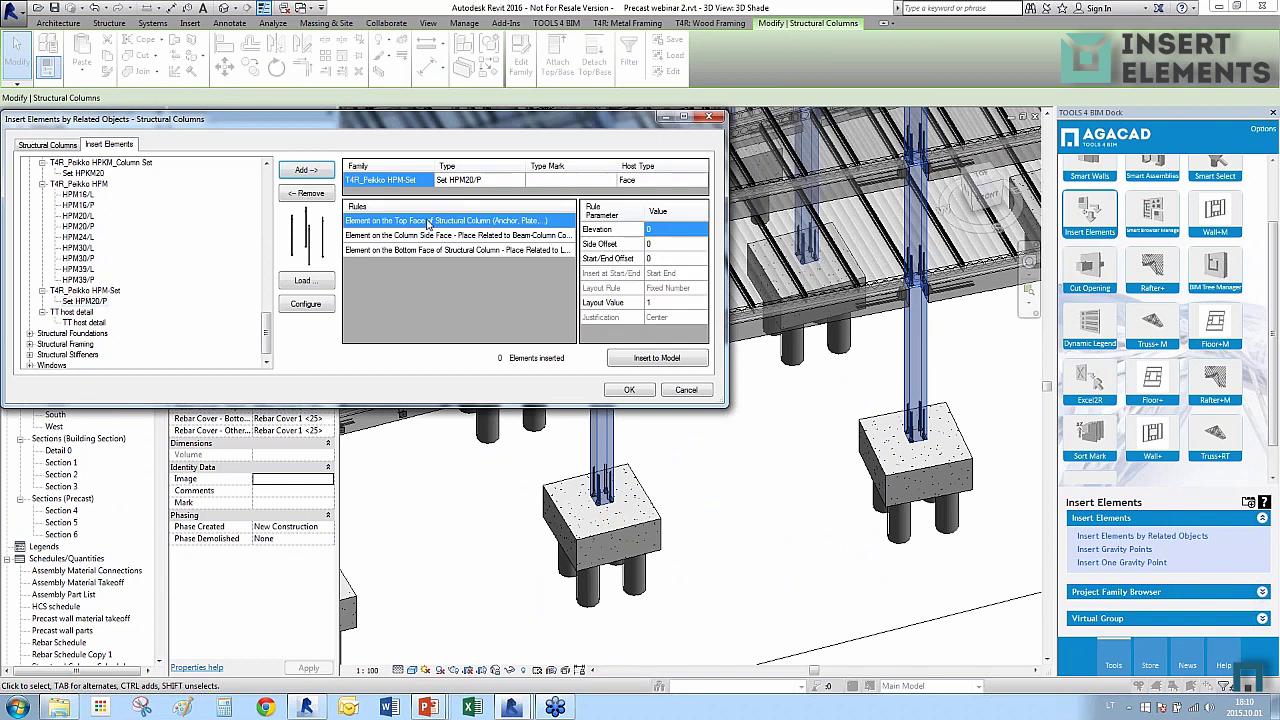
{"action": "left_click", "coordinate": [647, 362]}
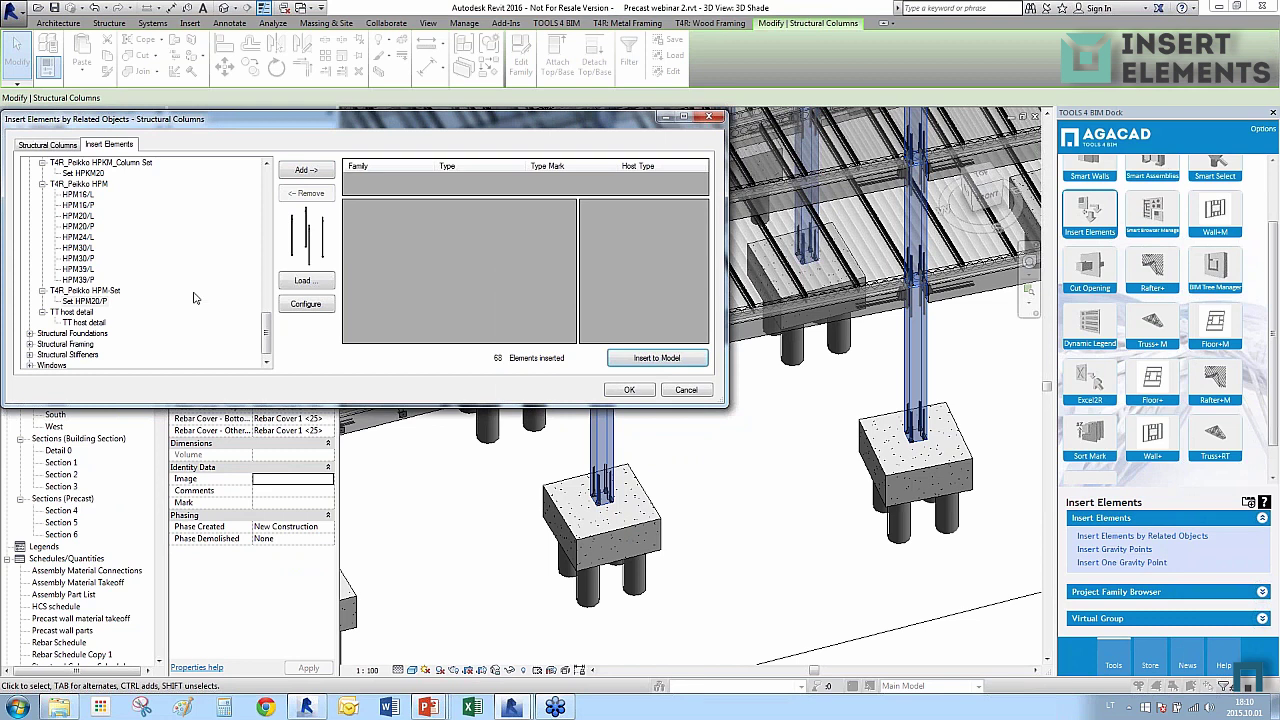
Add T4R_PCs_Connection type PCs 3 and insert it with the column side face rule related to beam-column connections.
{"action": "left_click", "coordinate": [83, 173]}
{"action": "scroll", "coordinate": [90, 200], "scroll_direction": "up", "scroll_amount": 5}
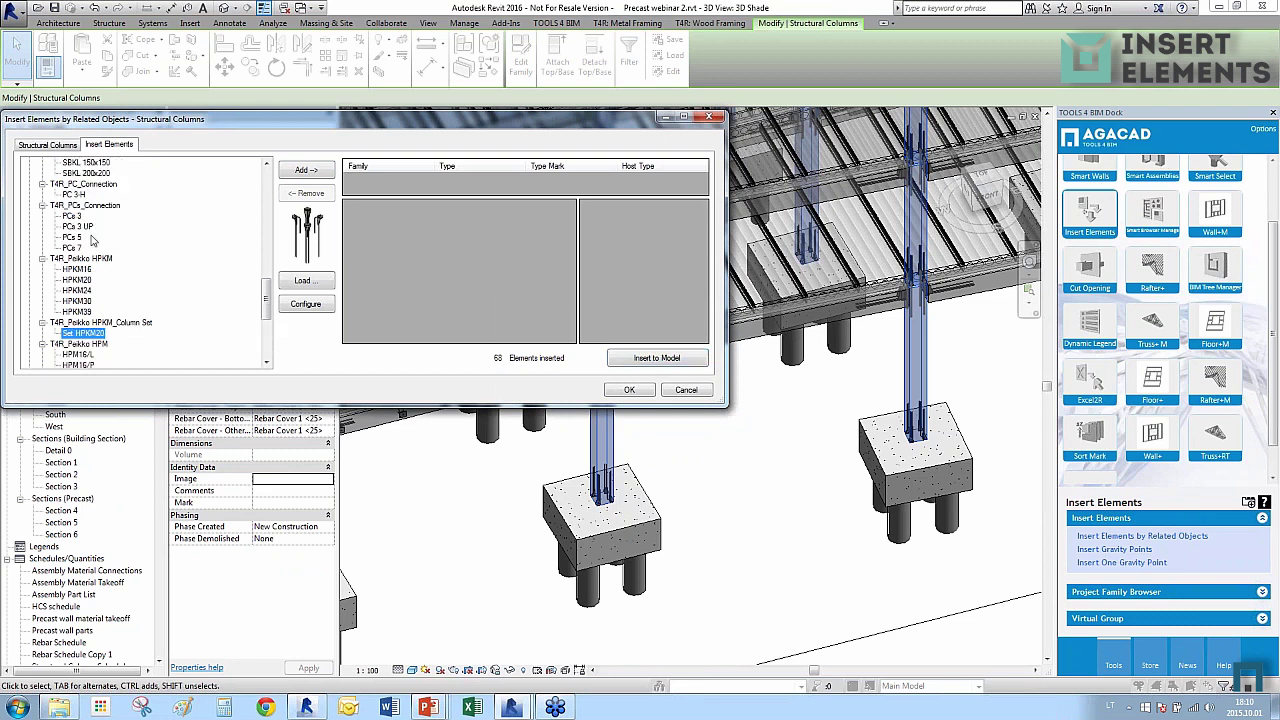
{"action": "left_click", "coordinate": [86, 195]}
{"action": "left_click", "coordinate": [74, 216]}
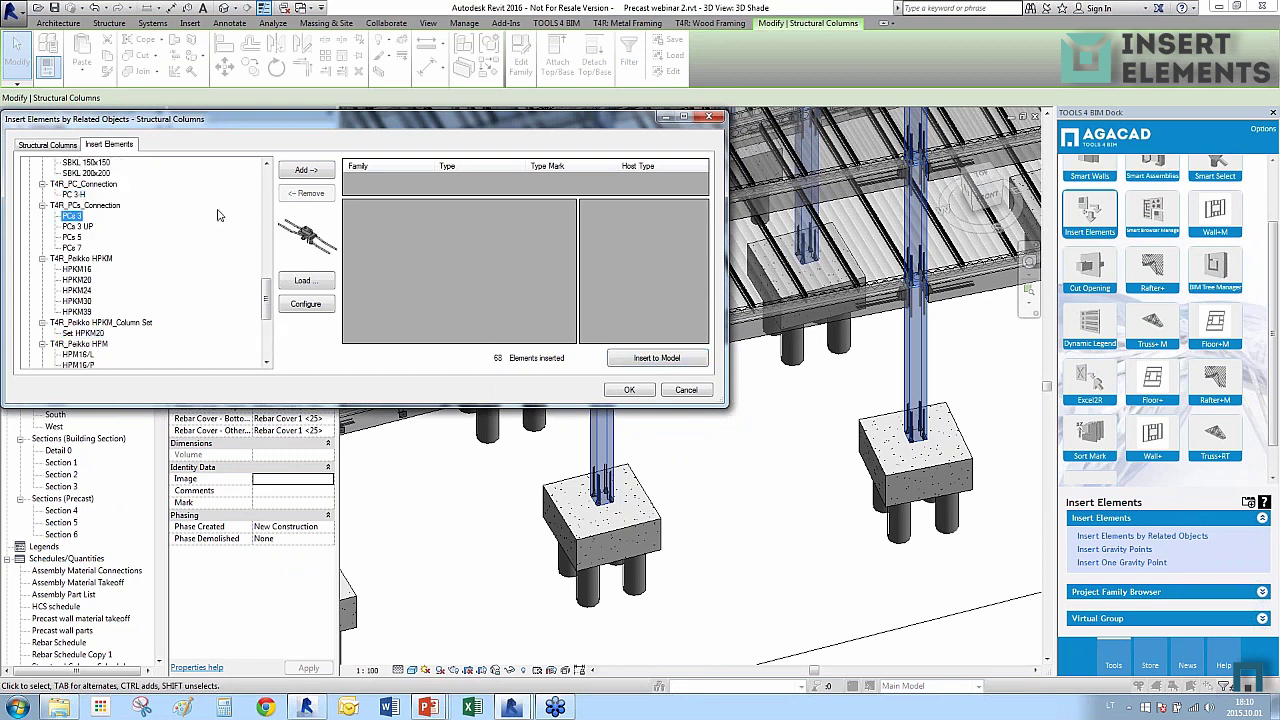
{"action": "left_click", "coordinate": [306, 170]}
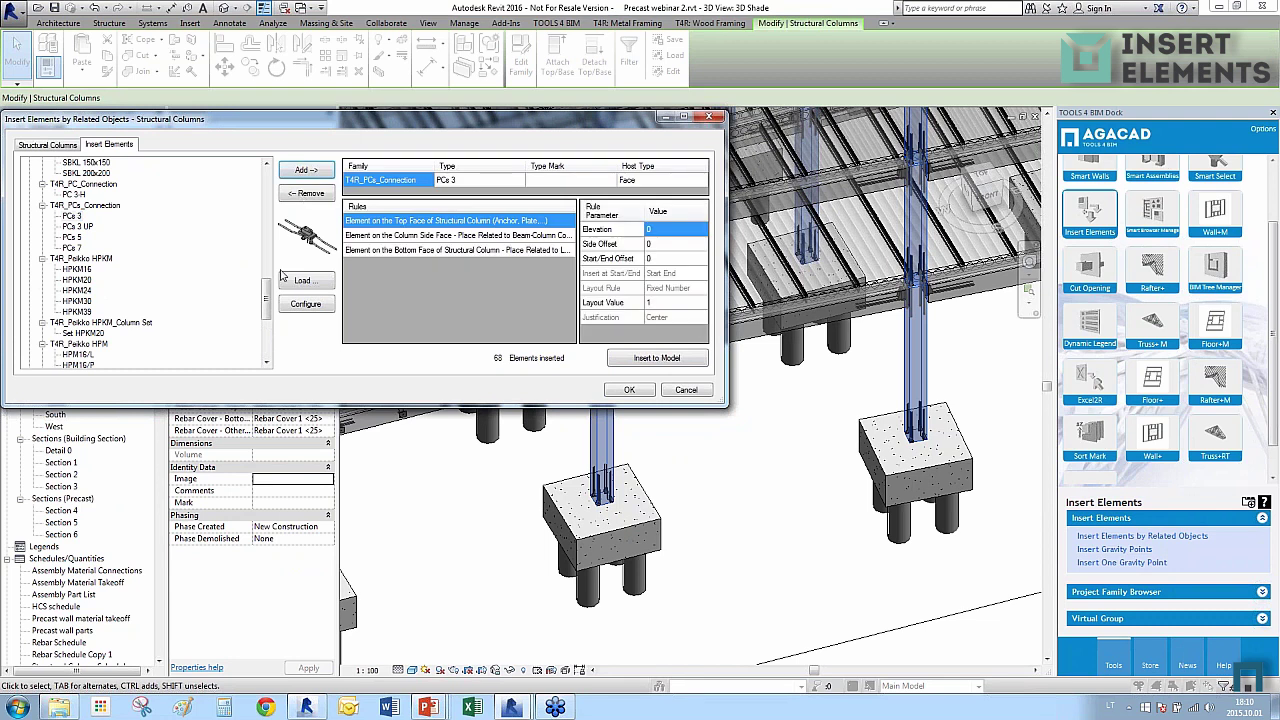
{"action": "left_click", "coordinate": [450, 235]}
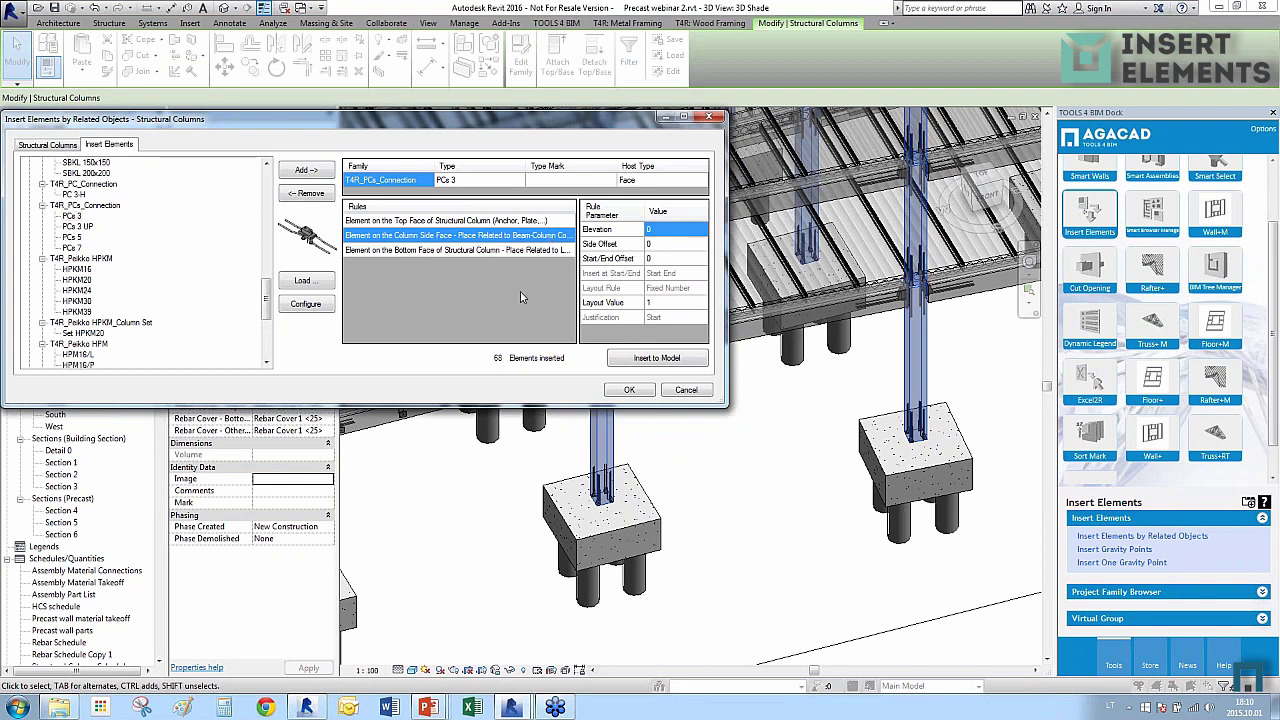
{"action": "left_click", "coordinate": [617, 360]}
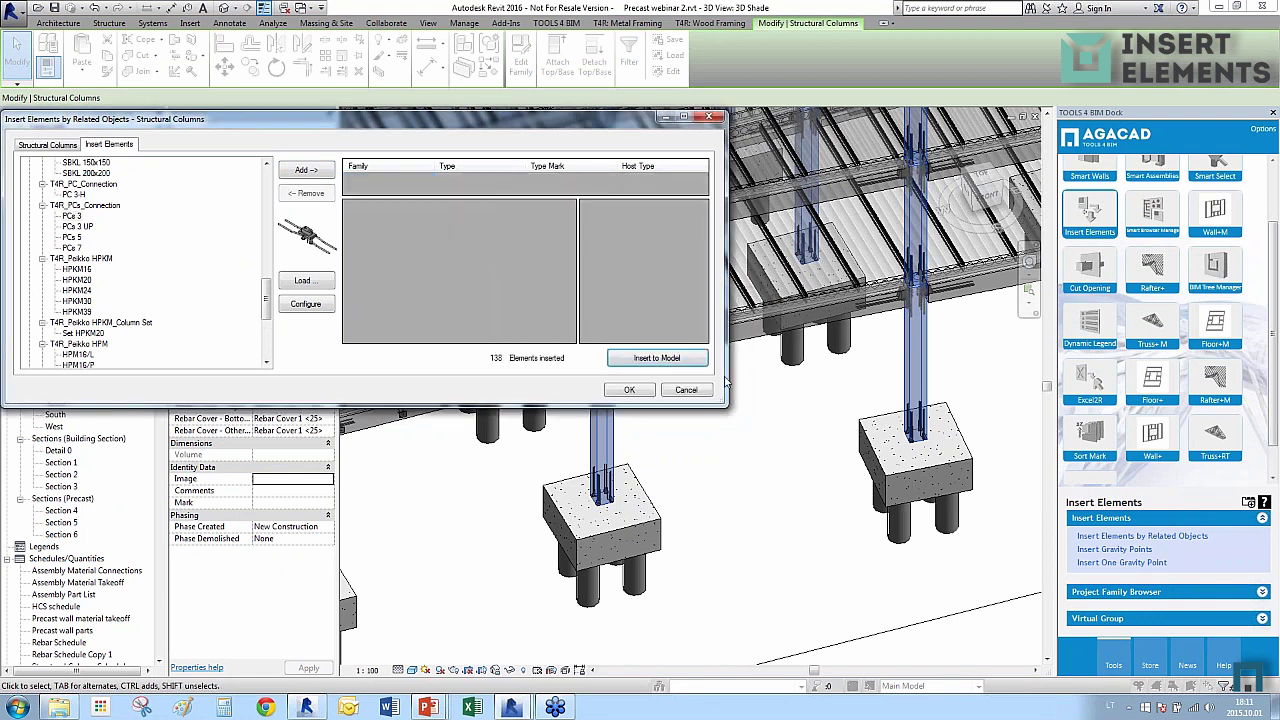
Accept the inserted column connections, close the insertion dialog and clear the column selection.
{"action": "left_click", "coordinate": [621, 390]}
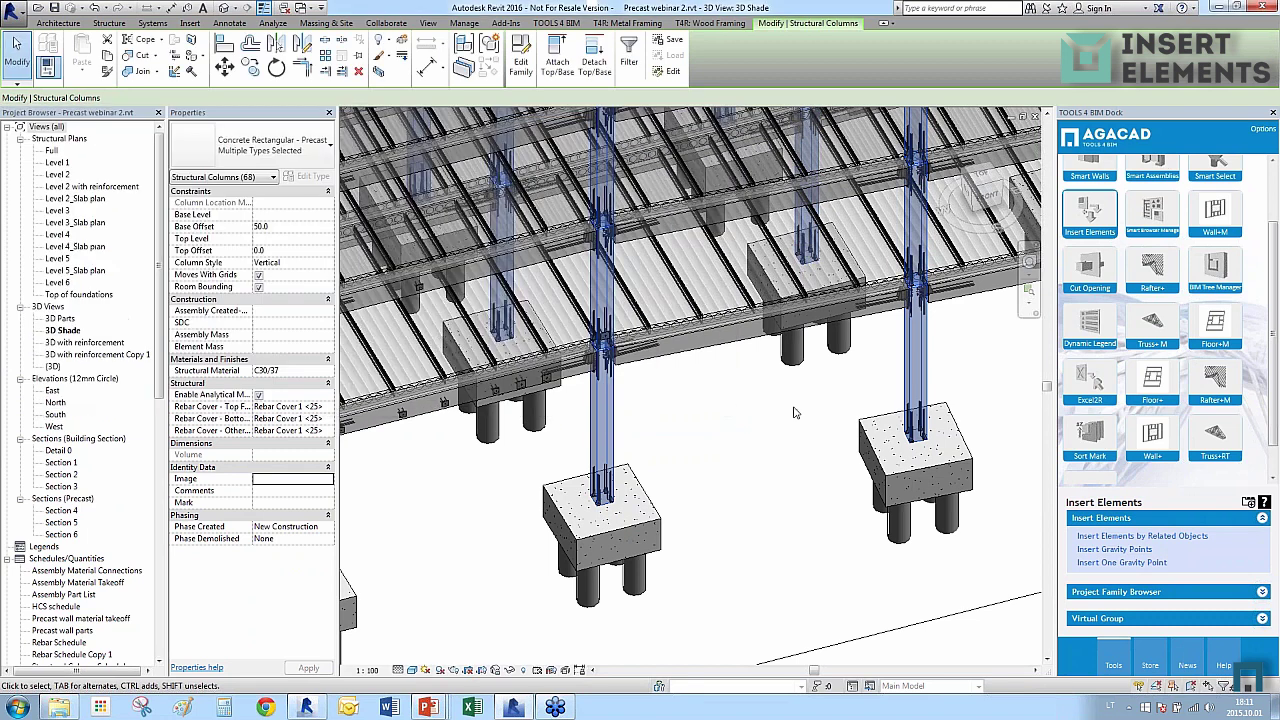
{"action": "left_click", "coordinate": [793, 412]}
Inspect a PCs 3 UP connection and its properties at a beam-column joint from close up.
{"action": "scroll", "coordinate": [765, 335], "scroll_direction": "up", "scroll_amount": 8}
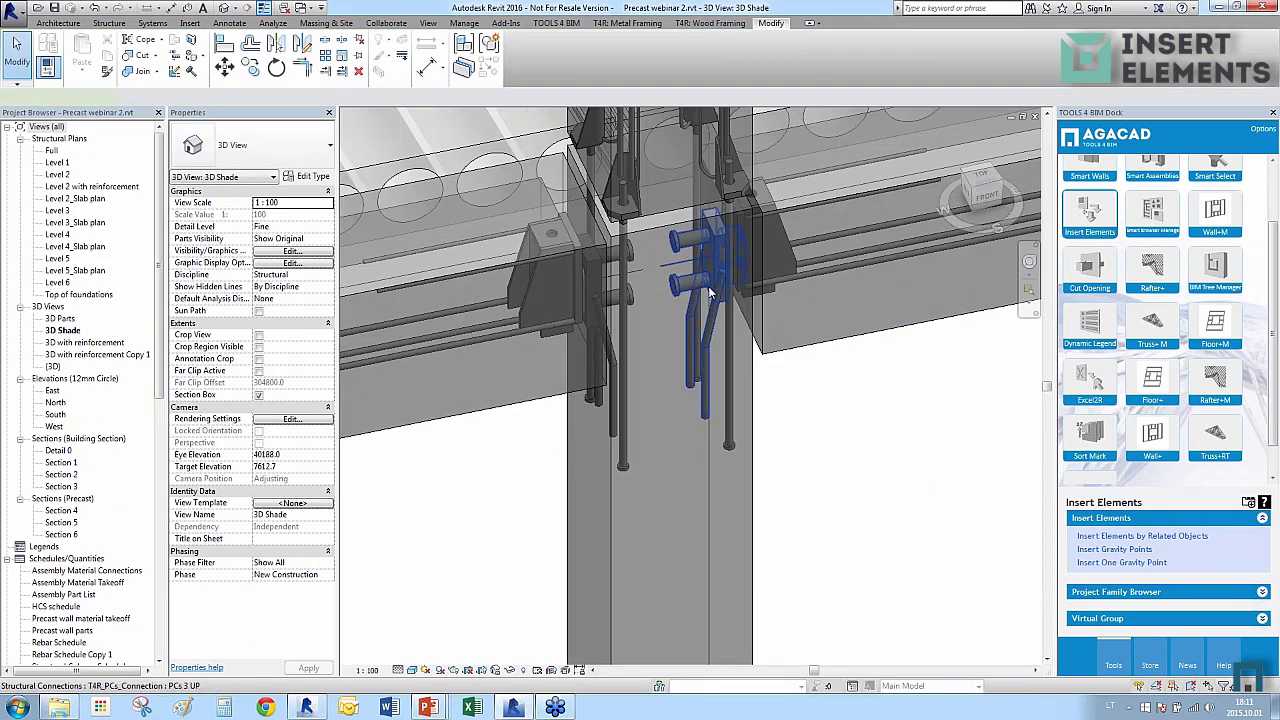
{"action": "left_click", "coordinate": [710, 292]}
{"action": "middle_click_drag", "start_coordinate": [710, 292], "coordinate": [658, 248], "text": "shift"}
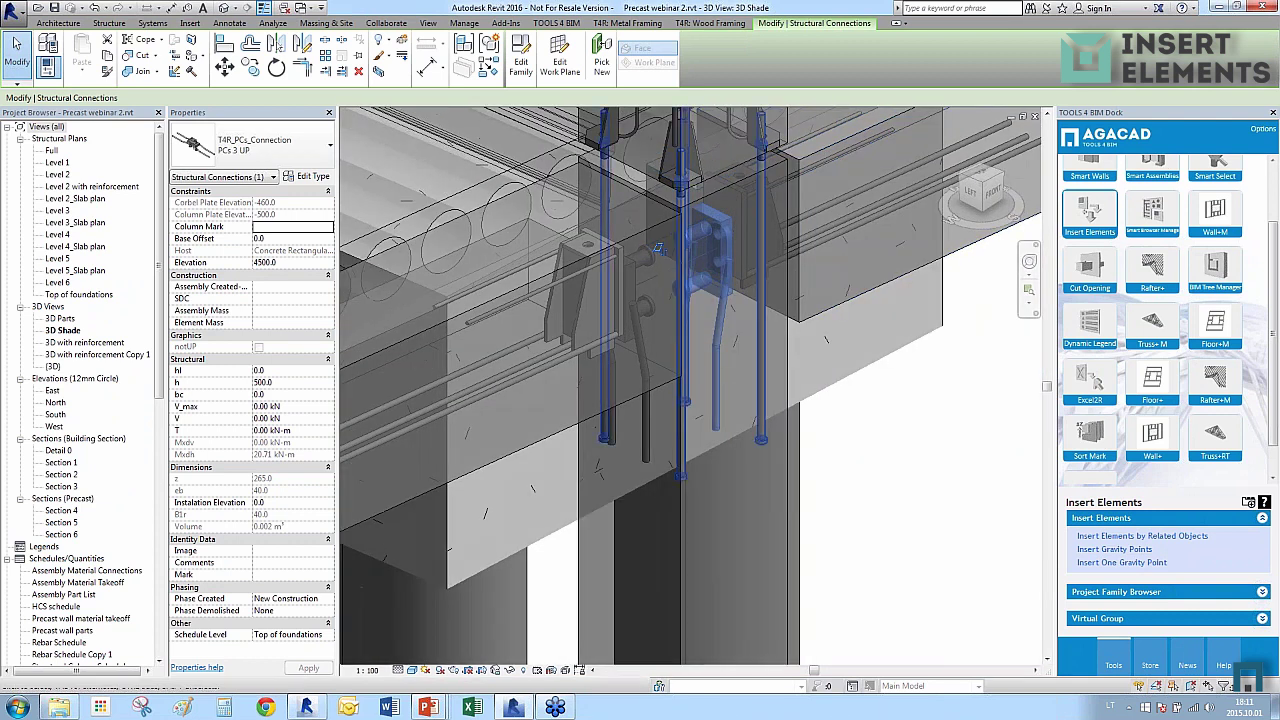
{"action": "scroll", "coordinate": [658, 248], "scroll_direction": "down", "scroll_amount": 6}
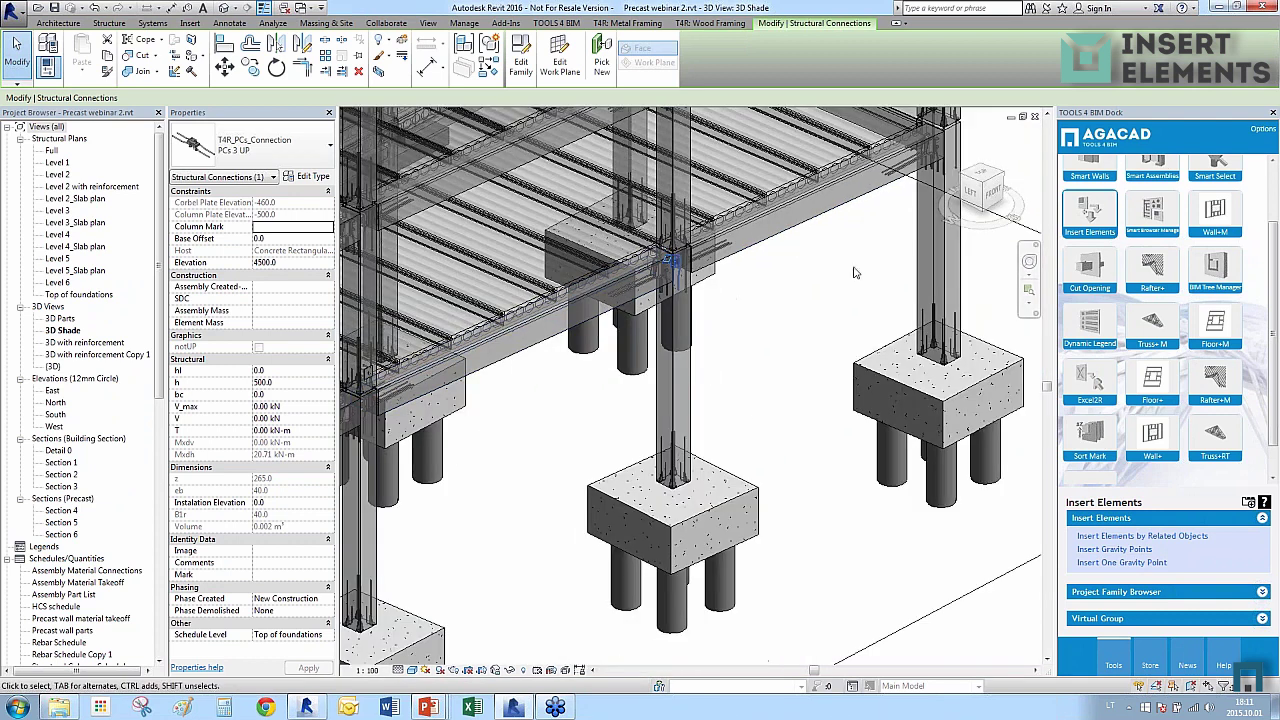
{"action": "scroll", "coordinate": [886, 300], "scroll_direction": "down", "scroll_amount": 2}
{"action": "key", "text": "Escape"}
Inspect the Set HPM20/P anchor bolt set and its properties on top of the 600x400 corner column.
{"action": "scroll", "coordinate": [743, 297], "scroll_direction": "up", "scroll_amount": 6}
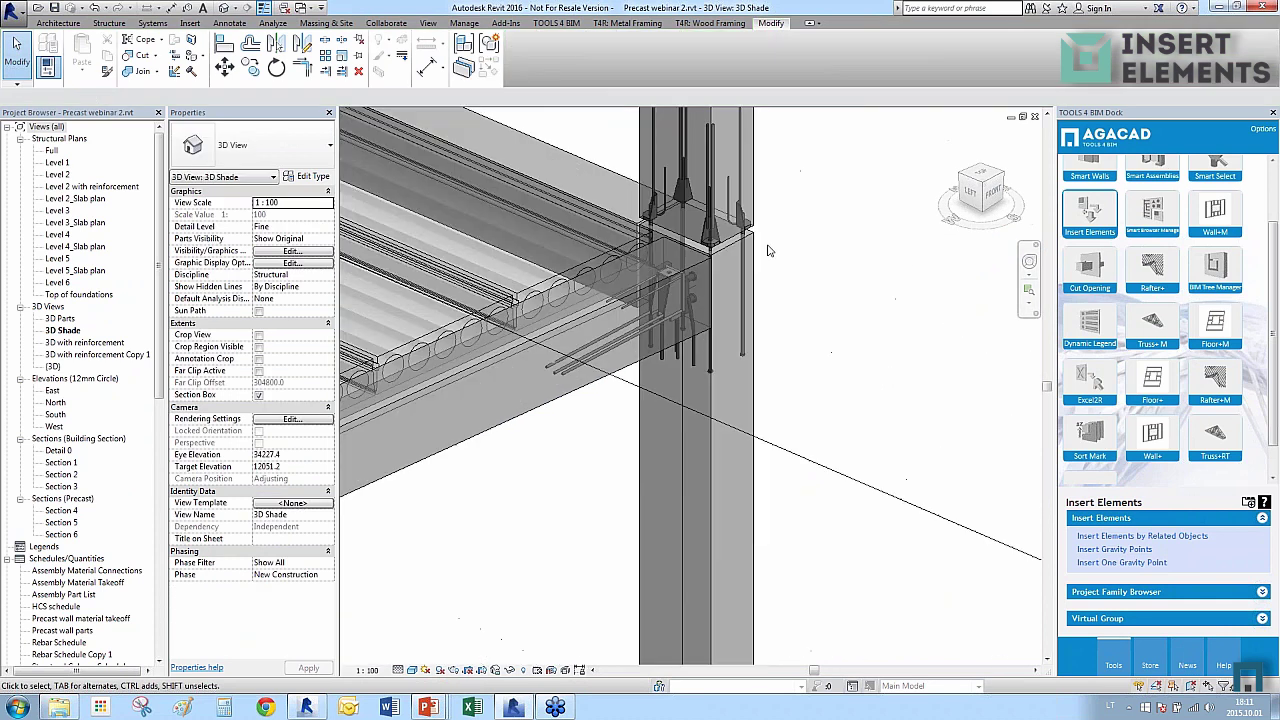
{"action": "left_click", "coordinate": [743, 297]}
{"action": "middle_click_drag", "start_coordinate": [743, 297], "coordinate": [699, 300], "text": "shift"}
{"action": "scroll", "coordinate": [784, 290], "scroll_direction": "down", "scroll_amount": 5}
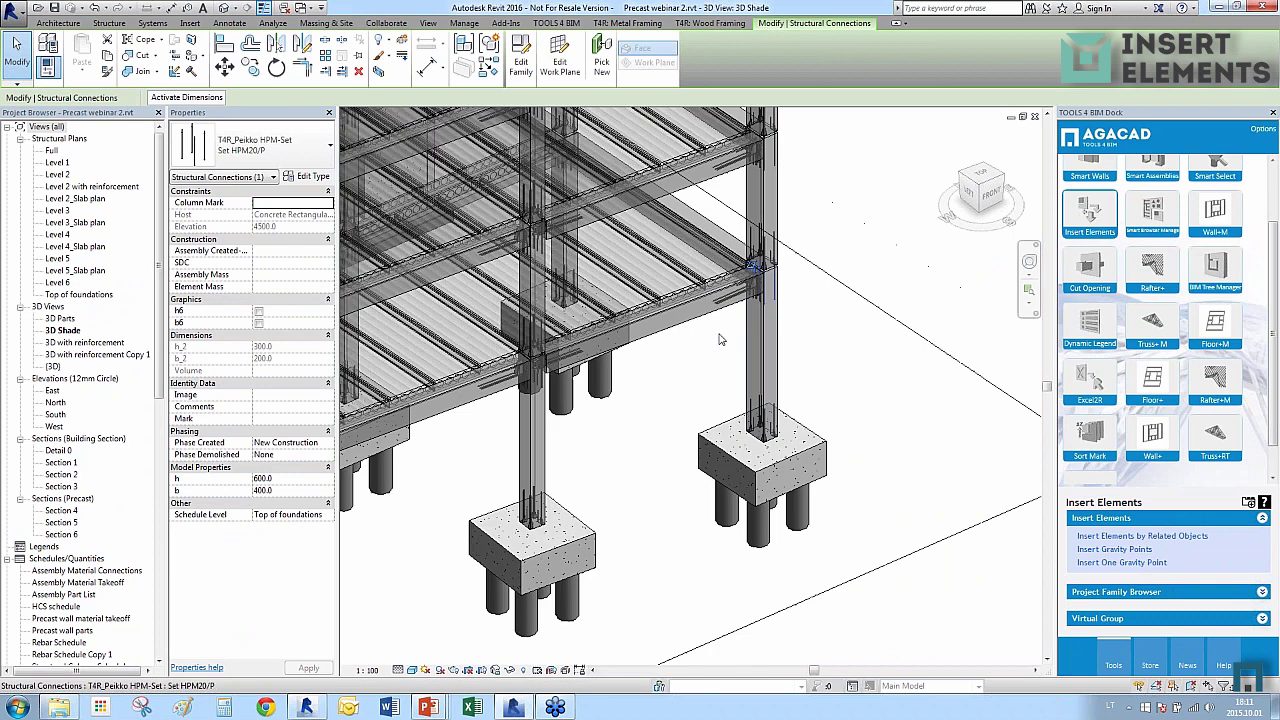
{"action": "scroll", "coordinate": [585, 415], "scroll_direction": "up", "scroll_amount": 5}
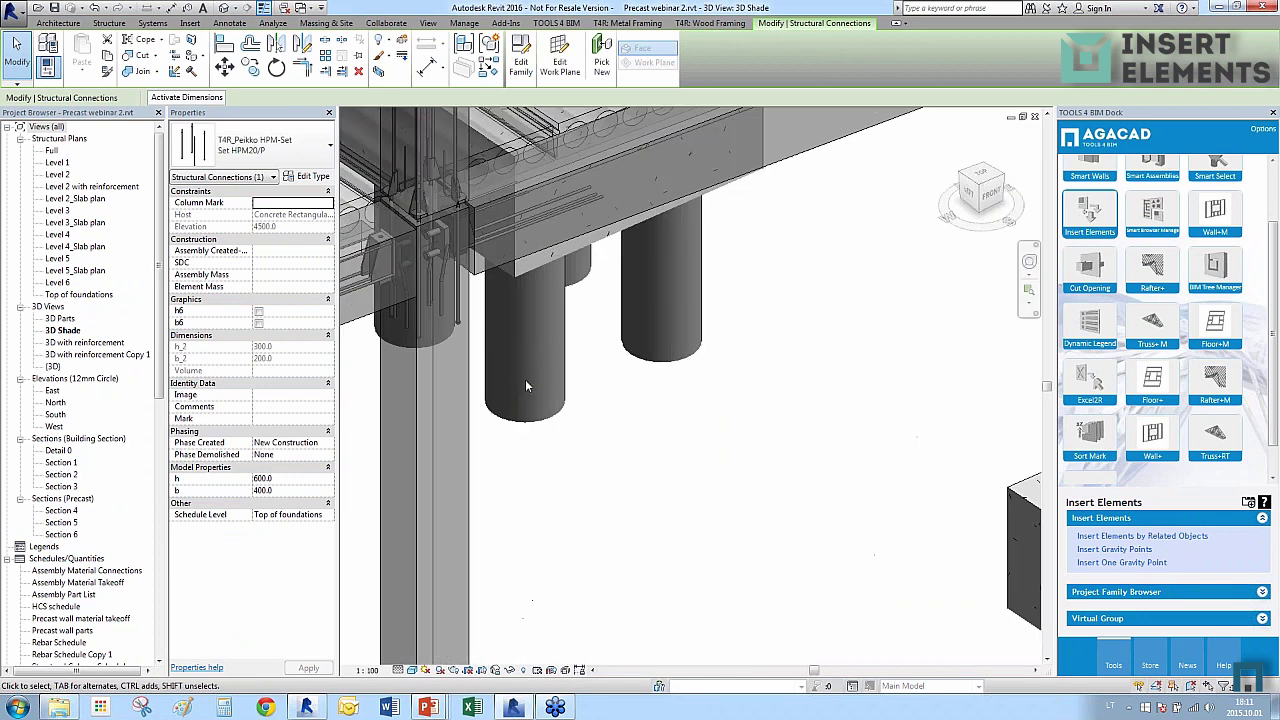
{"action": "scroll", "coordinate": [525, 379], "scroll_direction": "down", "scroll_amount": 3}
{"action": "left_click", "coordinate": [590, 383]}
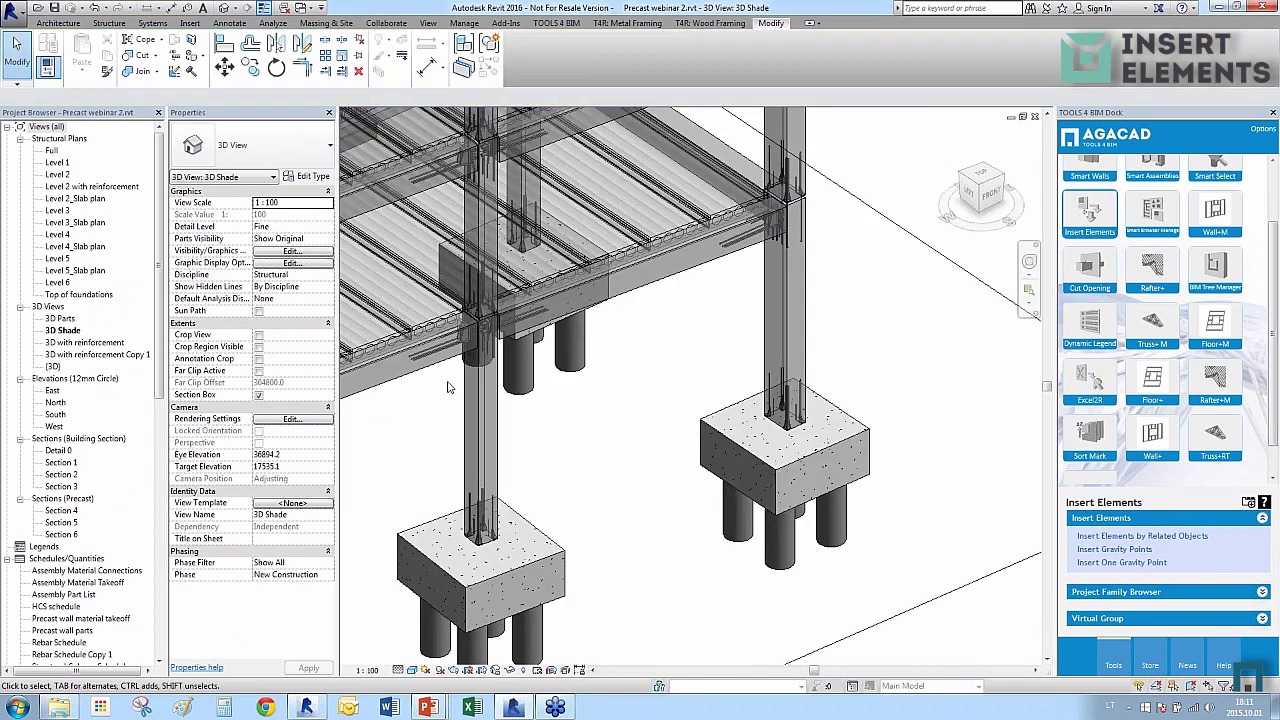
Check the Set HPM20/P anchor bolt set and its properties on a 400x400 column, and review the surrounding column joints.
{"action": "scroll", "coordinate": [507, 349], "scroll_direction": "up", "scroll_amount": 3}
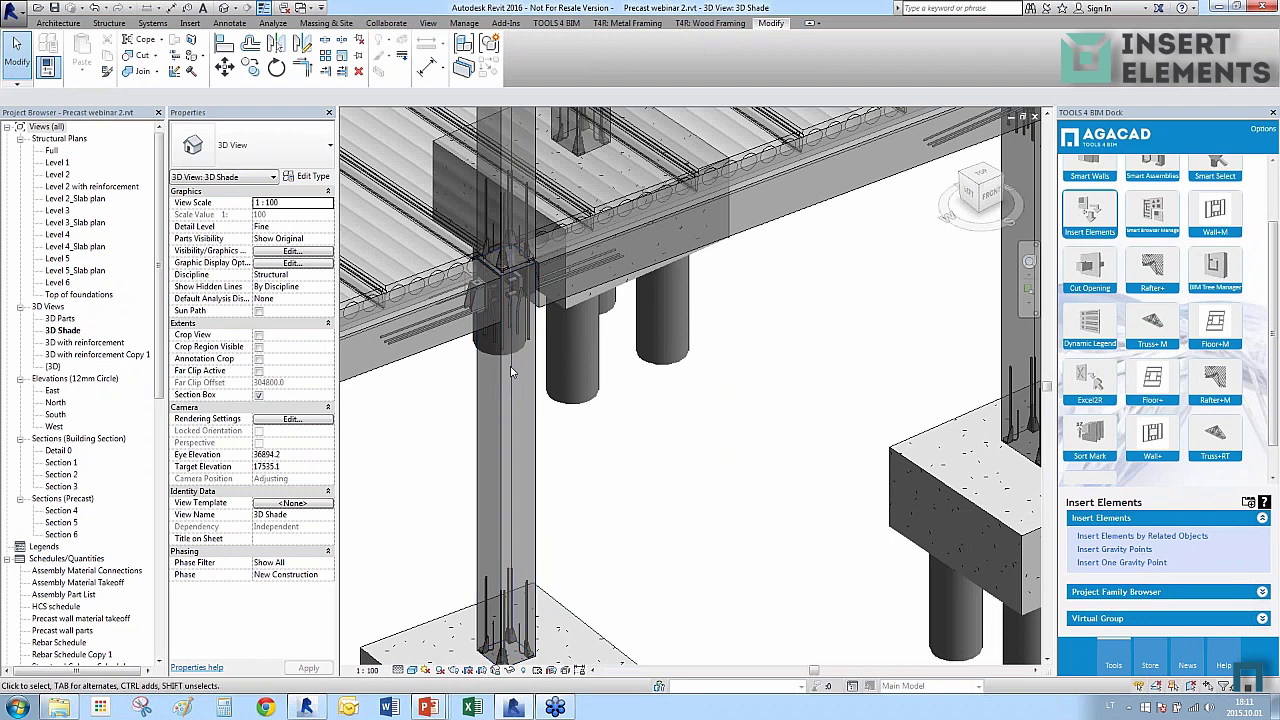
{"action": "scroll", "coordinate": [505, 349], "scroll_direction": "down", "scroll_amount": 4}
{"action": "scroll", "coordinate": [553, 390], "scroll_direction": "up", "scroll_amount": 4}
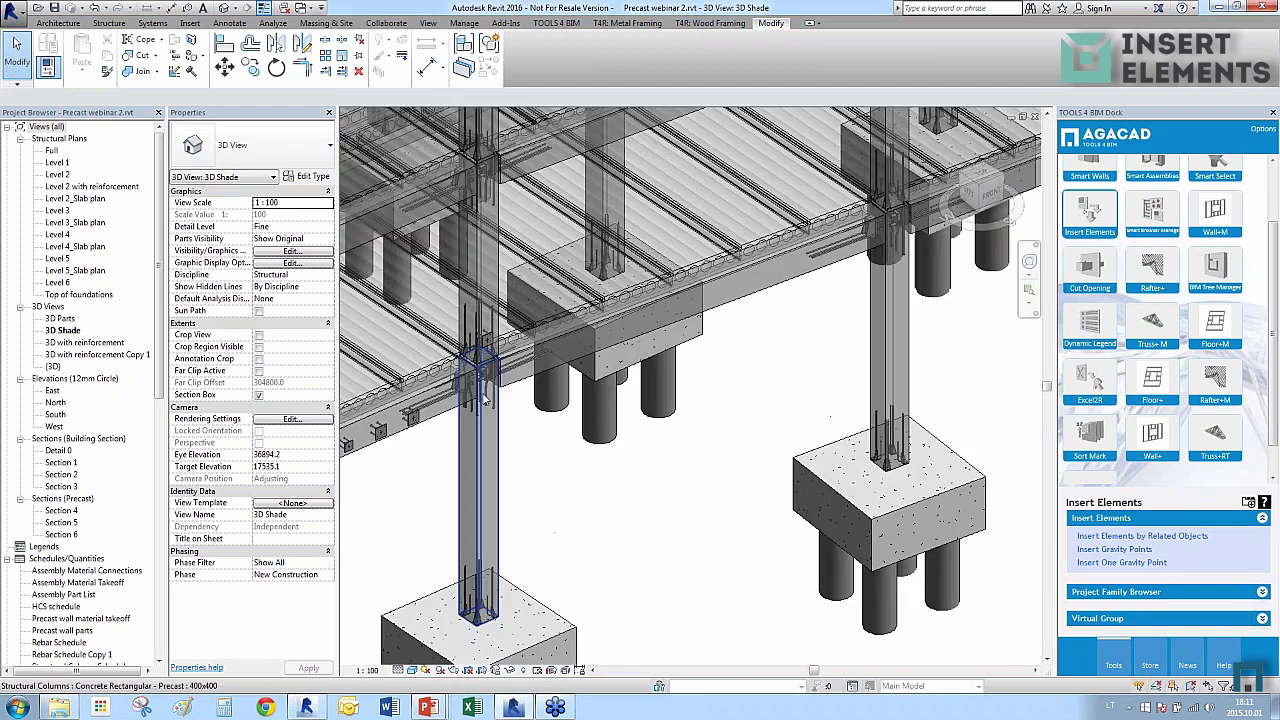
{"action": "left_click", "coordinate": [510, 422]}
{"action": "scroll", "coordinate": [595, 395], "scroll_direction": "down", "scroll_amount": 6}
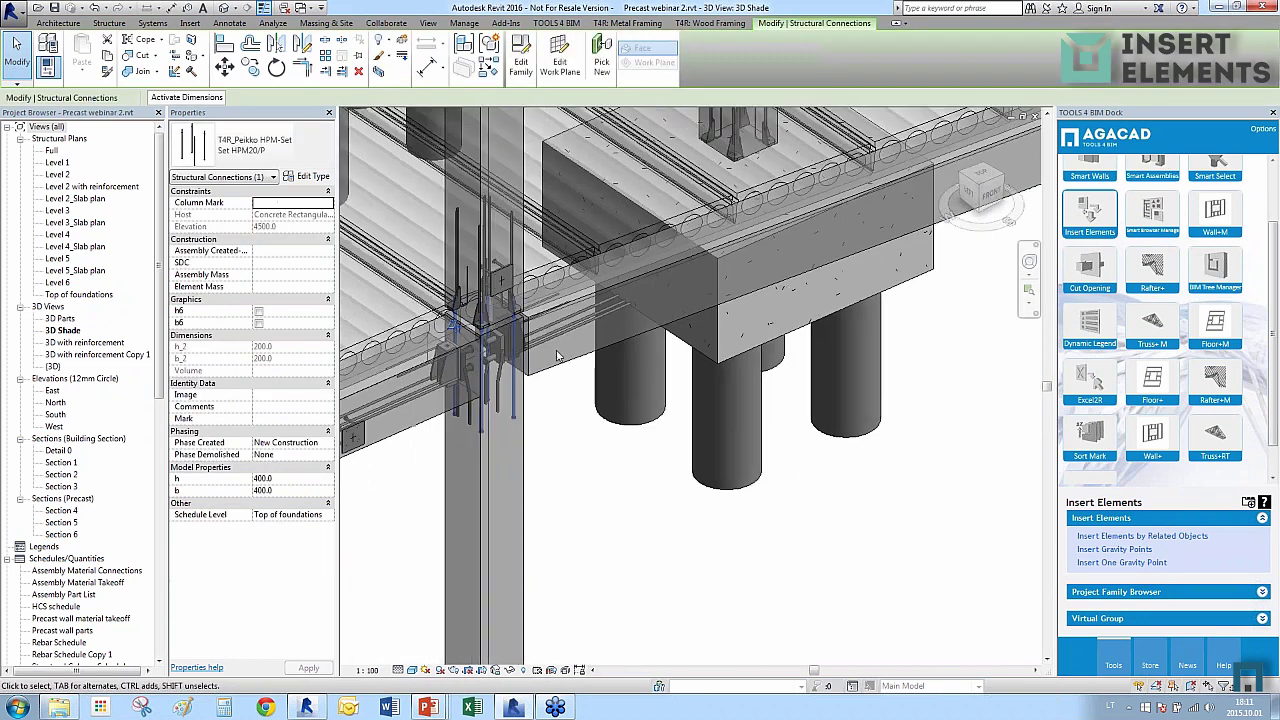
{"action": "left_click", "coordinate": [605, 440]}
{"action": "scroll", "coordinate": [605, 440], "scroll_direction": "down", "scroll_amount": 5}
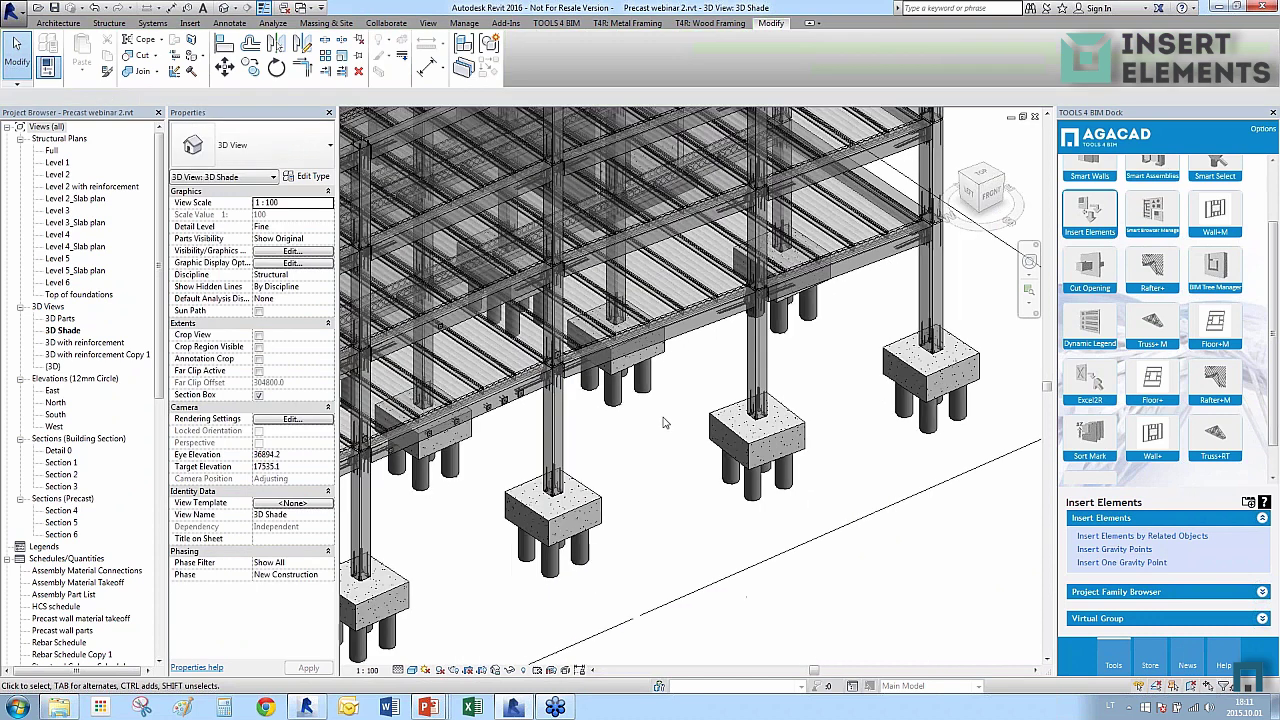
{"action": "scroll", "coordinate": [745, 395], "scroll_direction": "down", "scroll_amount": 6}
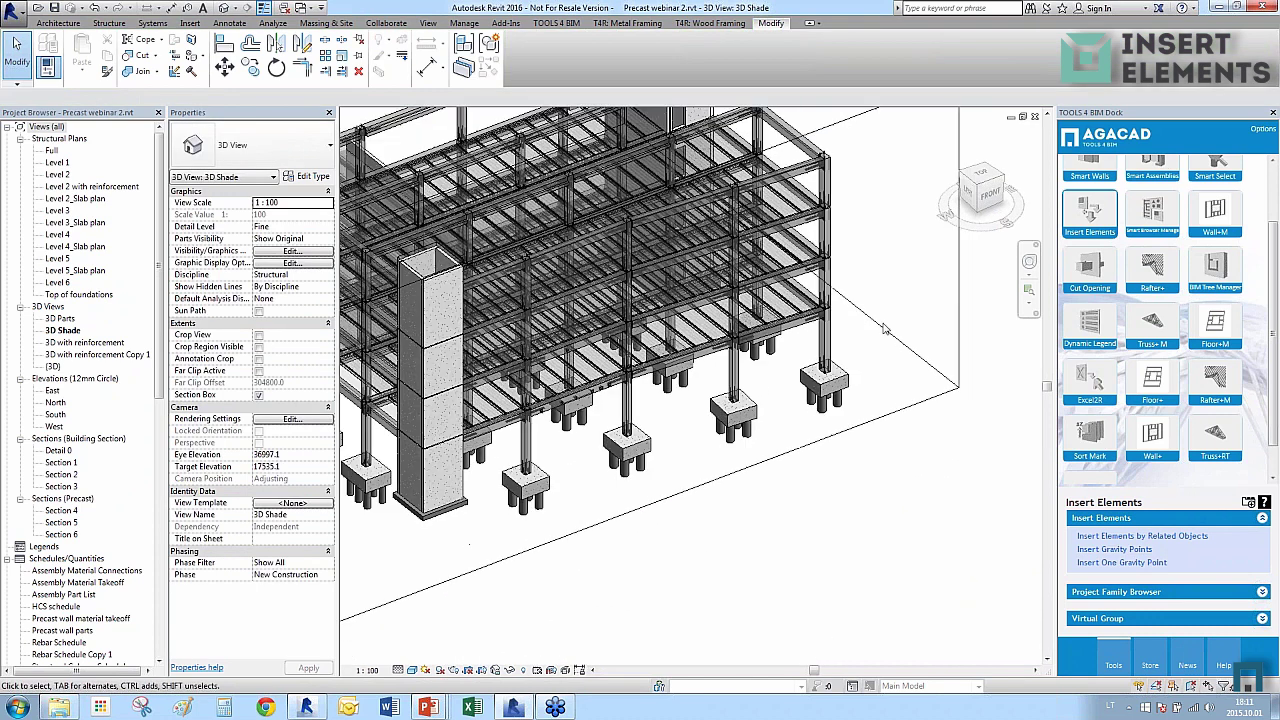
Select the six Level 2 girders of the single-storey annex: three L precast beams on the front edge and three inverted-tee beams behind.
{"action": "scroll", "coordinate": [610, 440], "scroll_direction": "up", "scroll_amount": 5}
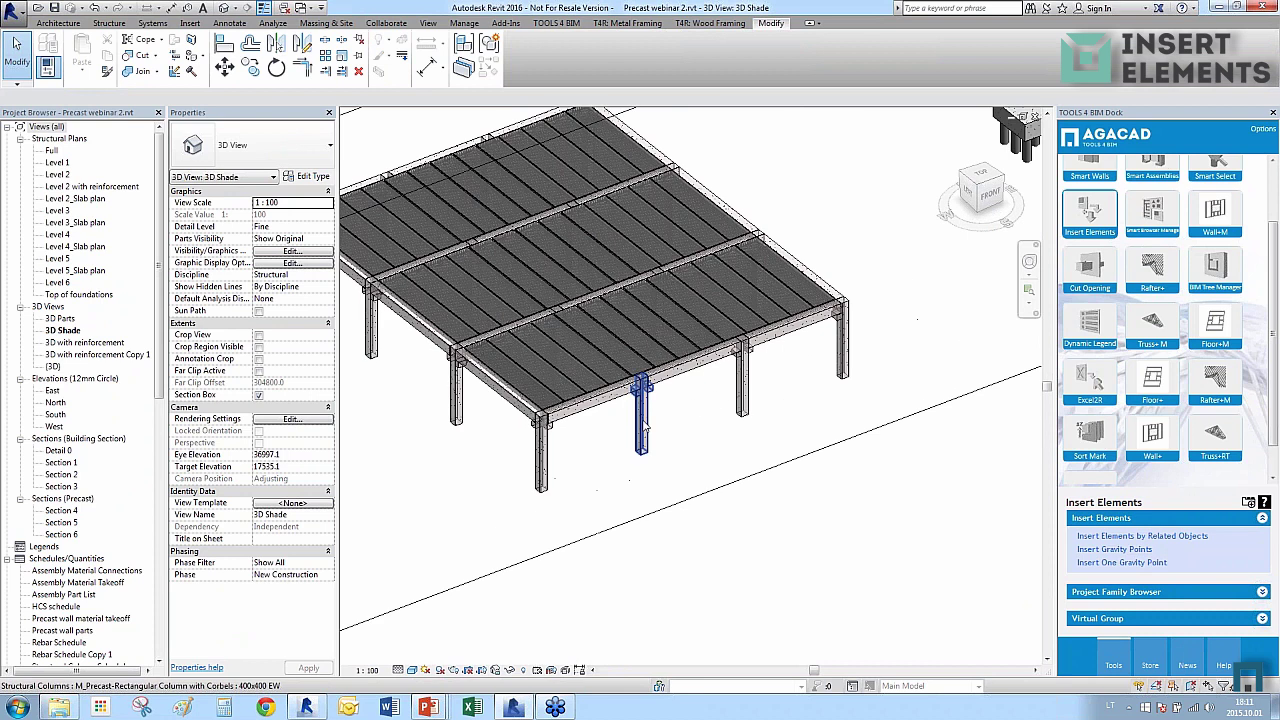
{"action": "scroll", "coordinate": [623, 437], "scroll_direction": "up", "scroll_amount": 2}
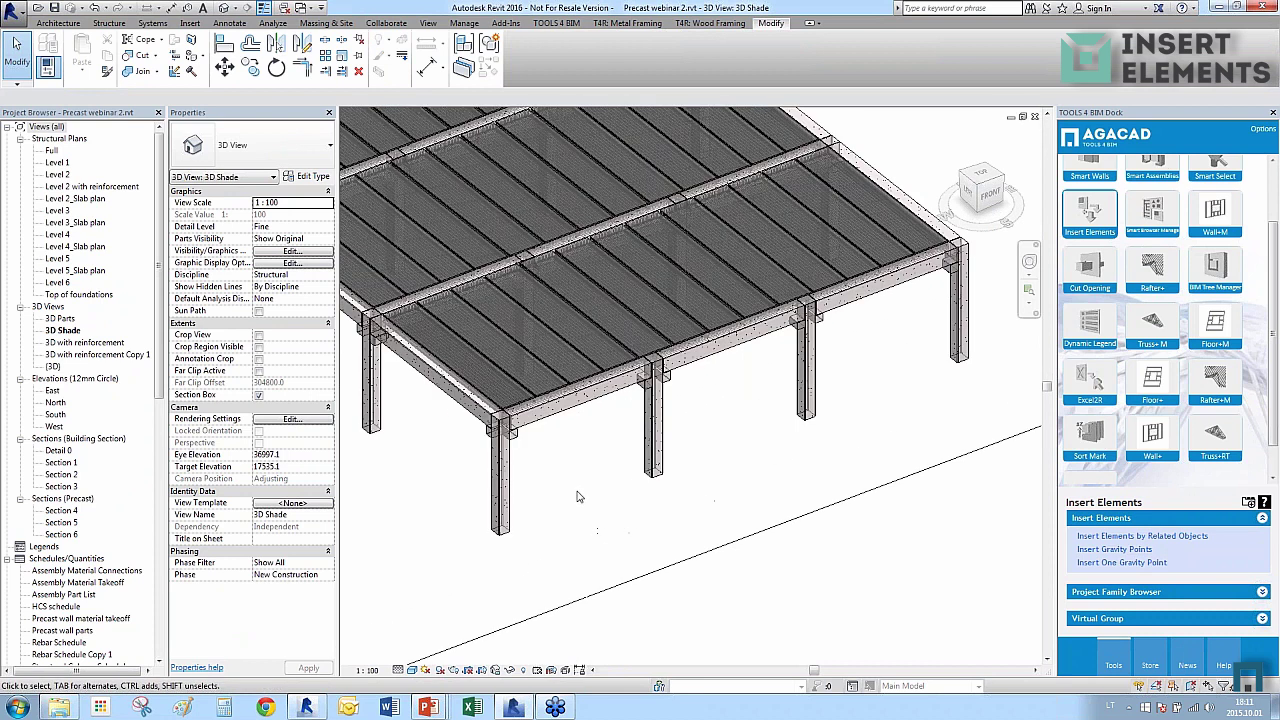
{"action": "left_click", "coordinate": [569, 414]}
{"action": "left_click", "coordinate": [730, 330], "text": "ctrl"}
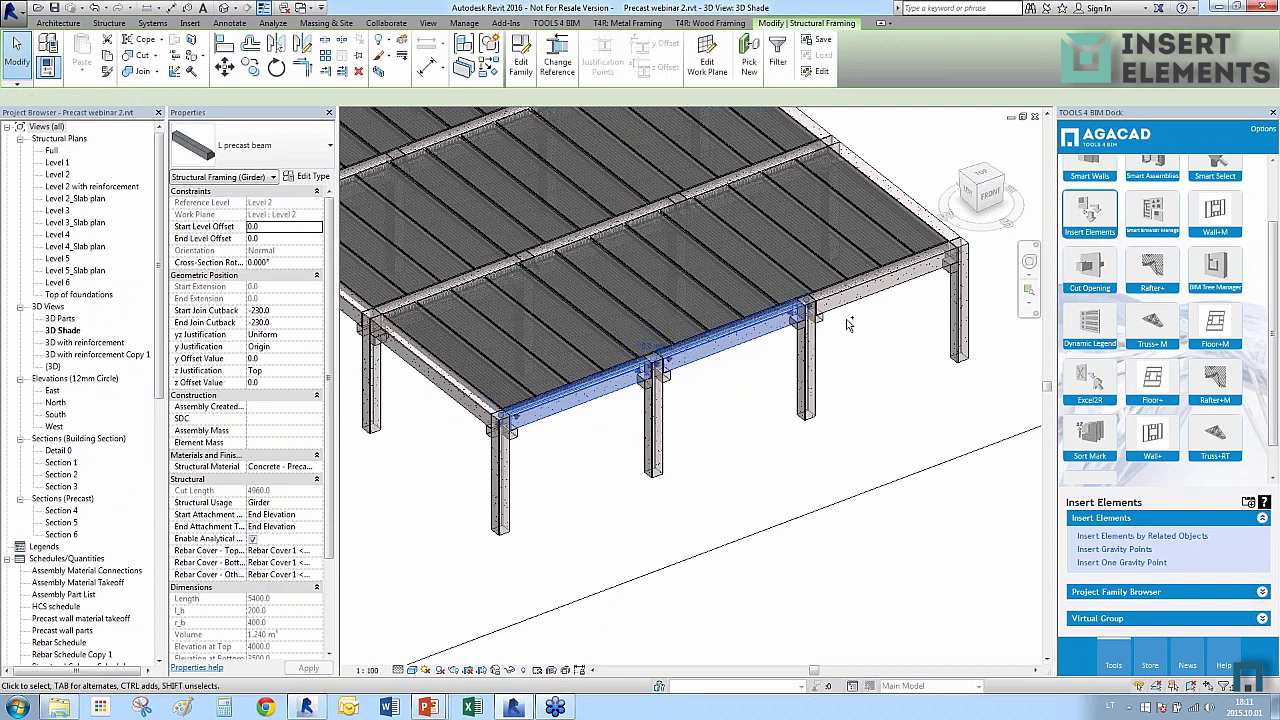
{"action": "left_click", "coordinate": [880, 282], "text": "ctrl"}
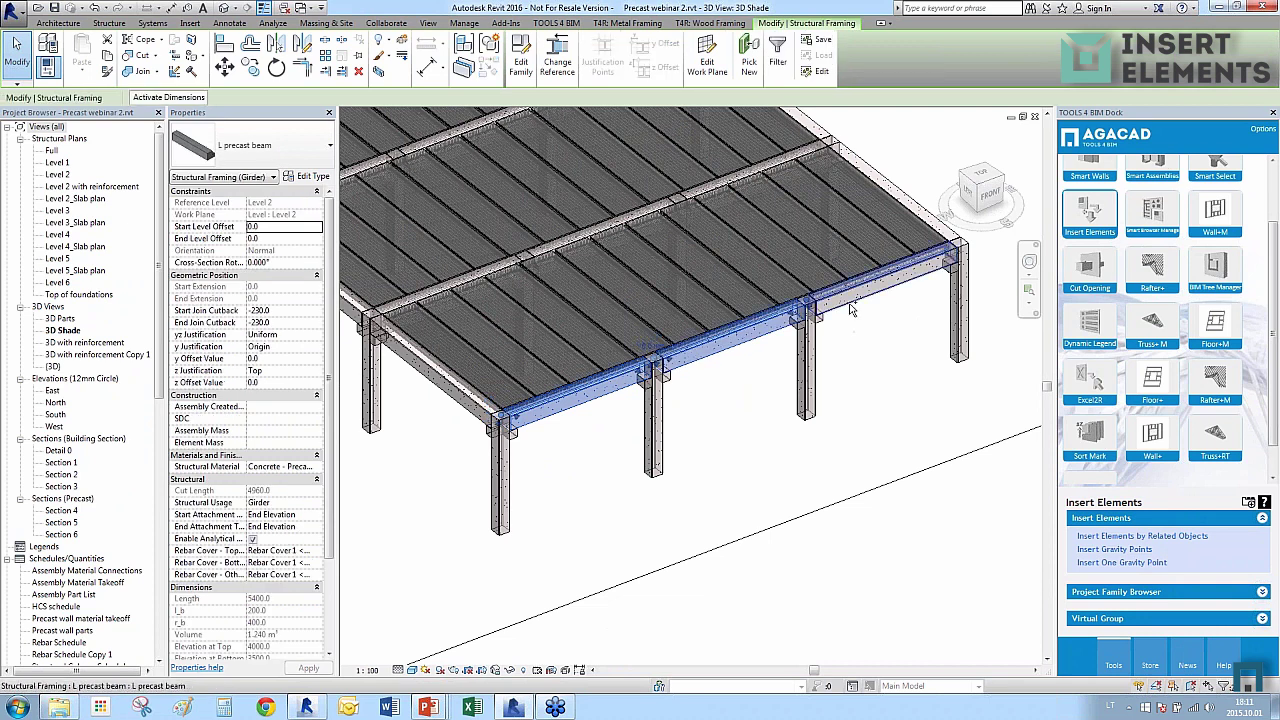
{"action": "left_click", "coordinate": [425, 302], "text": "ctrl"}
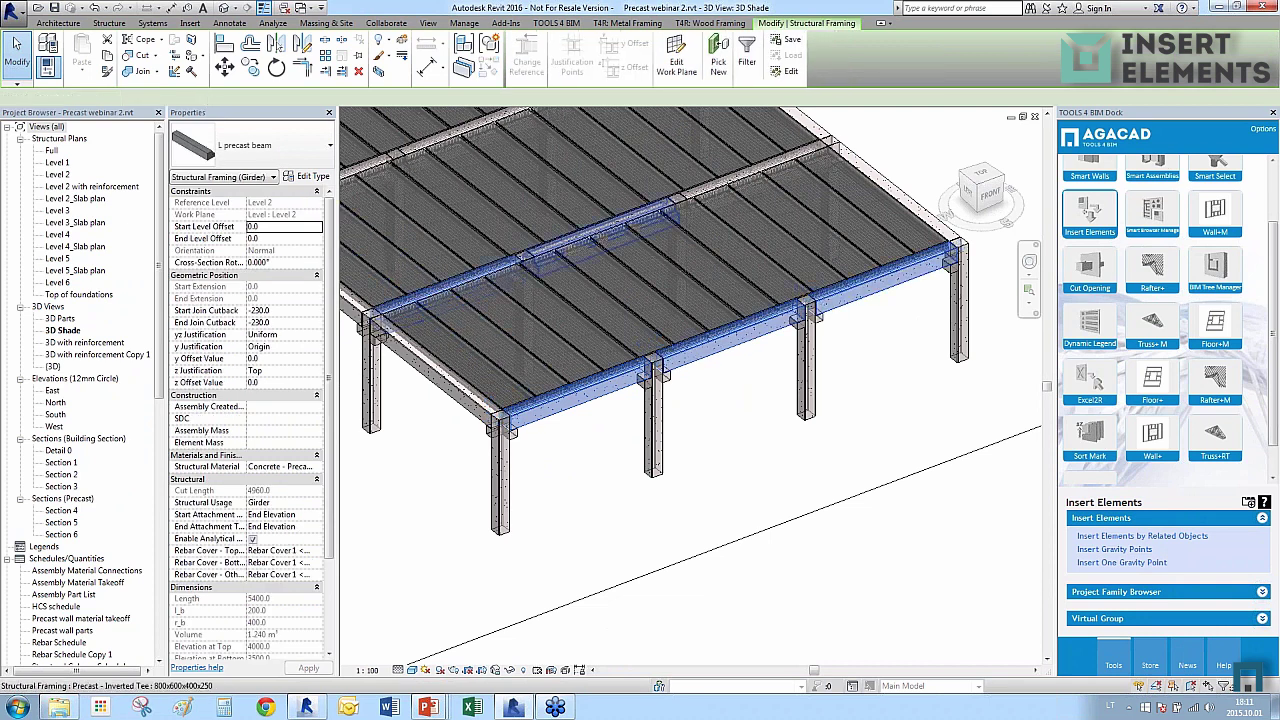
{"action": "left_click", "coordinate": [739, 179], "text": "ctrl"}
{"action": "scroll", "coordinate": [616, 515], "scroll_direction": "down", "scroll_amount": 1}
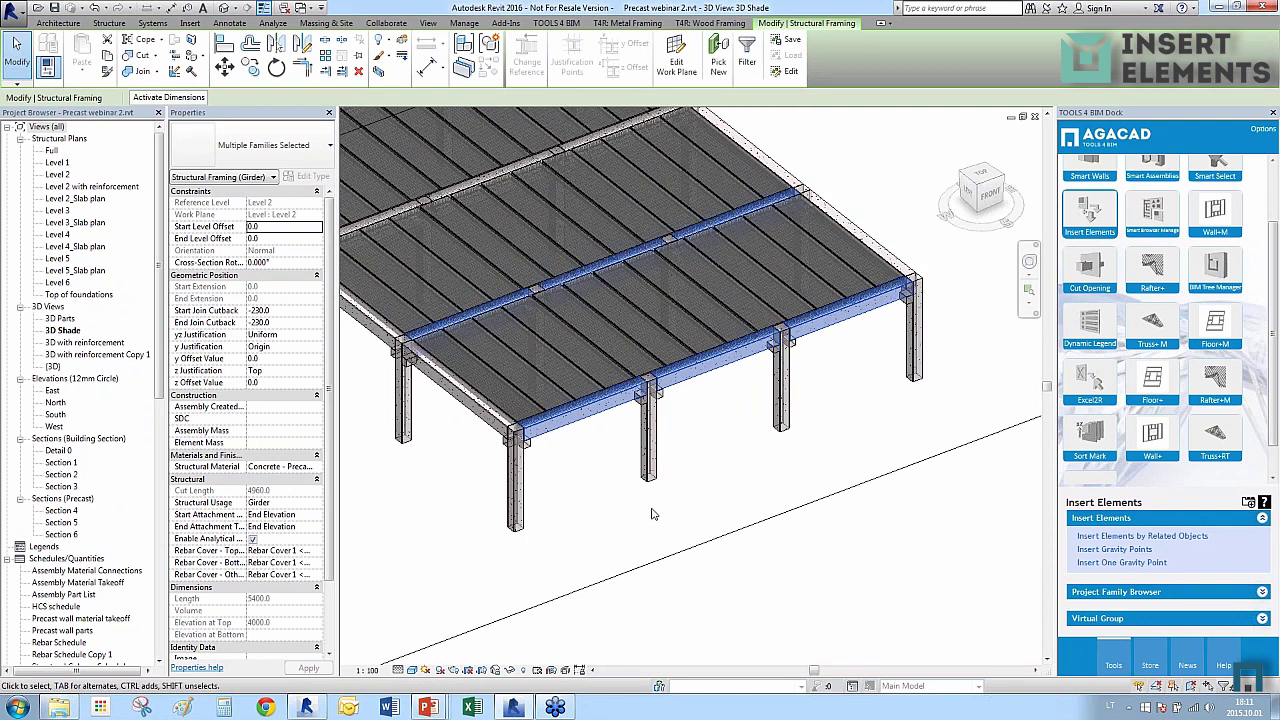
{"action": "scroll", "coordinate": [604, 444], "scroll_direction": "up", "scroll_amount": 1}
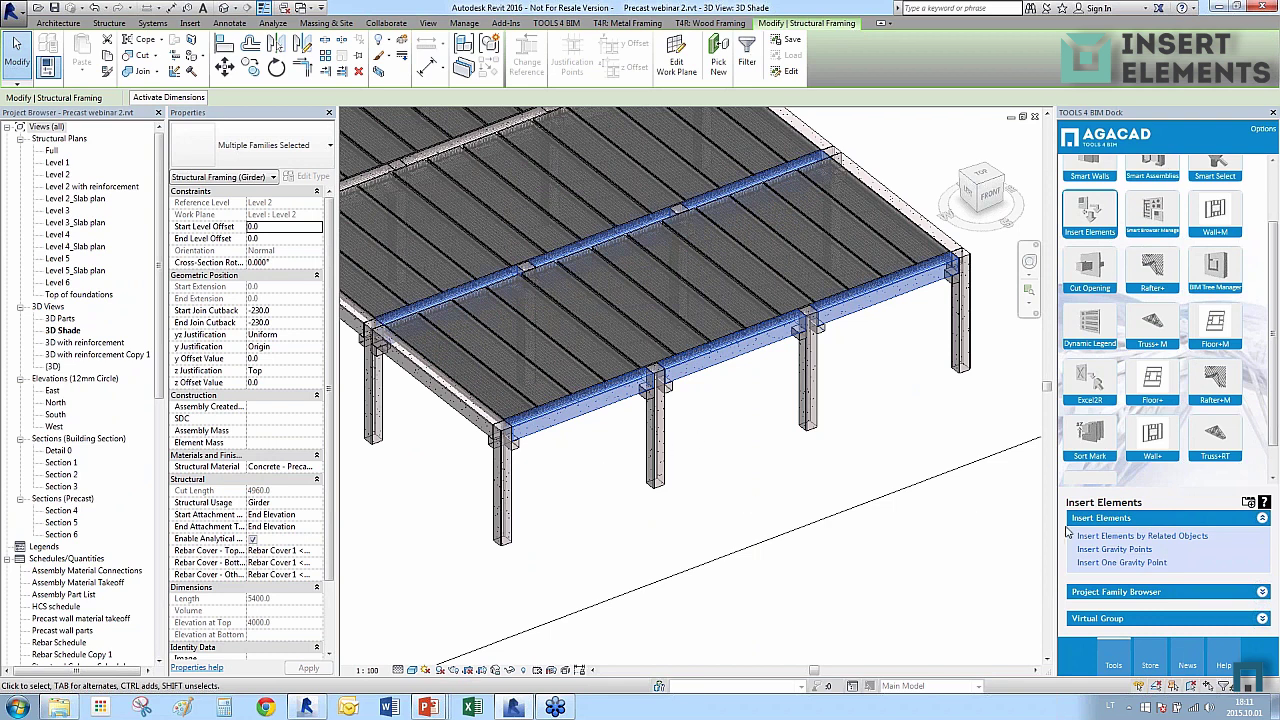
Use Insert Elements by Related Objects to insert Beam vertical hole type 150x50 with the start and end faces of beams rule.
{"action": "left_click", "coordinate": [1094, 538]}
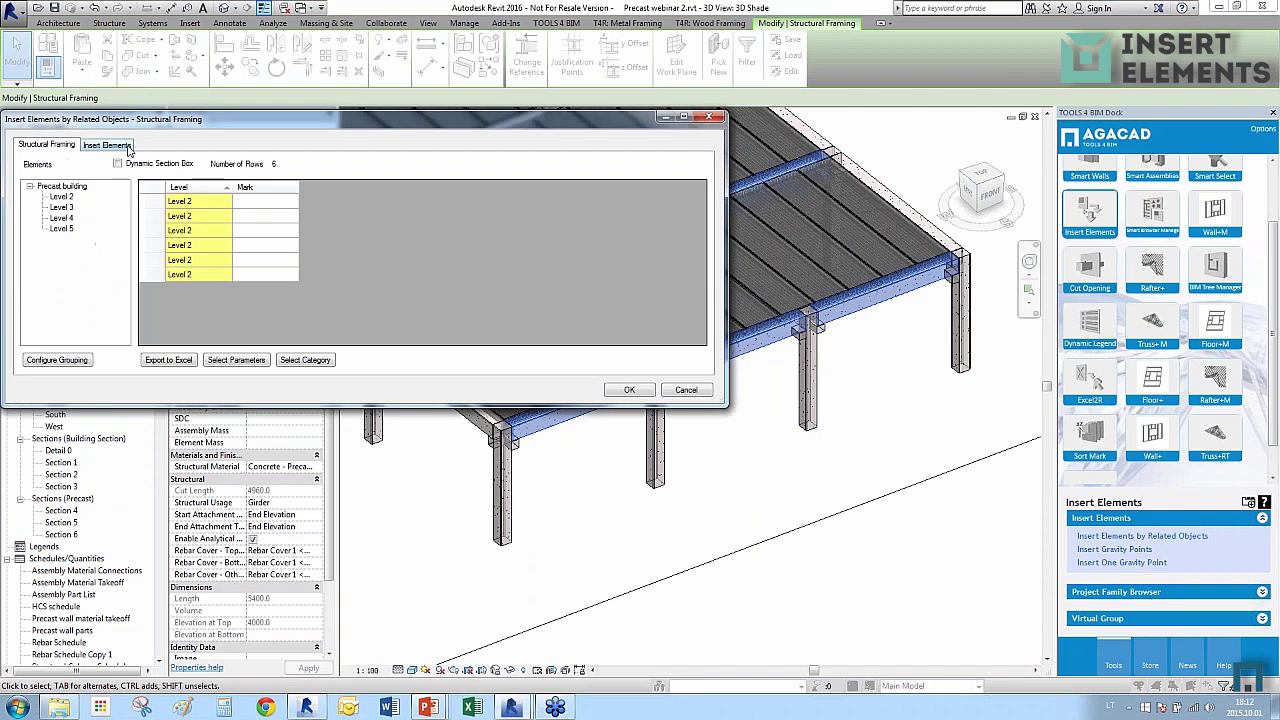
{"action": "left_click", "coordinate": [110, 145]}
{"action": "double_click", "coordinate": [99, 192]}
{"action": "left_click", "coordinate": [88, 228]}
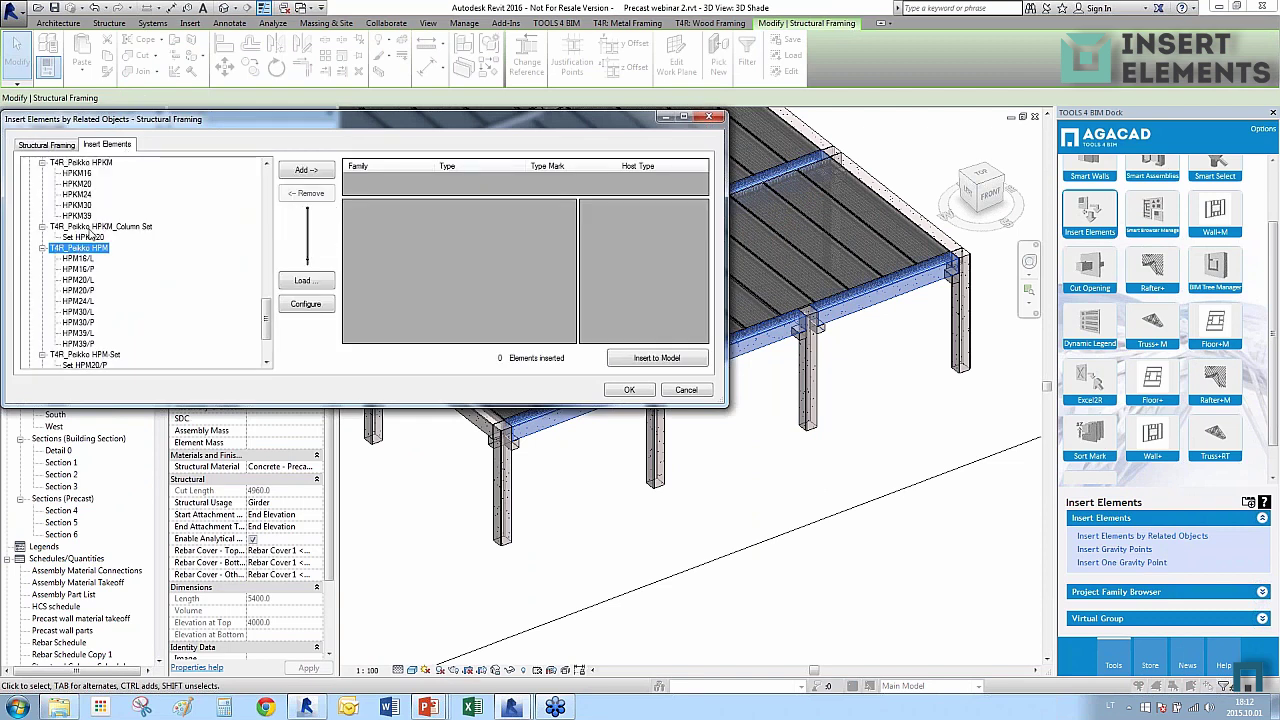
{"action": "scroll", "coordinate": [90, 232], "scroll_direction": "up", "scroll_amount": 7}
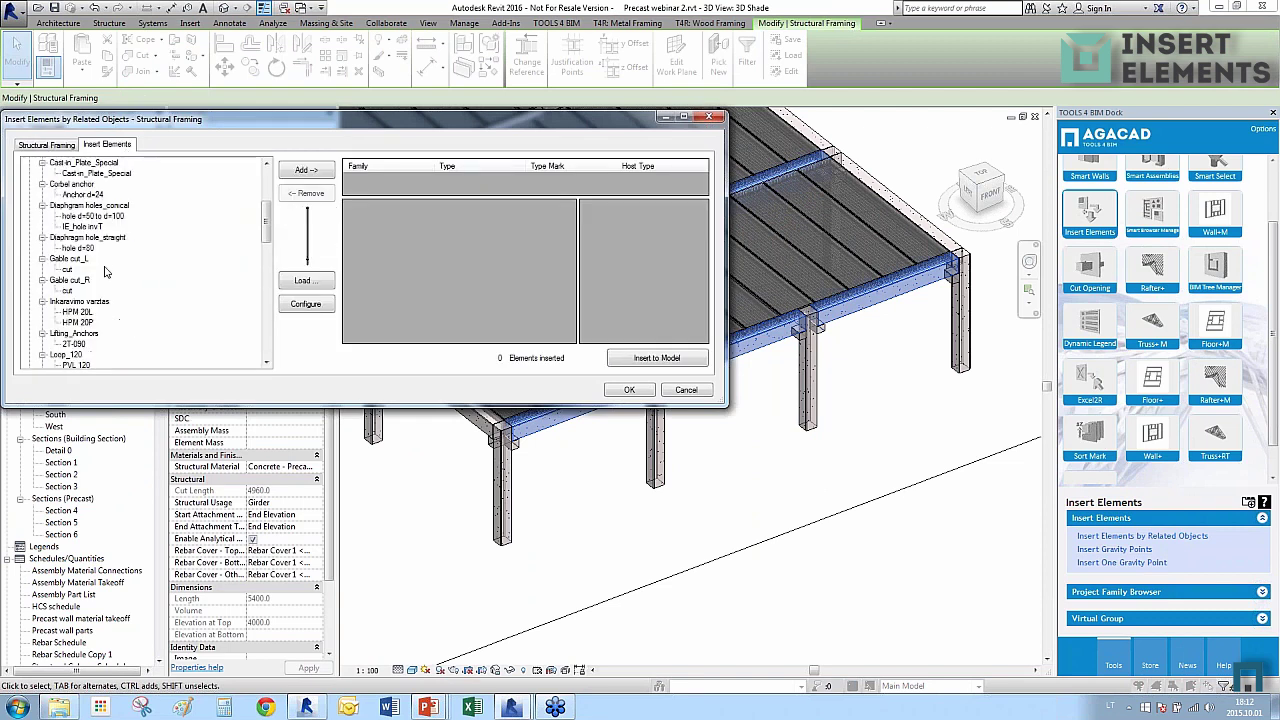
{"action": "scroll", "coordinate": [130, 326], "scroll_direction": "up", "scroll_amount": 4}
{"action": "left_click", "coordinate": [74, 280]}
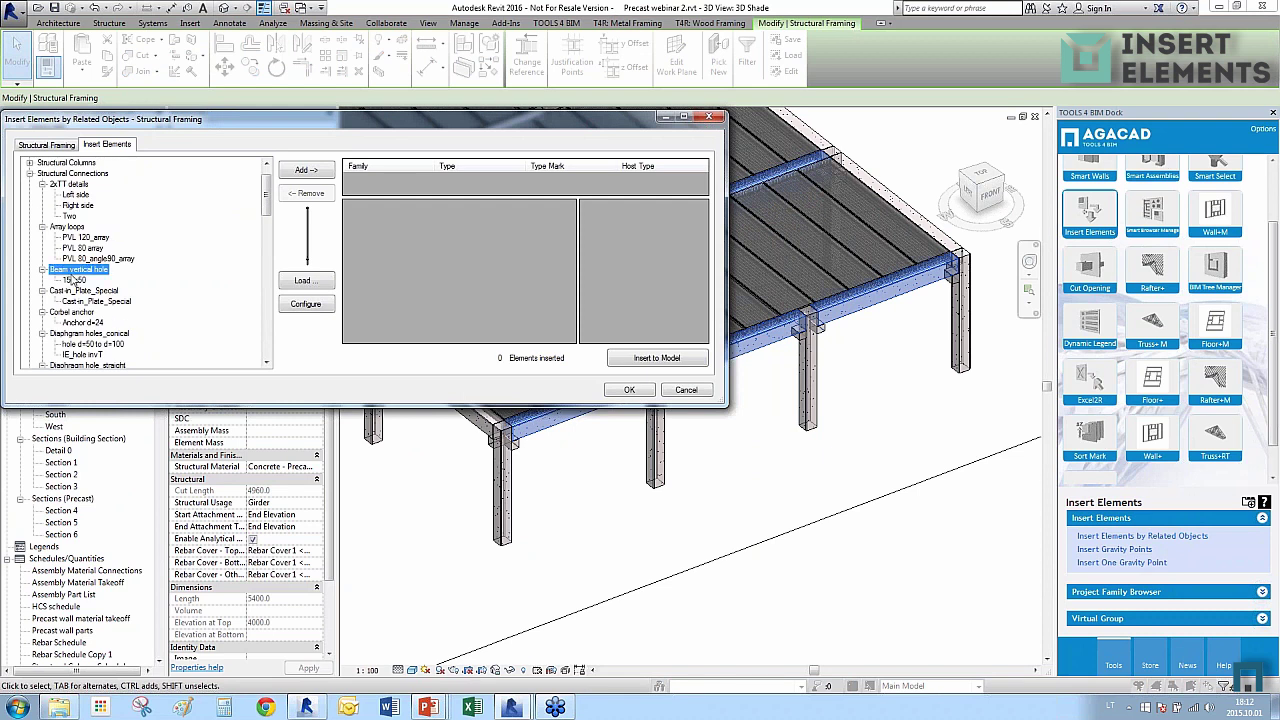
{"action": "left_click", "coordinate": [294, 172]}
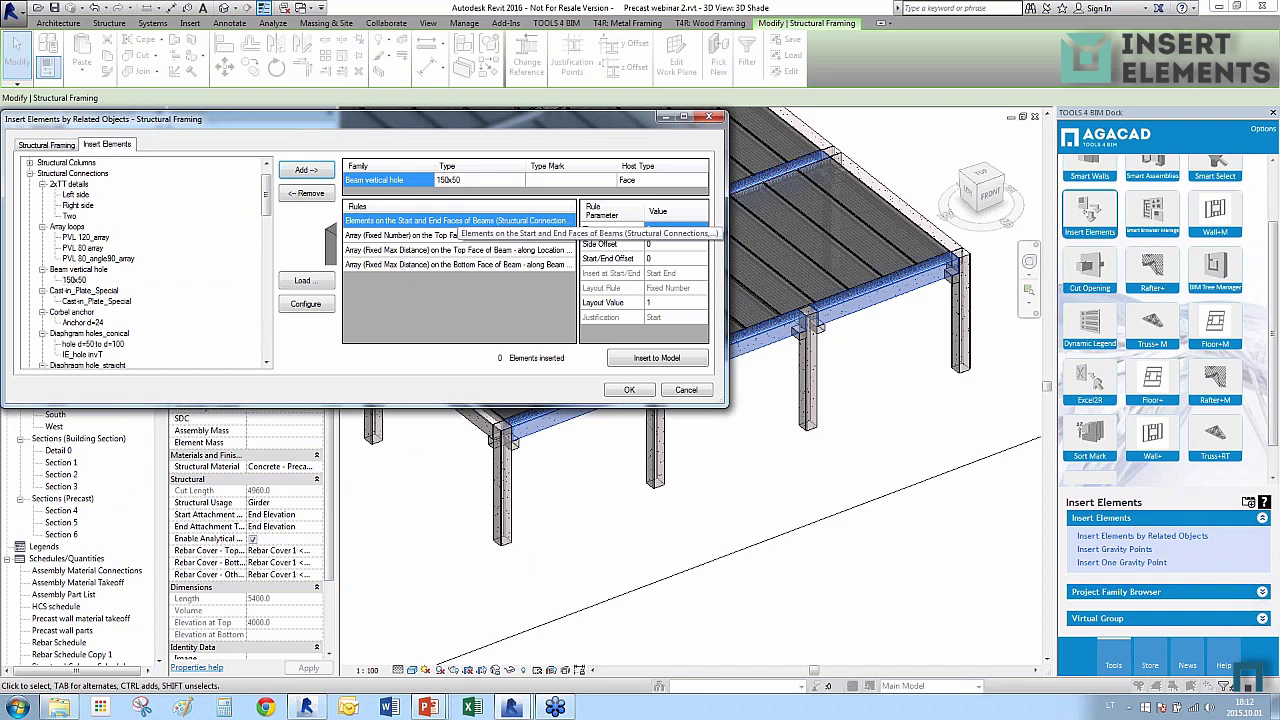
{"action": "left_click", "coordinate": [639, 360]}
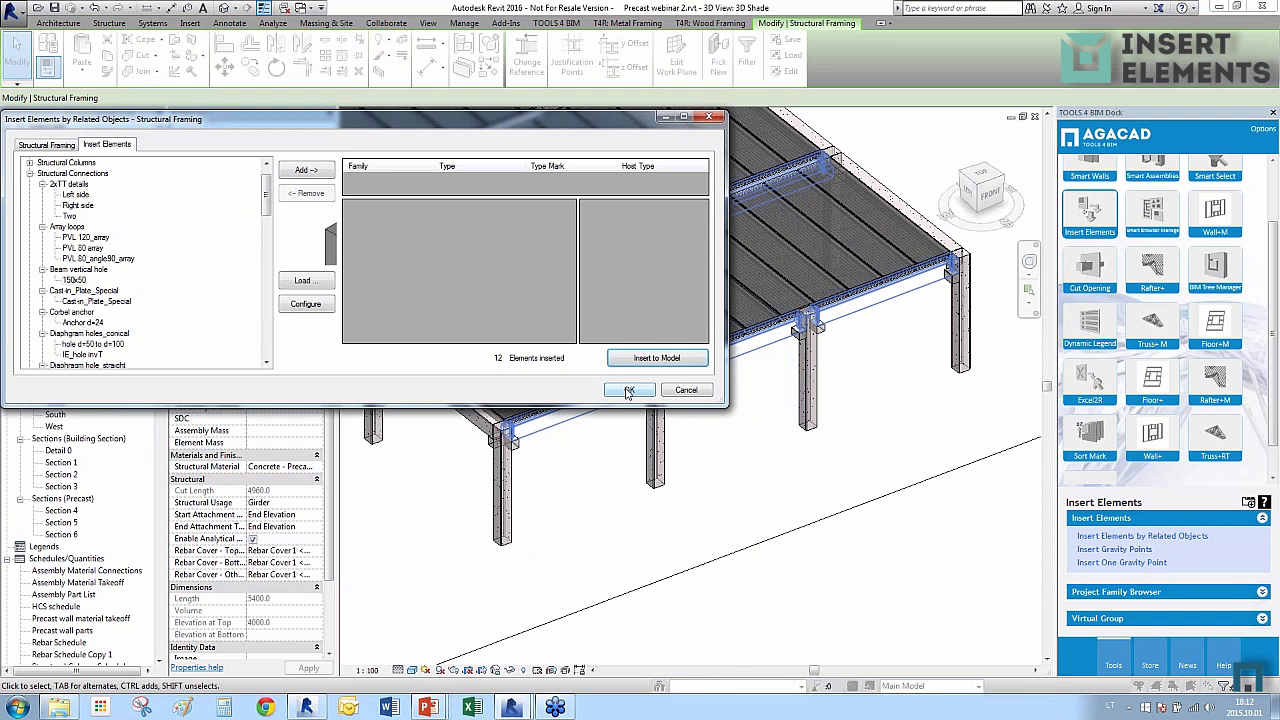
Add Diaphragm hole_straight type hole d=80 with the Array (Fixed Max Distance) rule for the top face of beams along the location line.
{"action": "left_click", "coordinate": [86, 313]}
{"action": "scroll", "coordinate": [87, 318], "scroll_direction": "down", "scroll_amount": 2}
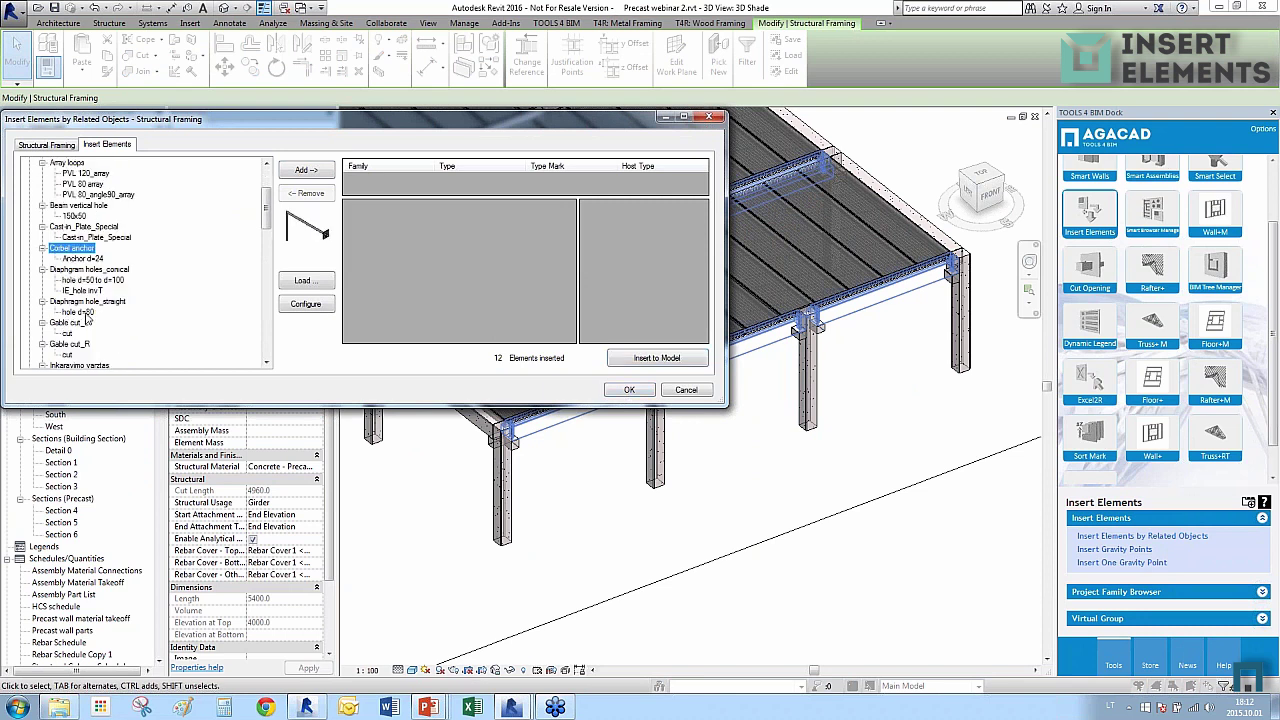
{"action": "left_click", "coordinate": [82, 313]}
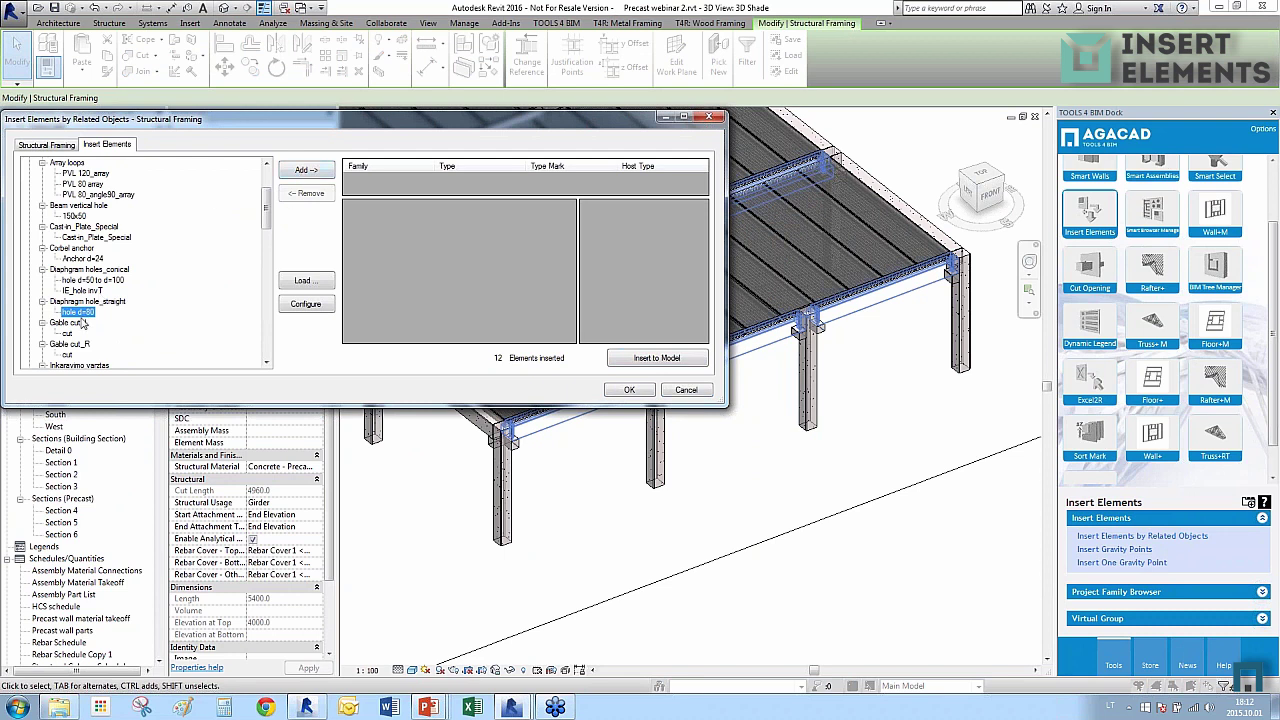
{"action": "left_click", "coordinate": [306, 171]}
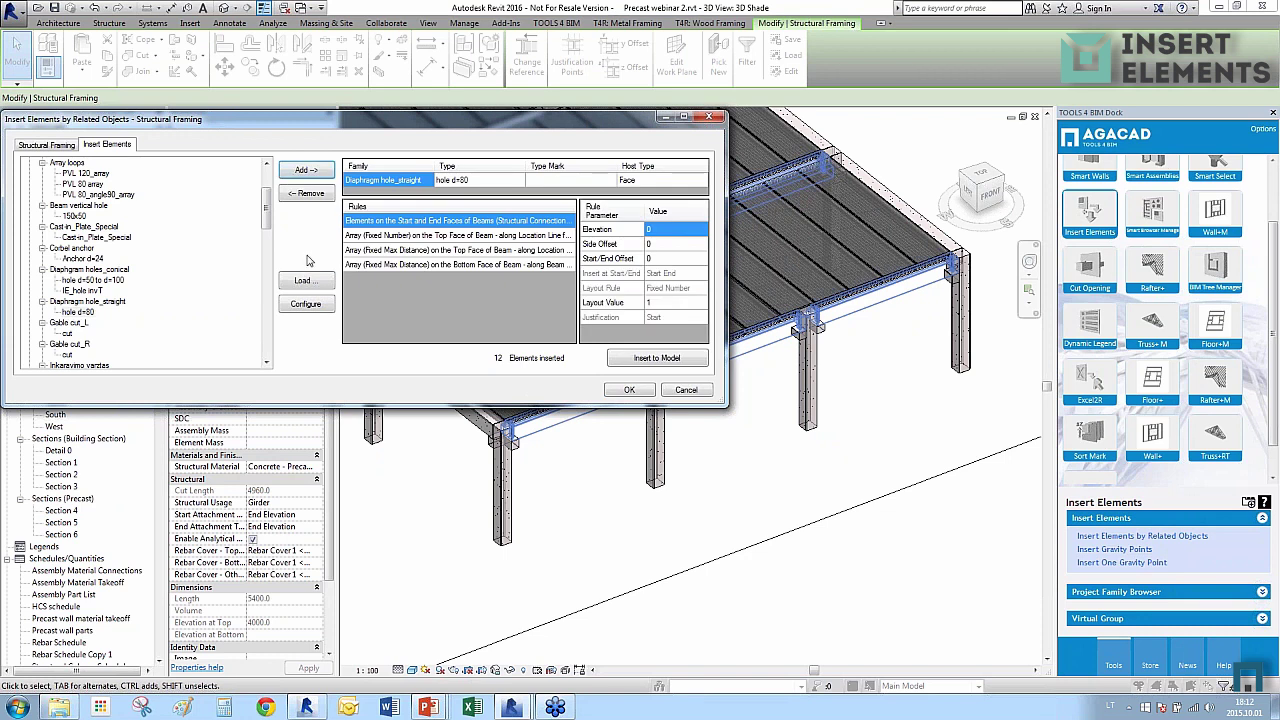
{"action": "left_click", "coordinate": [440, 250]}
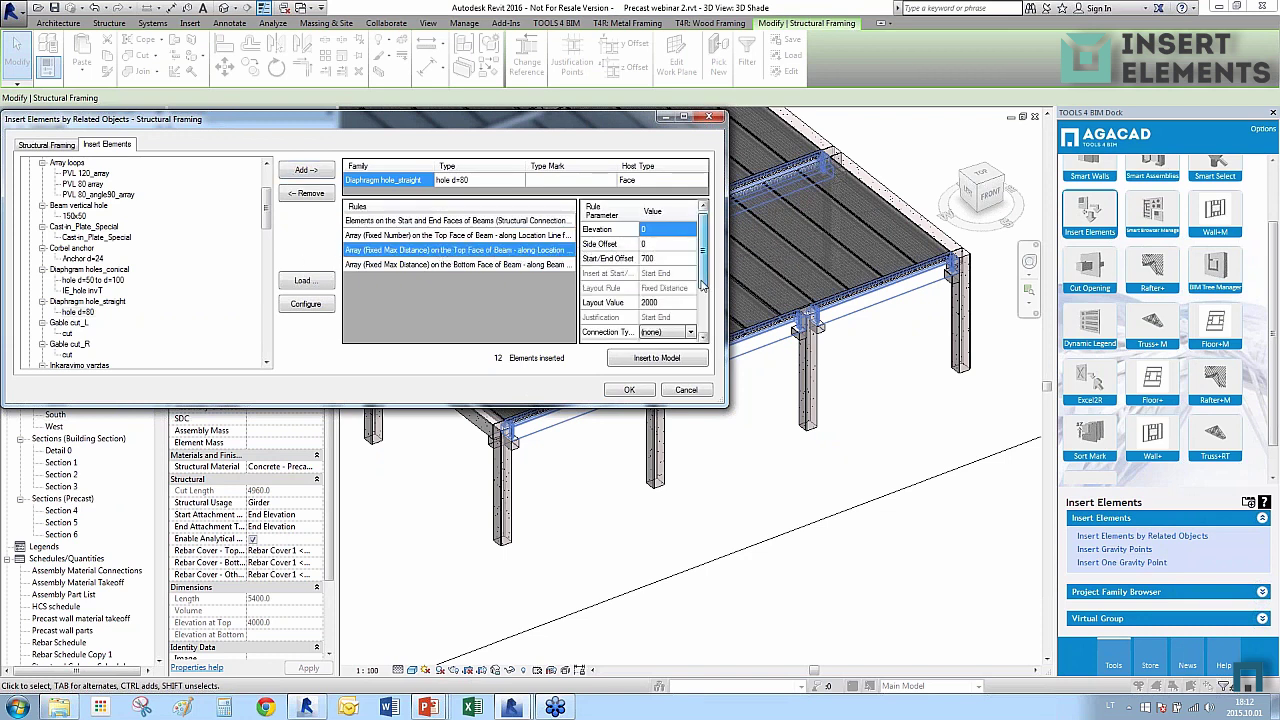
Set the rule's connection type to Horizontal and intersection family to HCS 250, and insert the diaphragm holes into the model.
{"action": "left_click_drag", "start_coordinate": [706, 278], "coordinate": [706, 320]}
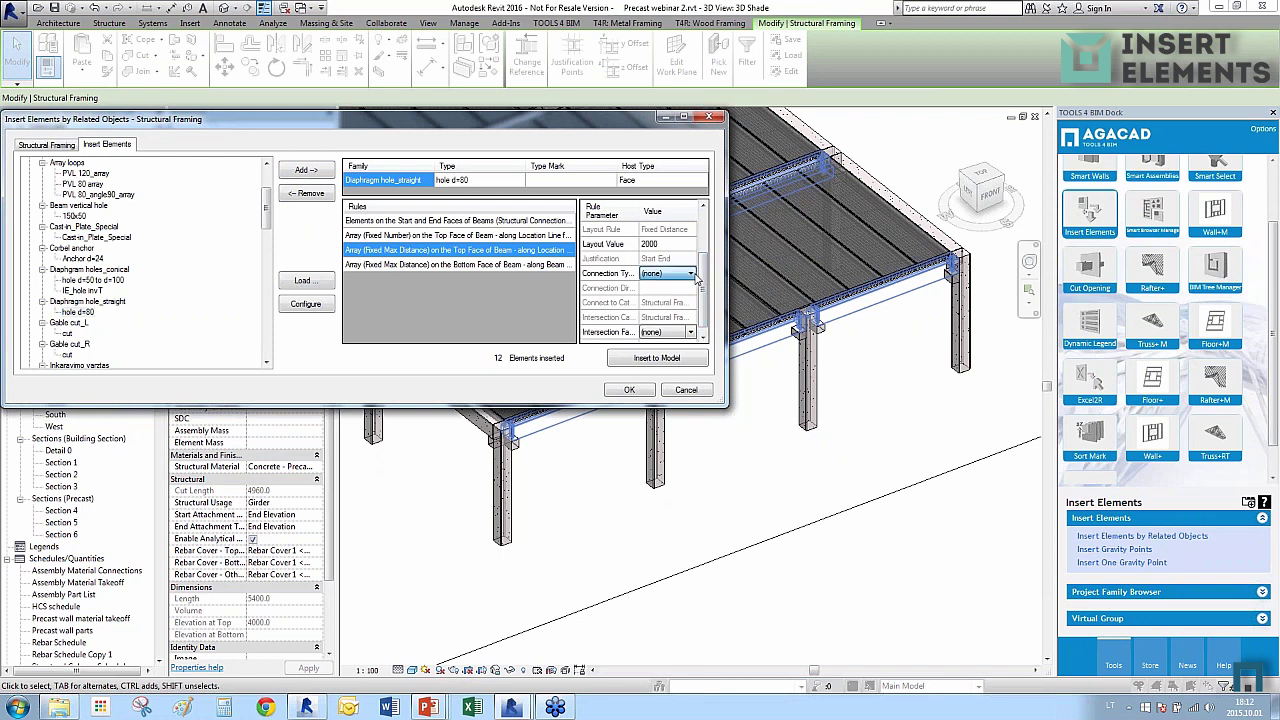
{"action": "left_click", "coordinate": [690, 274]}
{"action": "left_click", "coordinate": [656, 302]}
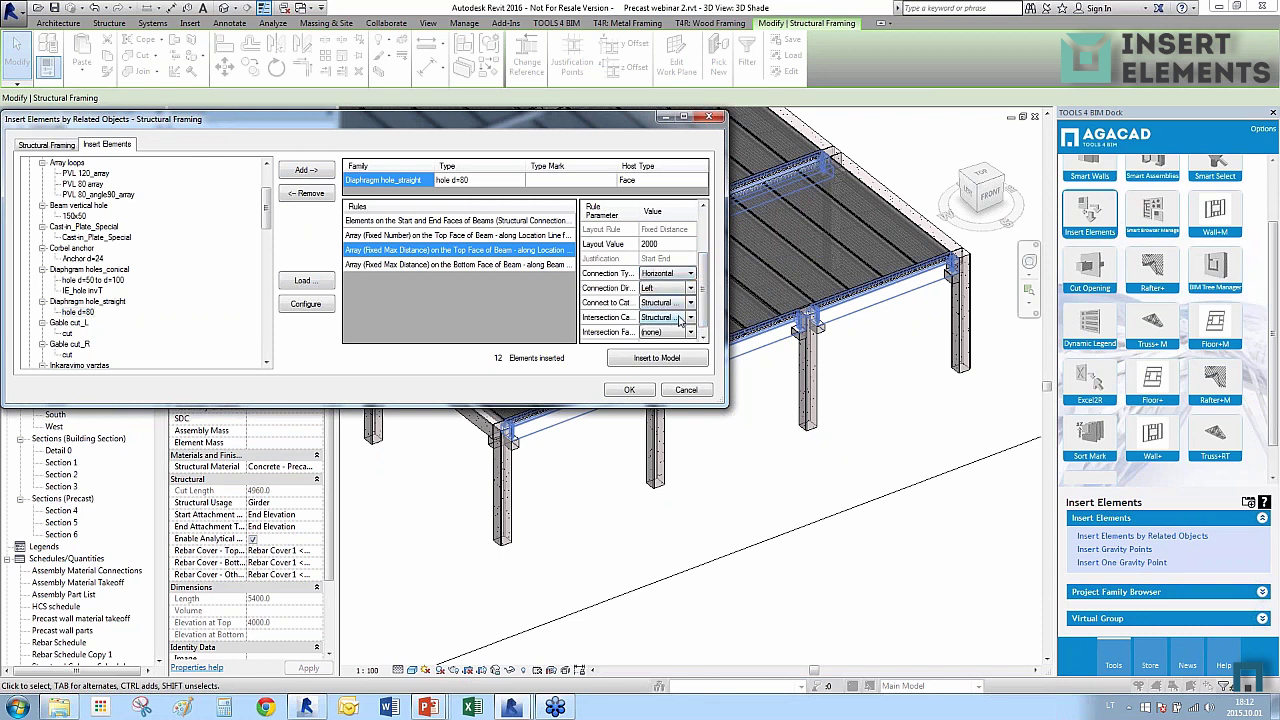
{"action": "left_click", "coordinate": [690, 332]}
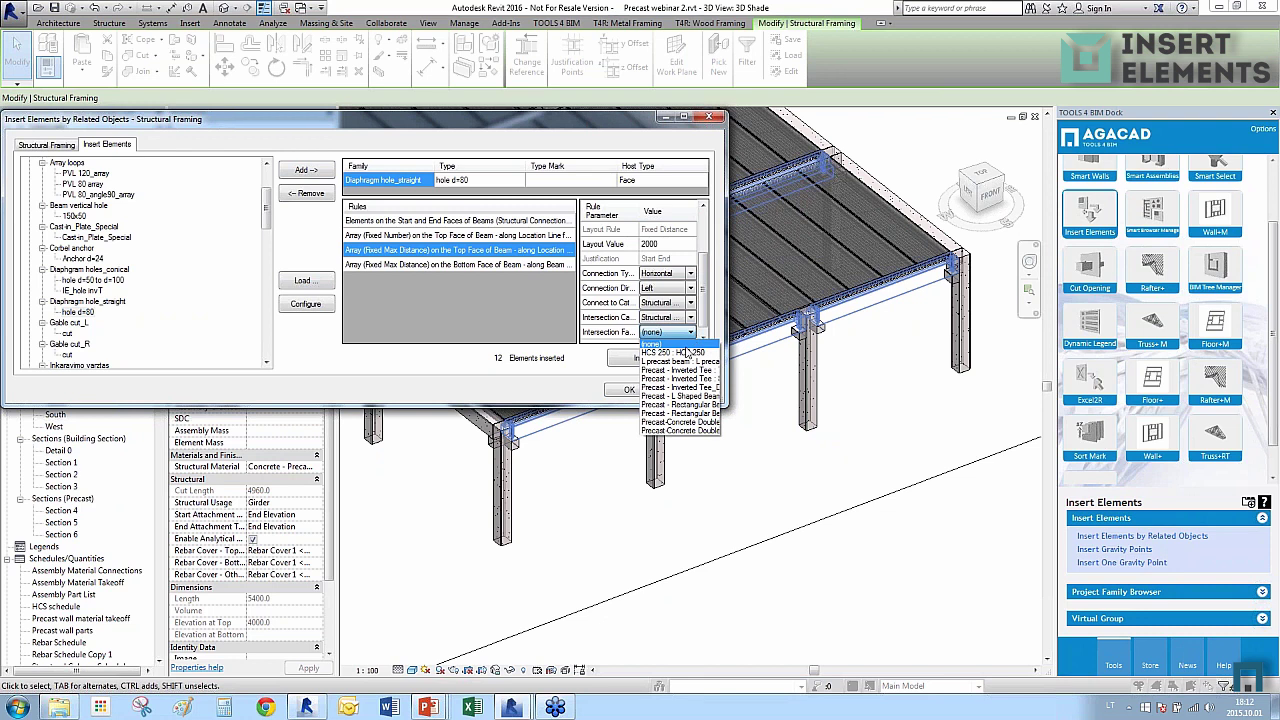
{"action": "left_click", "coordinate": [680, 354]}
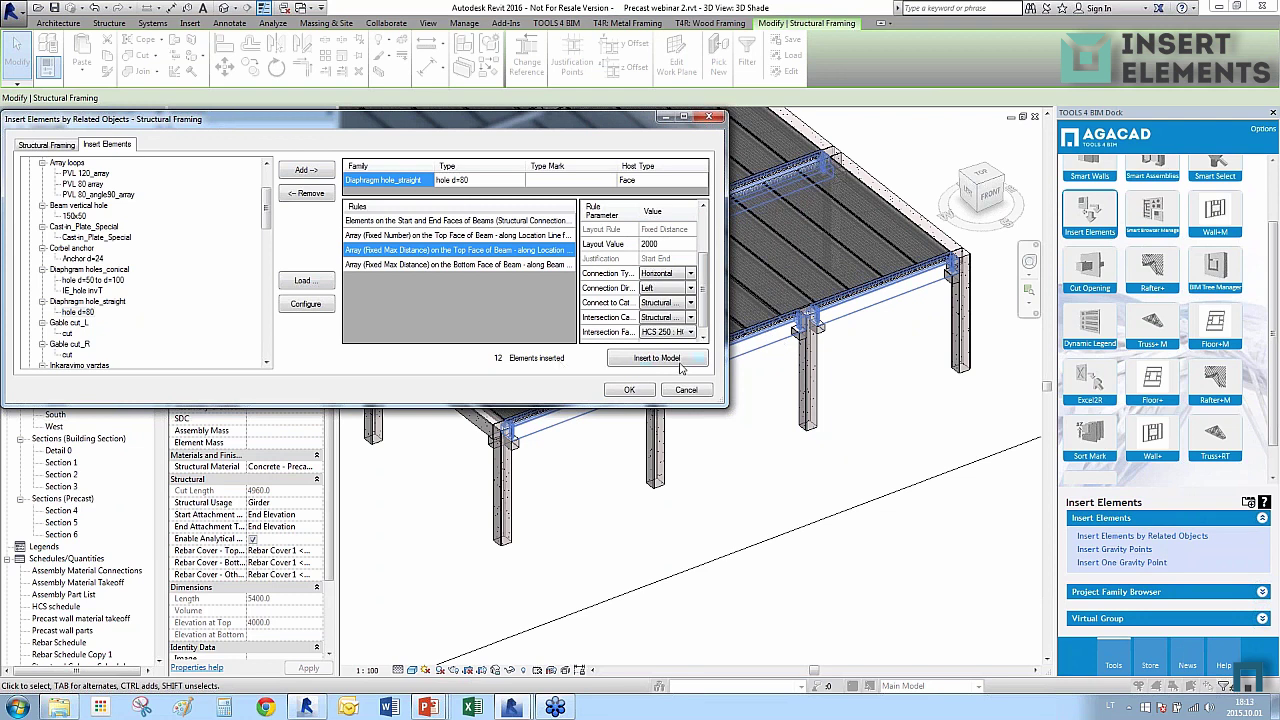
{"action": "left_click", "coordinate": [631, 360]}
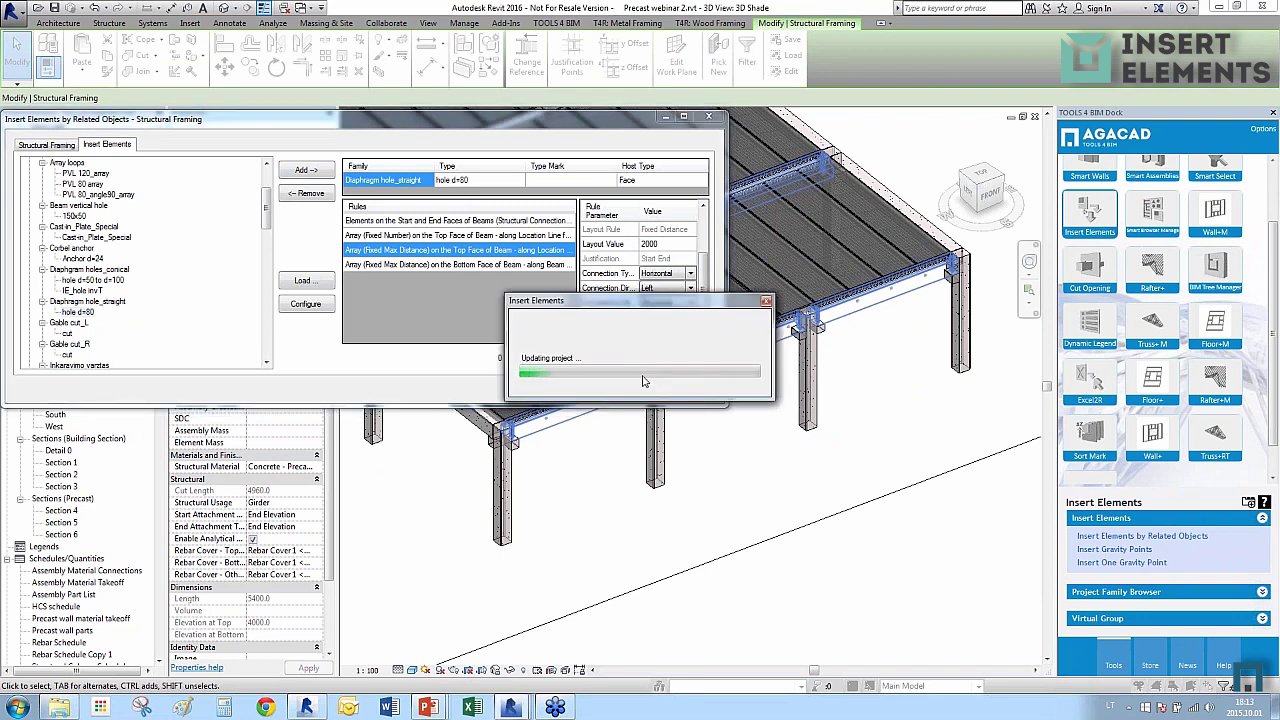
Accept the inserted diaphragm holes and inspect them along the annex's front L precast beam.
{"action": "left_click", "coordinate": [630, 391]}
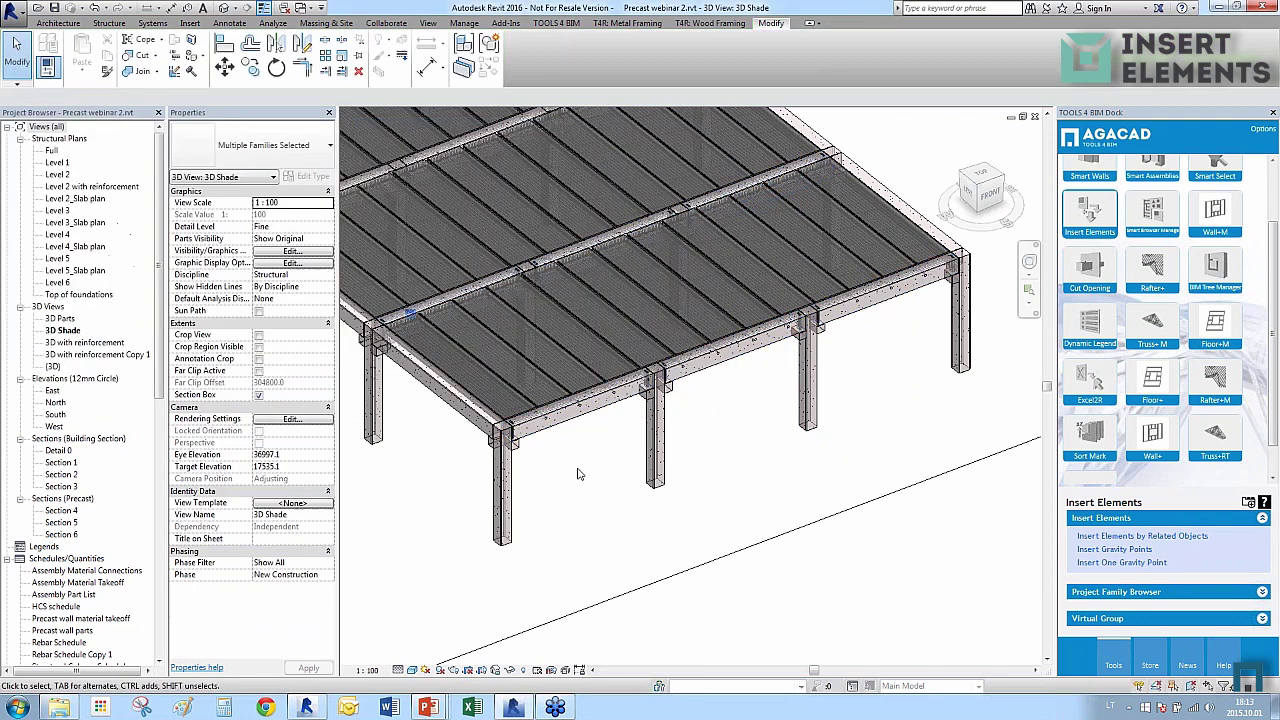
{"action": "scroll", "coordinate": [566, 343], "scroll_direction": "up", "scroll_amount": 5}
{"action": "left_click", "coordinate": [566, 343]}
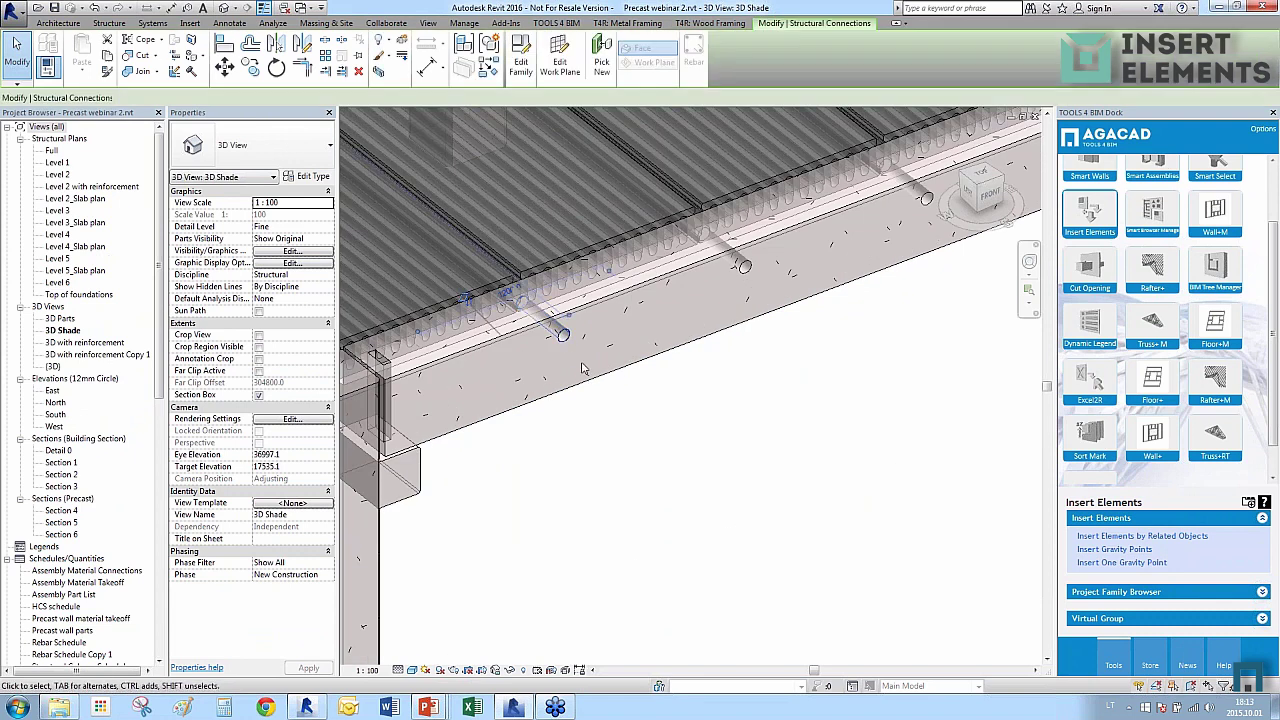
{"action": "scroll", "coordinate": [566, 343], "scroll_direction": "down", "scroll_amount": 5}
{"action": "middle_click_drag", "start_coordinate": [566, 343], "coordinate": [684, 450], "text": "shift"}
{"action": "left_click", "coordinate": [681, 452]}
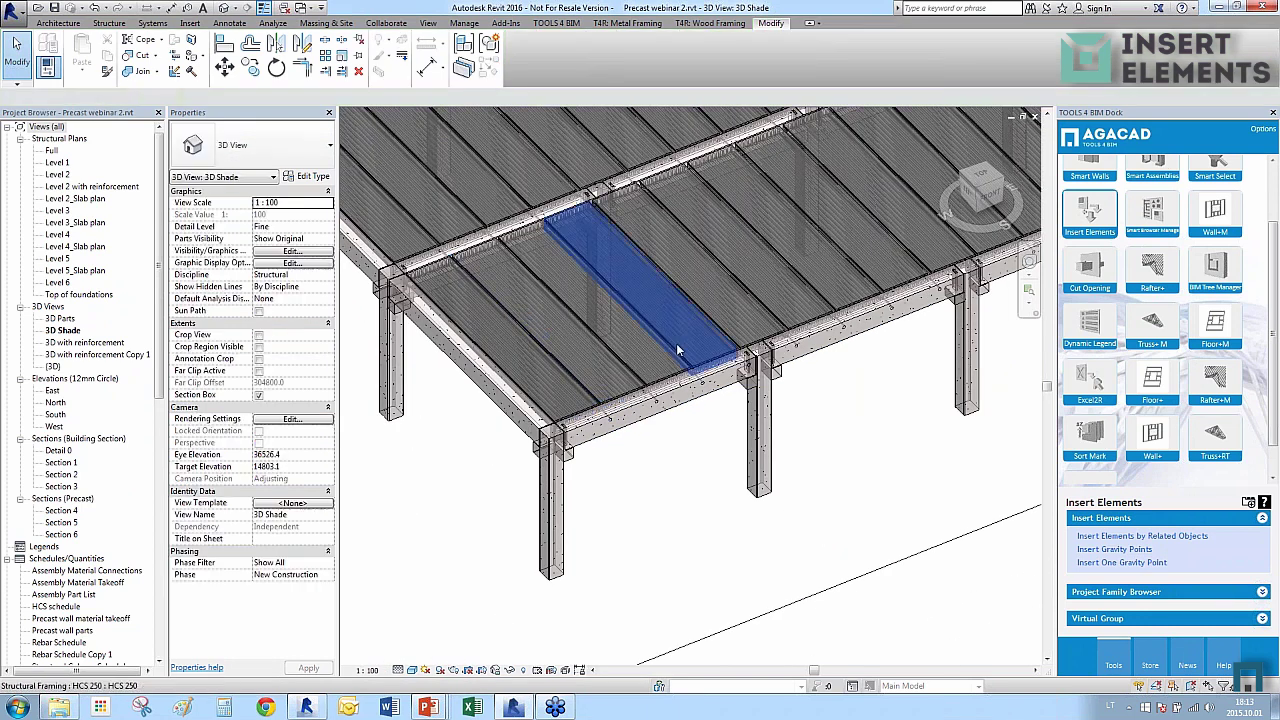
Examine the diaphragm holes where the HCS 250 slabs meet the inverted-tee beams and the front-edge L precast beams.
{"action": "left_click", "coordinate": [622, 308]}
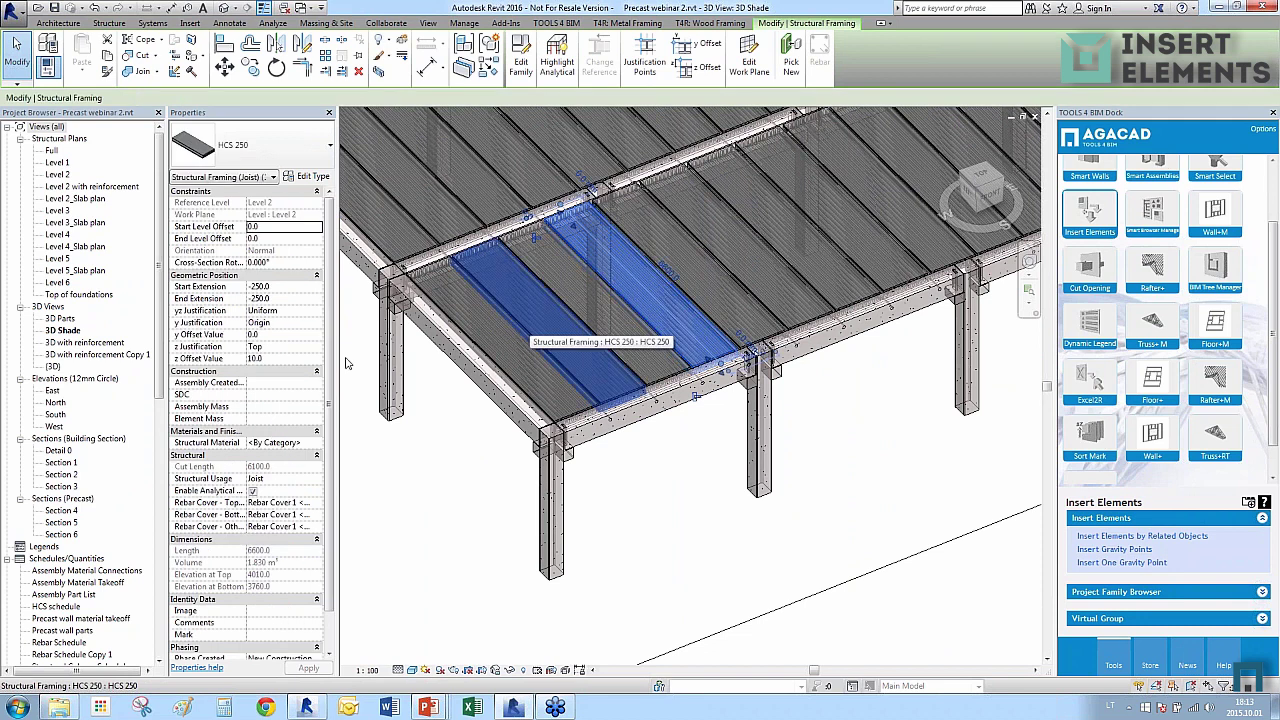
{"action": "left_click", "coordinate": [461, 464]}
{"action": "middle_click_drag", "start_coordinate": [461, 464], "coordinate": [461, 464], "text": "shift"}
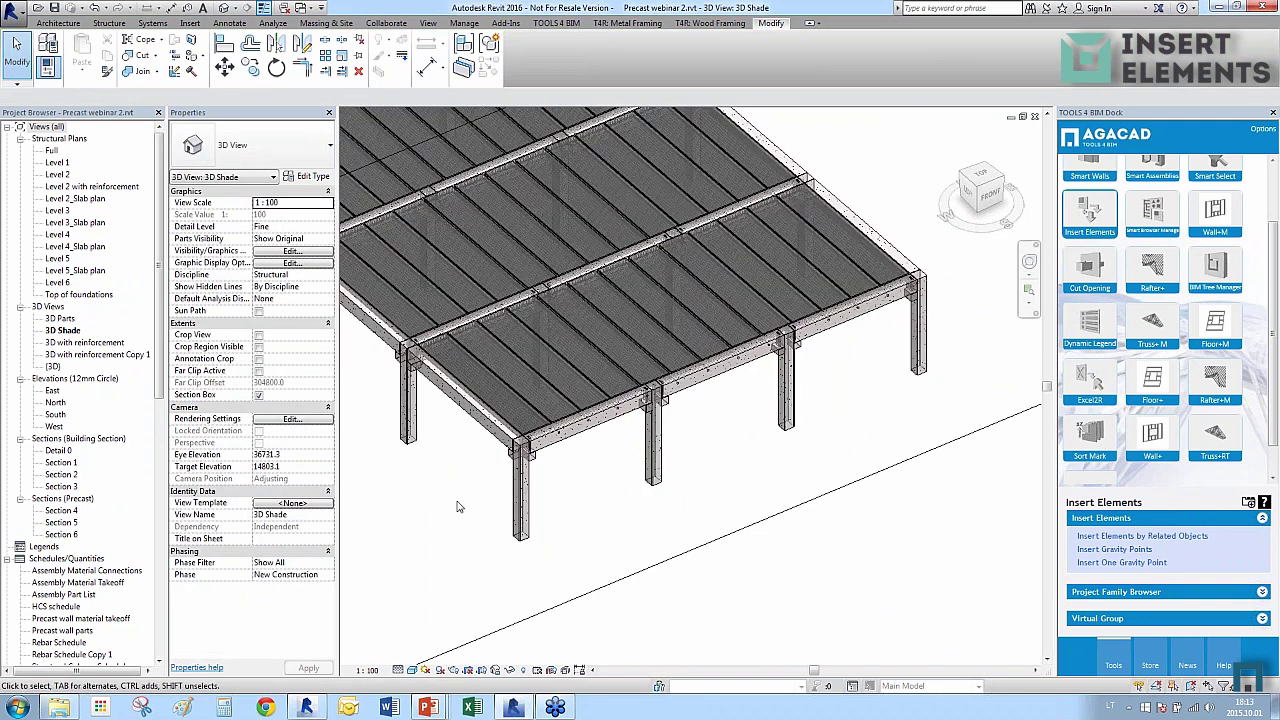
{"action": "scroll", "coordinate": [520, 450], "scroll_direction": "up", "scroll_amount": 2}
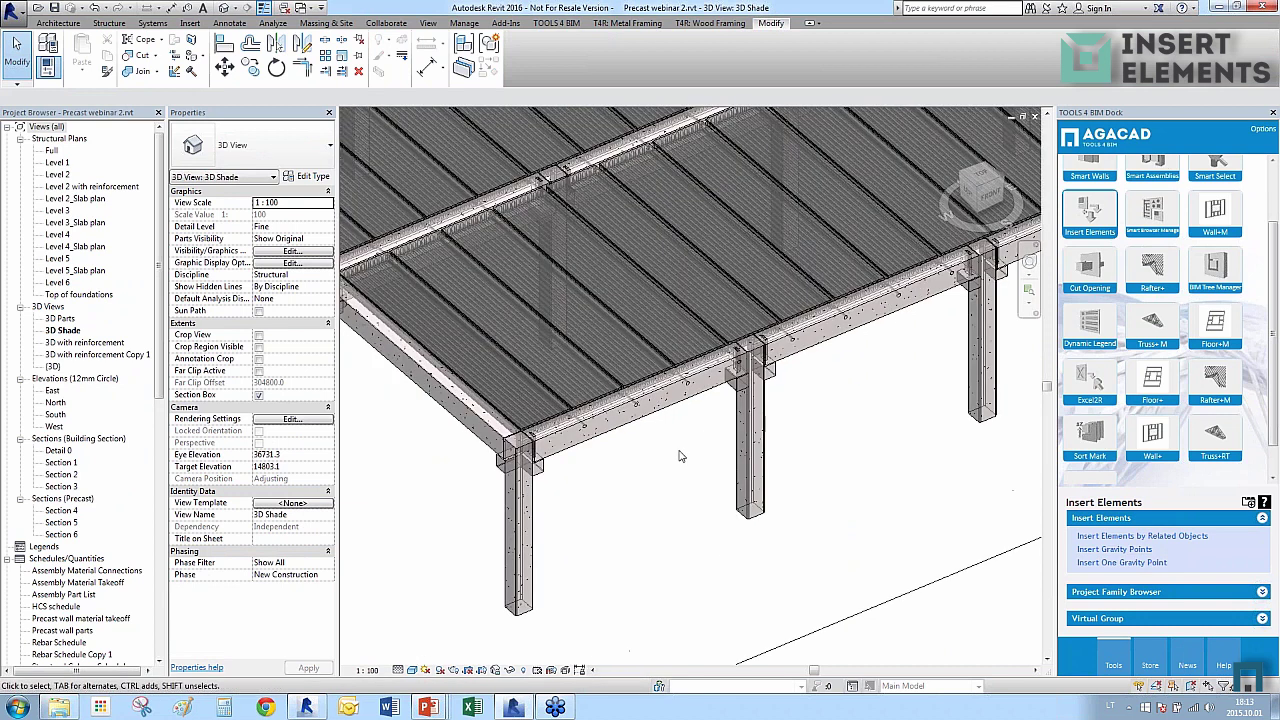
{"action": "scroll", "coordinate": [564, 373], "scroll_direction": "down", "scroll_amount": 1}
{"action": "scroll", "coordinate": [357, 248], "scroll_direction": "up", "scroll_amount": 3}
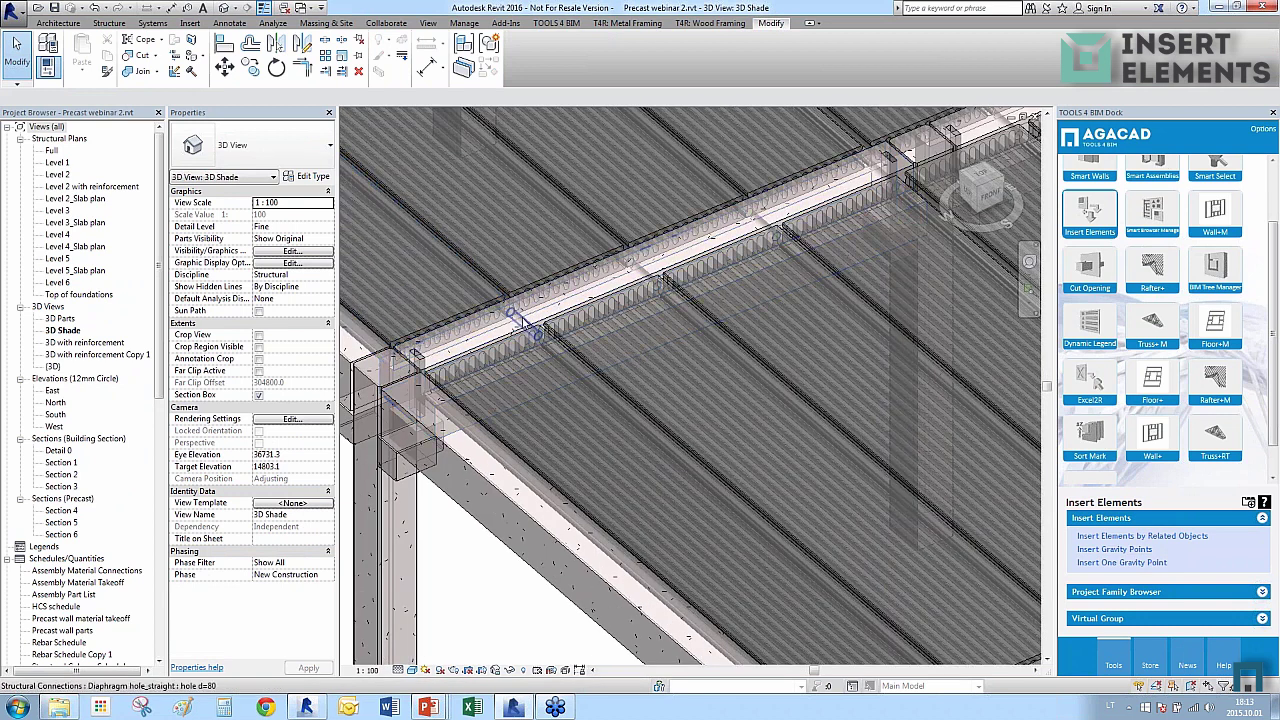
{"action": "scroll", "coordinate": [517, 320], "scroll_direction": "down", "scroll_amount": 5}
{"action": "scroll", "coordinate": [621, 418], "scroll_direction": "up", "scroll_amount": 5}
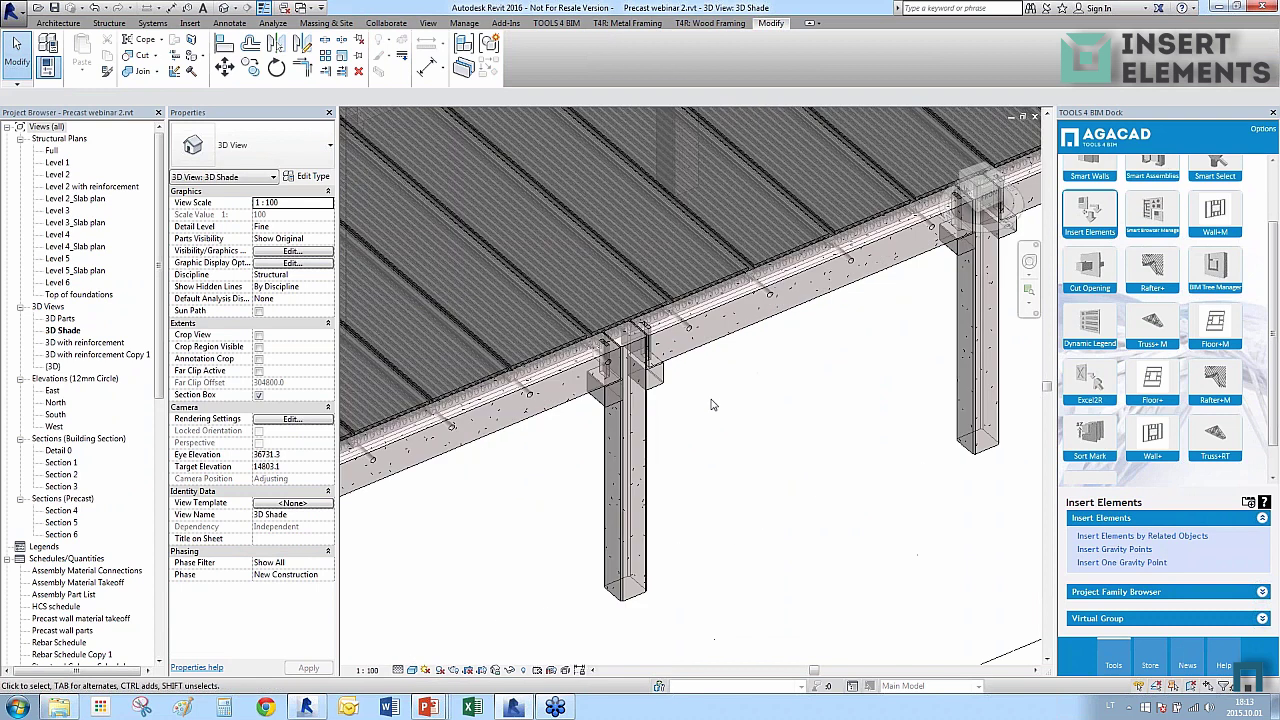
{"action": "scroll", "coordinate": [621, 418], "scroll_direction": "up", "scroll_amount": 2}
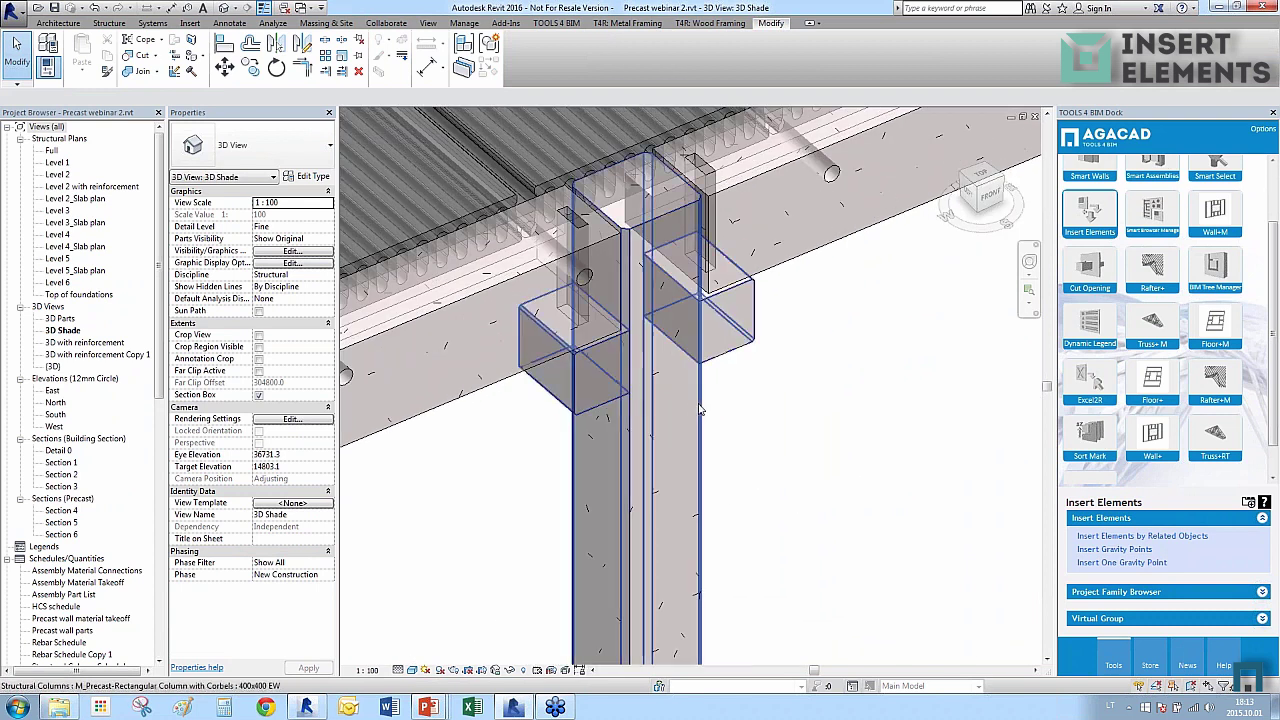
Select the annex's front corner column and the neighbouring corbel column on the front edge.
{"action": "left_click", "coordinate": [645, 388]}
{"action": "scroll", "coordinate": [643, 381], "scroll_direction": "down", "scroll_amount": 3}
{"action": "scroll", "coordinate": [600, 420], "scroll_direction": "down", "scroll_amount": 3}
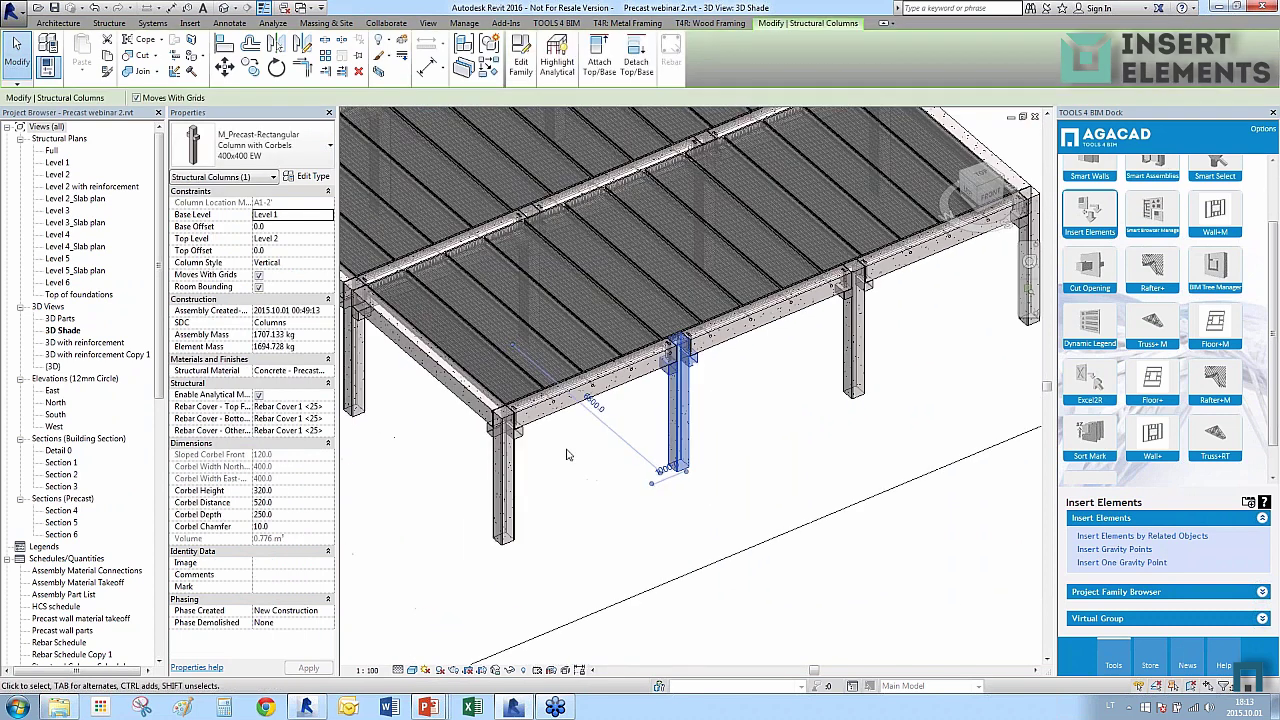
{"action": "scroll", "coordinate": [557, 459], "scroll_direction": "up", "scroll_amount": 2}
{"action": "scroll", "coordinate": [557, 459], "scroll_direction": "up", "scroll_amount": 2}
{"action": "left_click", "coordinate": [480, 425], "text": "ctrl"}
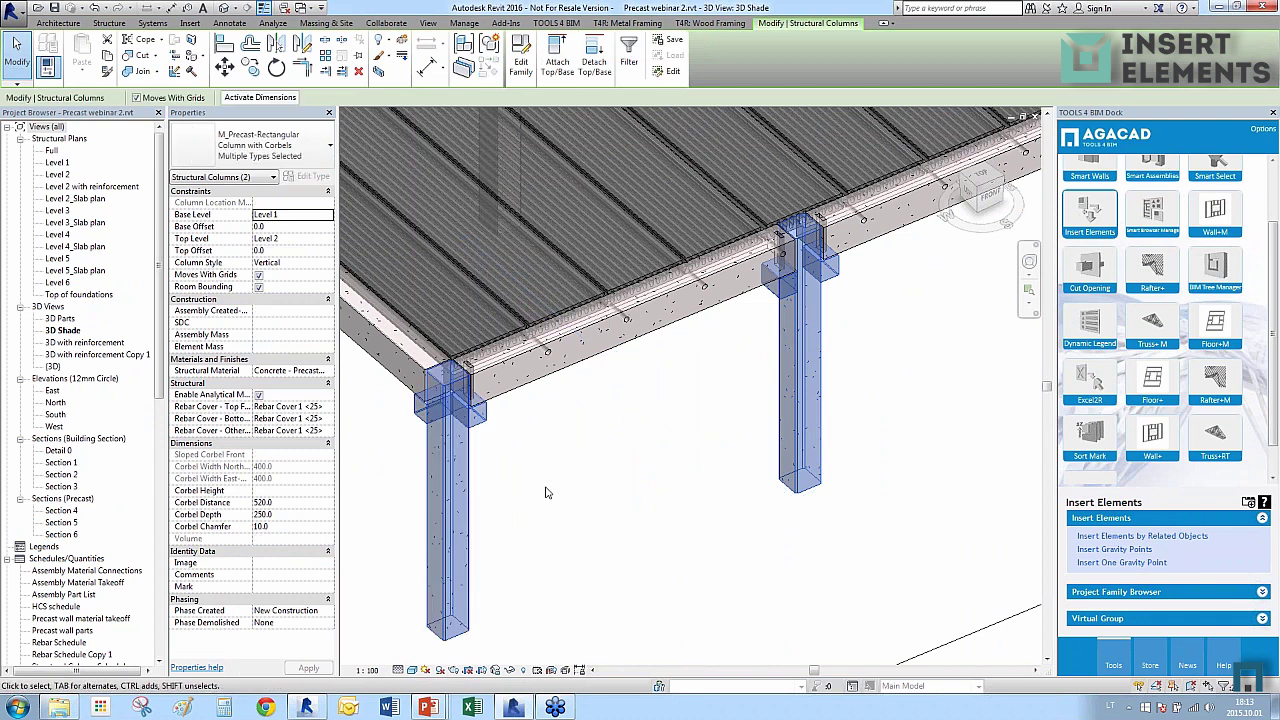
Start Insert Elements by Related Objects for the two columns and add the Corbel anchor family, type Anchor d=24.
{"action": "left_click", "coordinate": [1110, 536]}
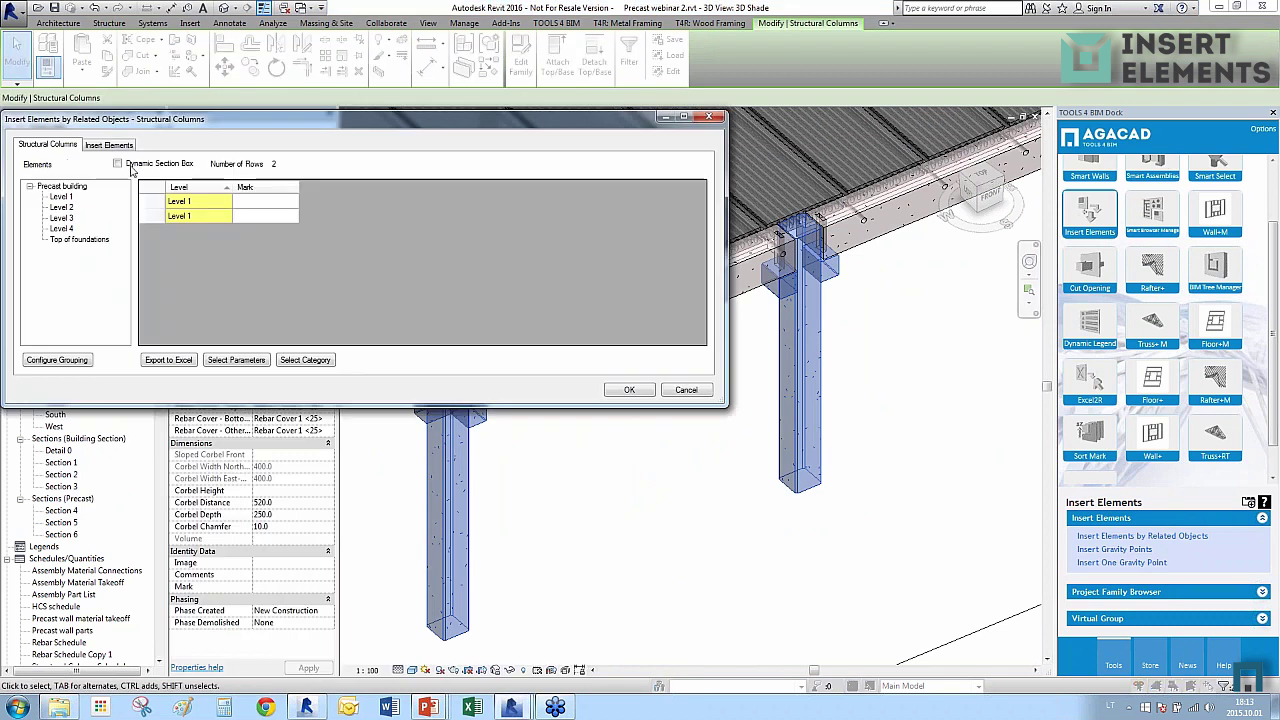
{"action": "left_click", "coordinate": [108, 145]}
{"action": "double_click", "coordinate": [70, 194]}
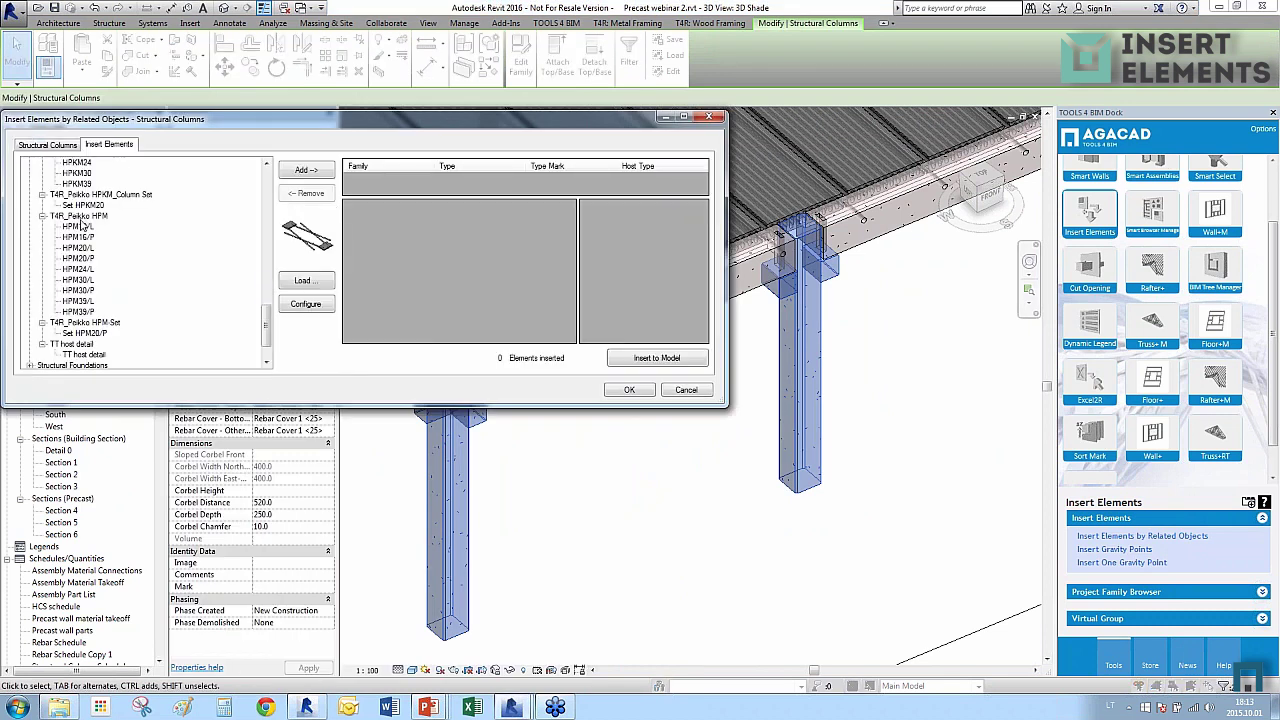
{"action": "left_click", "coordinate": [83, 205]}
{"action": "scroll", "coordinate": [85, 213], "scroll_direction": "up", "scroll_amount": 10}
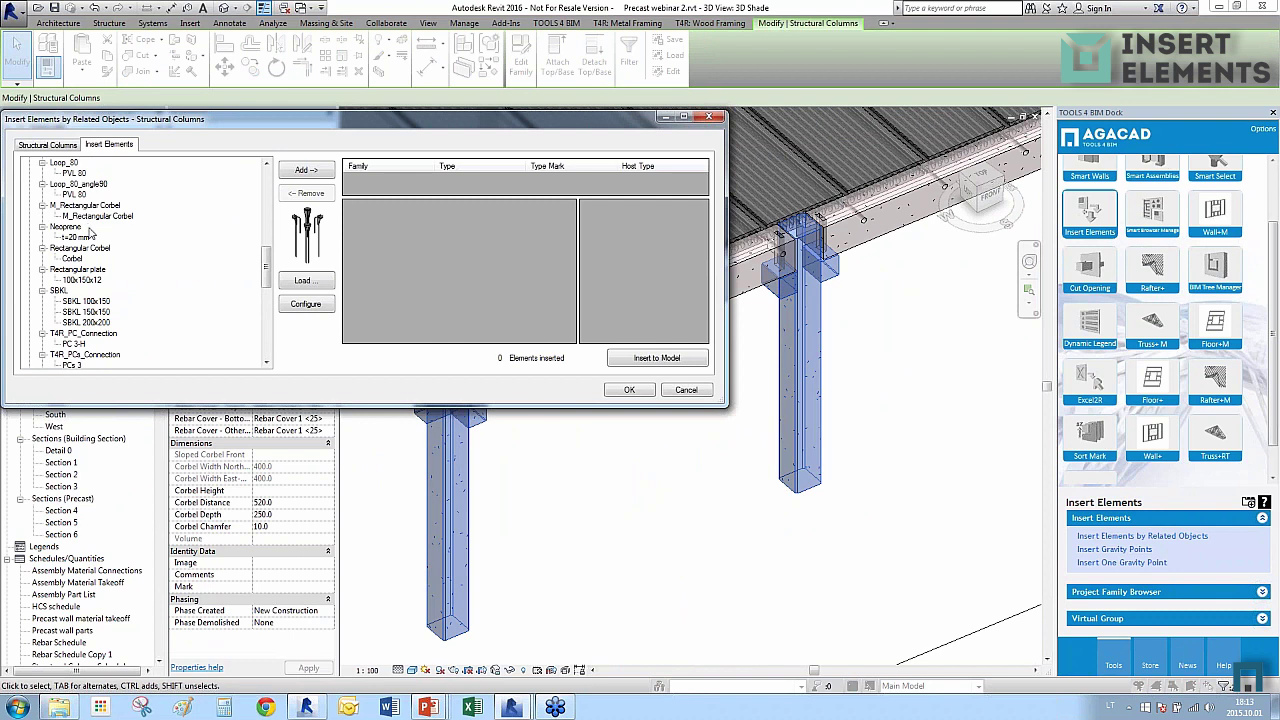
{"action": "left_click", "coordinate": [82, 280]}
{"action": "scroll", "coordinate": [88, 270], "scroll_direction": "up", "scroll_amount": 3}
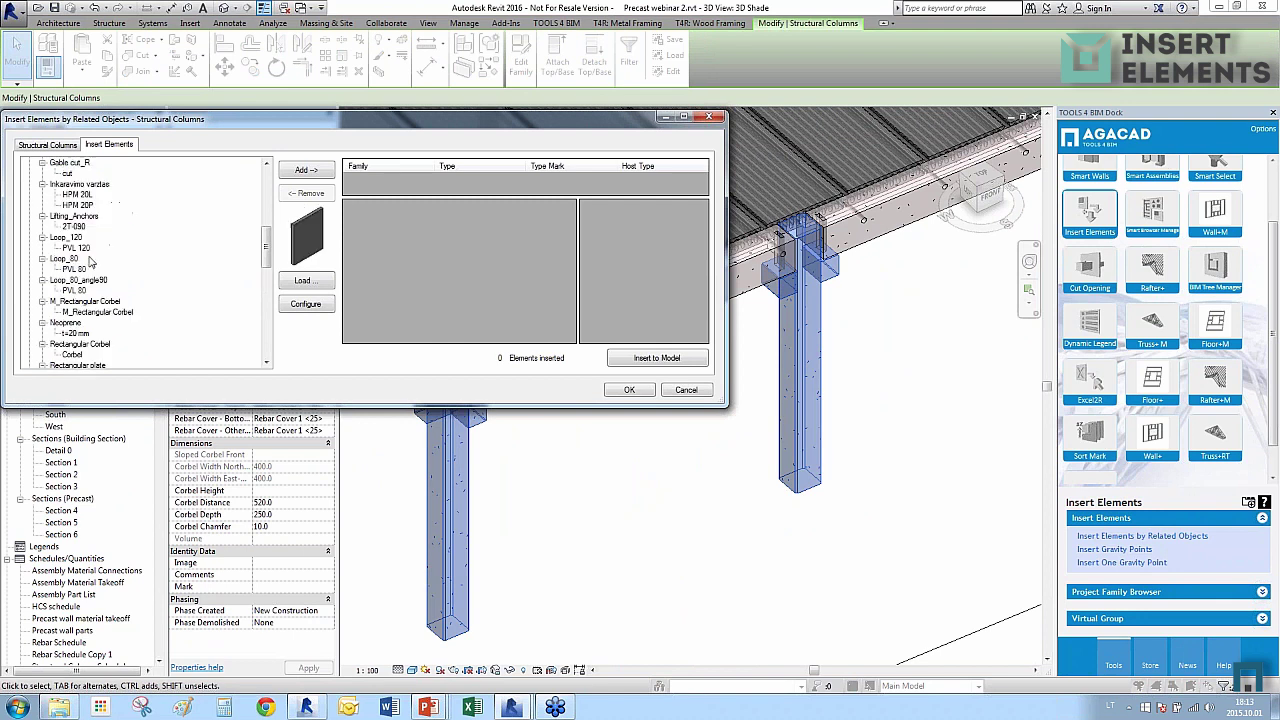
{"action": "scroll", "coordinate": [90, 262], "scroll_direction": "down", "scroll_amount": 1}
{"action": "scroll", "coordinate": [90, 262], "scroll_direction": "up", "scroll_amount": 6}
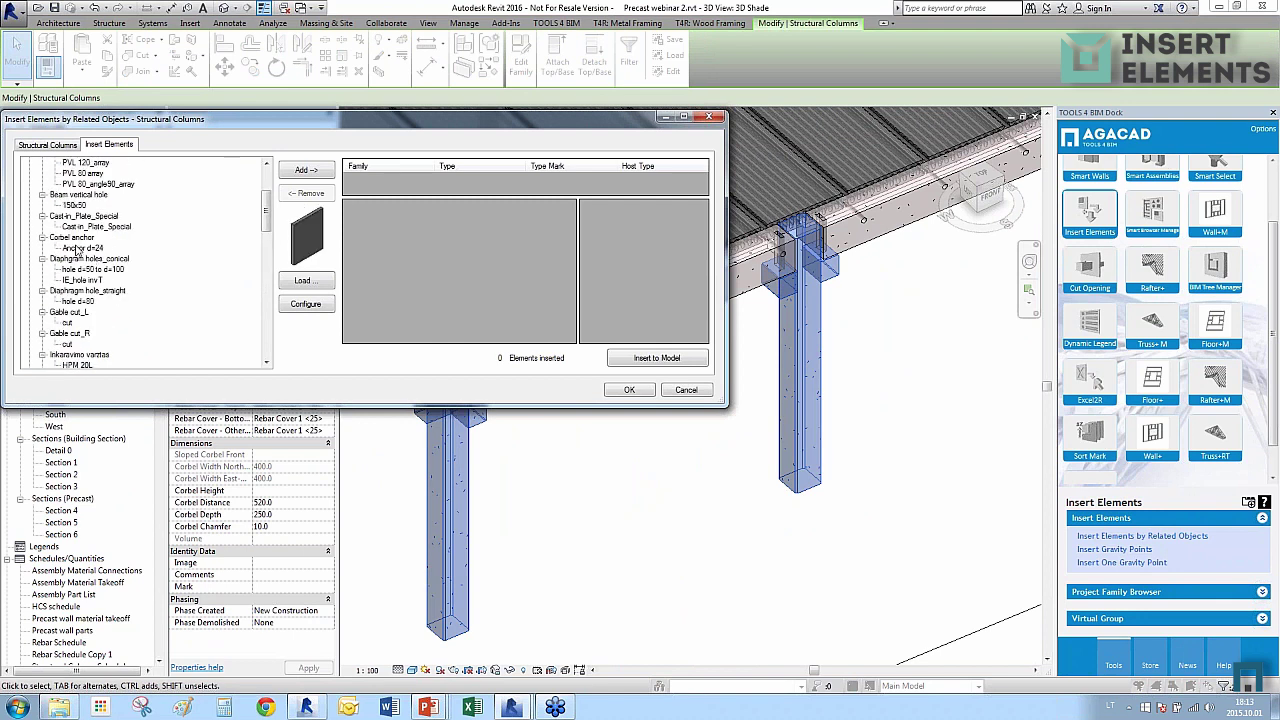
{"action": "left_click", "coordinate": [78, 249]}
{"action": "left_click", "coordinate": [306, 170]}
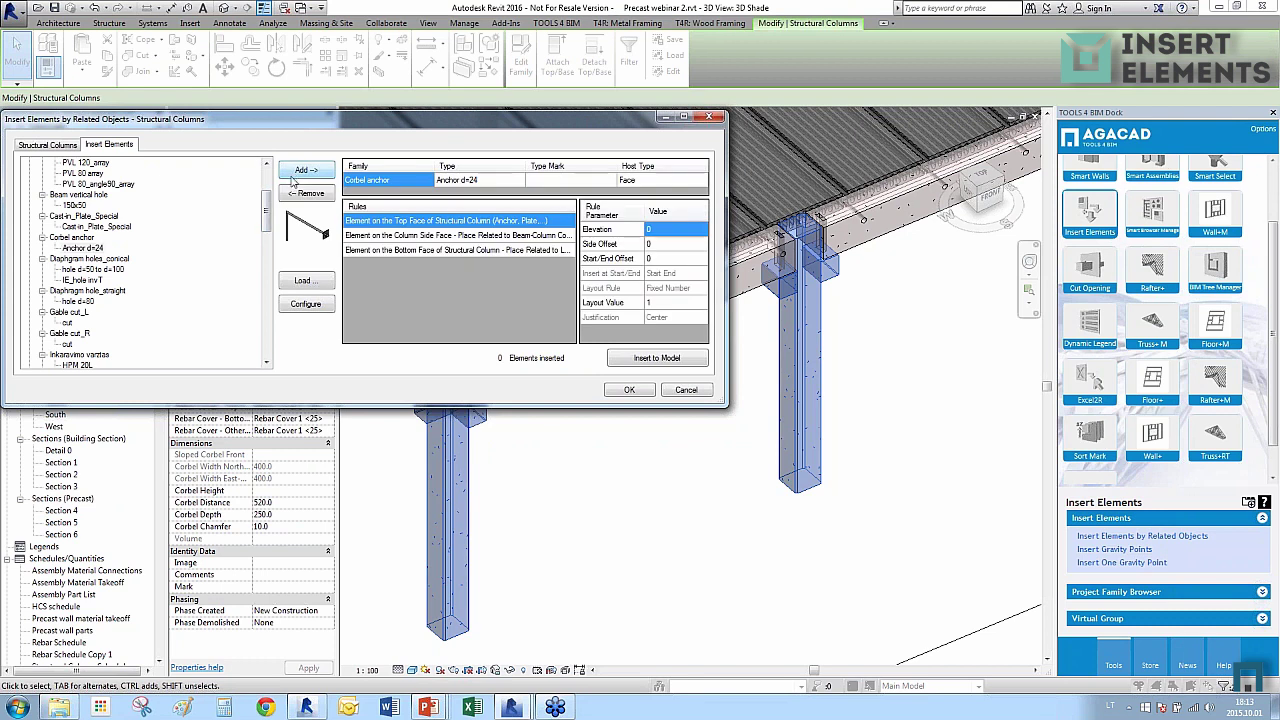
Insert the corbel anchors using the column side face rule placed related to the beam-column connection point.
{"action": "left_click", "coordinate": [392, 236]}
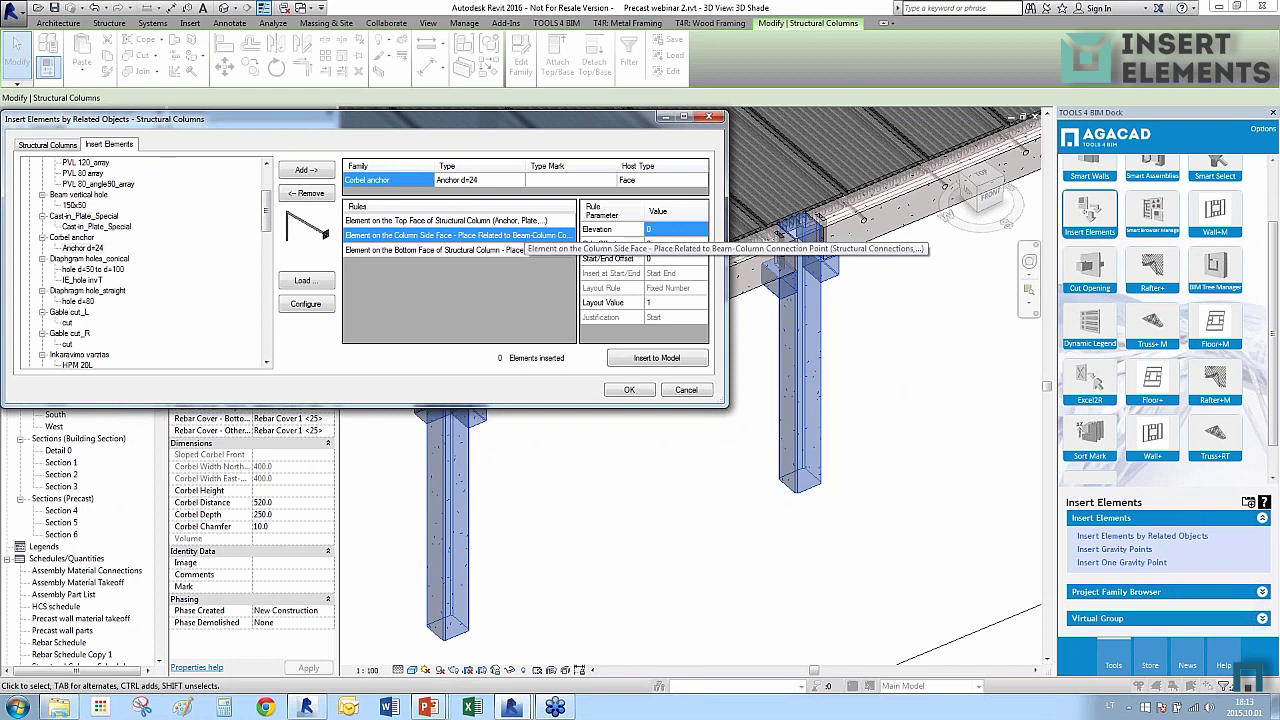
{"action": "left_click", "coordinate": [641, 360]}
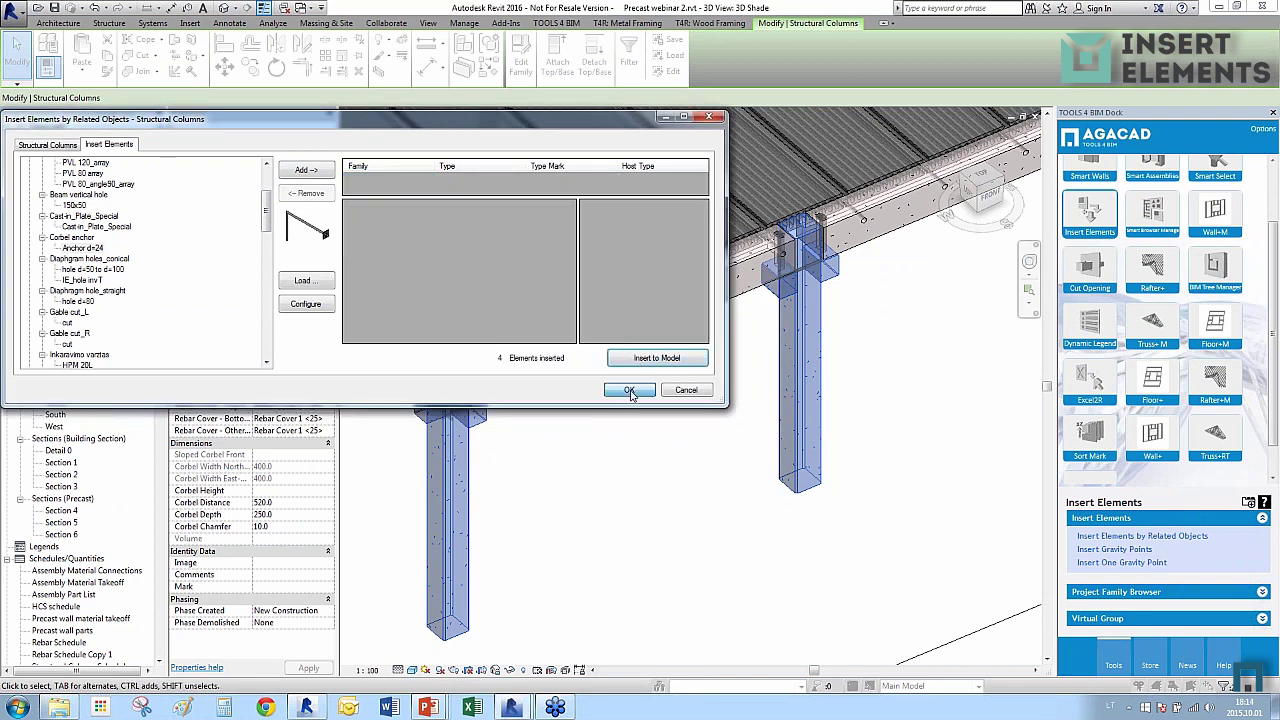
{"action": "left_click", "coordinate": [629, 390]}
Inspect the corbel anchors at the intermediate front column, checking how they pass through the corbels and beam holes.
{"action": "scroll", "coordinate": [876, 260], "scroll_direction": "up", "scroll_amount": 4}
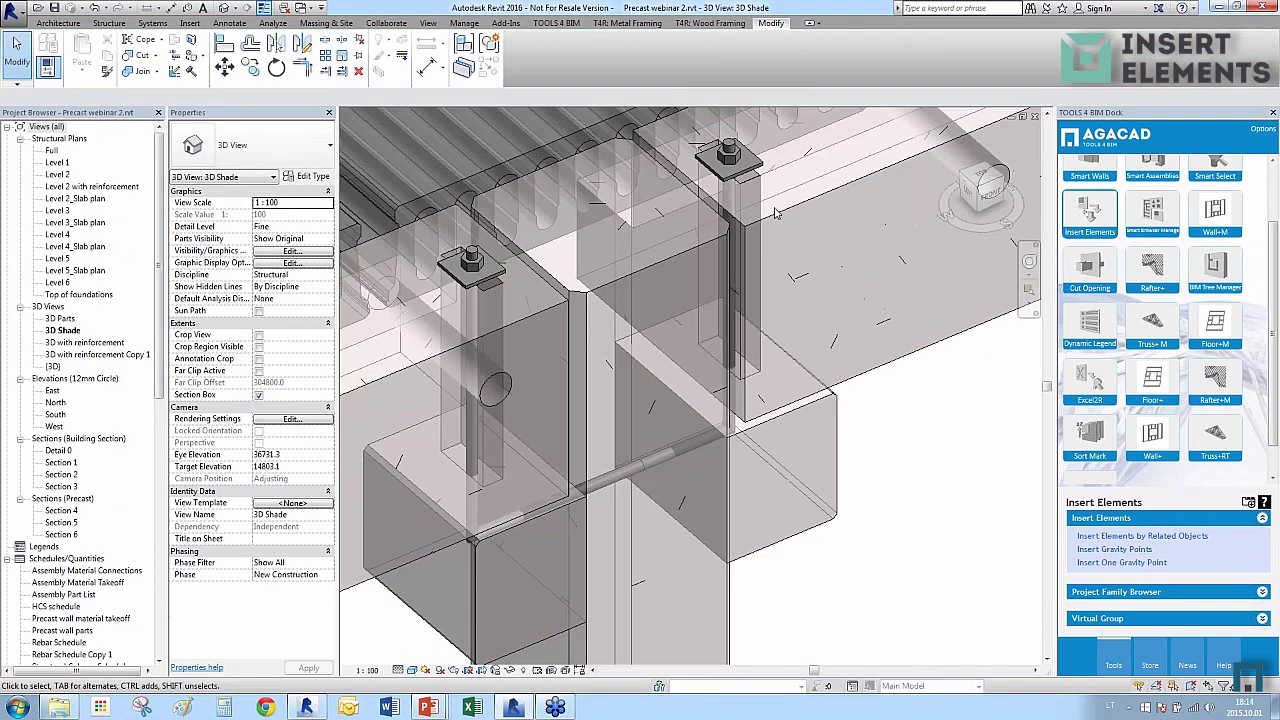
{"action": "left_click", "coordinate": [622, 285]}
{"action": "middle_click_drag", "start_coordinate": [620, 285], "coordinate": [820, 316], "text": "shift"}
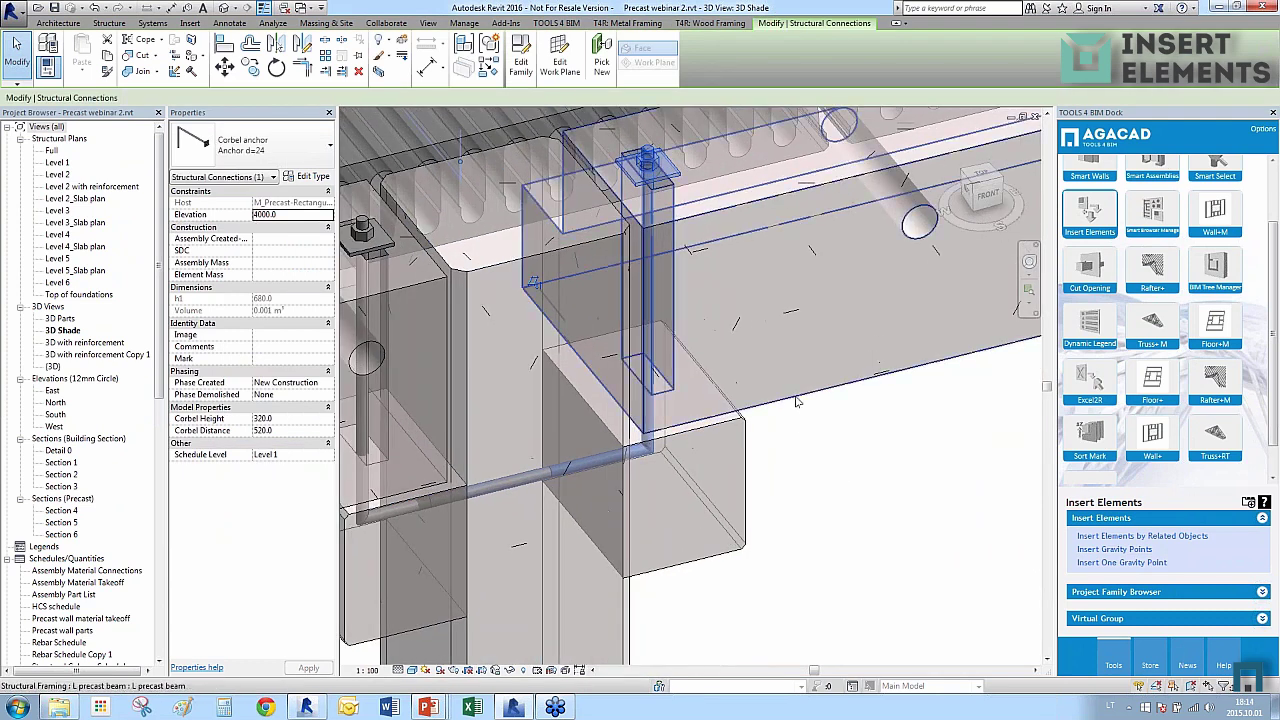
{"action": "scroll", "coordinate": [780, 410], "scroll_direction": "down", "scroll_amount": 2}
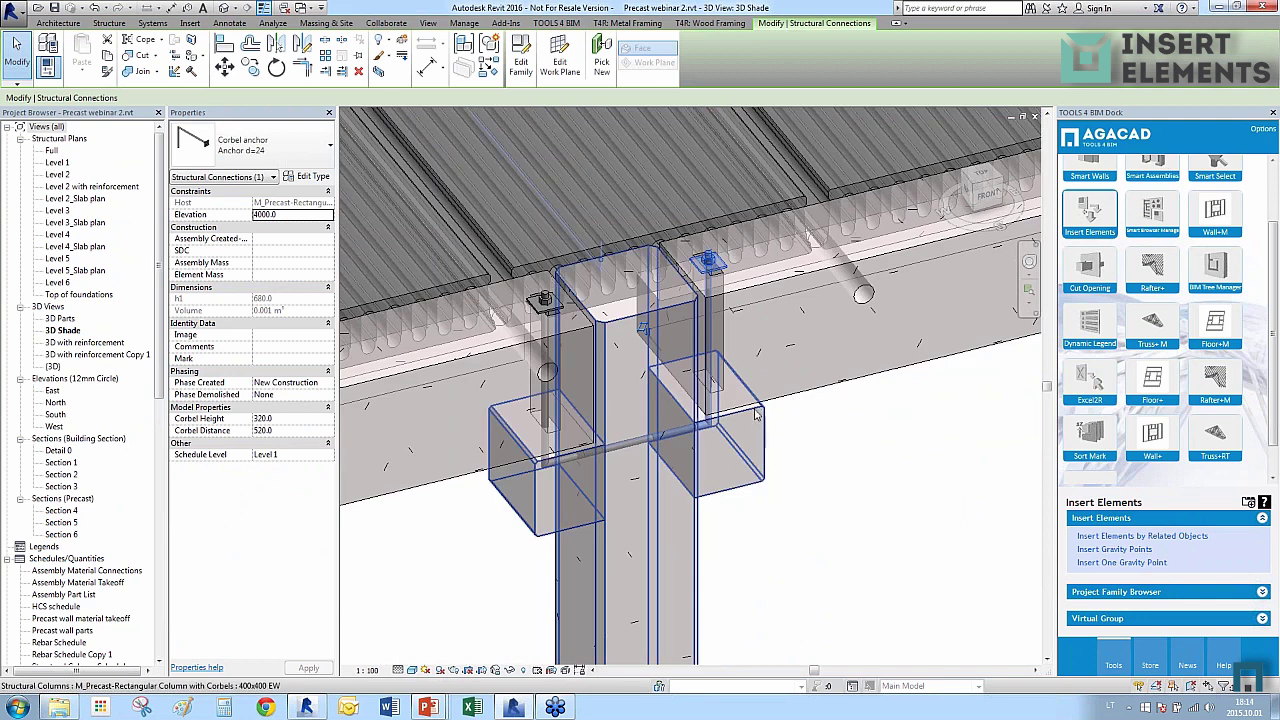
{"action": "left_click", "coordinate": [757, 414]}
{"action": "middle_click_drag", "start_coordinate": [757, 414], "coordinate": [700, 449], "text": "shift"}
{"action": "scroll", "coordinate": [699, 453], "scroll_direction": "down", "scroll_amount": 3}
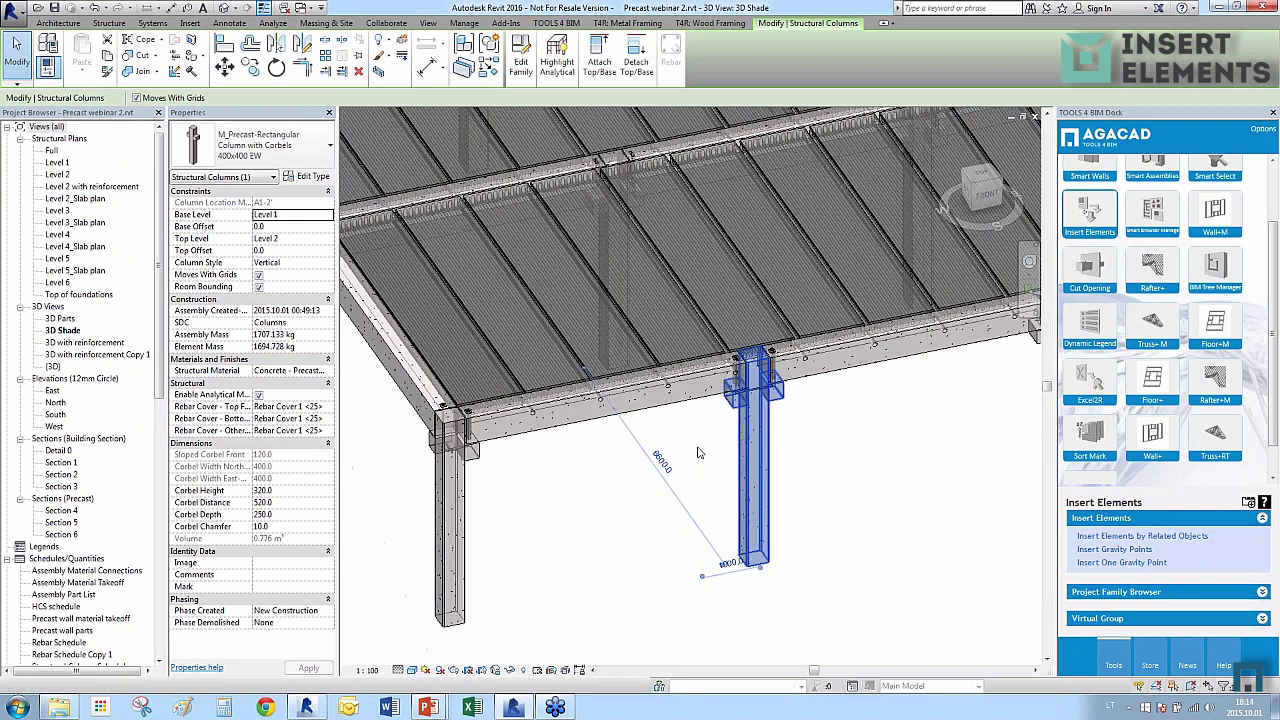
{"action": "left_click", "coordinate": [699, 453]}
Examine the corbel anchors at the annex's front corner column where the two edge beams meet.
{"action": "scroll", "coordinate": [637, 425], "scroll_direction": "up", "scroll_amount": 6}
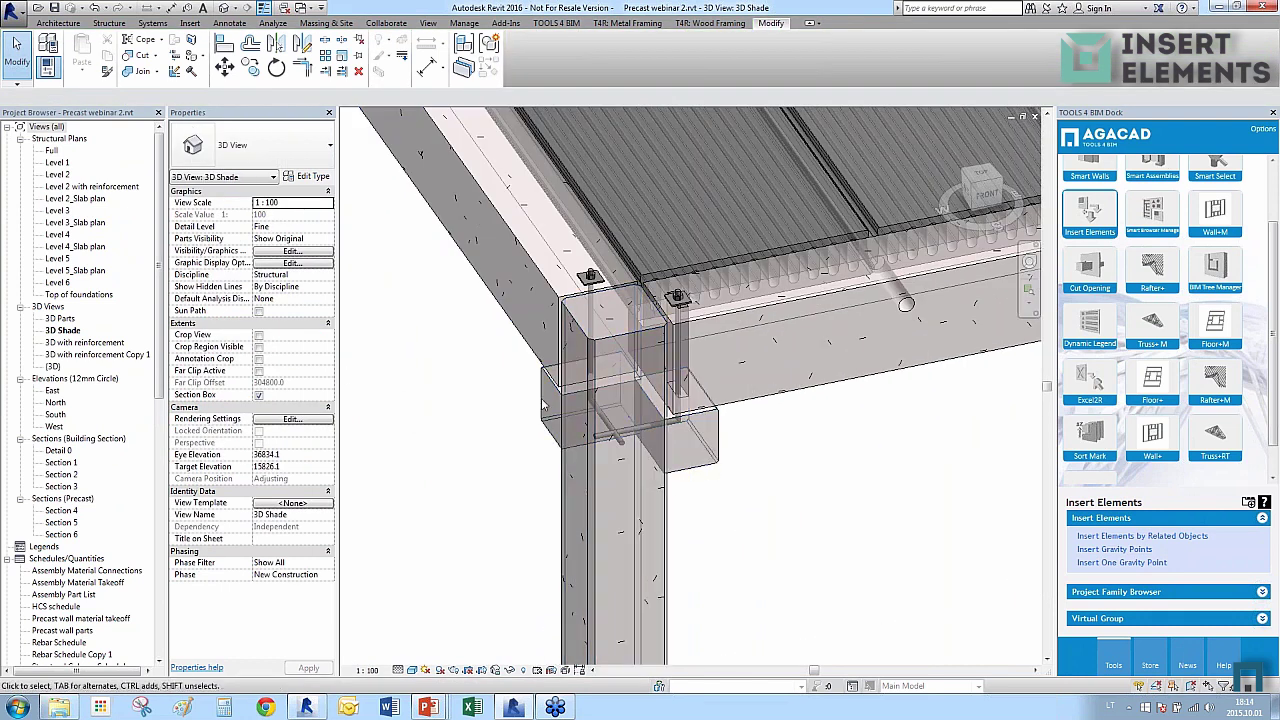
{"action": "left_click", "coordinate": [638, 430]}
{"action": "middle_click_drag", "start_coordinate": [638, 430], "coordinate": [652, 440], "text": "shift"}
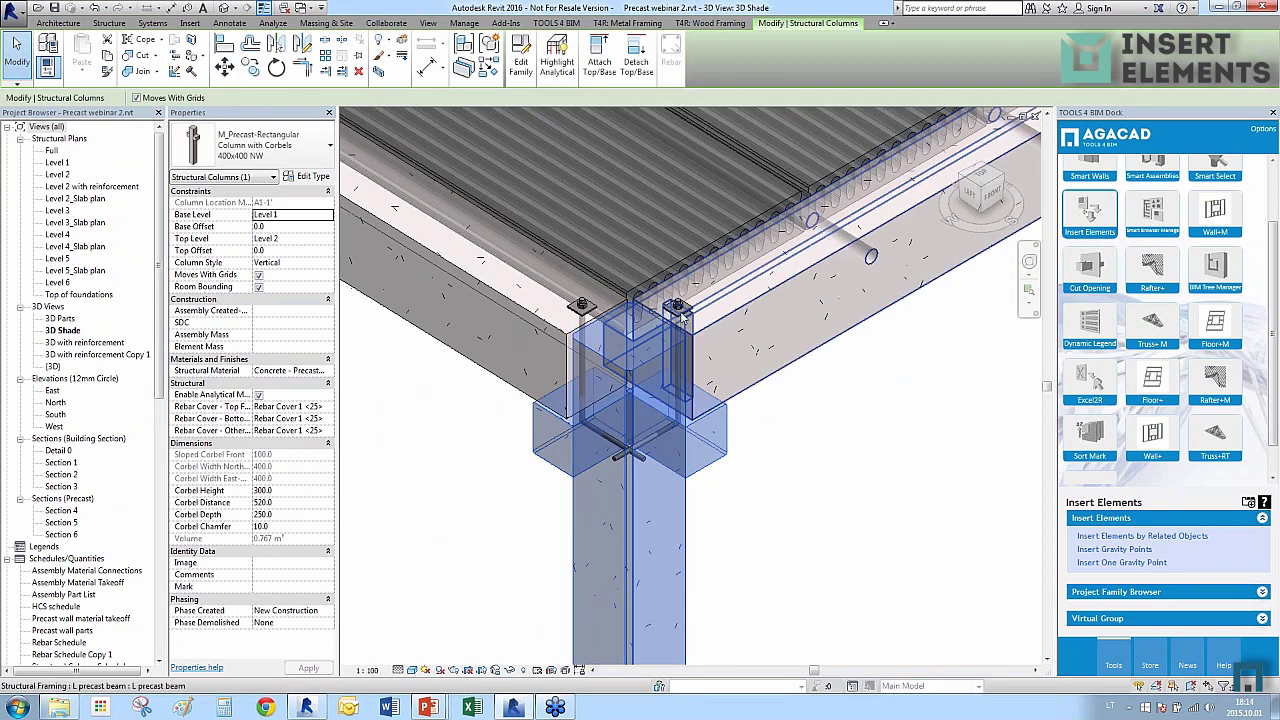
{"action": "left_click", "coordinate": [568, 317]}
{"action": "scroll", "coordinate": [568, 317], "scroll_direction": "down", "scroll_amount": 3}
{"action": "middle_click_drag", "start_coordinate": [568, 317], "coordinate": [618, 457], "text": "shift"}
{"action": "left_click", "coordinate": [613, 443]}
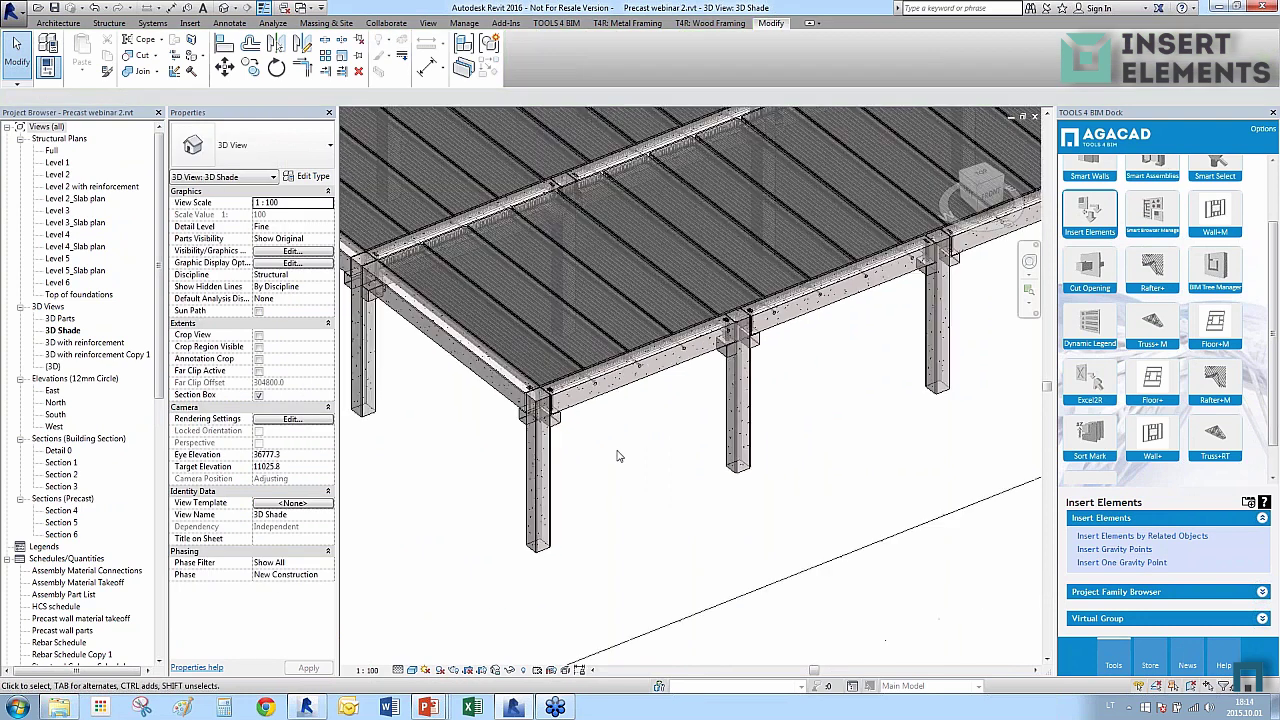
{"action": "scroll", "coordinate": [618, 457], "scroll_direction": "down", "scroll_amount": 4}
{"action": "scroll", "coordinate": [634, 449], "scroll_direction": "up", "scroll_amount": 3}
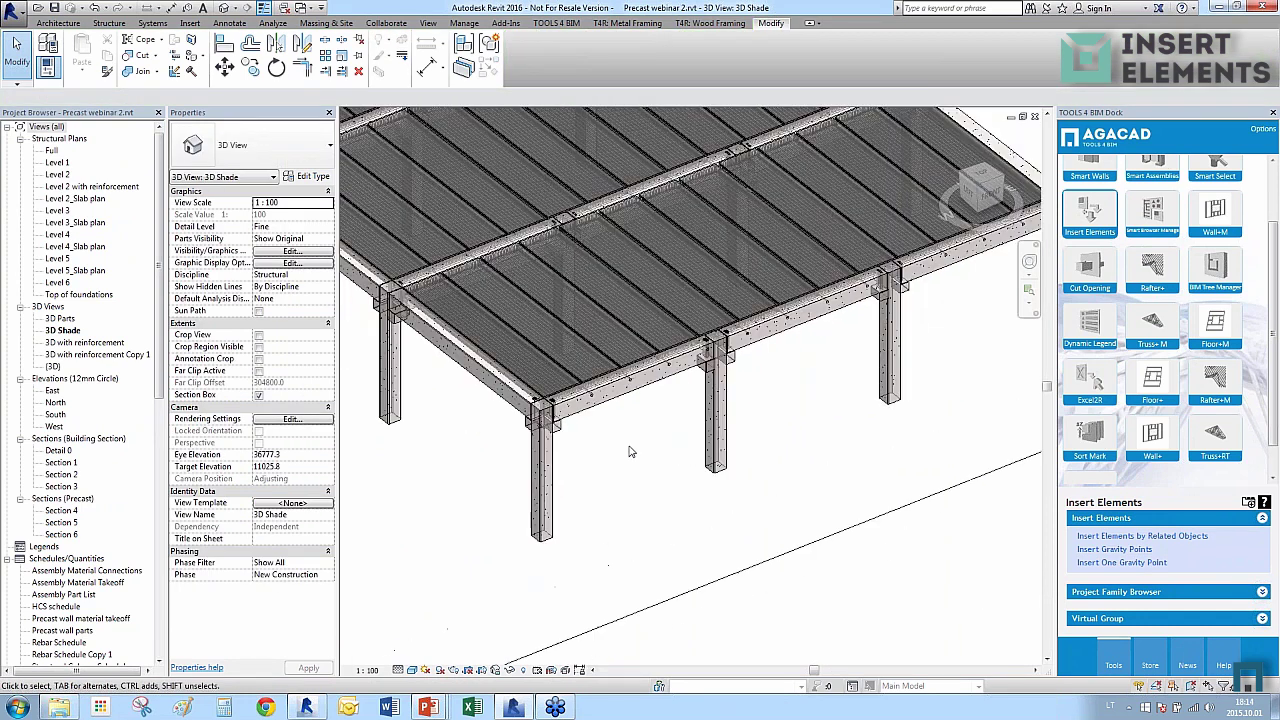
Select the three HCS 250 slabs along the annex's side edge and start Insert Elements by Related Objects.
{"action": "left_click", "coordinate": [533, 372]}
{"action": "scroll", "coordinate": [476, 414], "scroll_direction": "up", "scroll_amount": 2}
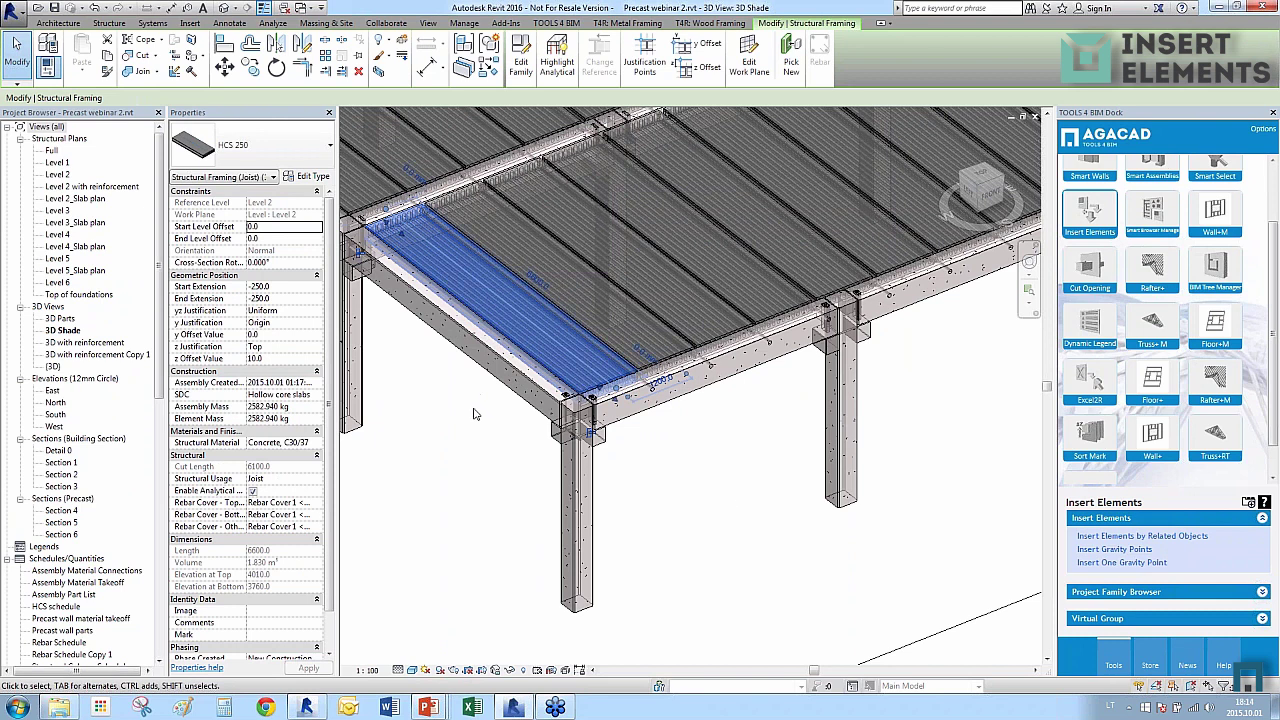
{"action": "left_click", "coordinate": [1108, 540]}
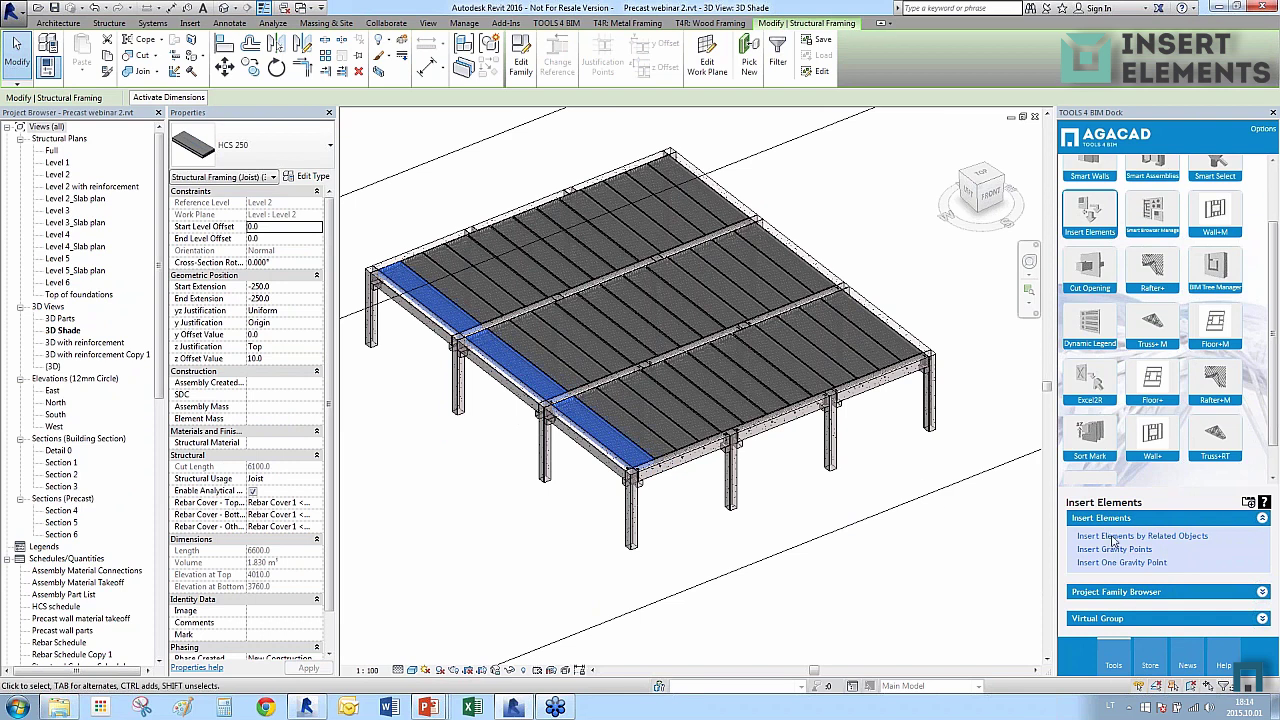
{"action": "left_click", "coordinate": [1142, 537]}
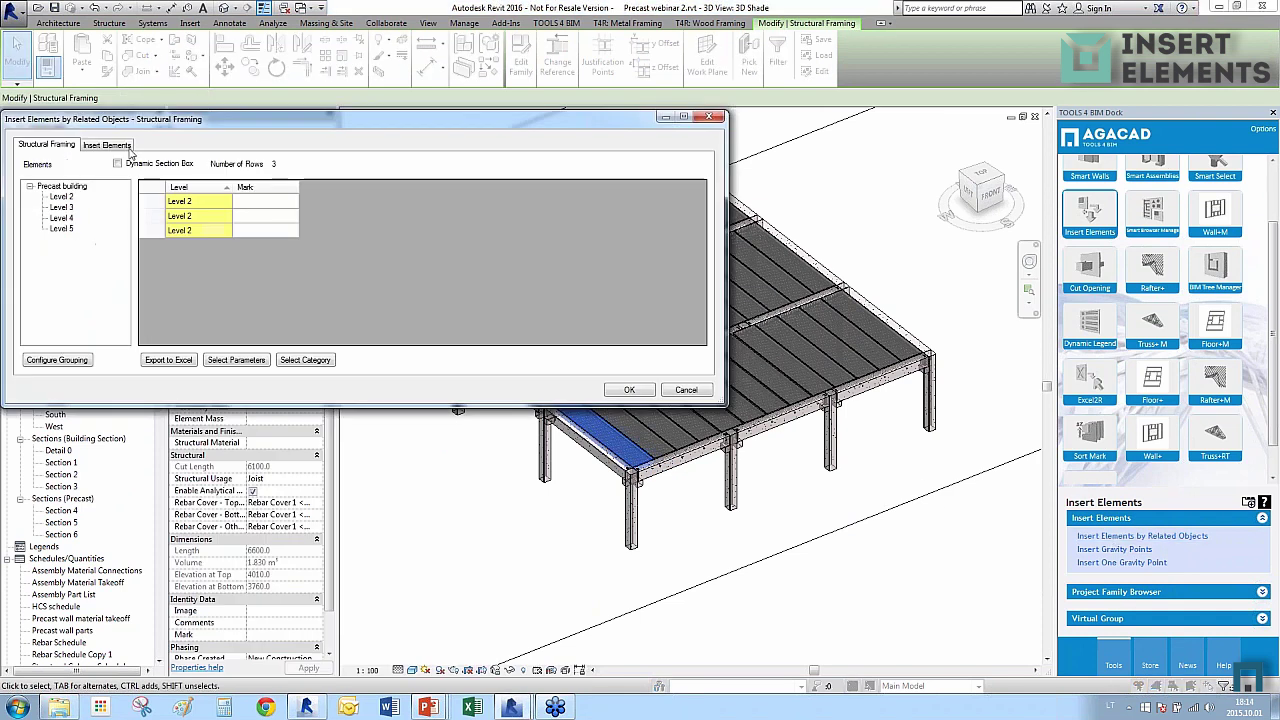
Add the Gable cut_L family, type cut, as the element to insert on the selected edge slabs.
{"action": "left_click", "coordinate": [107, 145]}
{"action": "double_click", "coordinate": [84, 195]}
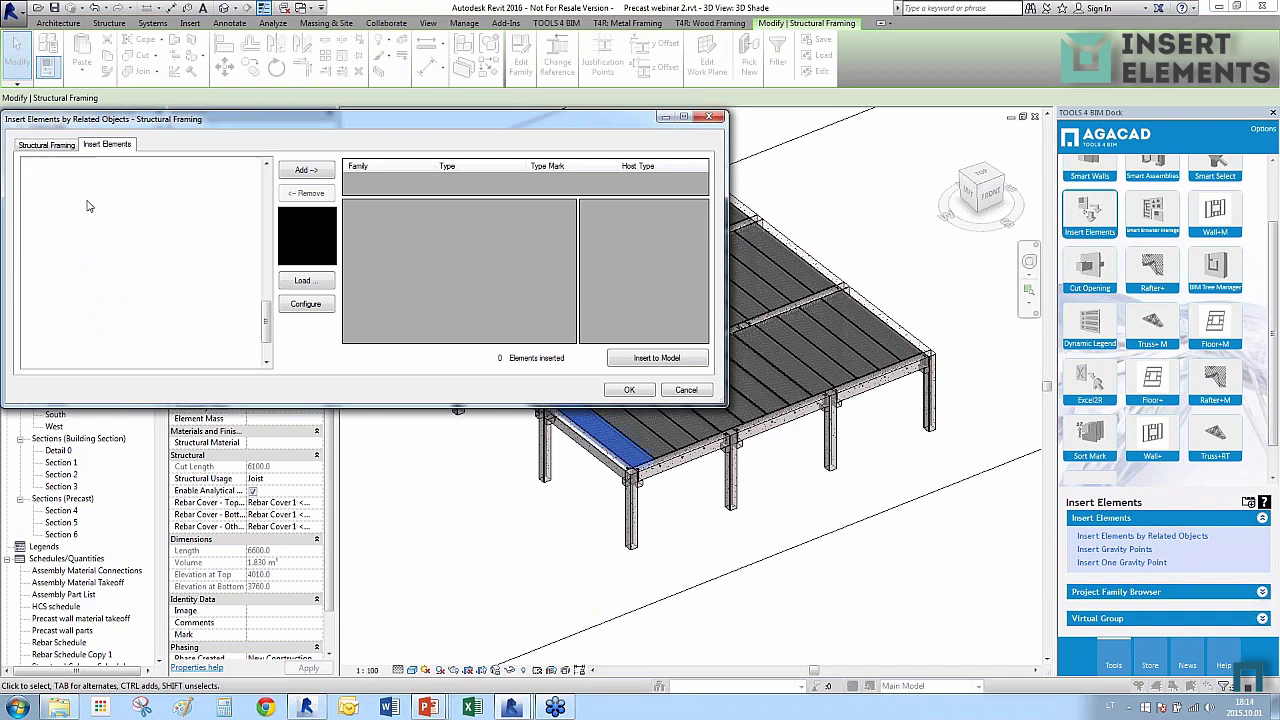
{"action": "scroll", "coordinate": [88, 220], "scroll_direction": "down", "scroll_amount": 5}
{"action": "scroll", "coordinate": [91, 236], "scroll_direction": "up", "scroll_amount": 3}
{"action": "scroll", "coordinate": [91, 236], "scroll_direction": "up", "scroll_amount": 10}
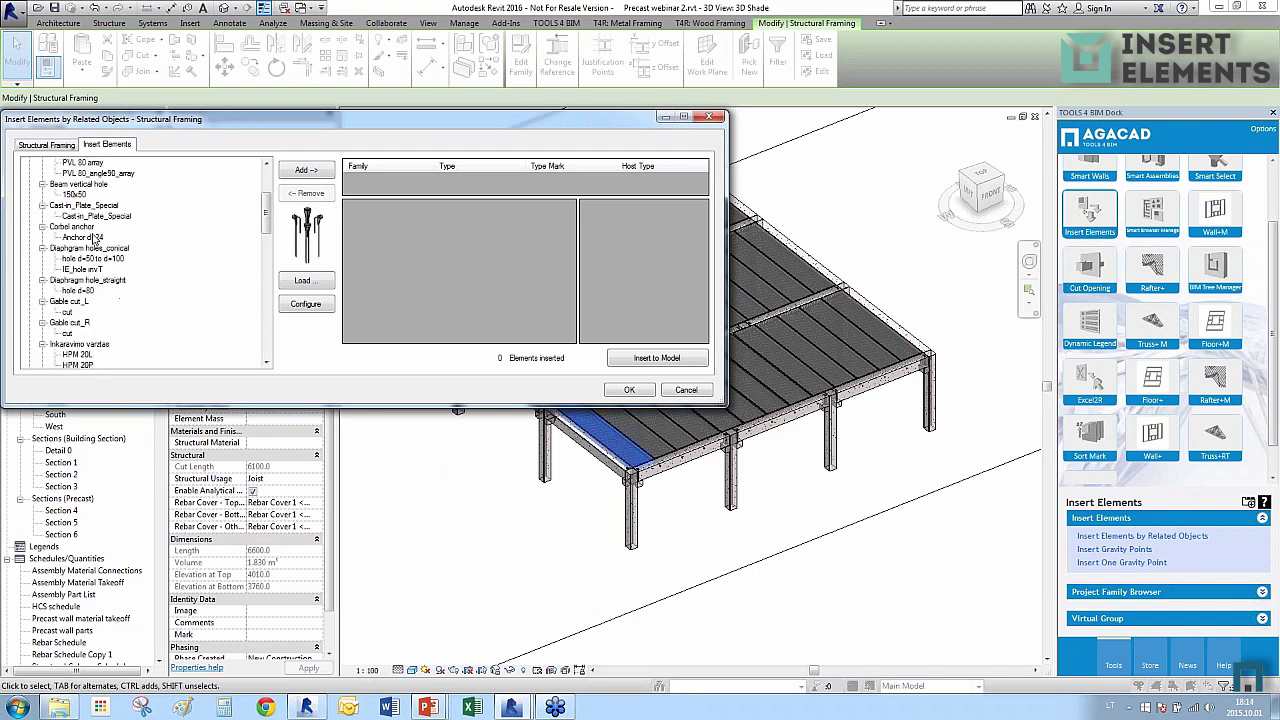
{"action": "left_click", "coordinate": [92, 322]}
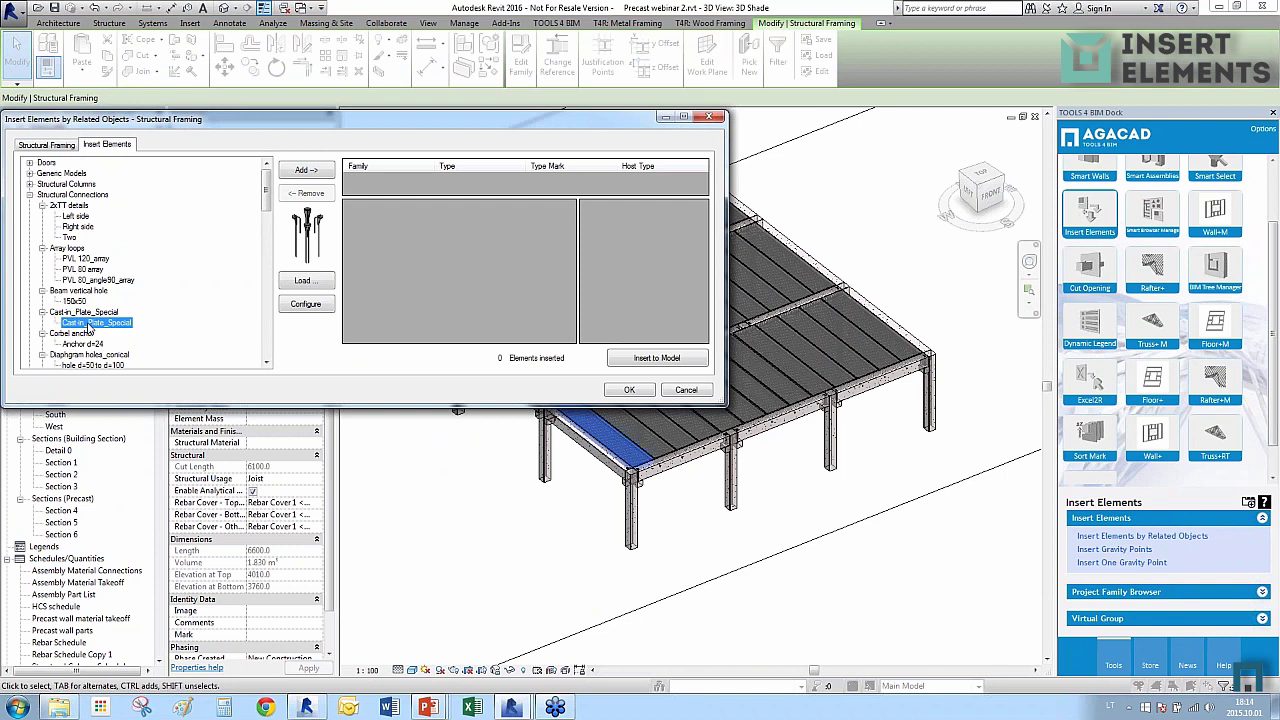
{"action": "scroll", "coordinate": [101, 326], "scroll_direction": "down", "scroll_amount": 3}
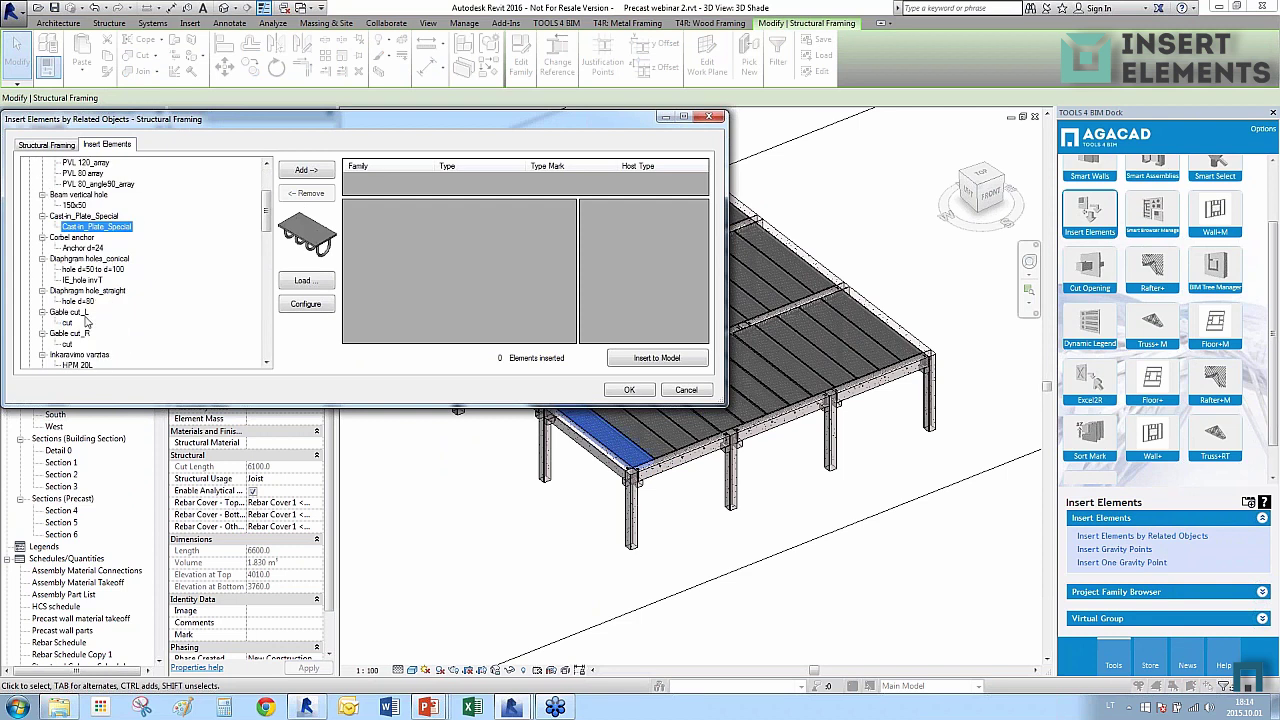
{"action": "left_click", "coordinate": [70, 324]}
{"action": "left_click", "coordinate": [306, 170]}
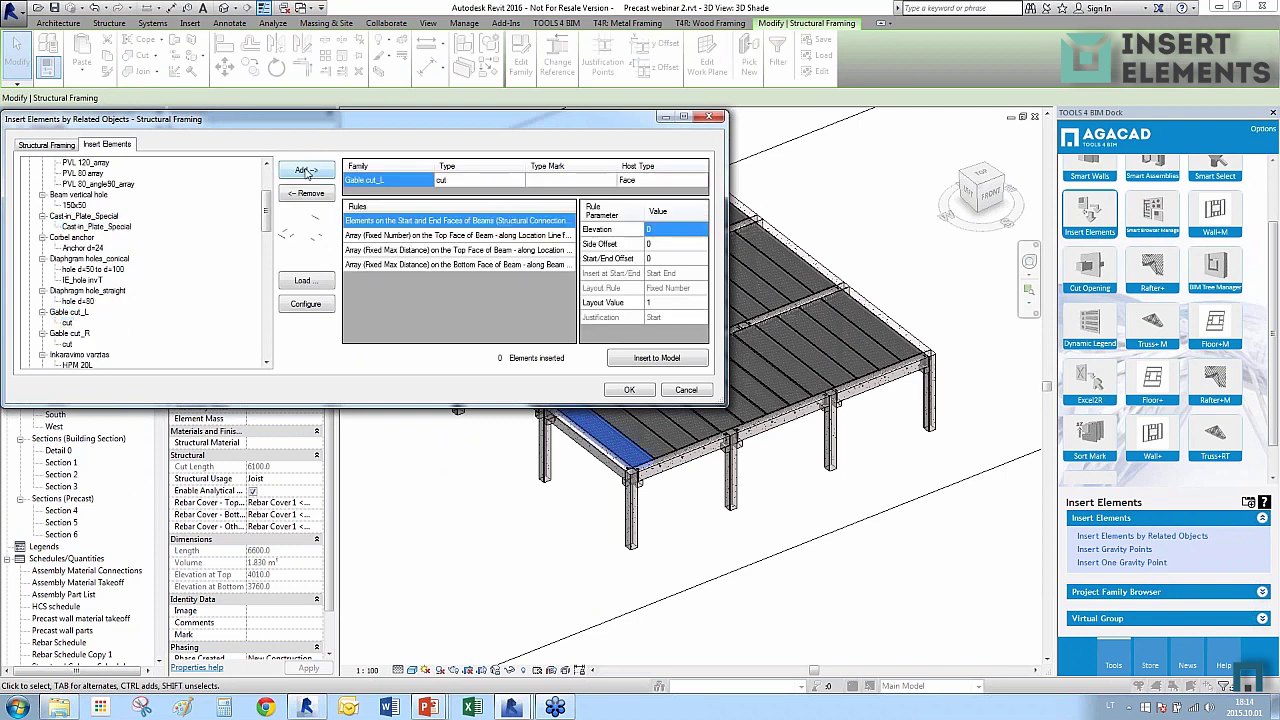
Insert the gable cuts with the Array (Fixed Max Distance) on the Top Face of Beam rule, setting intersection family and connection type to (none).
{"action": "left_click", "coordinate": [466, 237]}
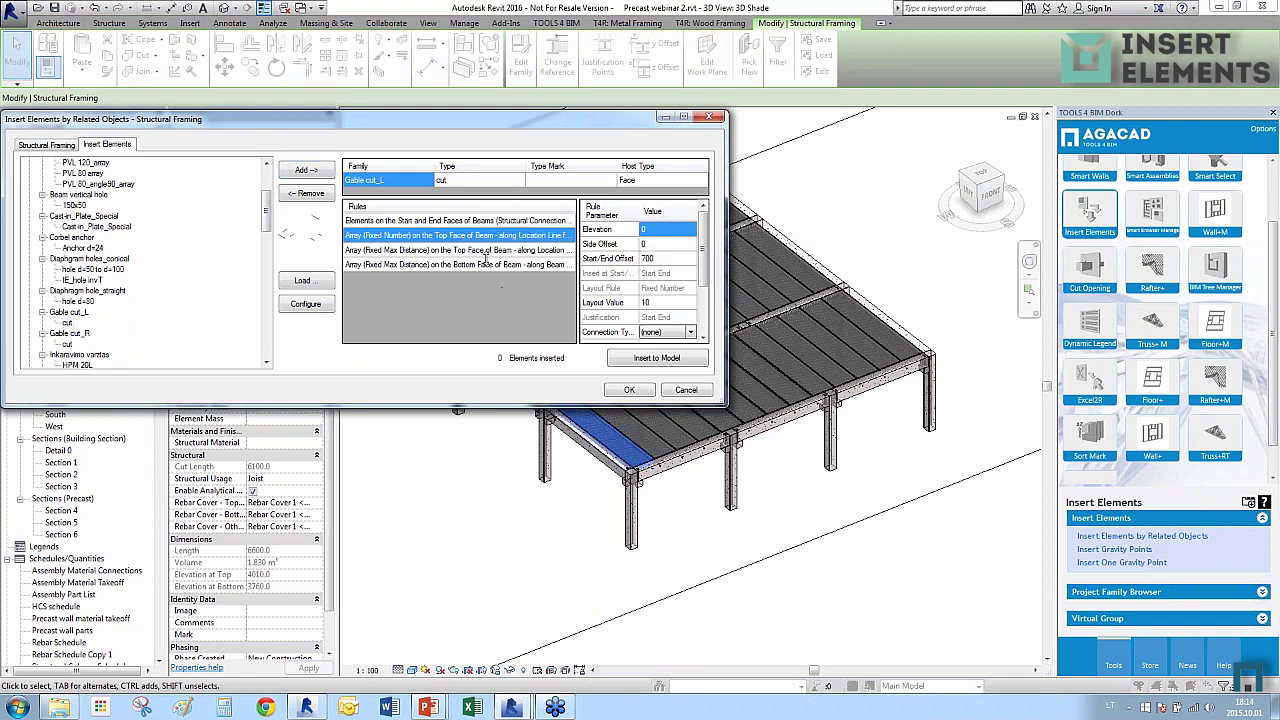
{"action": "left_click", "coordinate": [485, 251]}
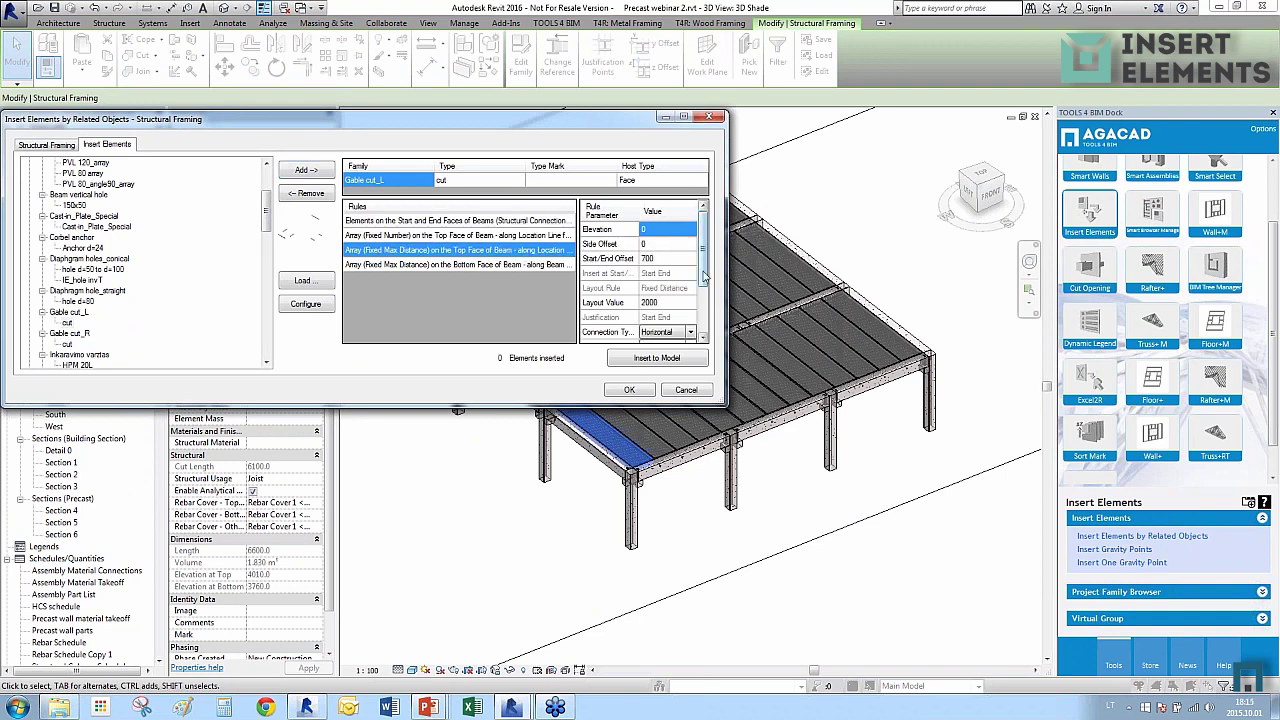
{"action": "scroll", "coordinate": [705, 277], "scroll_direction": "down", "scroll_amount": 5}
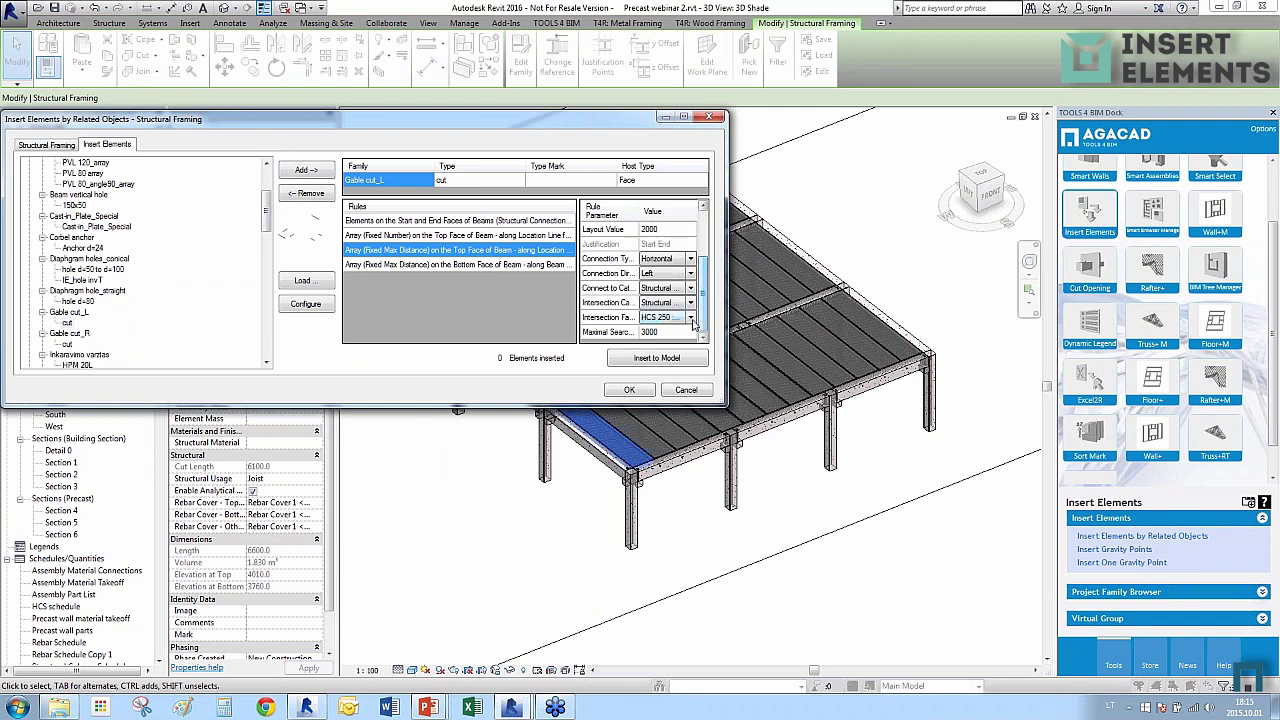
{"action": "left_click", "coordinate": [691, 318]}
{"action": "left_click", "coordinate": [660, 331]}
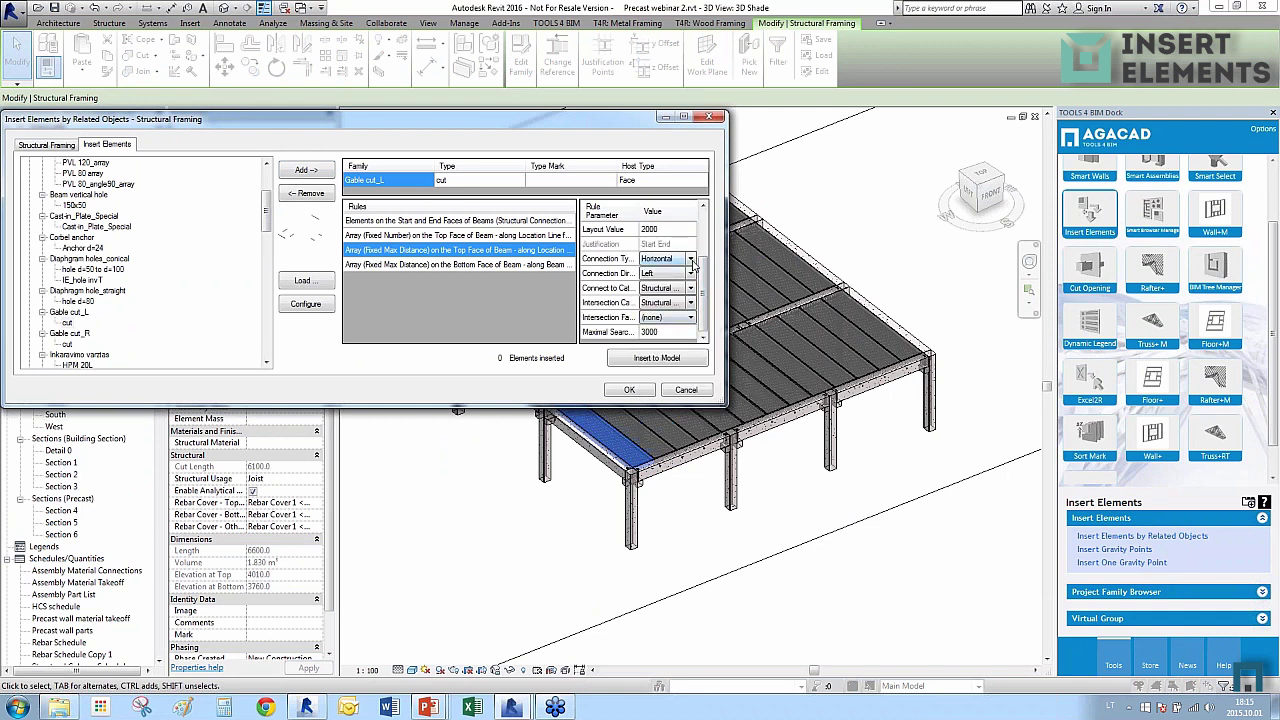
{"action": "left_click", "coordinate": [691, 260]}
{"action": "left_click", "coordinate": [660, 272]}
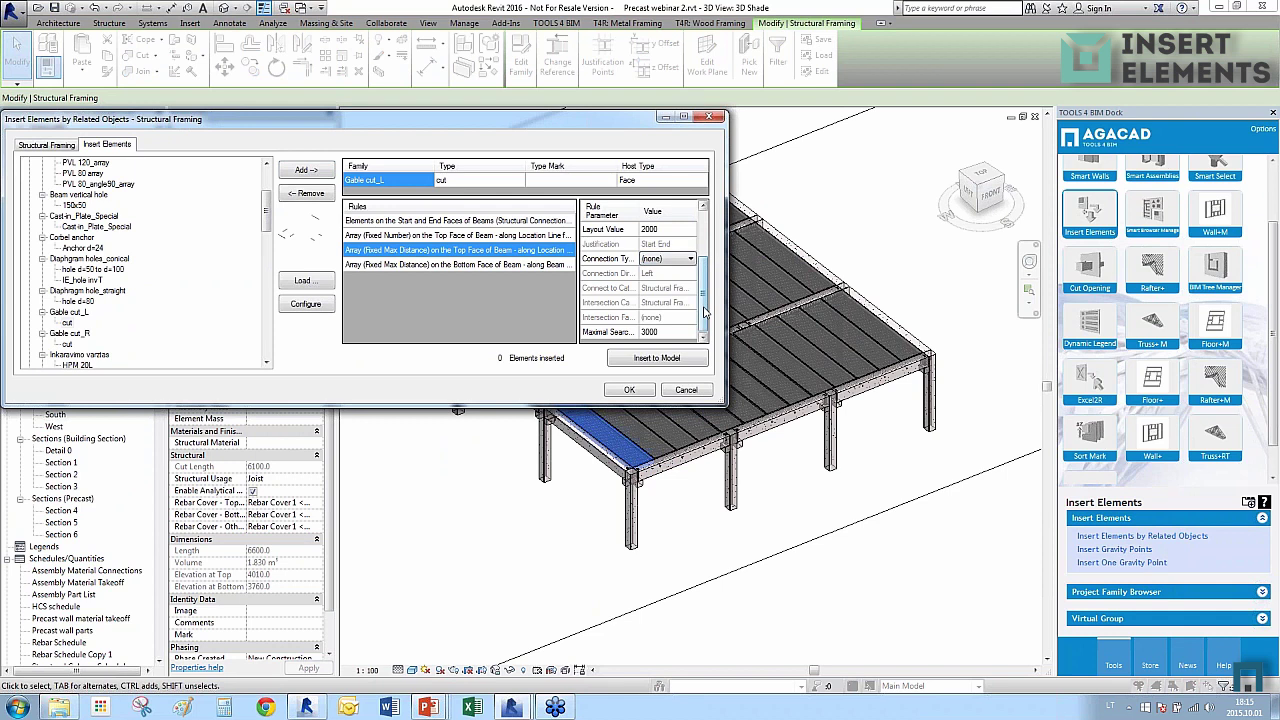
{"action": "scroll", "coordinate": [705, 313], "scroll_direction": "up", "scroll_amount": 5}
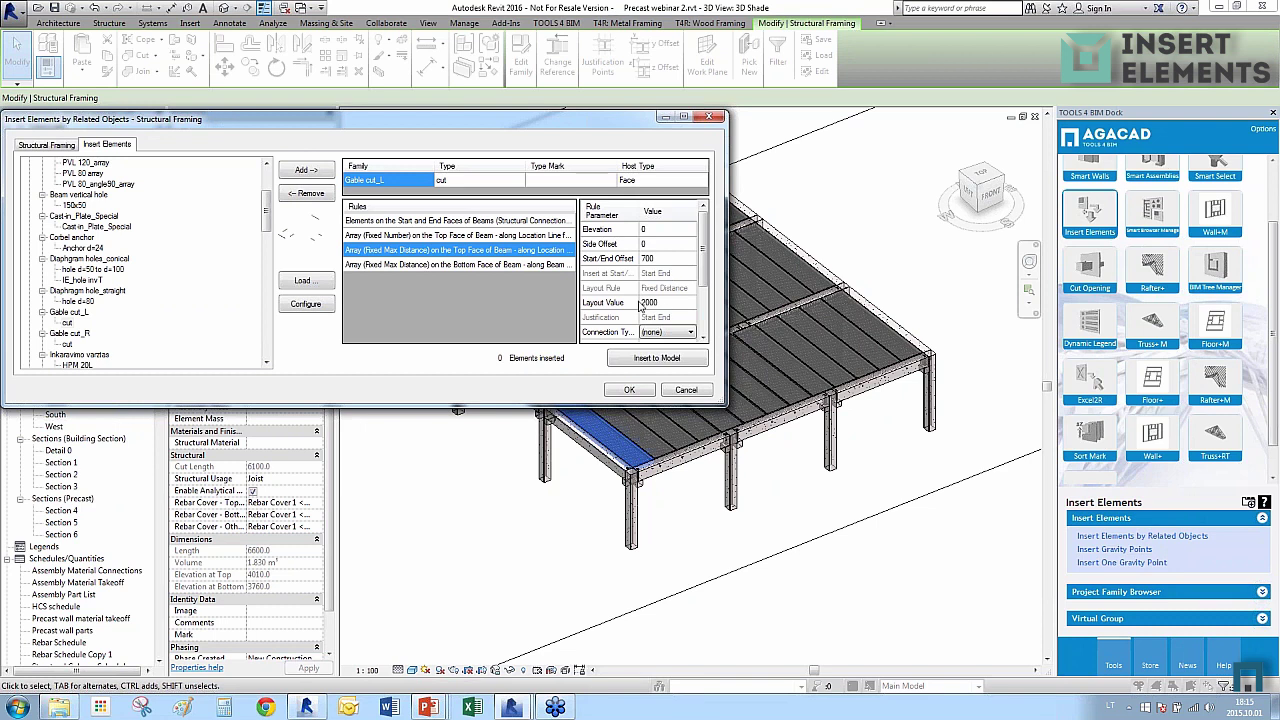
{"action": "left_click", "coordinate": [664, 359]}
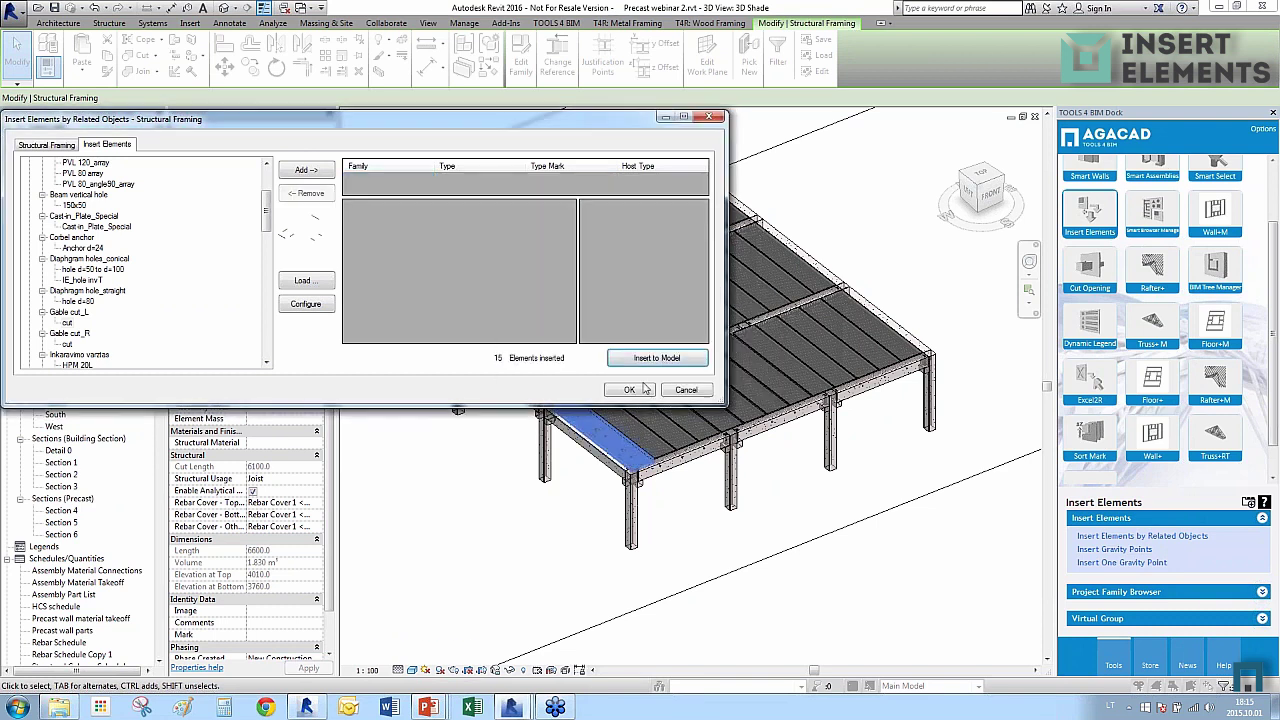
{"action": "left_click", "coordinate": [629, 389]}
Inspect the inserted gable cuts on the annex's front edge slab in the 3D Shade view, checking one cut's properties.
{"action": "scroll", "coordinate": [630, 475], "scroll_direction": "up", "scroll_amount": 5}
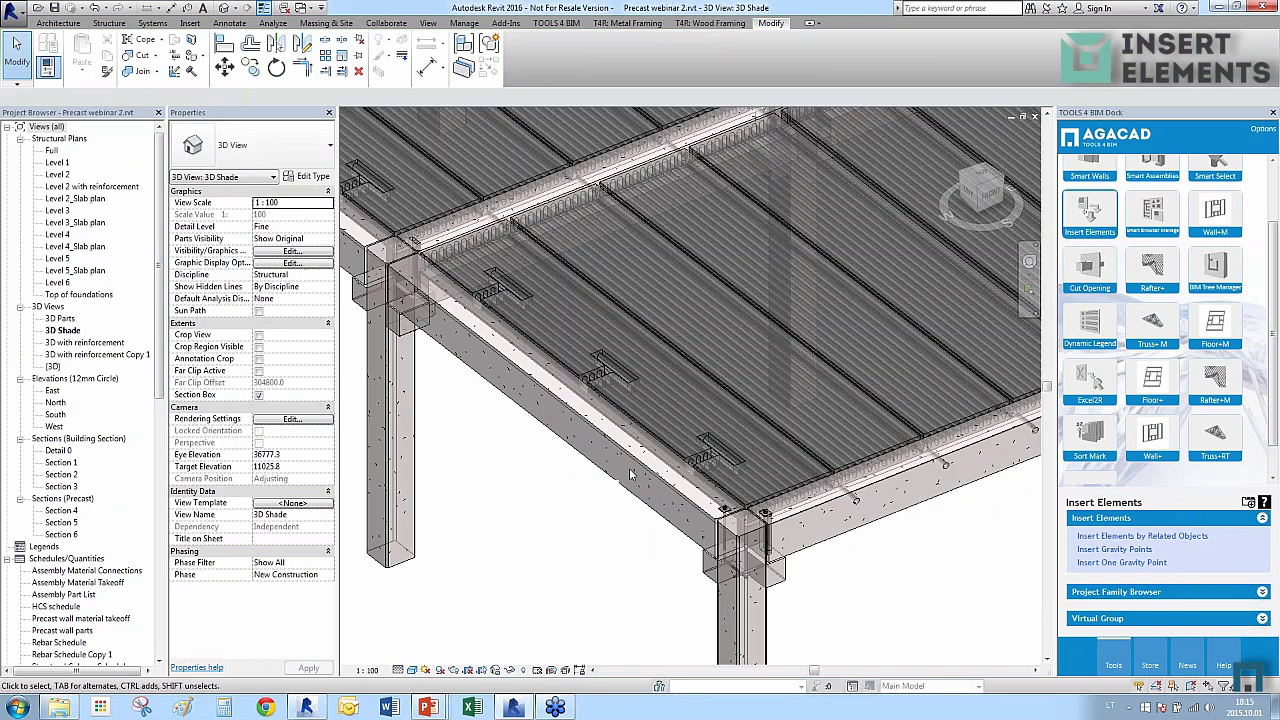
{"action": "scroll", "coordinate": [643, 466], "scroll_direction": "up", "scroll_amount": 3}
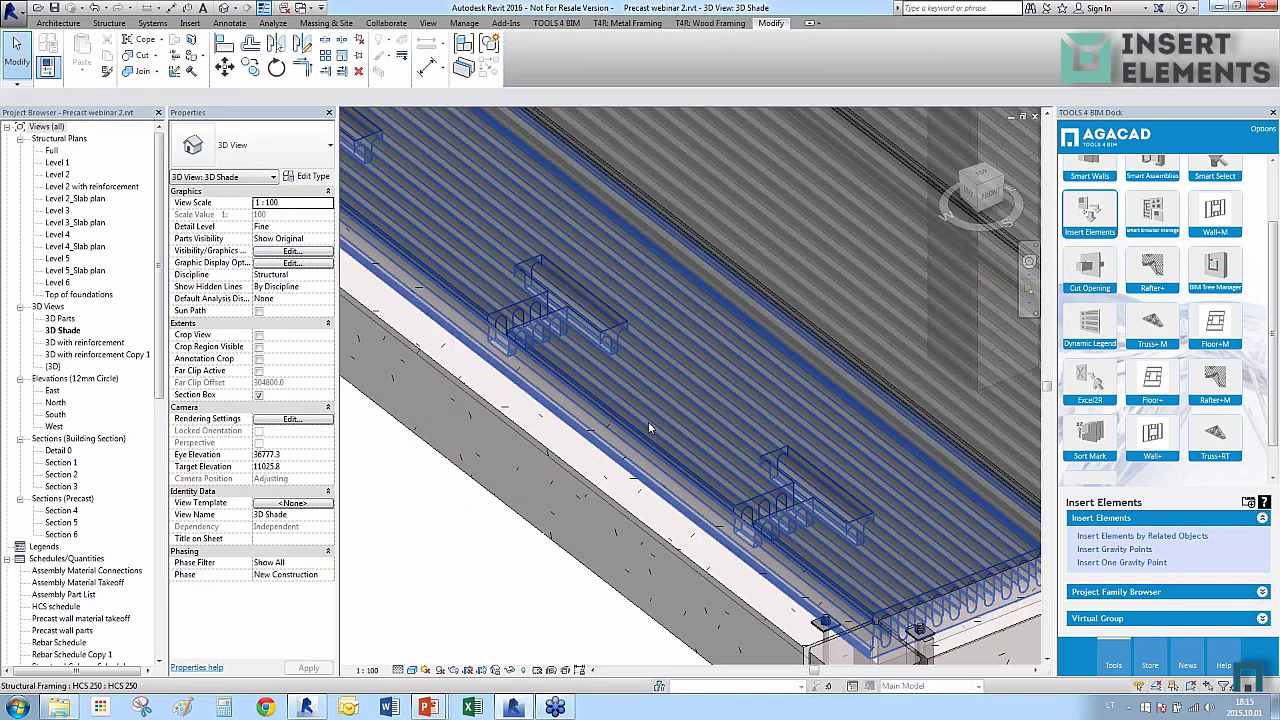
{"action": "left_click", "coordinate": [603, 333]}
{"action": "scroll", "coordinate": [603, 333], "scroll_direction": "down", "scroll_amount": 2}
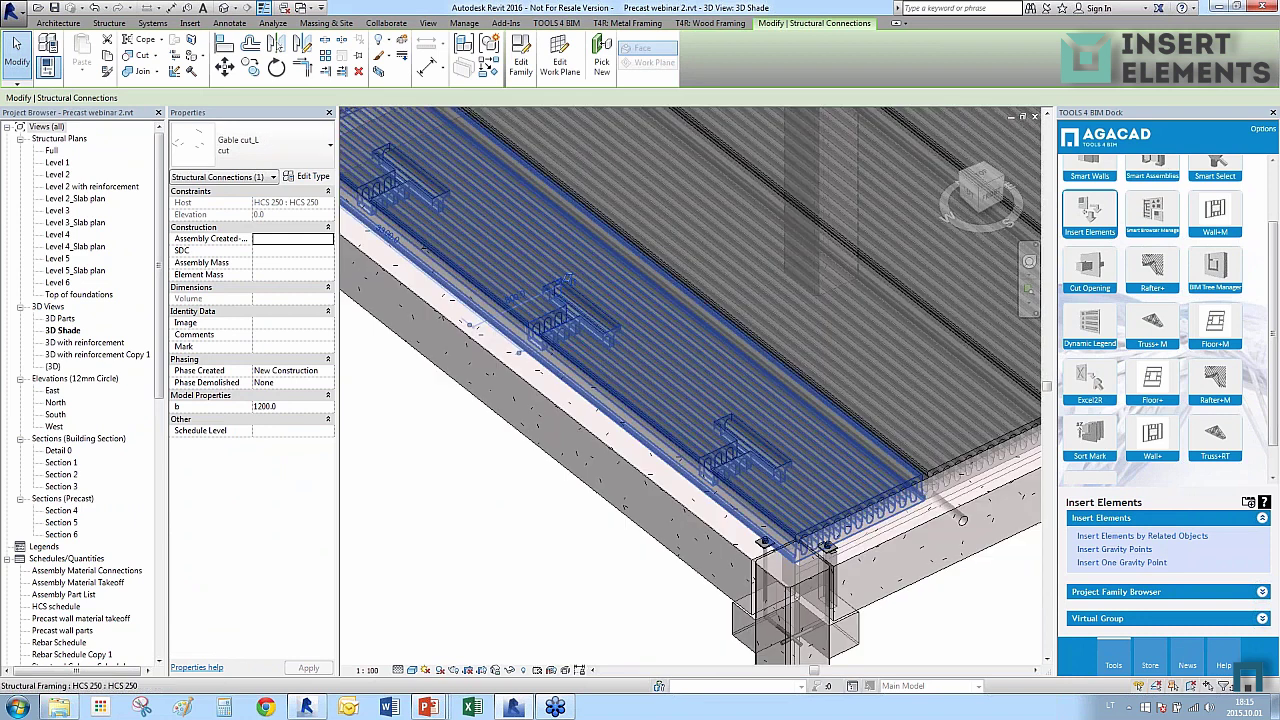
{"action": "key", "text": "Escape"}
Open the default {3D} view and examine how the gable cuts run along the annex's side edge slabs.
{"action": "double_click", "coordinate": [53, 366]}
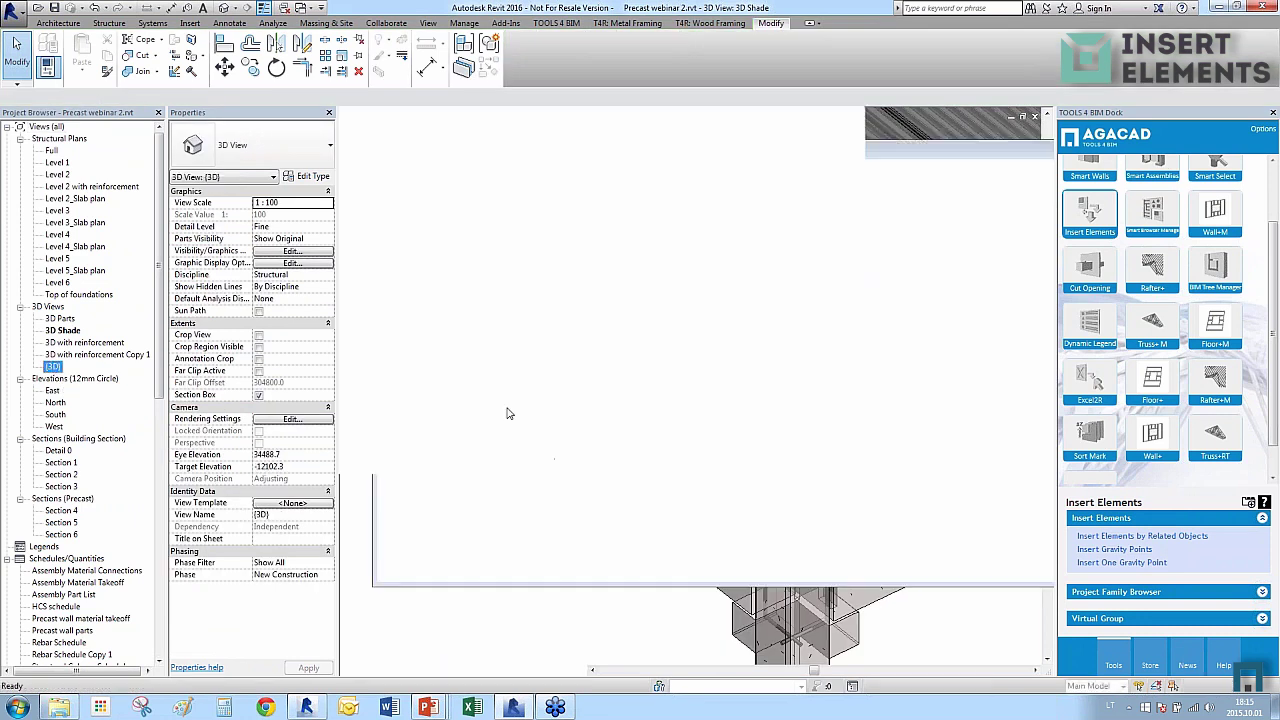
{"action": "scroll", "coordinate": [606, 523], "scroll_direction": "up", "scroll_amount": 6}
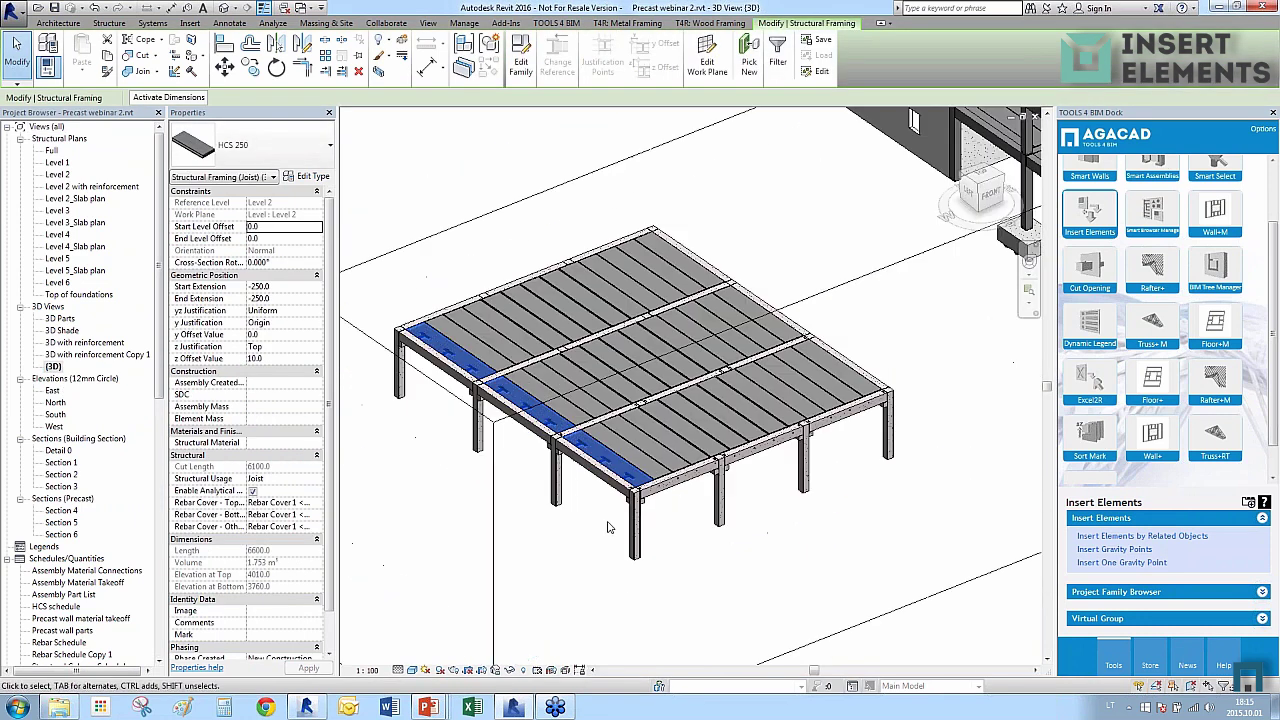
{"action": "key", "text": "Escape"}
{"action": "left_click", "coordinate": [768, 440]}
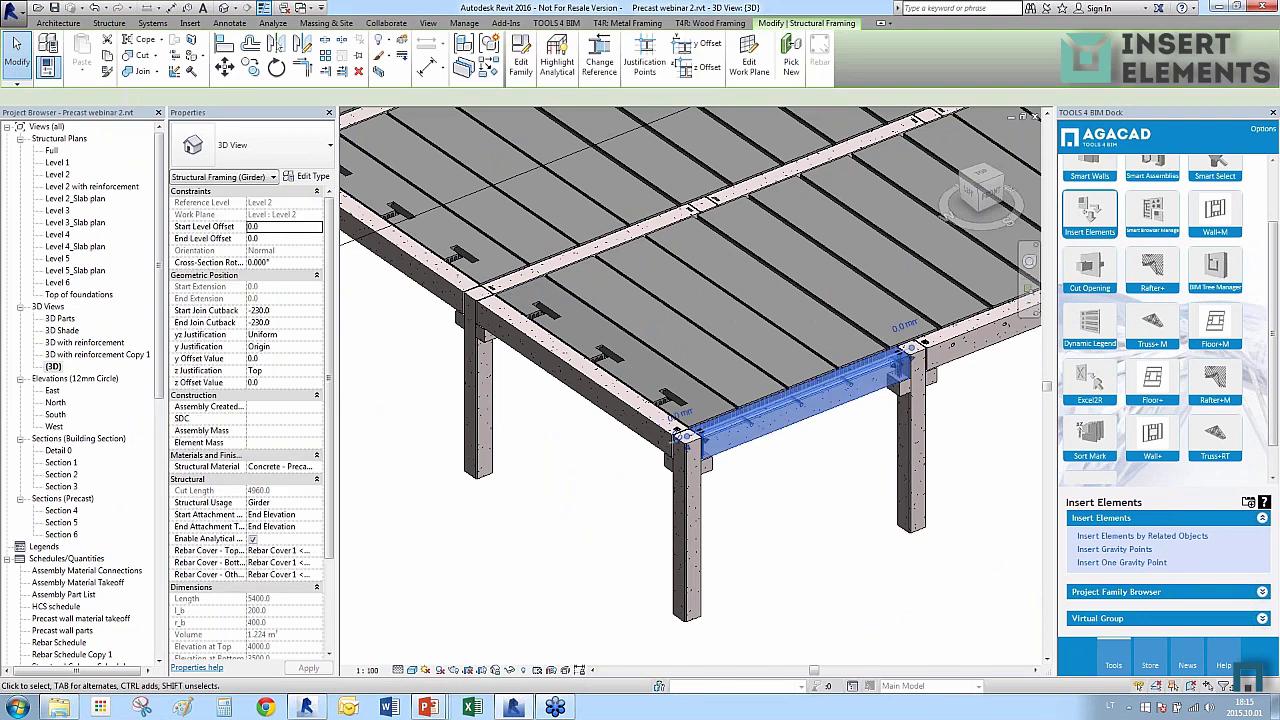
{"action": "middle_click_drag", "start_coordinate": [768, 440], "coordinate": [700, 410], "text": "shift"}
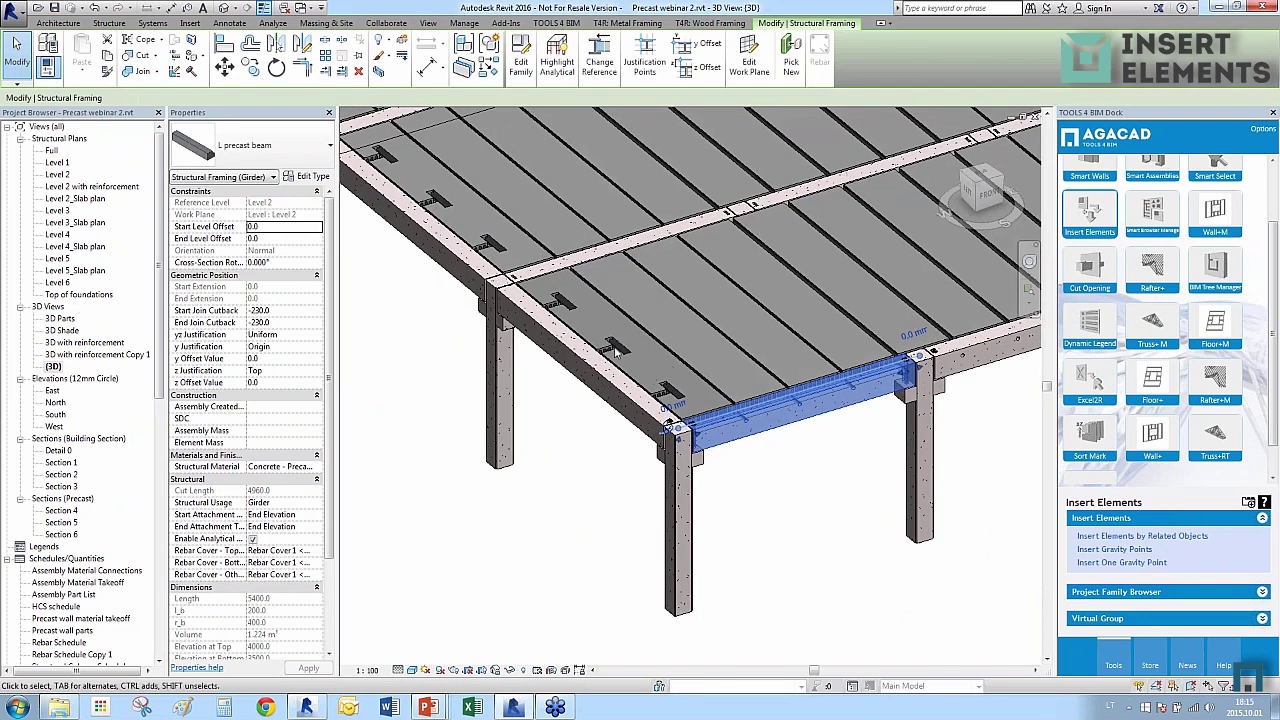
{"action": "scroll", "coordinate": [650, 370], "scroll_direction": "up", "scroll_amount": 5}
{"action": "scroll", "coordinate": [642, 374], "scroll_direction": "down", "scroll_amount": 5}
{"action": "scroll", "coordinate": [572, 398], "scroll_direction": "down", "scroll_amount": 5}
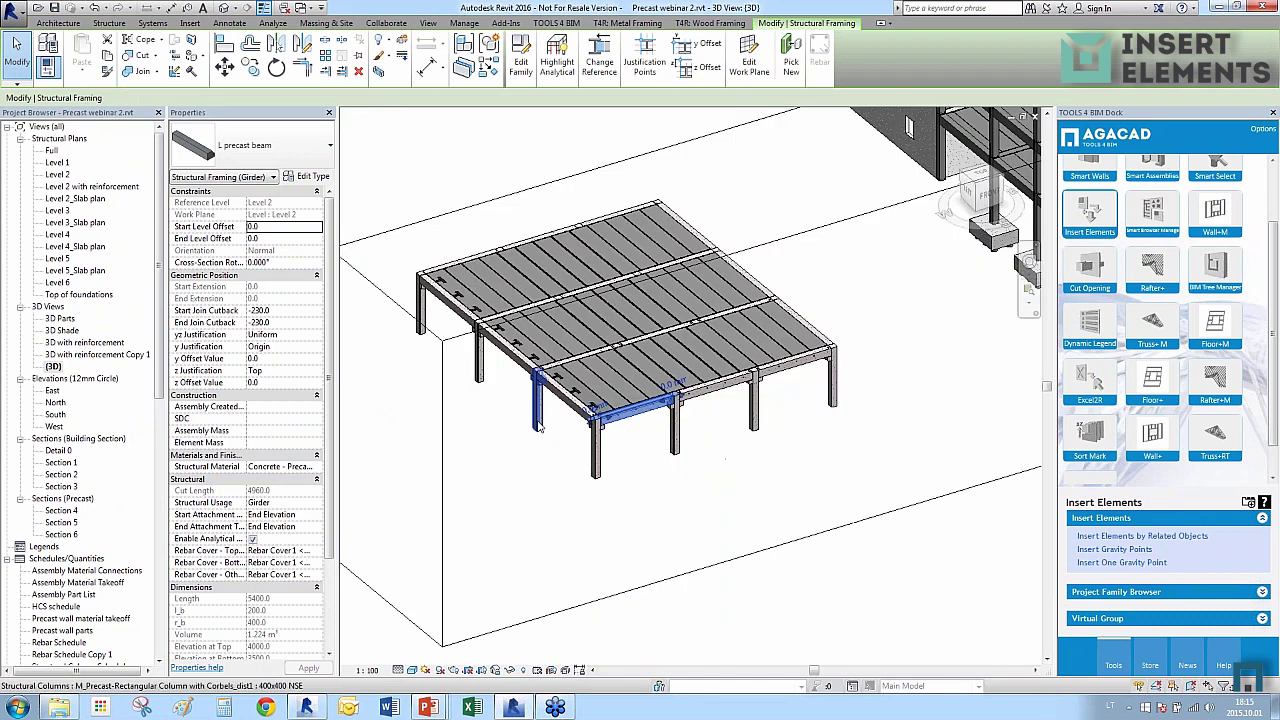
{"action": "scroll", "coordinate": [559, 435], "scroll_direction": "down", "scroll_amount": 3}
{"action": "scroll", "coordinate": [559, 435], "scroll_direction": "up", "scroll_amount": 1}
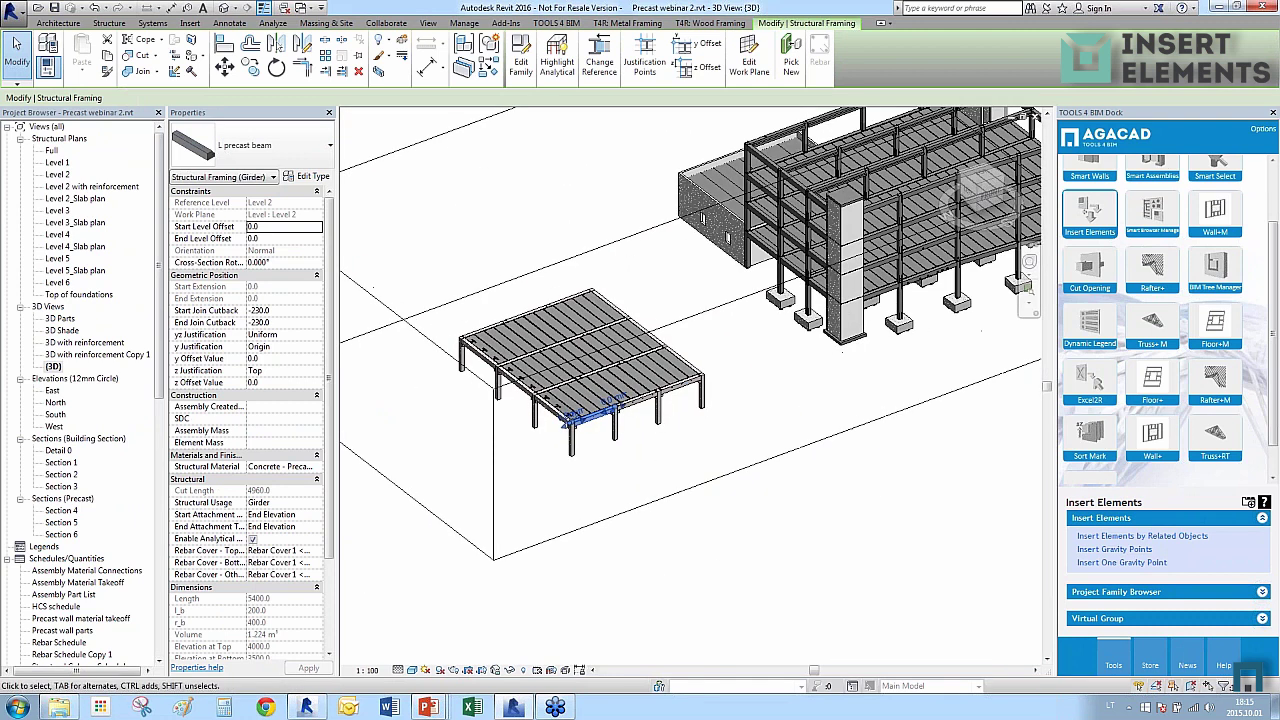
{"action": "key", "text": "Escape"}
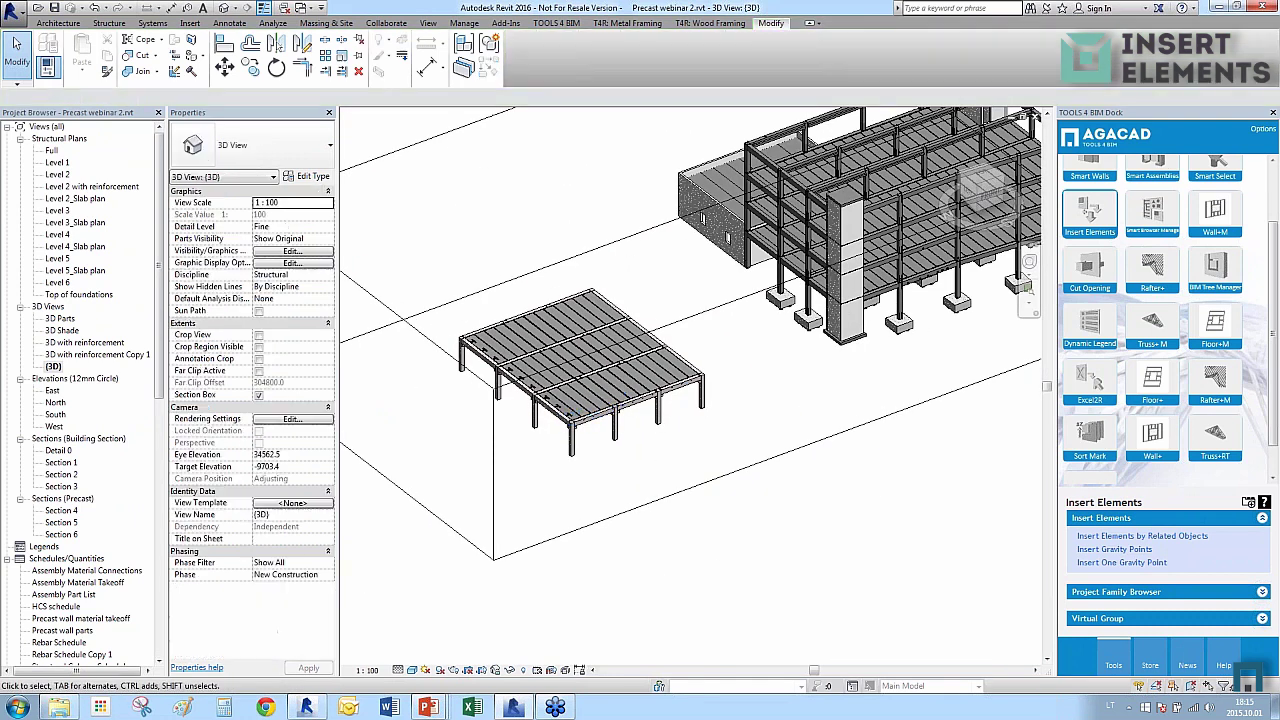
In the Level 2 plan, select the five middle double tees between grids C and D and start Insert Elements by Related Objects.
{"action": "double_click", "coordinate": [57, 174]}
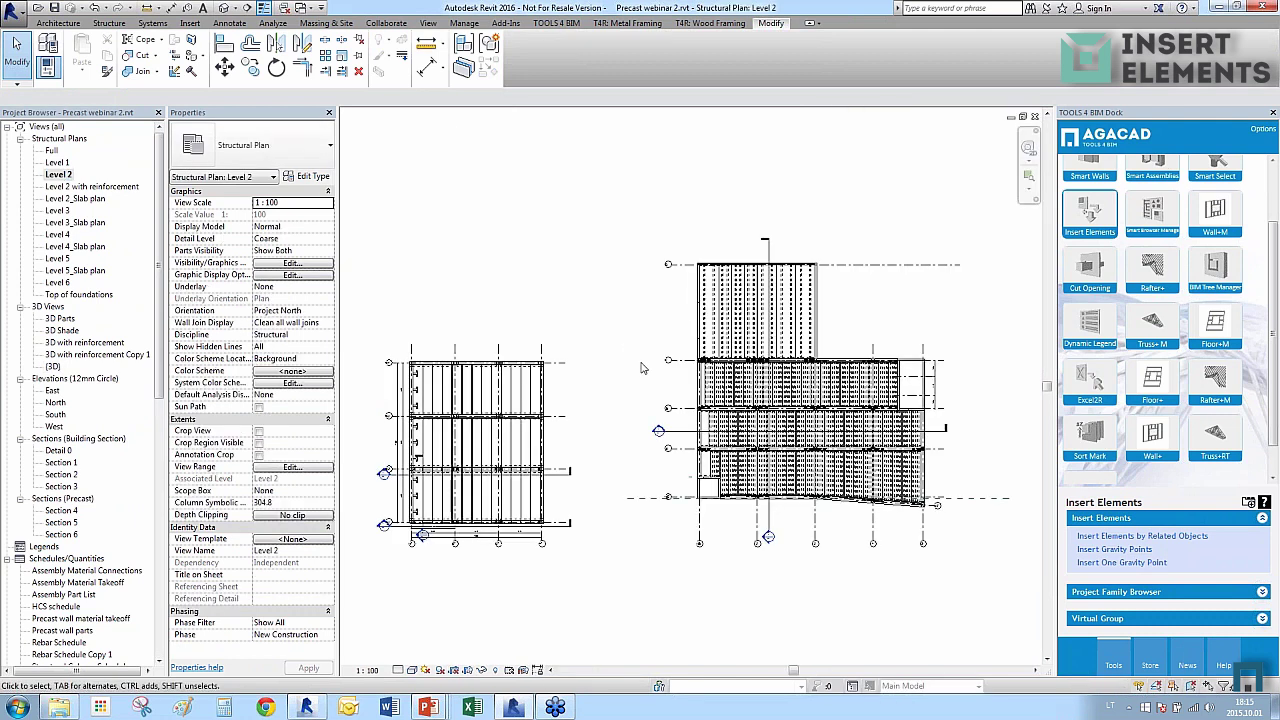
{"action": "scroll", "coordinate": [865, 297], "scroll_direction": "up", "scroll_amount": 5}
{"action": "scroll", "coordinate": [886, 349], "scroll_direction": "down", "scroll_amount": 1}
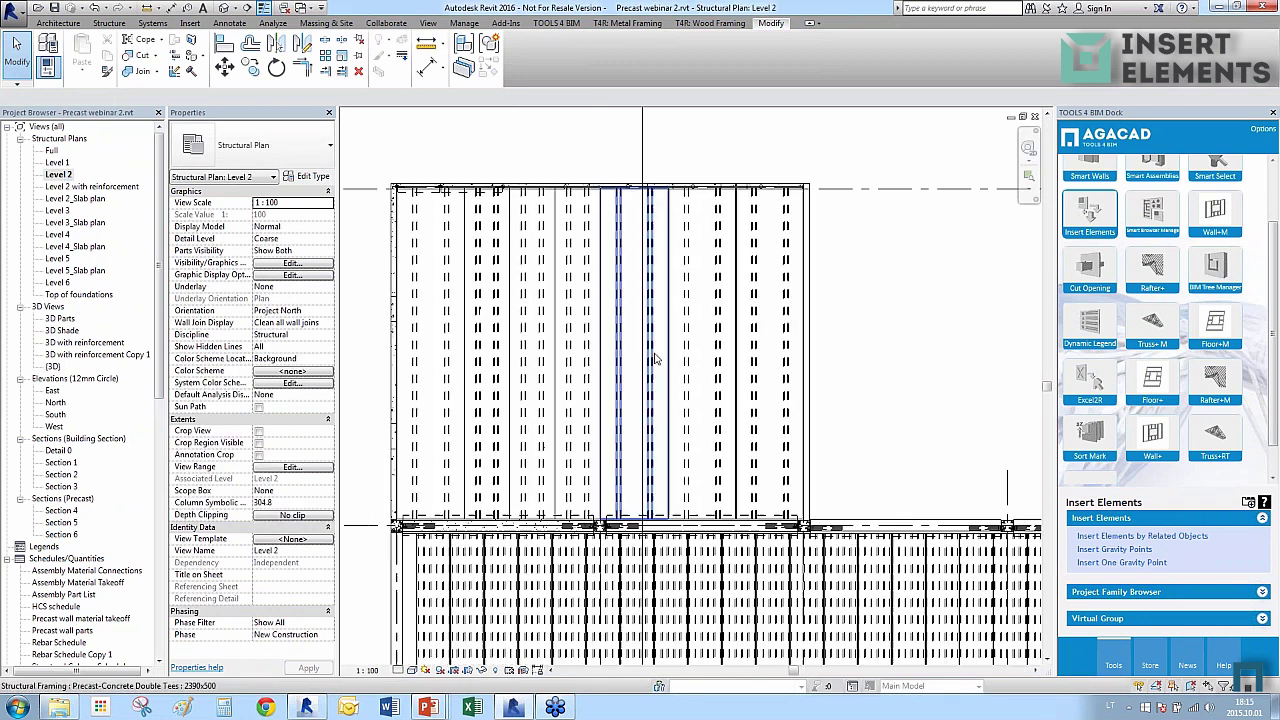
{"action": "left_click", "coordinate": [630, 379]}
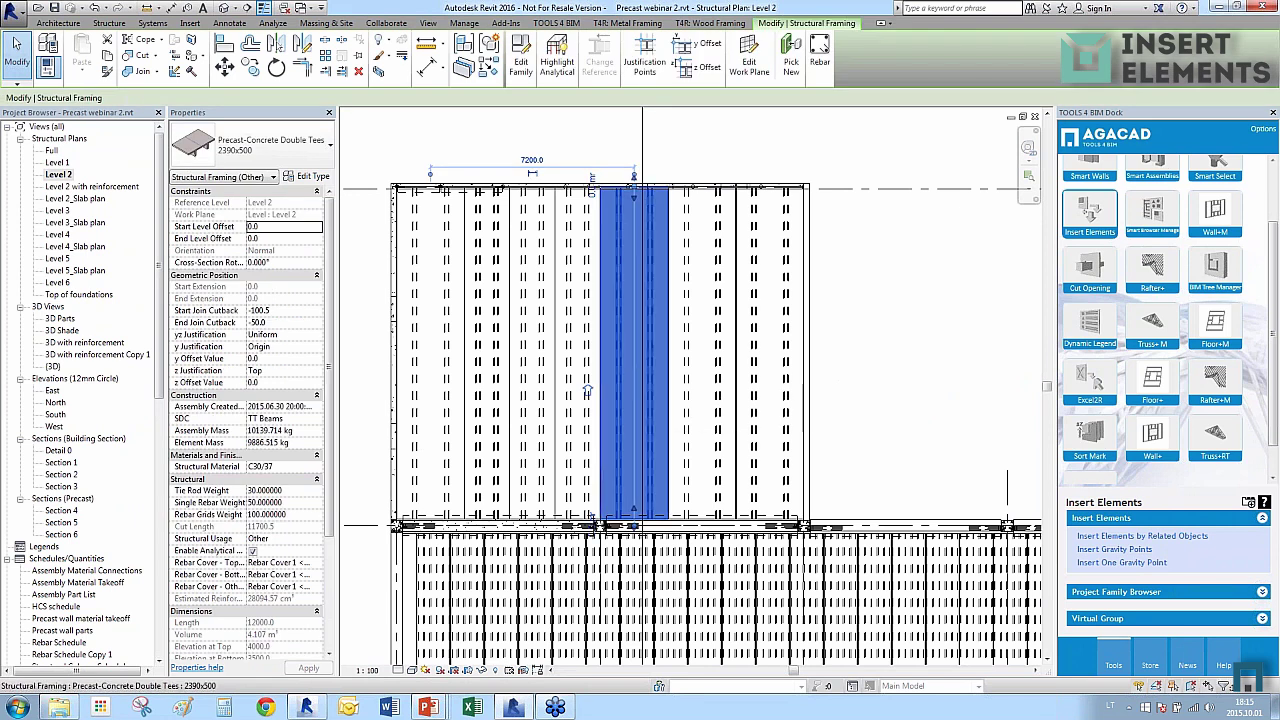
{"action": "left_click", "coordinate": [577, 342], "text": "ctrl"}
{"action": "left_click", "coordinate": [491, 357], "text": "ctrl"}
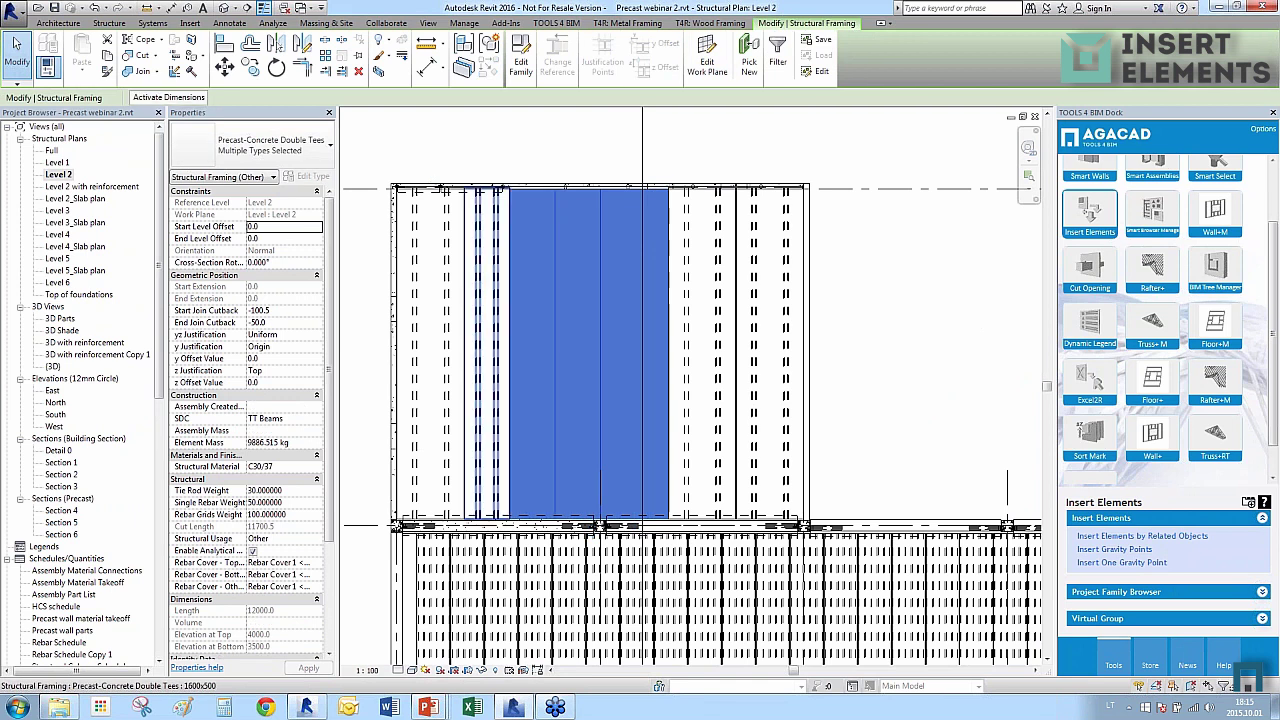
{"action": "left_click", "coordinate": [694, 354], "text": "ctrl"}
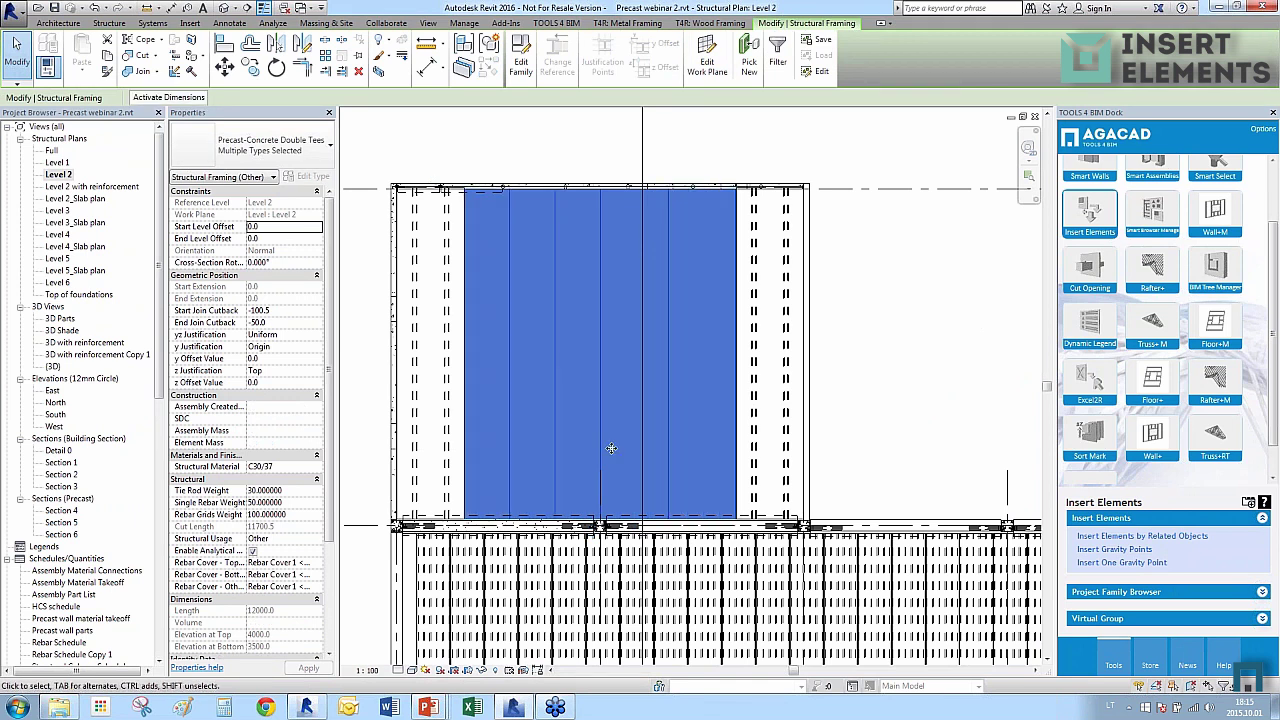
{"action": "middle_click_drag", "start_coordinate": [606, 468], "coordinate": [659, 428]}
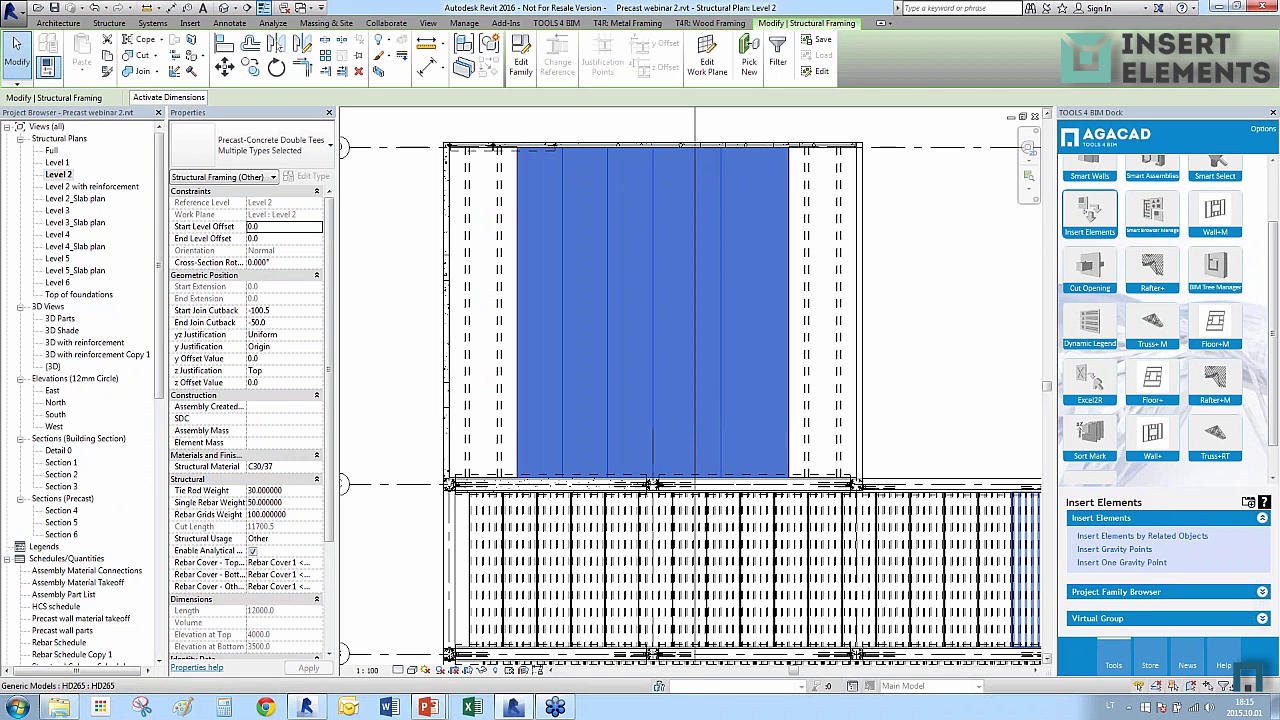
{"action": "left_click", "coordinate": [871, 380]}
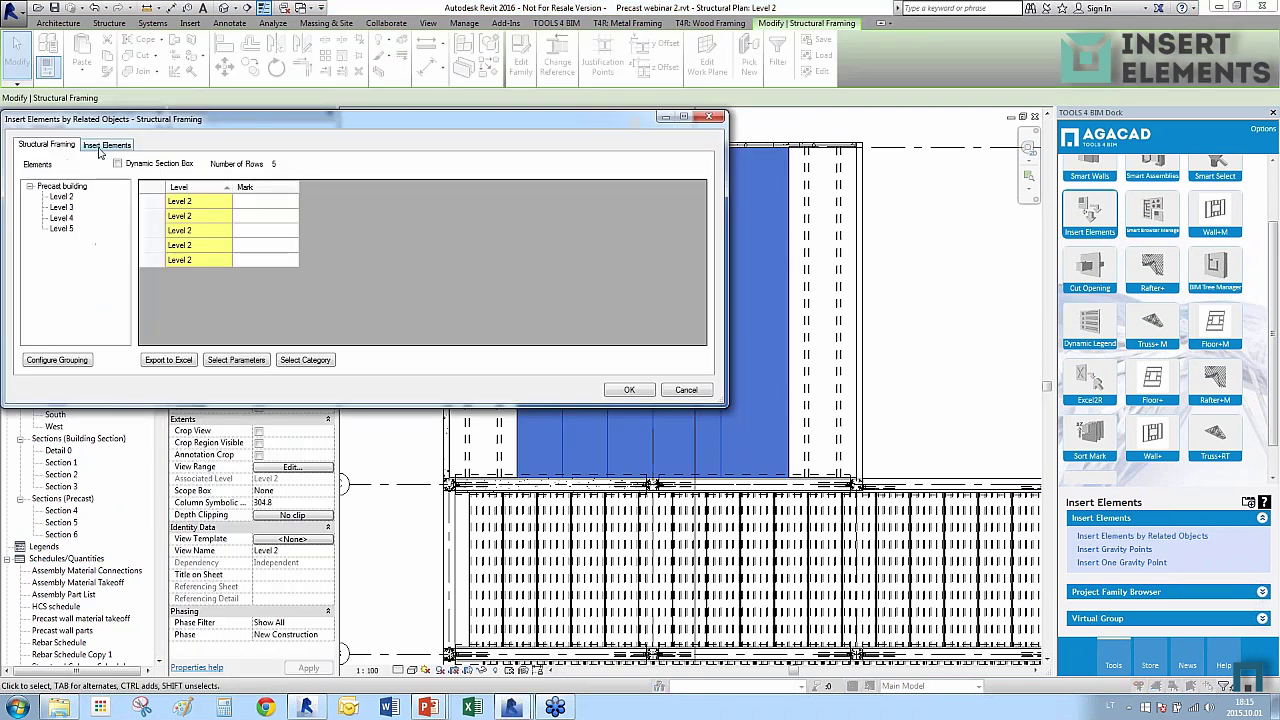
Add the 2xTT details family, type Two, as the element to insert on the selected double tees.
{"action": "left_click", "coordinate": [105, 144]}
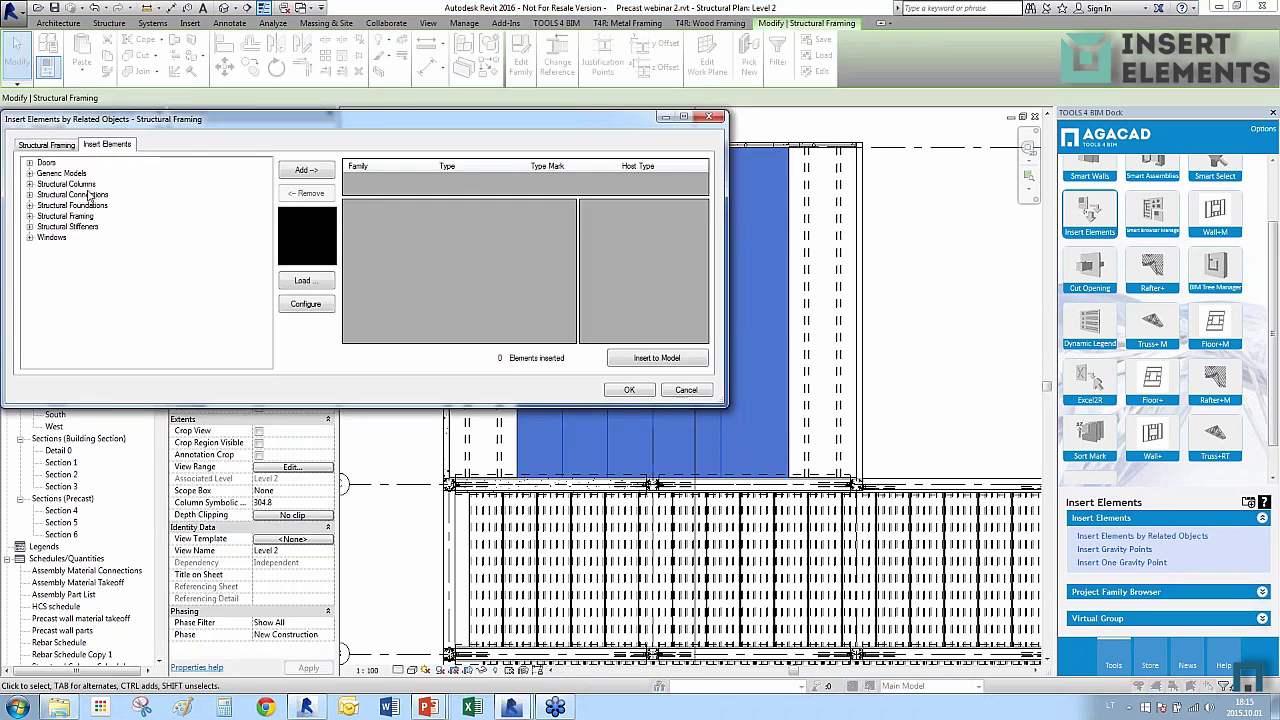
{"action": "double_click", "coordinate": [88, 195]}
{"action": "scroll", "coordinate": [88, 197], "scroll_direction": "down", "scroll_amount": 5}
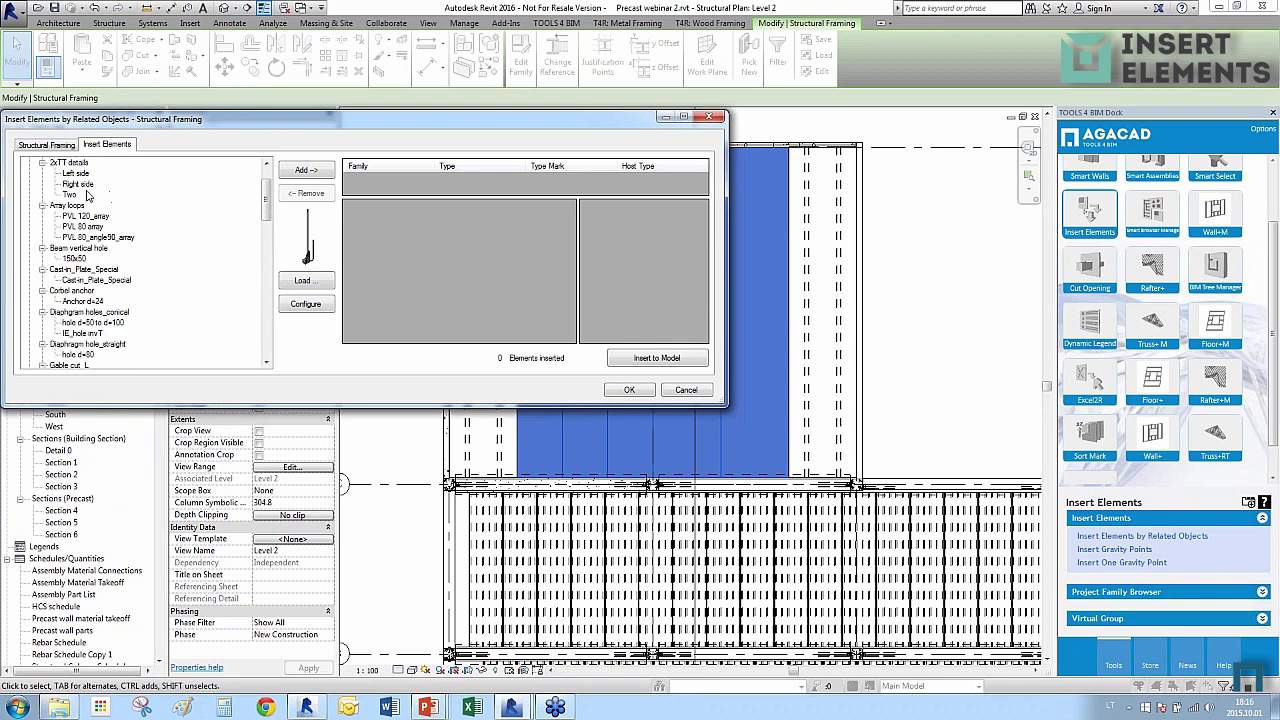
{"action": "scroll", "coordinate": [88, 196], "scroll_direction": "up", "scroll_amount": 2}
{"action": "left_click", "coordinate": [70, 237]}
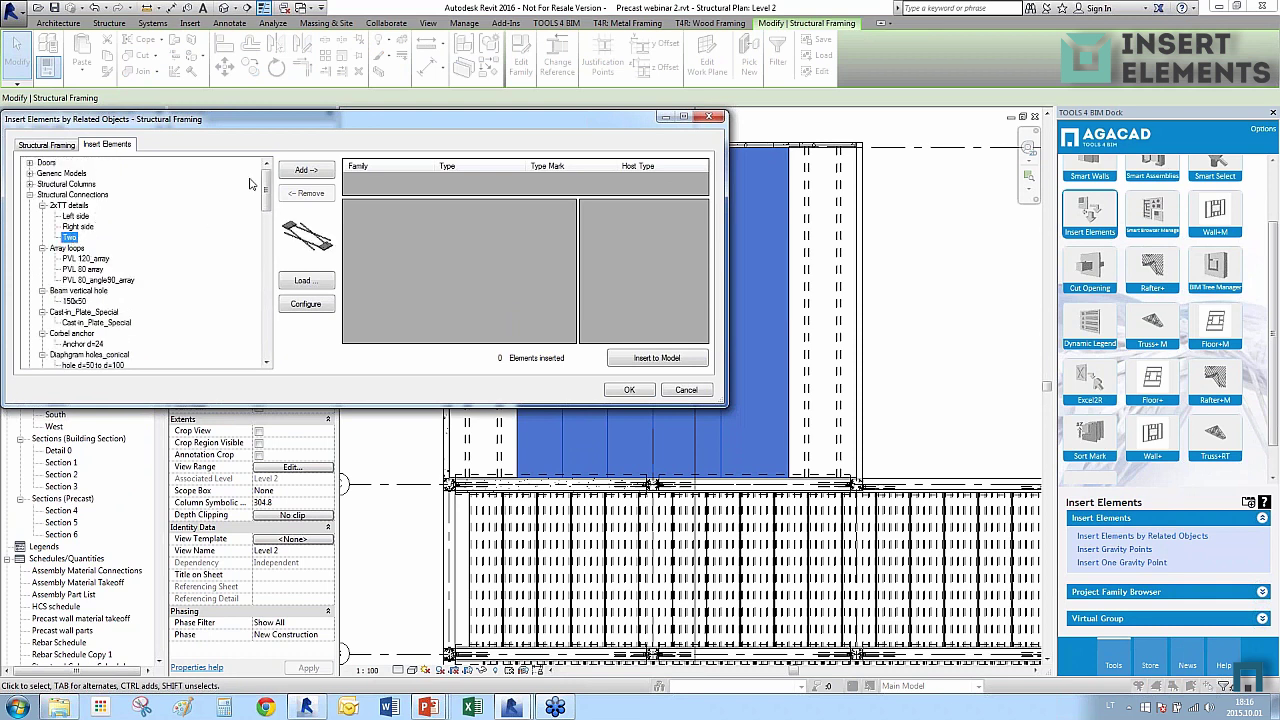
{"action": "left_click", "coordinate": [306, 170]}
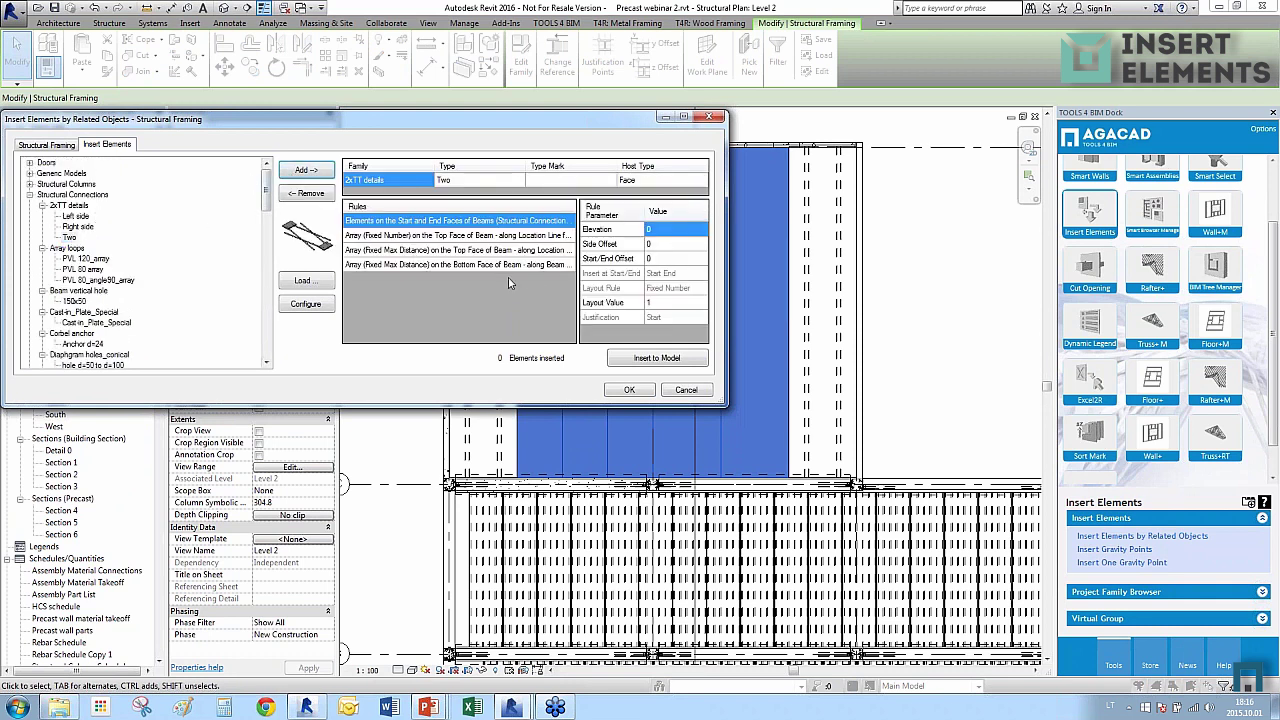
Insert the 2xTT details using the Array (Fixed Number) on the Top Face of Beam along Location Line rule.
{"action": "left_click", "coordinate": [500, 235]}
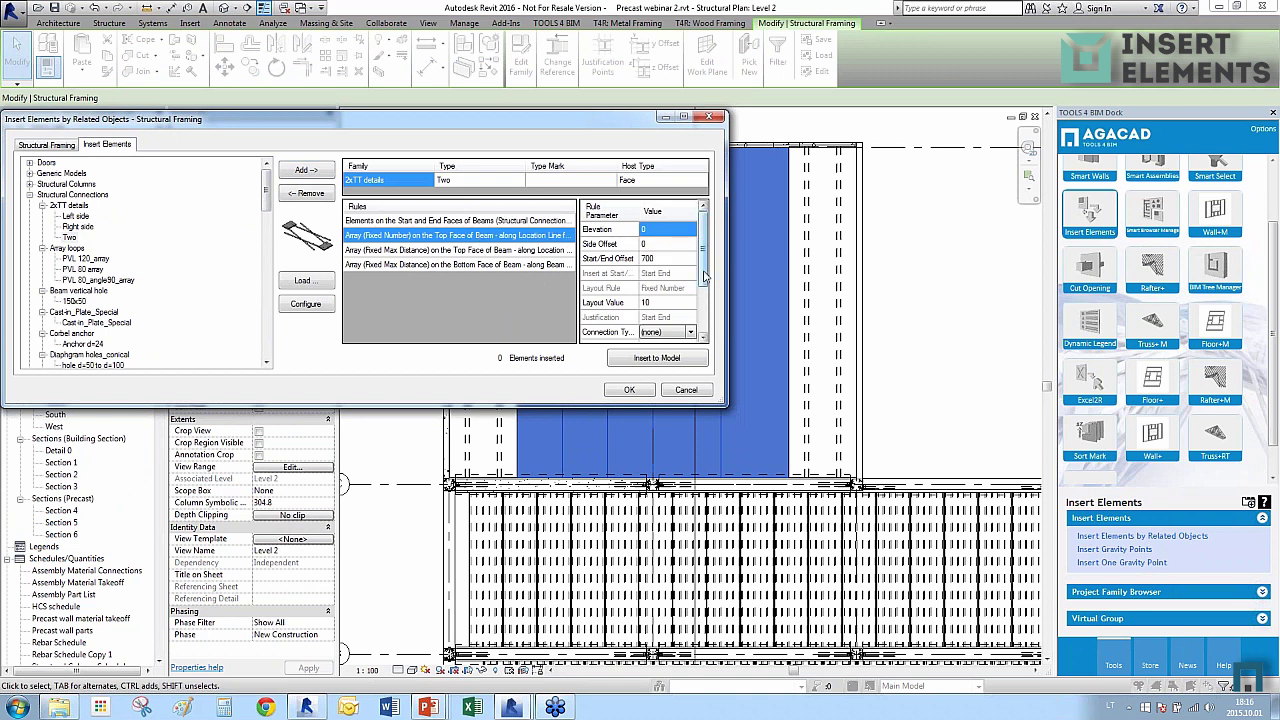
{"action": "scroll", "coordinate": [690, 300], "scroll_direction": "down", "scroll_amount": 2}
{"action": "left_click", "coordinate": [656, 358]}
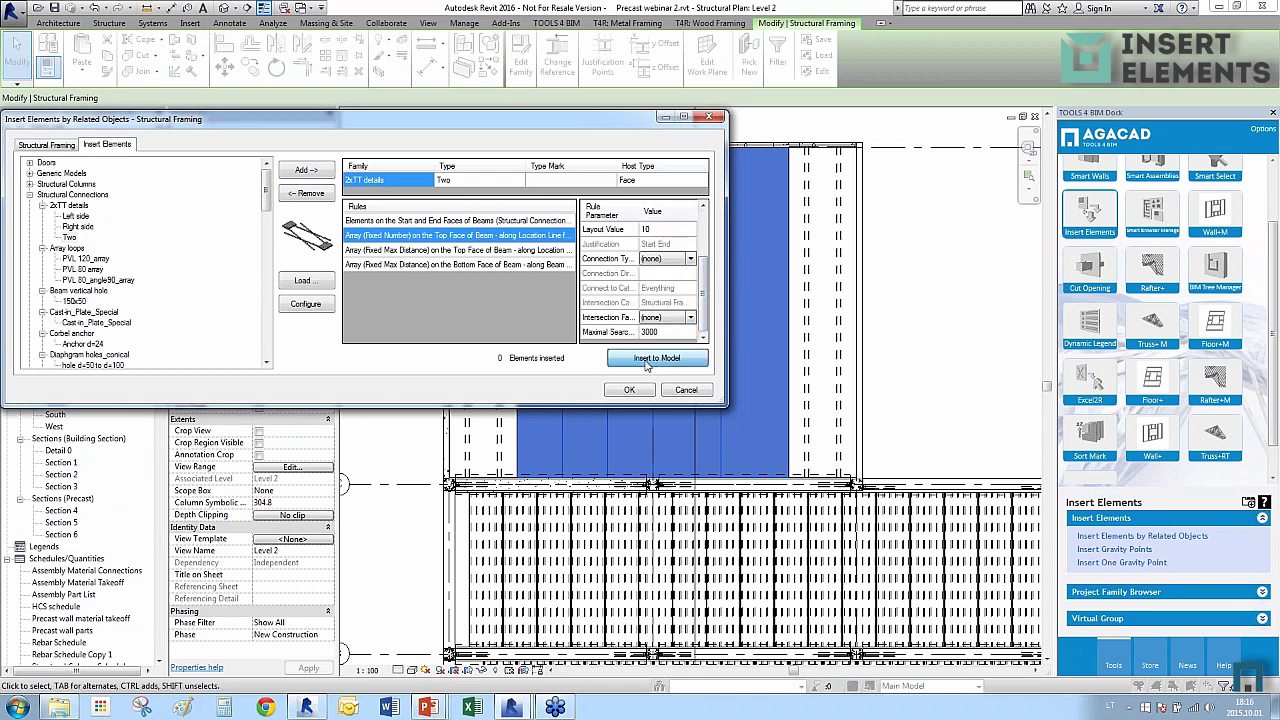
{"action": "left_click", "coordinate": [629, 391]}
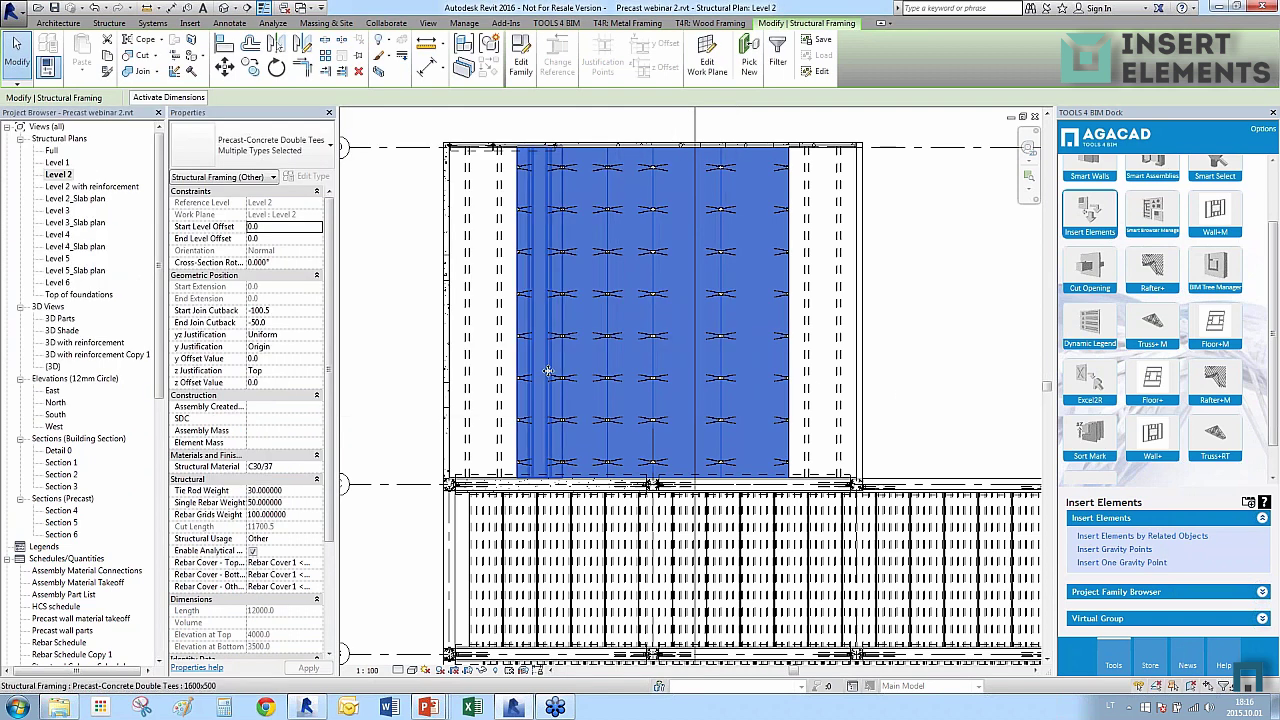
Inspect the 2xTT details on a narrow and a wide double tee, comparing their B parameter and the overall layout.
{"action": "scroll", "coordinate": [545, 368], "scroll_direction": "up", "scroll_amount": 4}
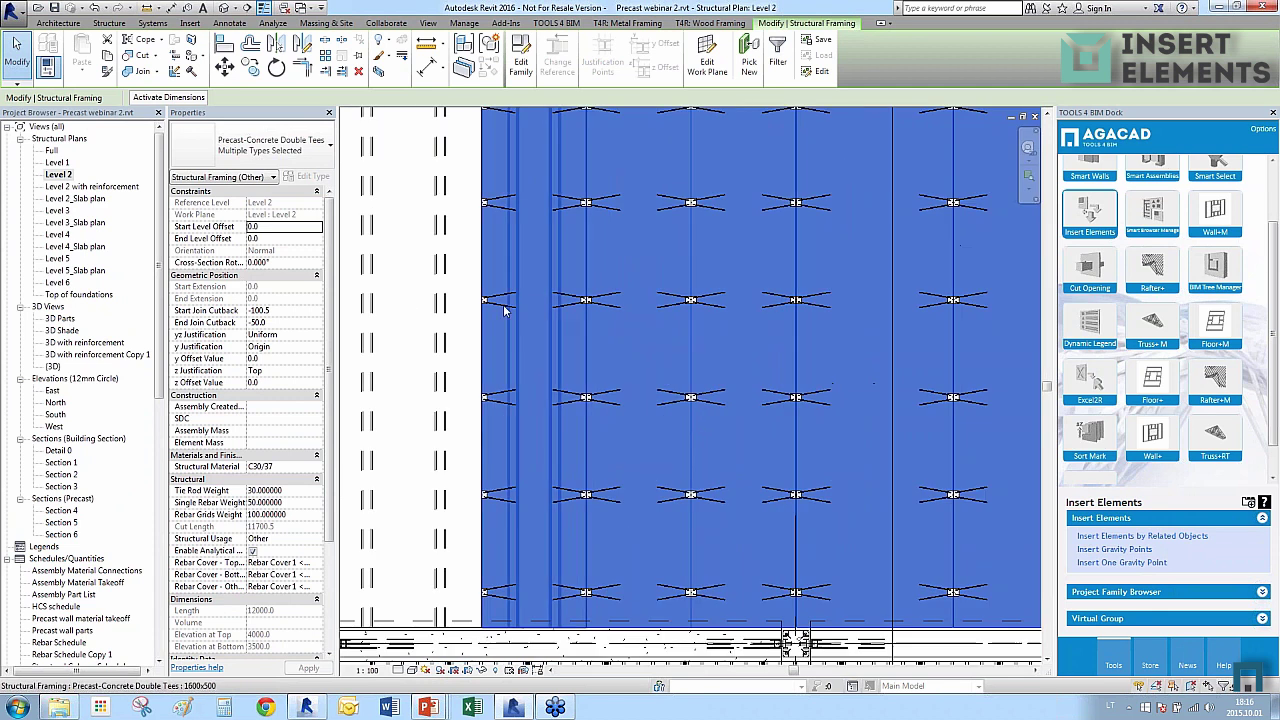
{"action": "left_click", "coordinate": [489, 305]}
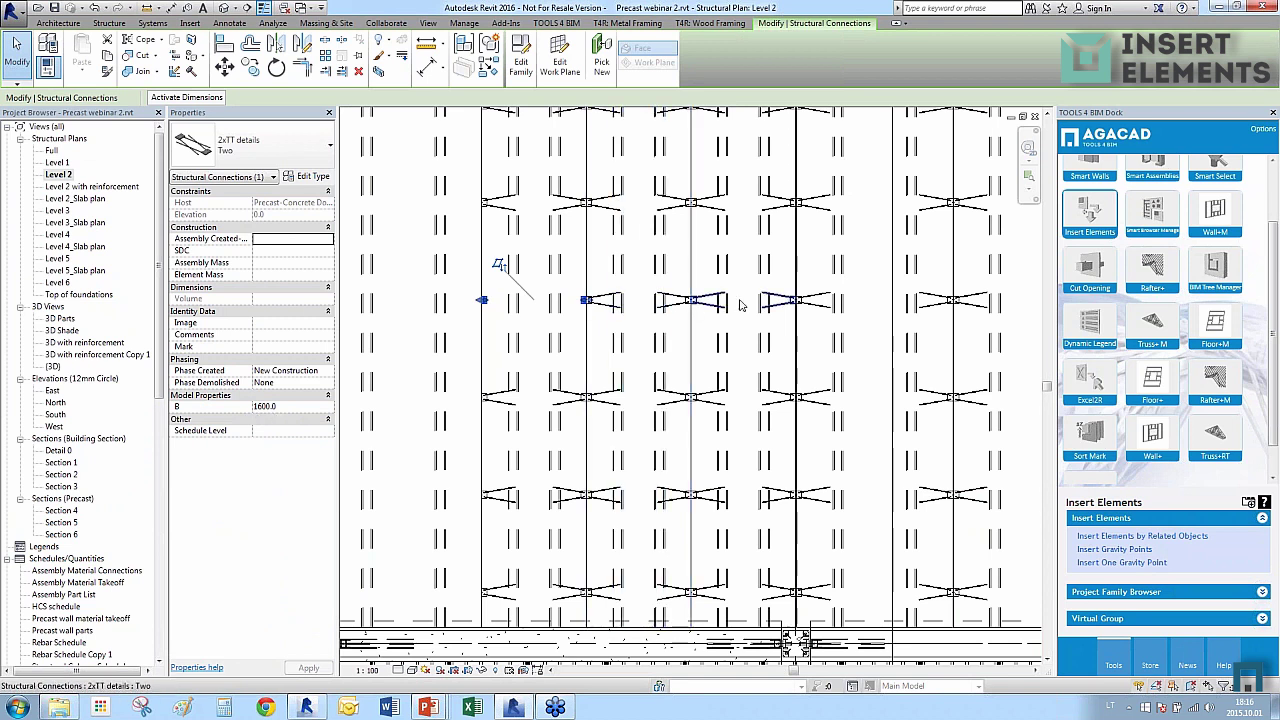
{"action": "left_click", "coordinate": [795, 300]}
{"action": "scroll", "coordinate": [783, 360], "scroll_direction": "down", "scroll_amount": 2}
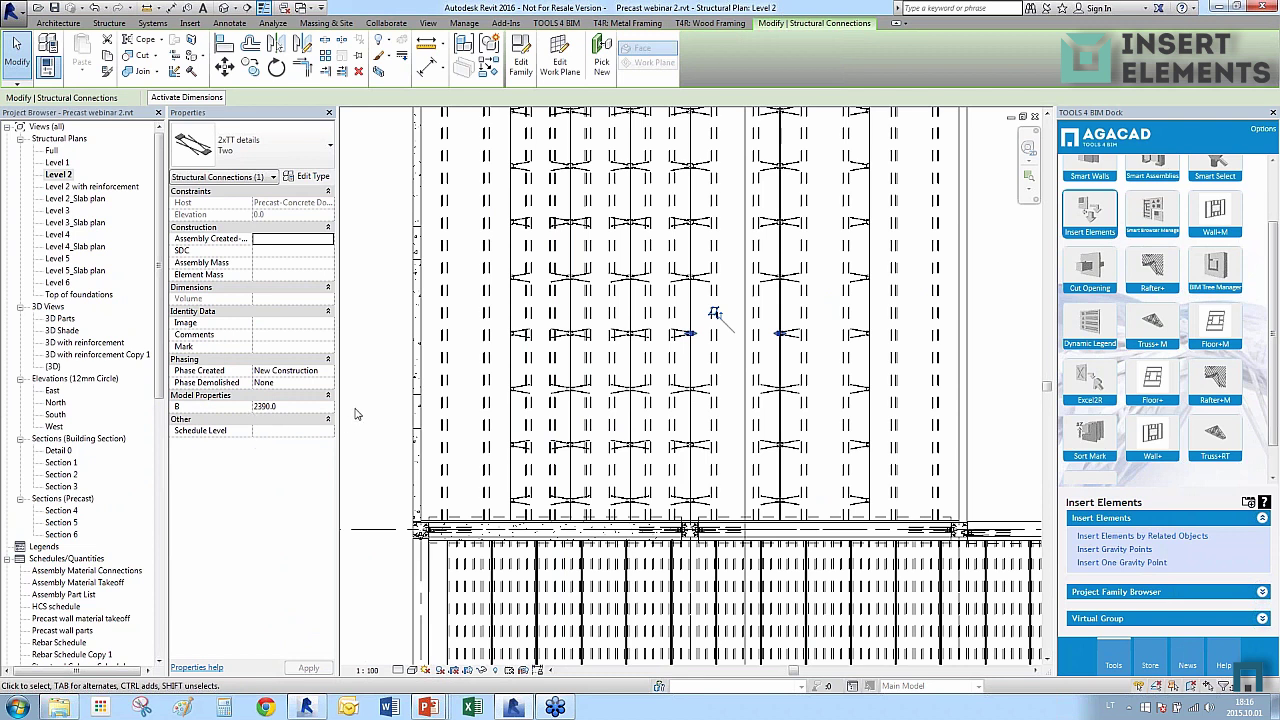
{"action": "scroll", "coordinate": [589, 364], "scroll_direction": "down", "scroll_amount": 2}
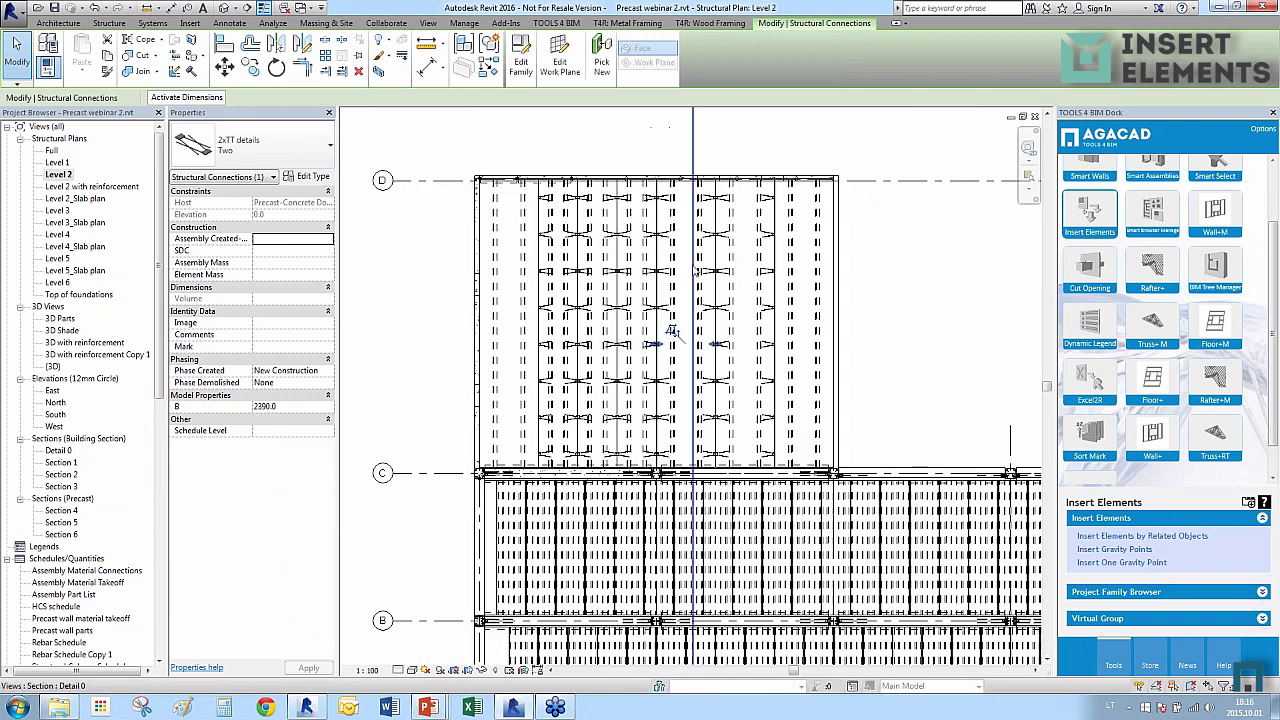
Check the 2390x500 double tee in the Level 2 plan and view the whole building in the default 3D view.
{"action": "left_click", "coordinate": [679, 289]}
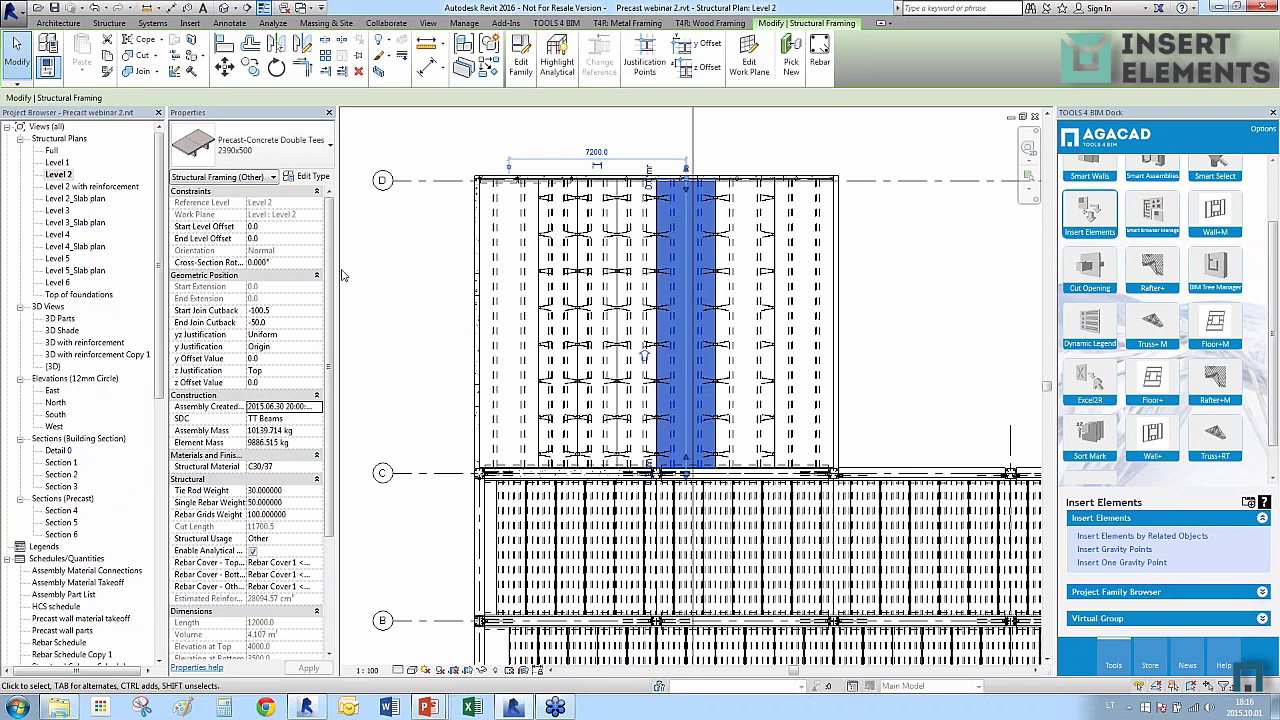
{"action": "left_click", "coordinate": [391, 300]}
{"action": "scroll", "coordinate": [560, 318], "scroll_direction": "down", "scroll_amount": 3}
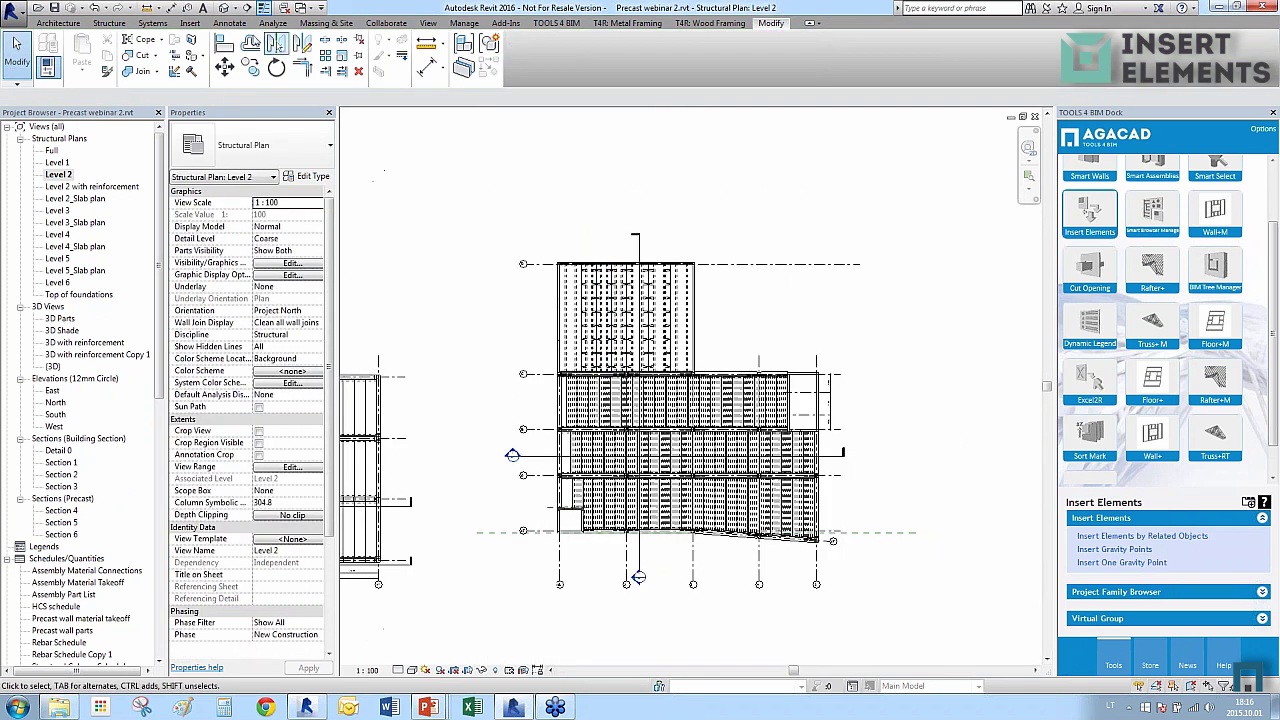
{"action": "left_click", "coordinate": [226, 8]}
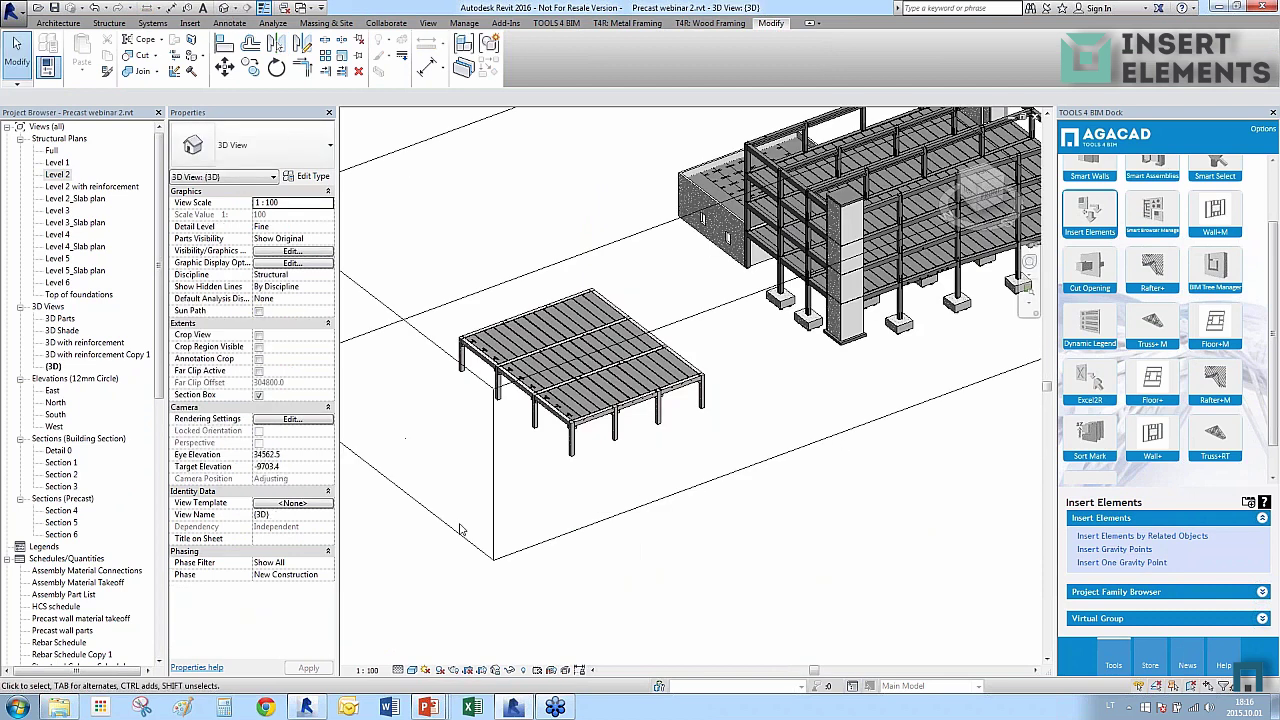
{"action": "scroll", "coordinate": [502, 252], "scroll_direction": "down", "scroll_amount": 3}
{"action": "scroll", "coordinate": [772, 430], "scroll_direction": "up", "scroll_amount": 2}
{"action": "middle_click_drag", "start_coordinate": [600, 450], "coordinate": [650, 453], "text": "shift"}
{"action": "scroll", "coordinate": [650, 453], "scroll_direction": "down", "scroll_amount": 2}
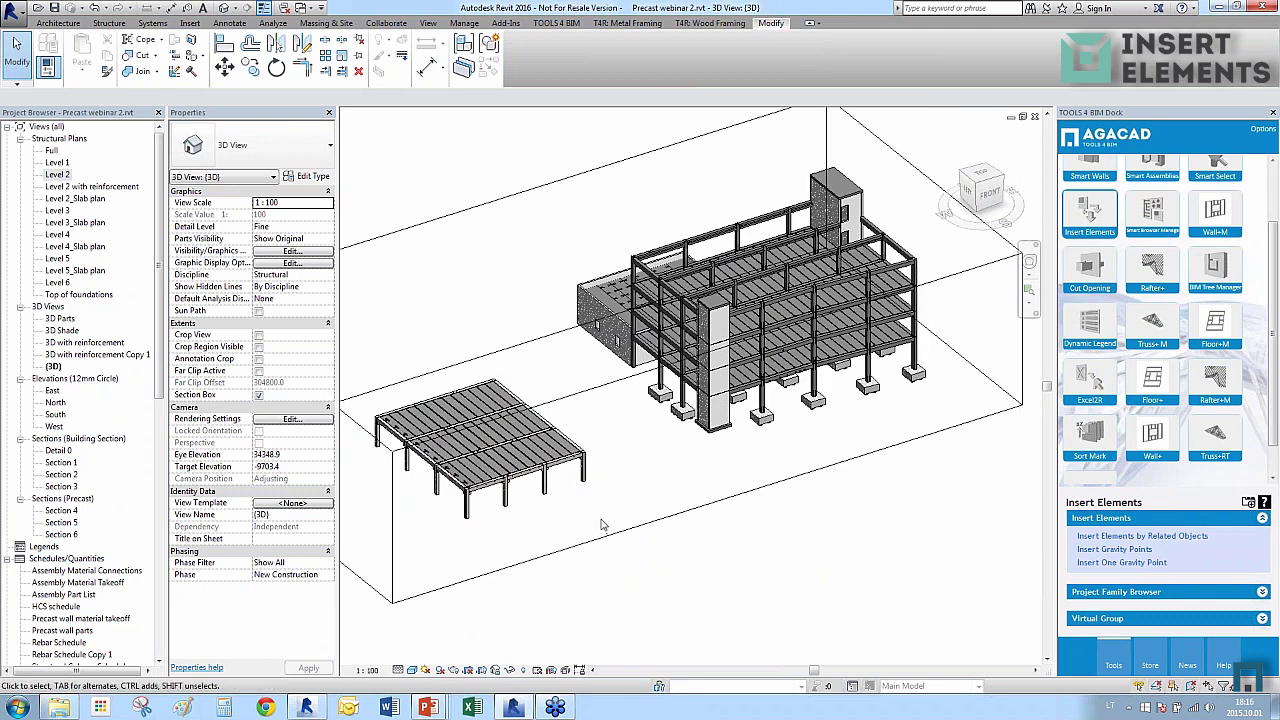
Switch to the presentation, advance to the Smart Floors slide, and return to the Revit model.
{"action": "key", "text": "alt+Tab"}
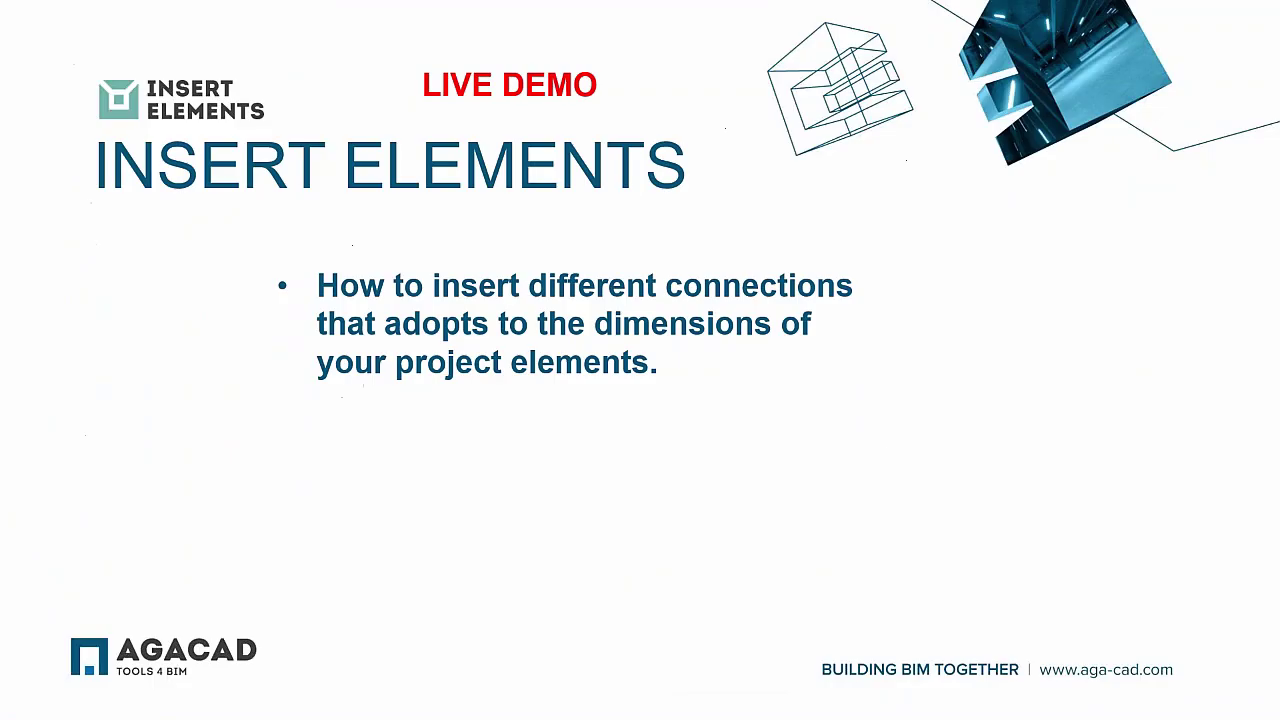
{"action": "left_click", "coordinate": [680, 305]}
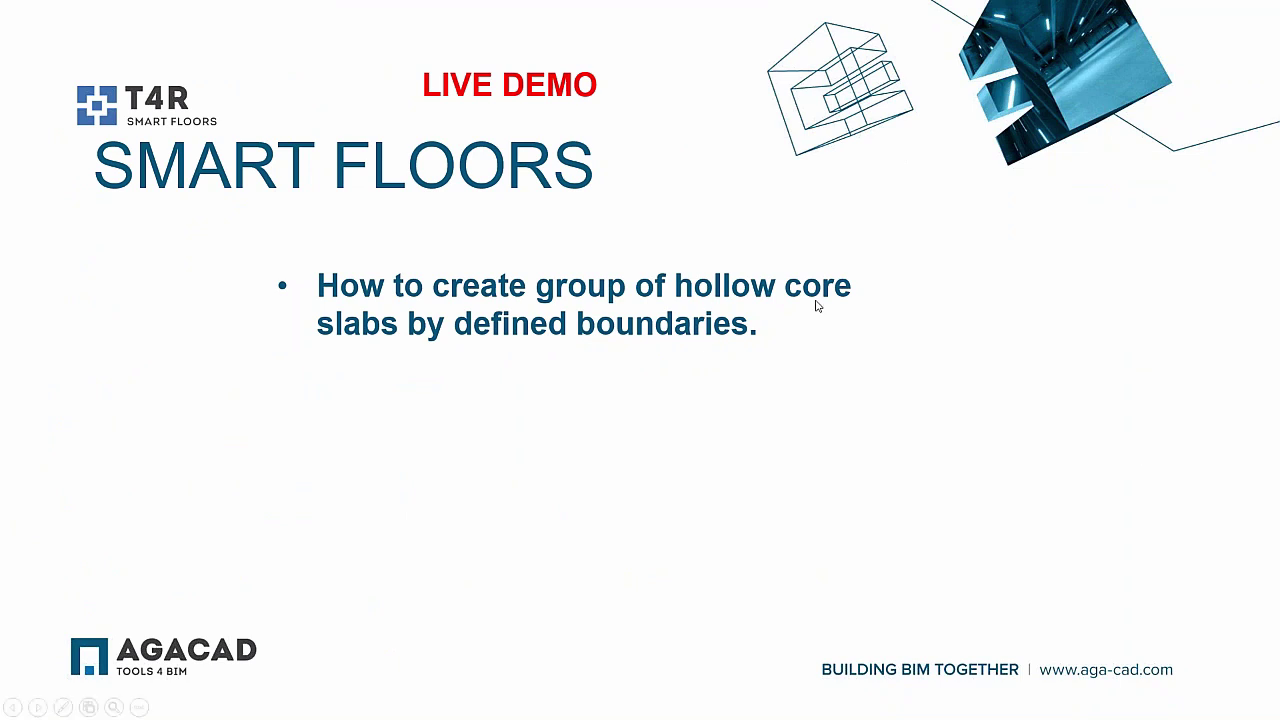
{"action": "key", "text": "alt+Tab"}
Open the 3D Shade view and examine the hollow core slabs near the lowest floor's edge beams.
{"action": "scroll", "coordinate": [612, 375], "scroll_direction": "up", "scroll_amount": 3}
{"action": "scroll", "coordinate": [612, 375], "scroll_direction": "up", "scroll_amount": 3}
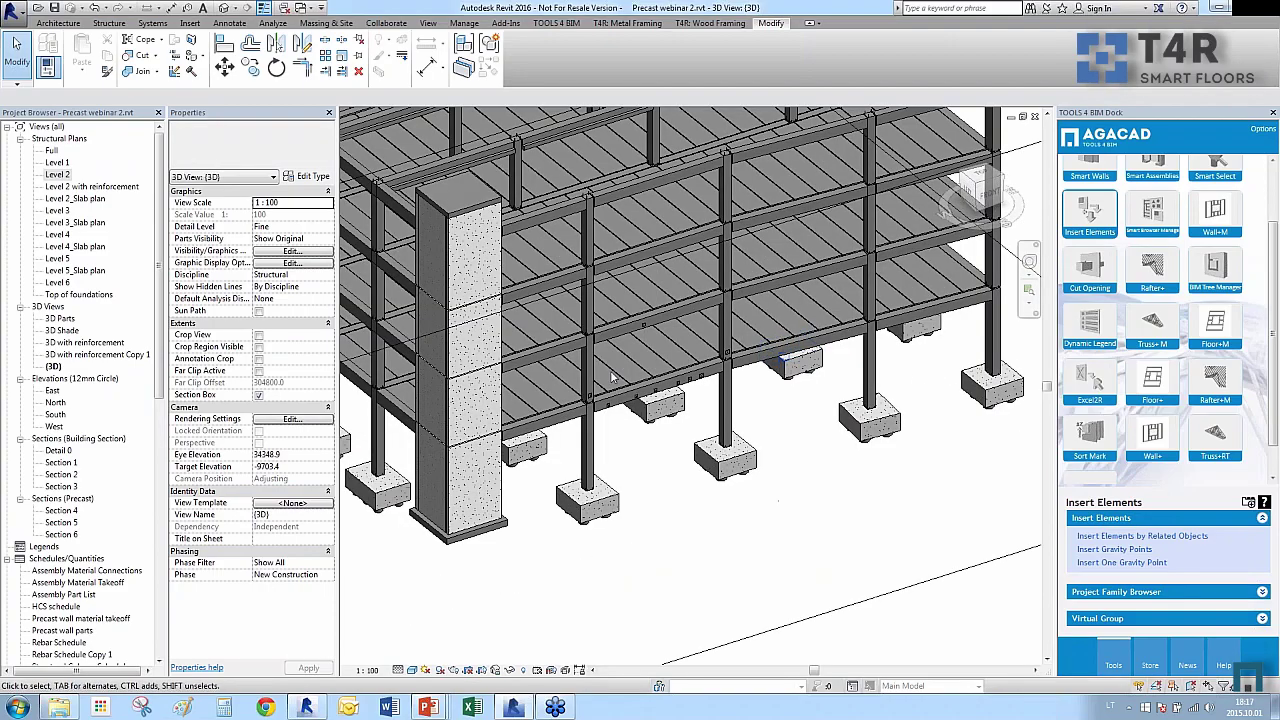
{"action": "left_click", "coordinate": [378, 487]}
{"action": "double_click", "coordinate": [58, 330]}
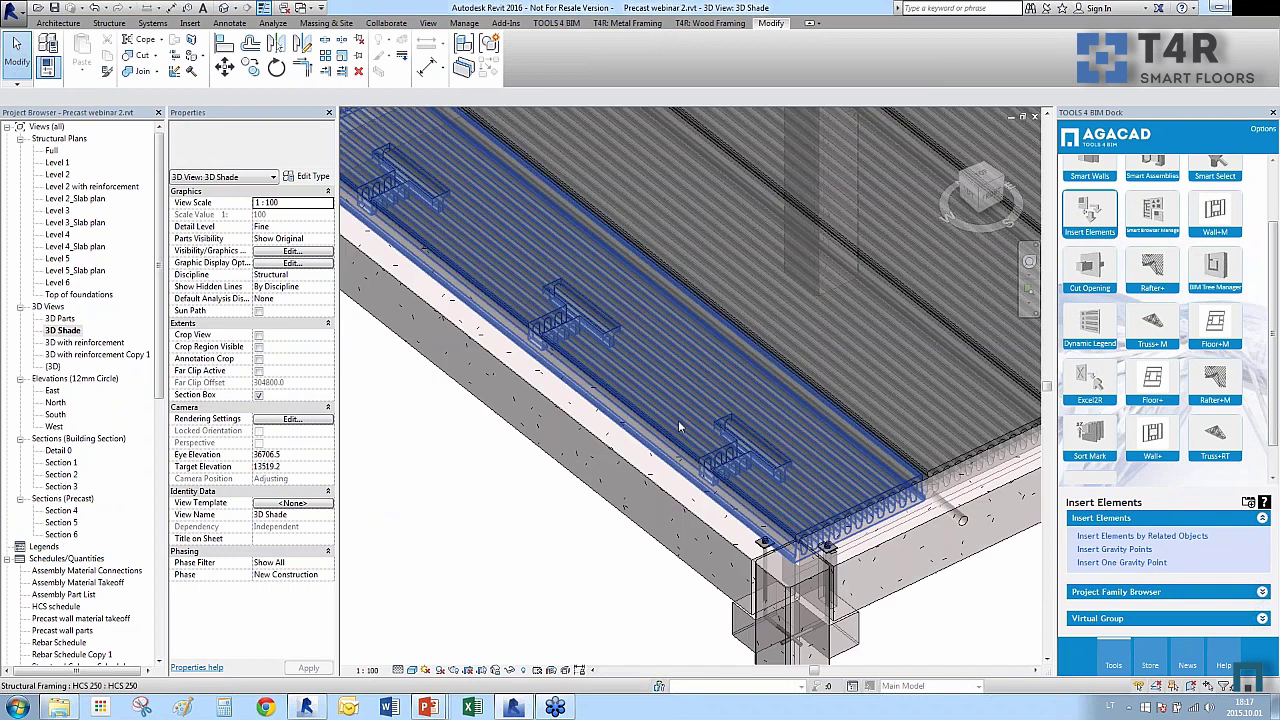
{"action": "scroll", "coordinate": [432, 428], "scroll_direction": "down", "scroll_amount": 5}
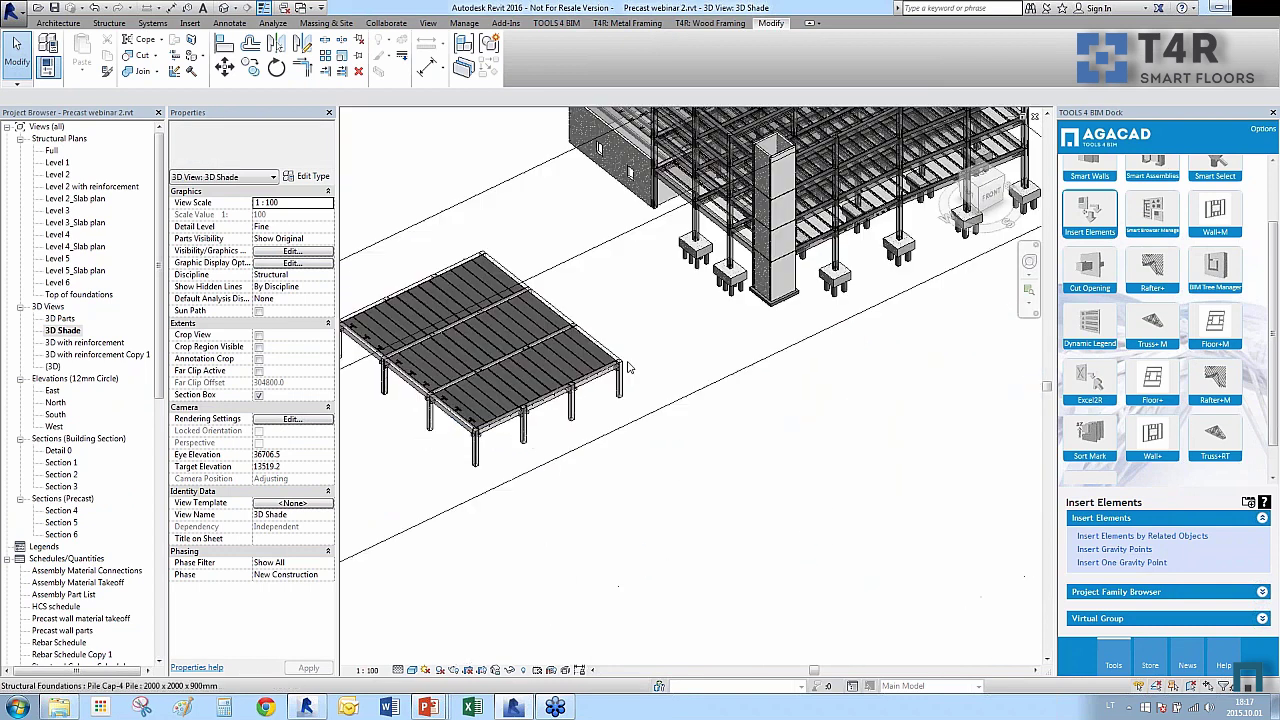
{"action": "scroll", "coordinate": [533, 525], "scroll_direction": "up", "scroll_amount": 5}
{"action": "scroll", "coordinate": [533, 525], "scroll_direction": "up", "scroll_amount": 3}
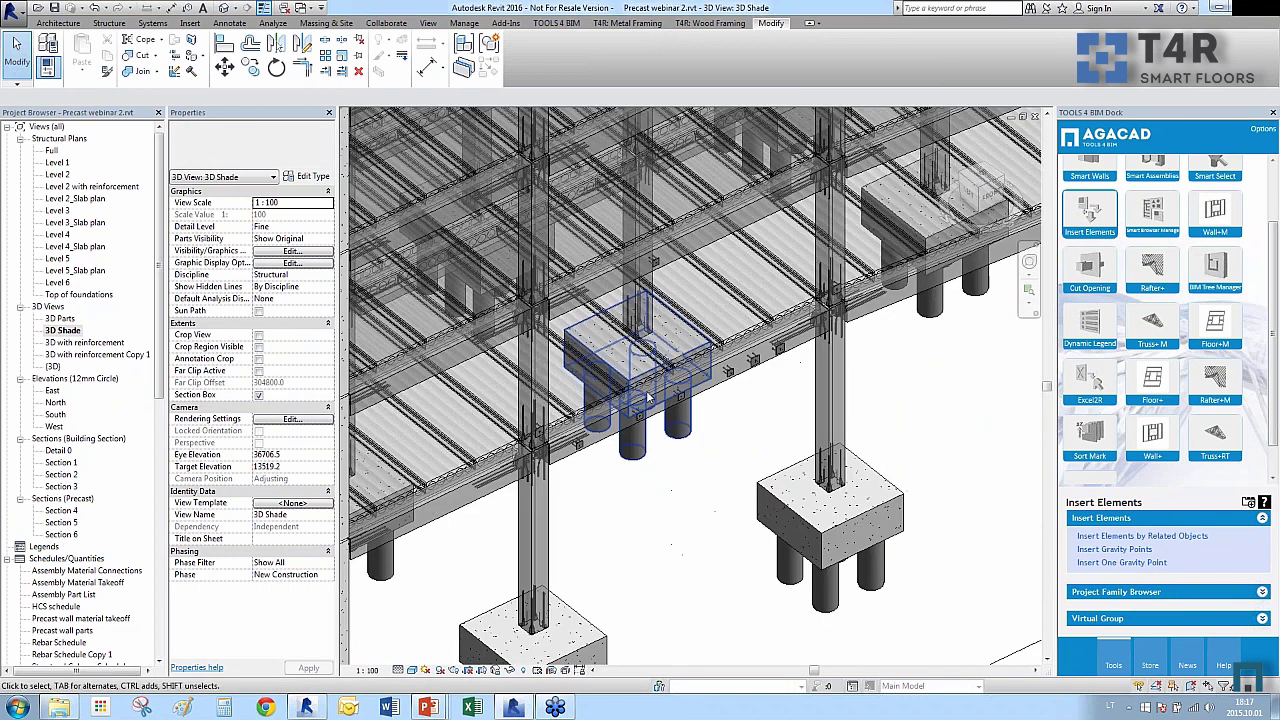
Inspect the HD265 slab holes and the supporting L-shaped beam, as well as the upper floors of the building.
{"action": "left_click", "coordinate": [719, 319]}
{"action": "middle_click_drag", "start_coordinate": [773, 373], "coordinate": [719, 316], "text": "shift"}
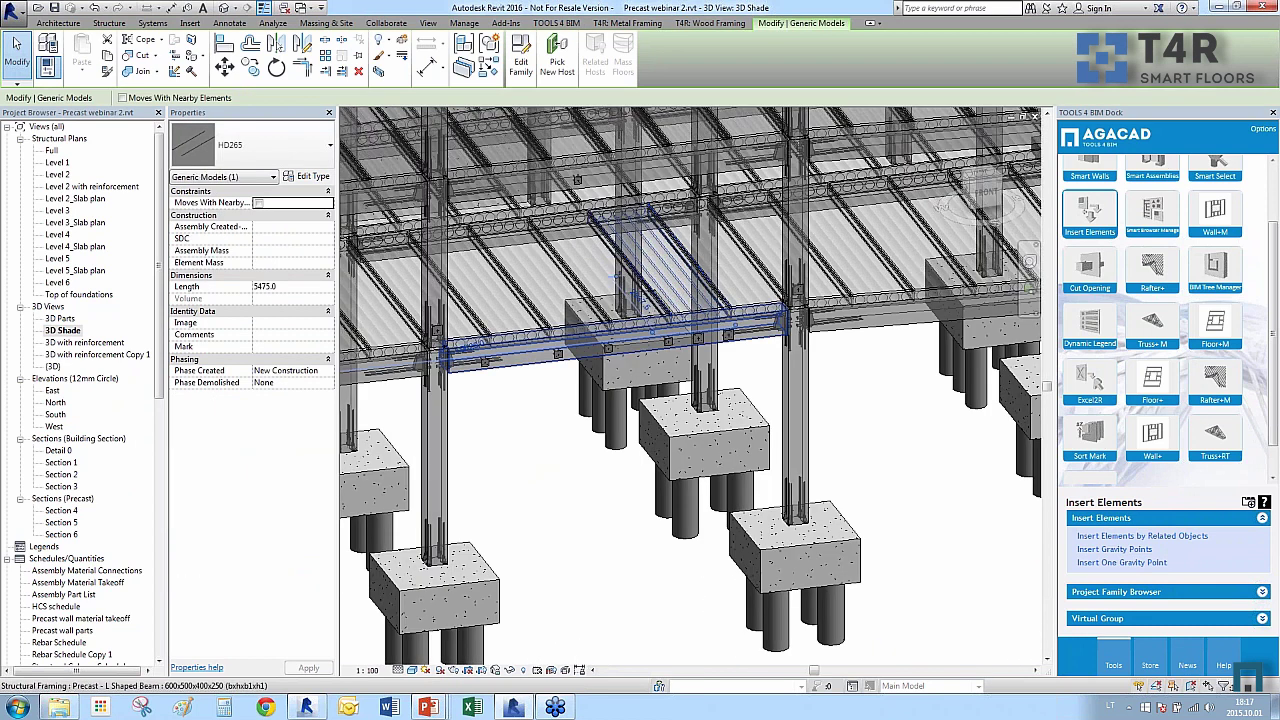
{"action": "key", "text": "Escape"}
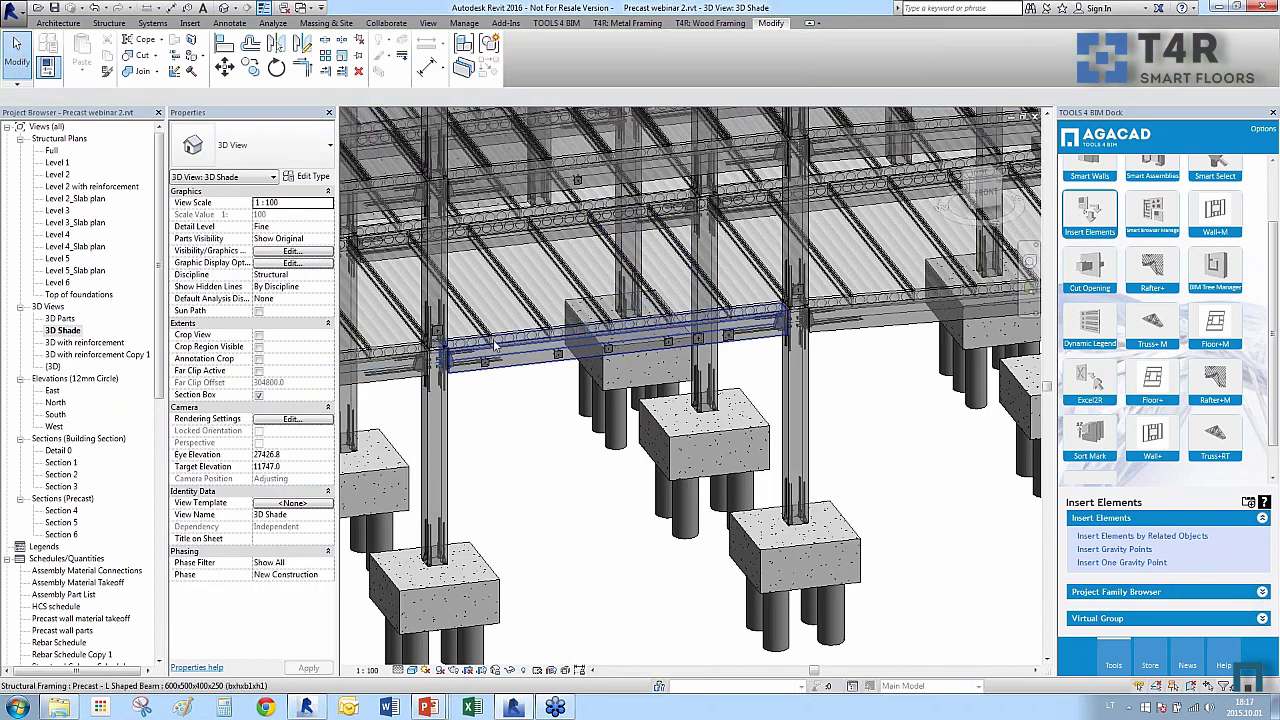
{"action": "scroll", "coordinate": [494, 345], "scroll_direction": "up", "scroll_amount": 2}
{"action": "left_click", "coordinate": [505, 345]}
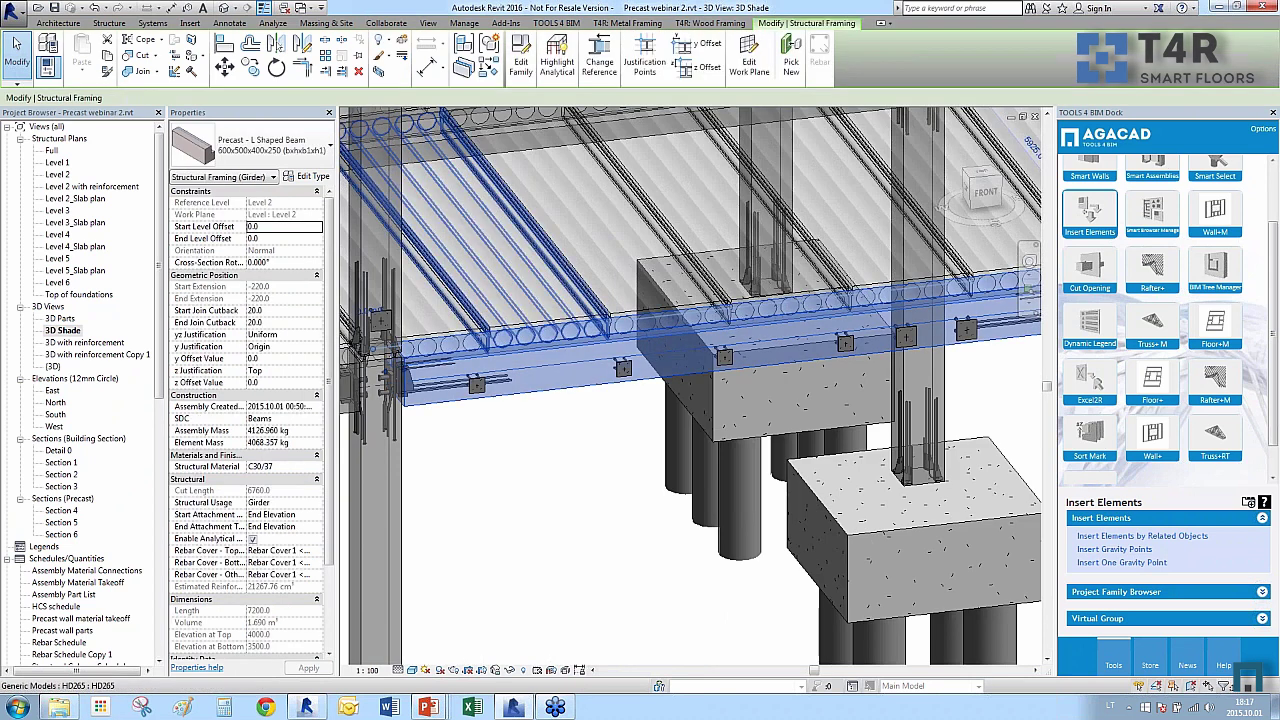
{"action": "left_click", "coordinate": [485, 356]}
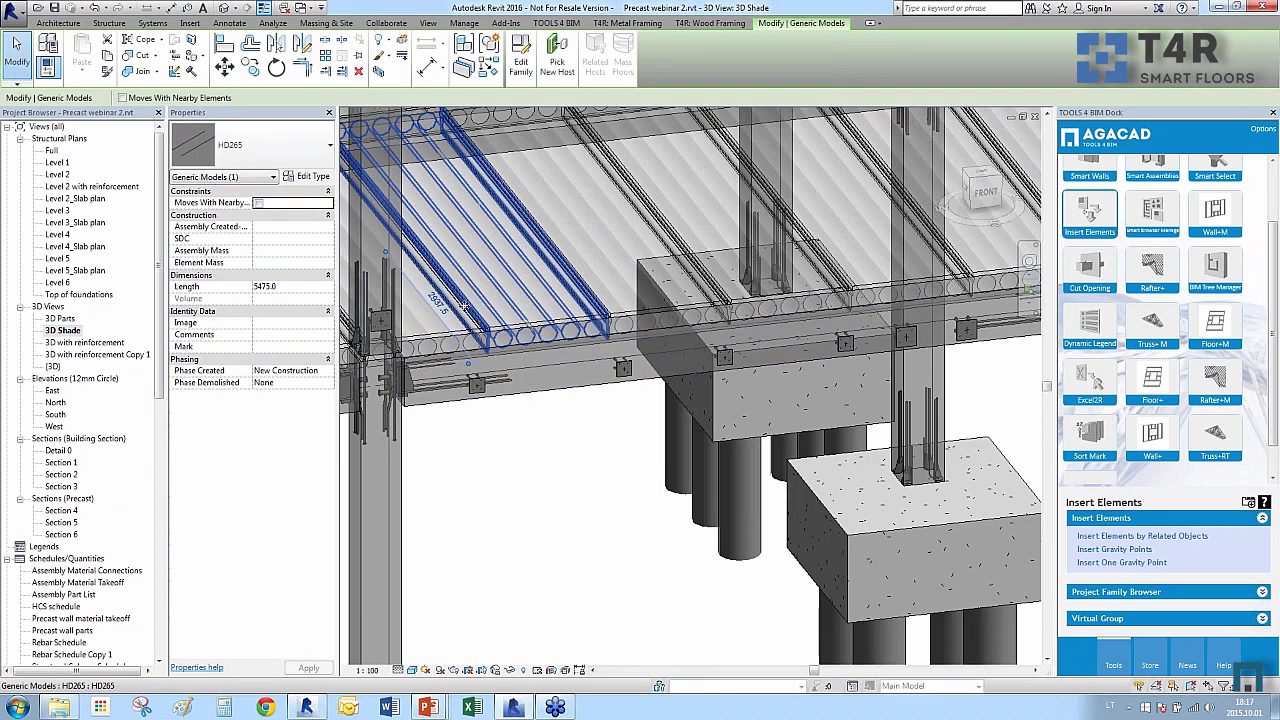
{"action": "left_click", "coordinate": [527, 475]}
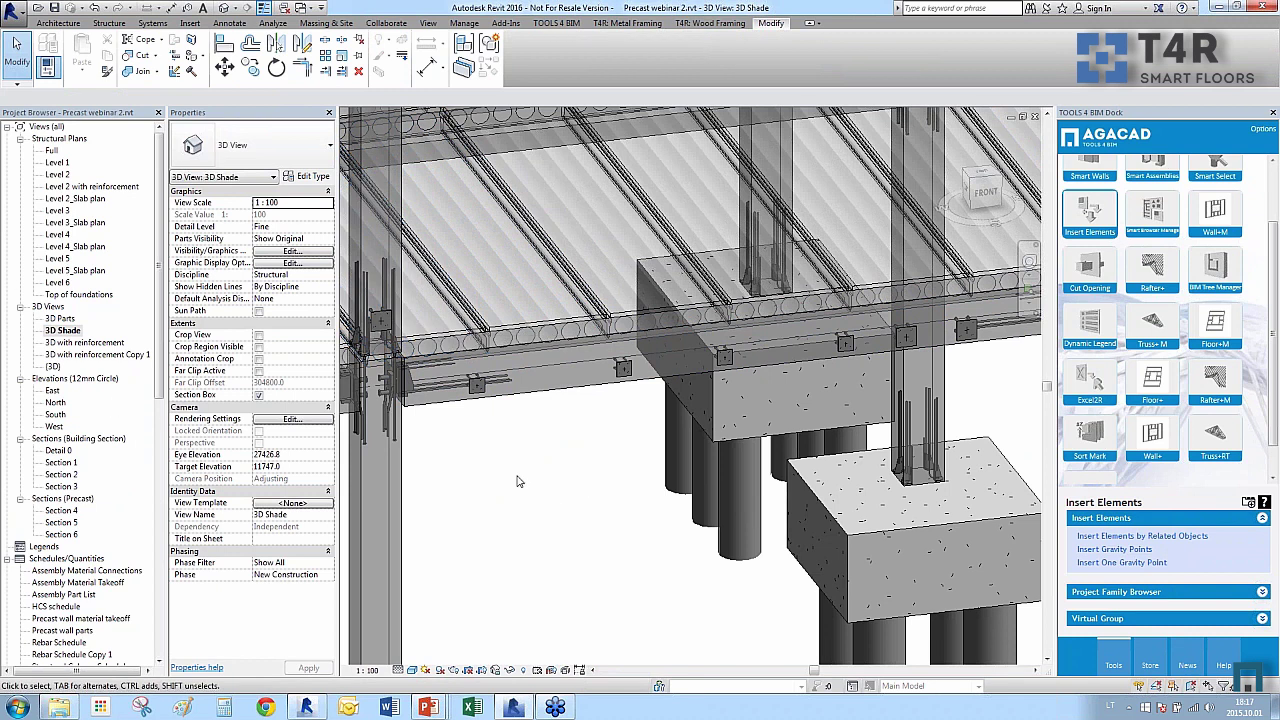
{"action": "scroll", "coordinate": [627, 437], "scroll_direction": "down", "scroll_amount": 8}
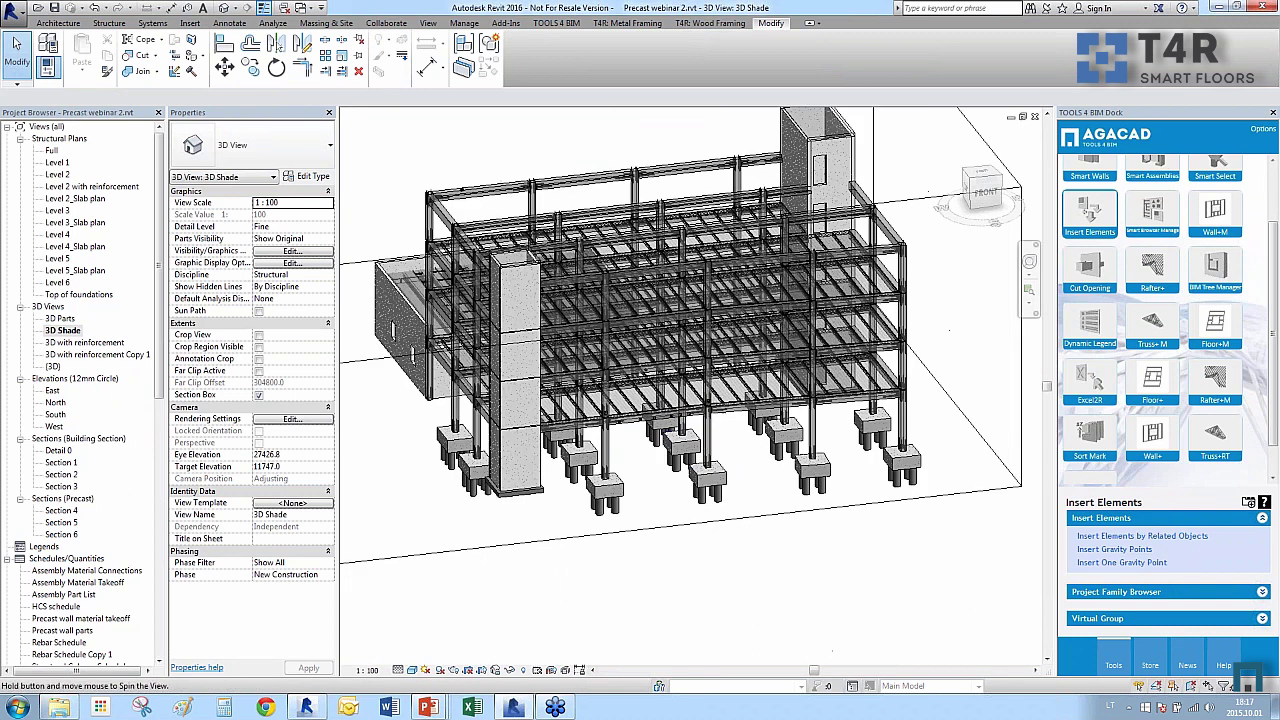
{"action": "middle_click_drag", "start_coordinate": [590, 480], "coordinate": [752, 422], "text": "shift"}
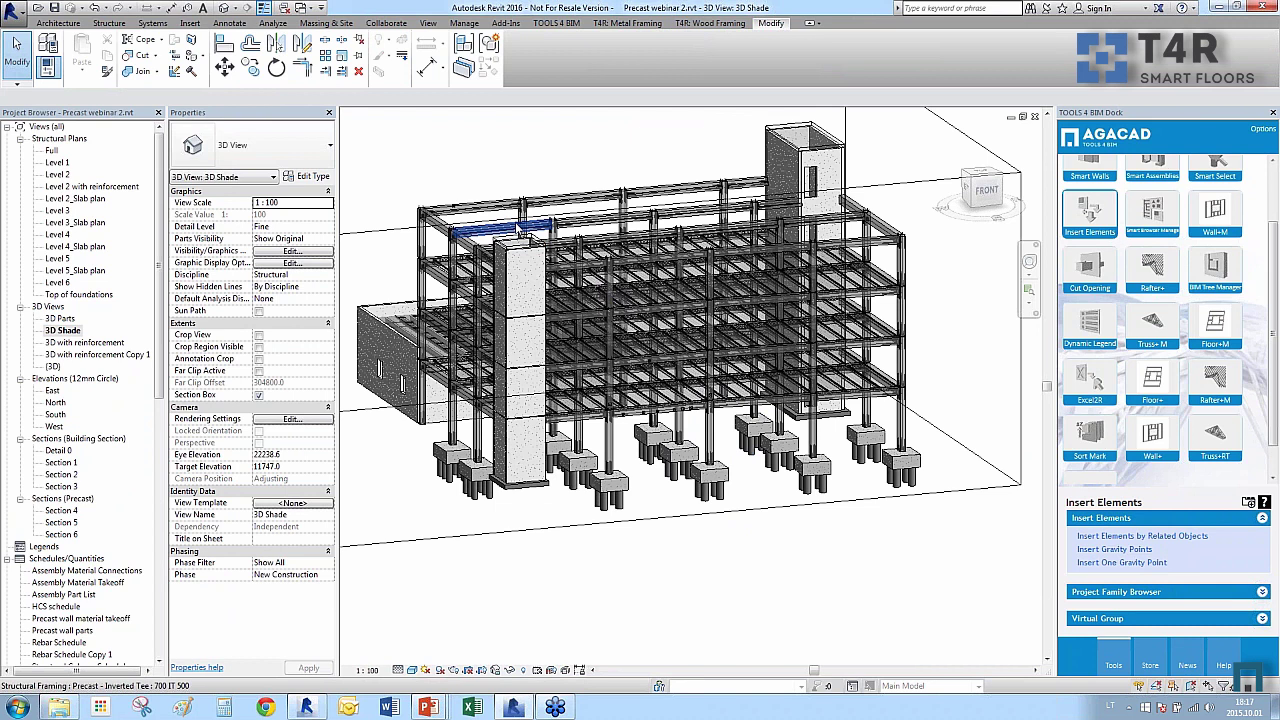
{"action": "scroll", "coordinate": [519, 230], "scroll_direction": "up", "scroll_amount": 2}
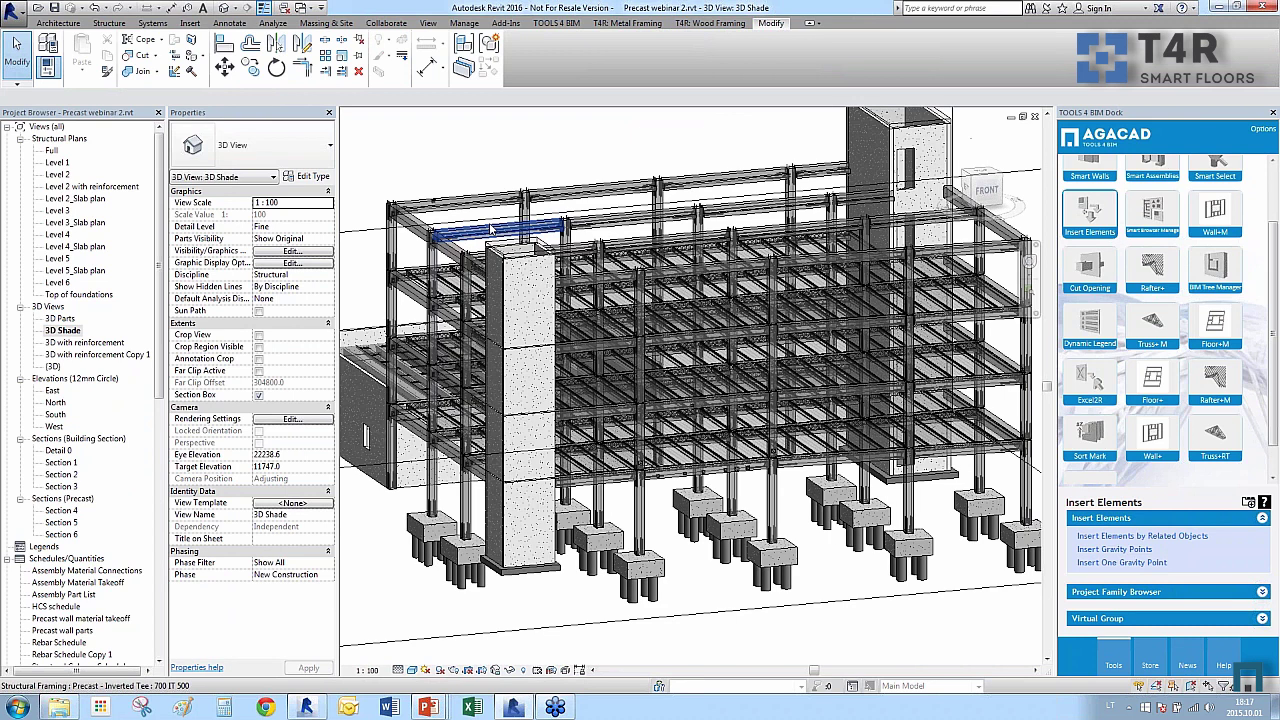
Open the Level 5 structural plan and start Insert/Update Floors from Smart Floors with the group name 5-1.
{"action": "double_click", "coordinate": [57, 259]}
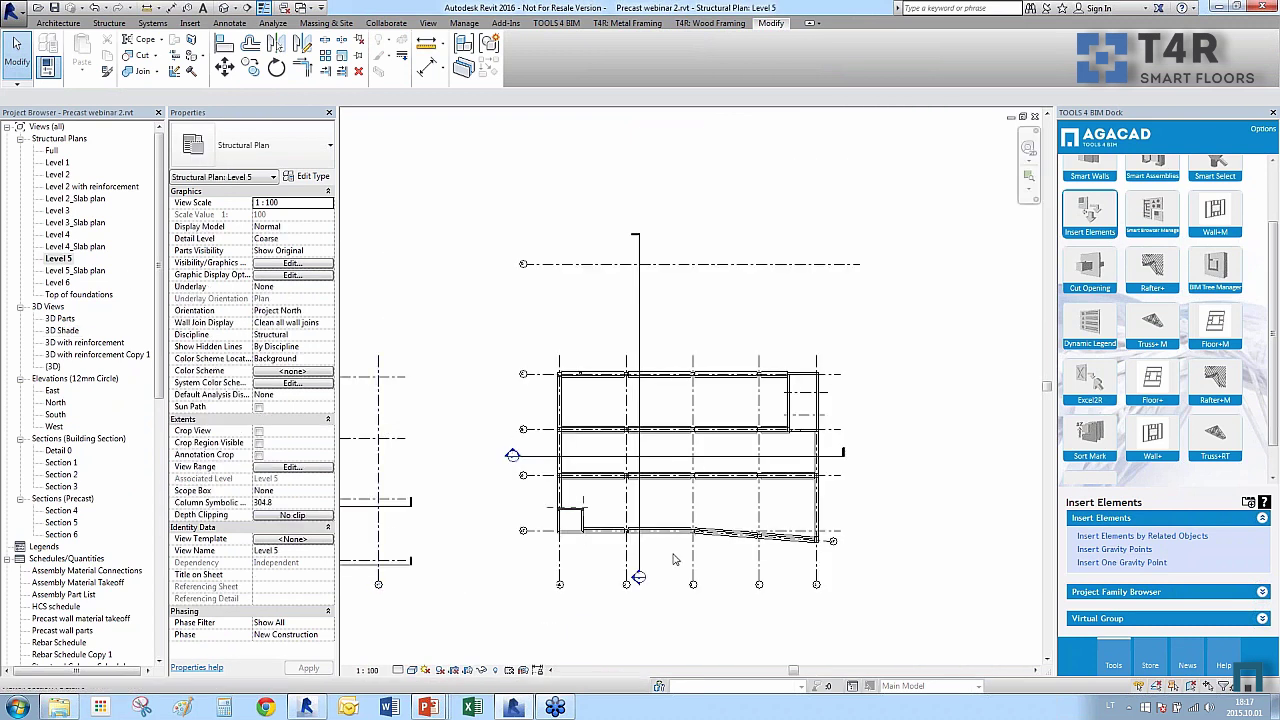
{"action": "scroll", "coordinate": [707, 603], "scroll_direction": "up", "scroll_amount": 2}
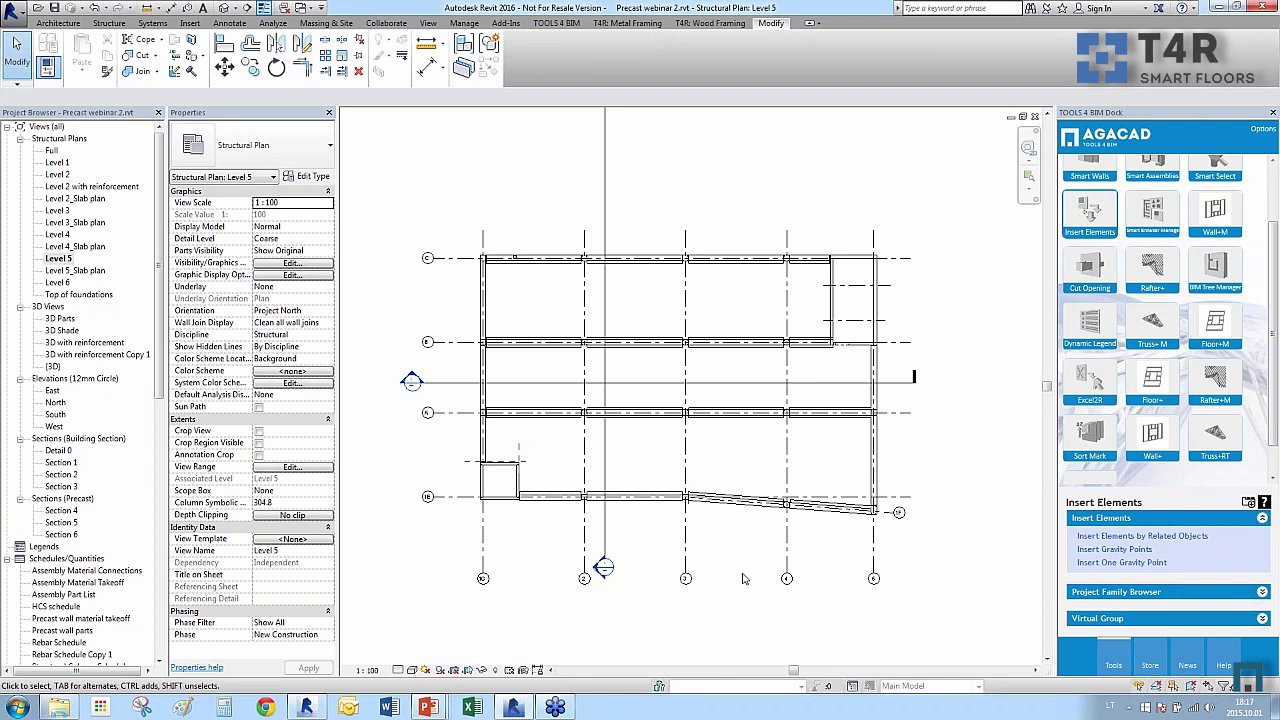
{"action": "scroll", "coordinate": [763, 551], "scroll_direction": "up", "scroll_amount": 1}
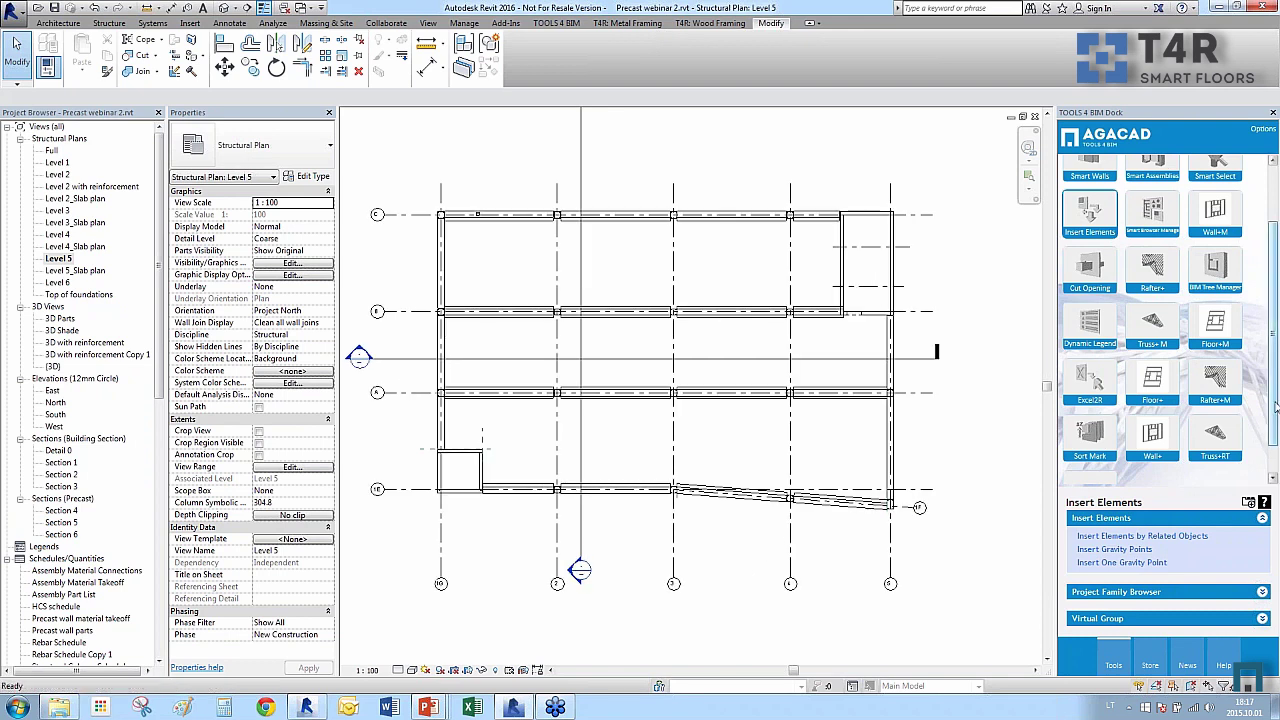
{"action": "scroll", "coordinate": [1268, 395], "scroll_direction": "down", "scroll_amount": 1}
{"action": "left_click", "coordinate": [1097, 456]}
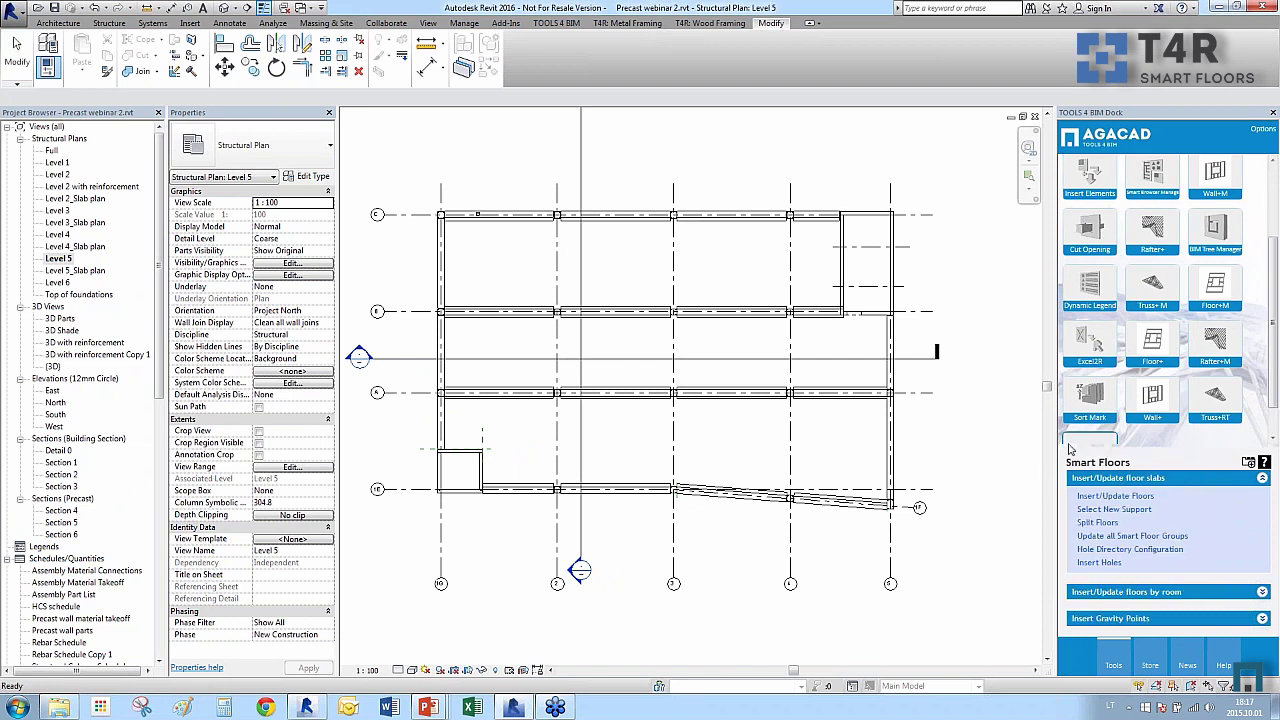
{"action": "left_click", "coordinate": [1105, 498]}
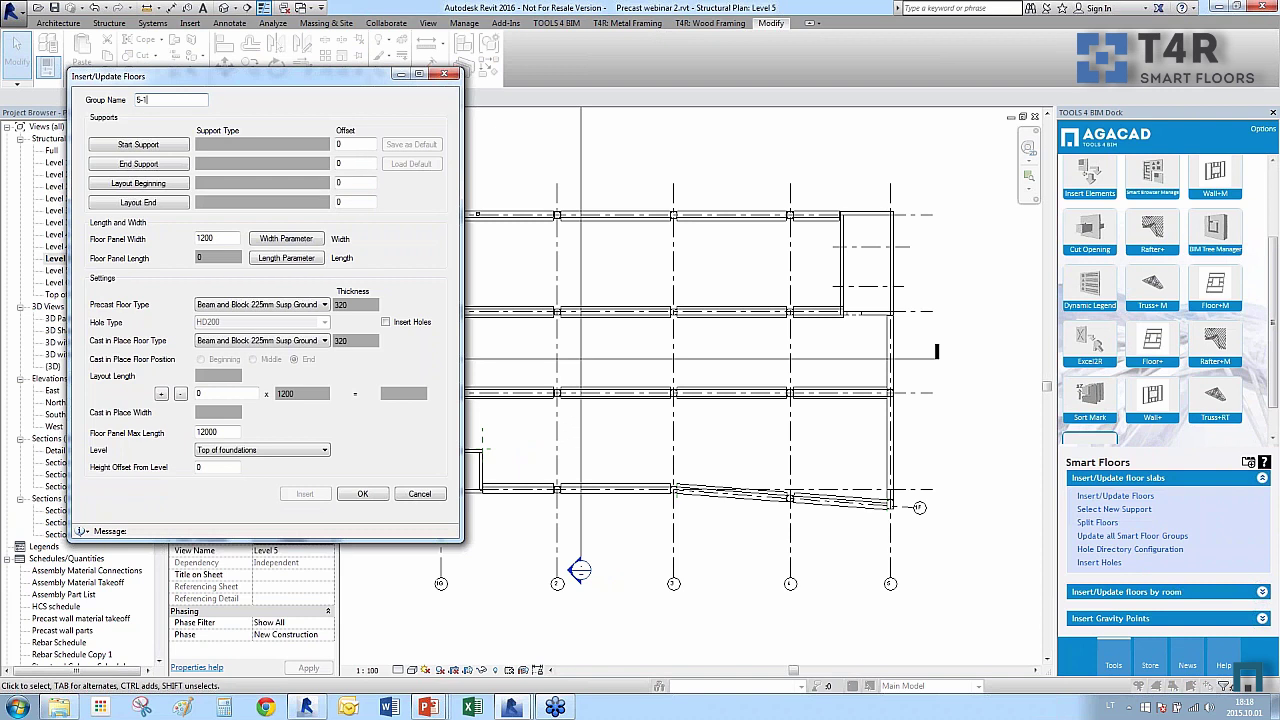
Assign the grid C beam as start support, grid B beam as end support, shaft wall as layout beginning and opposite edge beam as layout end.
{"action": "left_click", "coordinate": [138, 144]}
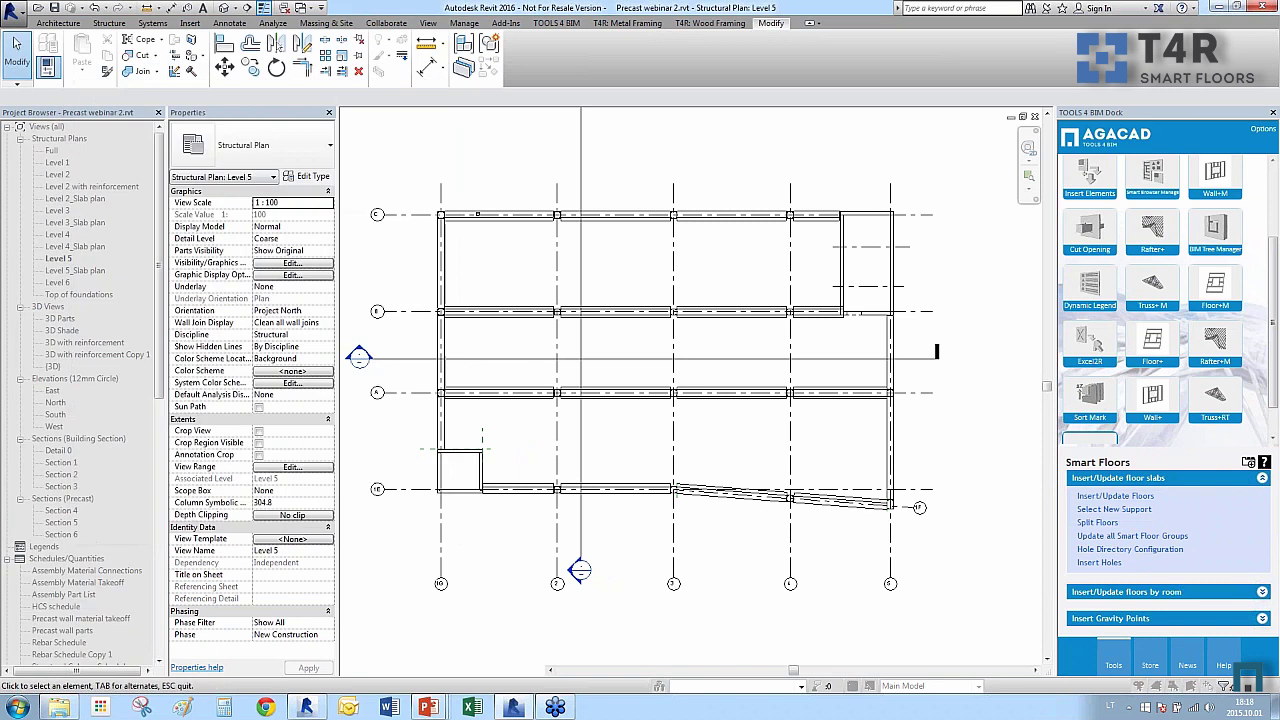
{"action": "left_click", "coordinate": [420, 214]}
{"action": "left_click", "coordinate": [133, 165]}
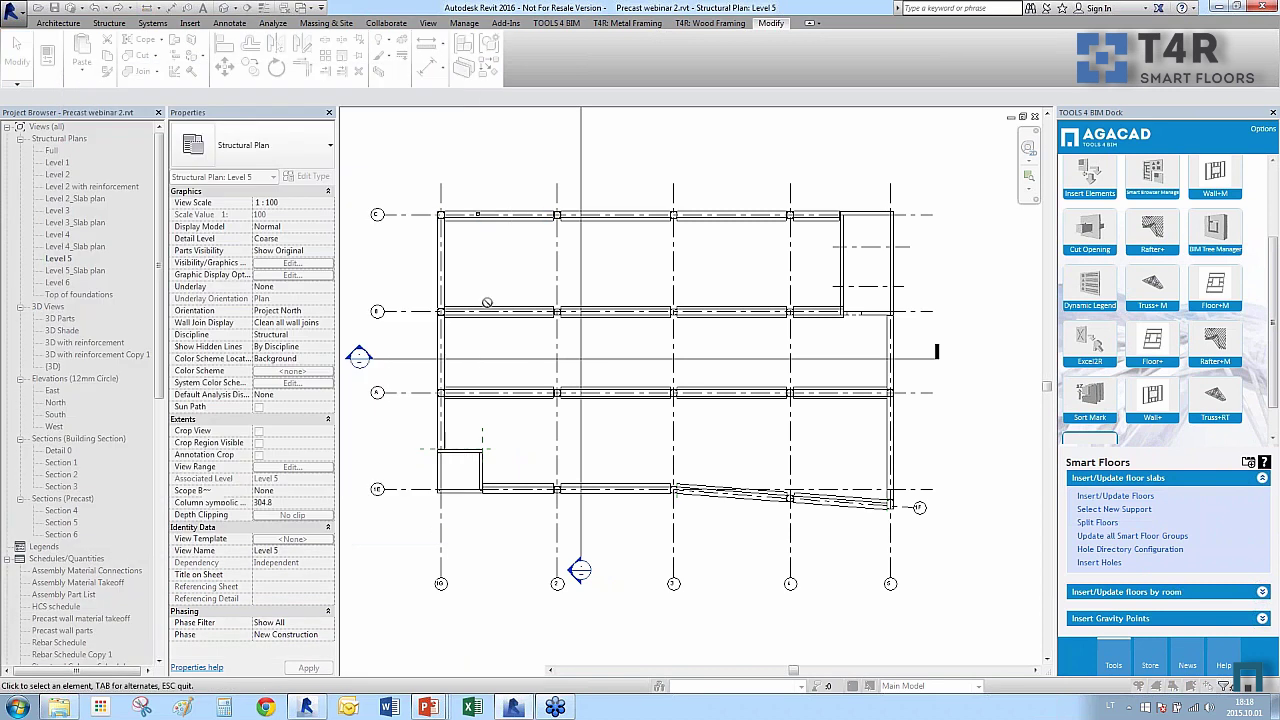
{"action": "left_click", "coordinate": [500, 311]}
{"action": "left_click", "coordinate": [138, 184]}
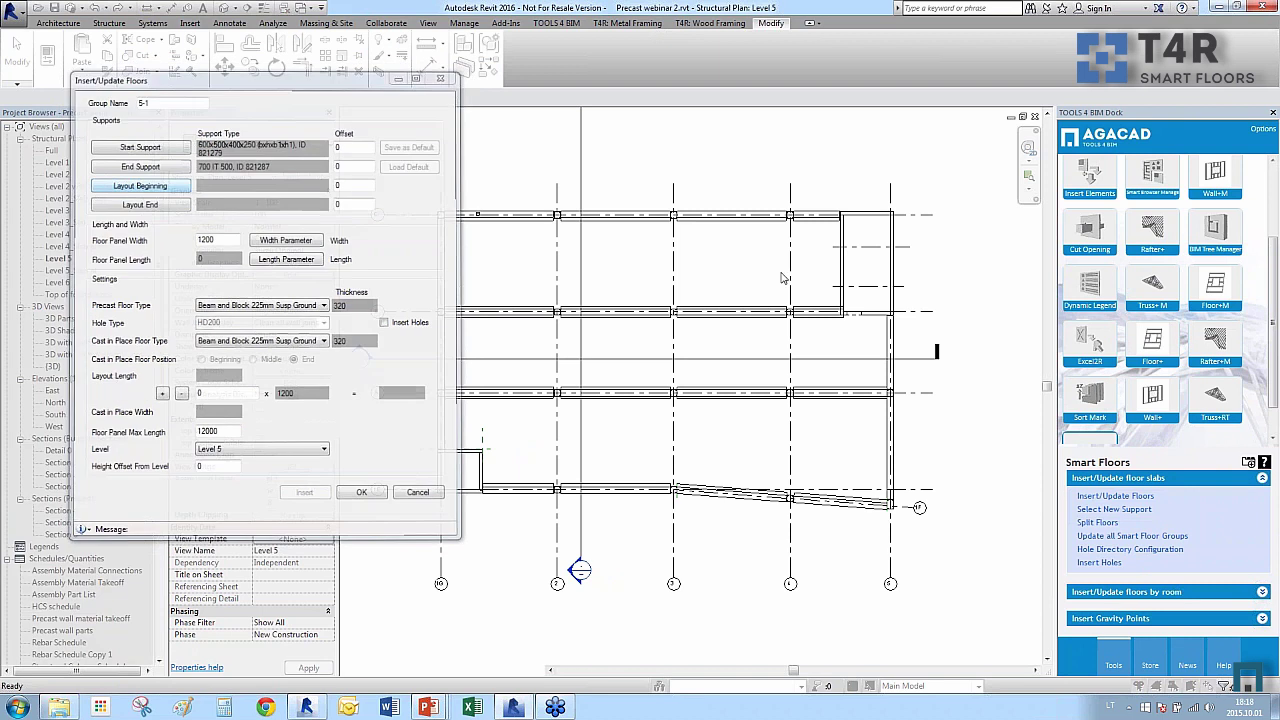
{"action": "left_click", "coordinate": [840, 282]}
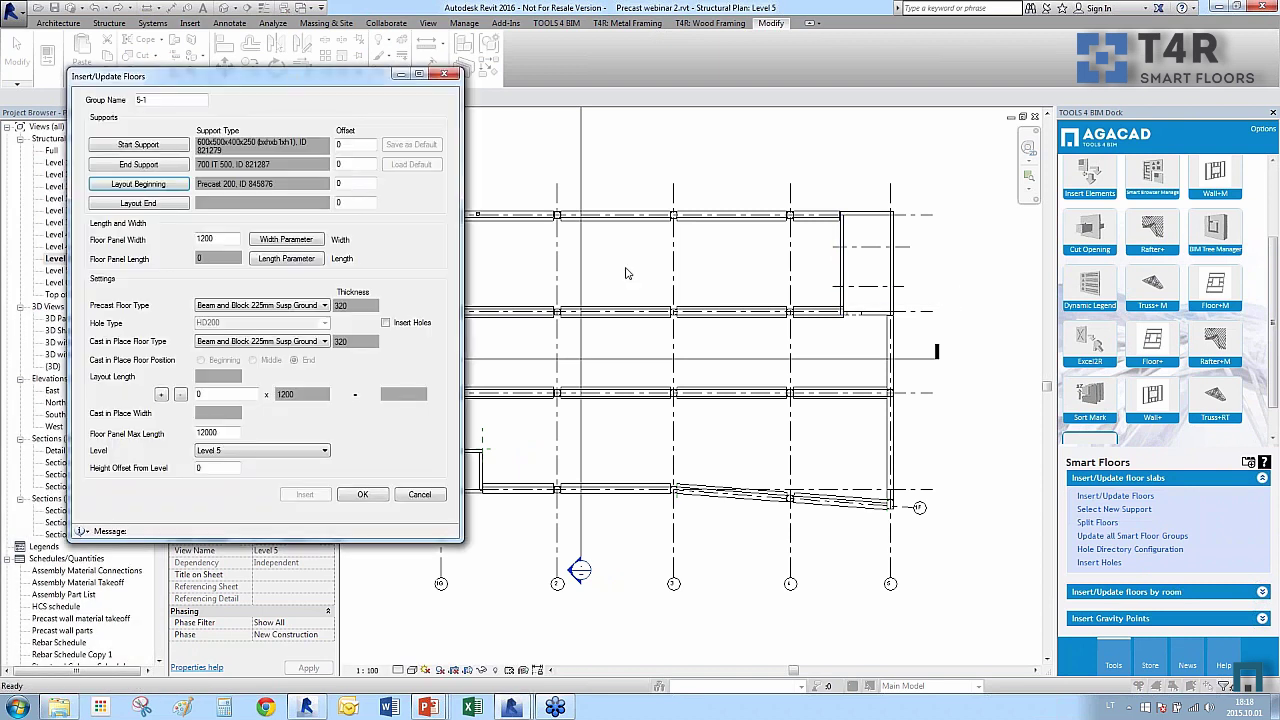
{"action": "left_click", "coordinate": [150, 204]}
{"action": "left_click", "coordinate": [446, 286]}
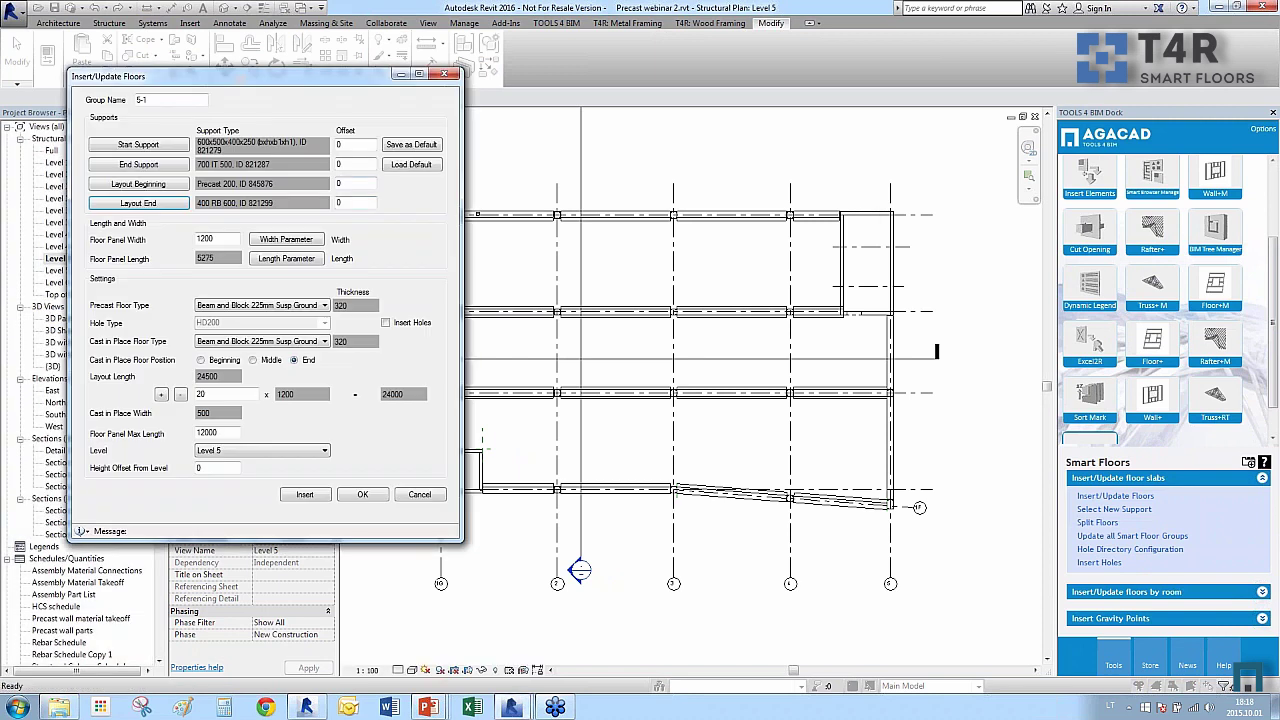
Set the offsets of the start support and the end support to 100.
{"action": "left_click", "coordinate": [339, 147]}
{"action": "type", "text": "100"}
{"action": "left_click", "coordinate": [338, 164]}
{"action": "type", "text": "10"}
{"action": "left_click", "coordinate": [349, 185]}
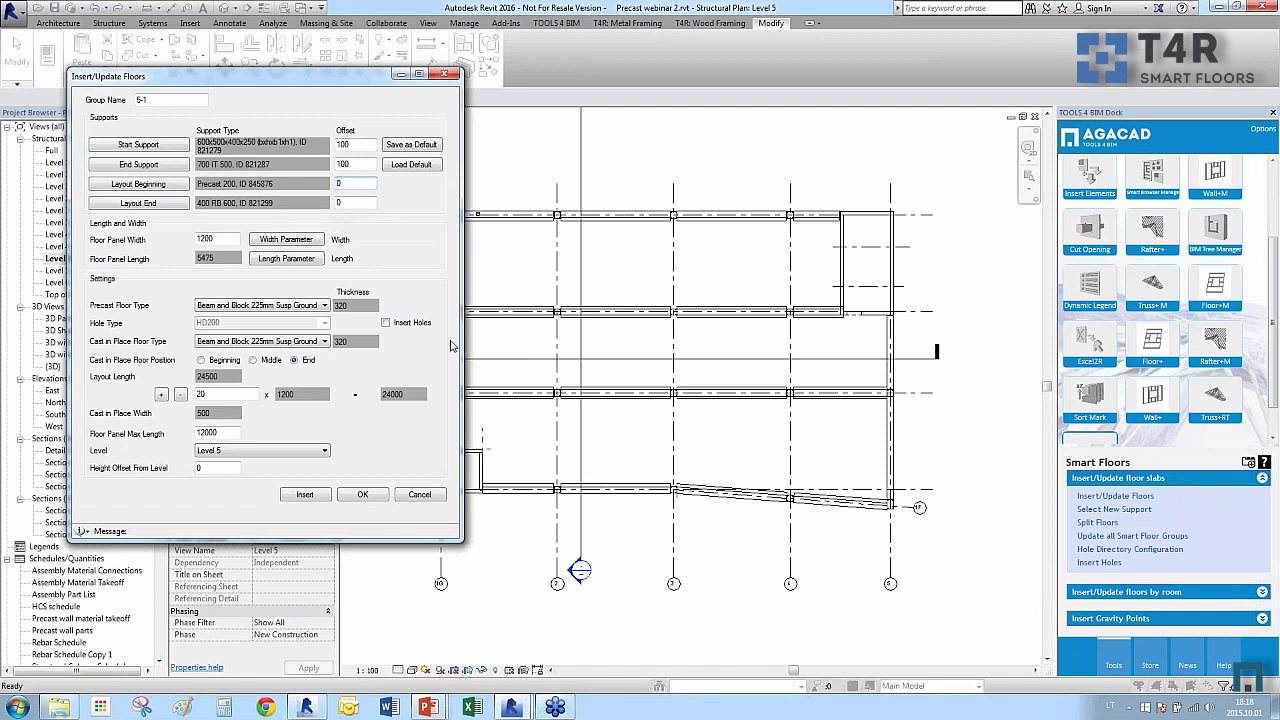
Assign Width as the floor panel width parameter and set the precast floor type to HCS 265.
{"action": "left_click", "coordinate": [300, 260]}
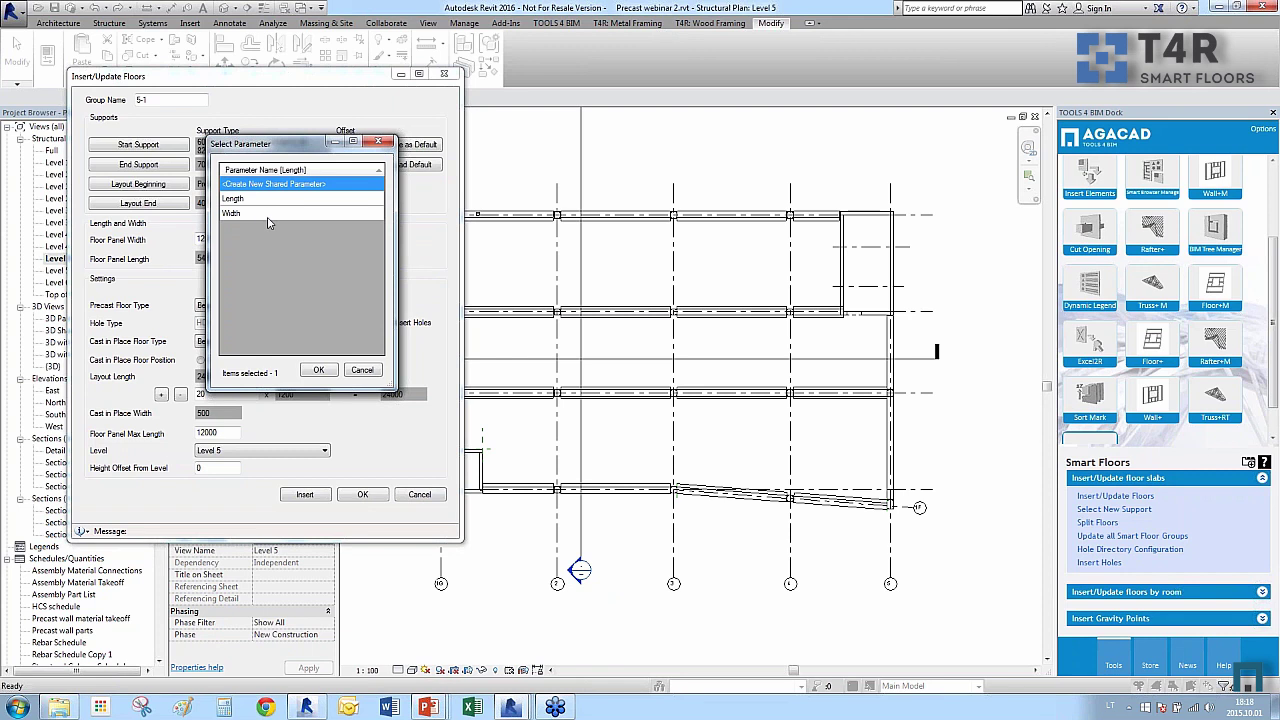
{"action": "left_click", "coordinate": [362, 370]}
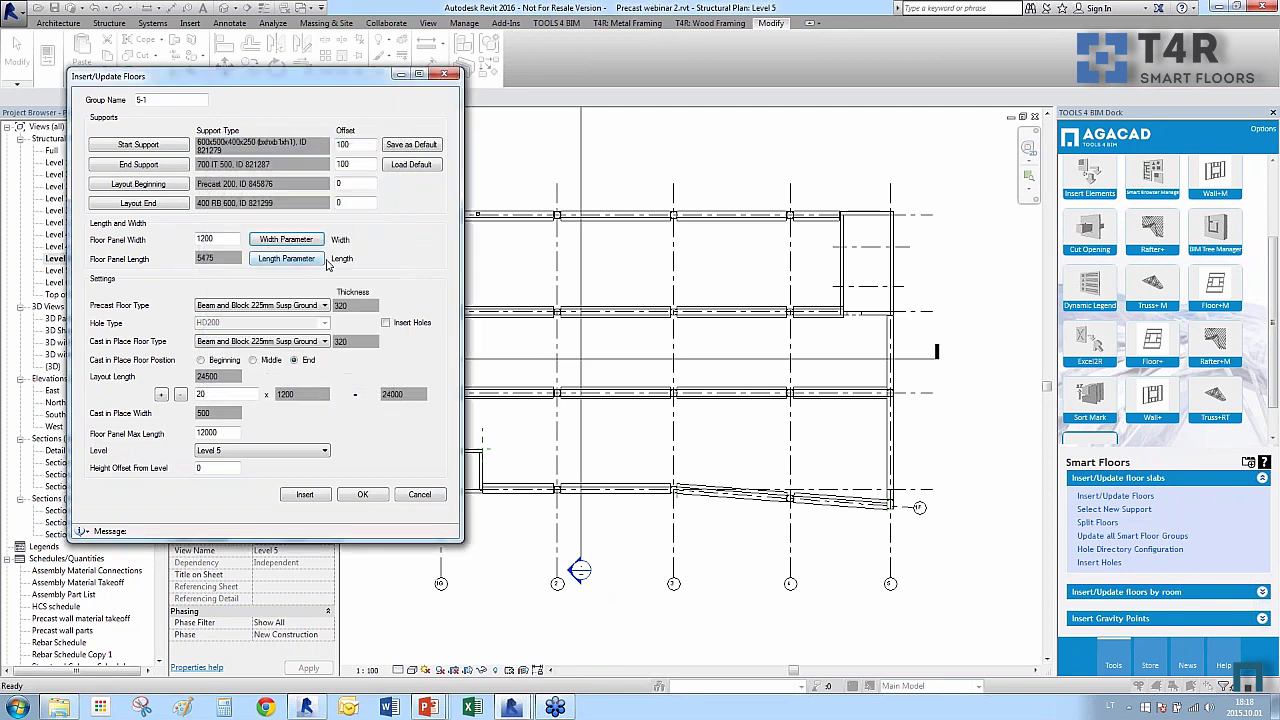
{"action": "left_click", "coordinate": [287, 240]}
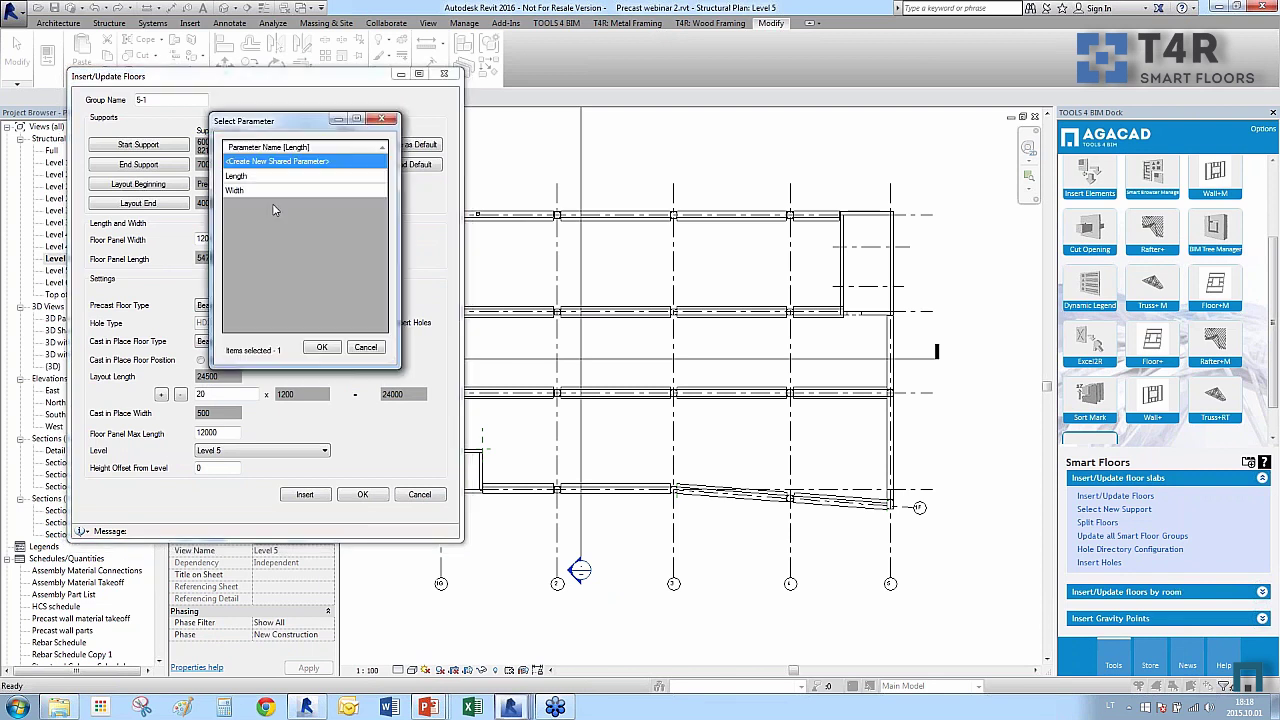
{"action": "left_click", "coordinate": [273, 190]}
{"action": "left_click", "coordinate": [323, 347]}
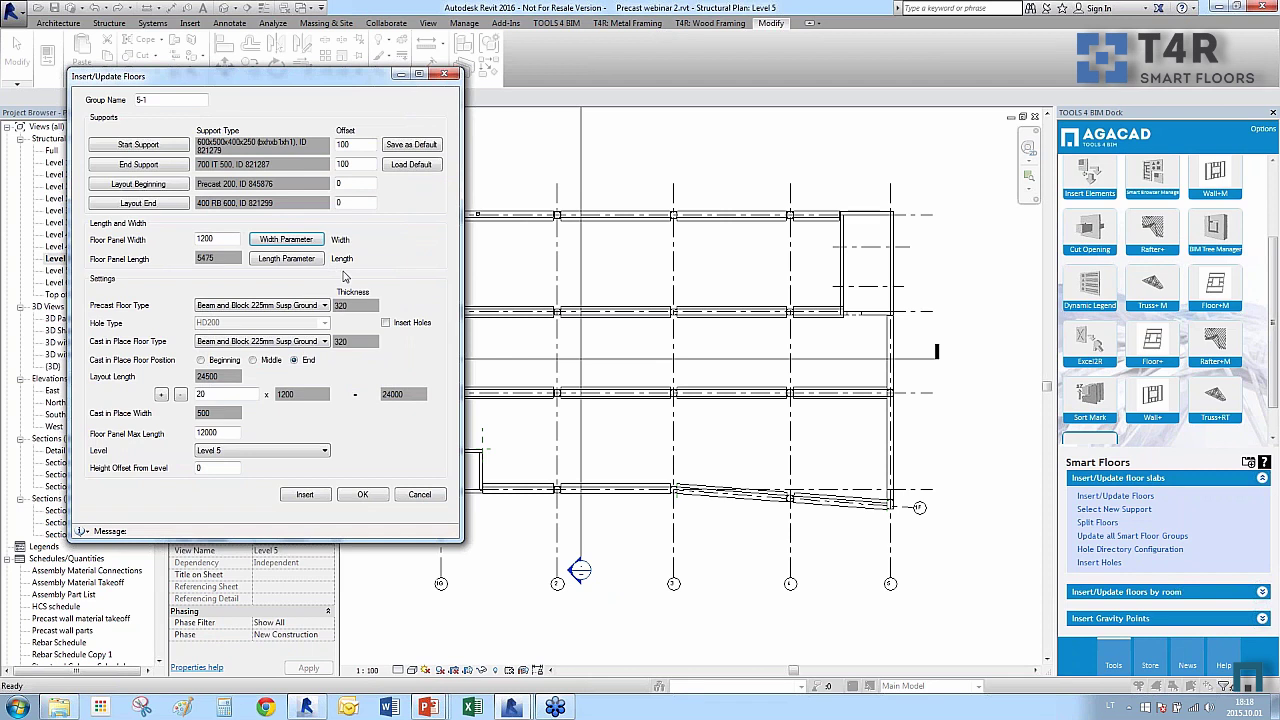
{"action": "left_click", "coordinate": [280, 309]}
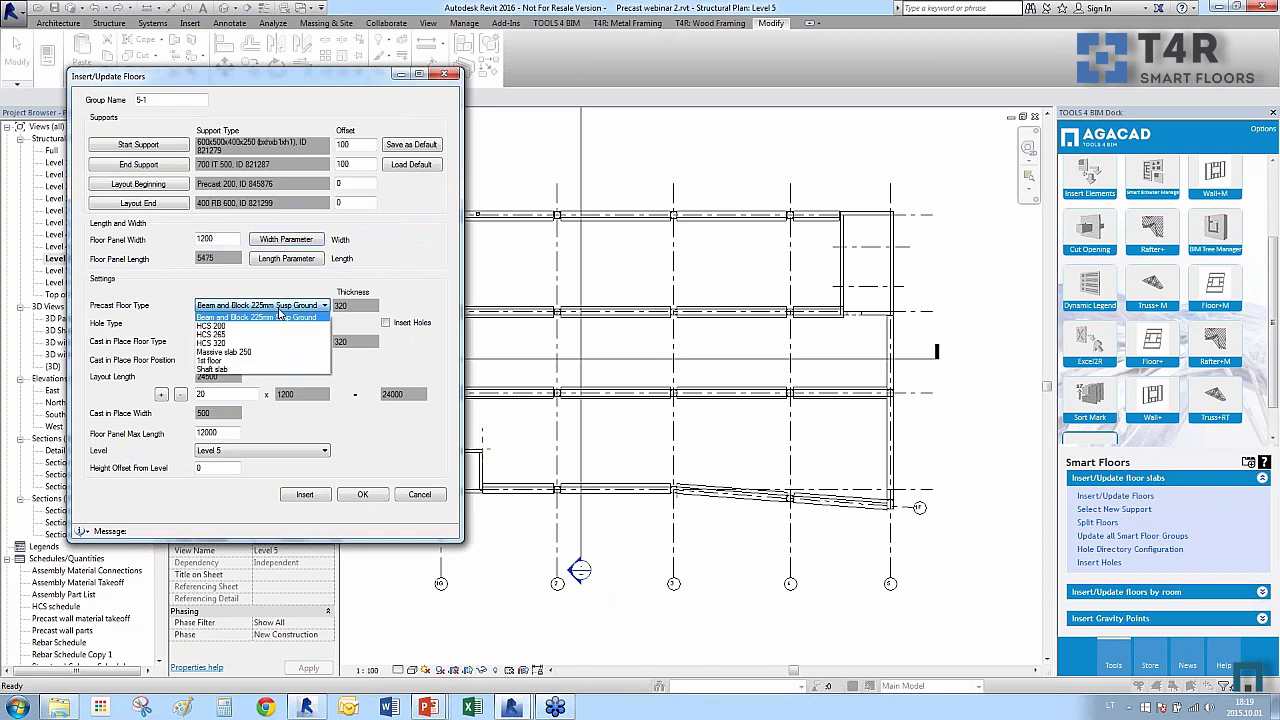
{"action": "left_click", "coordinate": [258, 336]}
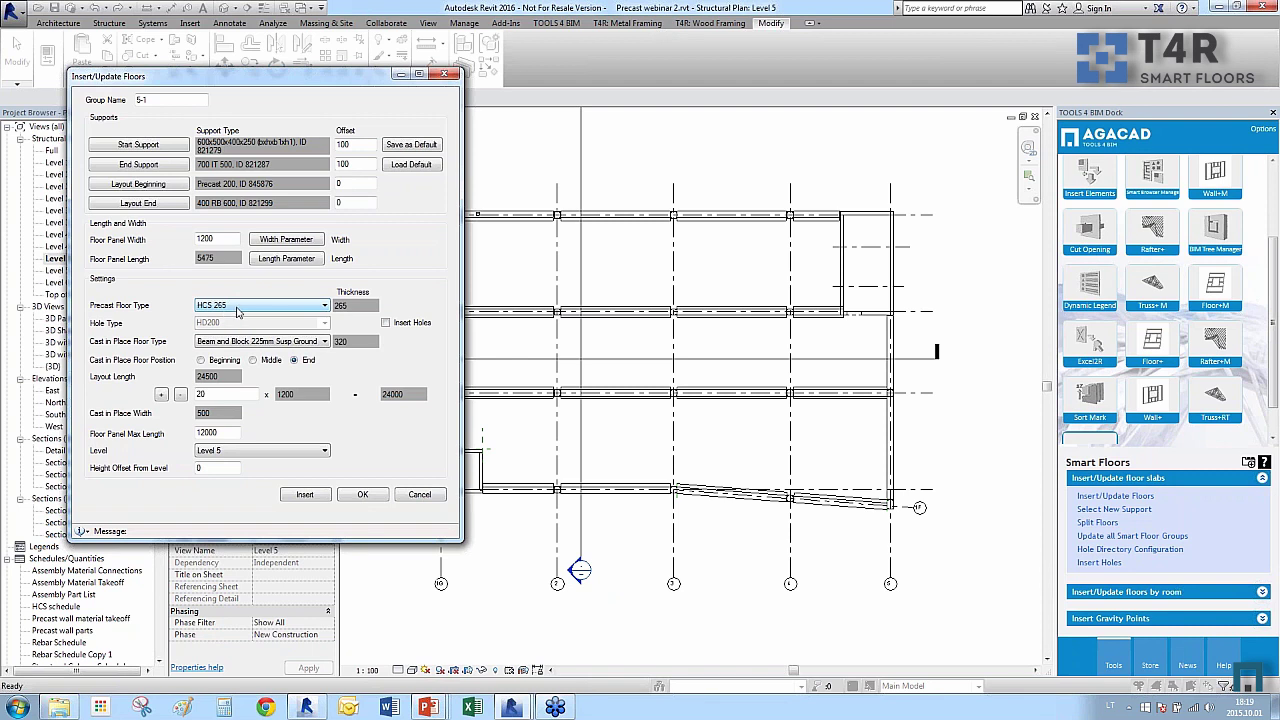
Enable hole insertion for group 5-1 with hole type HD265 and set the cast in place floor type to HCS 265.
{"action": "left_click", "coordinate": [386, 323]}
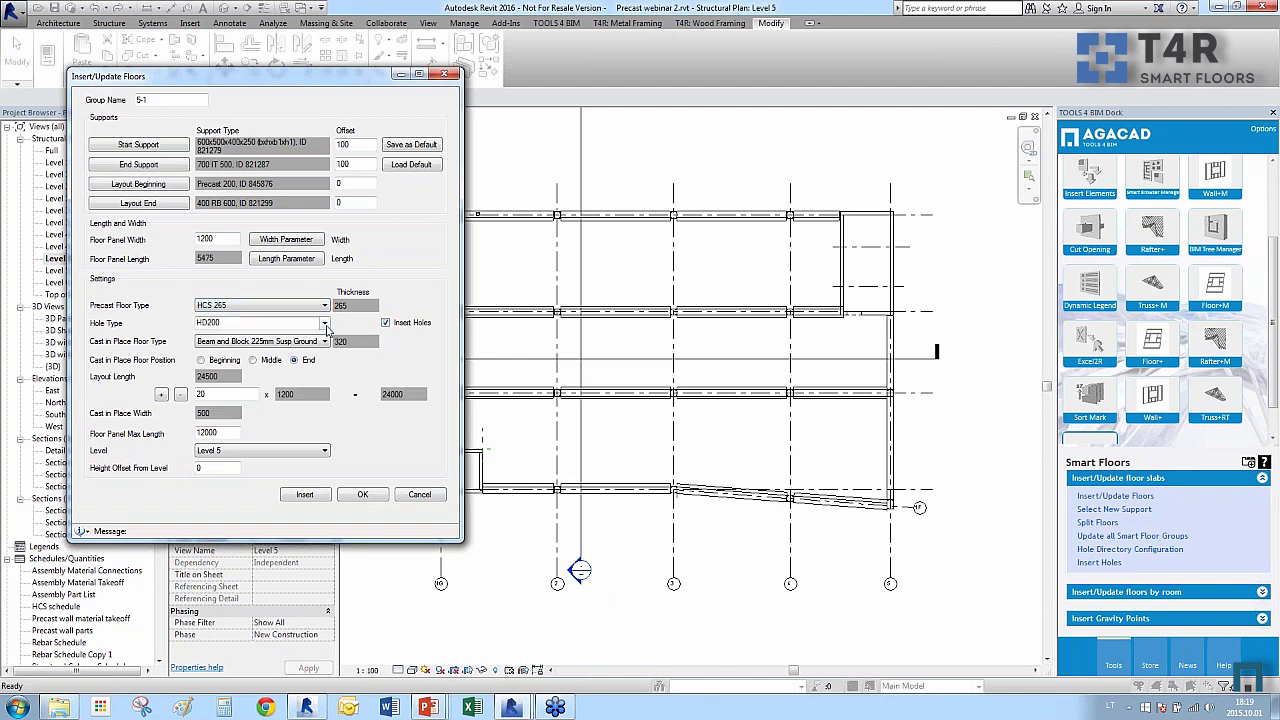
{"action": "left_click", "coordinate": [325, 328]}
{"action": "left_click", "coordinate": [284, 348]}
{"action": "left_click", "coordinate": [325, 326]}
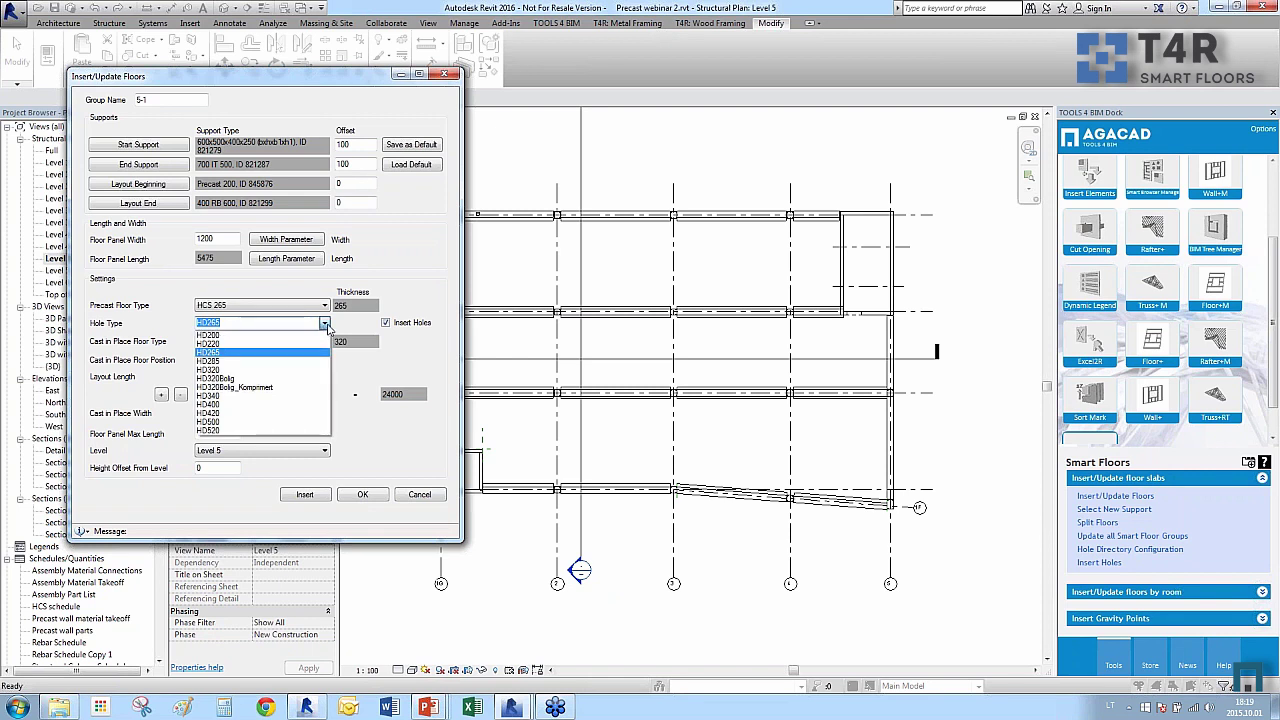
{"action": "left_click", "coordinate": [346, 329]}
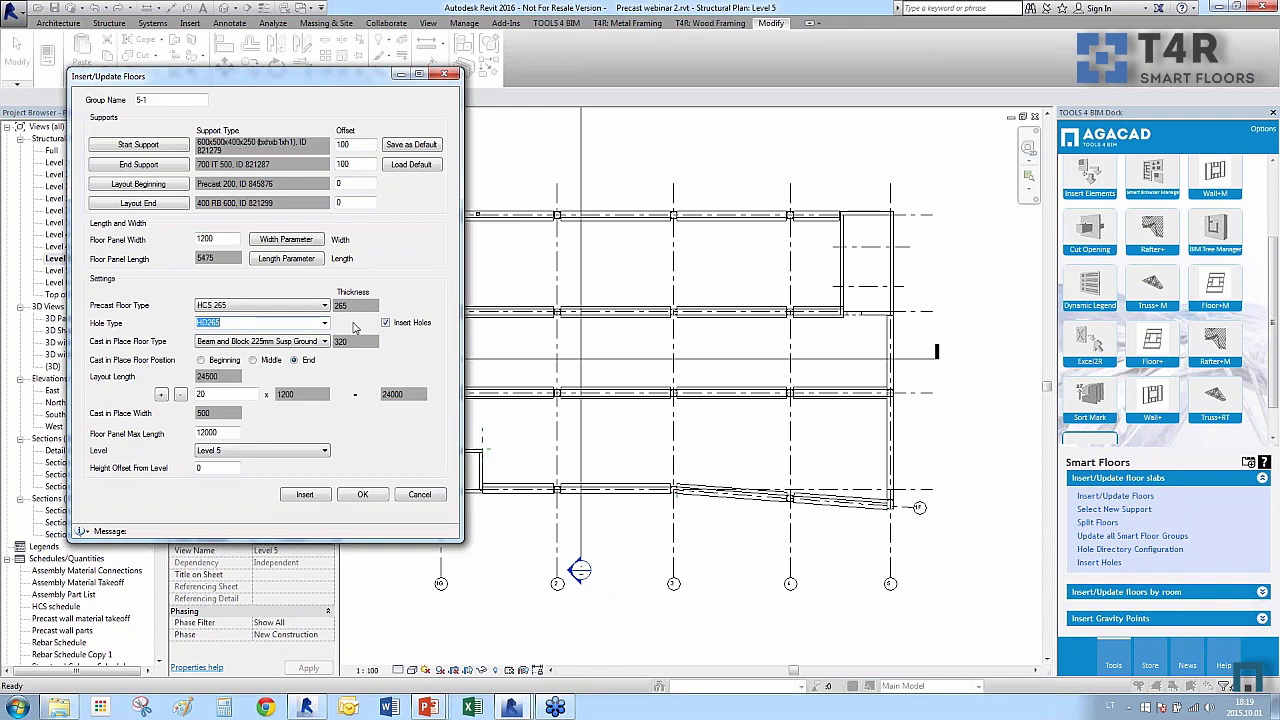
{"action": "left_click", "coordinate": [246, 342]}
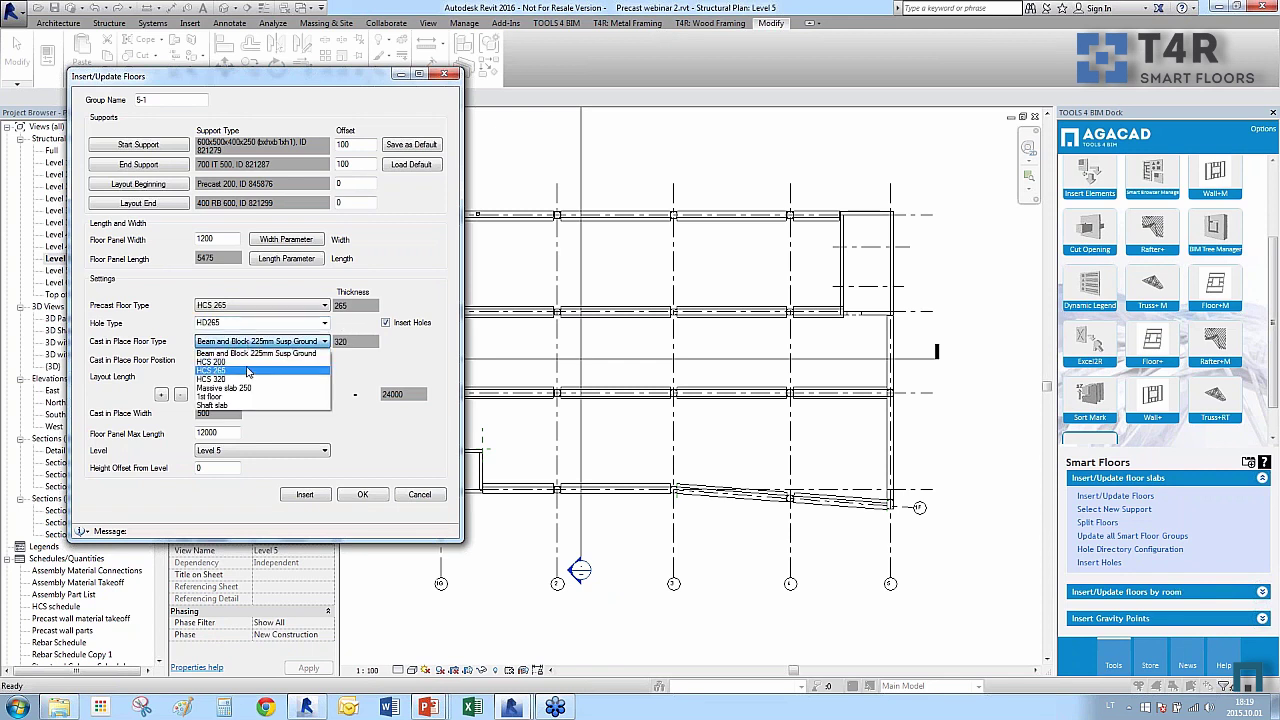
{"action": "left_click", "coordinate": [228, 370]}
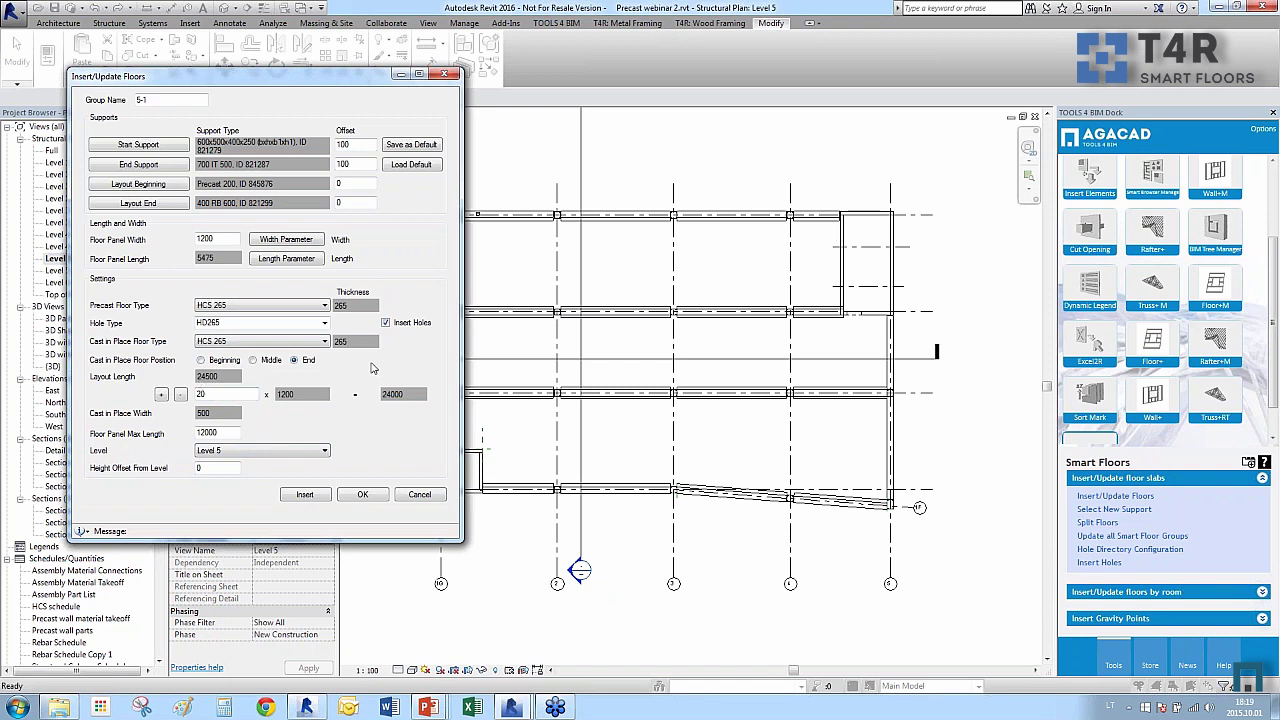
Insert the group 5-1 floor slabs between grids C and B, keeping 20 panels, and close the floor settings.
{"action": "double_click", "coordinate": [213, 397]}
{"action": "left_click", "coordinate": [314, 497]}
{"action": "left_click", "coordinate": [305, 495]}
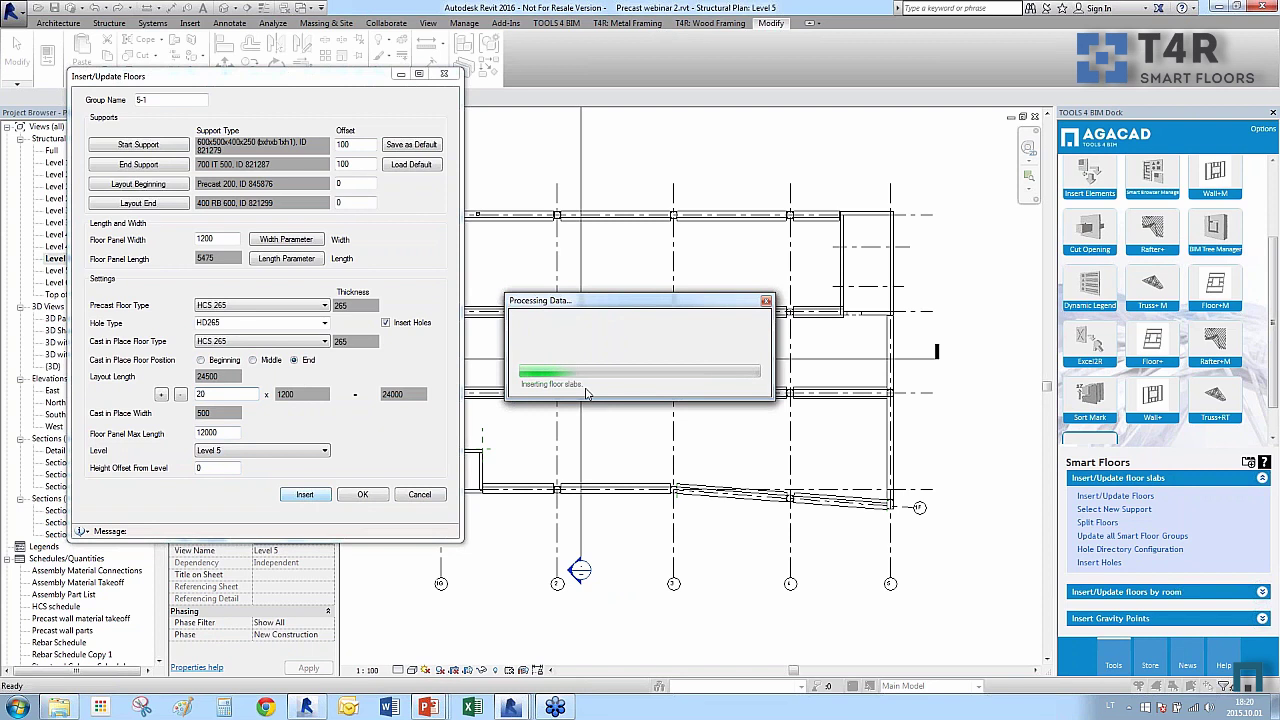
{"action": "left_click", "coordinate": [362, 495]}
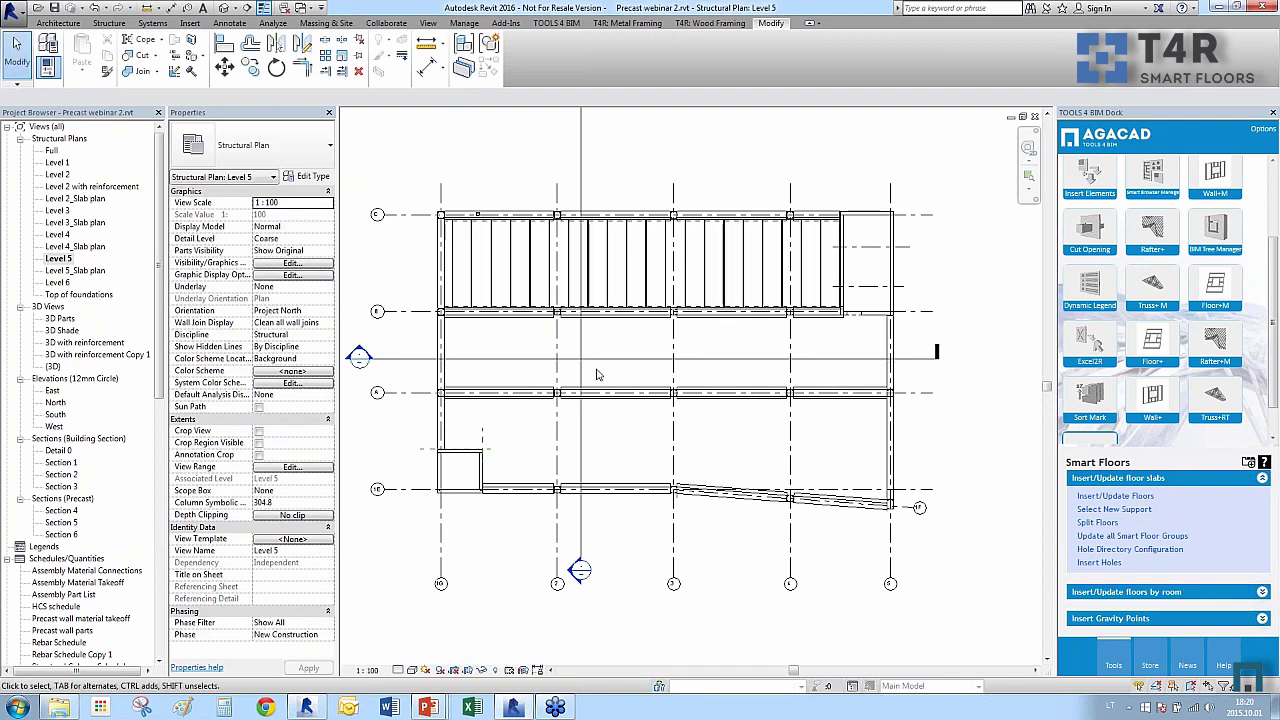
Start floor group 5-2 with the grid A beam as start support, skewed edge beam as end support, right edge beam as layout beginning and grid 3 as layout end.
{"action": "left_click", "coordinate": [1115, 496]}
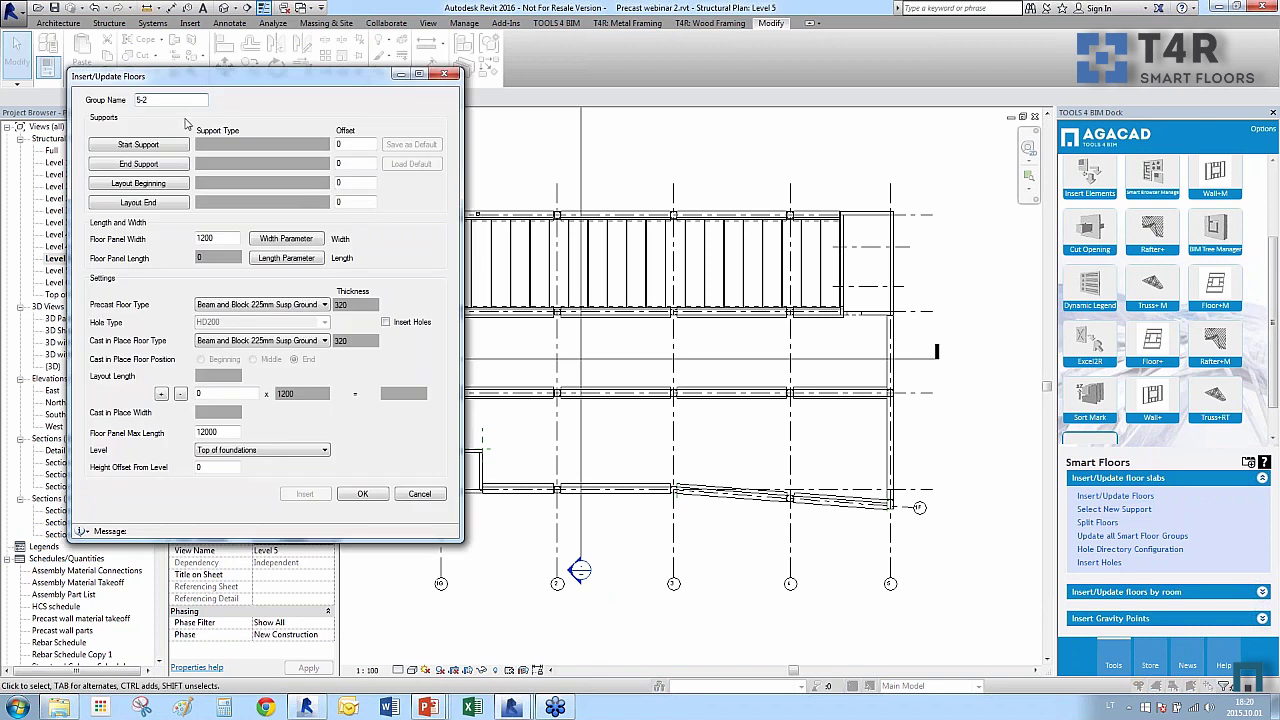
{"action": "left_click", "coordinate": [170, 148]}
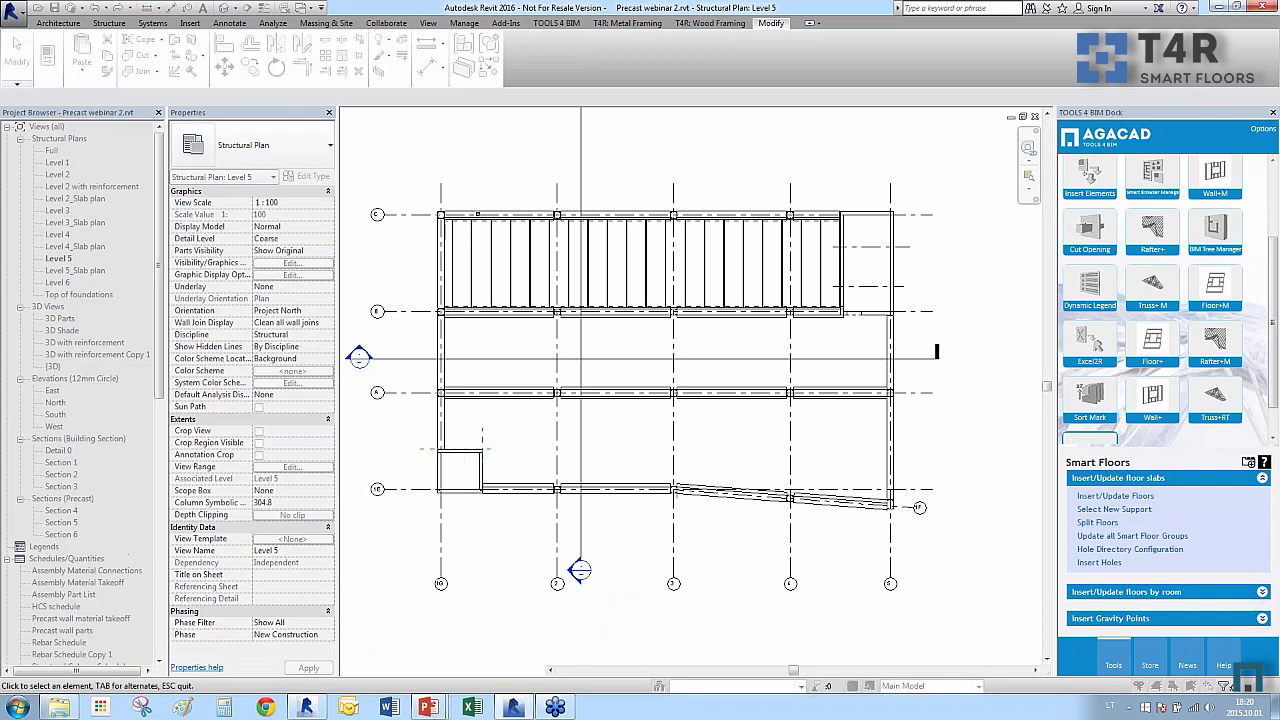
{"action": "left_click", "coordinate": [808, 401]}
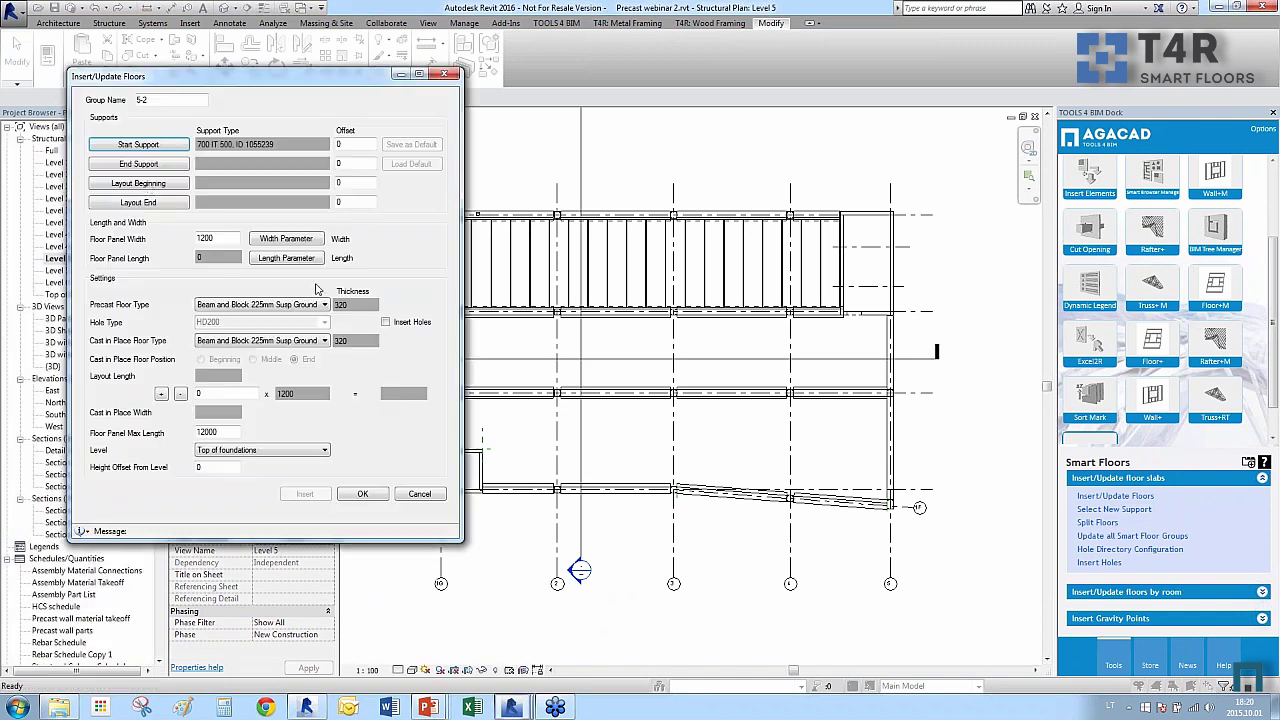
{"action": "left_click", "coordinate": [144, 166]}
{"action": "left_click", "coordinate": [741, 498]}
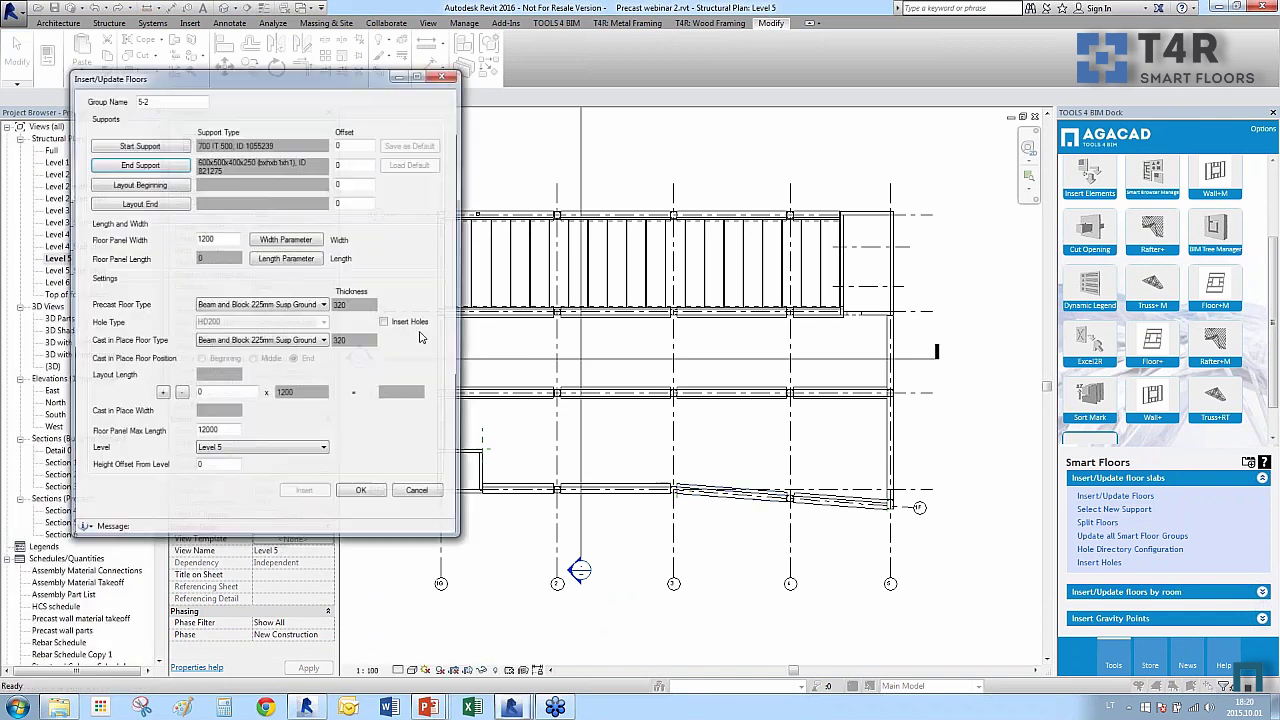
{"action": "left_click", "coordinate": [176, 187]}
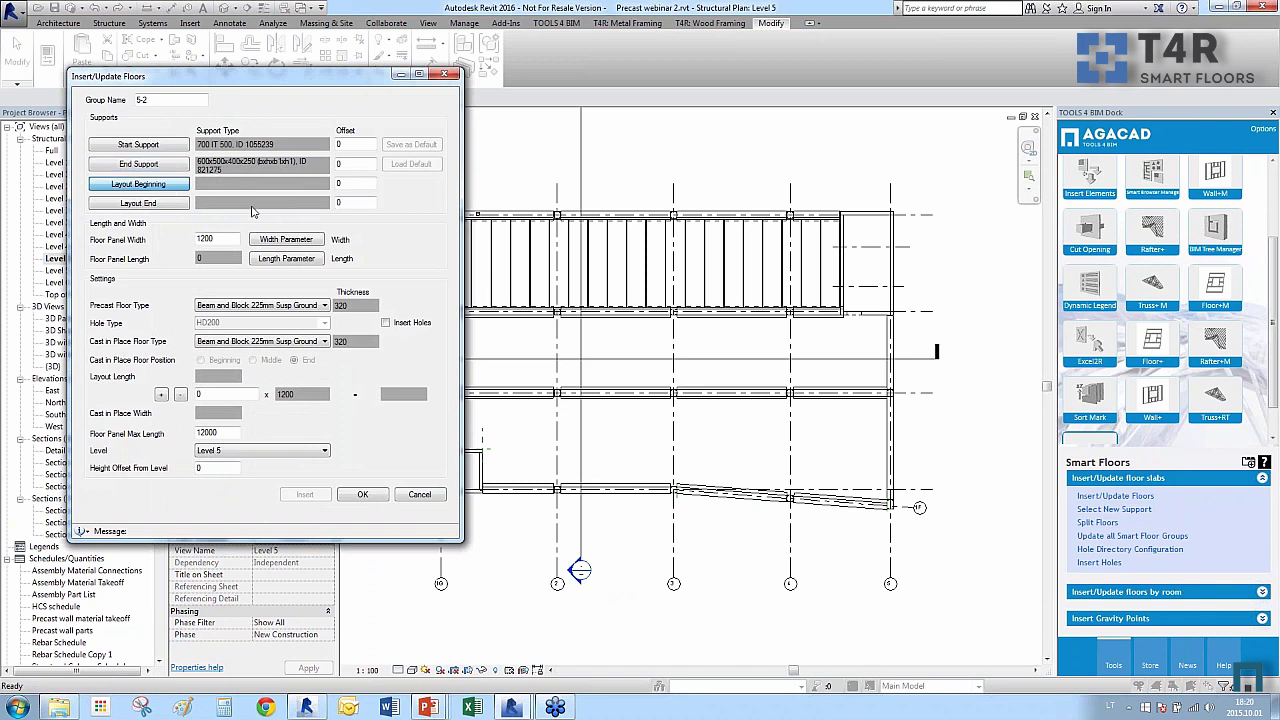
{"action": "left_click", "coordinate": [889, 455]}
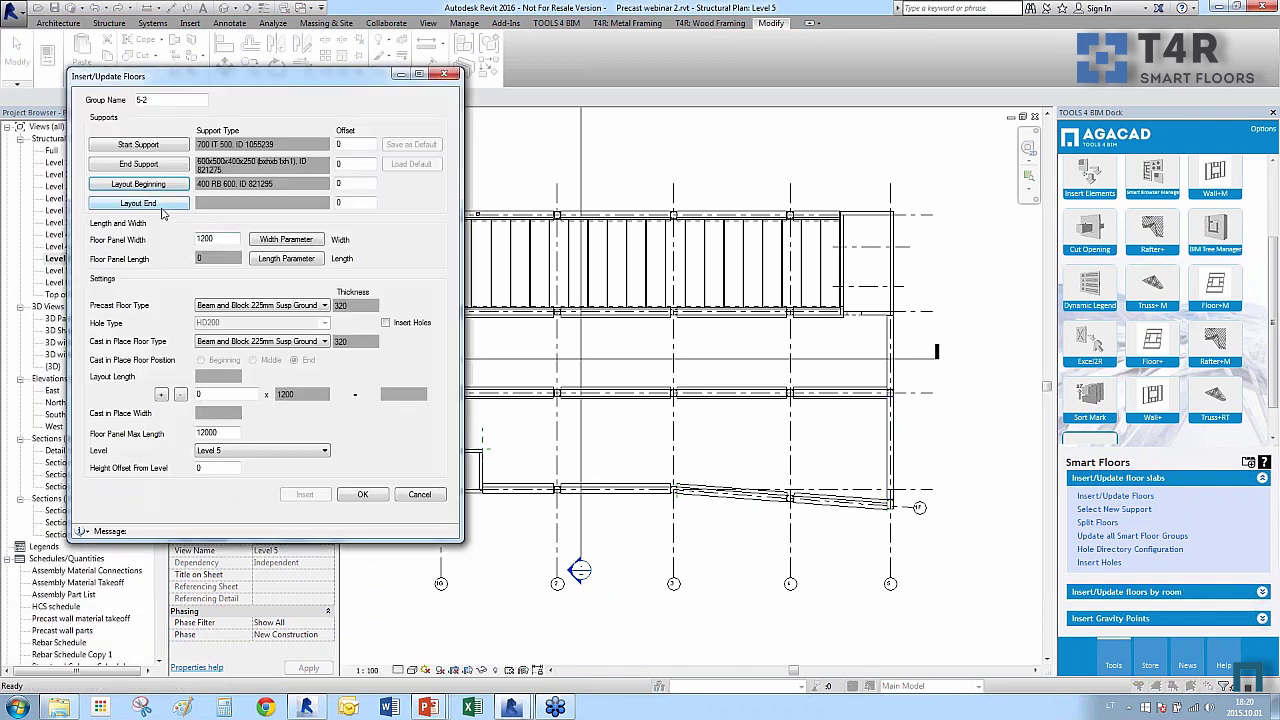
{"action": "left_click", "coordinate": [150, 204]}
{"action": "left_click", "coordinate": [676, 436]}
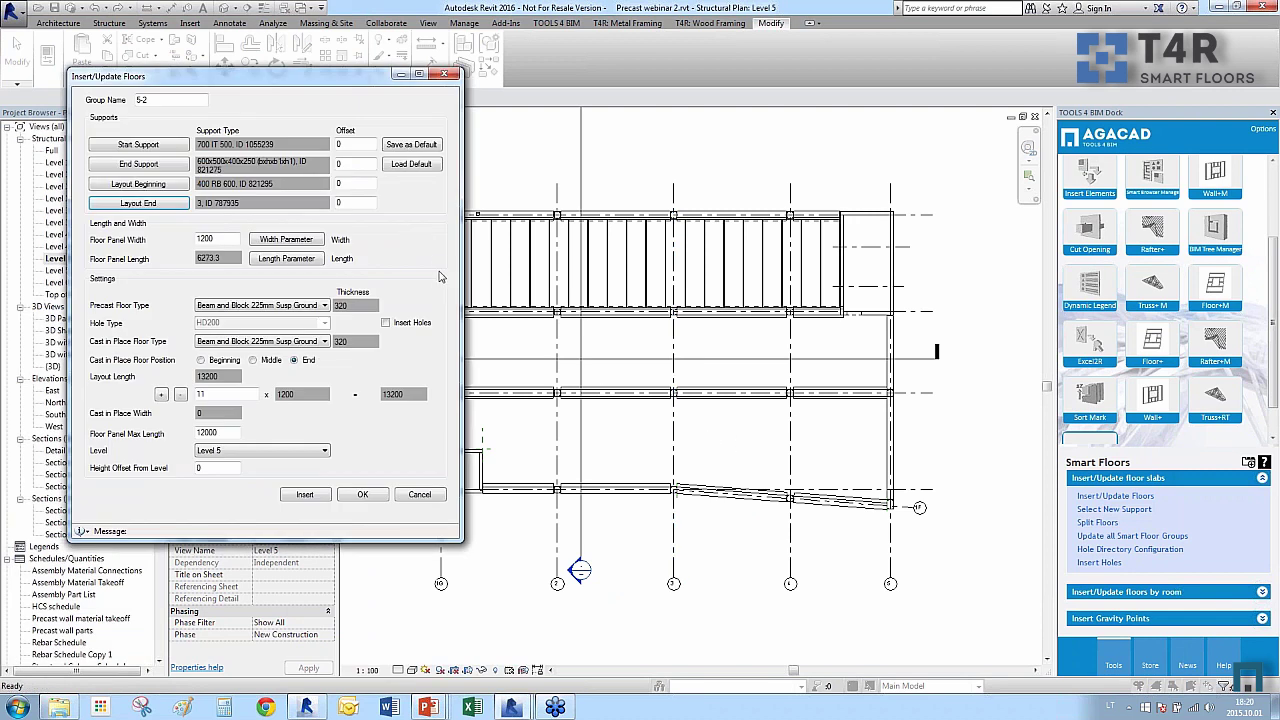
Set both support offsets of group 5-2 to 100 and its precast and cast in place floor types to HCS 265.
{"action": "left_click", "coordinate": [345, 146]}
{"action": "key", "text": "Tab"}
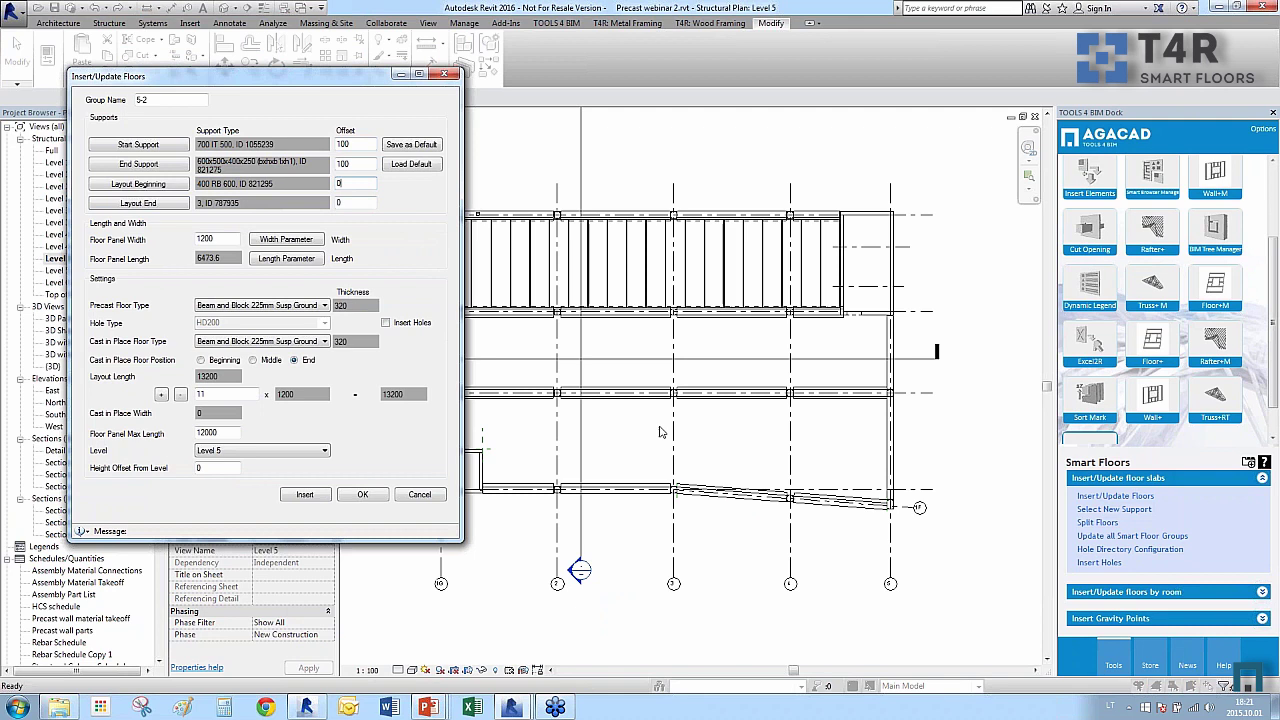
{"action": "left_click", "coordinate": [238, 310]}
{"action": "left_click", "coordinate": [269, 335]}
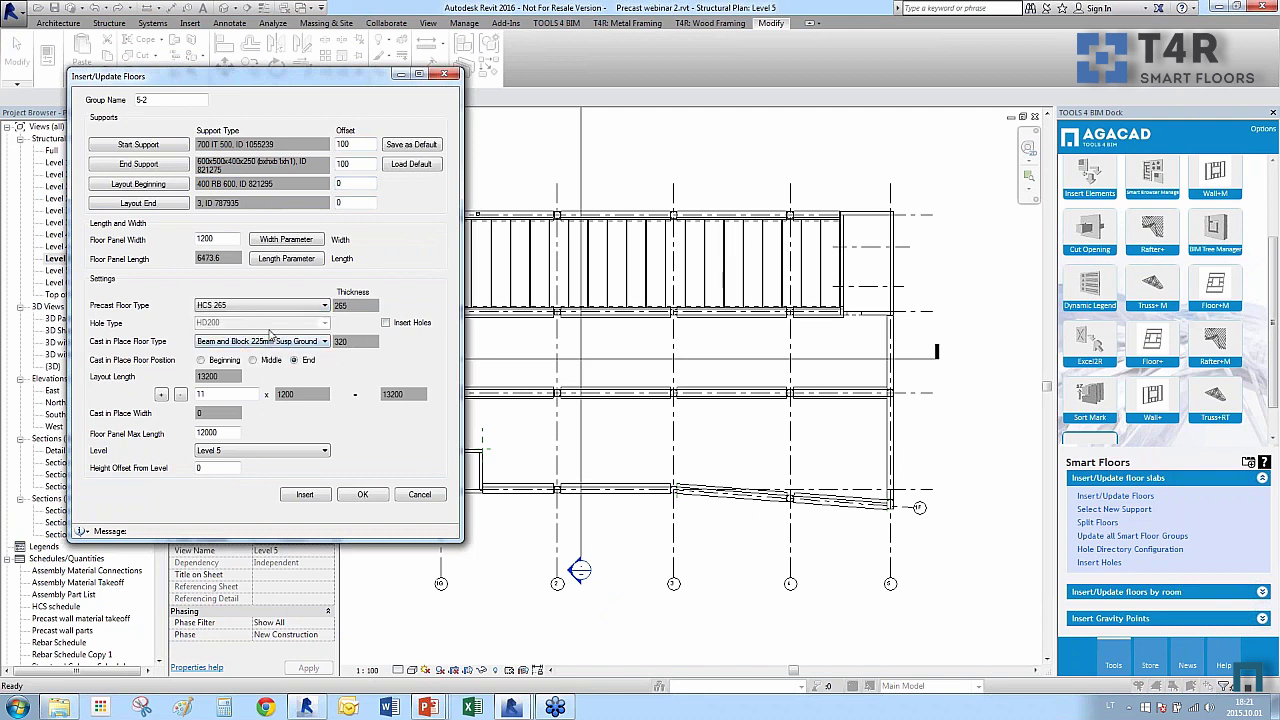
{"action": "left_click", "coordinate": [272, 344]}
{"action": "left_click", "coordinate": [278, 366]}
Enable hole insertion with hole type HD265, insert the group 5-2 floor slabs and close the floor settings.
{"action": "left_click", "coordinate": [385, 324]}
{"action": "left_click", "coordinate": [324, 323]}
{"action": "left_click", "coordinate": [309, 361]}
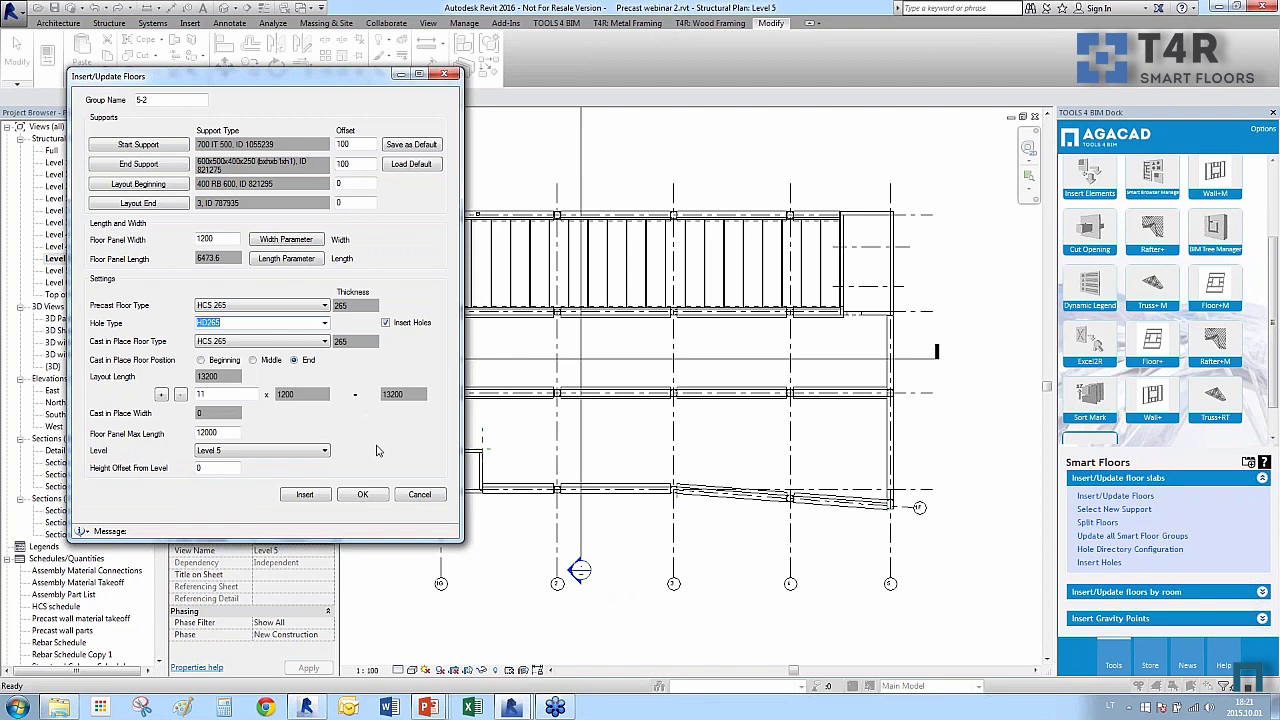
{"action": "left_click", "coordinate": [320, 494]}
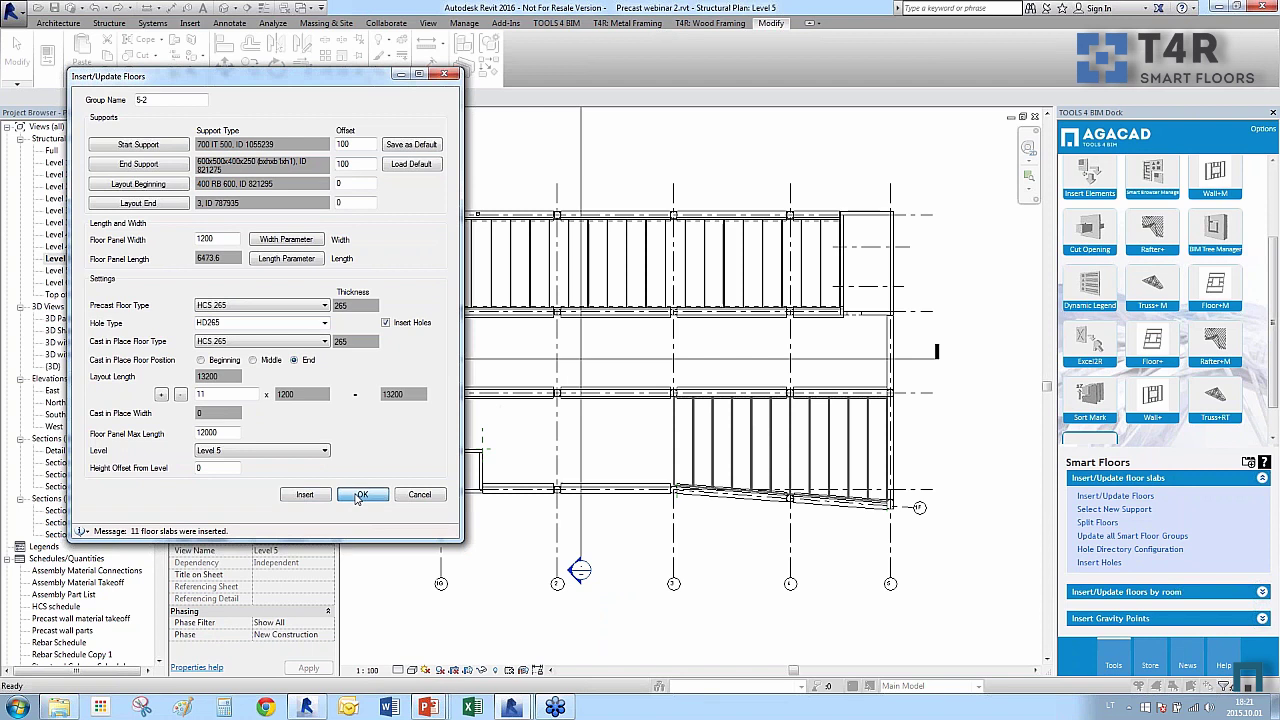
{"action": "left_click", "coordinate": [362, 494]}
Inspect the width and length properties of the slab beside grid 3 that meets the skewed edge beam.
{"action": "scroll", "coordinate": [690, 500], "scroll_direction": "up", "scroll_amount": 3}
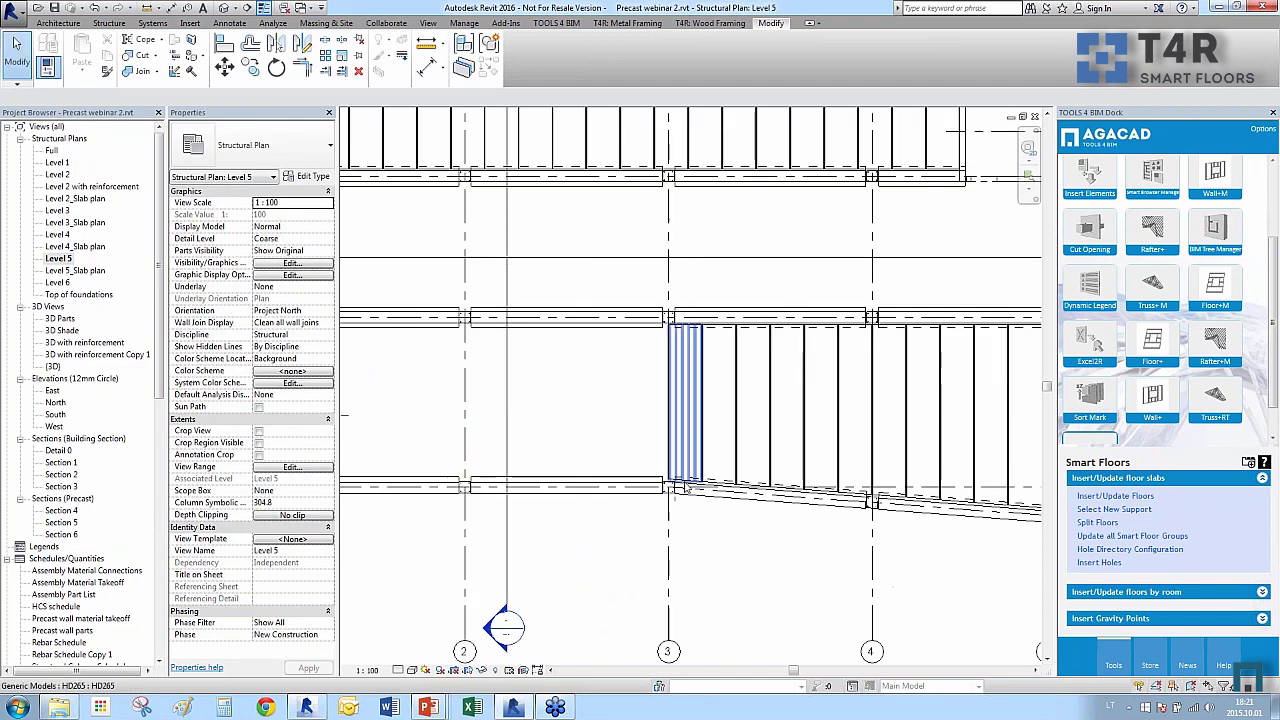
{"action": "left_click", "coordinate": [685, 487]}
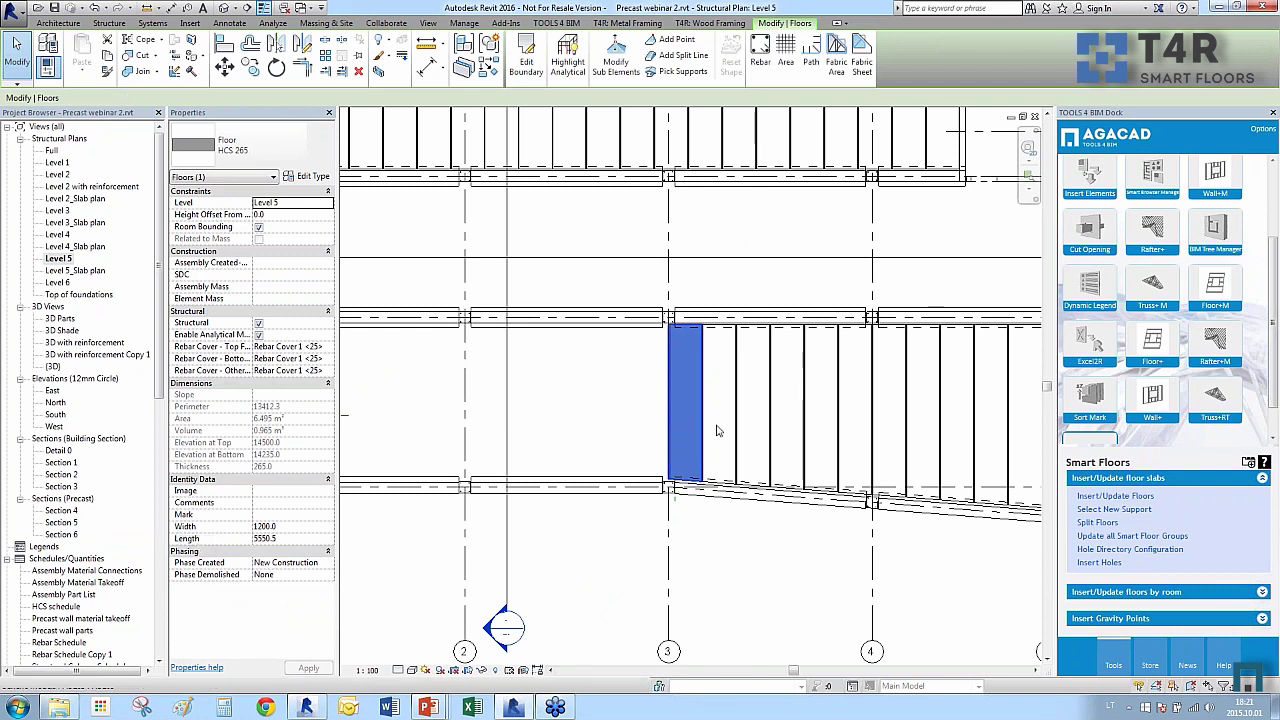
{"action": "scroll", "coordinate": [713, 449], "scroll_direction": "up", "scroll_amount": 2}
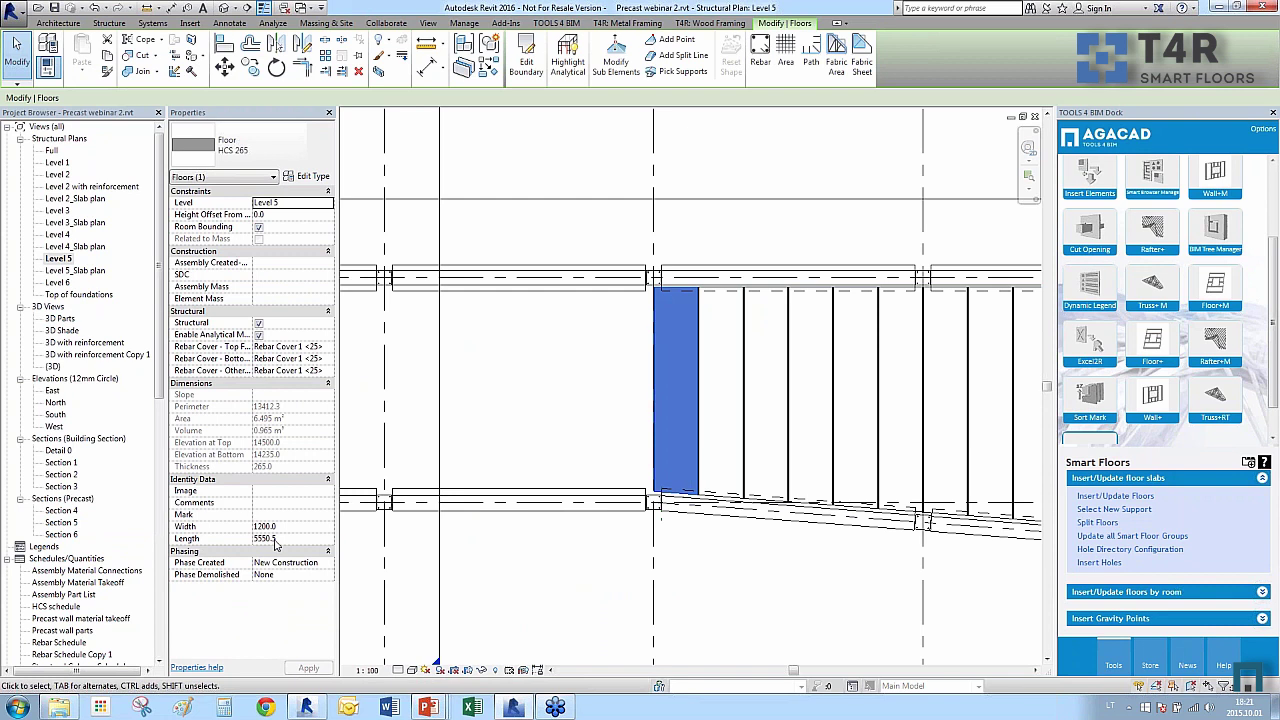
{"action": "left_click", "coordinate": [557, 558]}
{"action": "scroll", "coordinate": [557, 558], "scroll_direction": "down", "scroll_amount": 3}
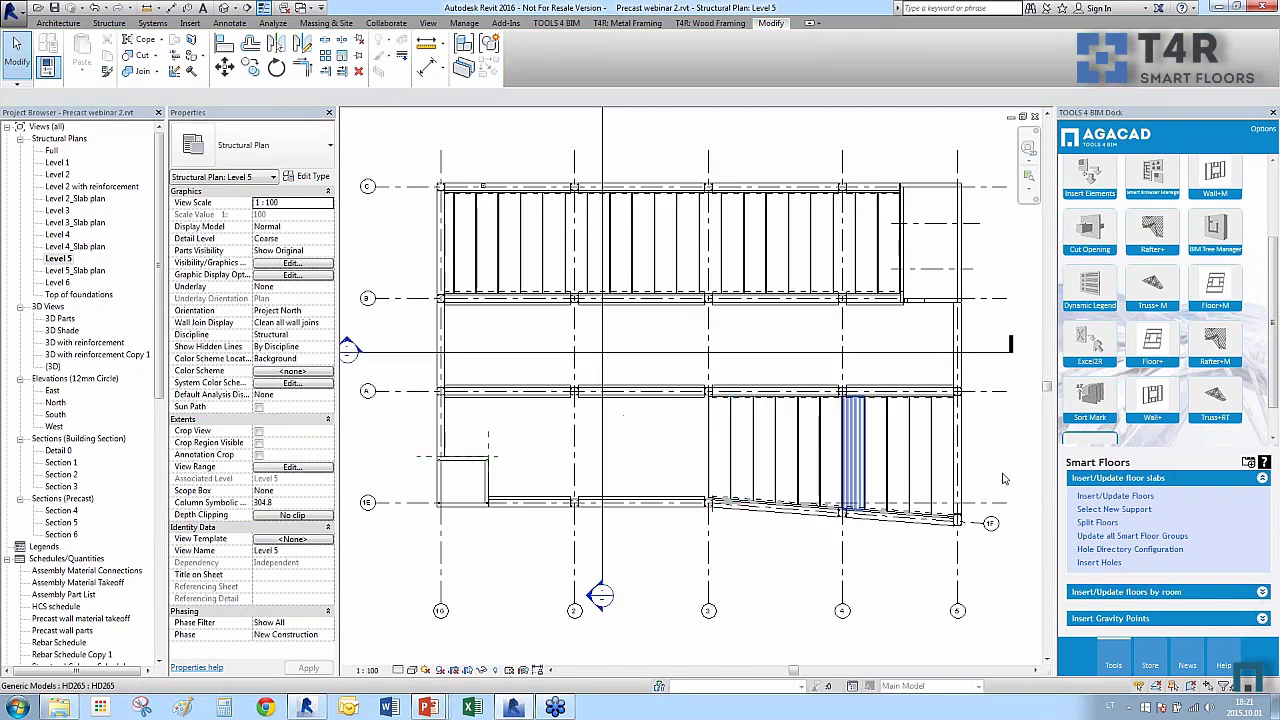
Start floor group 5-3 with the grid A beam as start support, grid 1E beam as end support, grid 3 as layout beginning and the reference plane as layout end.
{"action": "left_click", "coordinate": [1110, 496]}
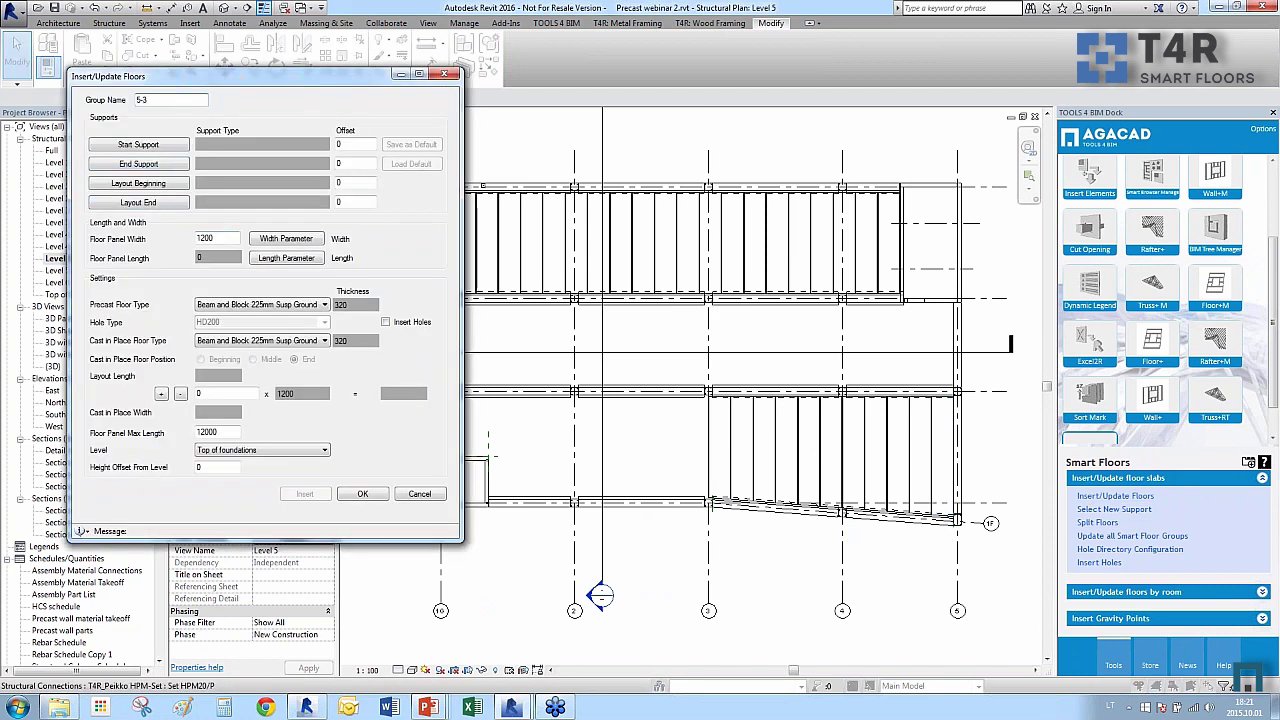
{"action": "left_click", "coordinate": [138, 145]}
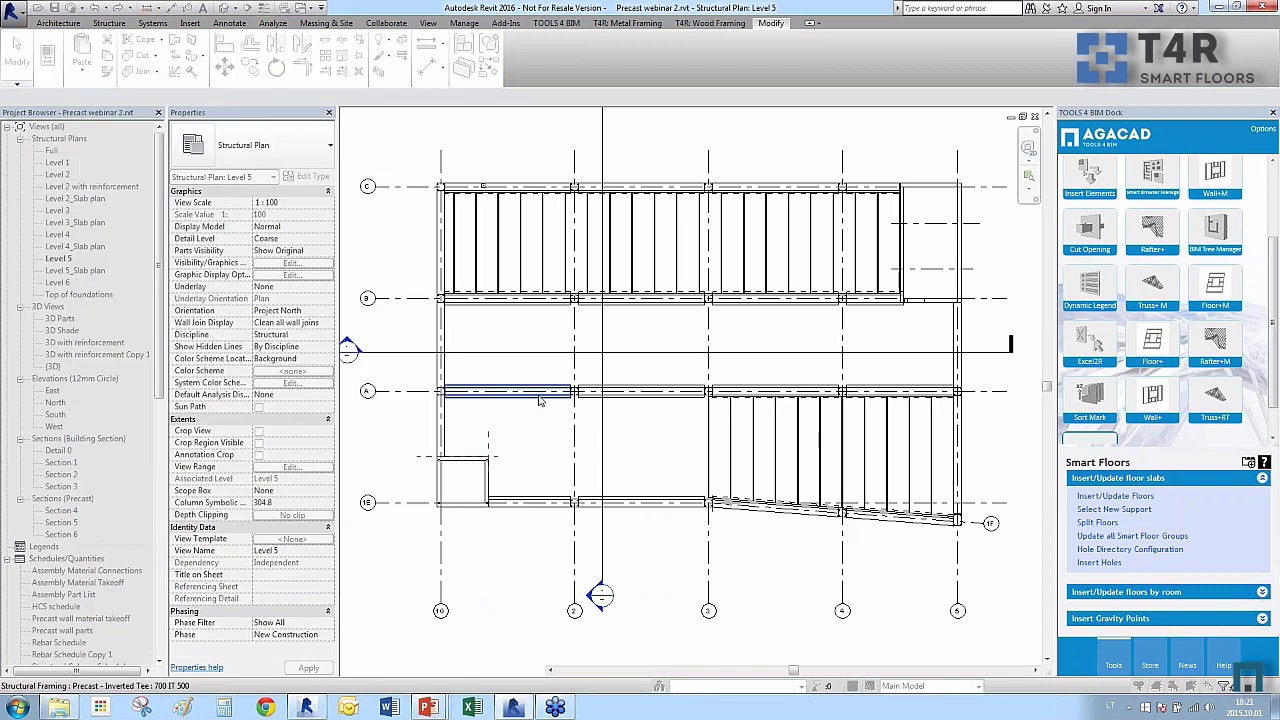
{"action": "left_click", "coordinate": [549, 405]}
{"action": "left_click", "coordinate": [157, 166]}
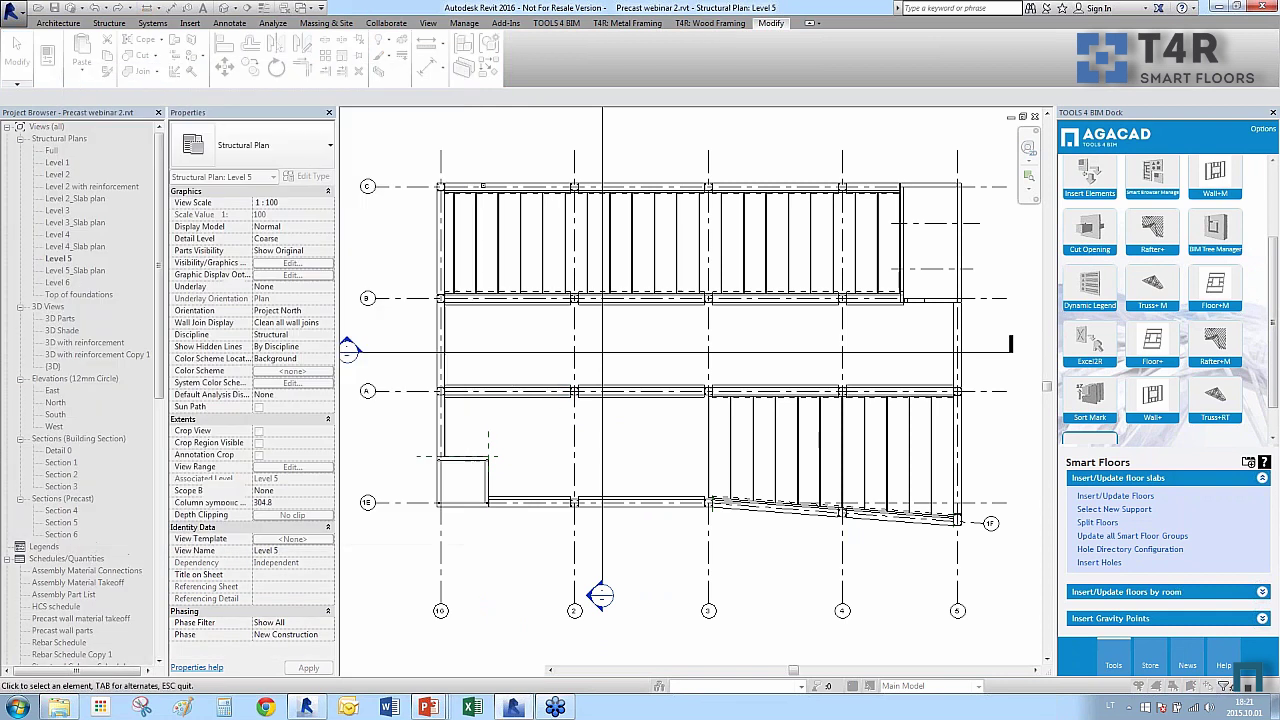
{"action": "left_click", "coordinate": [621, 511]}
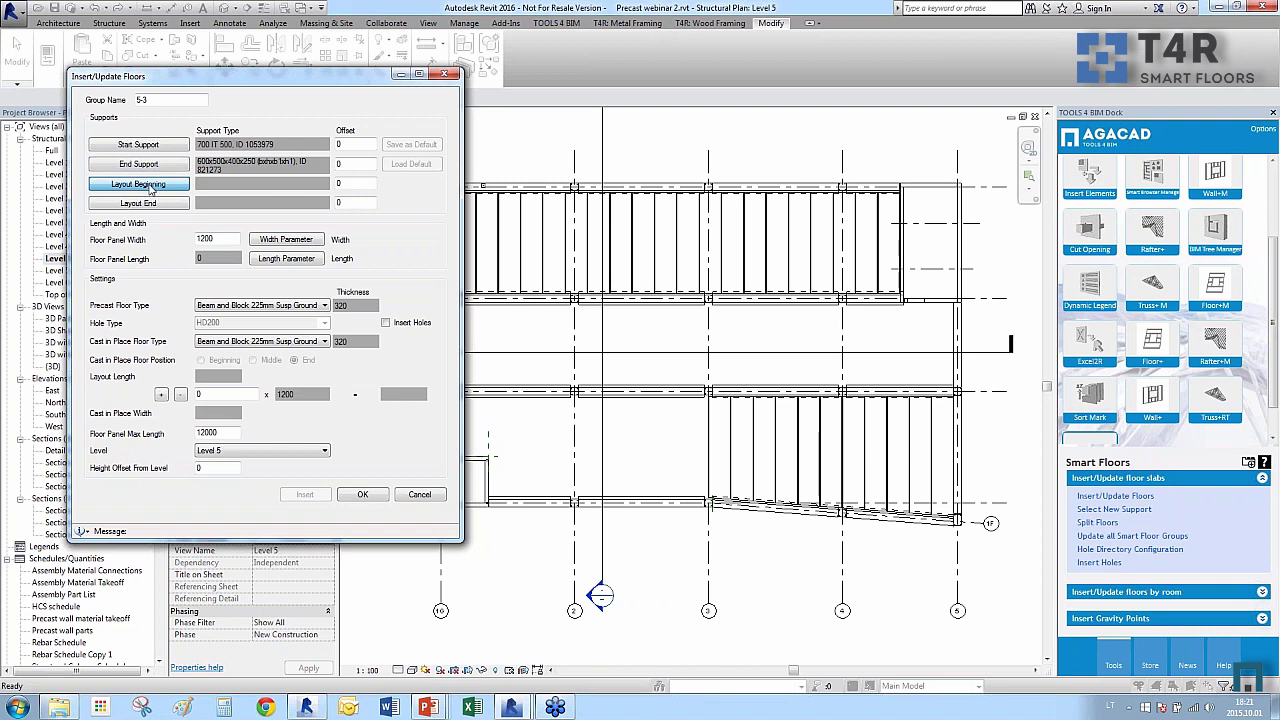
{"action": "left_click", "coordinate": [150, 188]}
{"action": "left_click", "coordinate": [640, 394]}
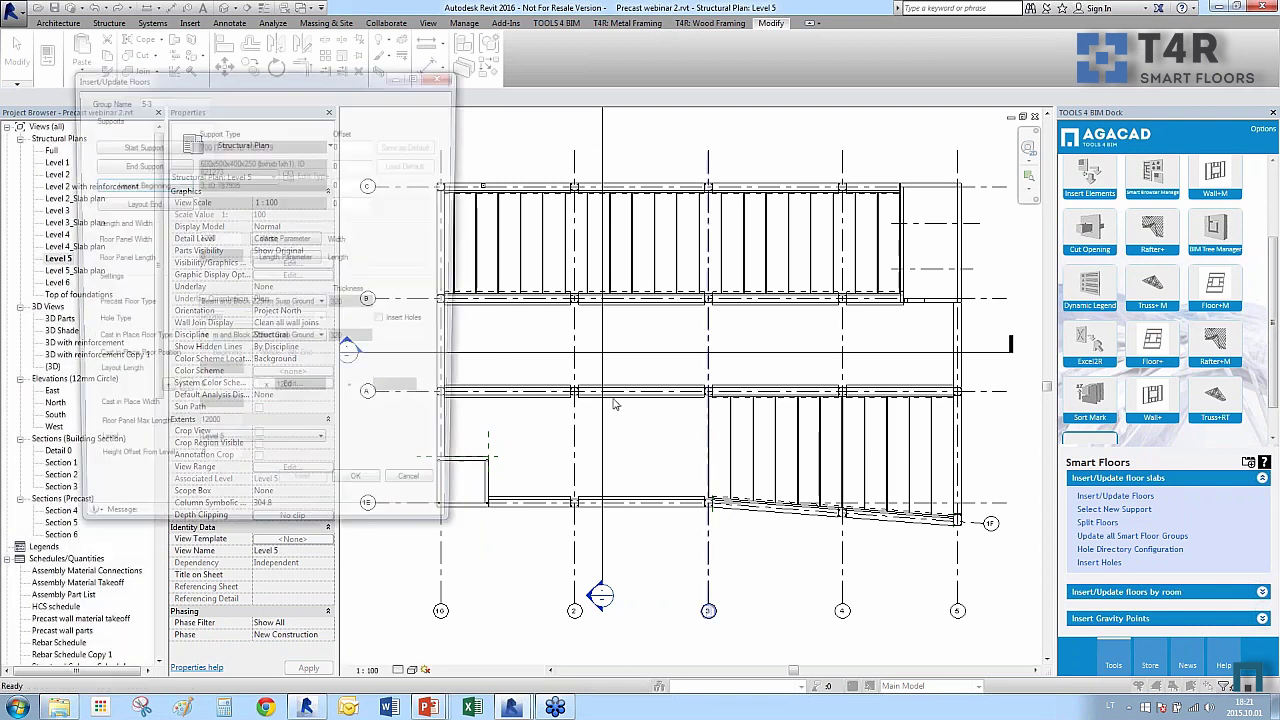
{"action": "left_click", "coordinate": [138, 203]}
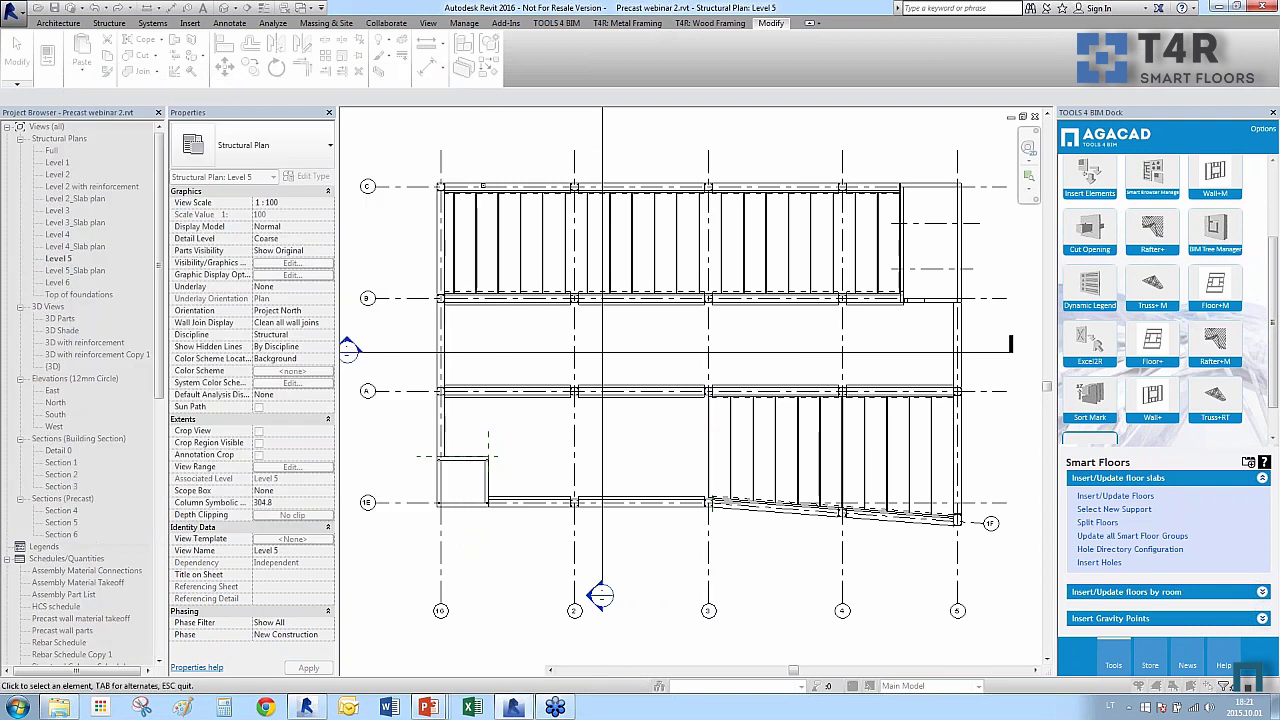
{"action": "left_click", "coordinate": [348, 347]}
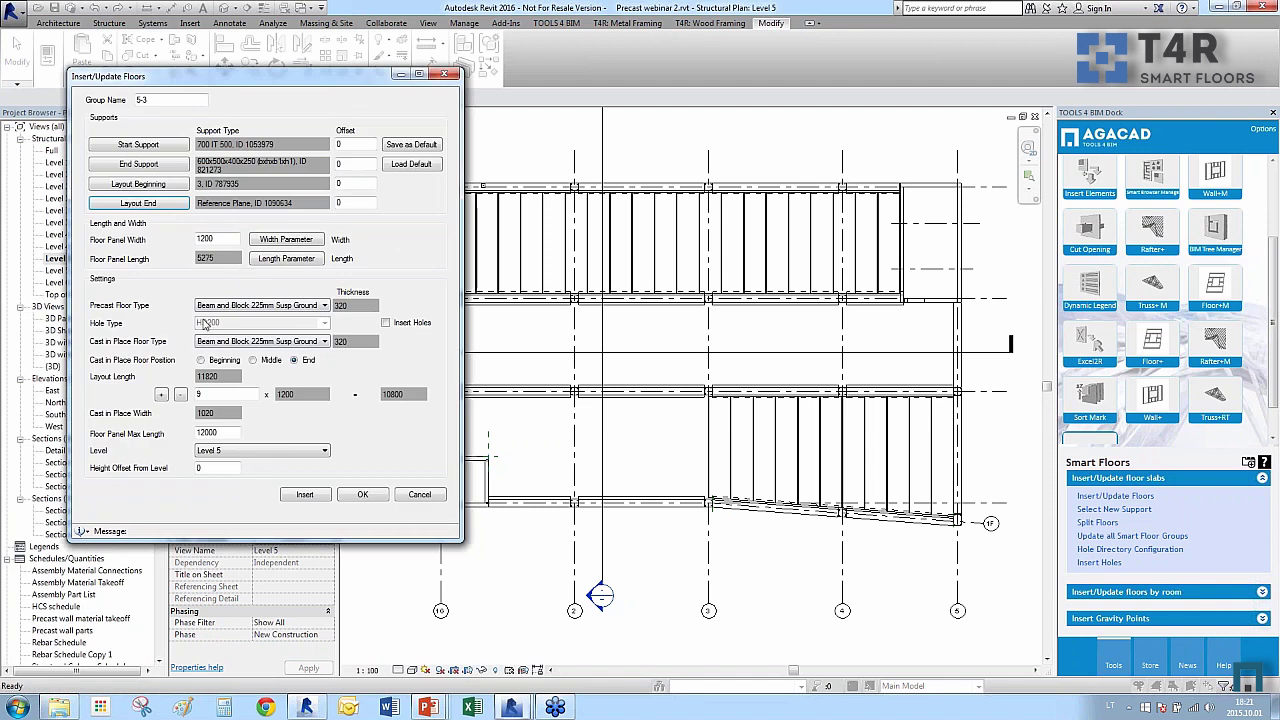
Set the precast and cast in place floor types of group 5-3 to HCS 265 and enable hole insertion with type HD265.
{"action": "left_click", "coordinate": [260, 305]}
{"action": "left_click", "coordinate": [215, 334]}
{"action": "left_click", "coordinate": [262, 341]}
{"action": "left_click", "coordinate": [262, 370]}
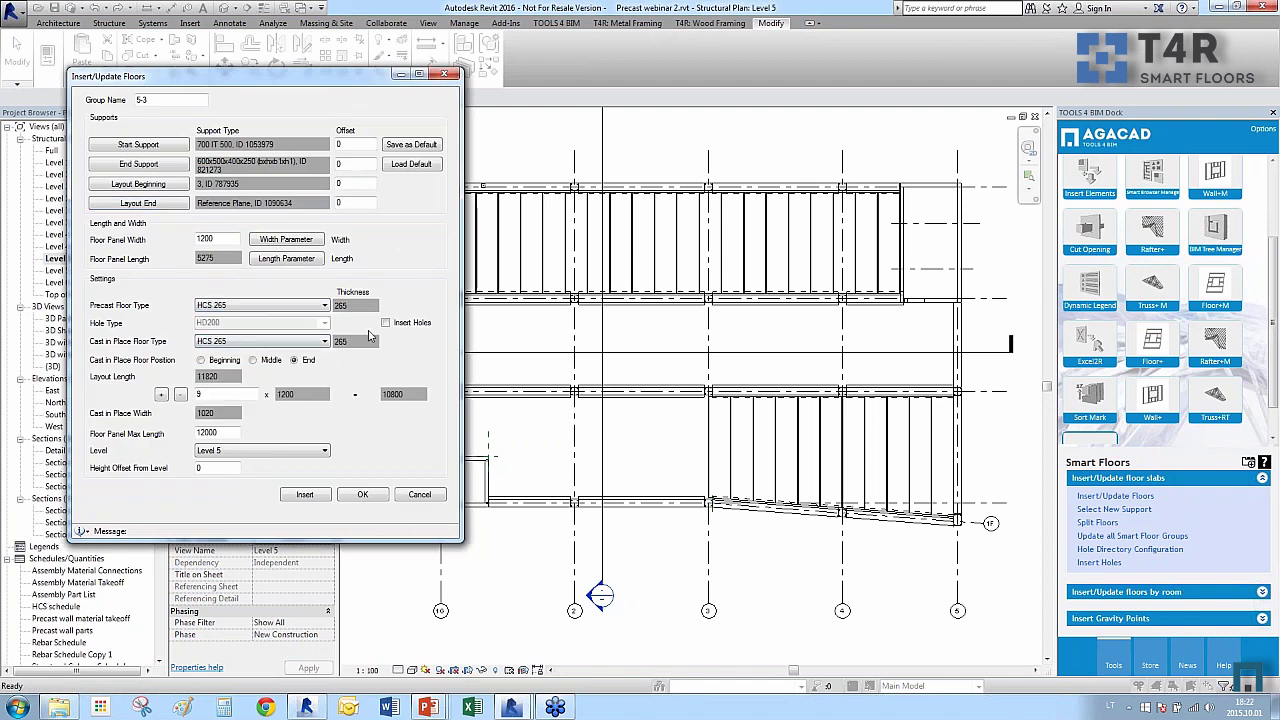
{"action": "left_click", "coordinate": [385, 323]}
{"action": "left_click", "coordinate": [262, 323]}
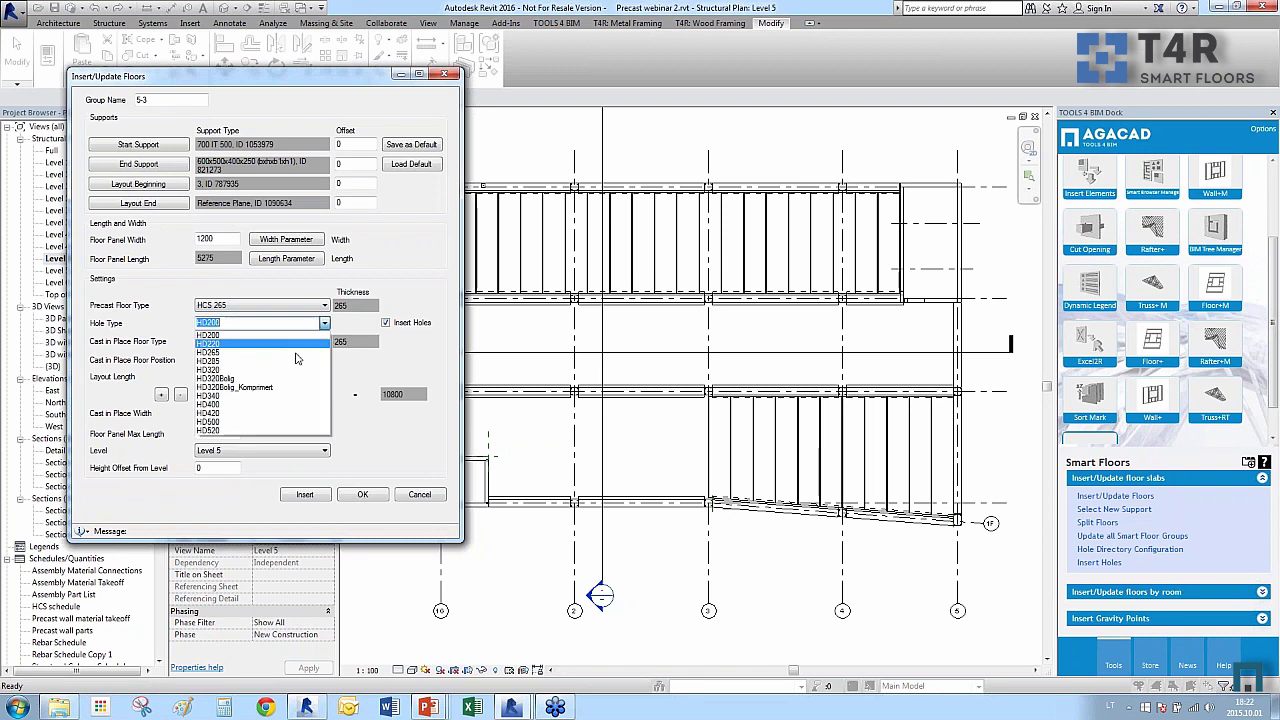
{"action": "left_click", "coordinate": [322, 430]}
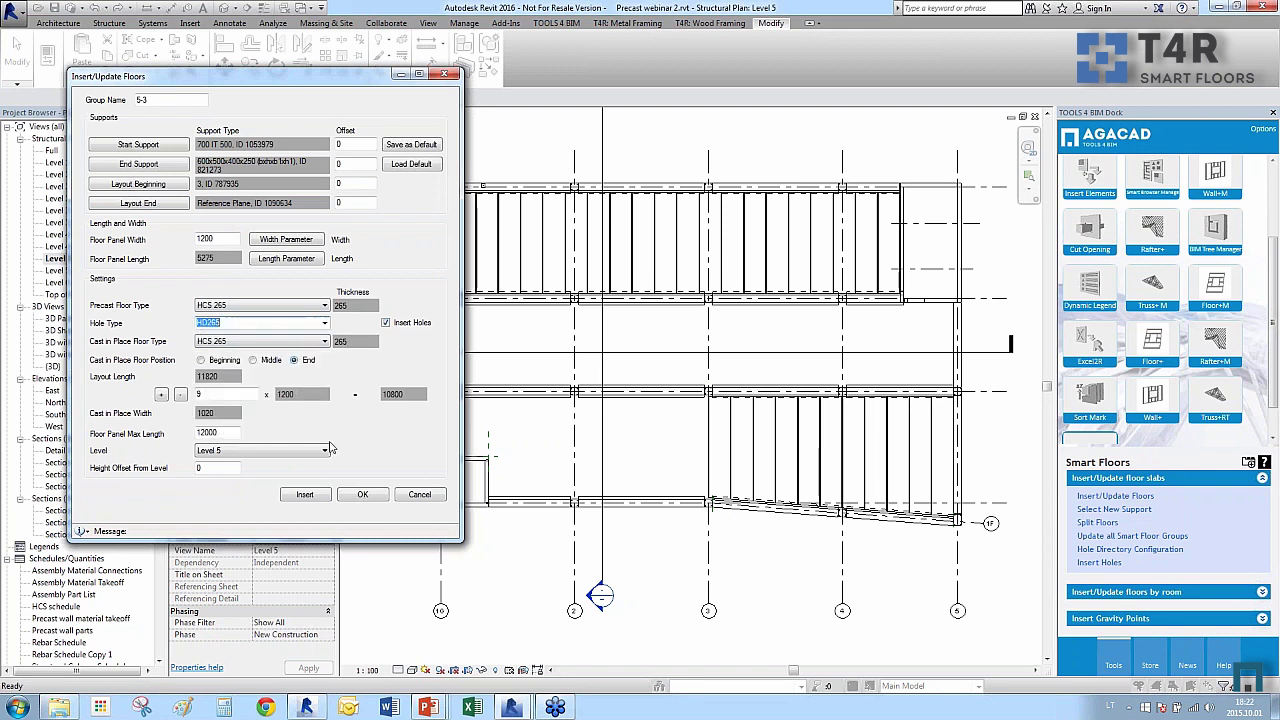
Insert the group 5-3 floor slabs between the grid A and grid 1E beams and close the floor settings.
{"action": "left_click", "coordinate": [305, 495]}
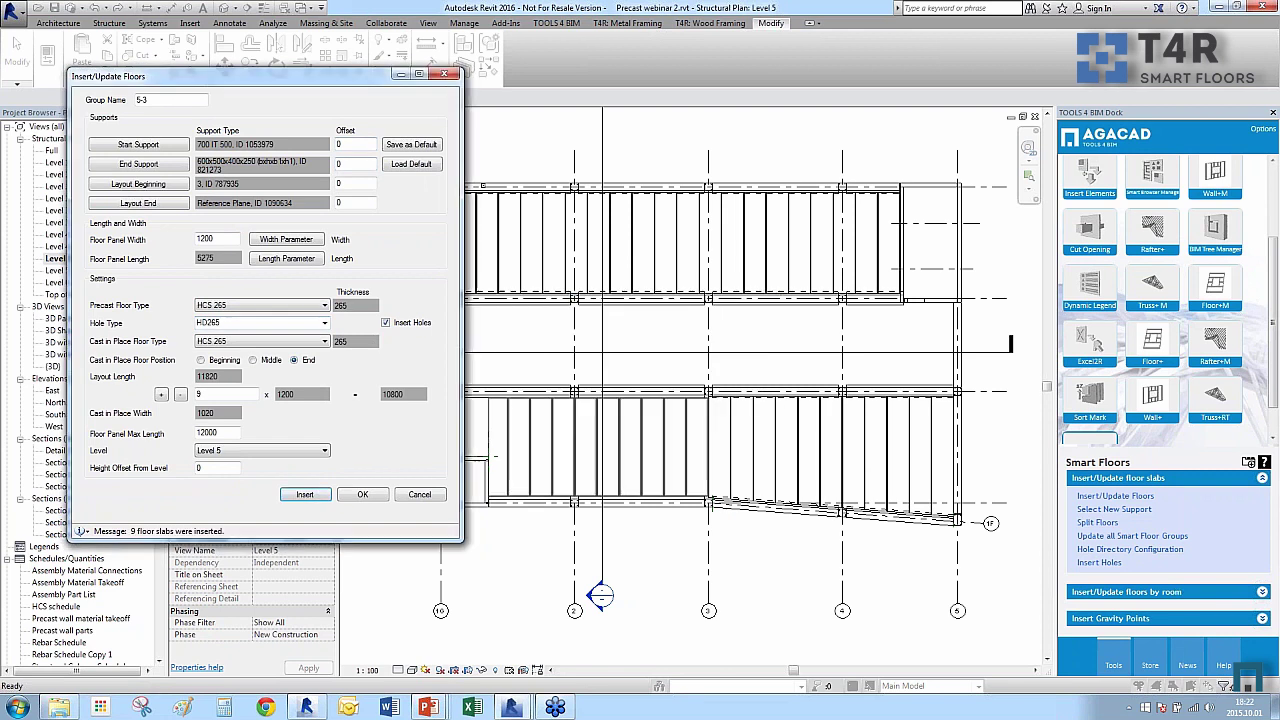
{"action": "left_click", "coordinate": [355, 497]}
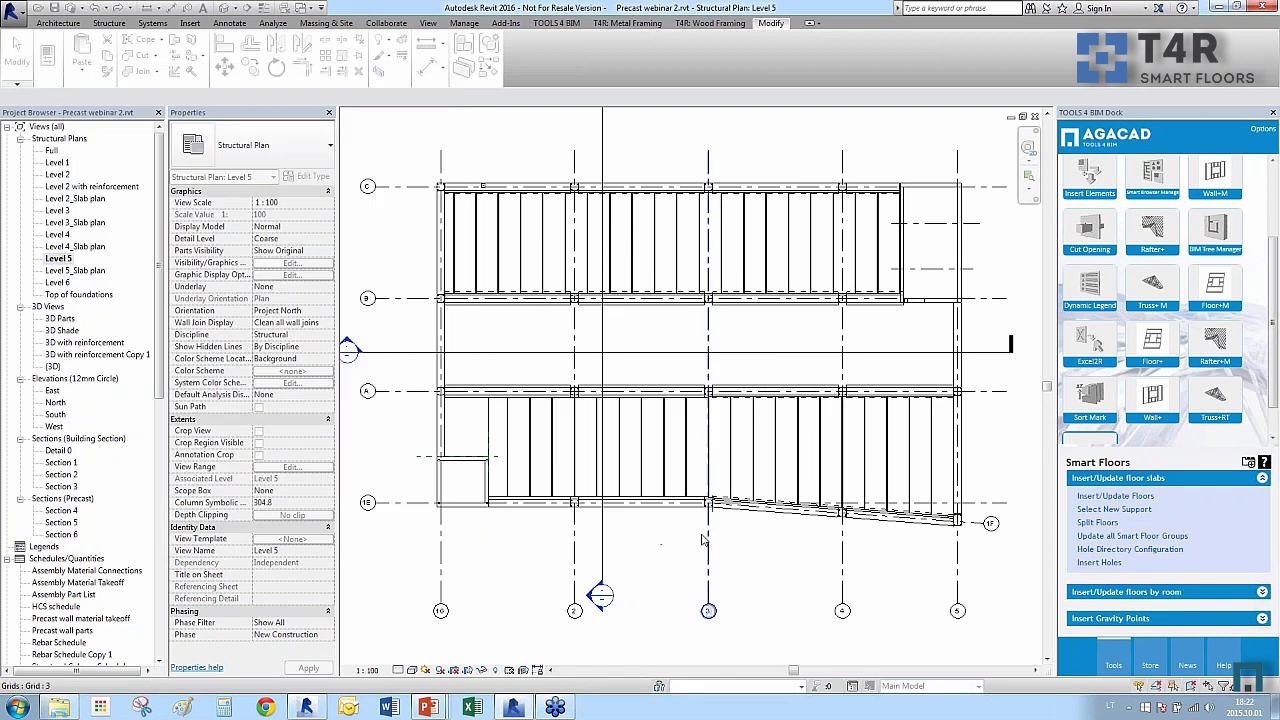
{"action": "scroll", "coordinate": [691, 516], "scroll_direction": "up", "scroll_amount": 2}
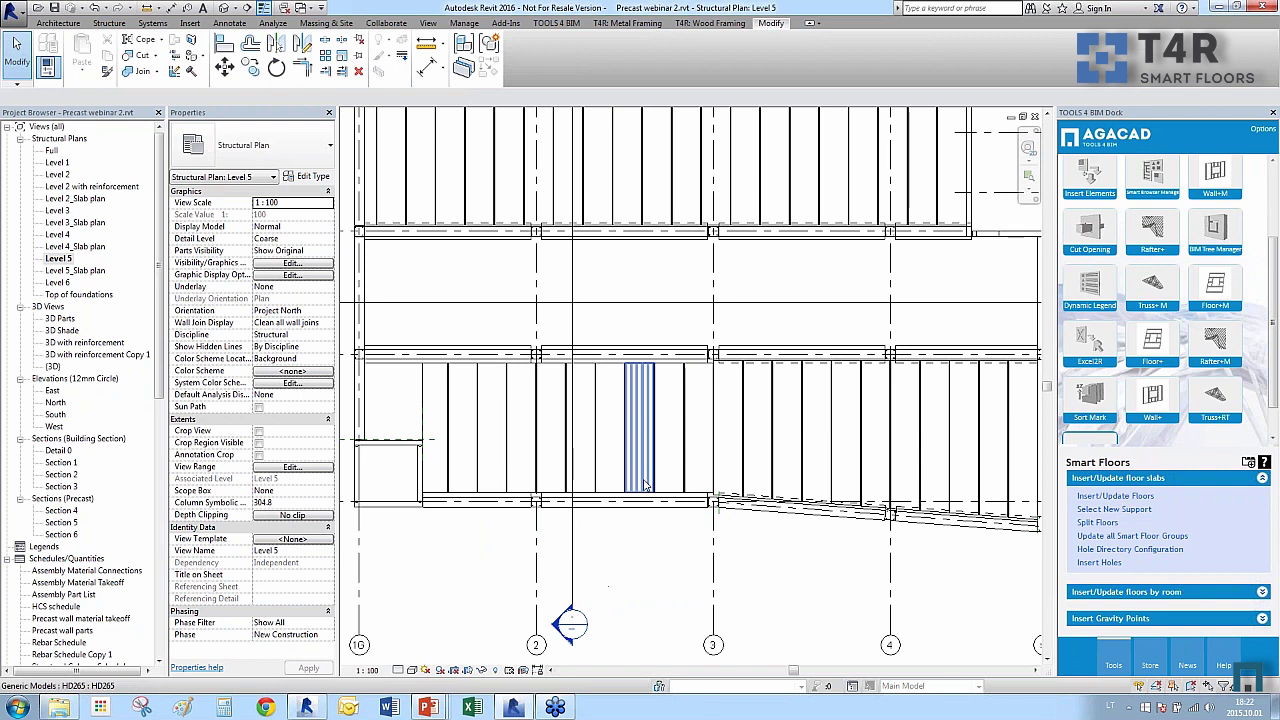
Set the start and end support offsets of floor group 5-3 to 100 and update its slabs.
{"action": "scroll", "coordinate": [686, 500], "scroll_direction": "up", "scroll_amount": 4}
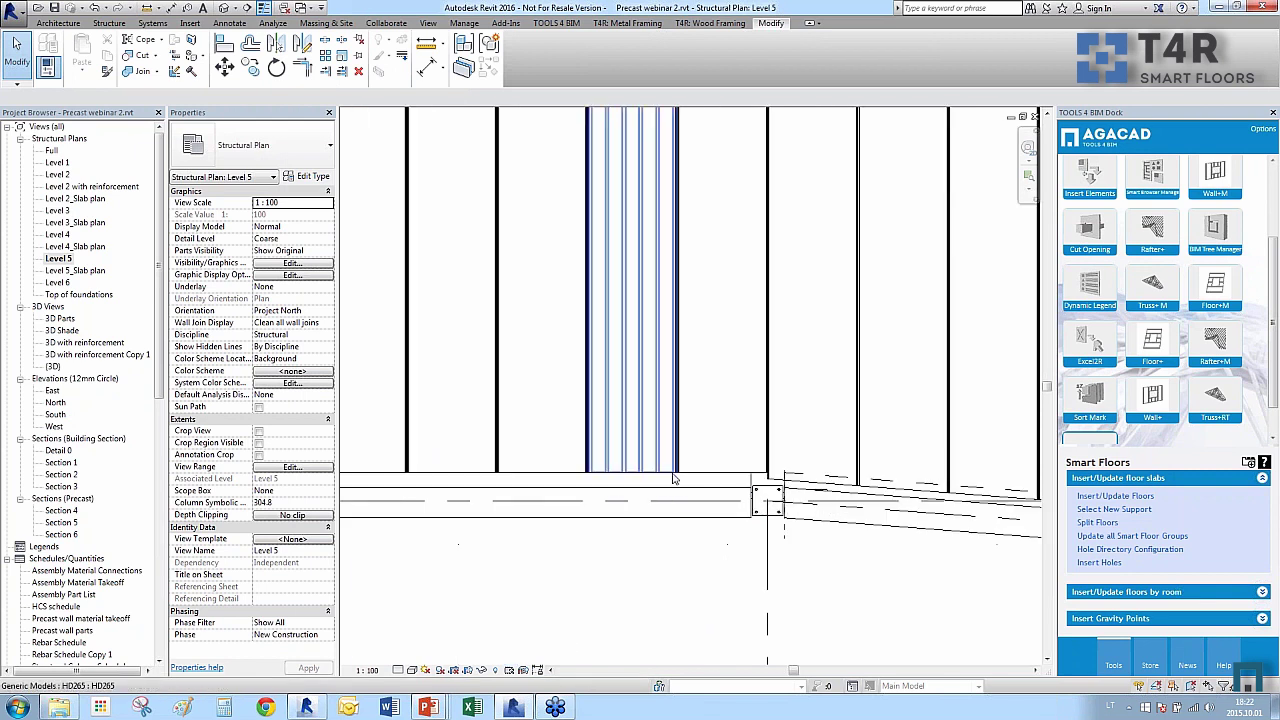
{"action": "scroll", "coordinate": [700, 505], "scroll_direction": "down", "scroll_amount": 4}
{"action": "left_click_drag", "start_coordinate": [742, 518], "coordinate": [480, 413]}
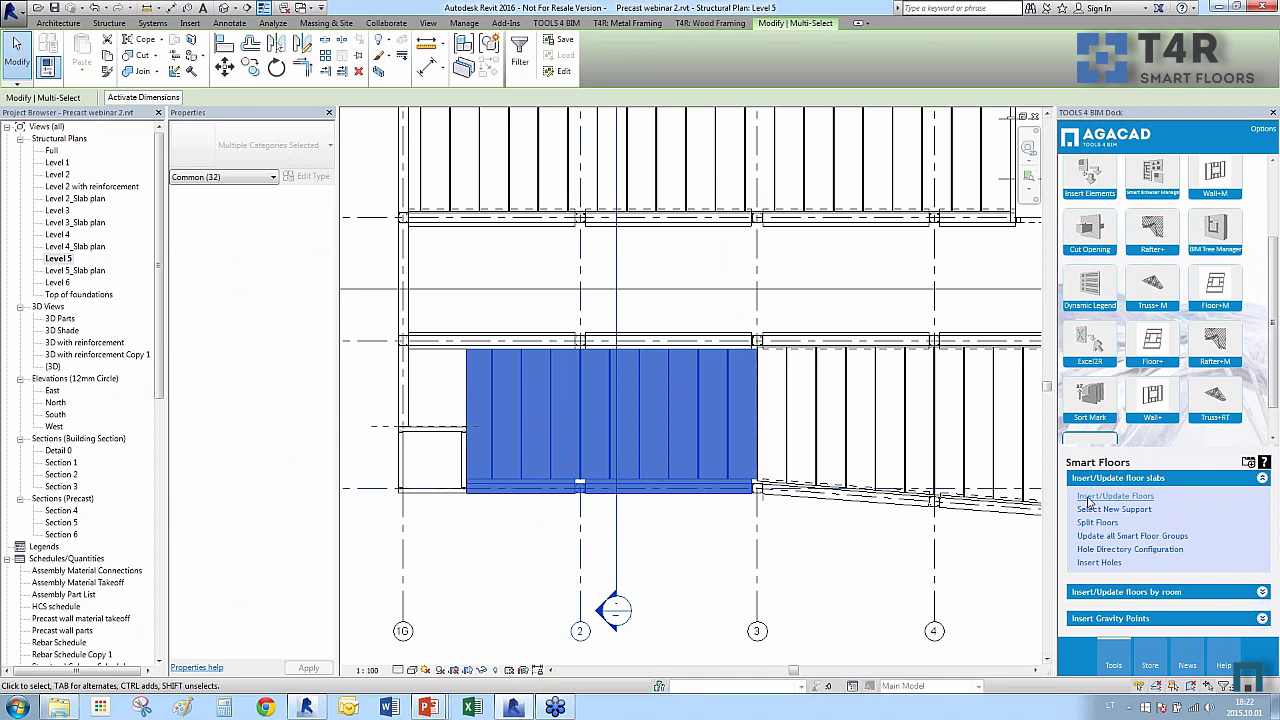
{"action": "key", "text": "Escape"}
{"action": "key", "text": "ctrl+Left"}
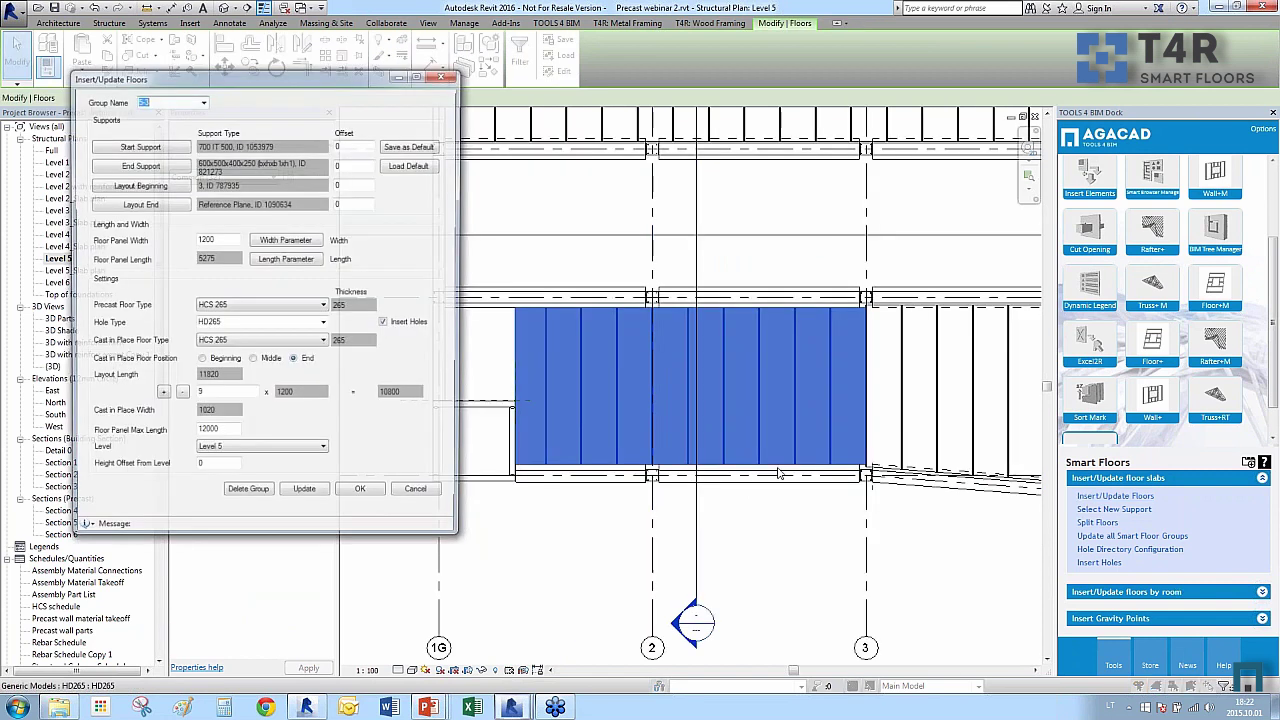
{"action": "type", "text": "100"}
{"action": "key", "text": "Tab"}
{"action": "type", "text": "100"}
{"action": "left_click", "coordinate": [355, 184]}
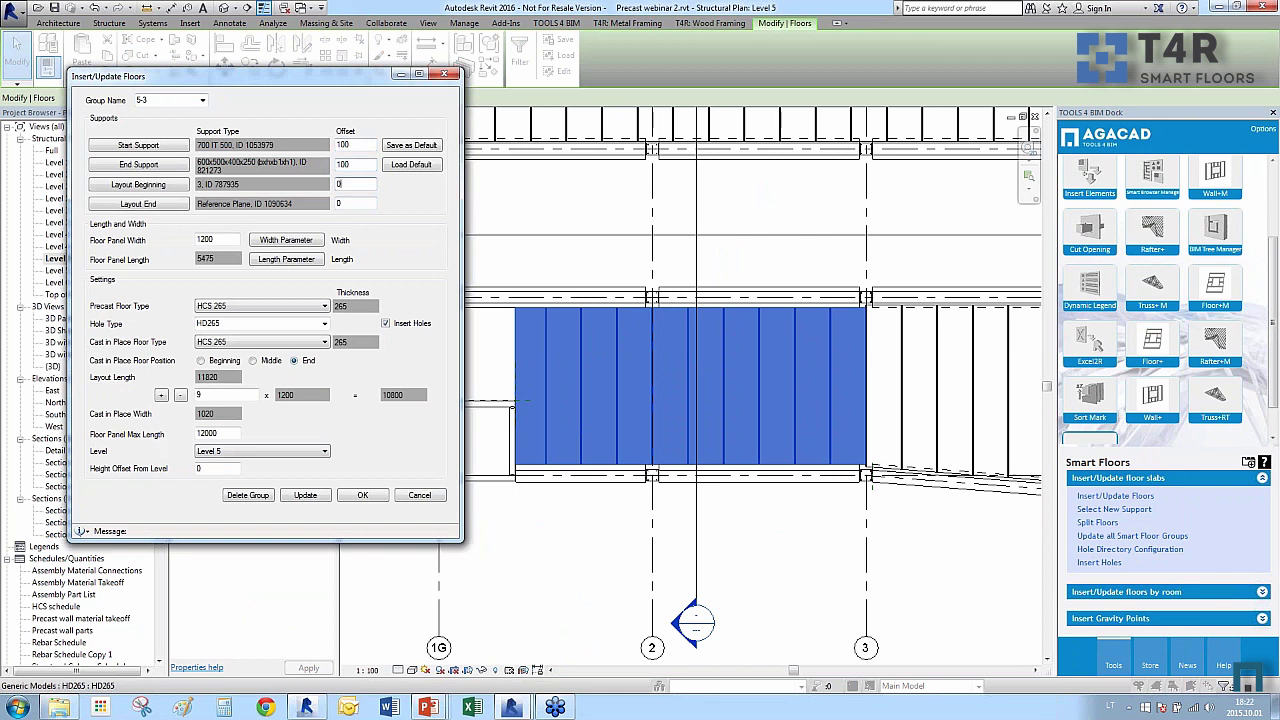
{"action": "left_click", "coordinate": [305, 496]}
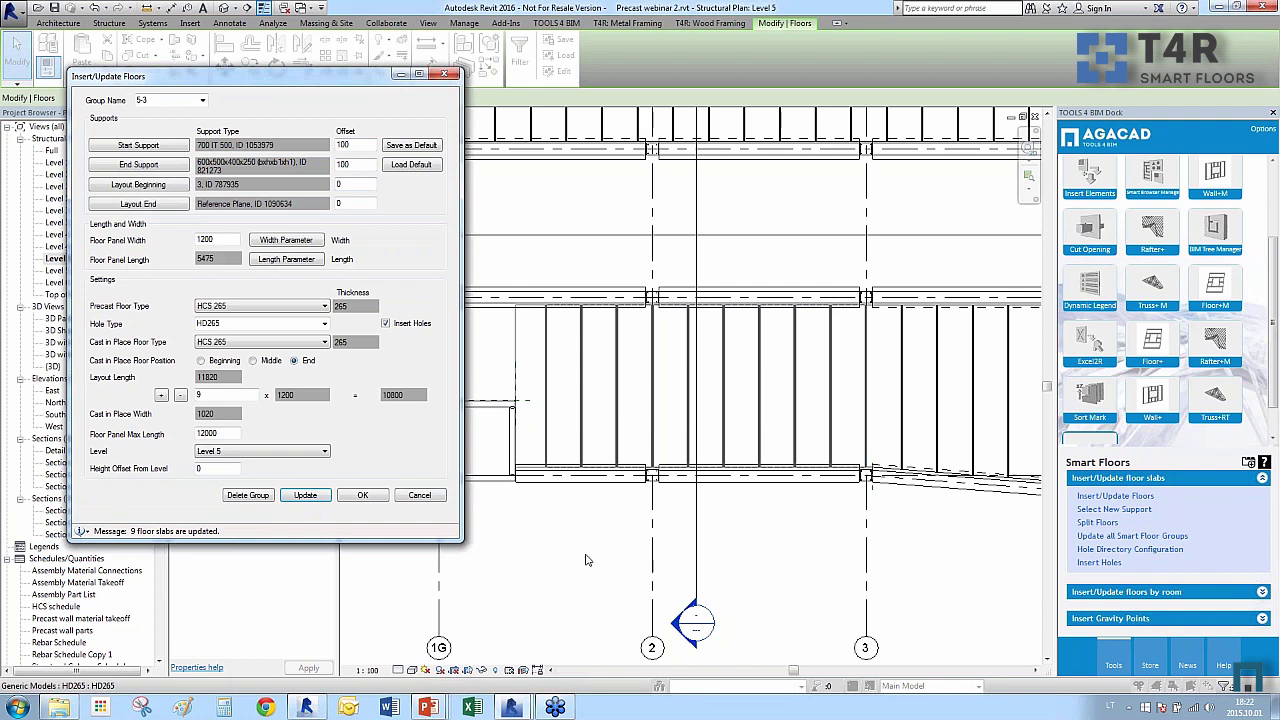
{"action": "left_click", "coordinate": [363, 496]}
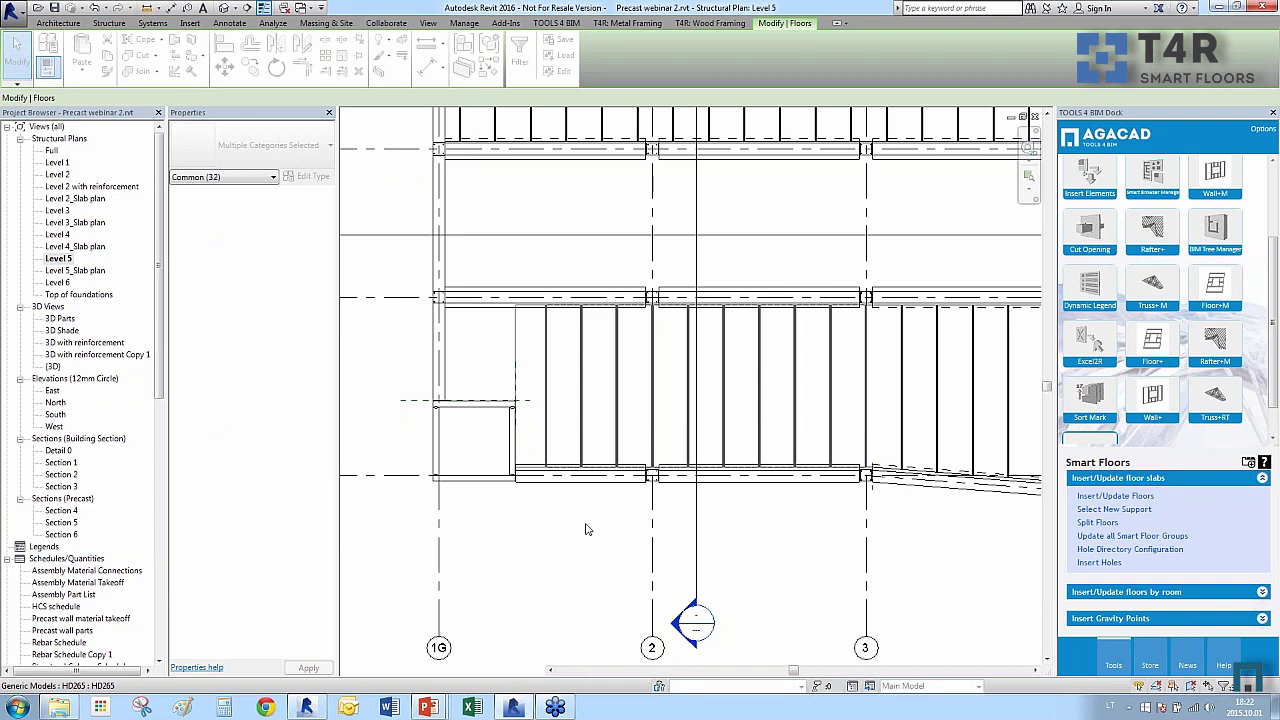
{"action": "left_click", "coordinate": [587, 529]}
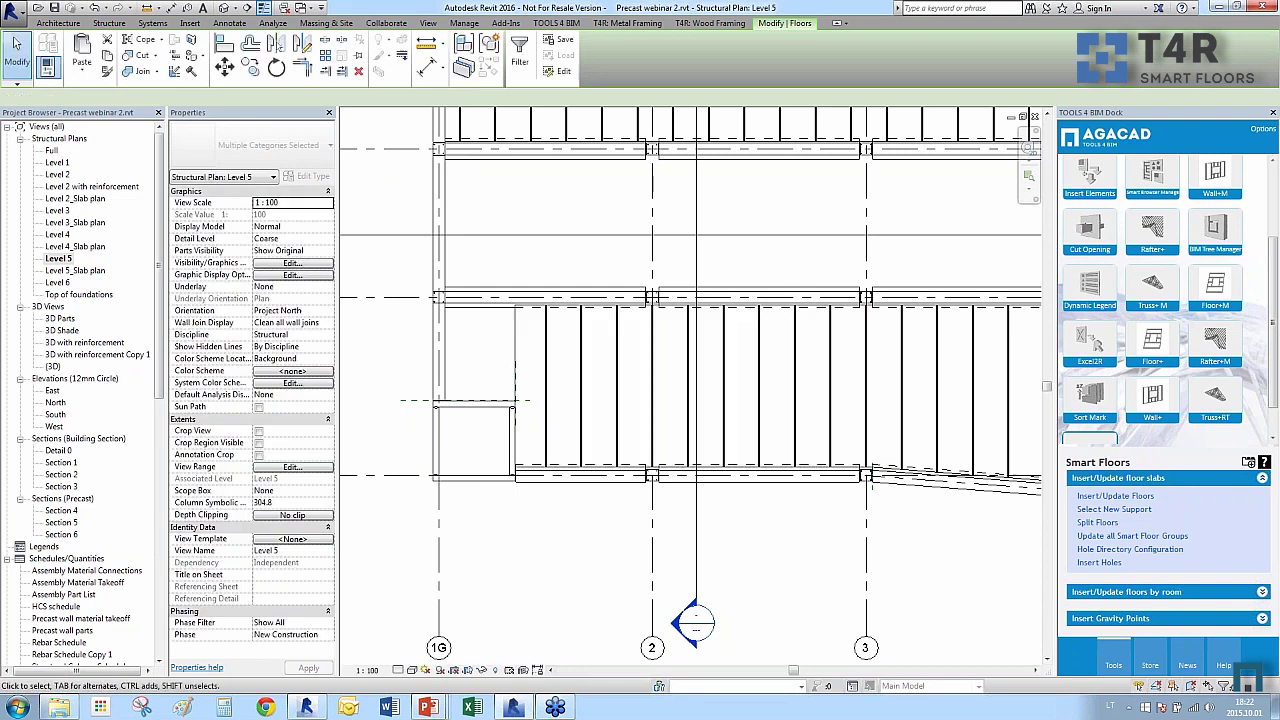
Start floor group 5-4 with the grid A beam and Precast 200 wall as supports, laid out from the reference plane to the grid 1G beam.
{"action": "scroll", "coordinate": [465, 420], "scroll_direction": "up", "scroll_amount": 4}
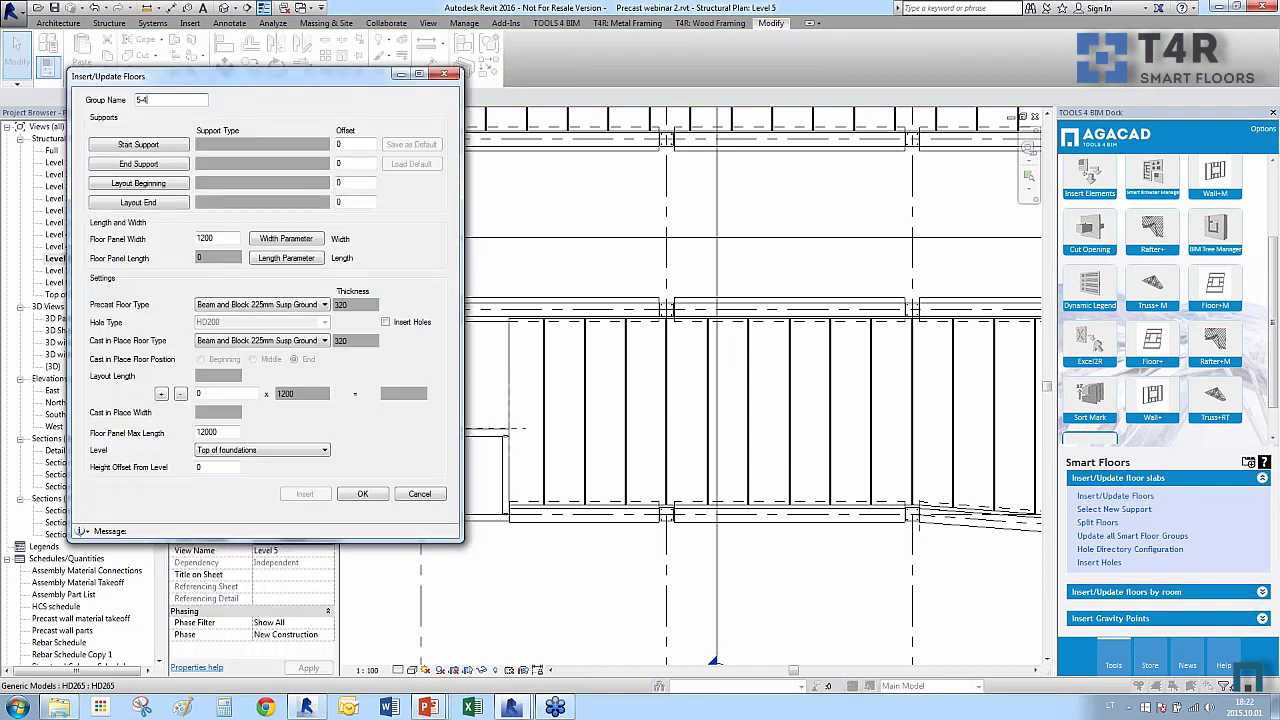
{"action": "left_click", "coordinate": [152, 142]}
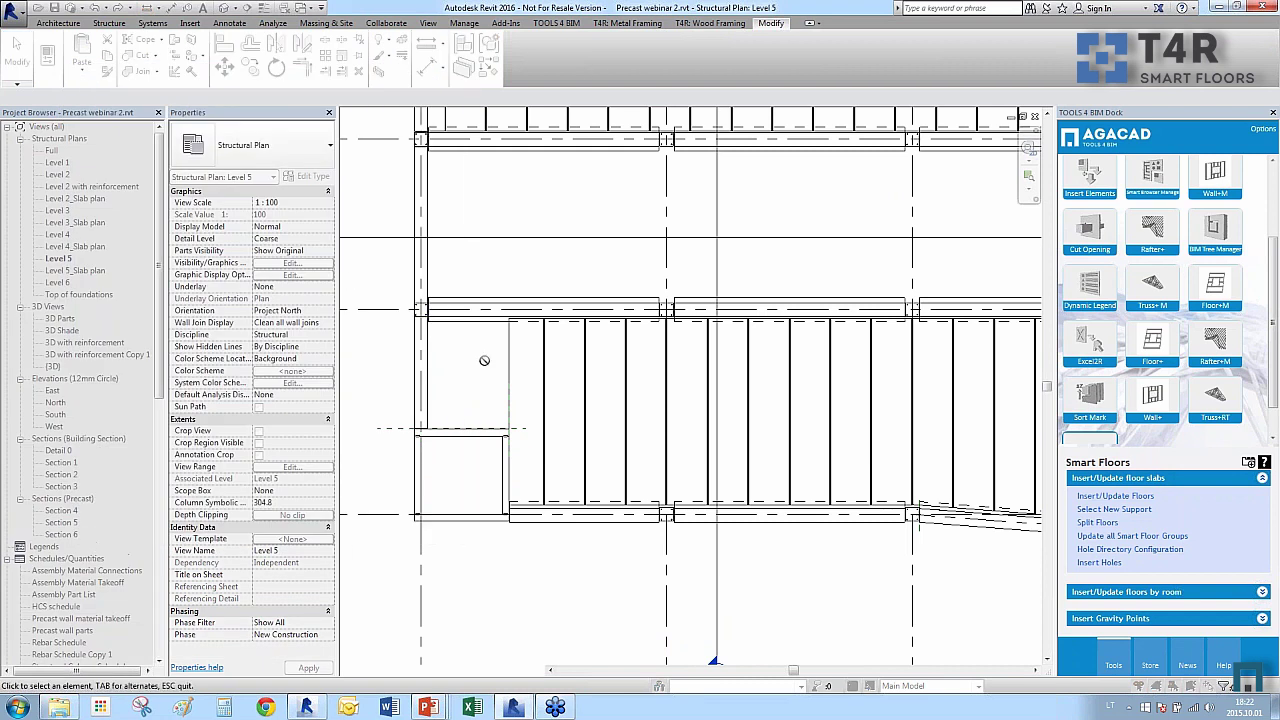
{"action": "left_click", "coordinate": [417, 309]}
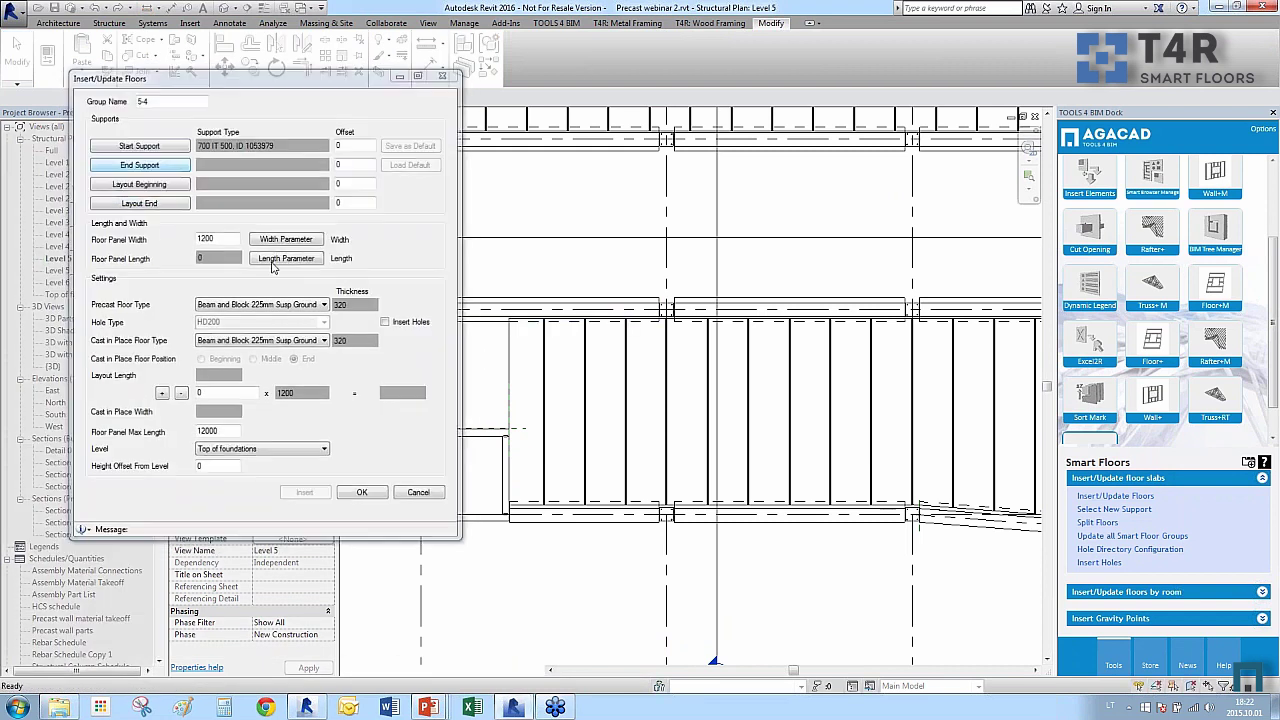
{"action": "left_click", "coordinate": [178, 167]}
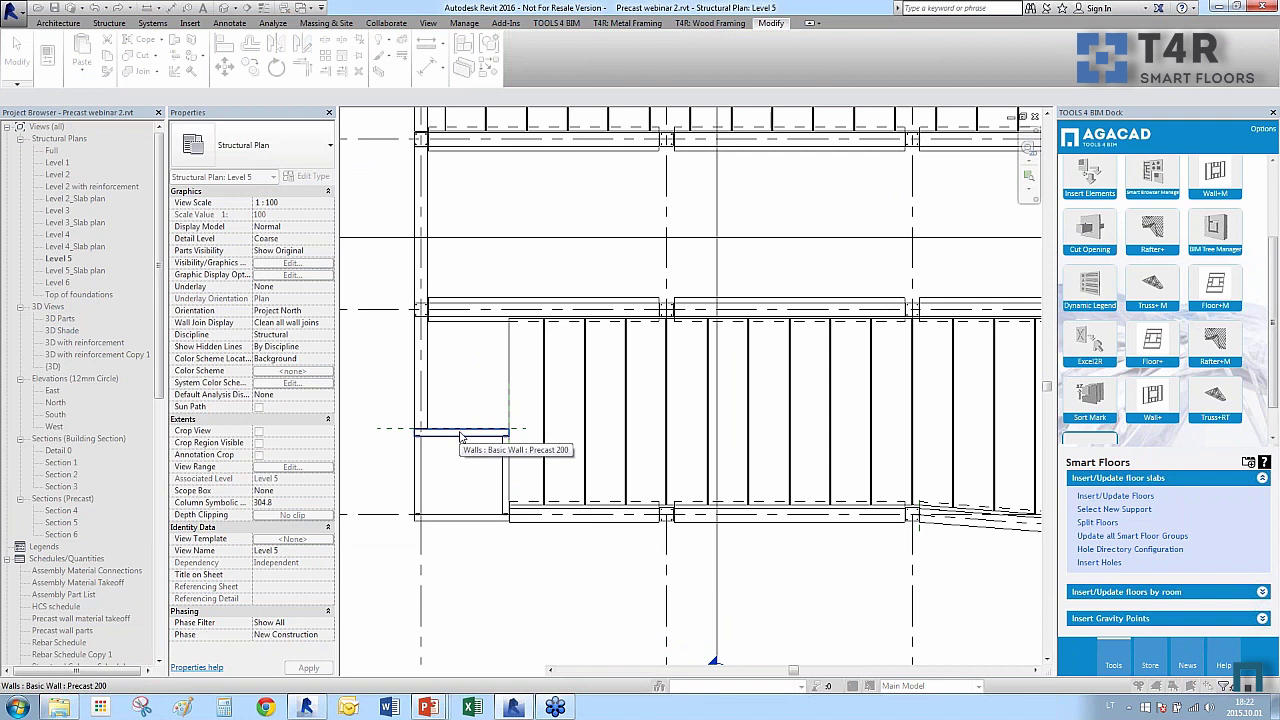
{"action": "left_click", "coordinate": [458, 438]}
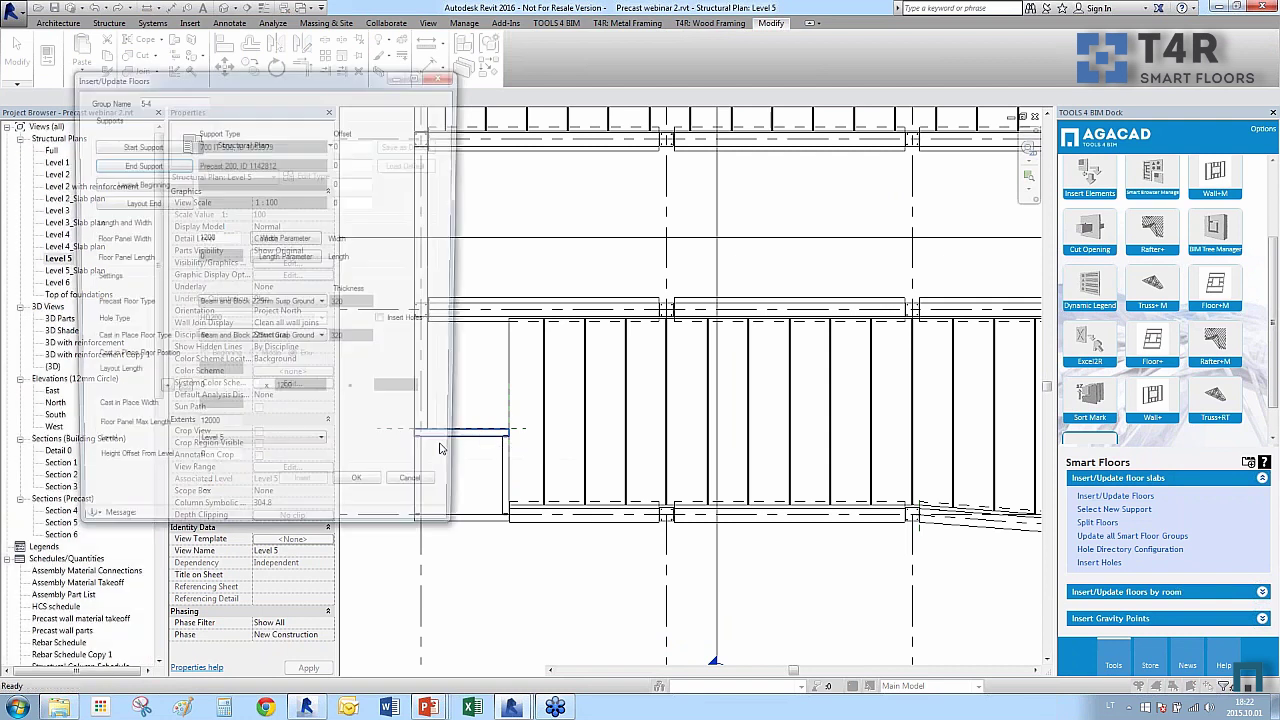
{"action": "left_click", "coordinate": [150, 184]}
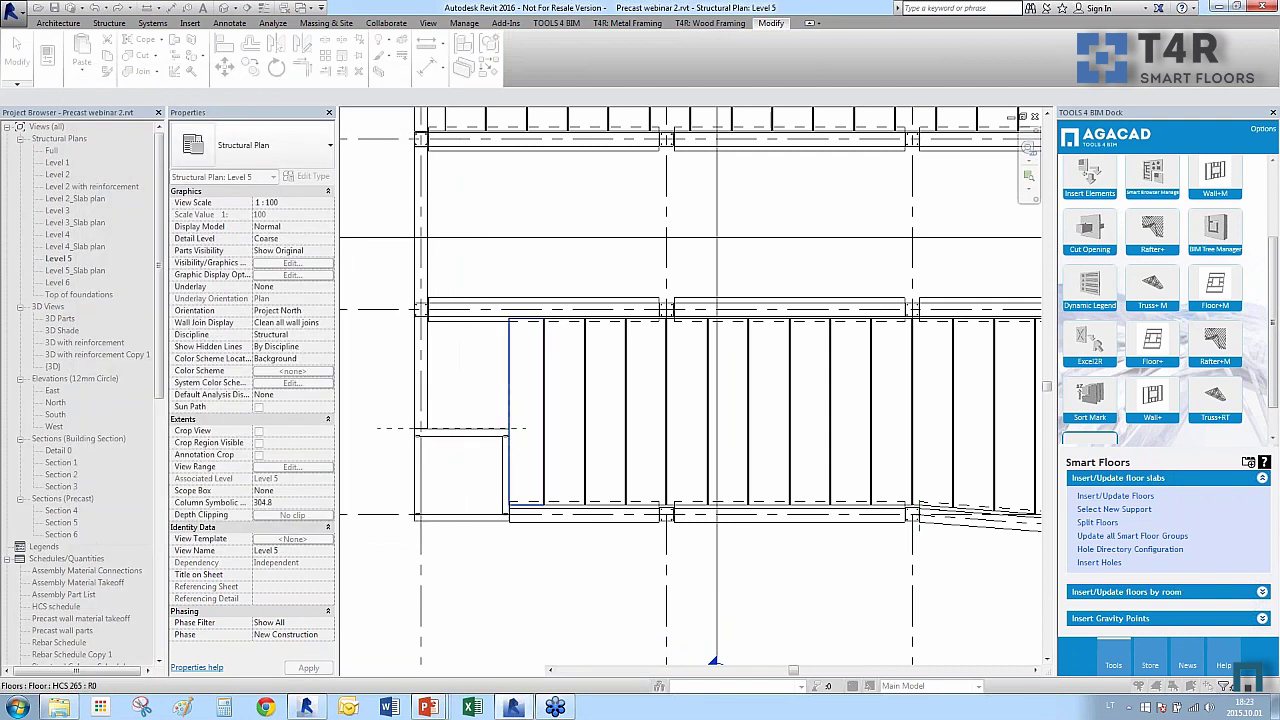
{"action": "left_click", "coordinate": [512, 427]}
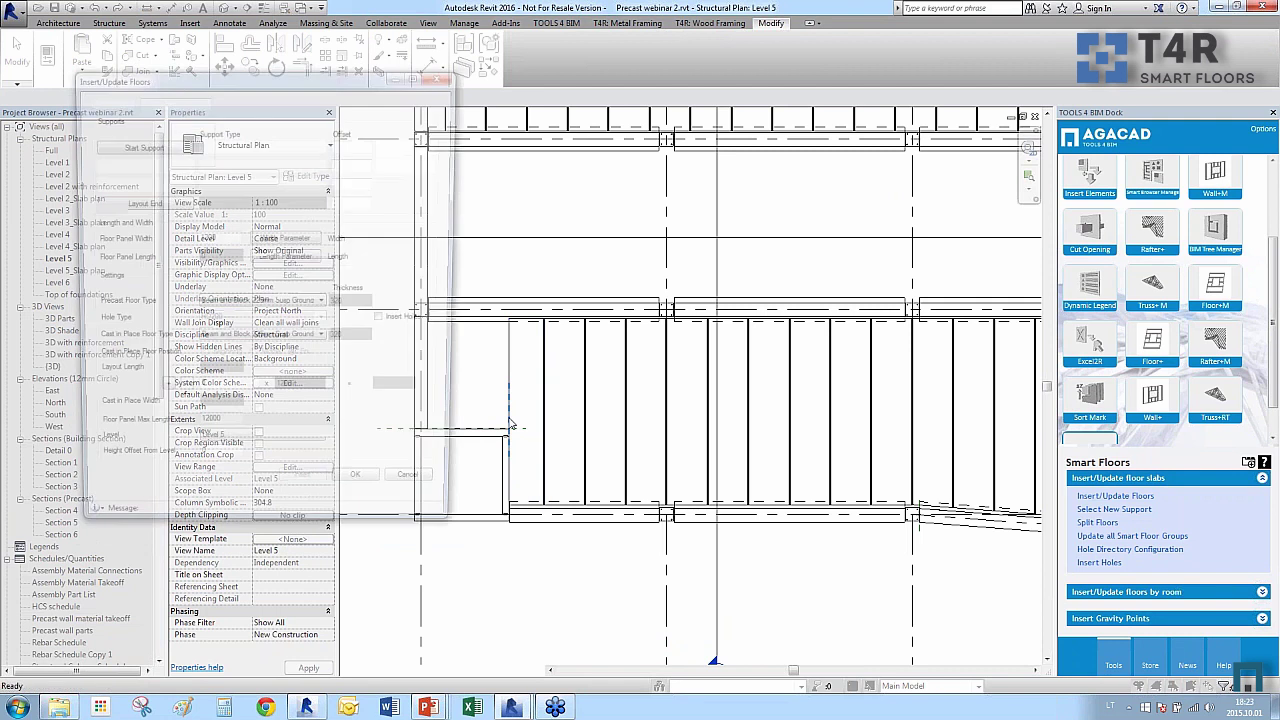
{"action": "left_click", "coordinate": [143, 203]}
{"action": "left_click", "coordinate": [458, 422]}
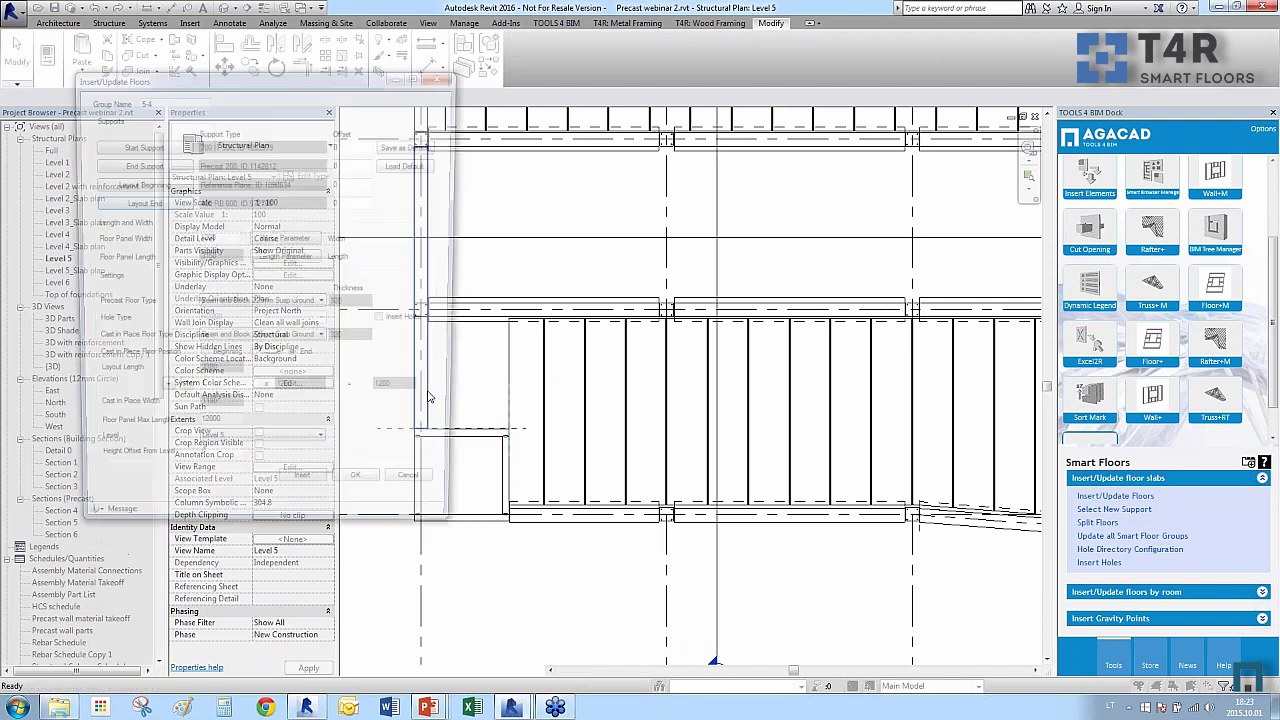
Set the start and end support offsets of floor group 5-4 to 100.
{"action": "left_click", "coordinate": [340, 145]}
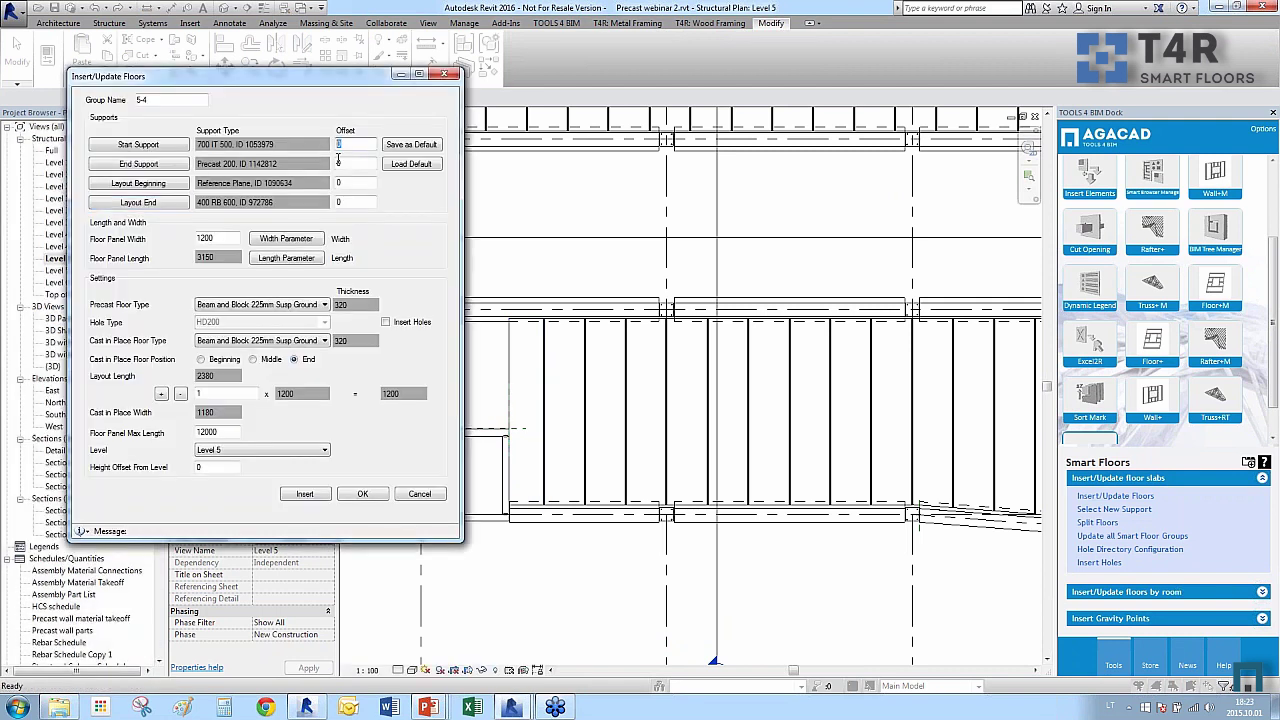
{"action": "type", "text": "100"}
{"action": "key", "text": "Tab"}
{"action": "type", "text": "100"}
{"action": "key", "text": "Tab"}
Set both floor types of group 5-4 to HCS 265, enable hole insertion with type HD265, and insert the slabs.
{"action": "left_click", "coordinate": [303, 304]}
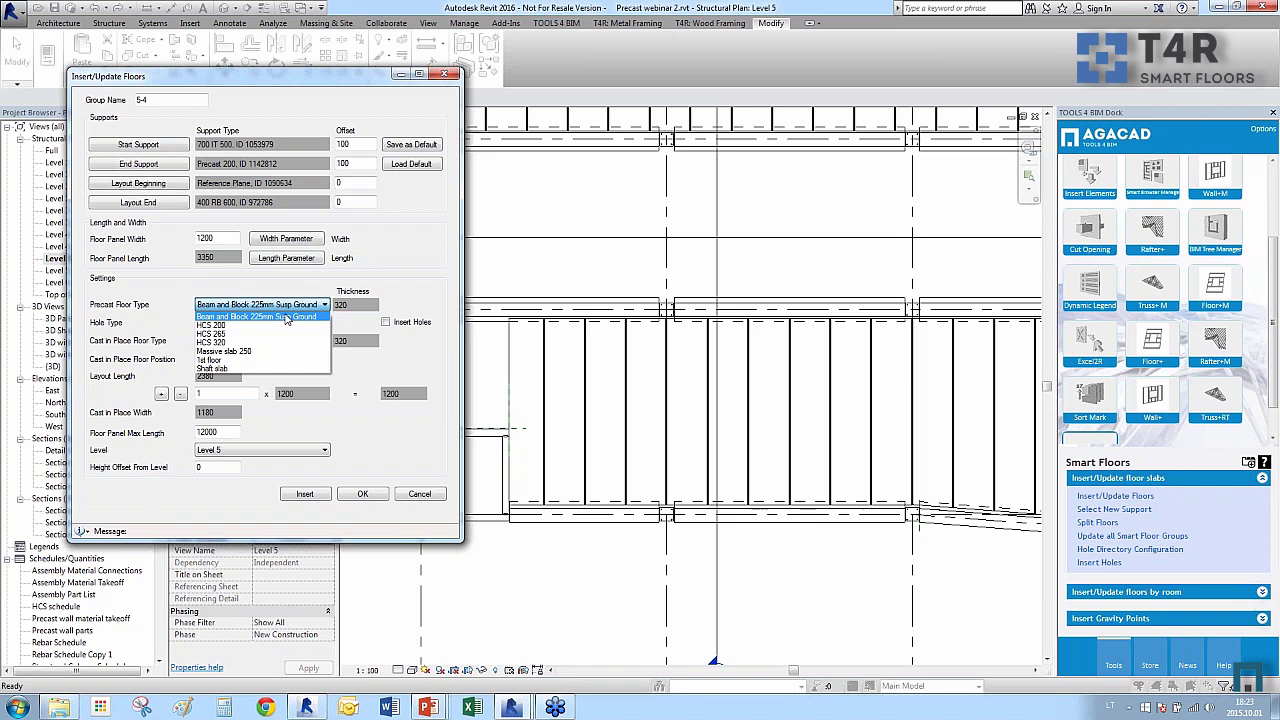
{"action": "left_click", "coordinate": [308, 337]}
{"action": "left_click", "coordinate": [320, 340]}
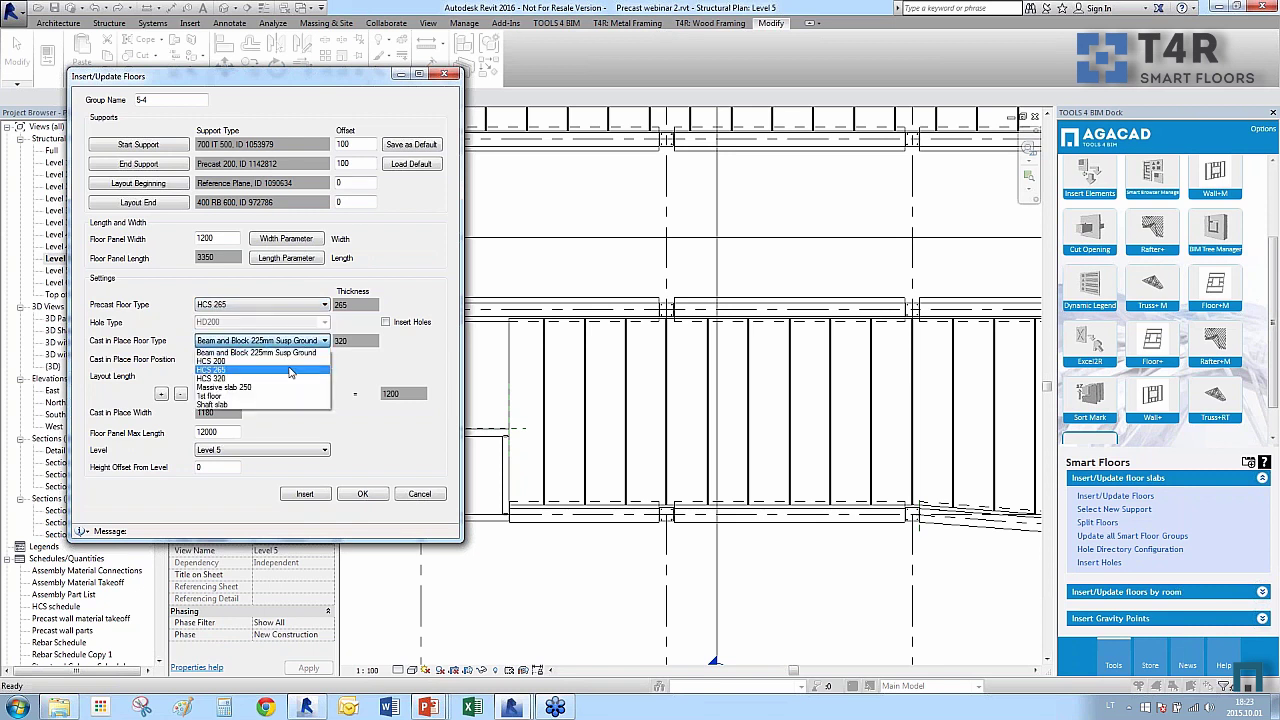
{"action": "left_click", "coordinate": [240, 355]}
{"action": "left_click", "coordinate": [386, 322]}
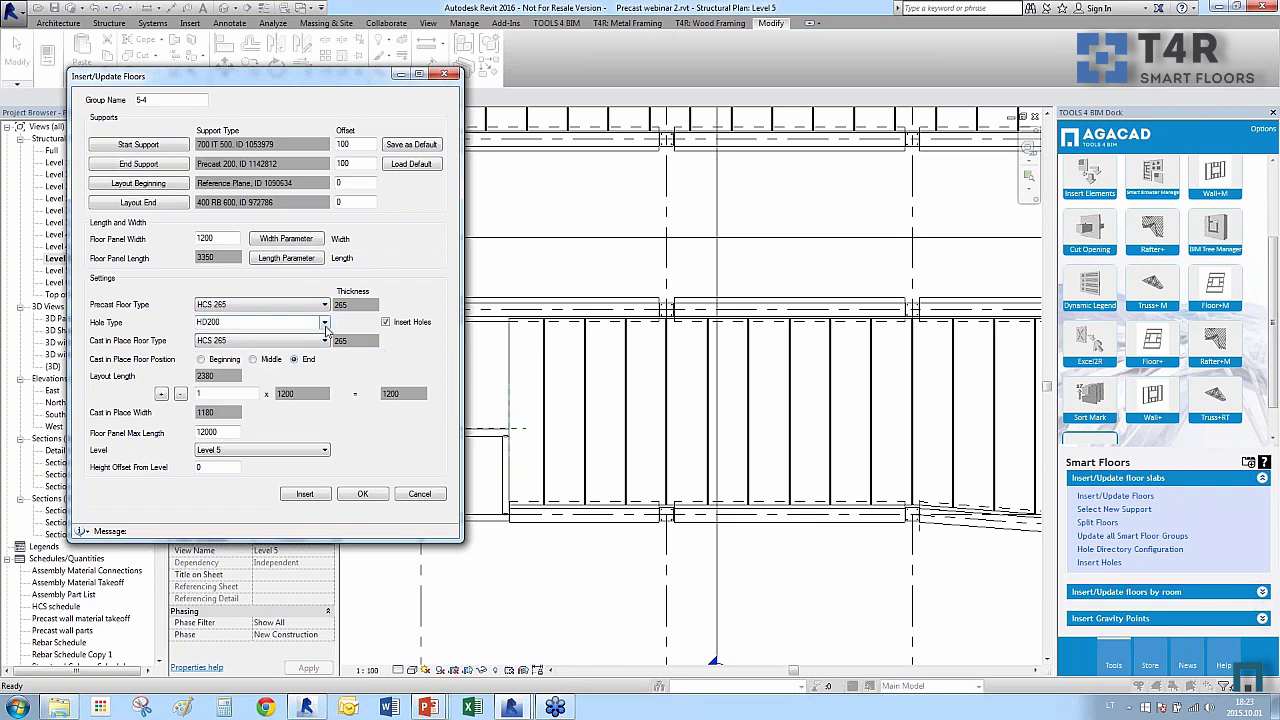
{"action": "left_click", "coordinate": [300, 322]}
{"action": "left_click", "coordinate": [285, 355]}
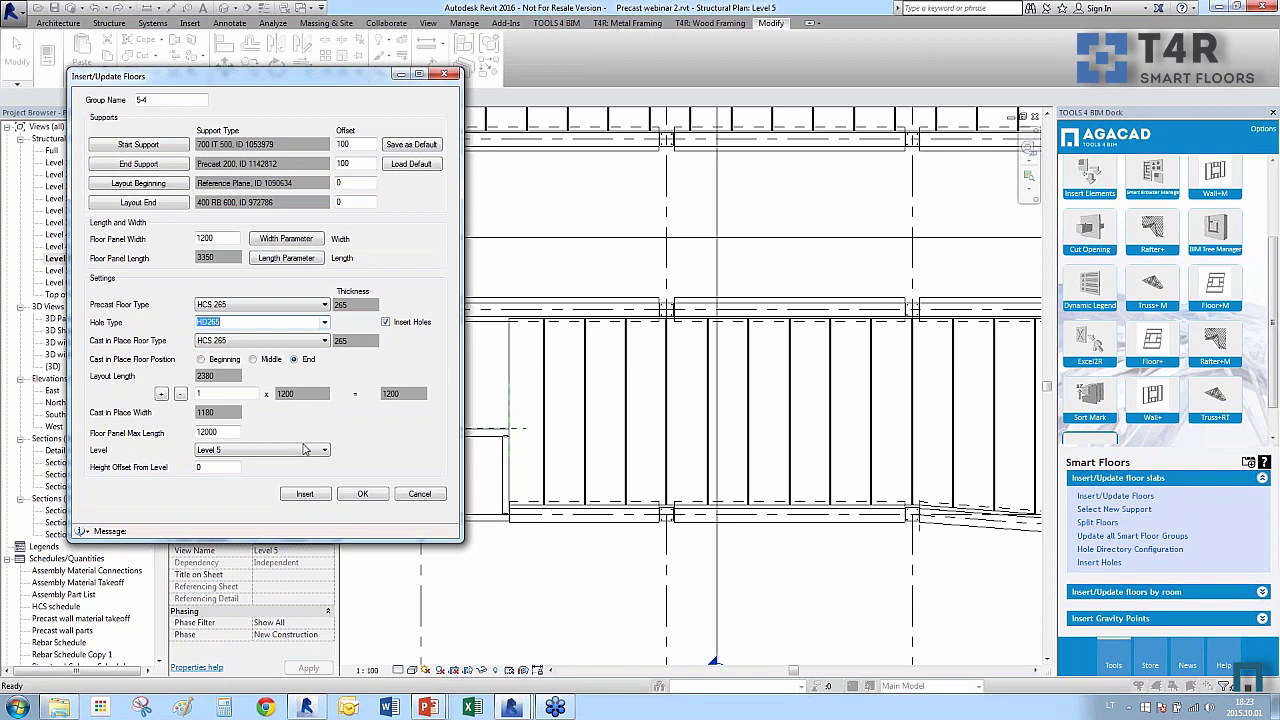
{"action": "left_click", "coordinate": [306, 494]}
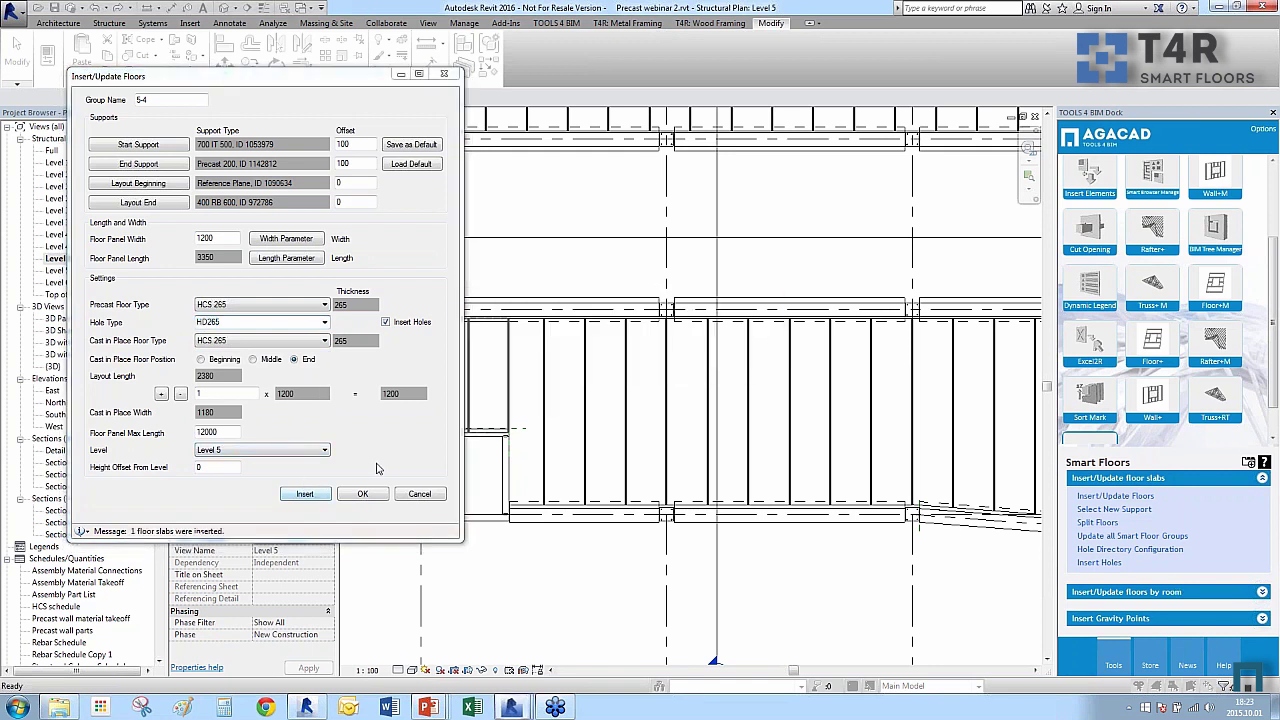
{"action": "left_click", "coordinate": [418, 492]}
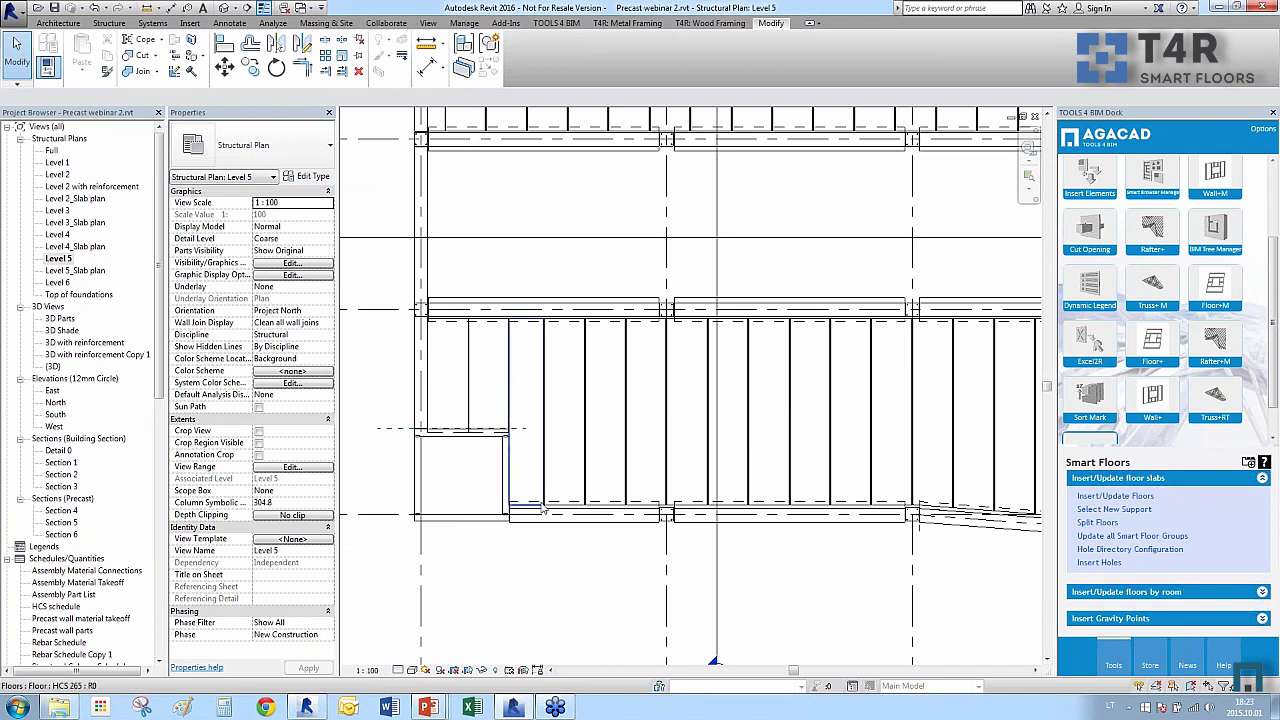
Insert HD265 holes into the narrow group 5-3 end slab beside the reference plane.
{"action": "left_click", "coordinate": [541, 511]}
{"action": "scroll", "coordinate": [543, 513], "scroll_direction": "up", "scroll_amount": 2}
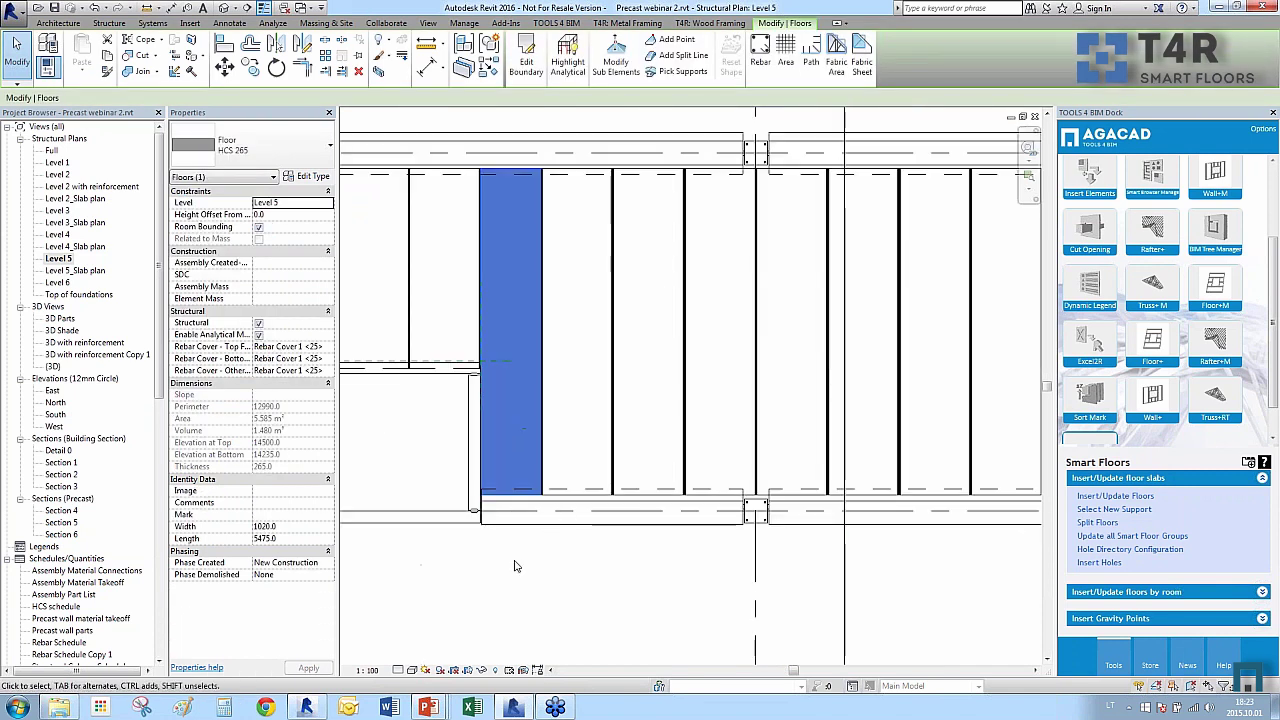
{"action": "scroll", "coordinate": [449, 438], "scroll_direction": "down", "scroll_amount": 1}
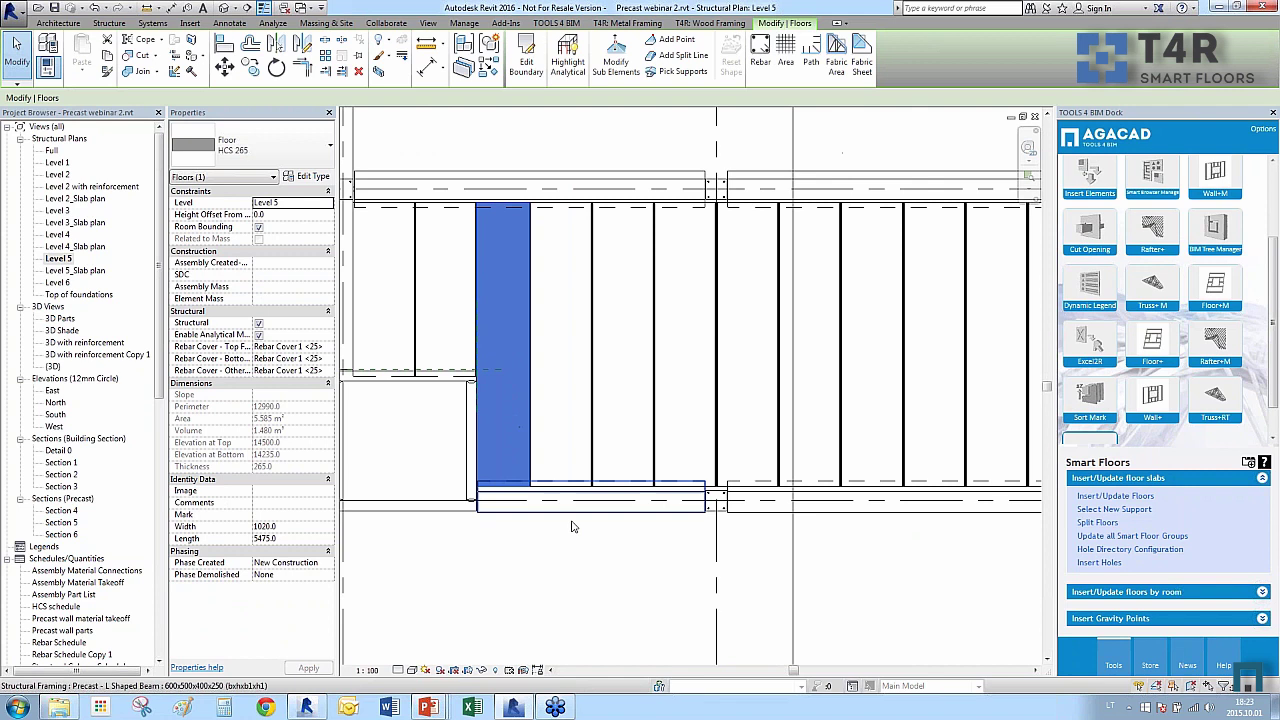
{"action": "left_click", "coordinate": [1098, 563]}
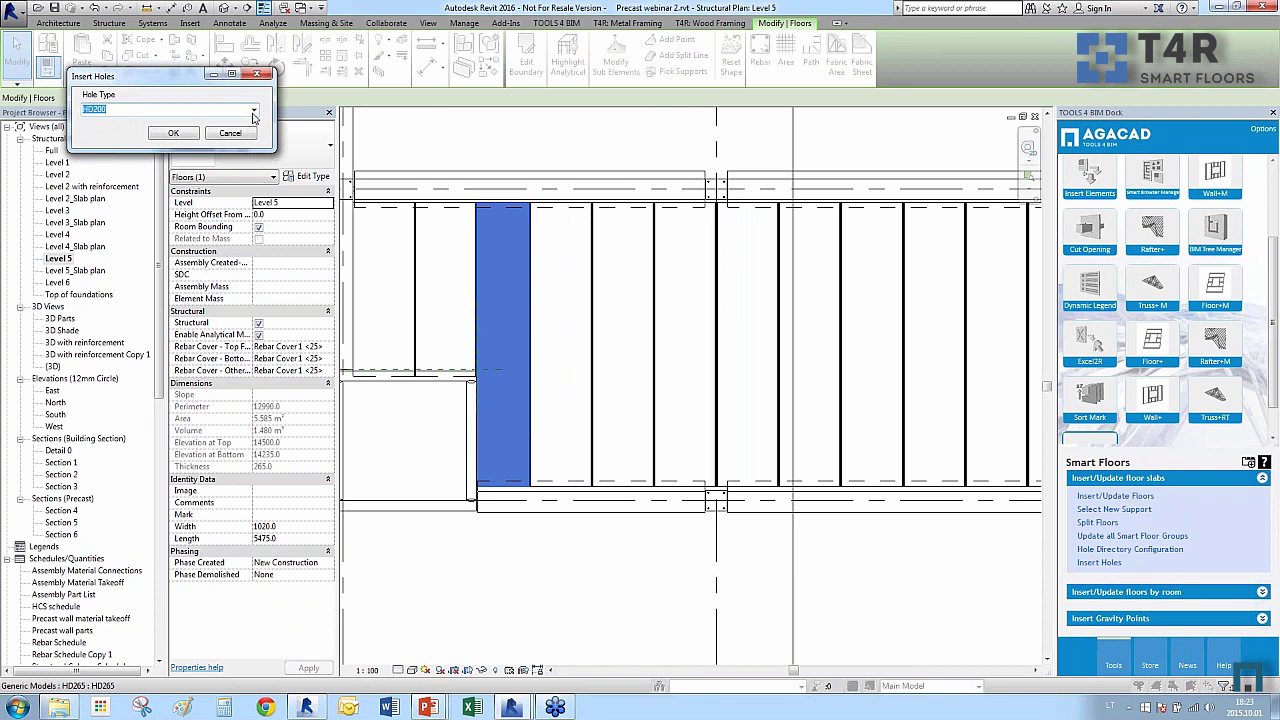
{"action": "left_click", "coordinate": [254, 110]}
{"action": "left_click", "coordinate": [205, 145]}
{"action": "left_click", "coordinate": [172, 133]}
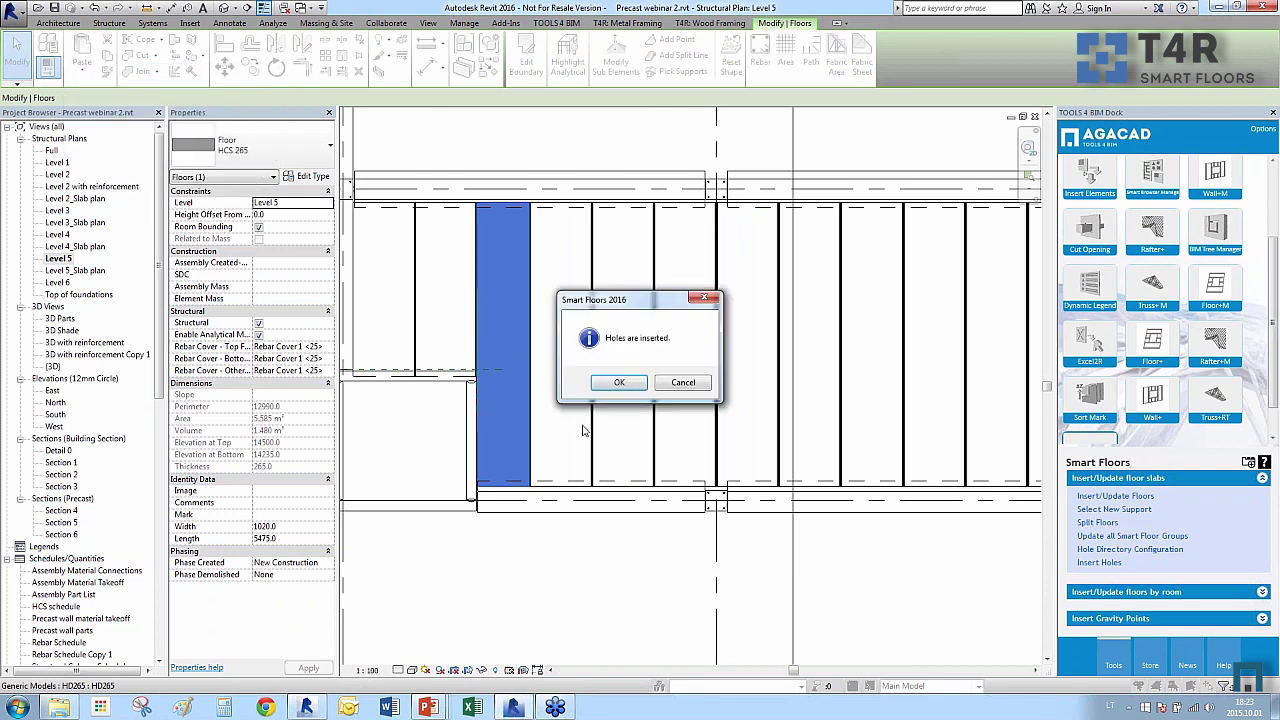
{"action": "left_click", "coordinate": [619, 385]}
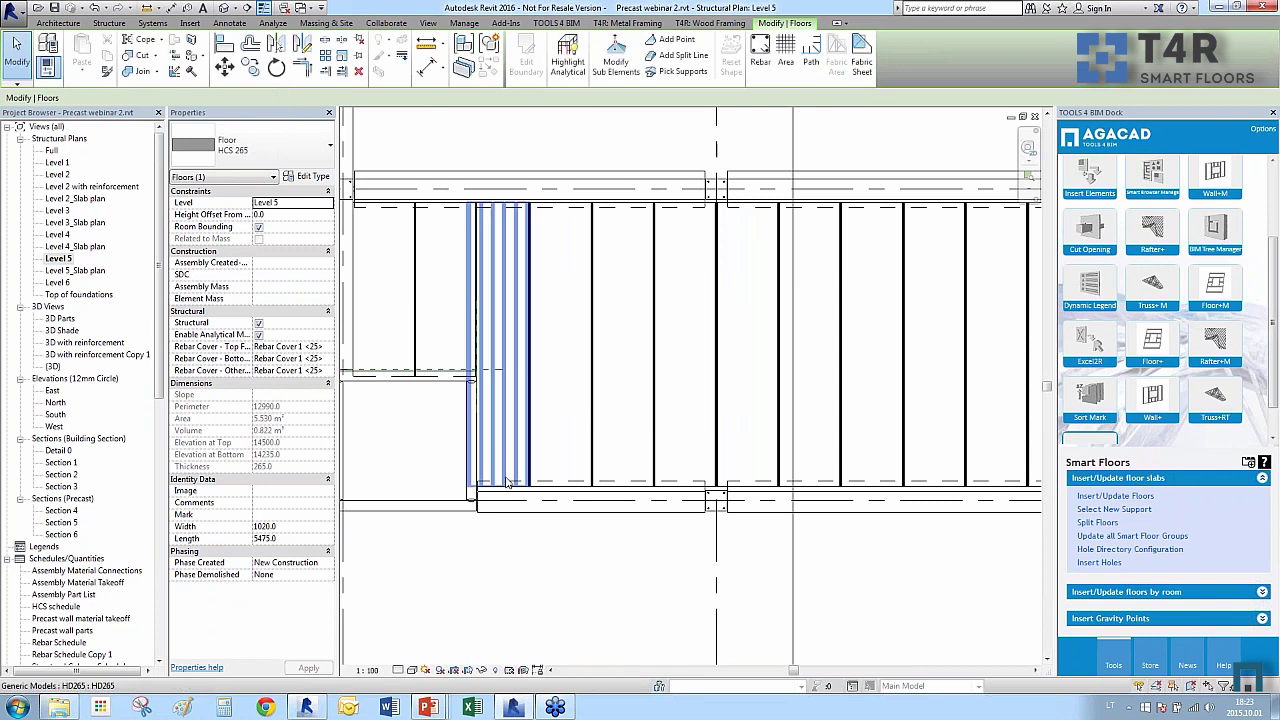
Open the 3D Shade view and examine how the Level 5 end slab bears on the L-shaped edge beam beside the wall.
{"action": "left_click", "coordinate": [60, 331]}
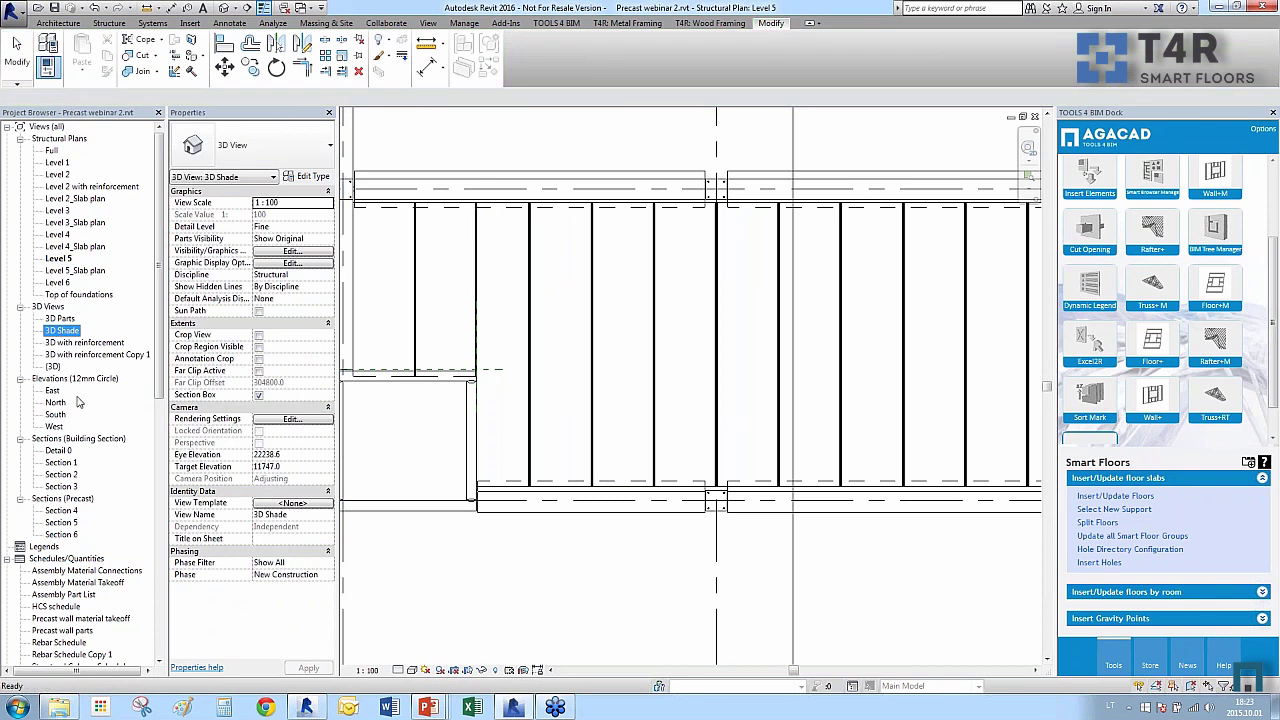
{"action": "double_click", "coordinate": [62, 331]}
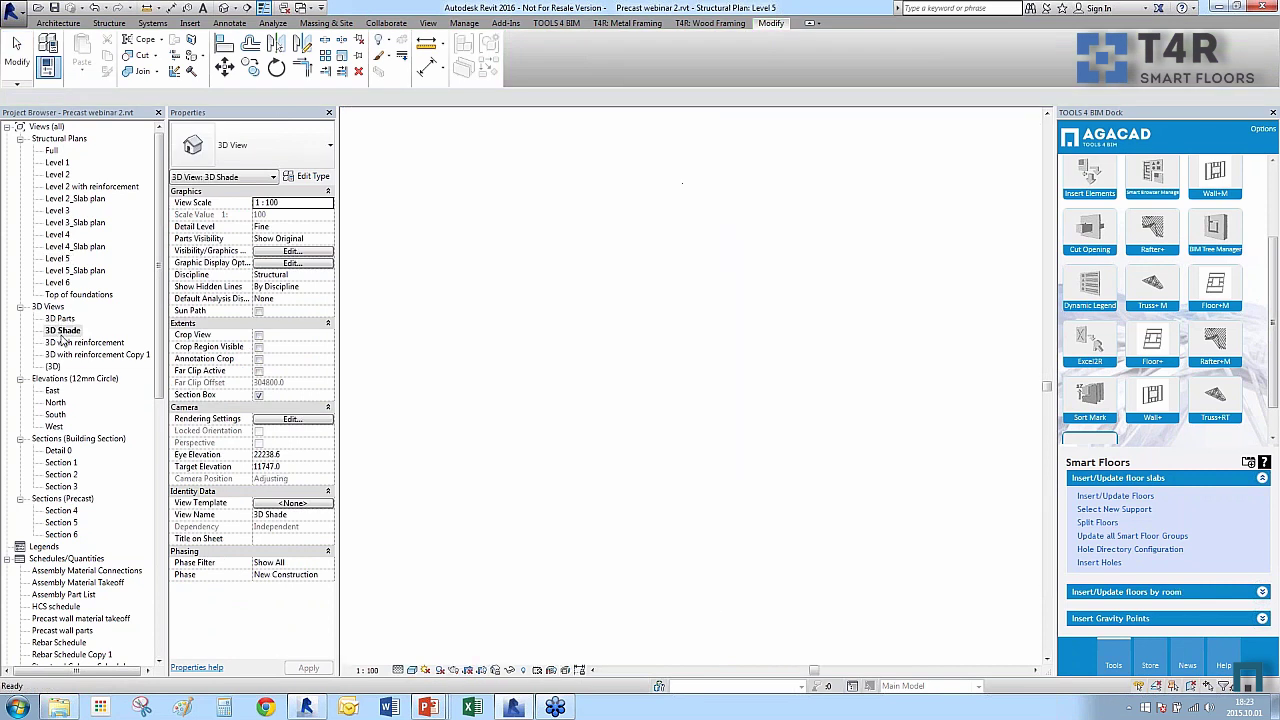
{"action": "left_click", "coordinate": [568, 206]}
{"action": "scroll", "coordinate": [540, 260], "scroll_direction": "up", "scroll_amount": 5}
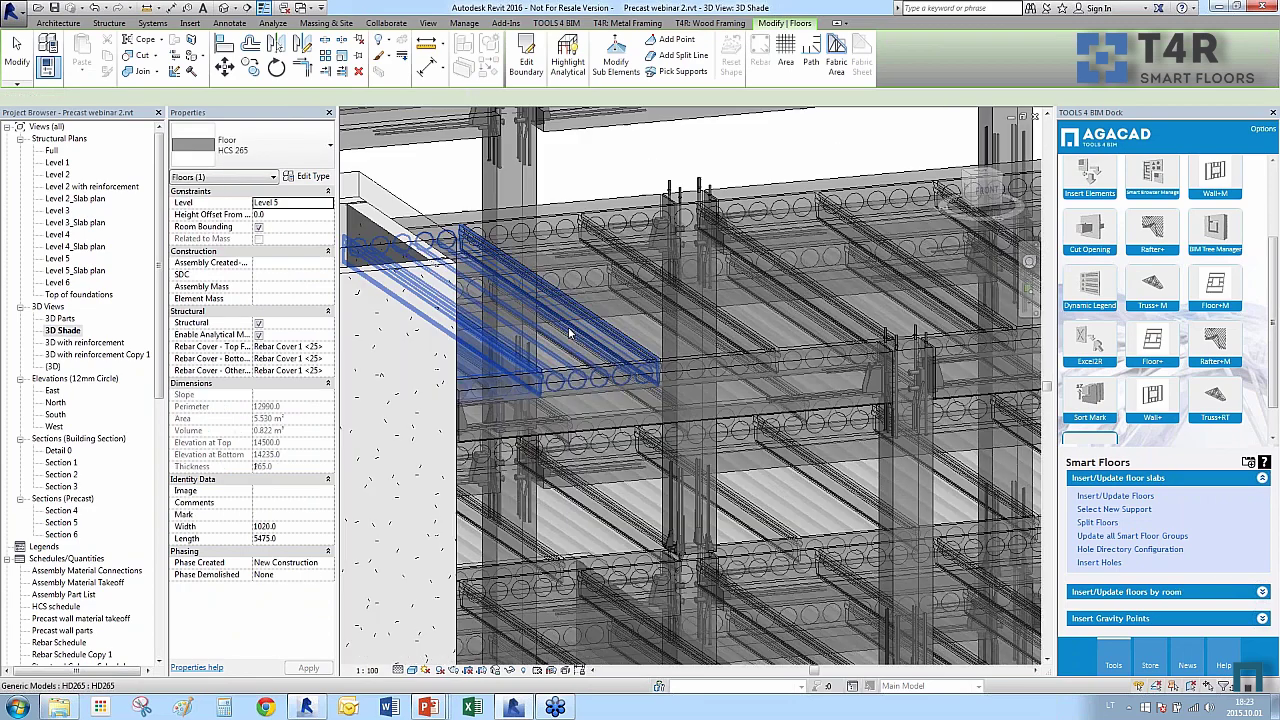
{"action": "middle_click_drag", "start_coordinate": [690, 390], "coordinate": [418, 369], "text": "shift"}
{"action": "key", "text": "Escape"}
{"action": "scroll", "coordinate": [418, 369], "scroll_direction": "up", "scroll_amount": 3}
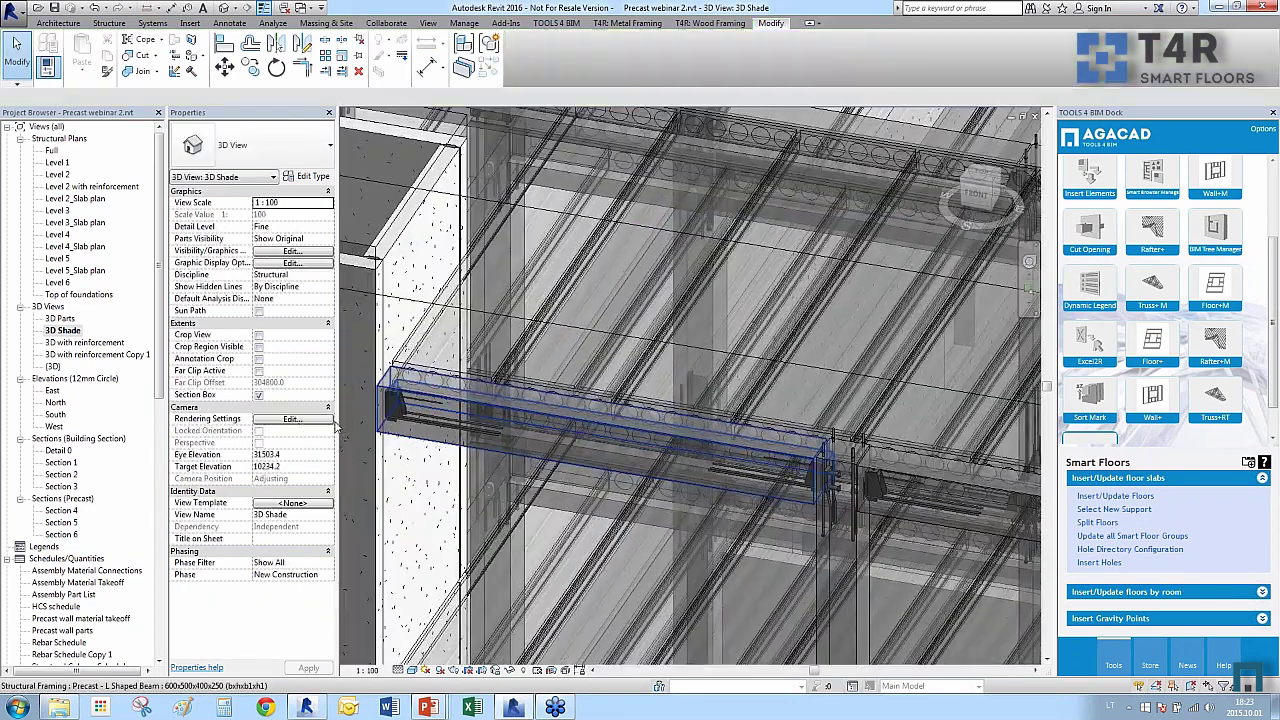
{"action": "scroll", "coordinate": [418, 369], "scroll_direction": "down", "scroll_amount": 6}
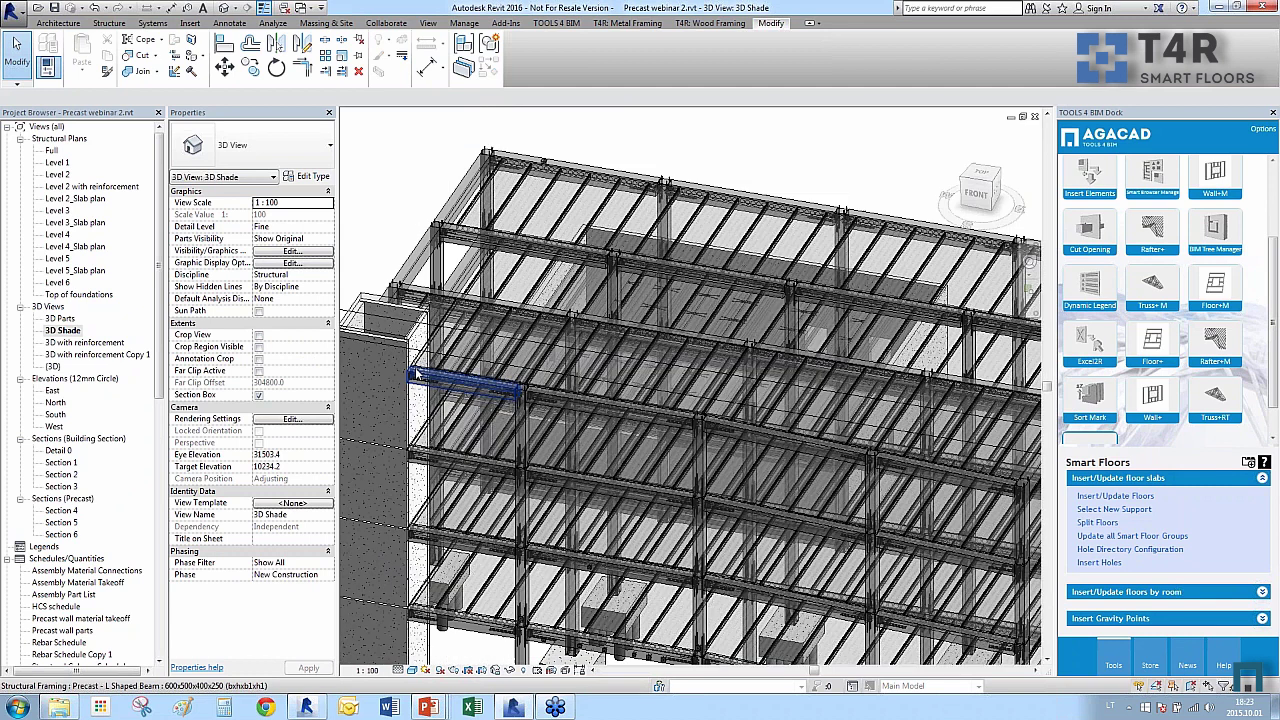
Inspect the HD265 hole element in the narrow Level 5 end slab up close, including where it meets the wall.
{"action": "scroll", "coordinate": [441, 328], "scroll_direction": "up", "scroll_amount": 7}
{"action": "middle_click_drag", "start_coordinate": [441, 328], "coordinate": [520, 325], "text": "shift"}
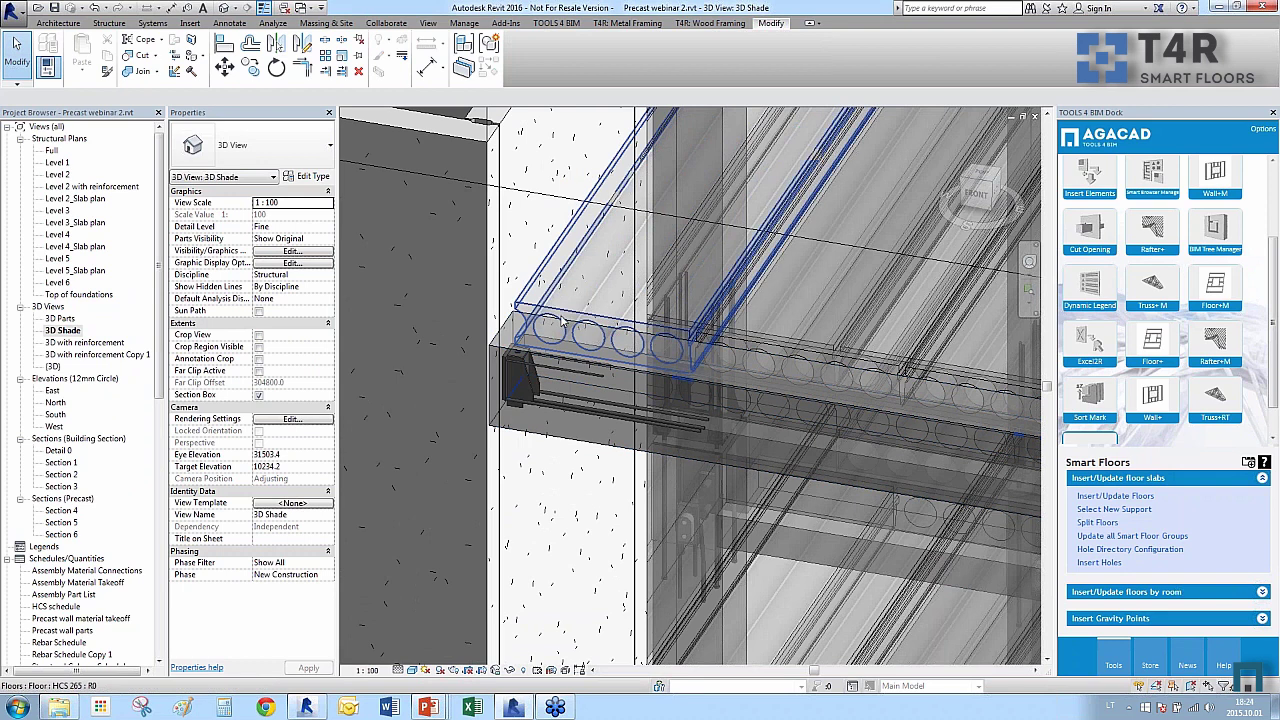
{"action": "left_click", "coordinate": [550, 318]}
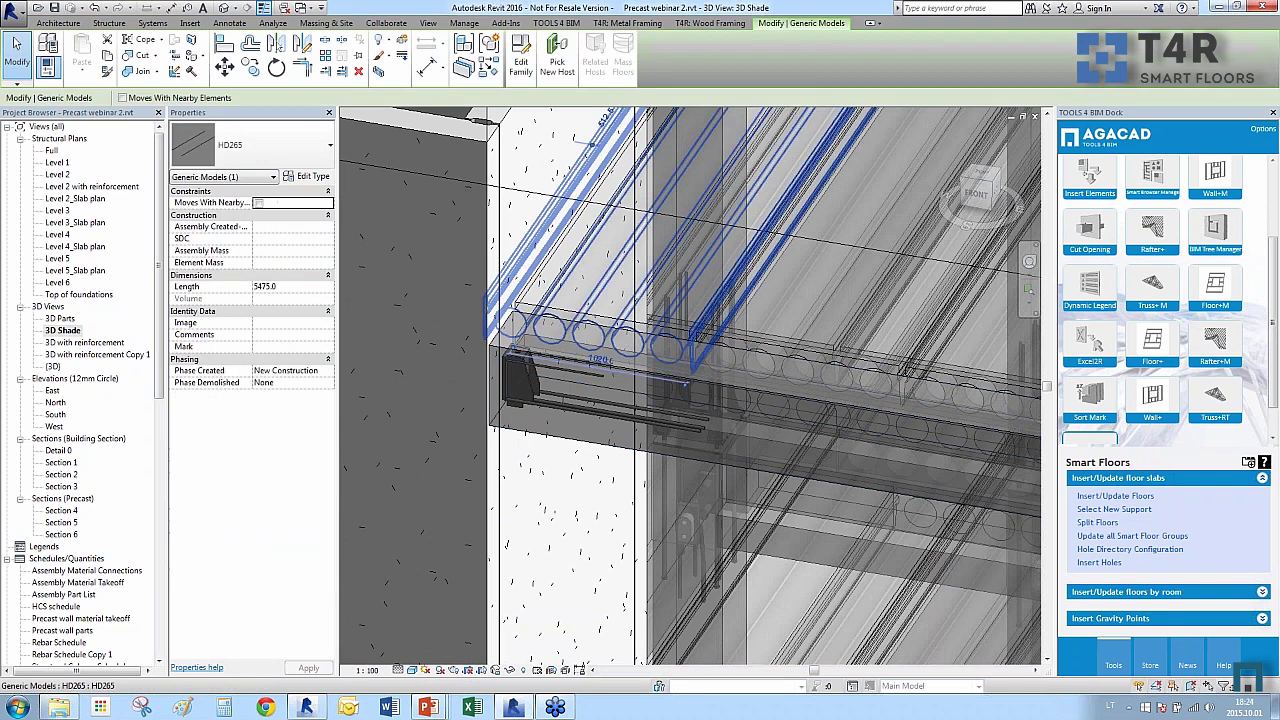
{"action": "mouse_move", "coordinate": [550, 318]}
{"action": "middle_mouse_down", "text": "shift"}
{"action": "mouse_move", "coordinate": [530, 305]}
{"action": "mouse_move", "coordinate": [556, 328]}
{"action": "middle_mouse_up", "text": "shift"}
{"action": "scroll", "coordinate": [556, 328], "scroll_direction": "down", "scroll_amount": 6}
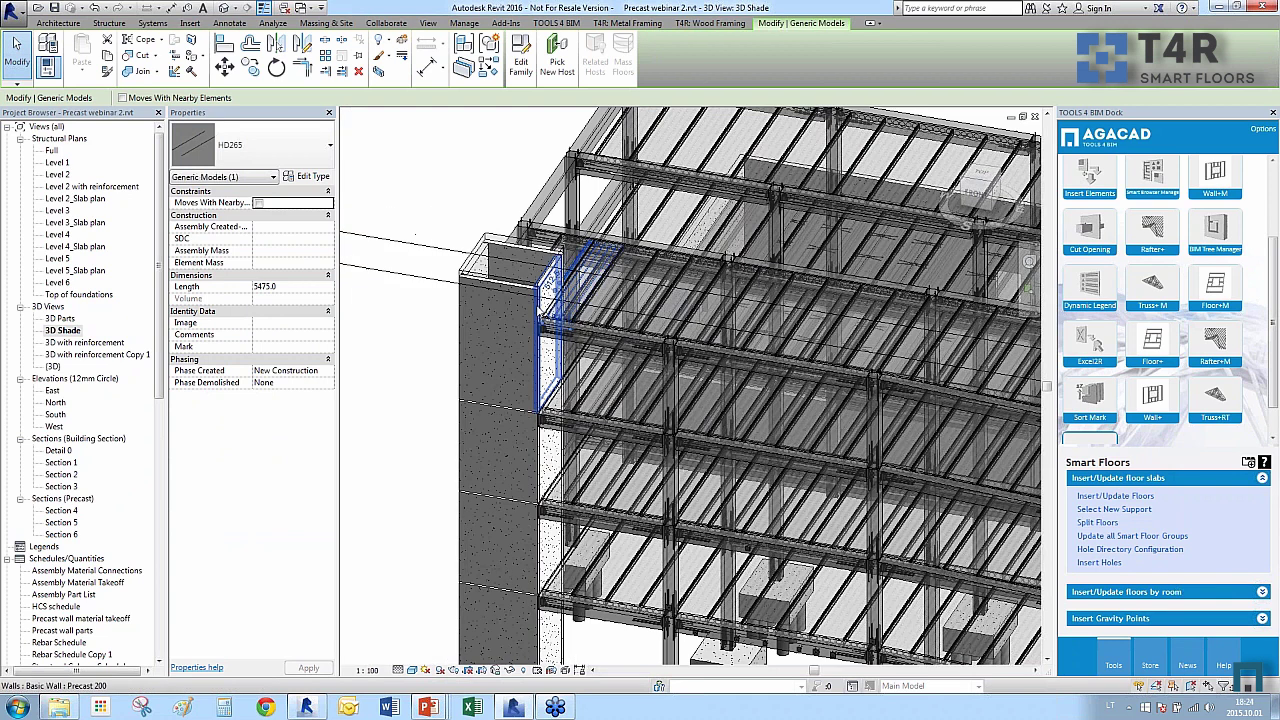
View the whole building in 3D with nothing selected and open the HCS schedule to review the slab marks.
{"action": "middle_click_drag", "start_coordinate": [512, 437], "coordinate": [600, 460], "text": "shift"}
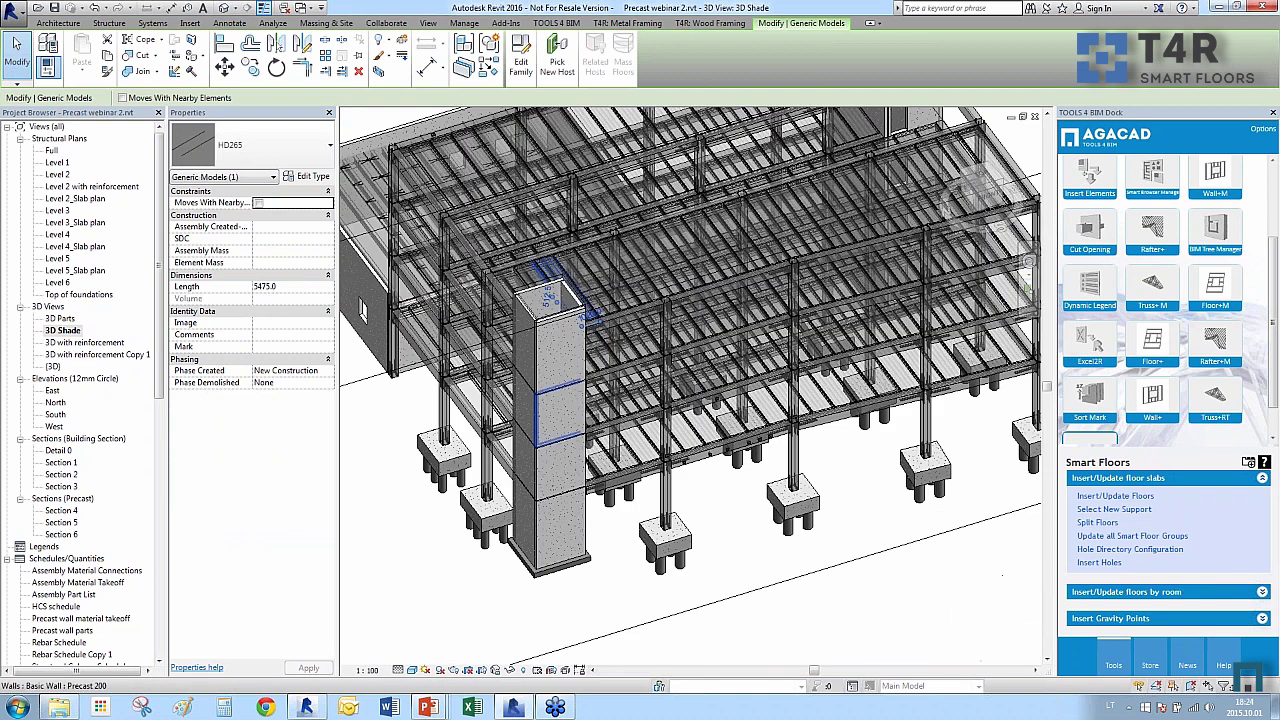
{"action": "key", "text": "Escape"}
{"action": "middle_click_drag", "start_coordinate": [510, 668], "coordinate": [757, 500], "text": "shift"}
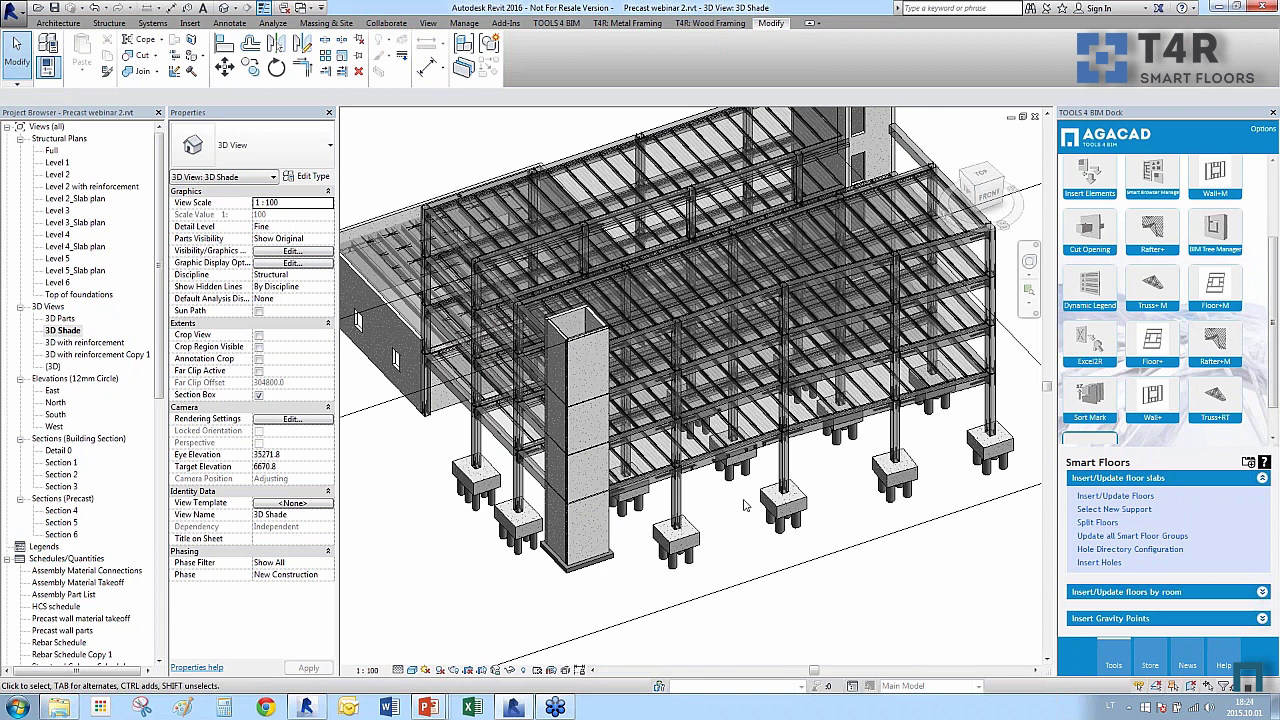
{"action": "double_click", "coordinate": [66, 606]}
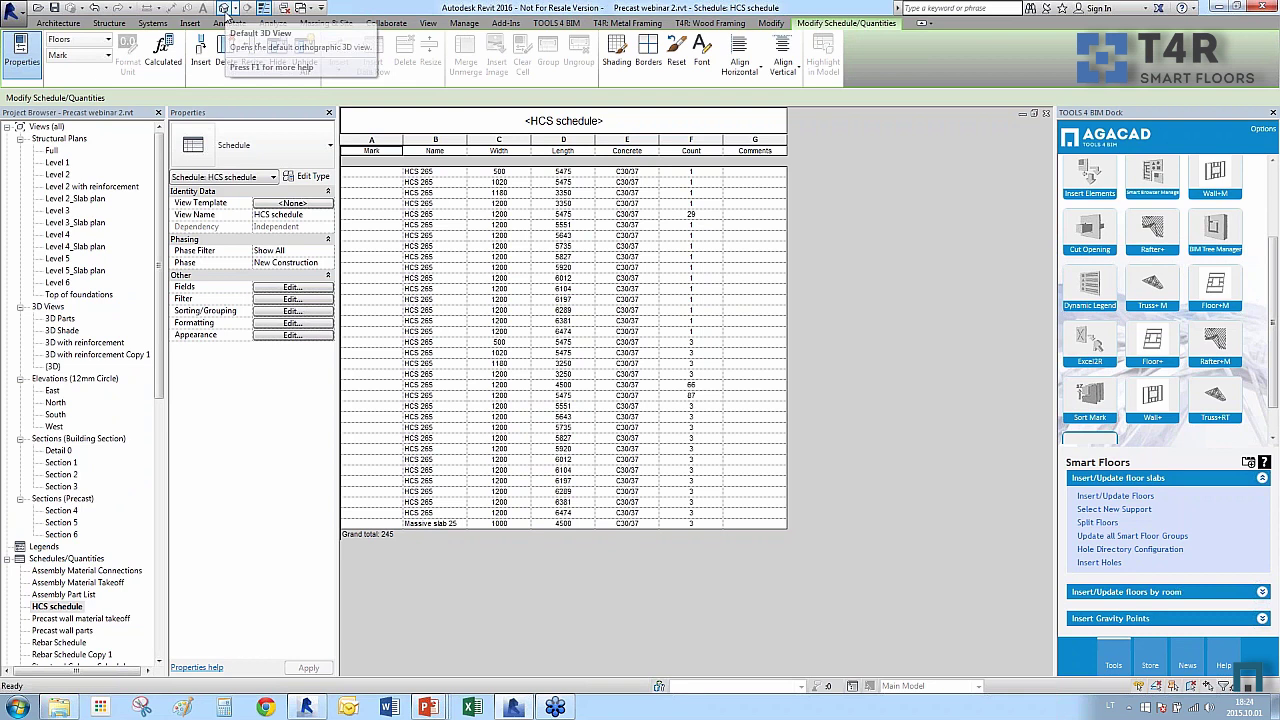
Open the default 3D view and show the whole building.
{"action": "left_click", "coordinate": [225, 8]}
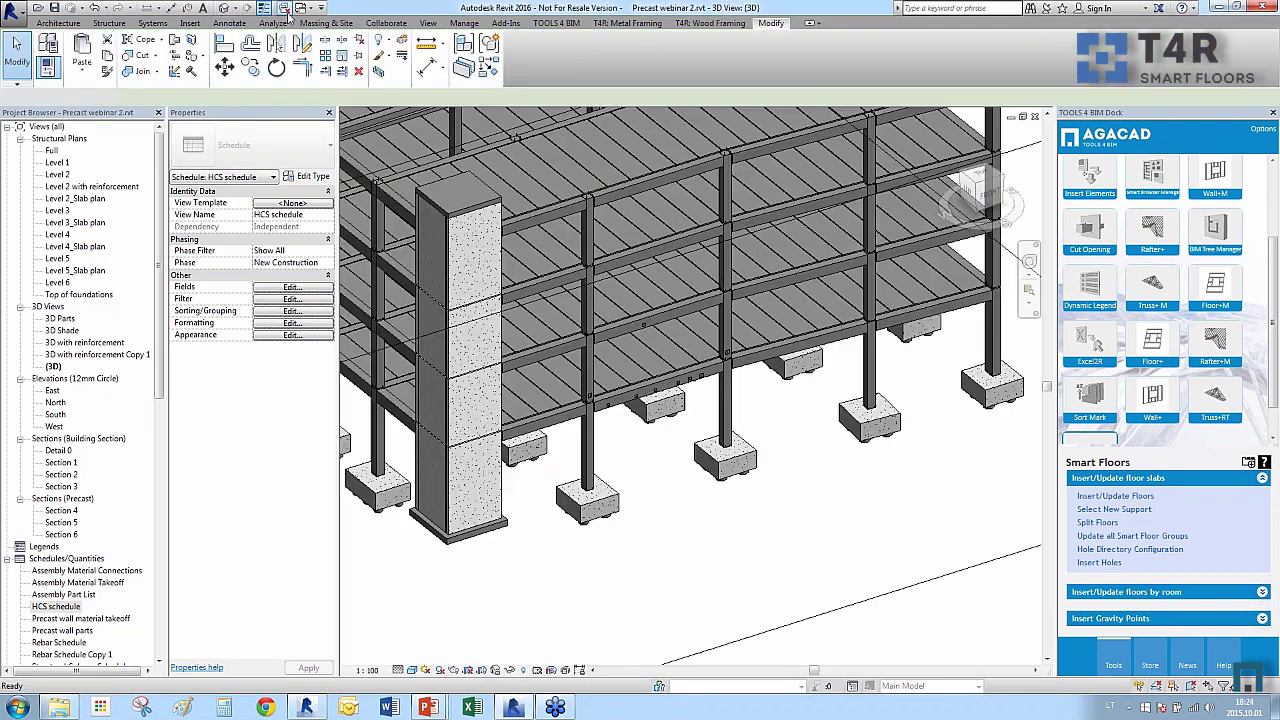
{"action": "middle_click_drag", "start_coordinate": [788, 490], "coordinate": [972, 314], "text": "shift"}
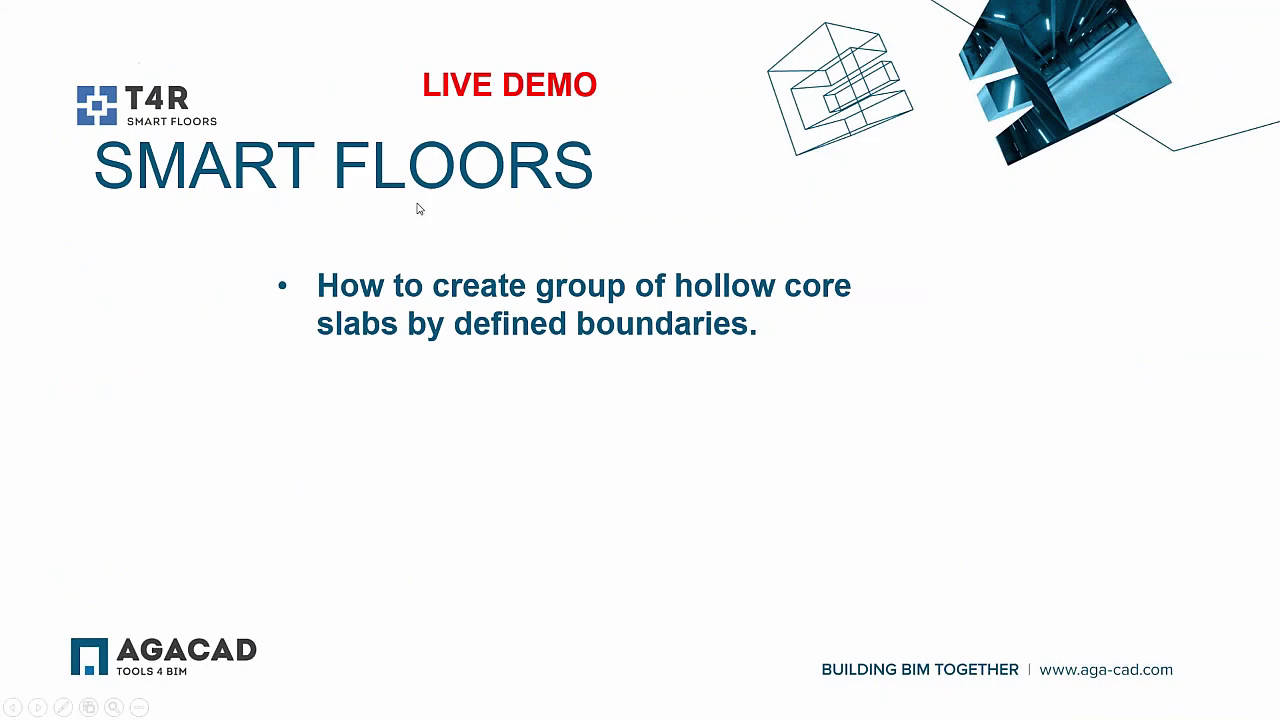
{"action": "key", "text": "Right"}
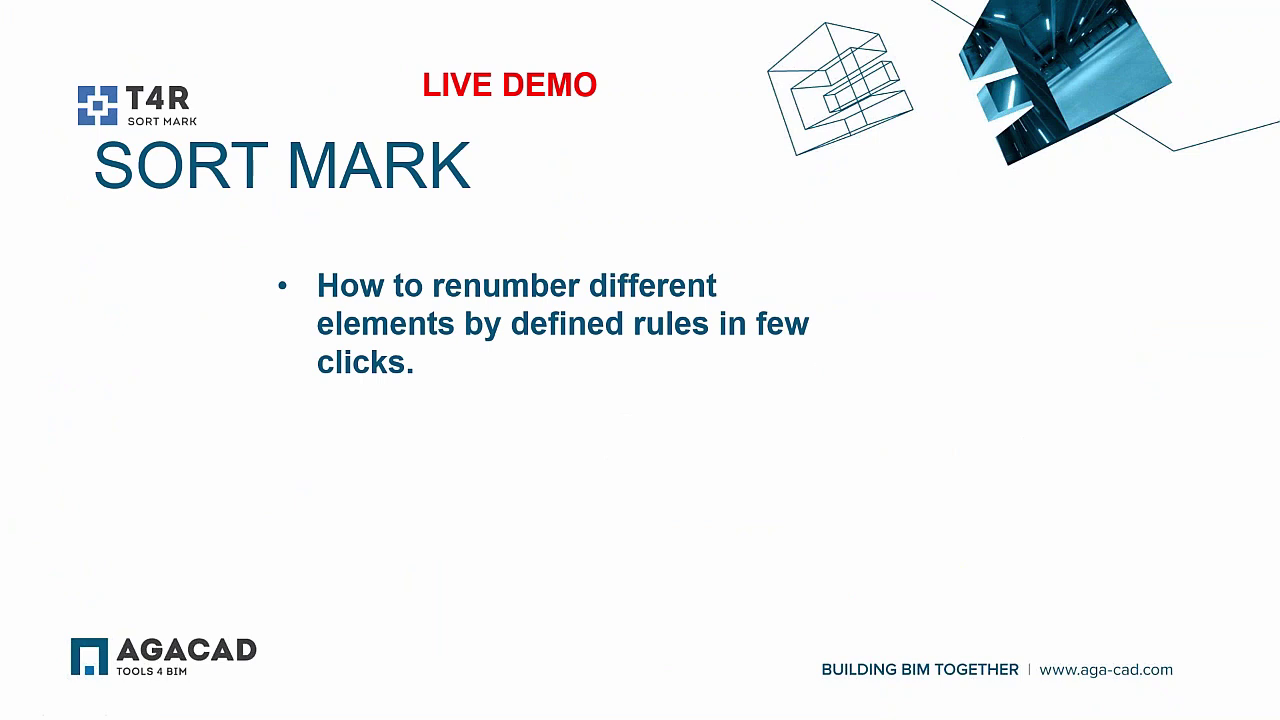
{"action": "key", "text": "alt+Tab"}
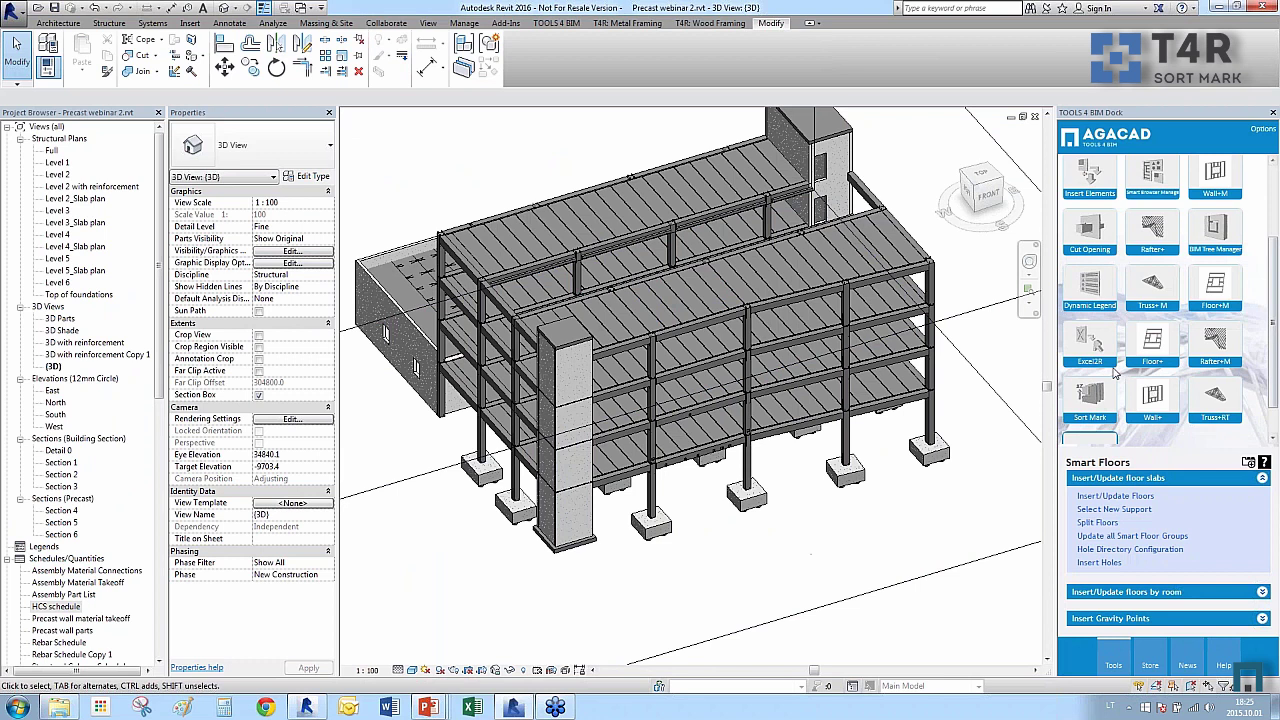
Start Sort Mark element numbering for the Floors category and write the calculated values to the Mark parameter.
{"action": "left_click", "coordinate": [1090, 398]}
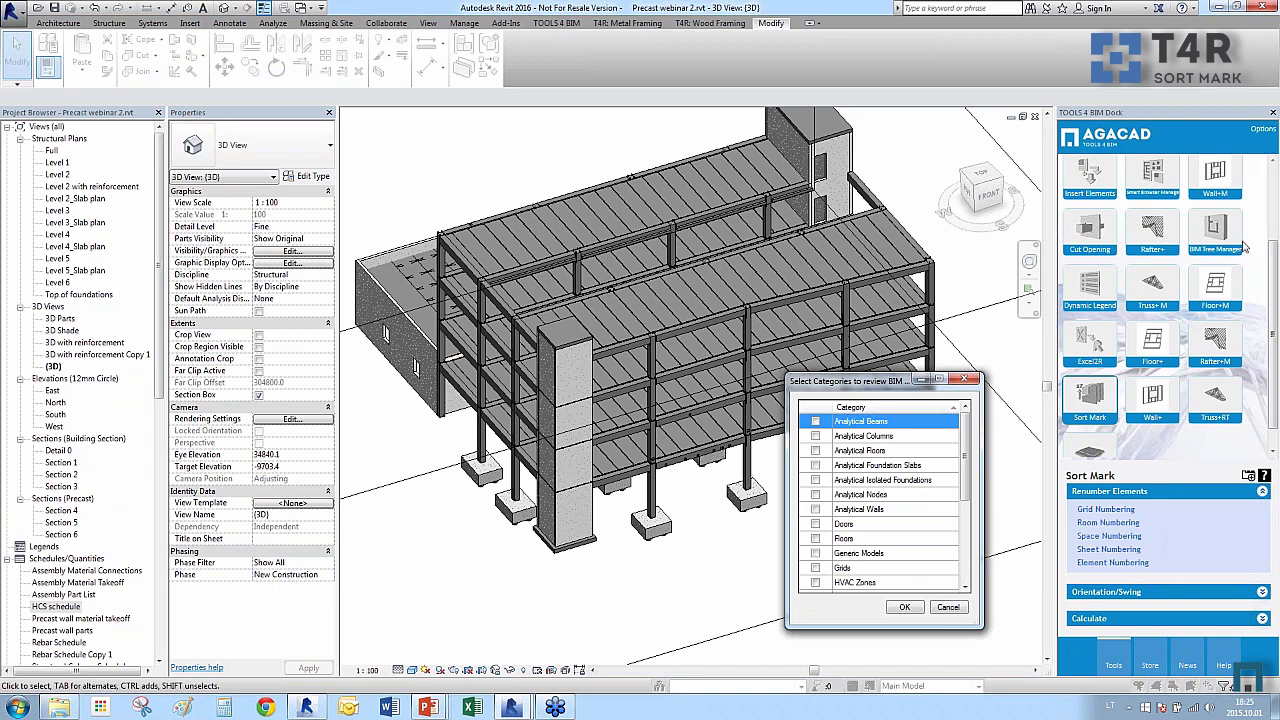
{"action": "left_click_drag", "start_coordinate": [848, 382], "coordinate": [810, 277]}
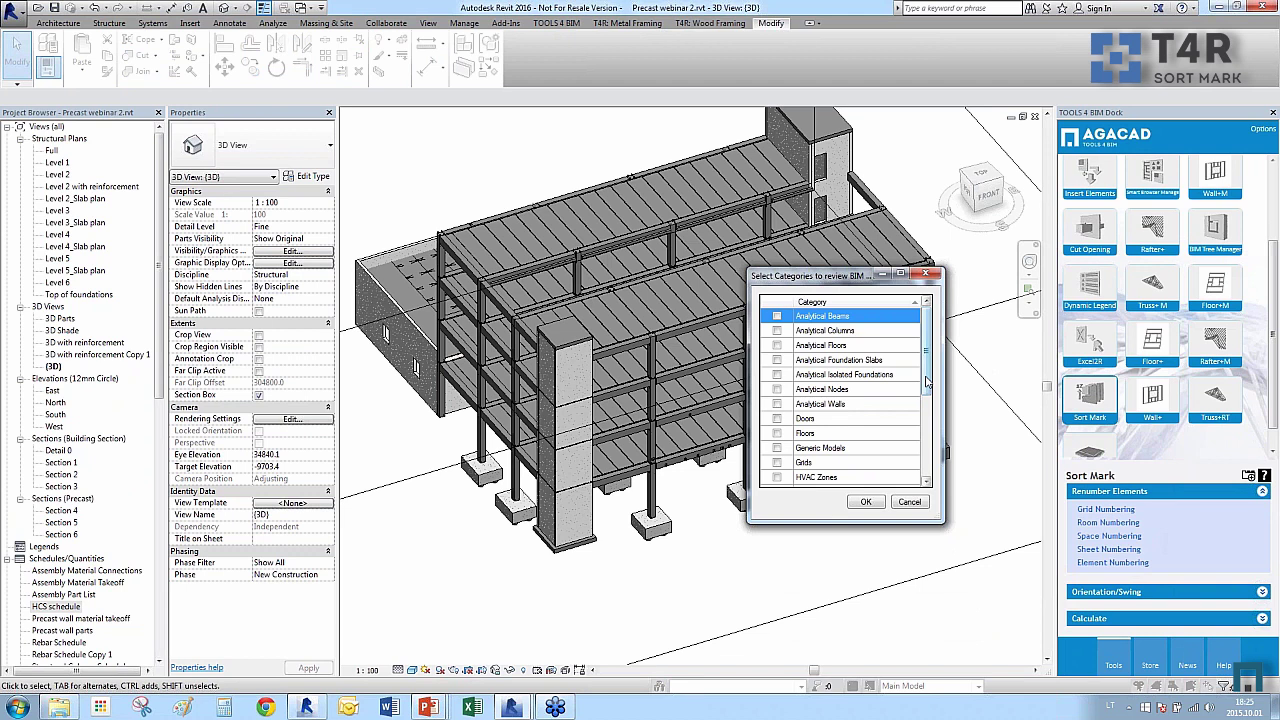
{"action": "left_click_drag", "start_coordinate": [927, 385], "coordinate": [922, 470]}
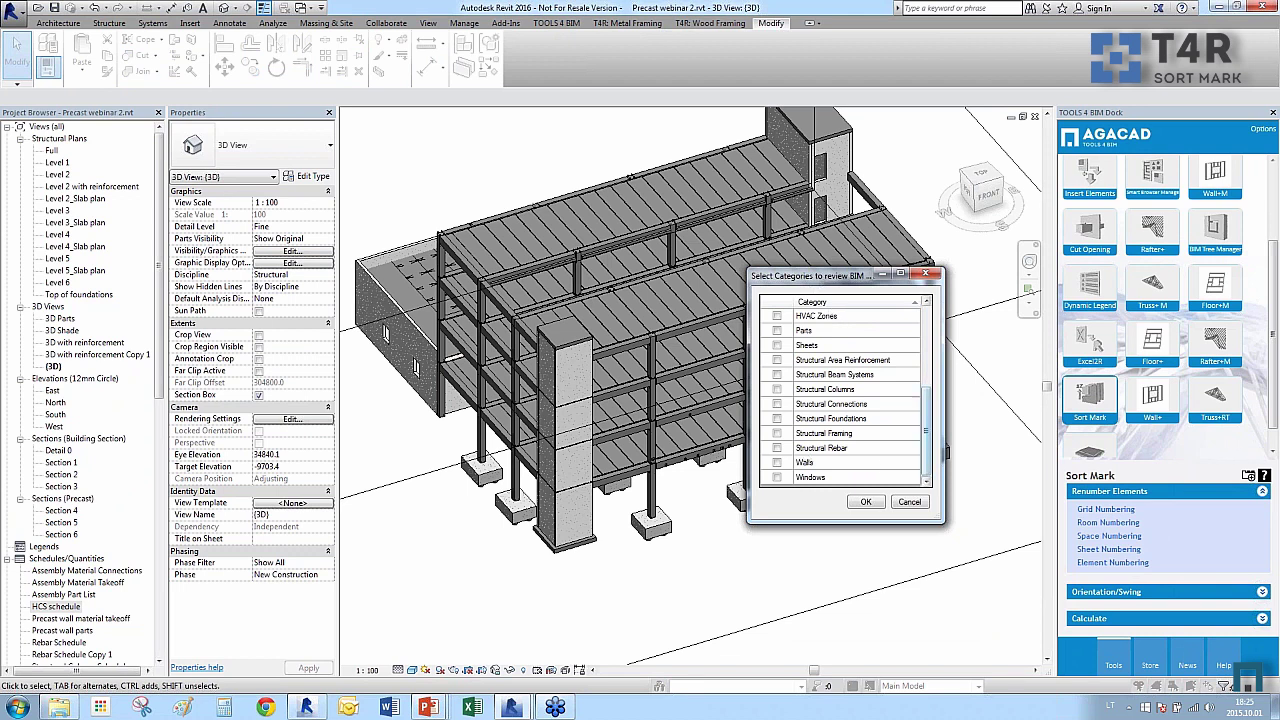
{"action": "left_click_drag", "start_coordinate": [928, 438], "coordinate": [938, 415]}
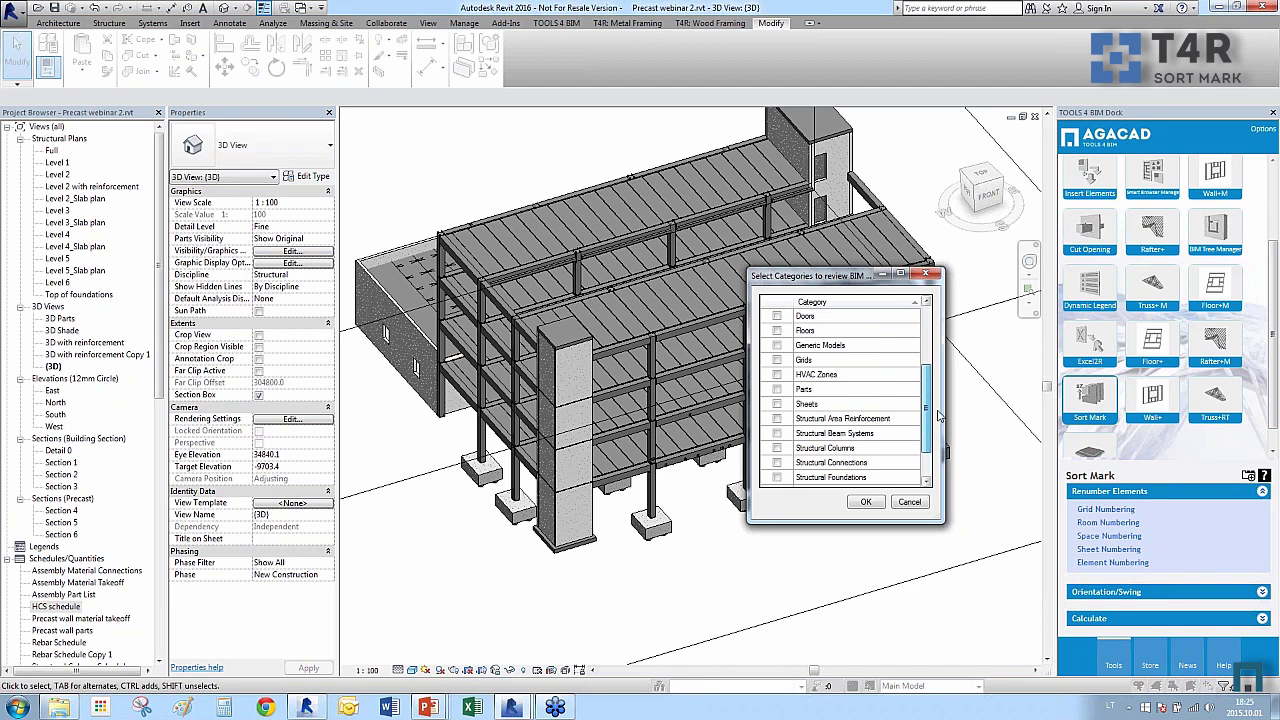
{"action": "left_click", "coordinate": [777, 330]}
{"action": "left_click", "coordinate": [777, 330]}
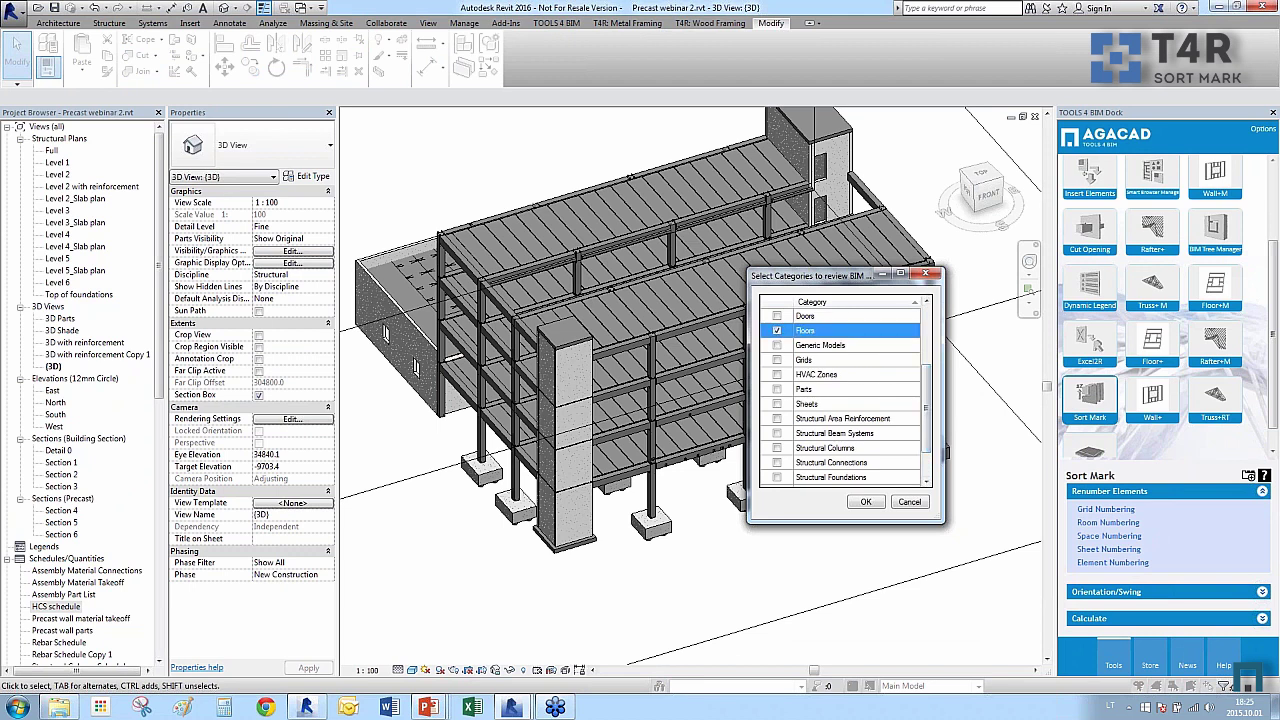
{"action": "left_click", "coordinate": [865, 502]}
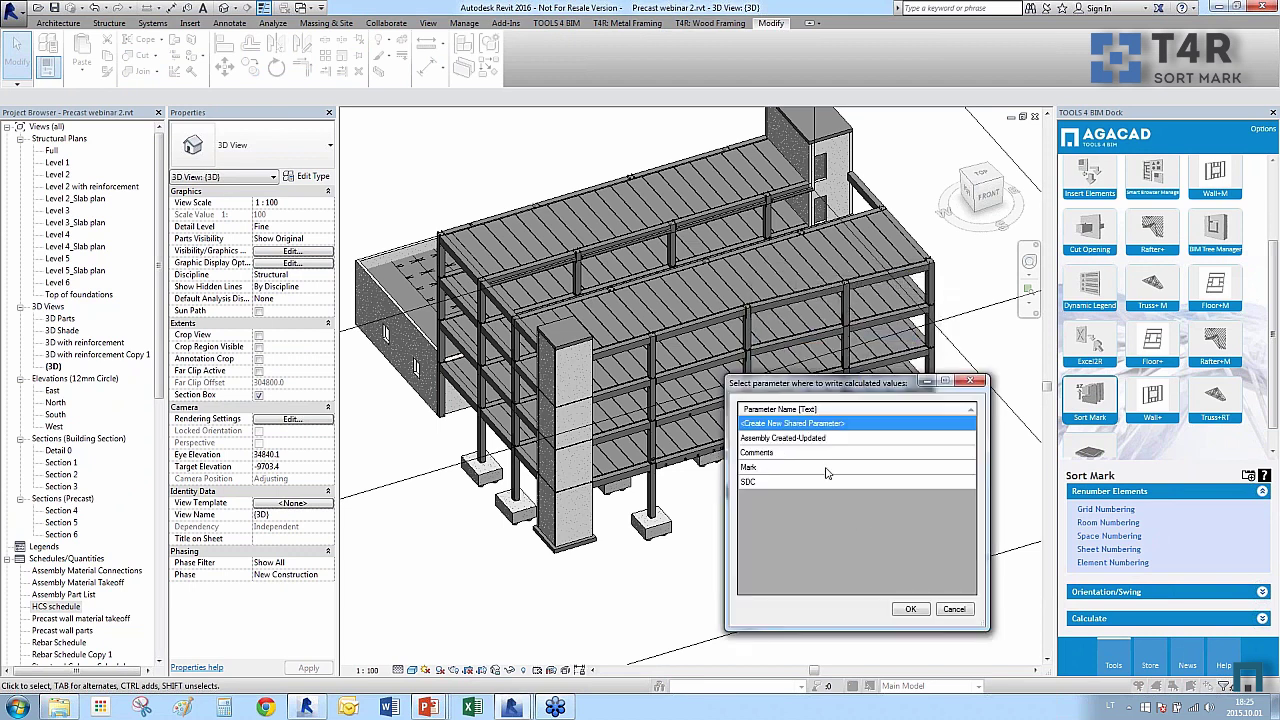
{"action": "left_click", "coordinate": [808, 468]}
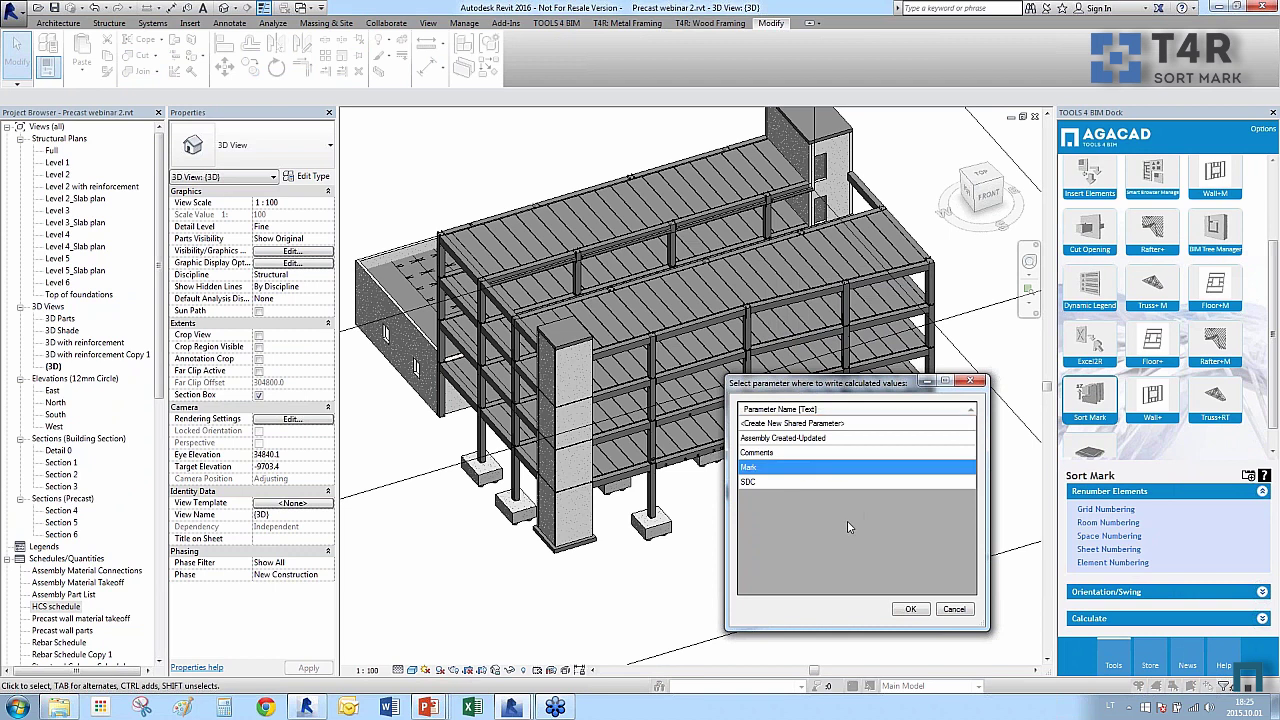
{"action": "left_click", "coordinate": [911, 609]}
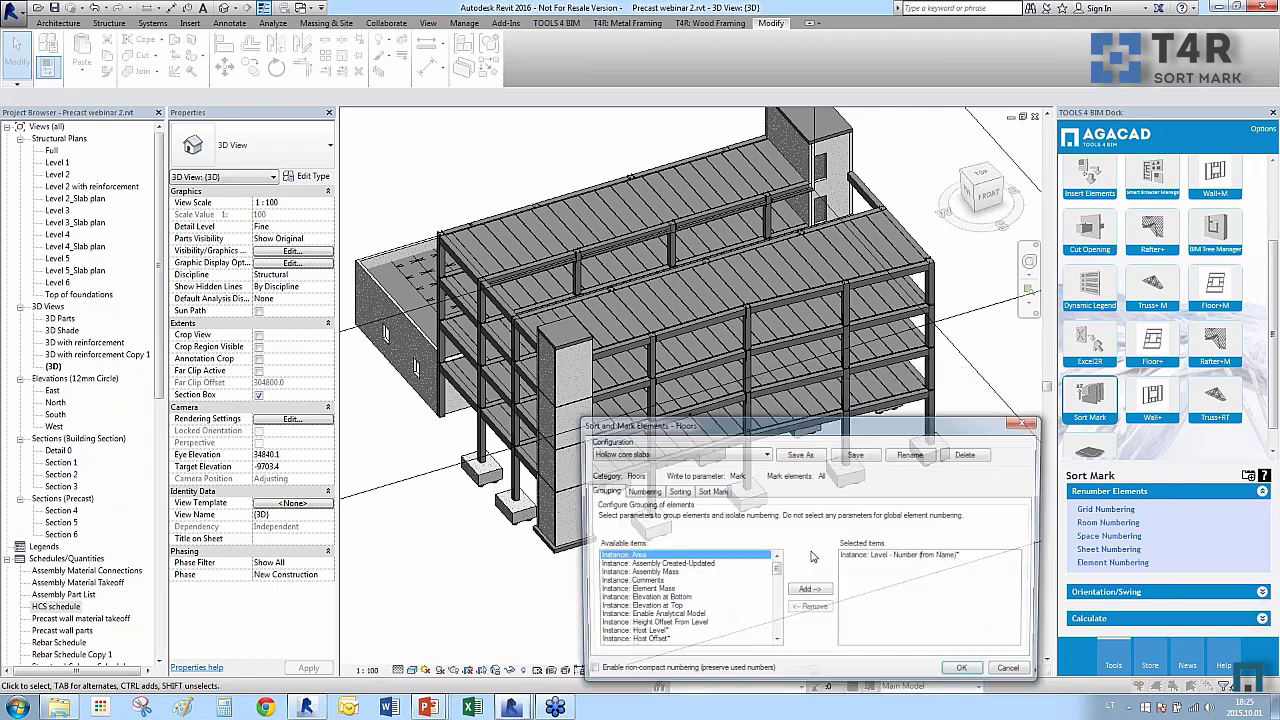
Choose the Hollow core slabs configuration and review its grouping, numbering, sorting and sort mark rules.
{"action": "left_click_drag", "start_coordinate": [808, 428], "coordinate": [763, 285]}
{"action": "left_click", "coordinate": [650, 309]}
{"action": "left_click", "coordinate": [628, 328]}
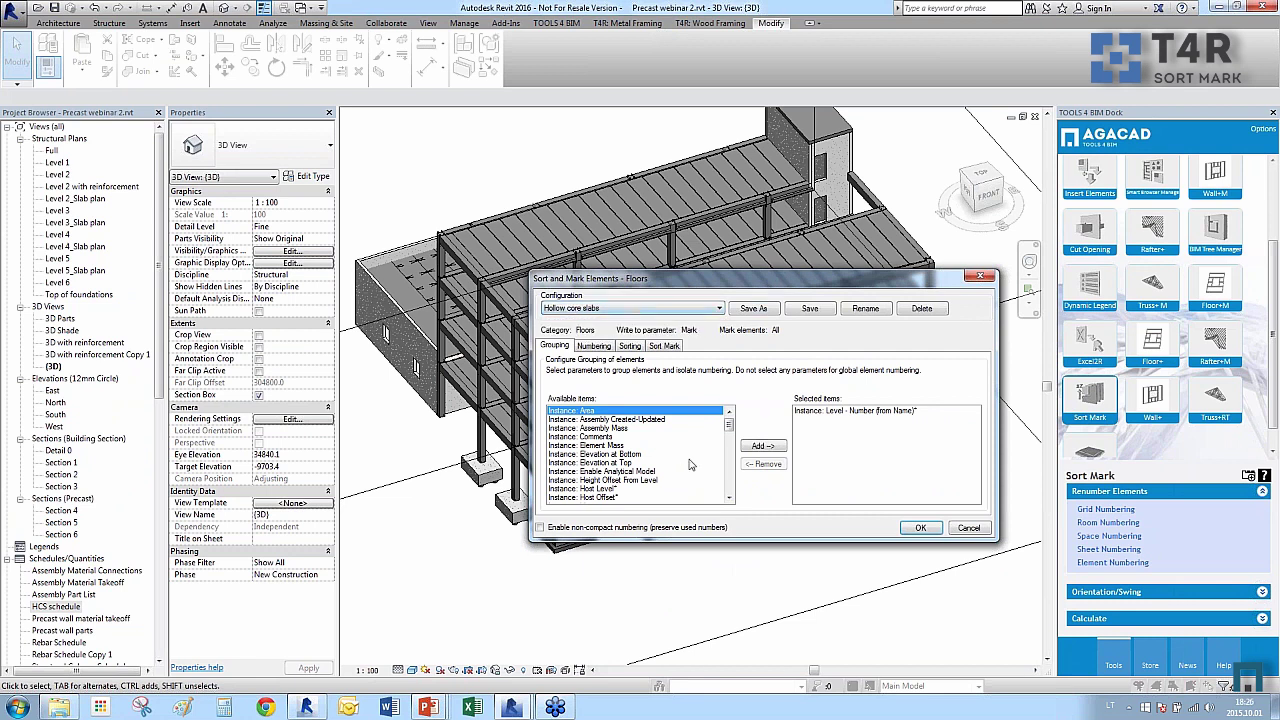
{"action": "left_click", "coordinate": [596, 346]}
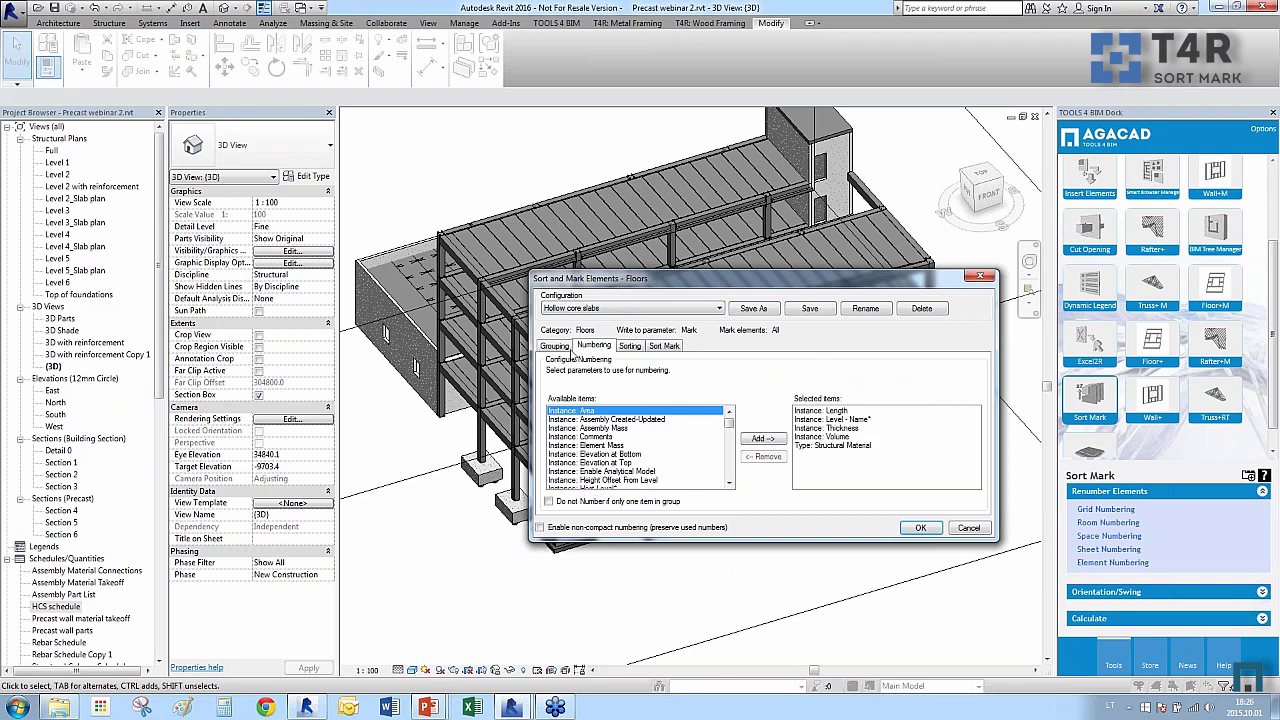
{"action": "left_click", "coordinate": [556, 346]}
{"action": "left_click", "coordinate": [629, 346]}
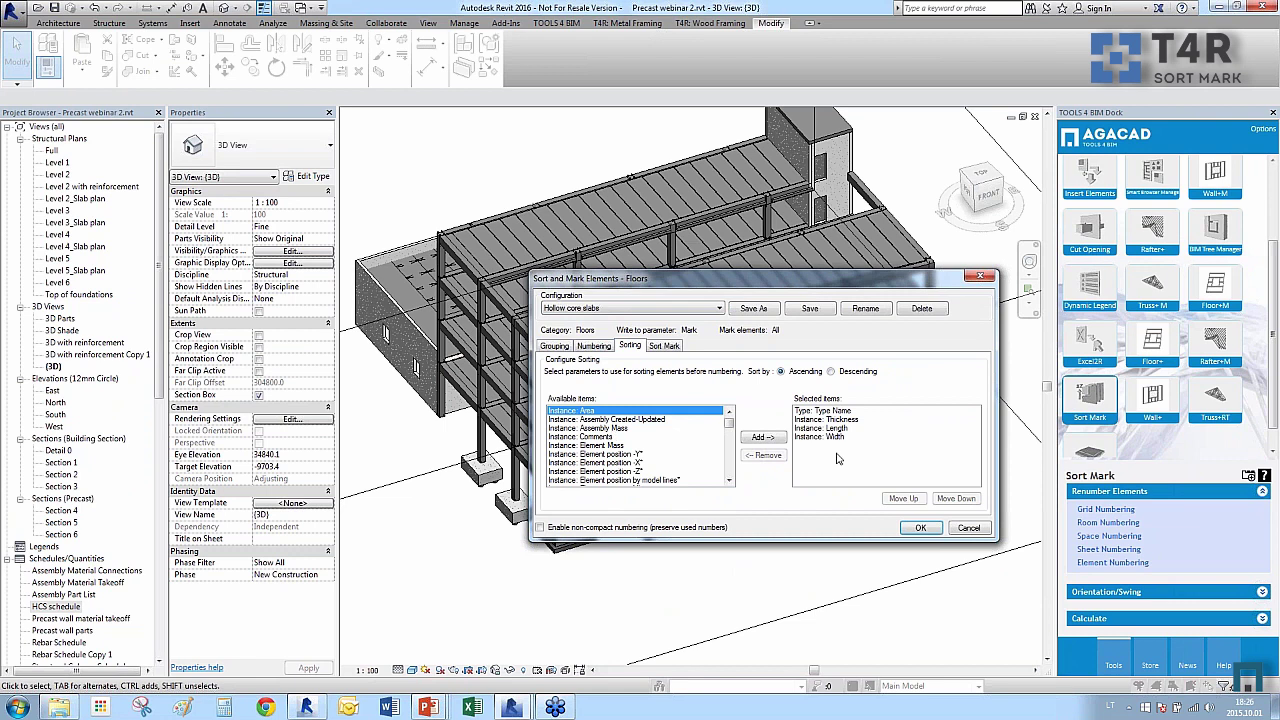
{"action": "left_click_drag", "start_coordinate": [737, 430], "coordinate": [737, 468]}
{"action": "left_click", "coordinate": [664, 345]}
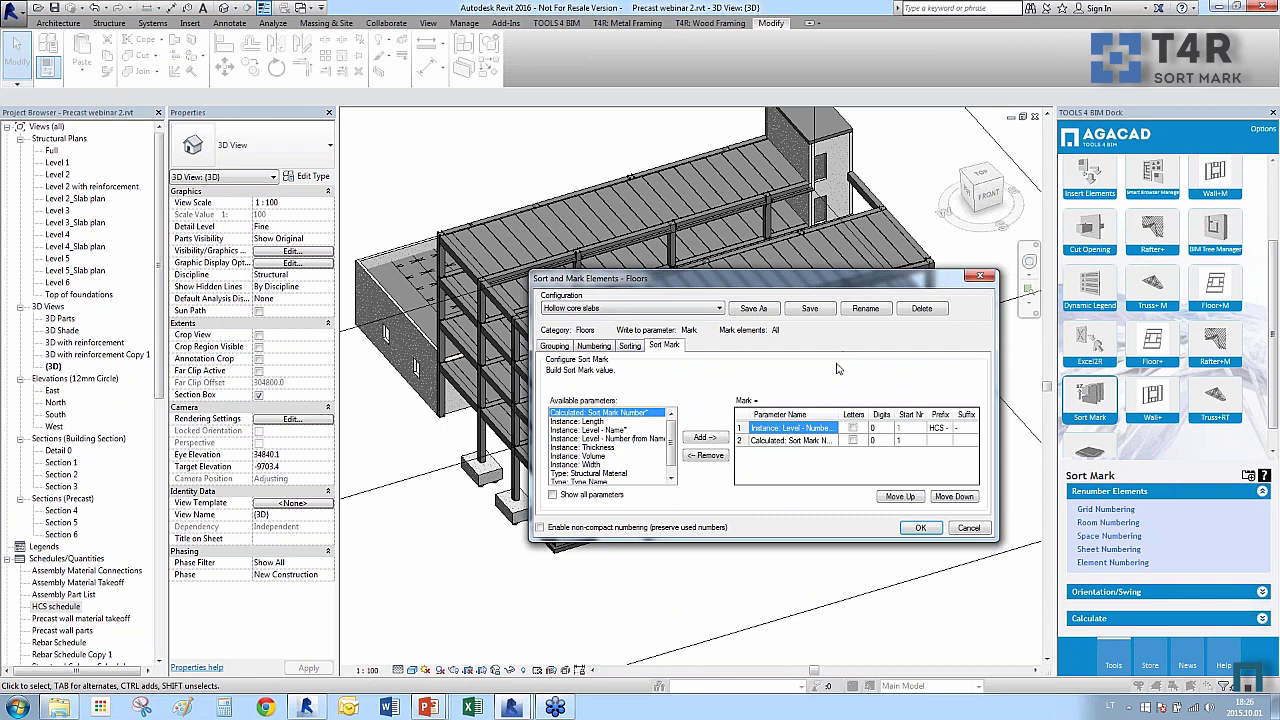
Number all floors with the Hollow core slabs configuration and accept the duplicate mark warnings.
{"action": "left_click", "coordinate": [916, 528]}
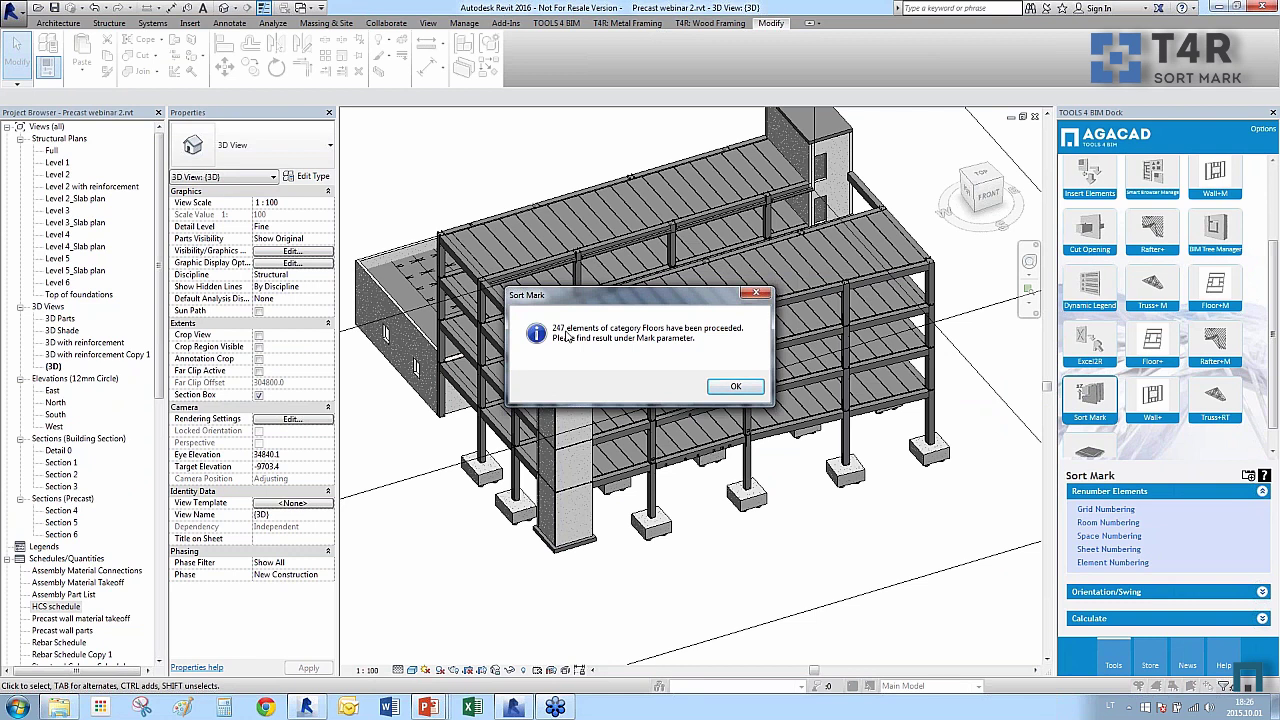
{"action": "left_click", "coordinate": [712, 387]}
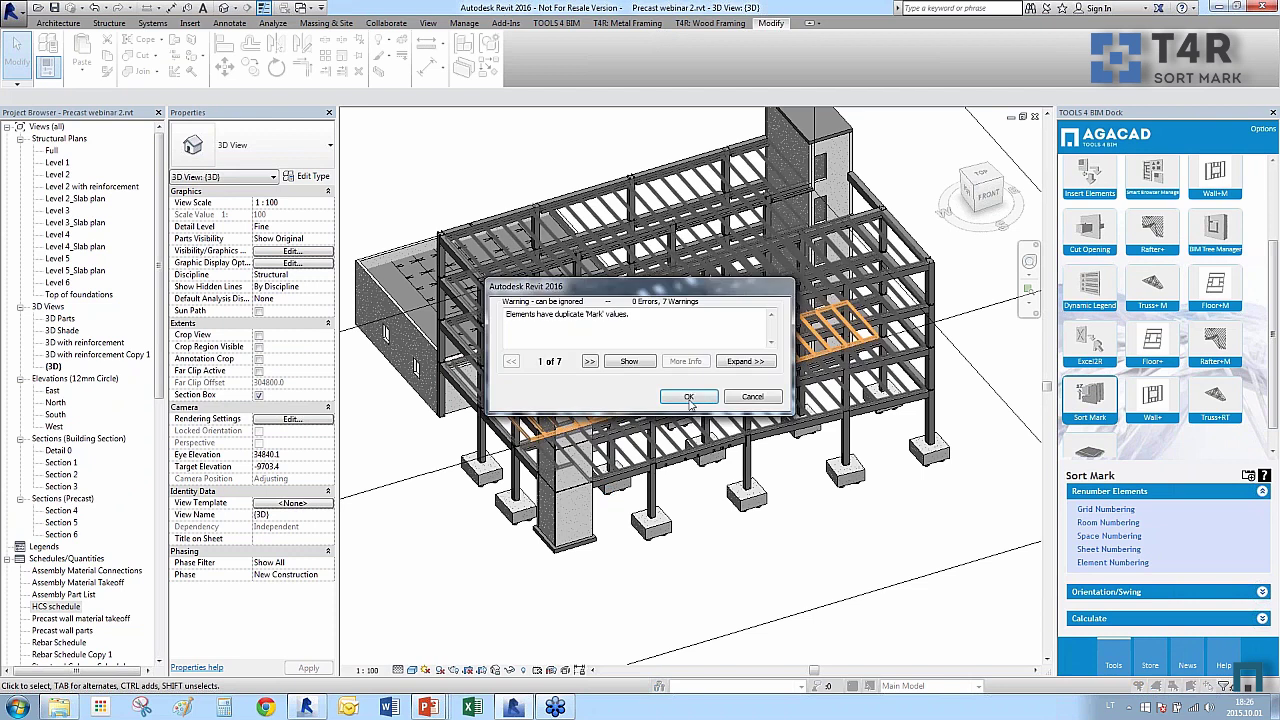
{"action": "left_click", "coordinate": [689, 399]}
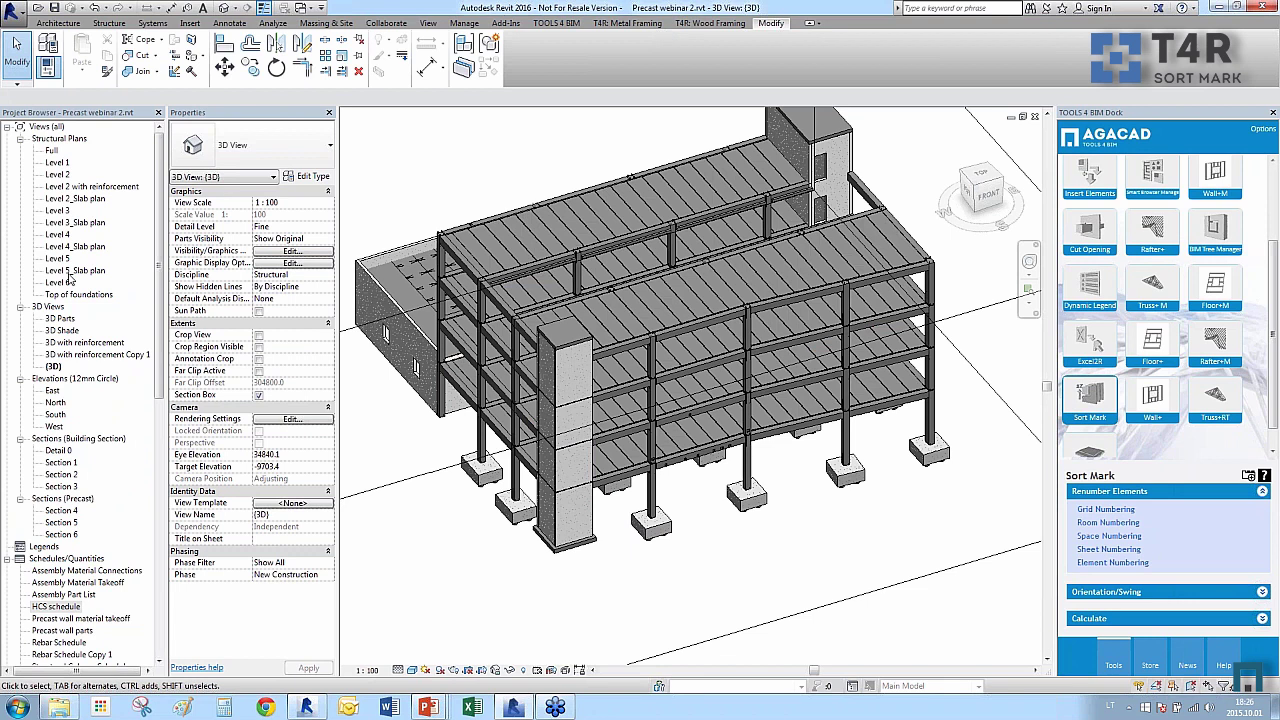
View the Level 5_Slab plan and open the Level 4_Slab plan.
{"action": "double_click", "coordinate": [76, 271]}
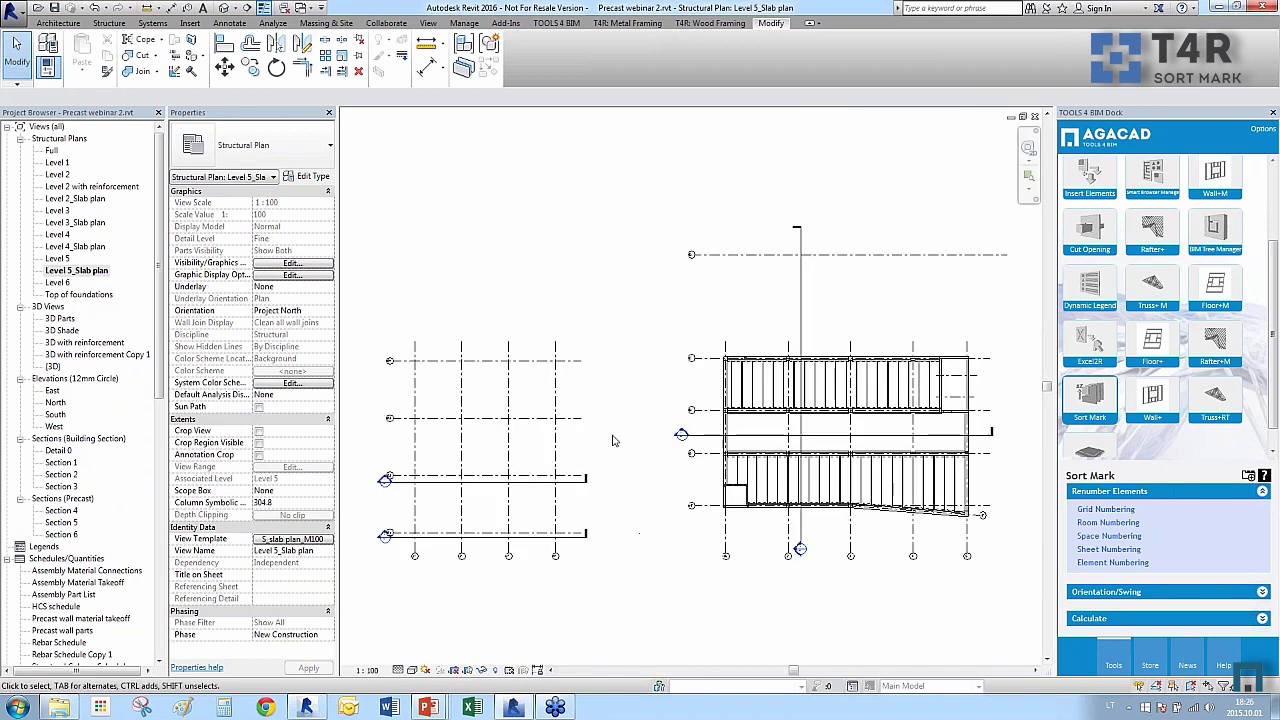
{"action": "scroll", "coordinate": [1003, 514], "scroll_direction": "up", "scroll_amount": 2}
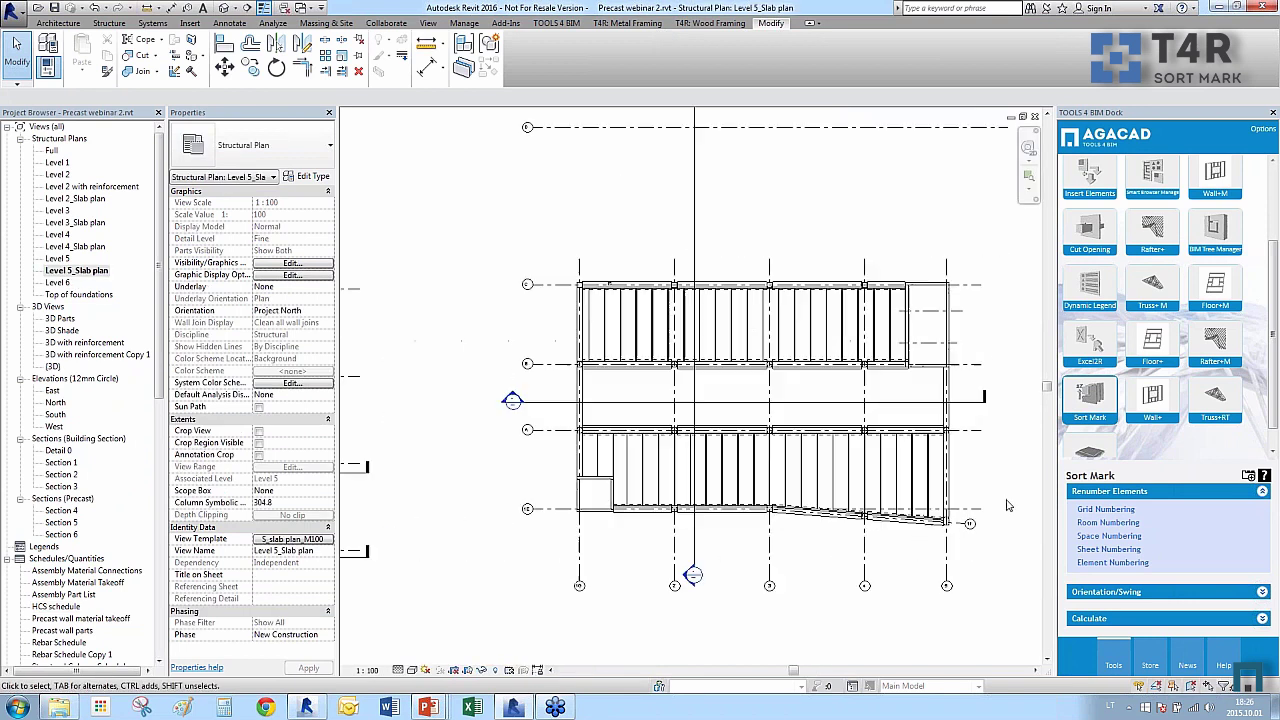
{"action": "double_click", "coordinate": [76, 247]}
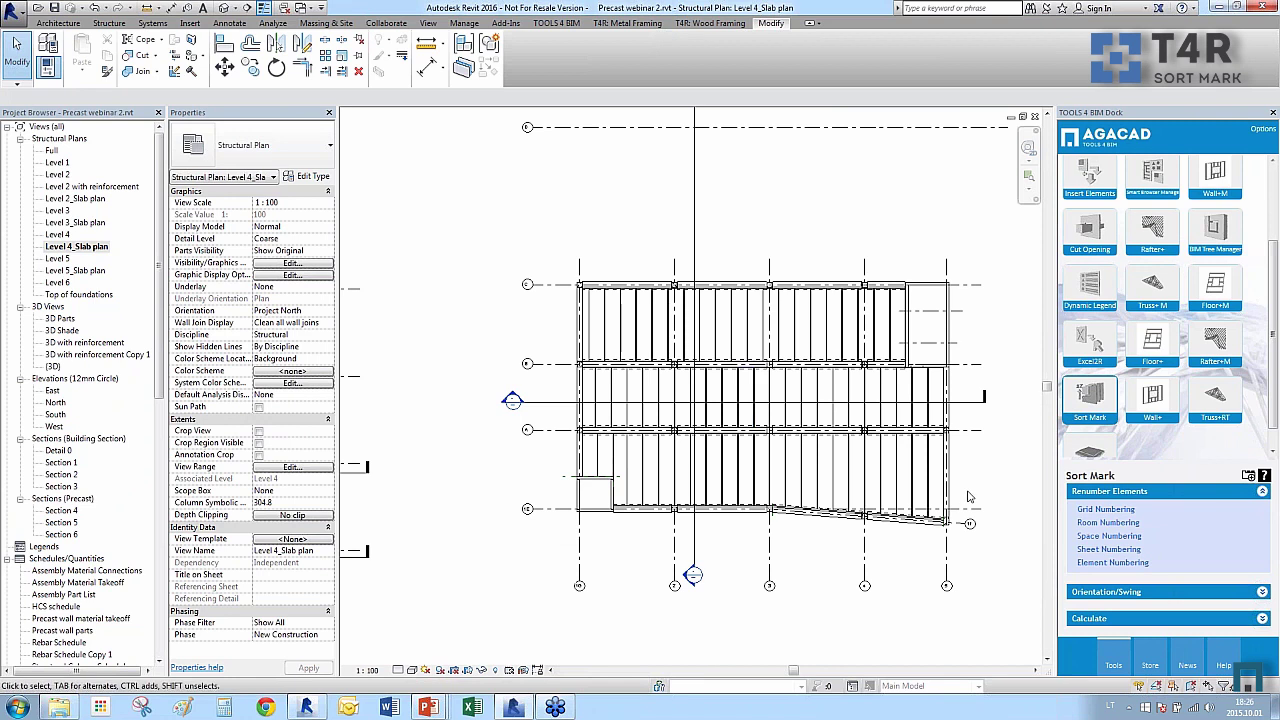
Tag all floor slabs in the Level 4_Slab plan with vertical Anno_Tag_Floor : mark tags and examine the slab marks.
{"action": "left_click_drag", "start_coordinate": [980, 478], "coordinate": [561, 327]}
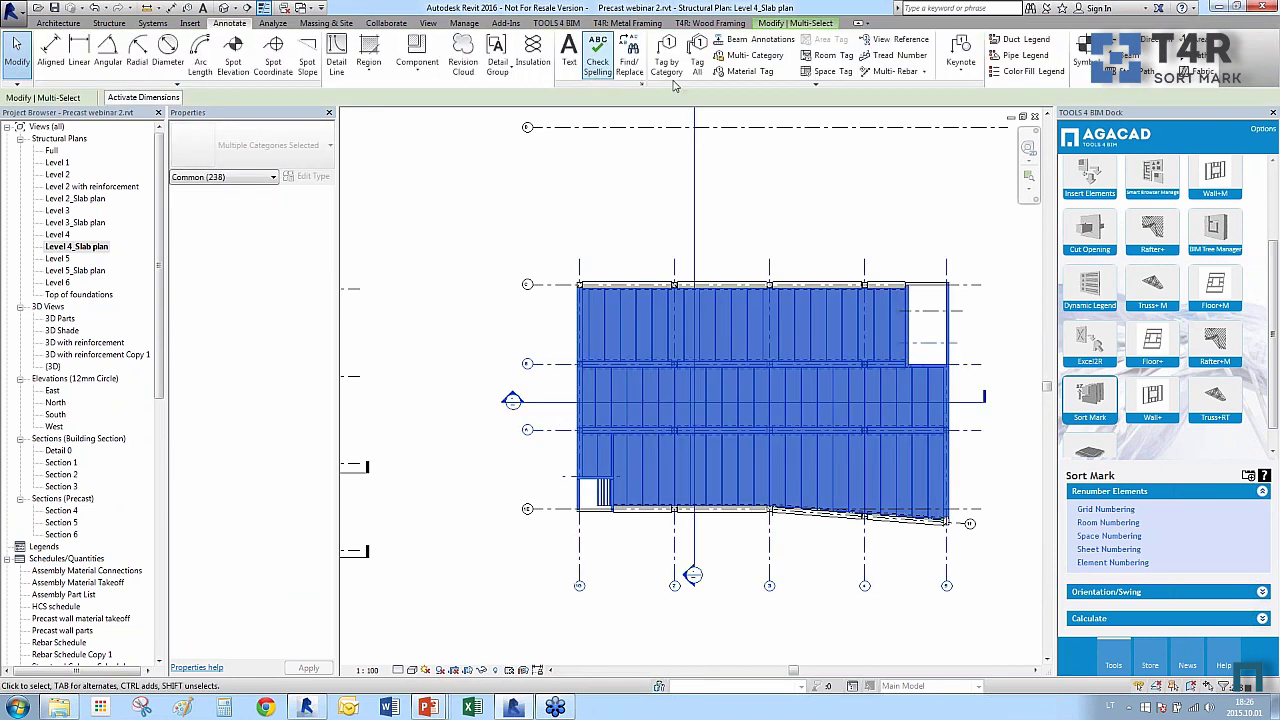
{"action": "left_click", "coordinate": [698, 50]}
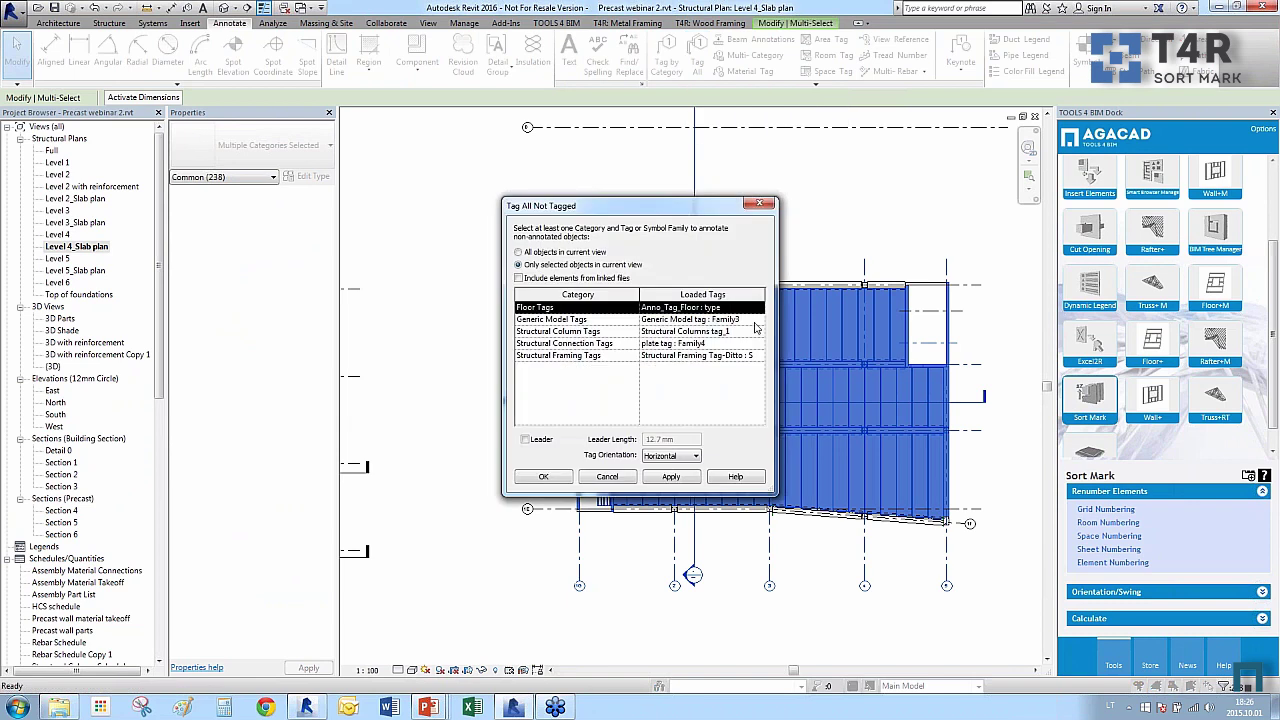
{"action": "left_click", "coordinate": [758, 309]}
{"action": "left_click", "coordinate": [705, 319]}
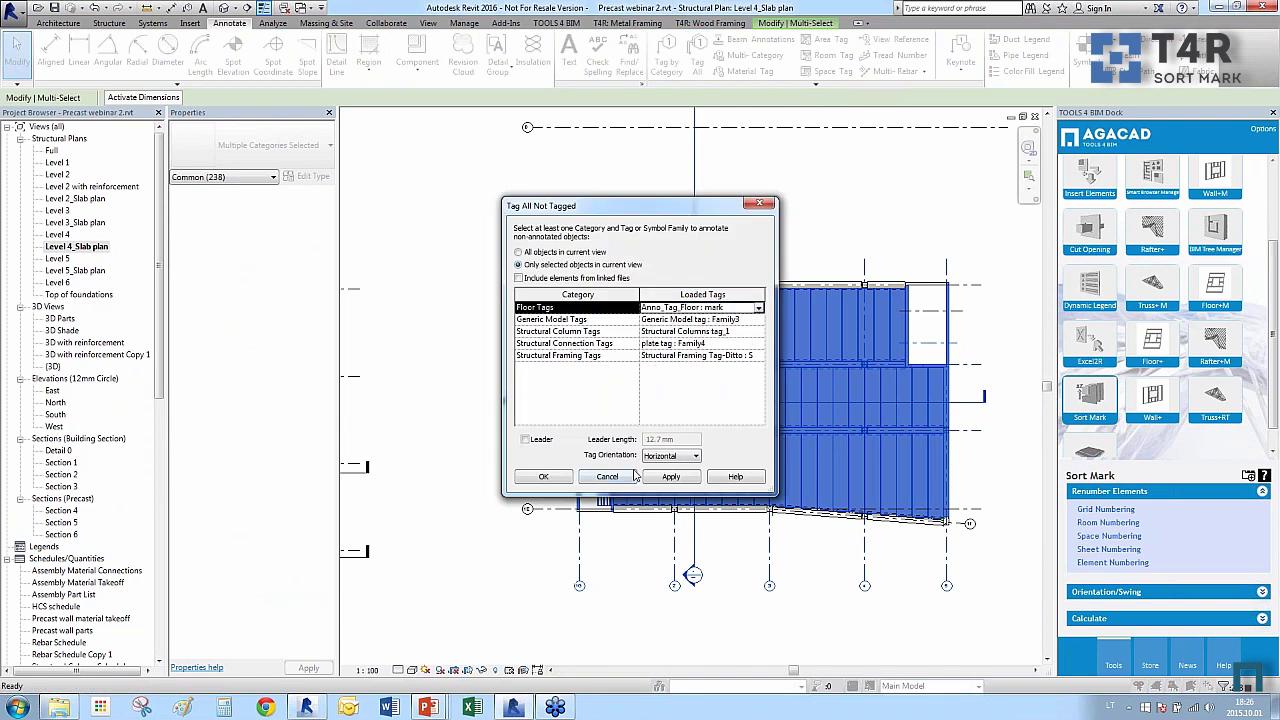
{"action": "left_click", "coordinate": [660, 456]}
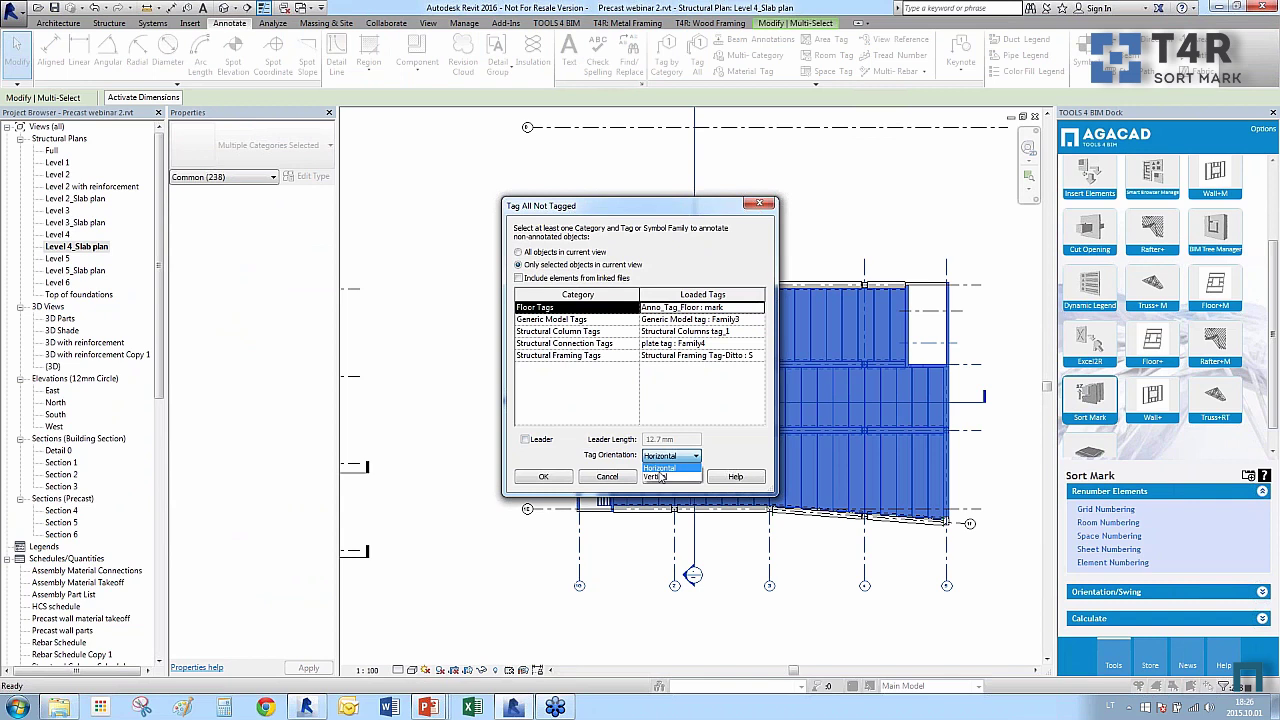
{"action": "left_click", "coordinate": [658, 479]}
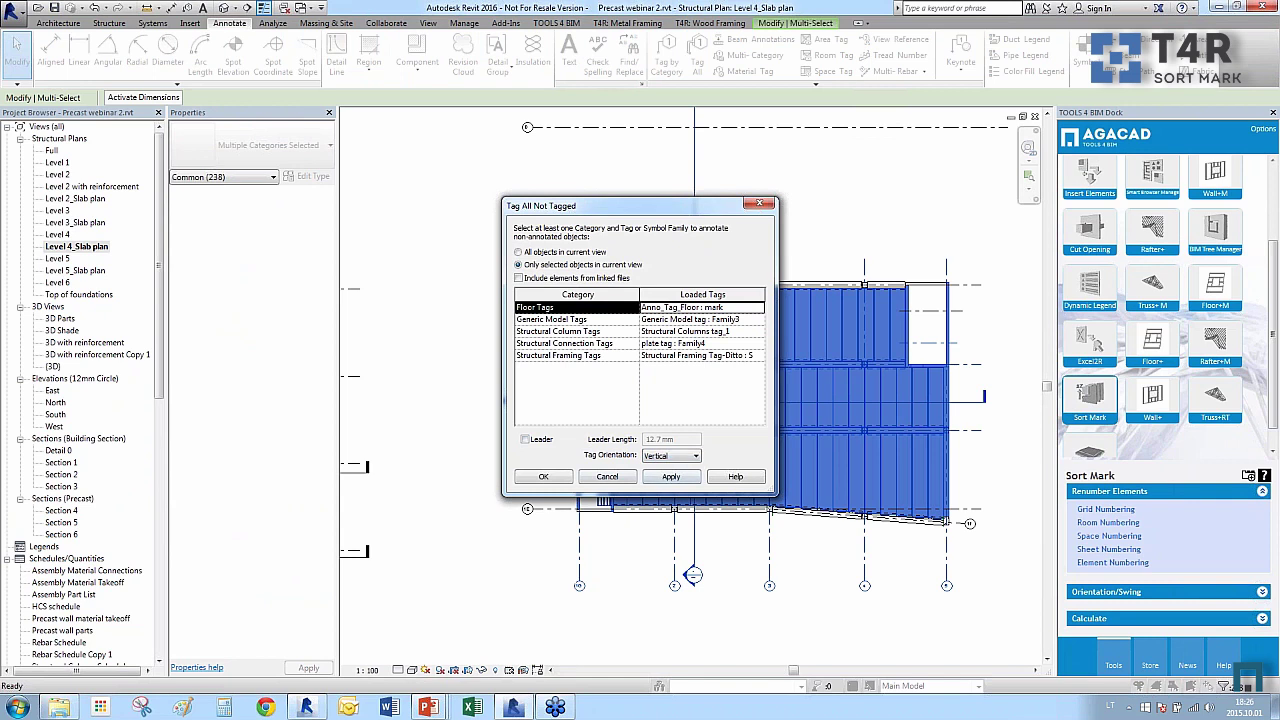
{"action": "left_click", "coordinate": [563, 478]}
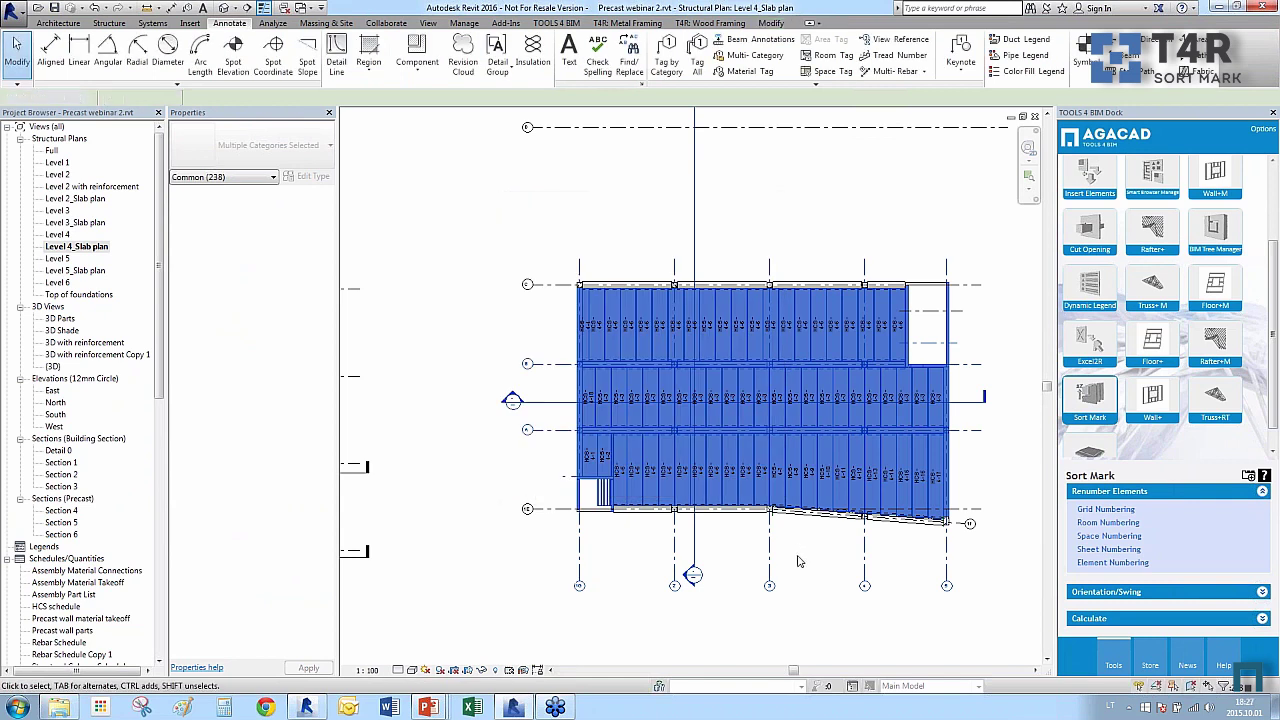
{"action": "scroll", "coordinate": [823, 526], "scroll_direction": "up", "scroll_amount": 4}
{"action": "scroll", "coordinate": [560, 440], "scroll_direction": "up", "scroll_amount": 2}
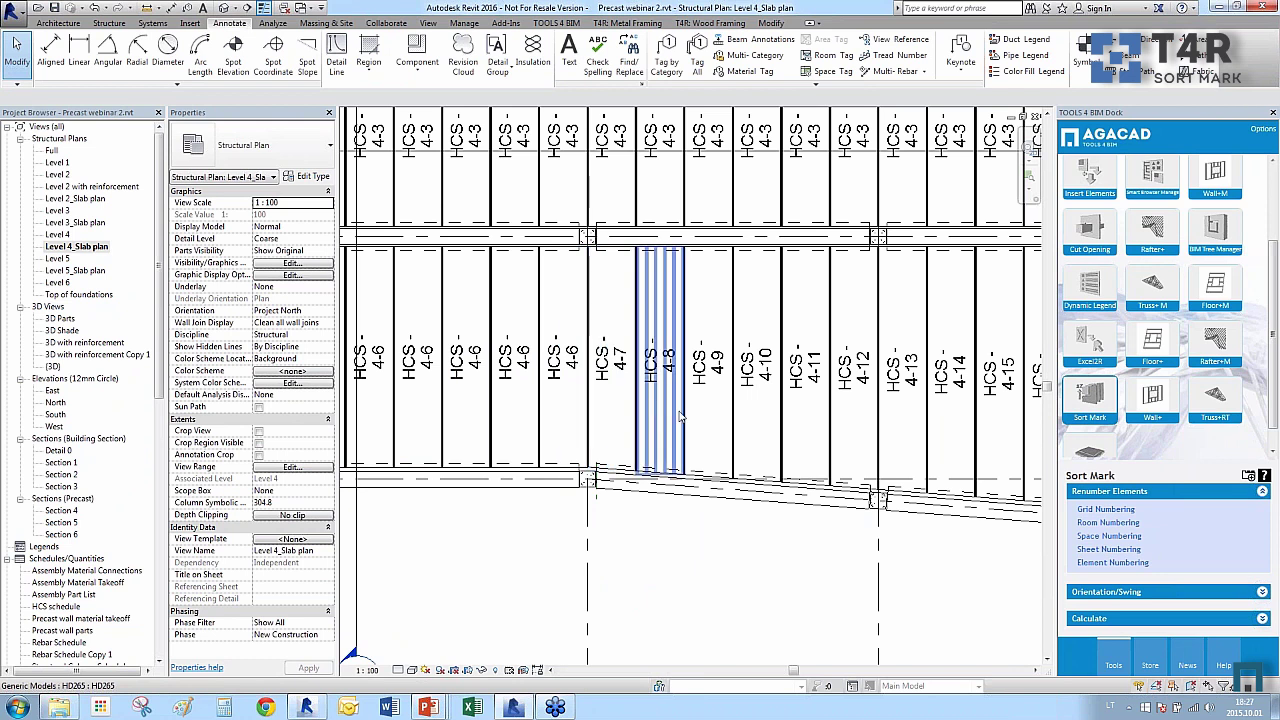
Examine the HCS slab marks across the Level 4 slab plan, including the slabs along the angled edge.
{"action": "scroll", "coordinate": [560, 407], "scroll_direction": "down", "scroll_amount": 1}
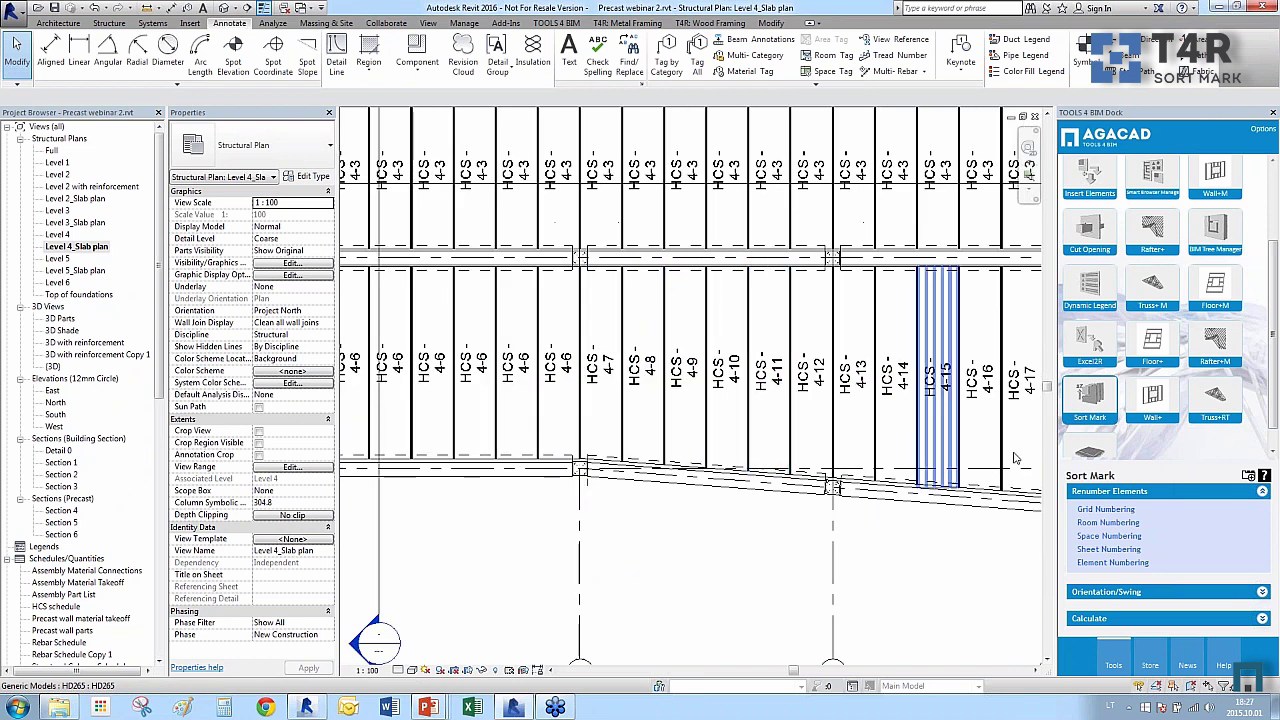
{"action": "scroll", "coordinate": [966, 470], "scroll_direction": "down", "scroll_amount": 1}
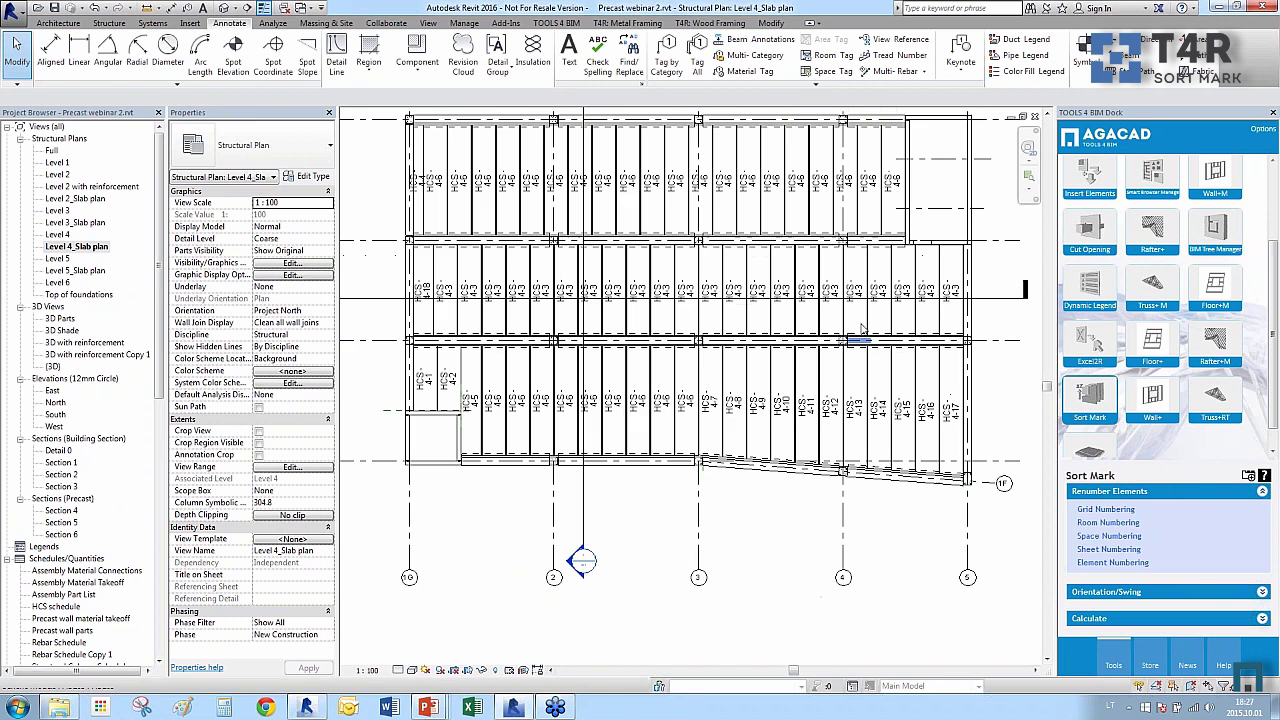
{"action": "scroll", "coordinate": [830, 345], "scroll_direction": "up", "scroll_amount": 2}
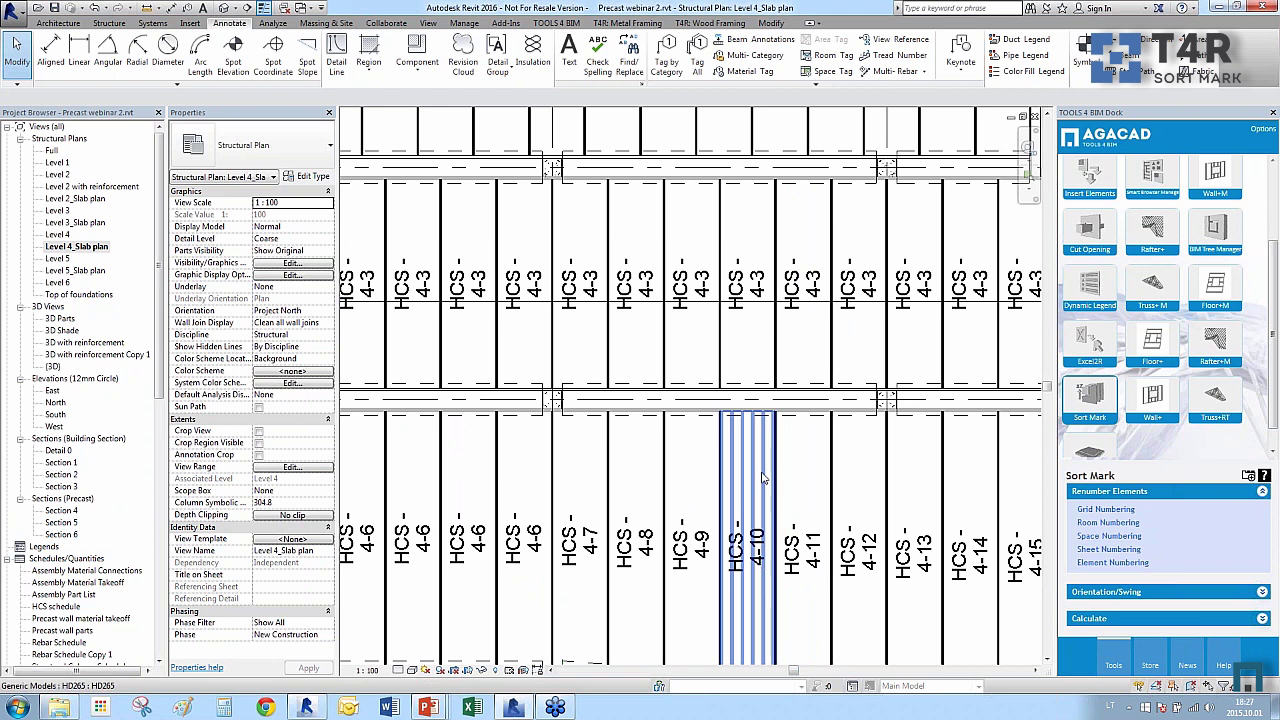
{"action": "scroll", "coordinate": [757, 545], "scroll_direction": "down", "scroll_amount": 3}
{"action": "scroll", "coordinate": [757, 540], "scroll_direction": "up", "scroll_amount": 2}
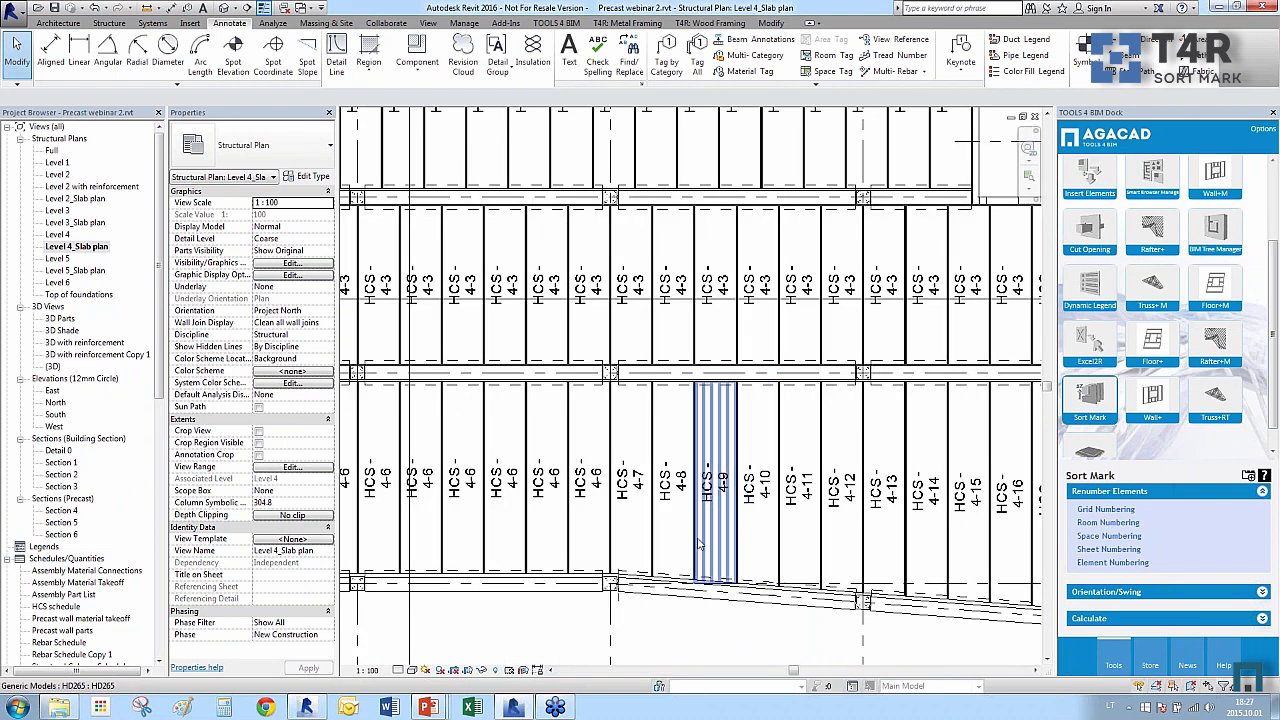
{"action": "scroll", "coordinate": [698, 490], "scroll_direction": "down", "scroll_amount": 2}
{"action": "scroll", "coordinate": [787, 463], "scroll_direction": "down", "scroll_amount": 1}
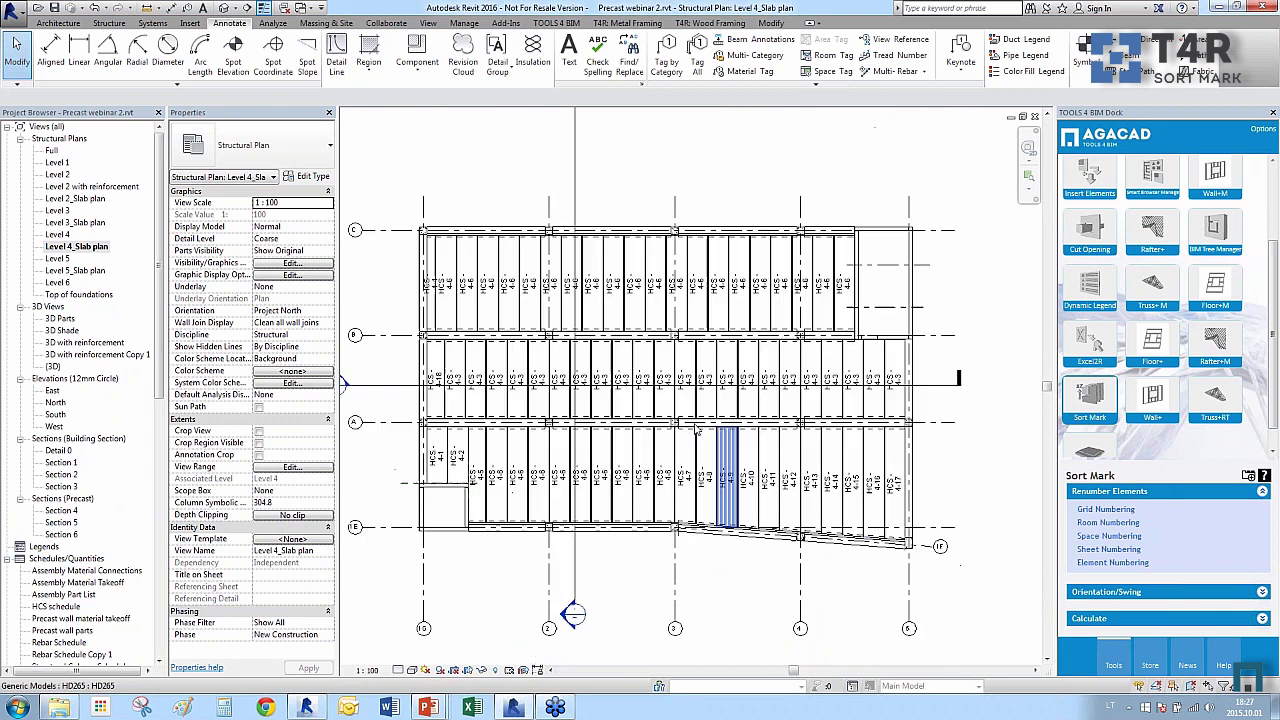
{"action": "scroll", "coordinate": [760, 497], "scroll_direction": "up", "scroll_amount": 1}
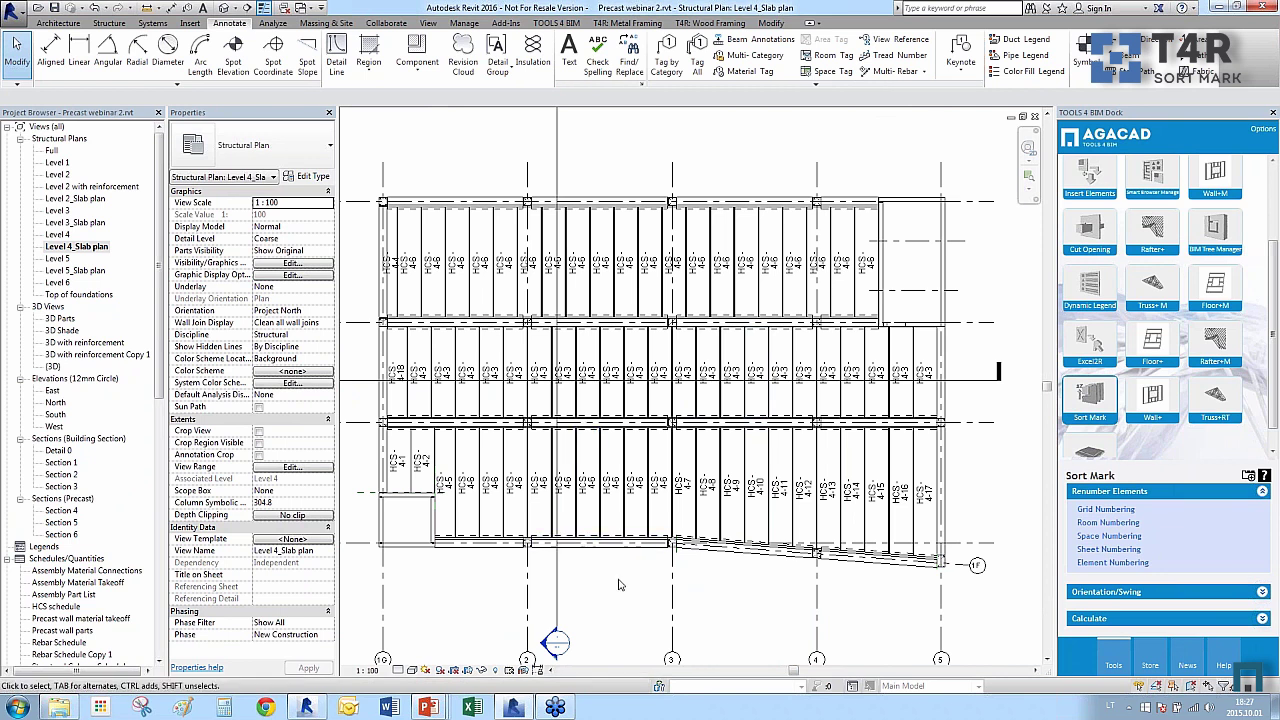
Switch to the 3D view and start element numbering for the Structural Columns category, writing the results to the Mark parameter.
{"action": "left_click", "coordinate": [228, 8]}
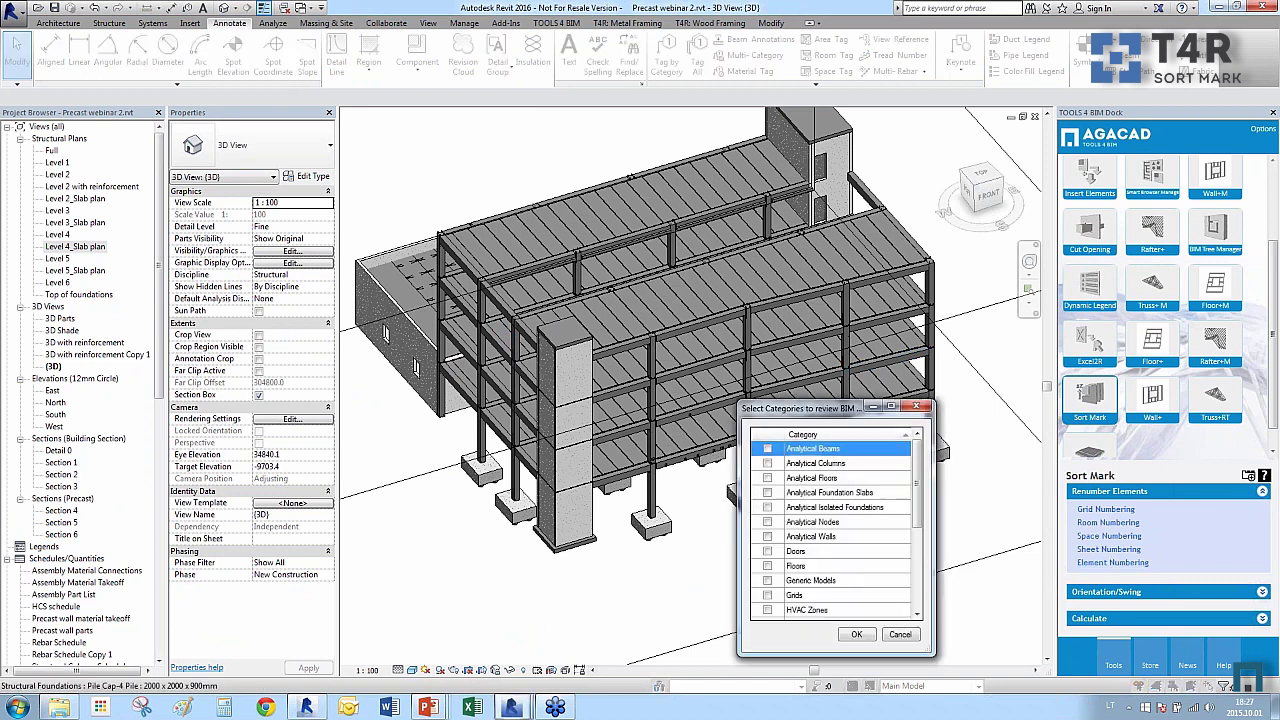
{"action": "left_click_drag", "start_coordinate": [917, 465], "coordinate": [925, 600]}
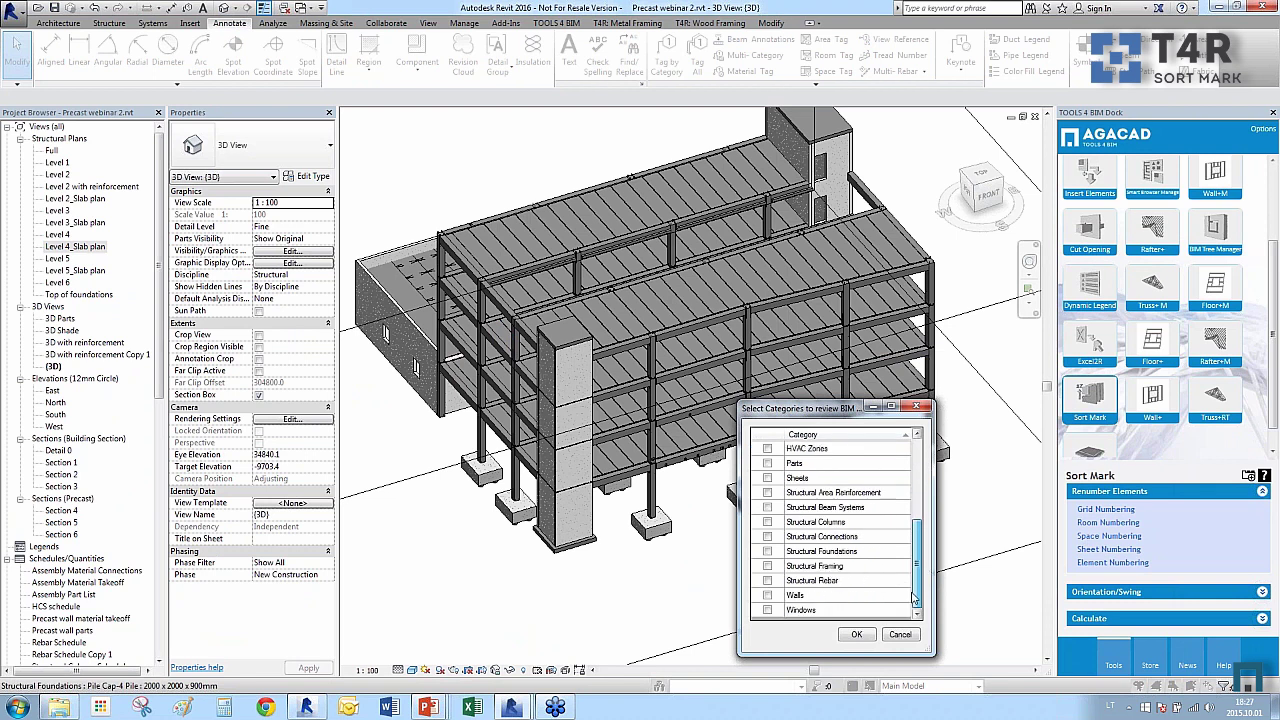
{"action": "left_click", "coordinate": [767, 522]}
{"action": "left_click", "coordinate": [856, 634]}
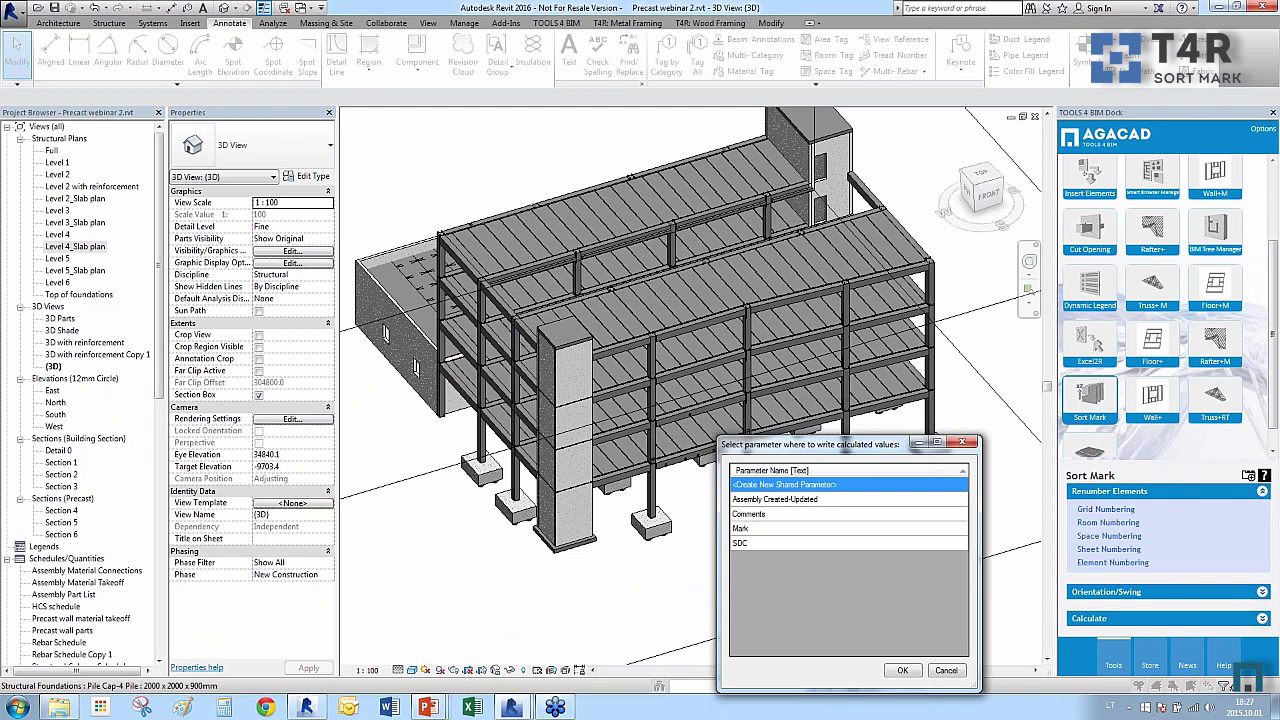
{"action": "left_click", "coordinate": [790, 528]}
{"action": "left_click", "coordinate": [902, 669]}
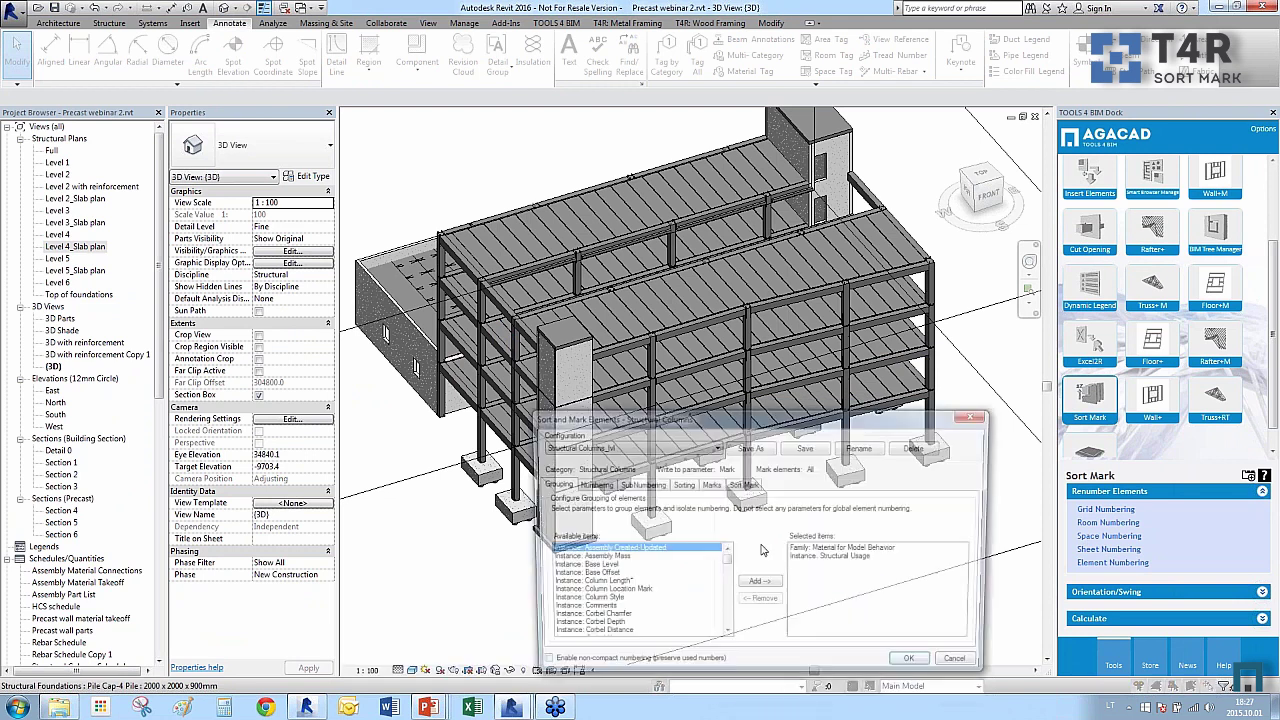
Review the column configuration's numbering, subnumbering, sorting, marks and sort mark settings, including the marks for Structural Usage.
{"action": "left_click", "coordinate": [526, 349]}
{"action": "left_click", "coordinate": [576, 349]}
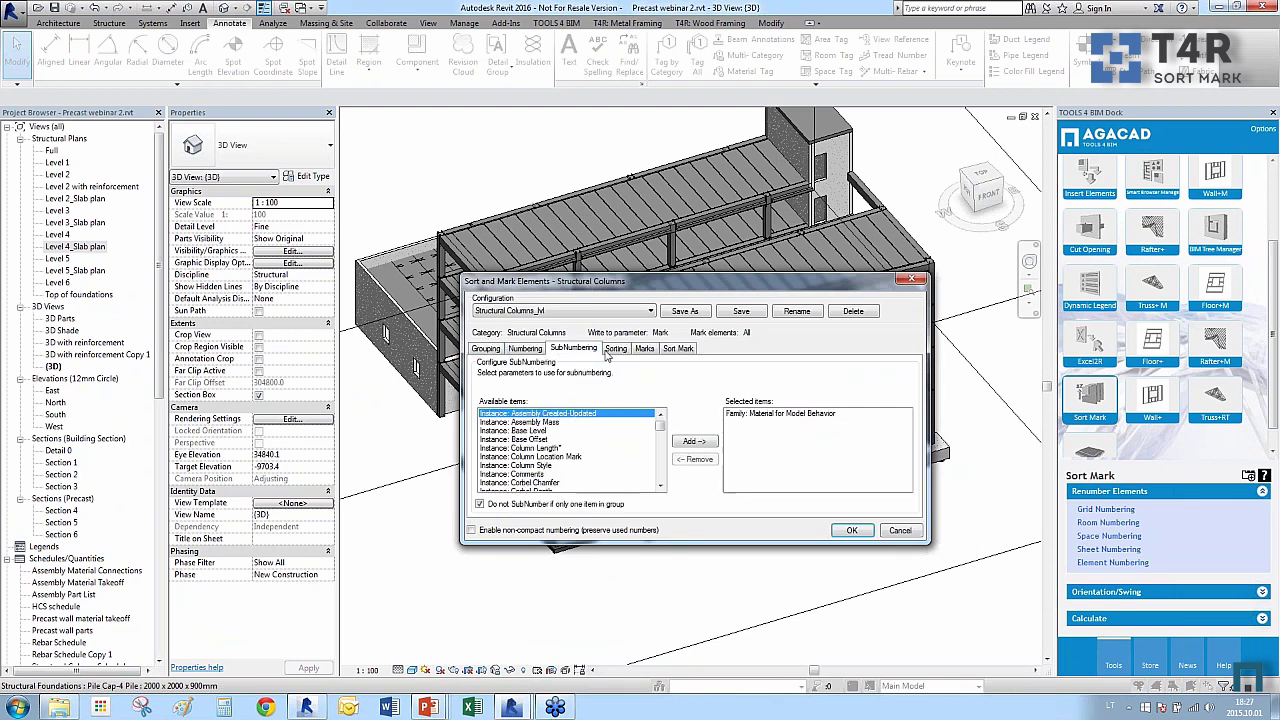
{"action": "left_click", "coordinate": [614, 349]}
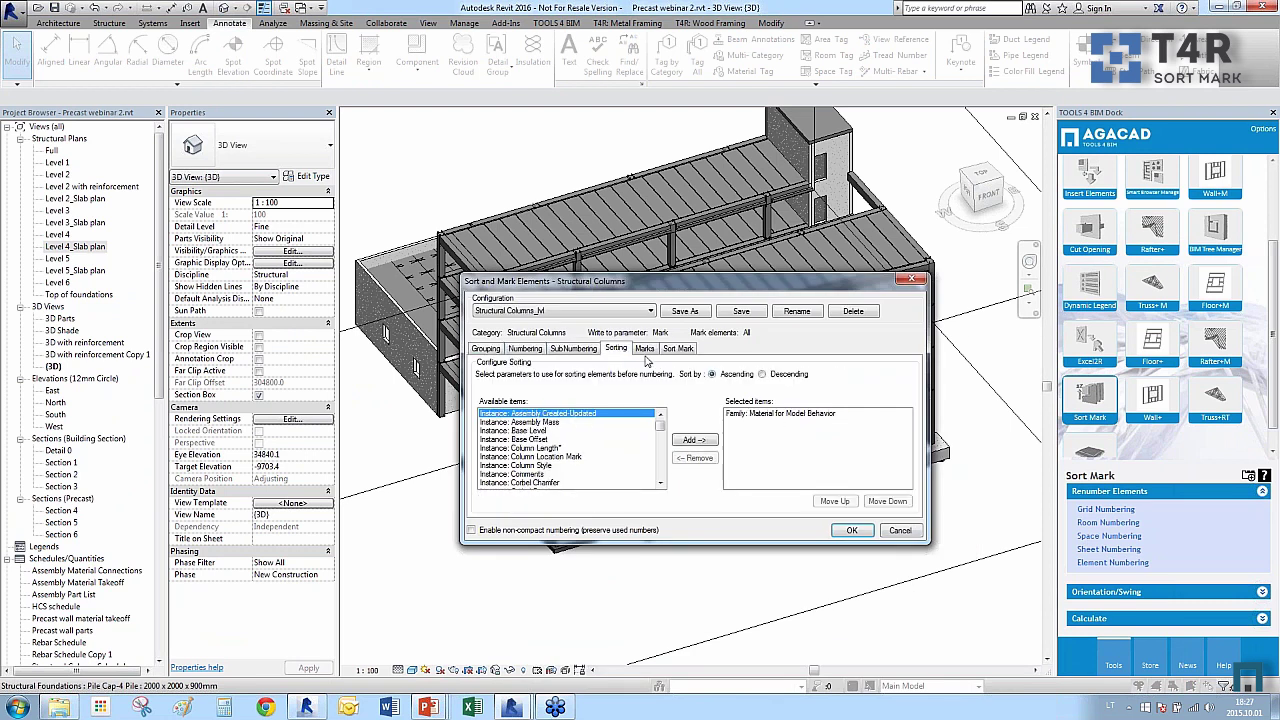
{"action": "left_click", "coordinate": [519, 465]}
{"action": "scroll", "coordinate": [526, 460], "scroll_direction": "down", "scroll_amount": 3}
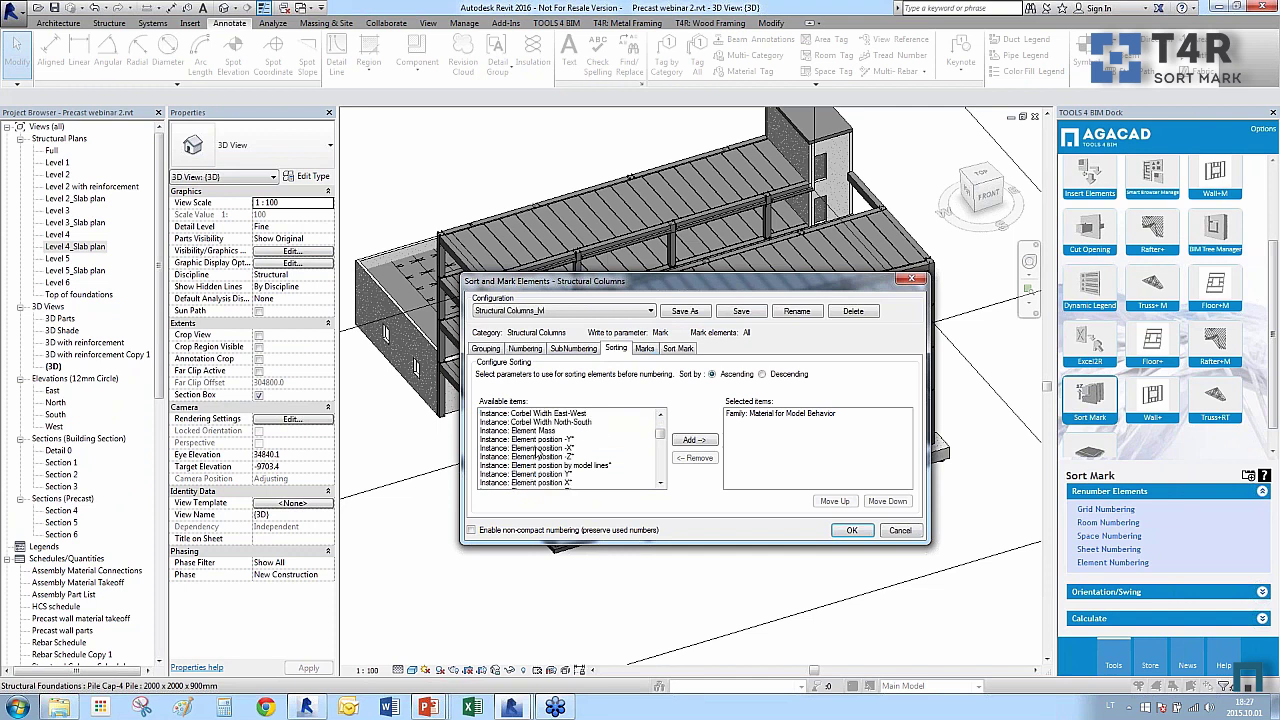
{"action": "left_click", "coordinate": [645, 349]}
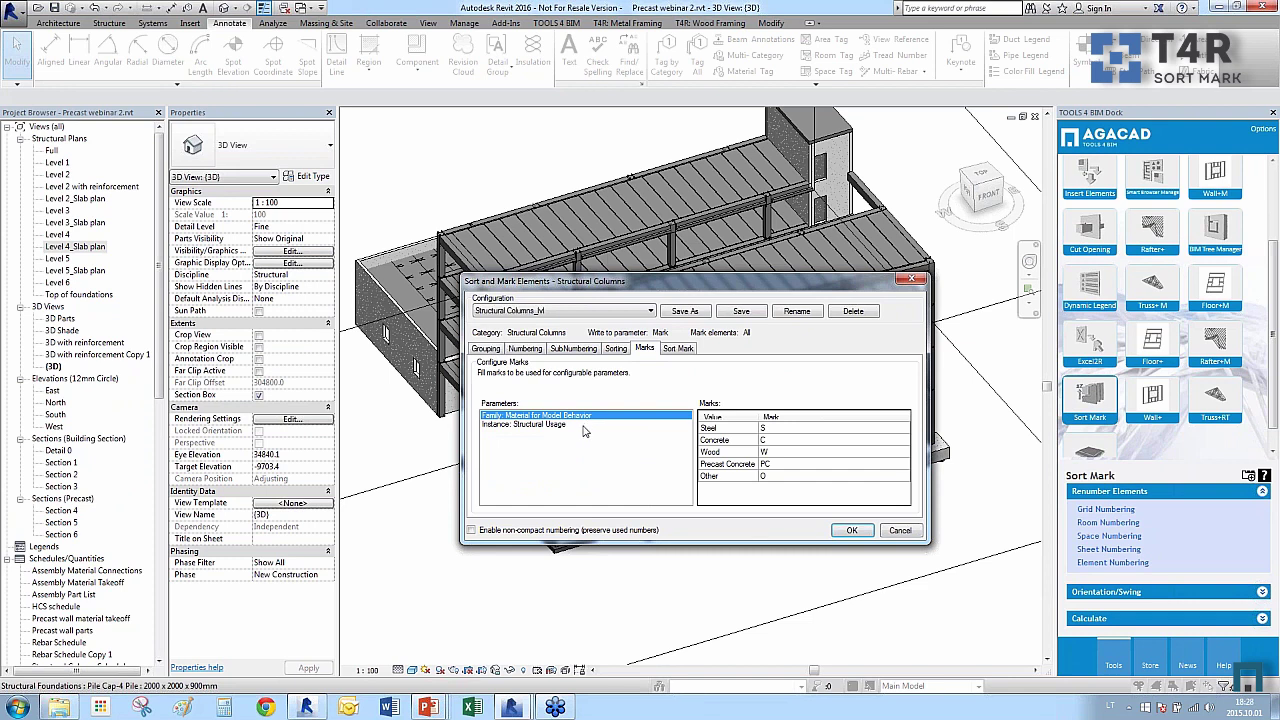
{"action": "left_click", "coordinate": [540, 425]}
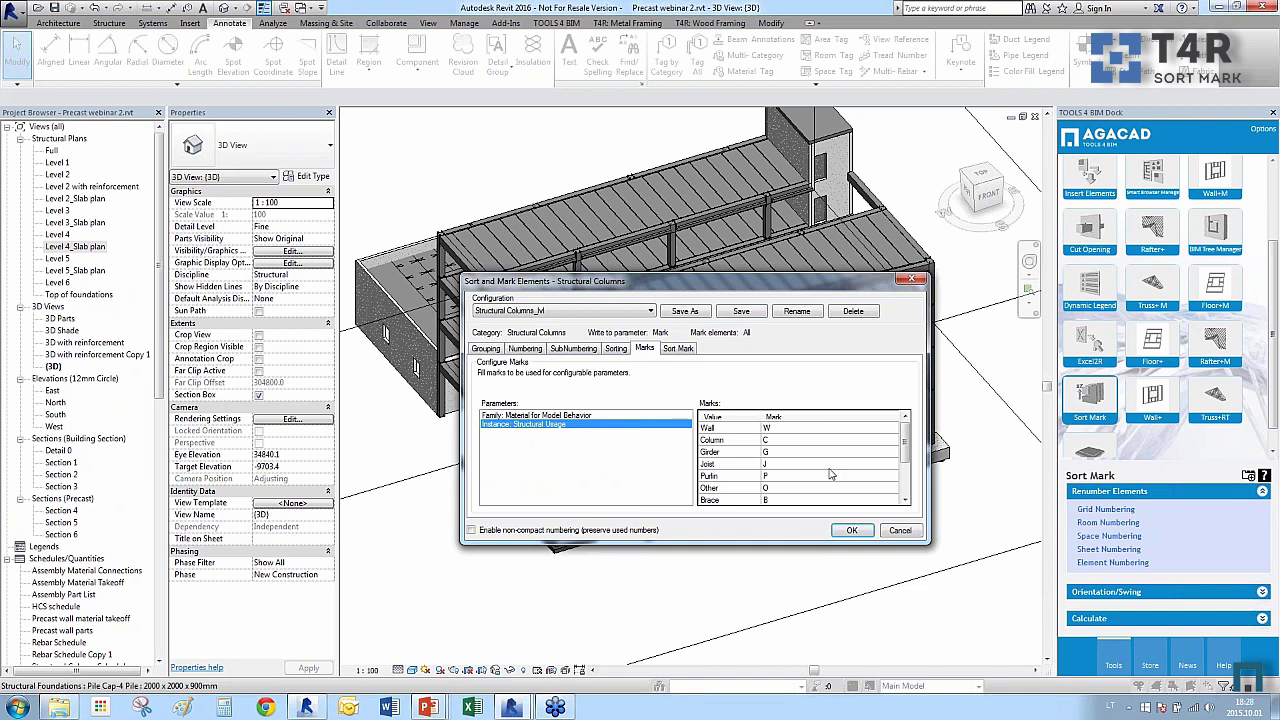
{"action": "left_click_drag", "start_coordinate": [905, 447], "coordinate": [905, 490]}
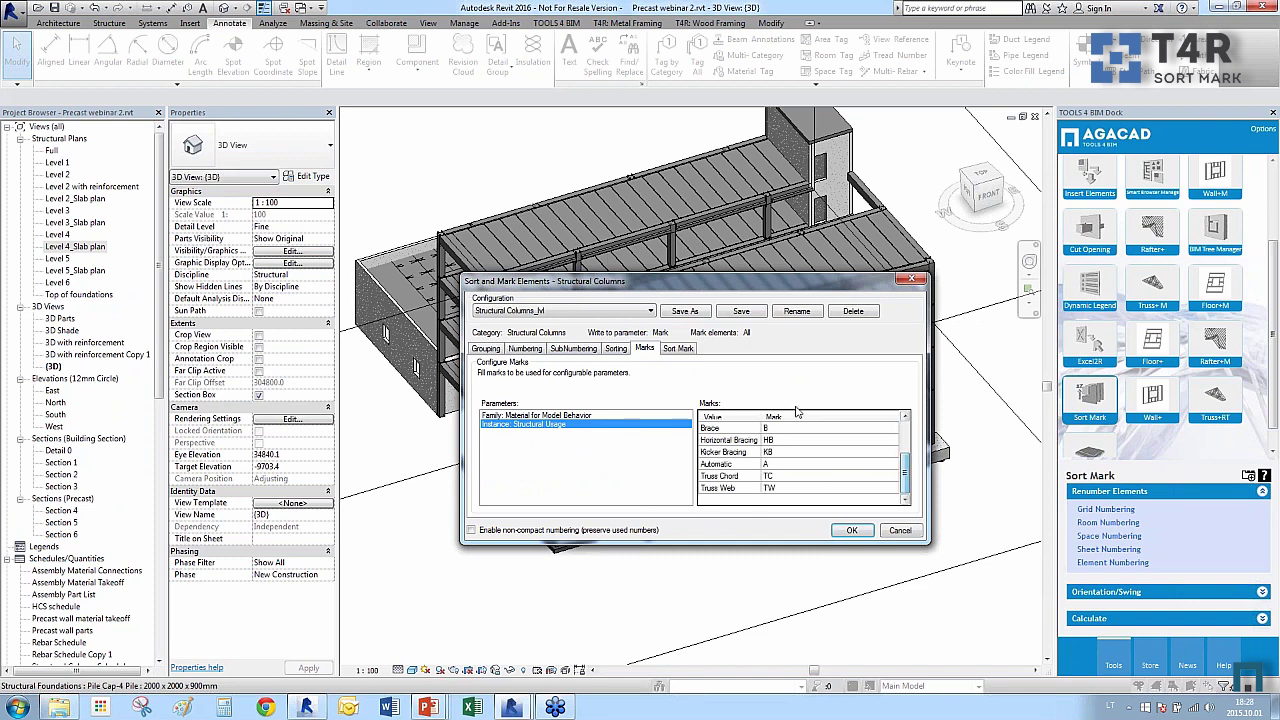
{"action": "left_click", "coordinate": [679, 348]}
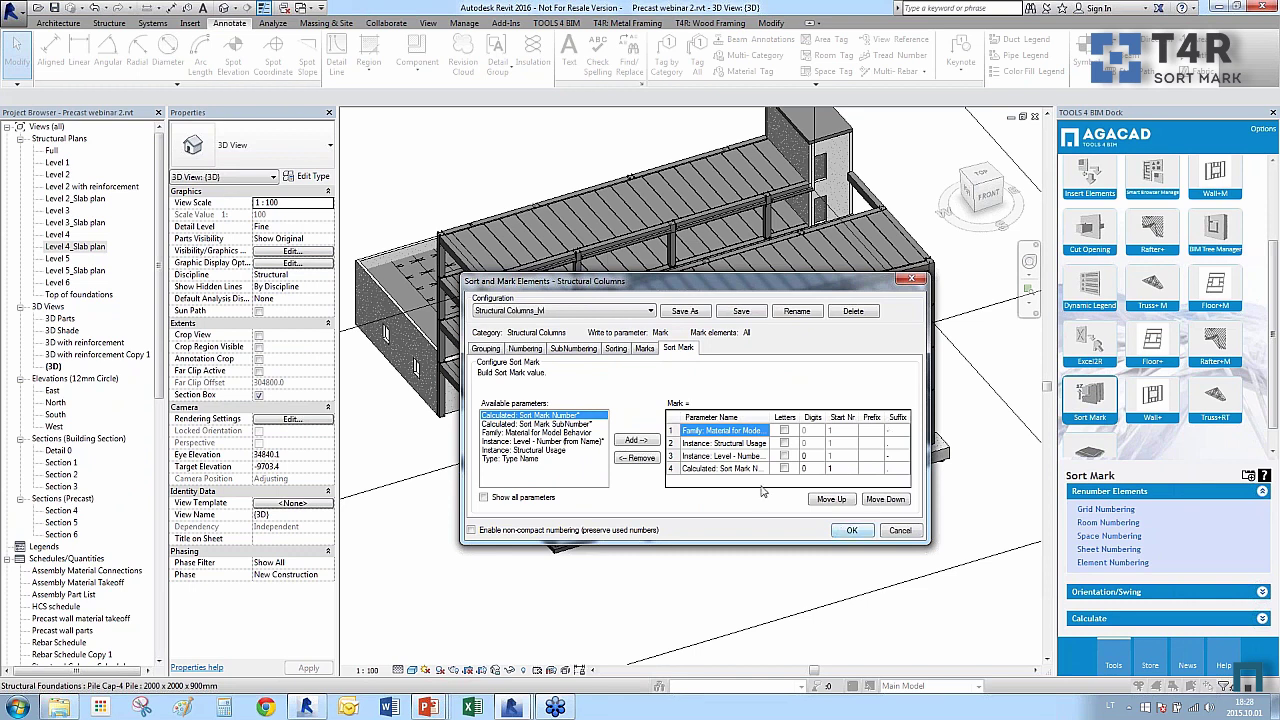
Run the structural column numbering with the current configuration and accept the duplicate mark warnings.
{"action": "left_click", "coordinate": [853, 531]}
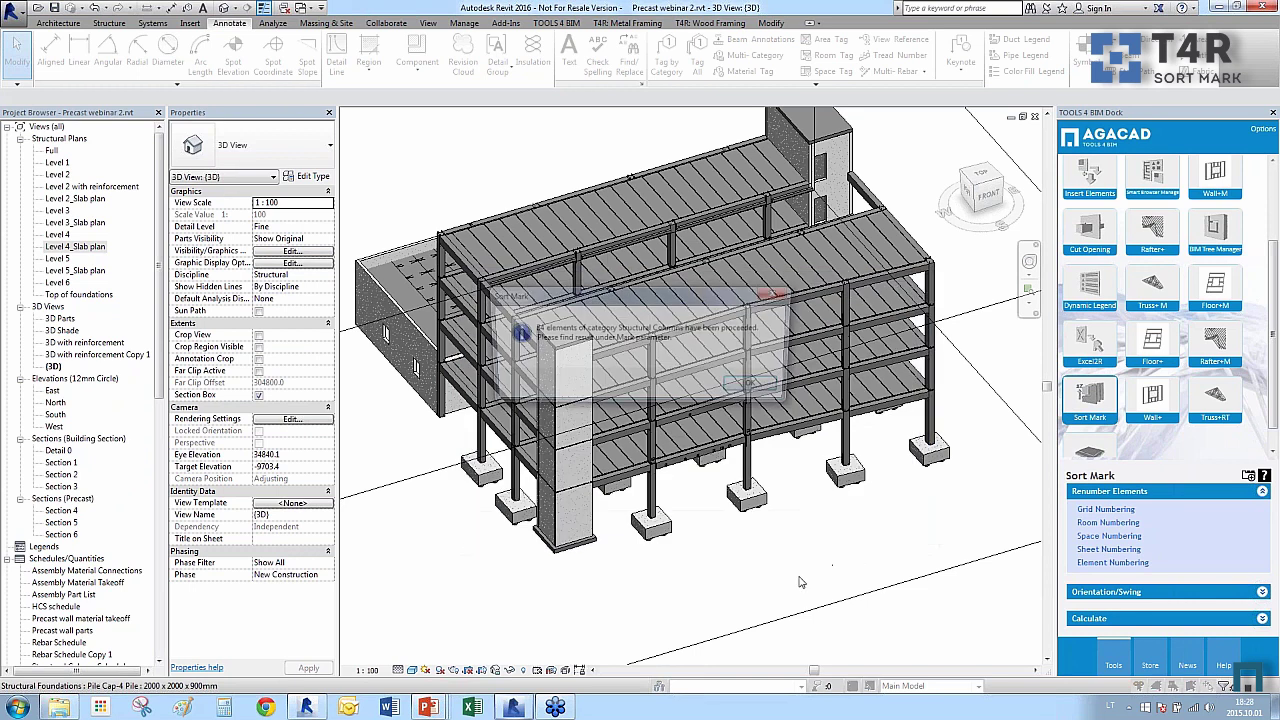
{"action": "left_click", "coordinate": [768, 388]}
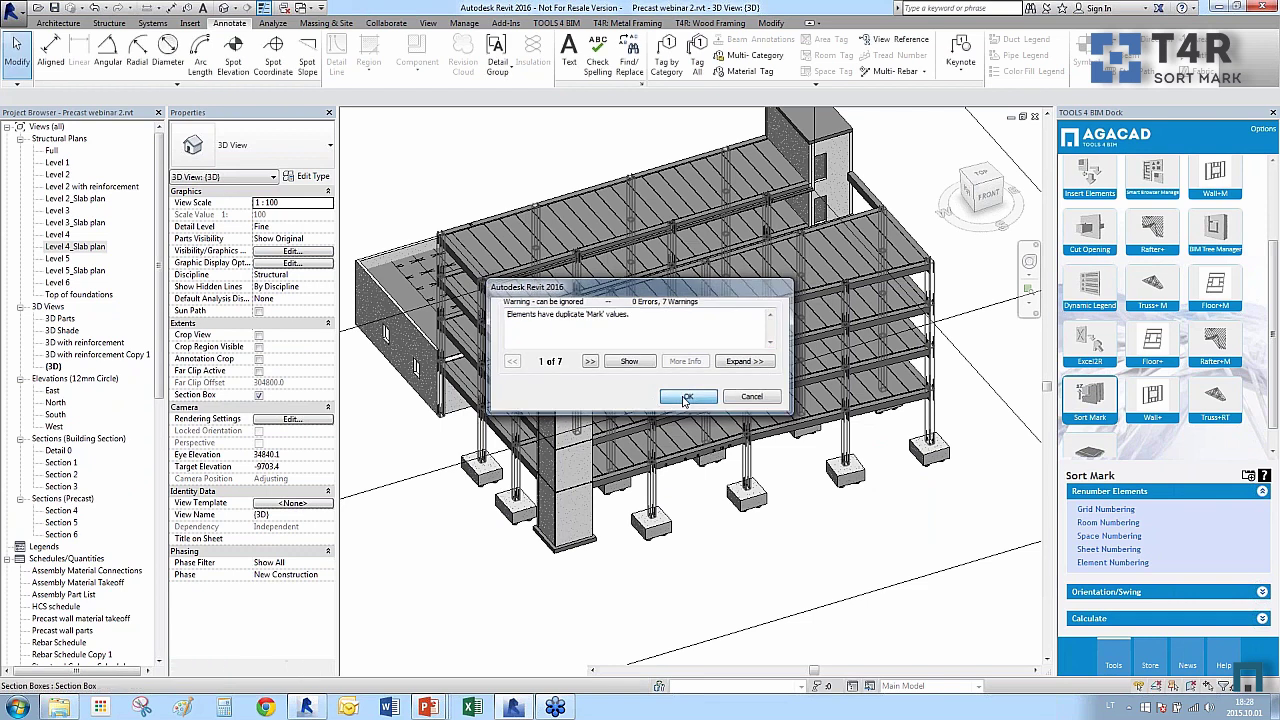
{"action": "left_click", "coordinate": [688, 396]}
Open the Level 1 plan and tag all untagged structural columns in the grid area with Structural Columns tag_1 : Mark, leaders enabled.
{"action": "double_click", "coordinate": [57, 162]}
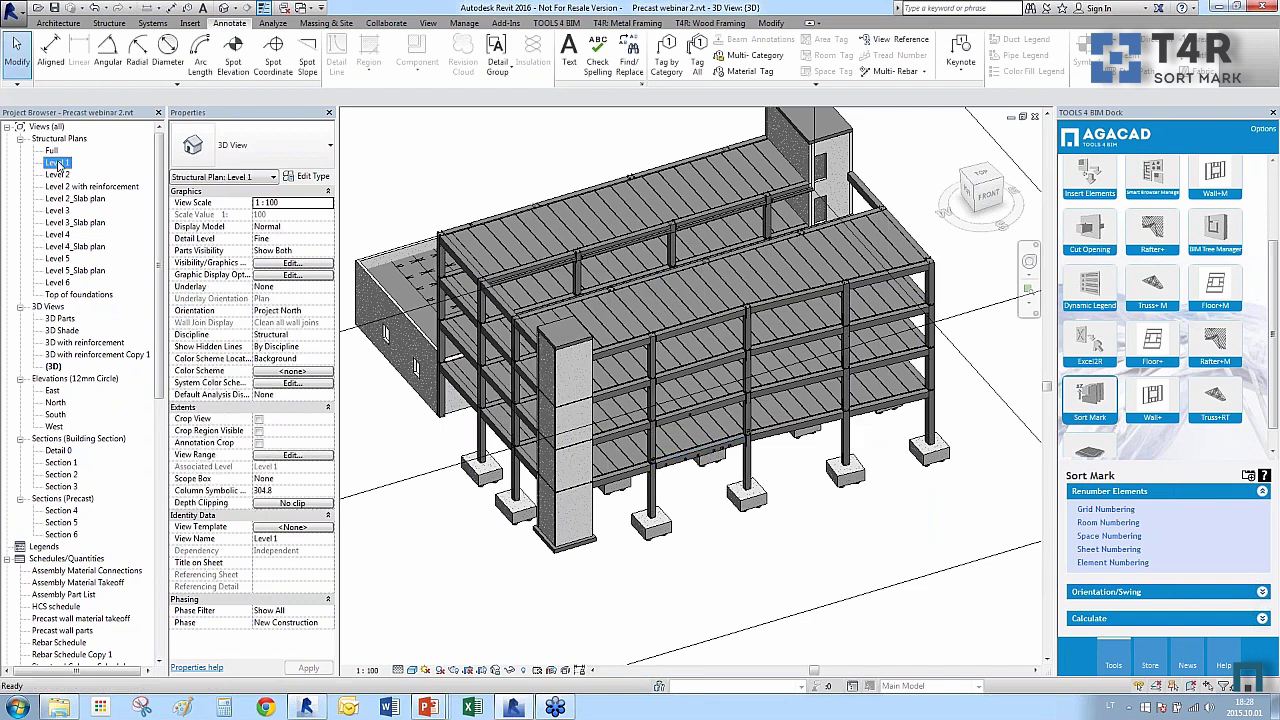
{"action": "scroll", "coordinate": [672, 447], "scroll_direction": "down", "scroll_amount": 1}
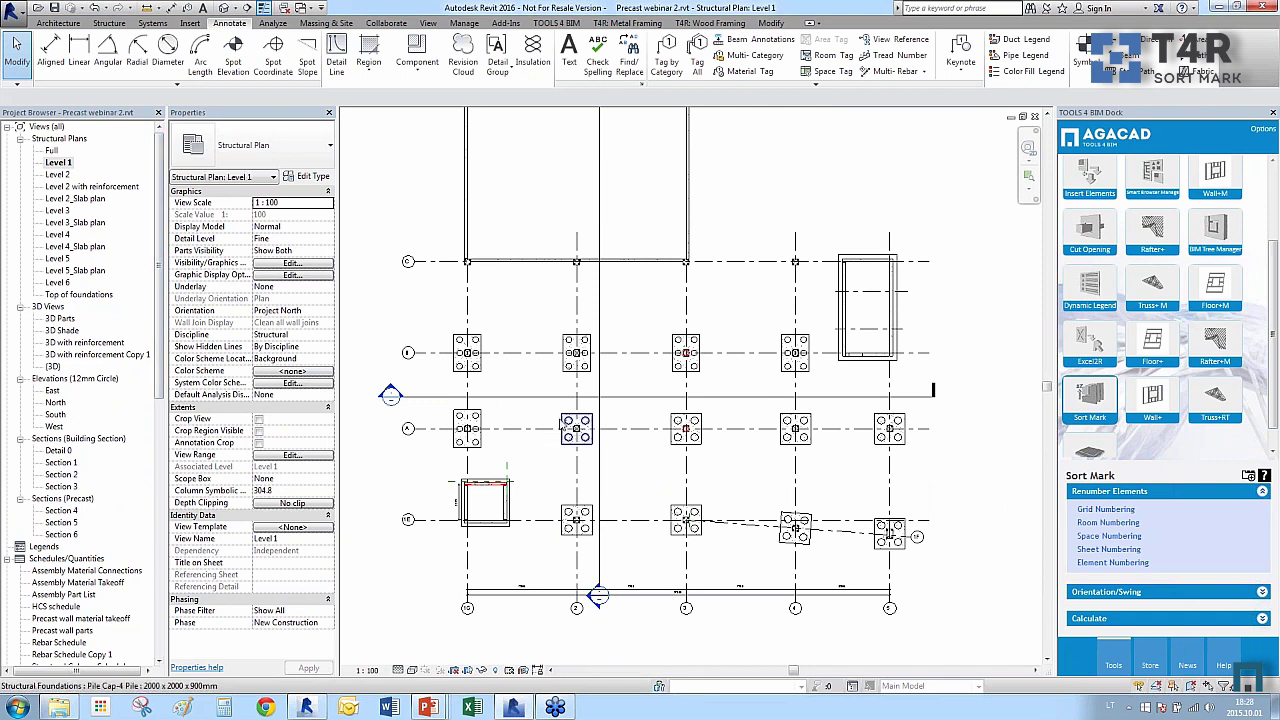
{"action": "left_click_drag", "start_coordinate": [447, 245], "coordinate": [936, 575]}
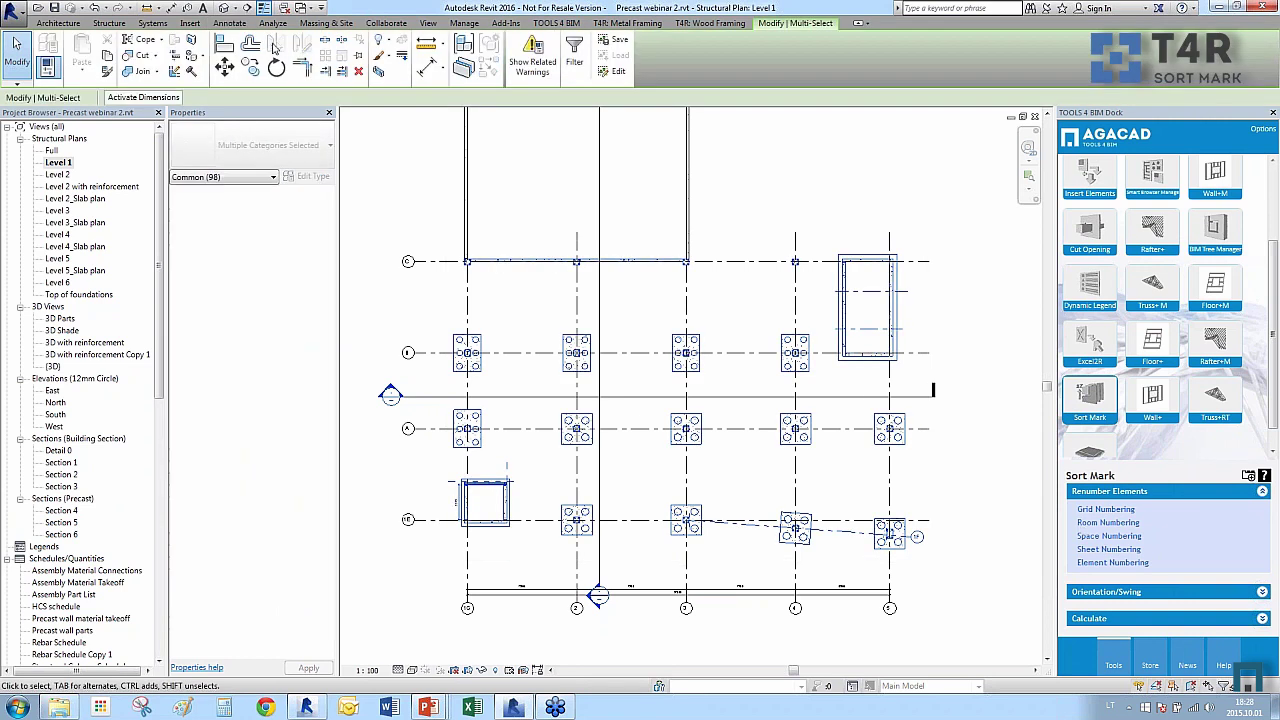
{"action": "left_click", "coordinate": [230, 23]}
{"action": "left_click", "coordinate": [692, 70]}
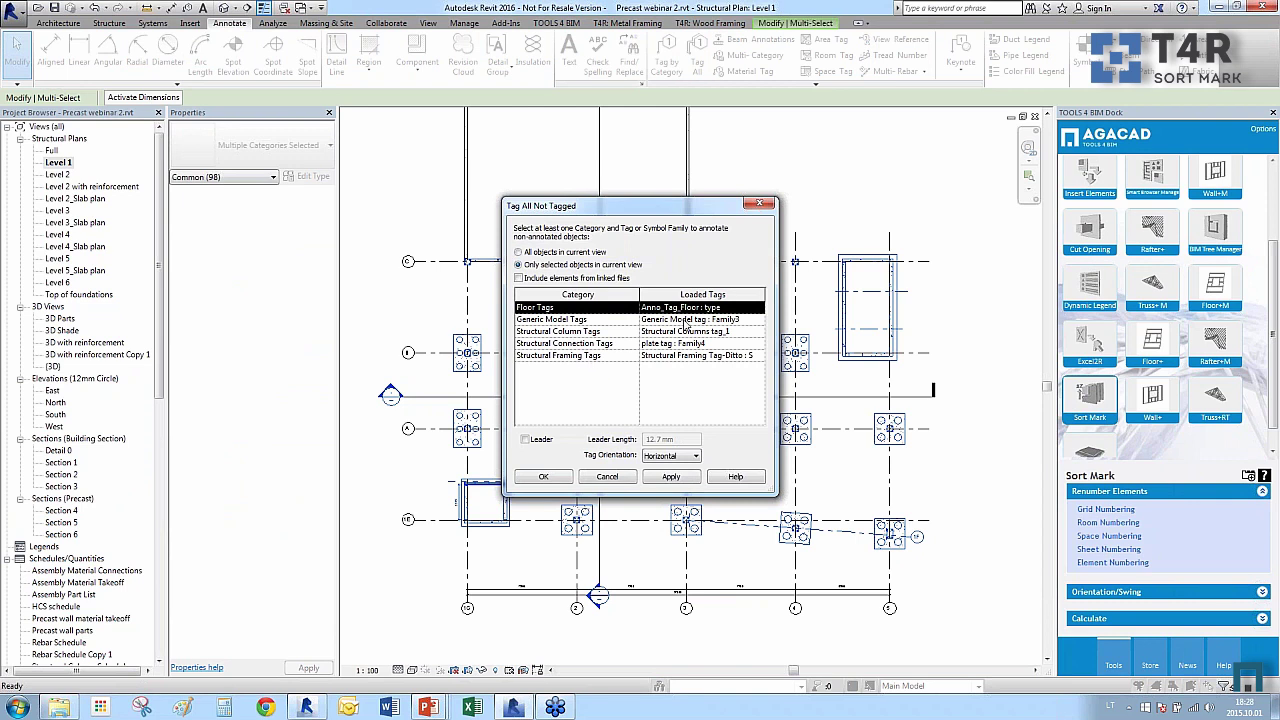
{"action": "left_click", "coordinate": [758, 334]}
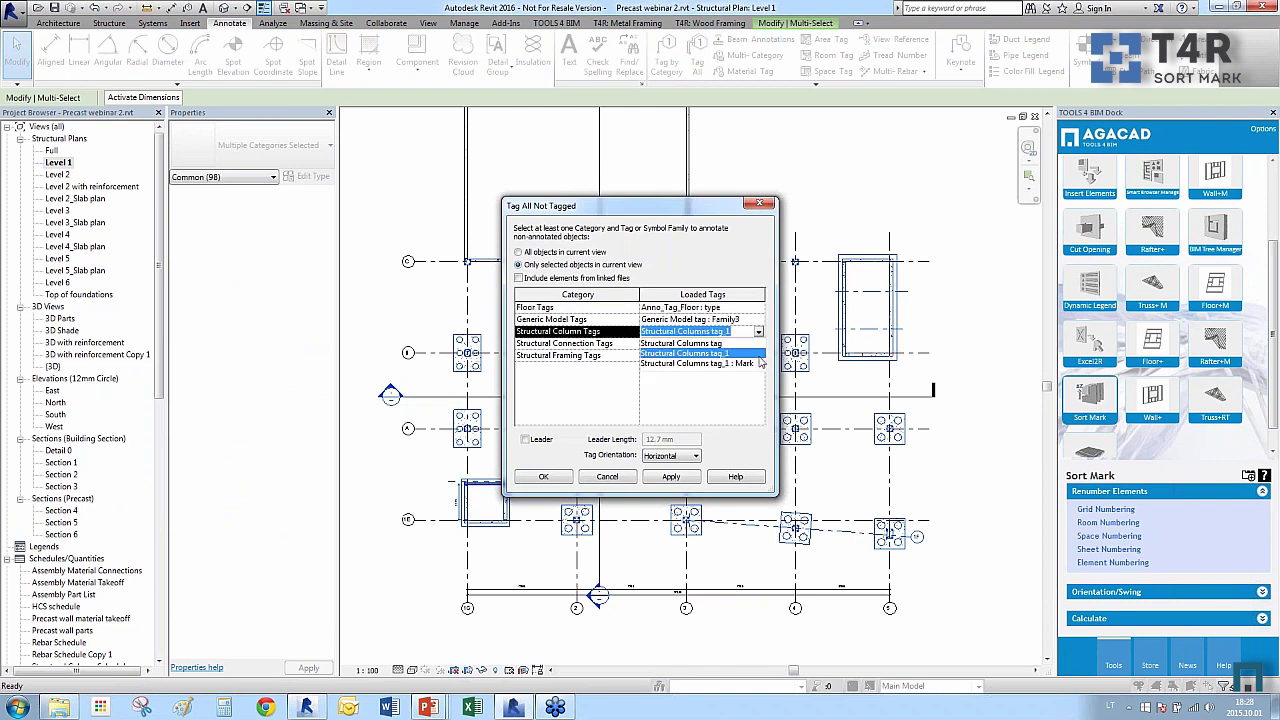
{"action": "left_click", "coordinate": [756, 363]}
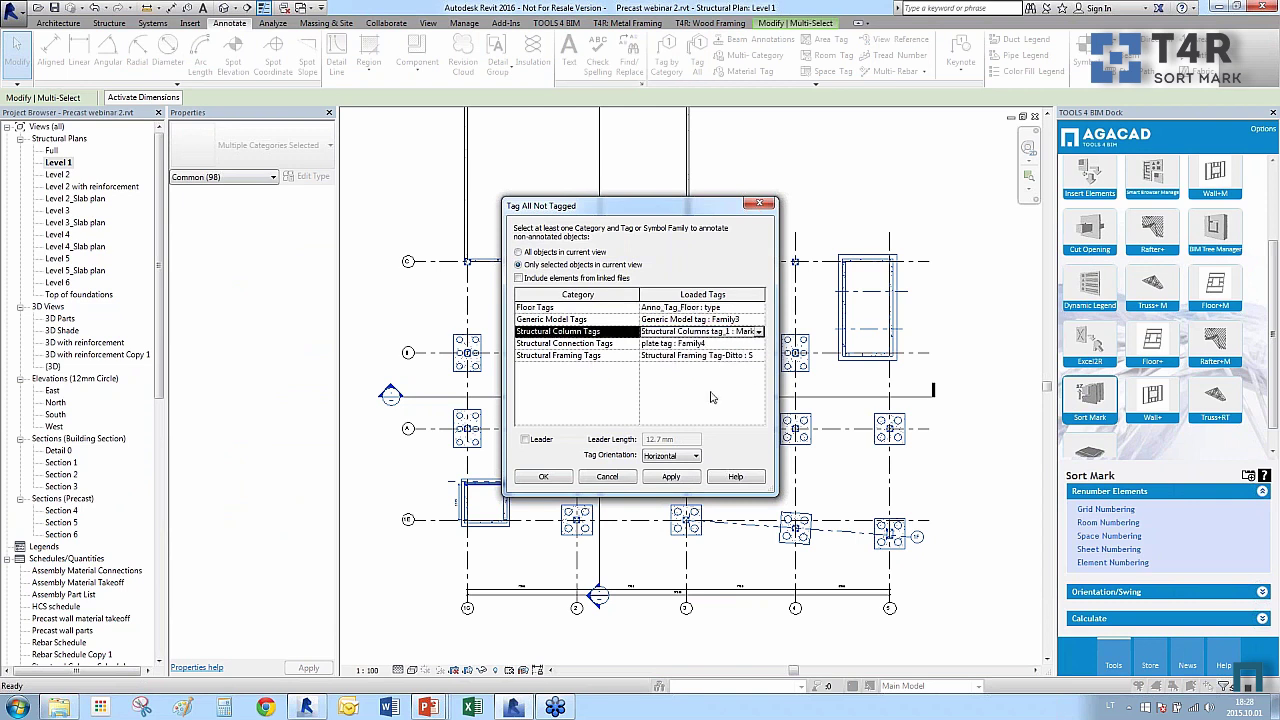
{"action": "left_click", "coordinate": [539, 441]}
{"action": "left_click", "coordinate": [666, 478]}
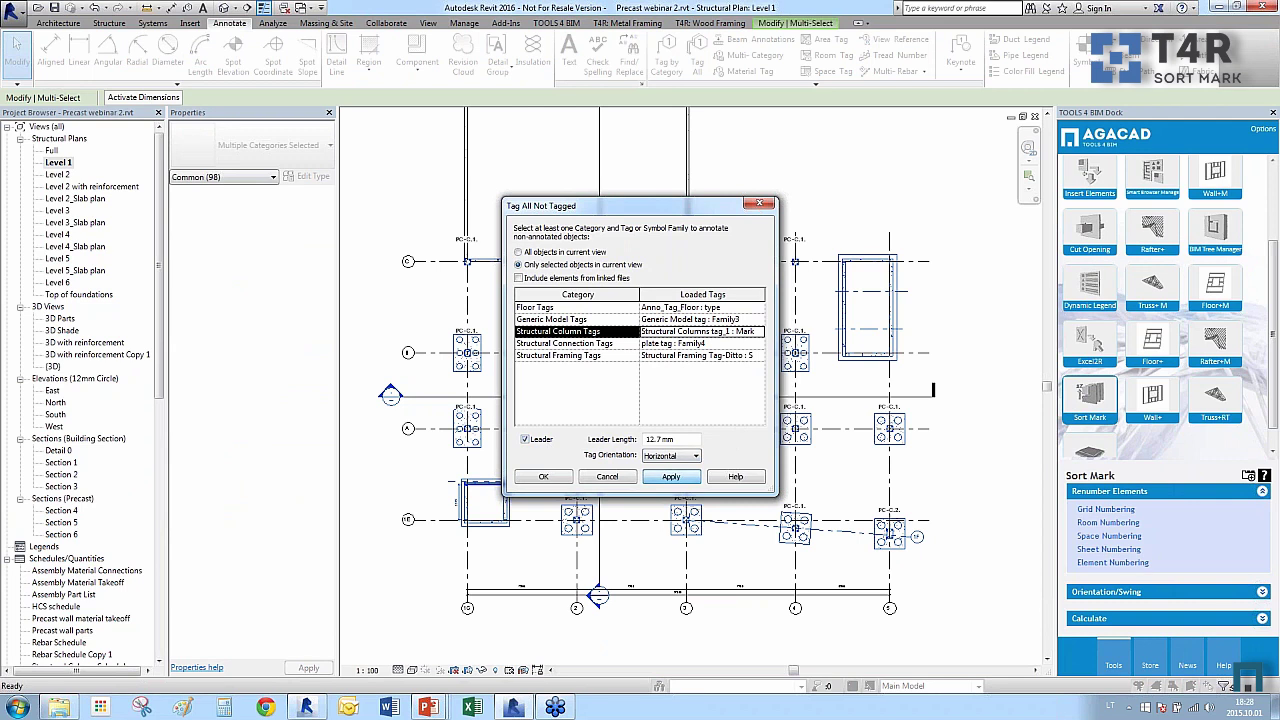
{"action": "left_click", "coordinate": [543, 476]}
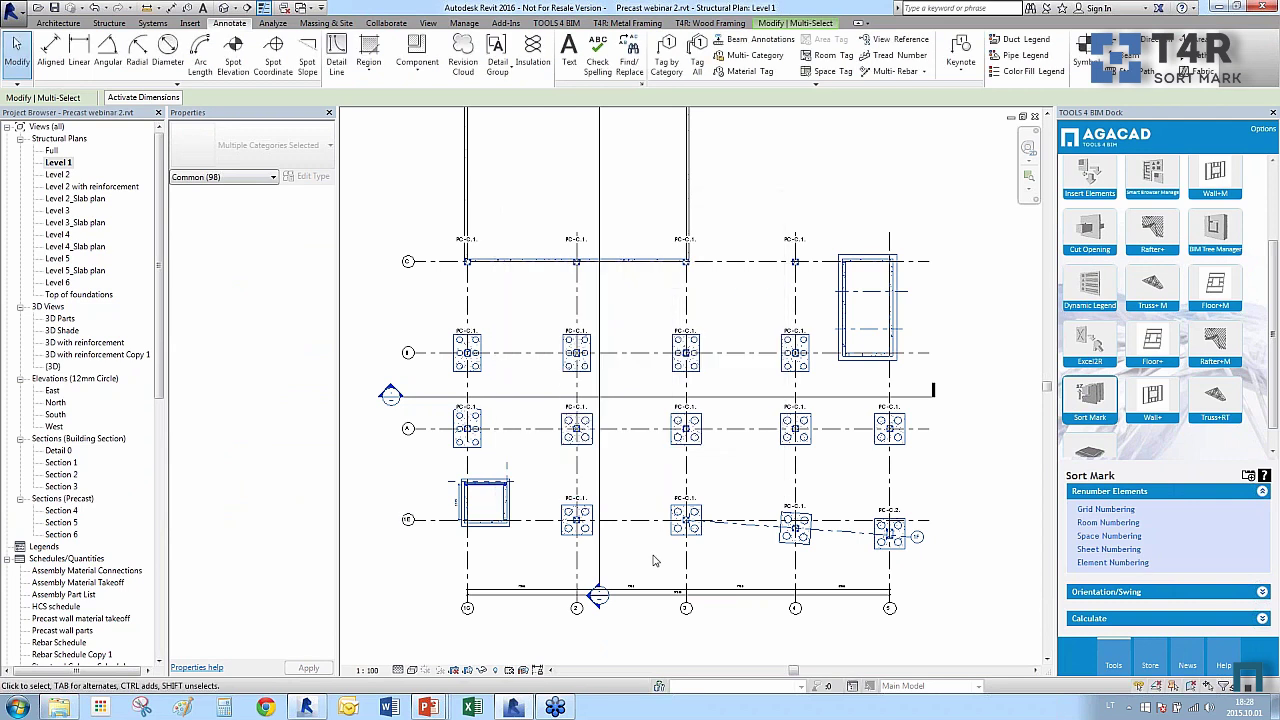
{"action": "scroll", "coordinate": [652, 560], "scroll_direction": "up", "scroll_amount": 2}
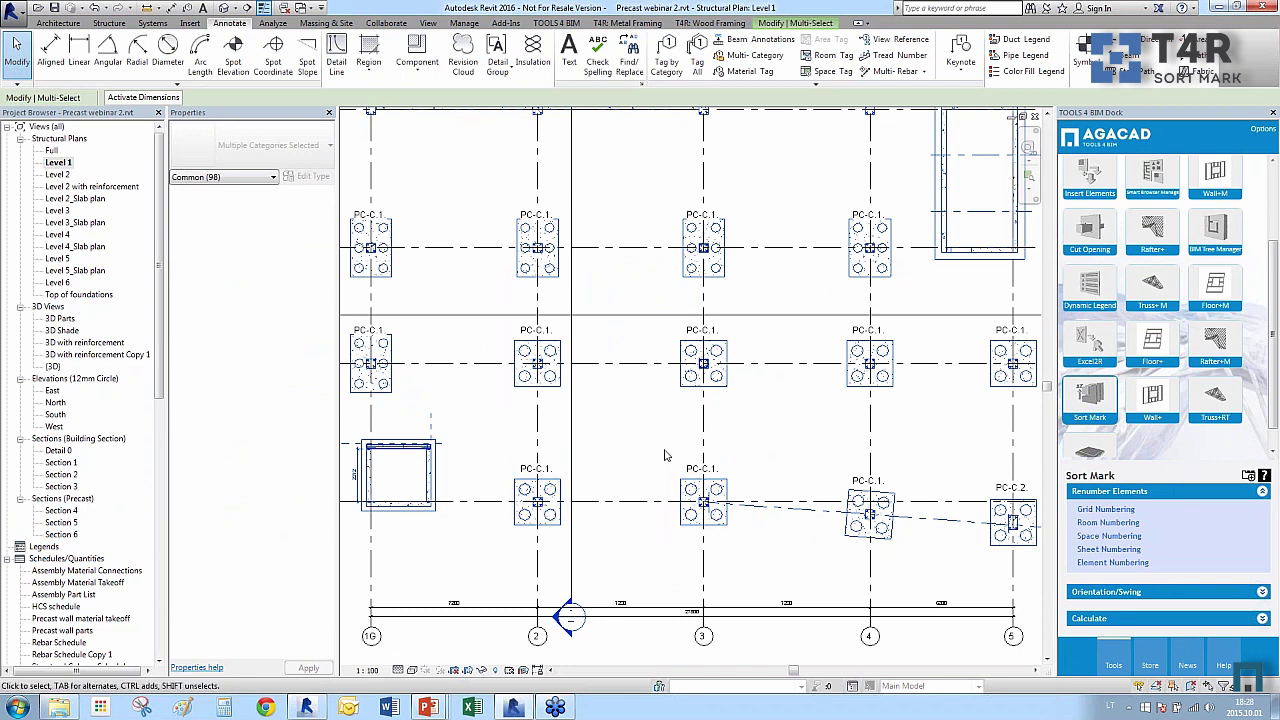
{"action": "left_click", "coordinate": [617, 463]}
Start element numbering again for Structural Columns from the Level 1 plan, with Mark as the parameter to write to.
{"action": "scroll", "coordinate": [627, 463], "scroll_direction": "down", "scroll_amount": 1}
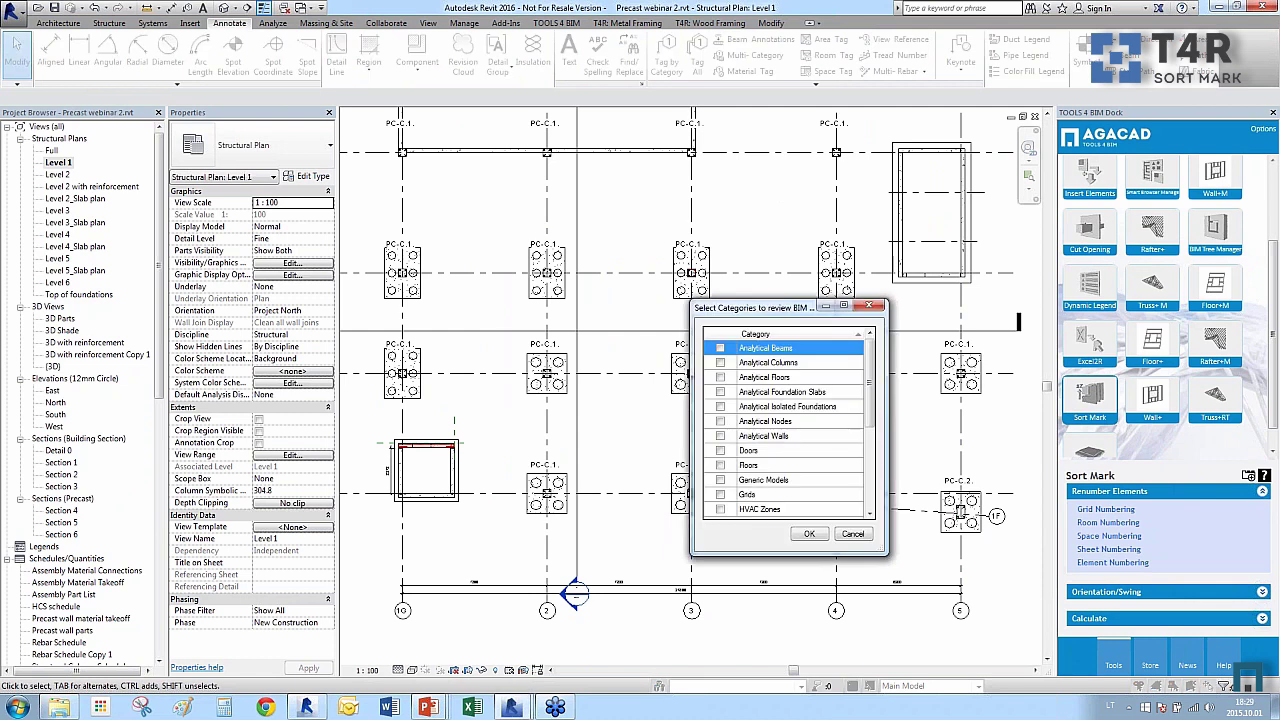
{"action": "scroll", "coordinate": [721, 455], "scroll_direction": "down", "scroll_amount": 3}
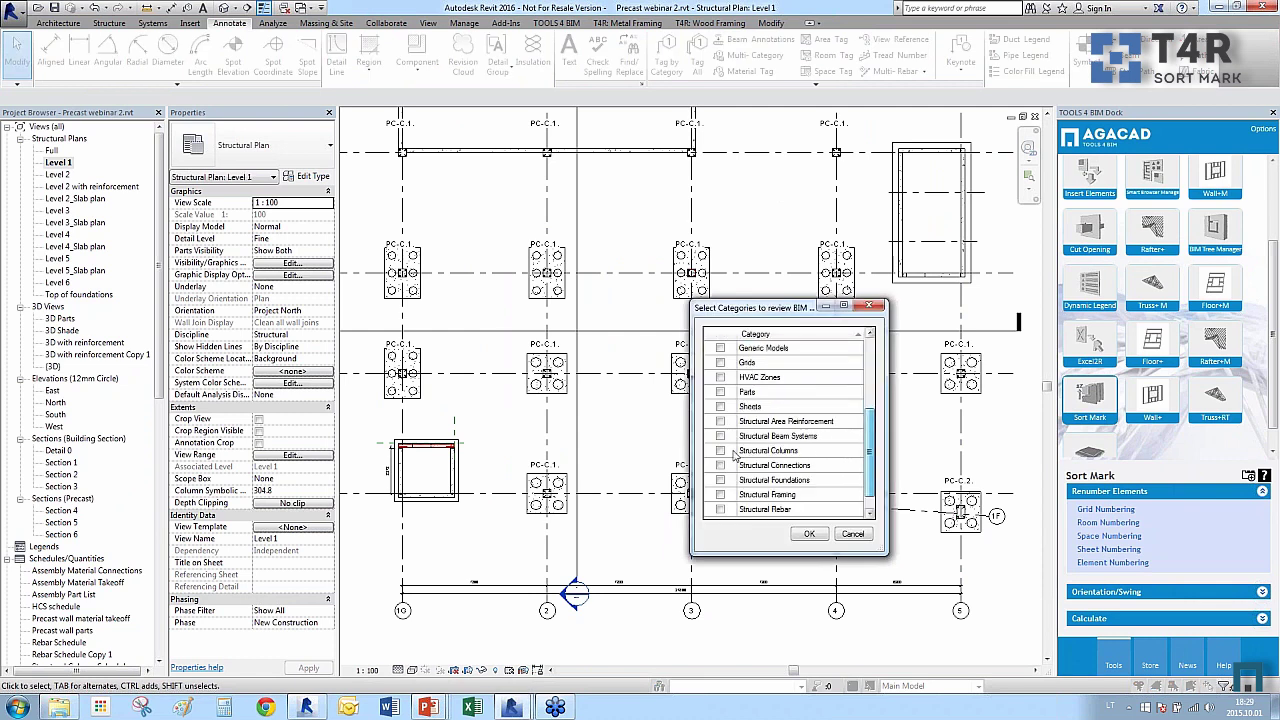
{"action": "left_click", "coordinate": [721, 452]}
{"action": "left_click", "coordinate": [809, 533]}
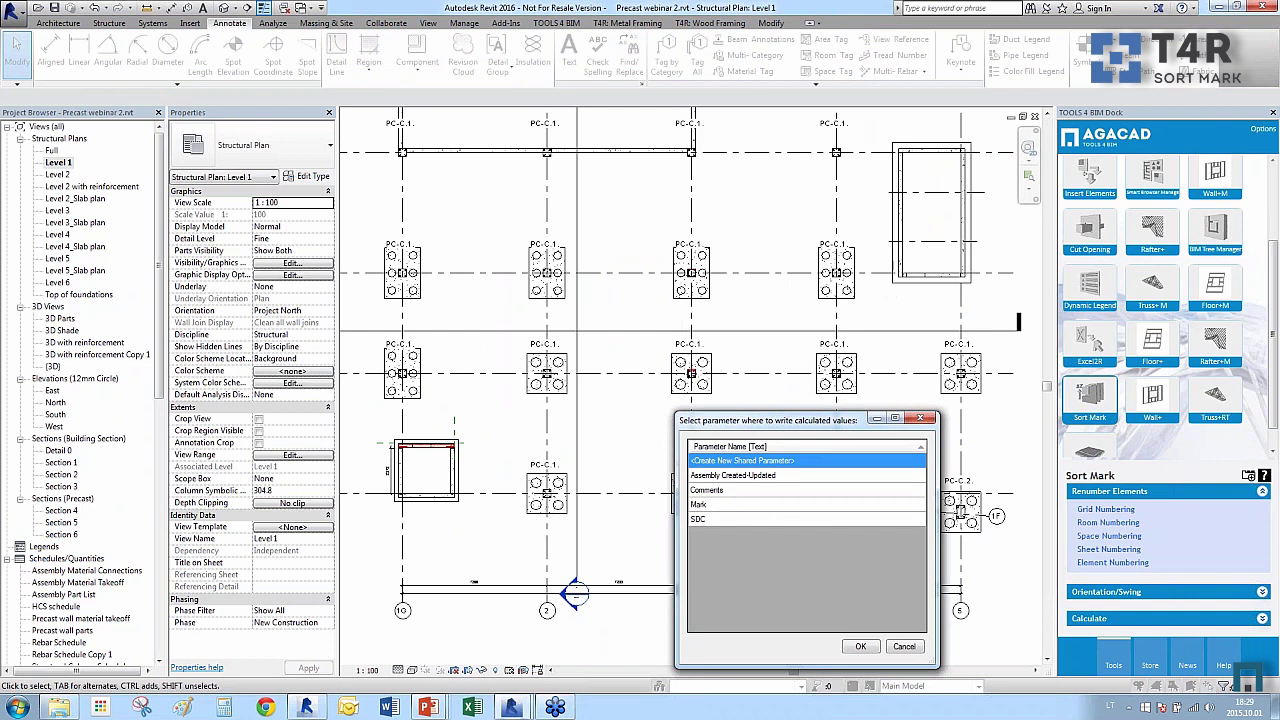
{"action": "left_click", "coordinate": [740, 504]}
{"action": "left_click", "coordinate": [860, 646]}
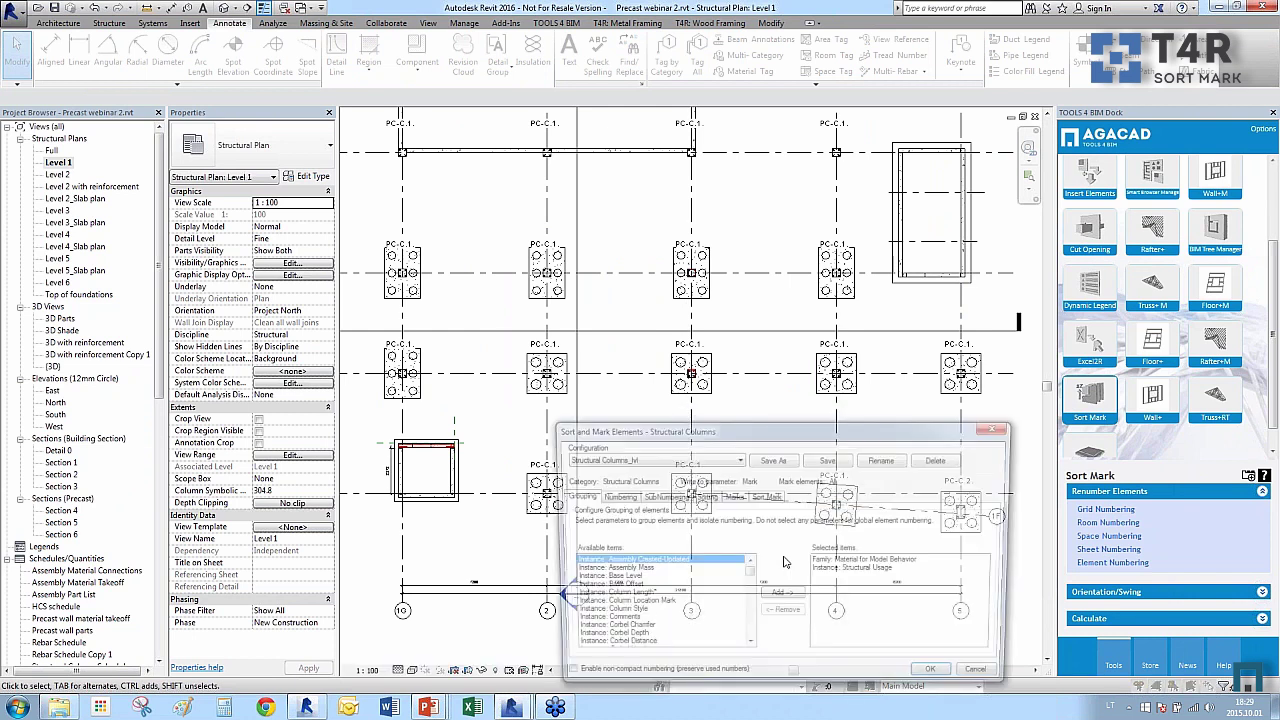
Add Instance: Column Location Mark to the structural column numbering parameters and run the numbering.
{"action": "left_click_drag", "start_coordinate": [712, 431], "coordinate": [712, 378]}
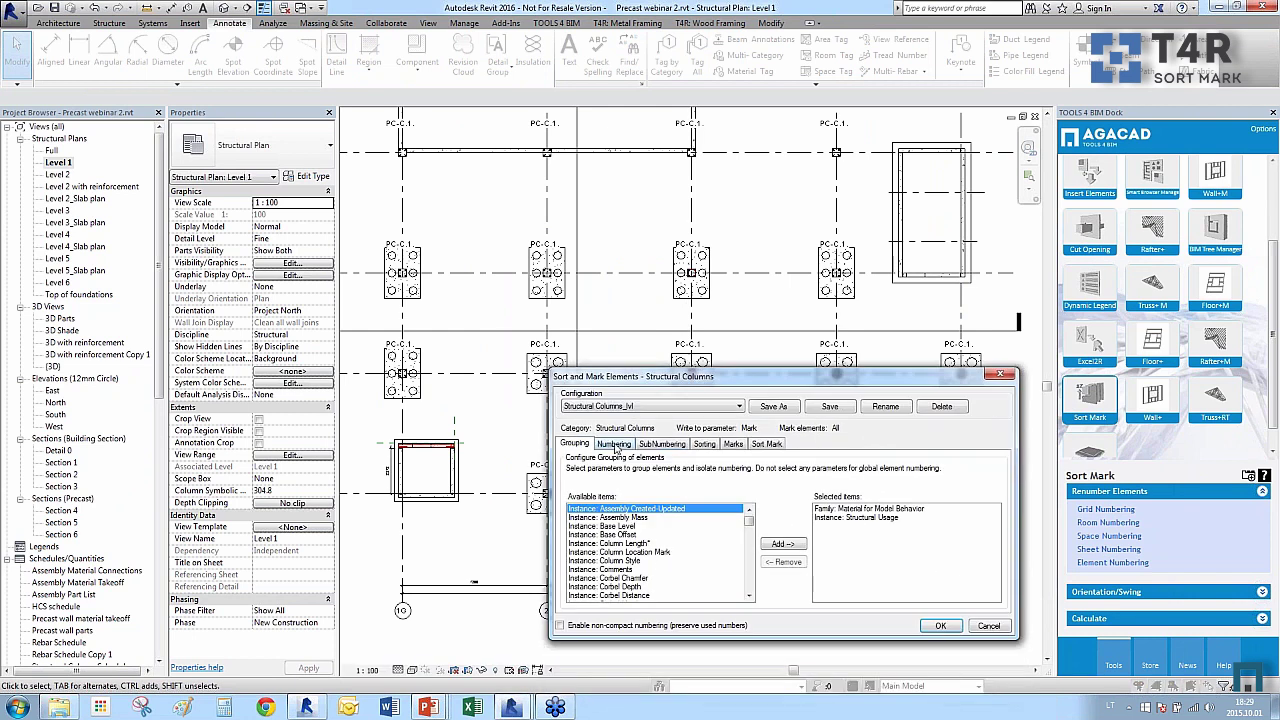
{"action": "left_click", "coordinate": [614, 444]}
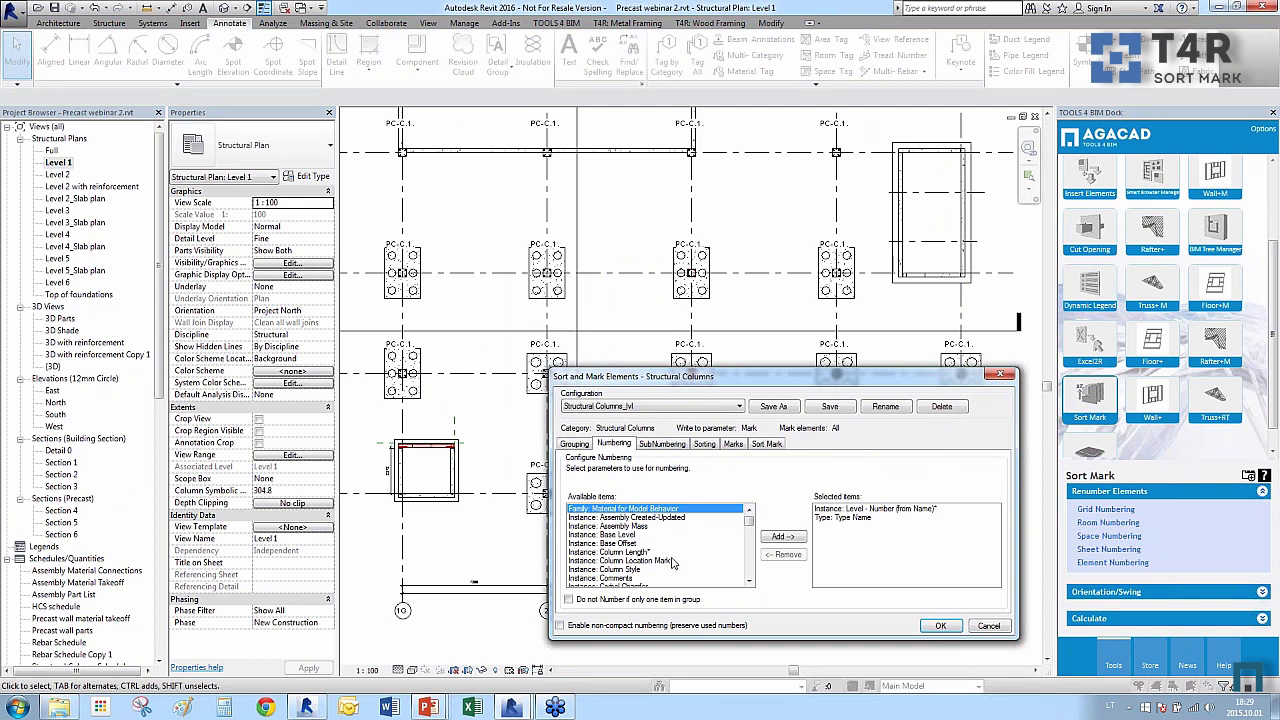
{"action": "left_click", "coordinate": [673, 561]}
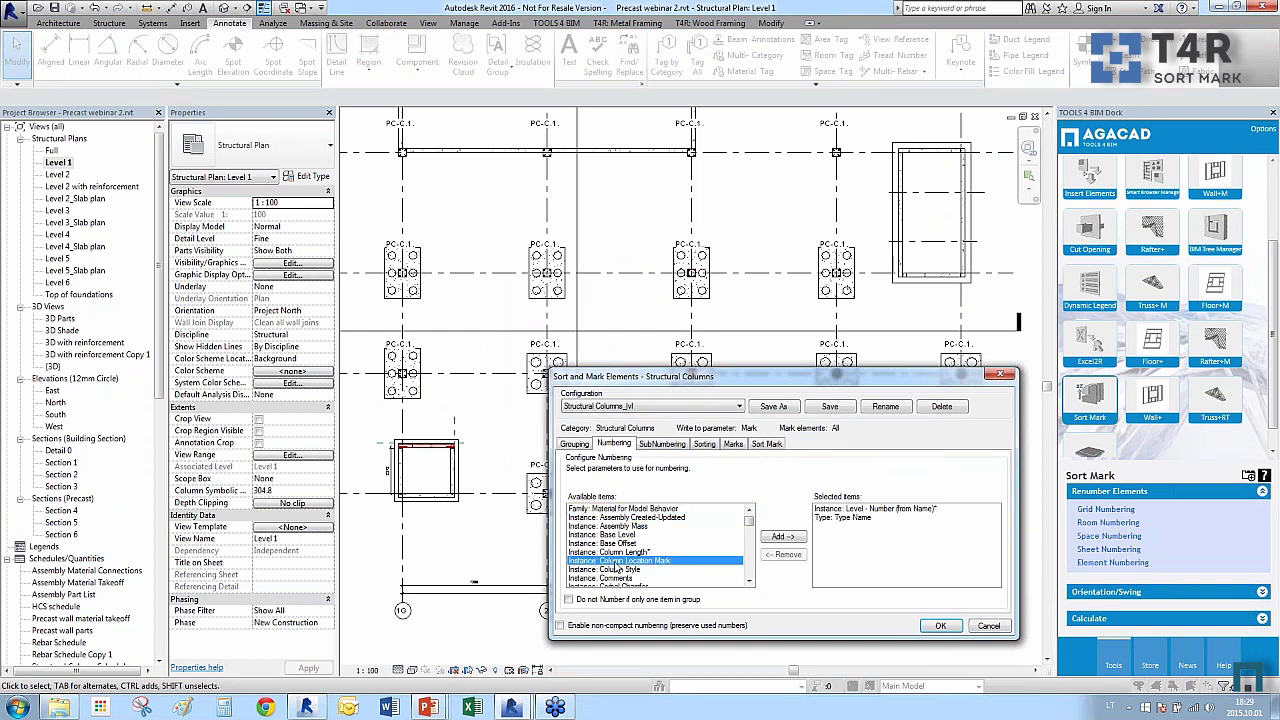
{"action": "left_click", "coordinate": [783, 536]}
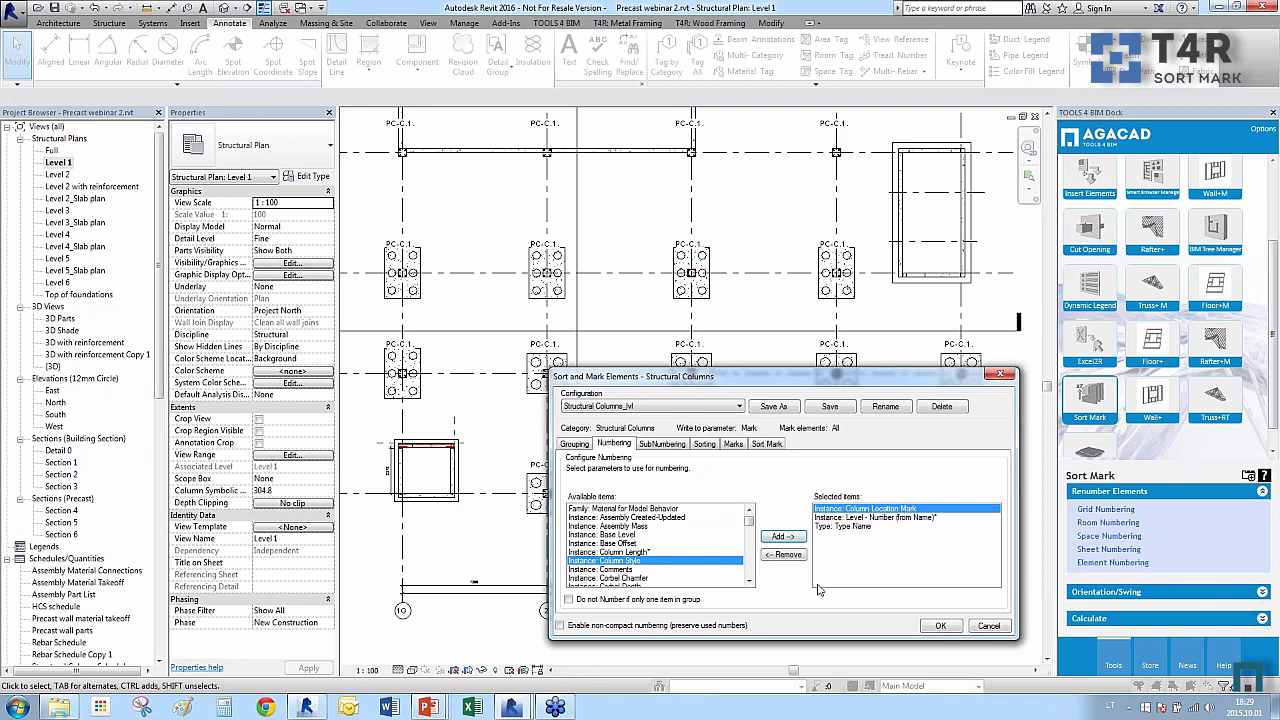
{"action": "left_click", "coordinate": [938, 626]}
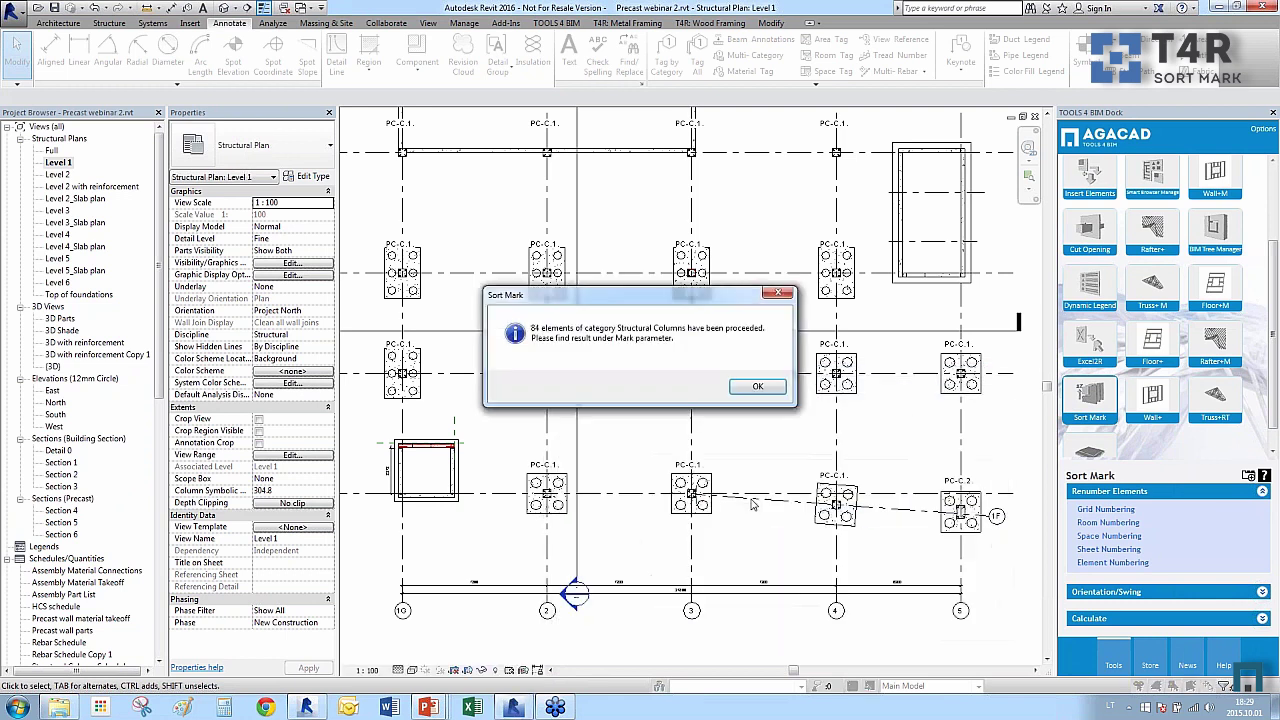
{"action": "left_click", "coordinate": [757, 389]}
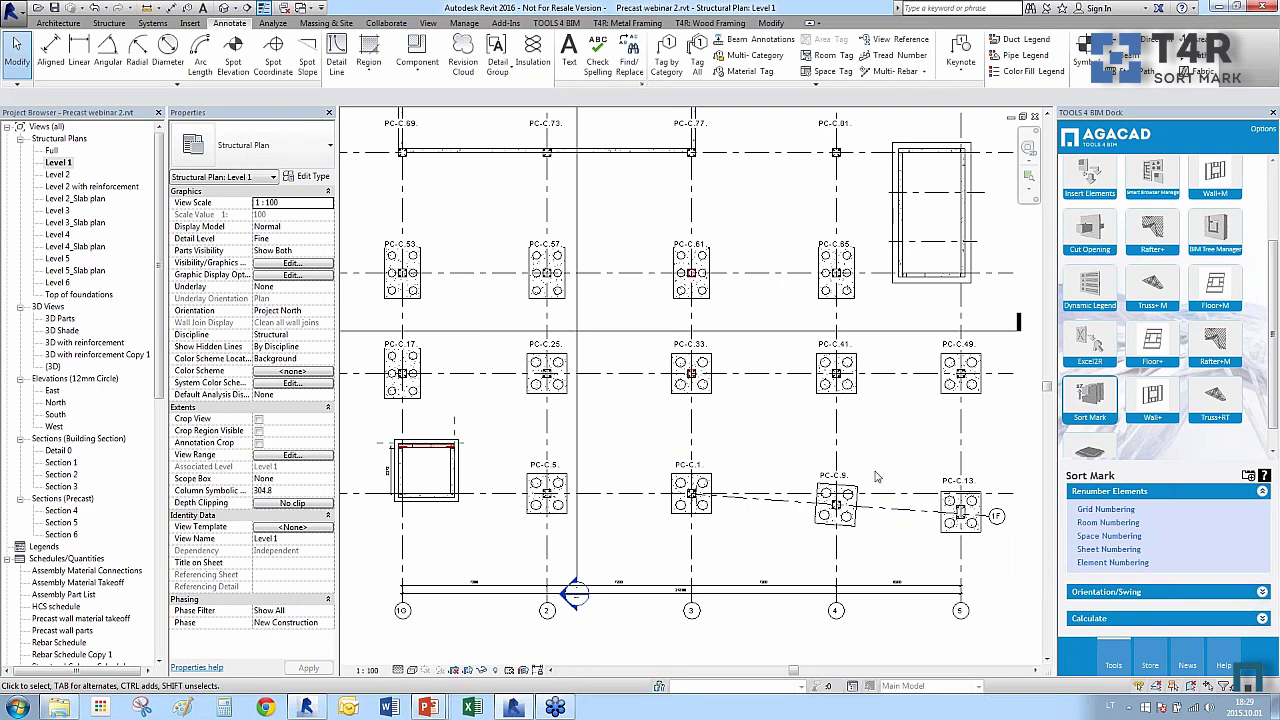
Inspect the renumbered column tags on the Level 1 plan and start element numbering for Structural Framing, writing to Mark.
{"action": "scroll", "coordinate": [745, 554], "scroll_direction": "up", "scroll_amount": 2}
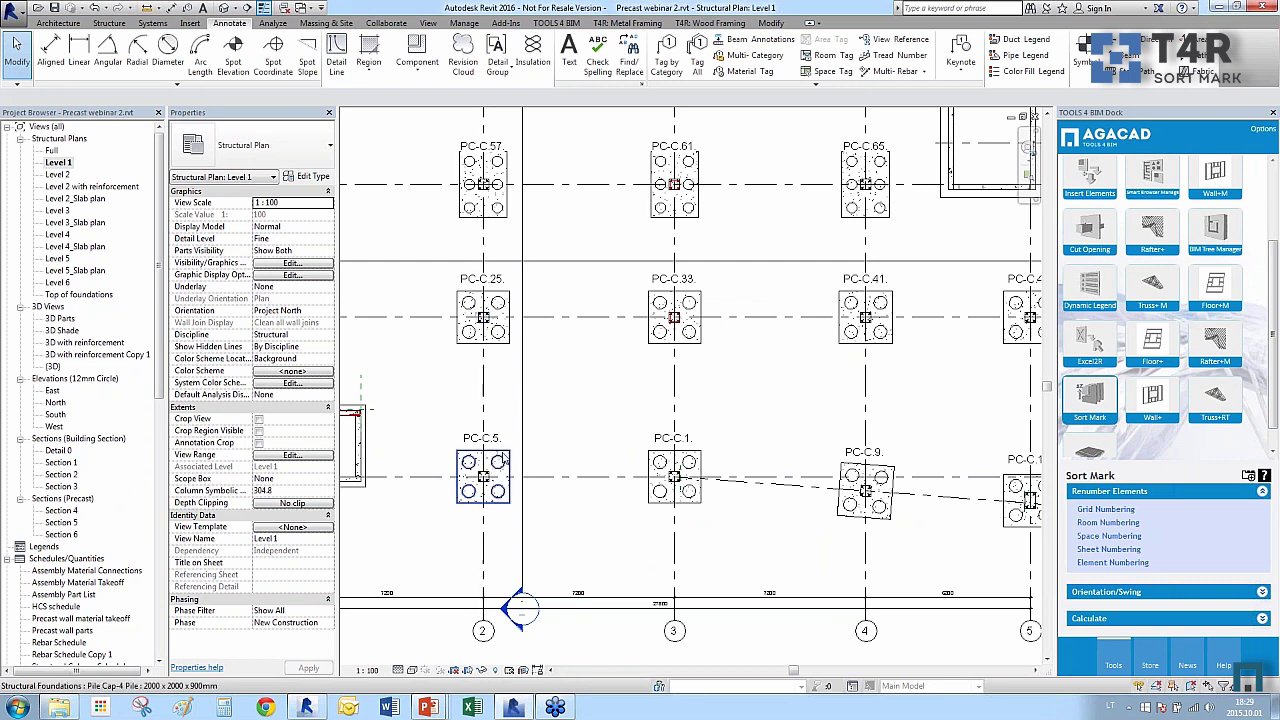
{"action": "scroll", "coordinate": [660, 450], "scroll_direction": "down", "scroll_amount": 2}
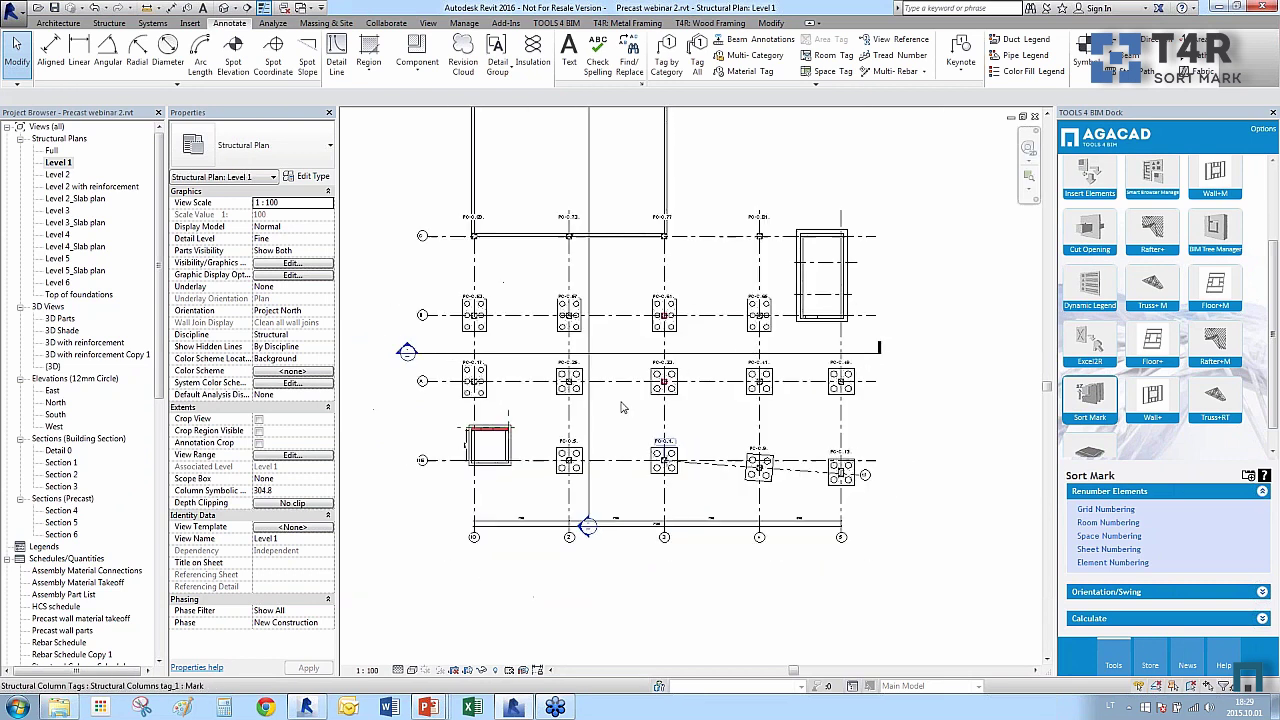
{"action": "scroll", "coordinate": [630, 388], "scroll_direction": "up", "scroll_amount": 1}
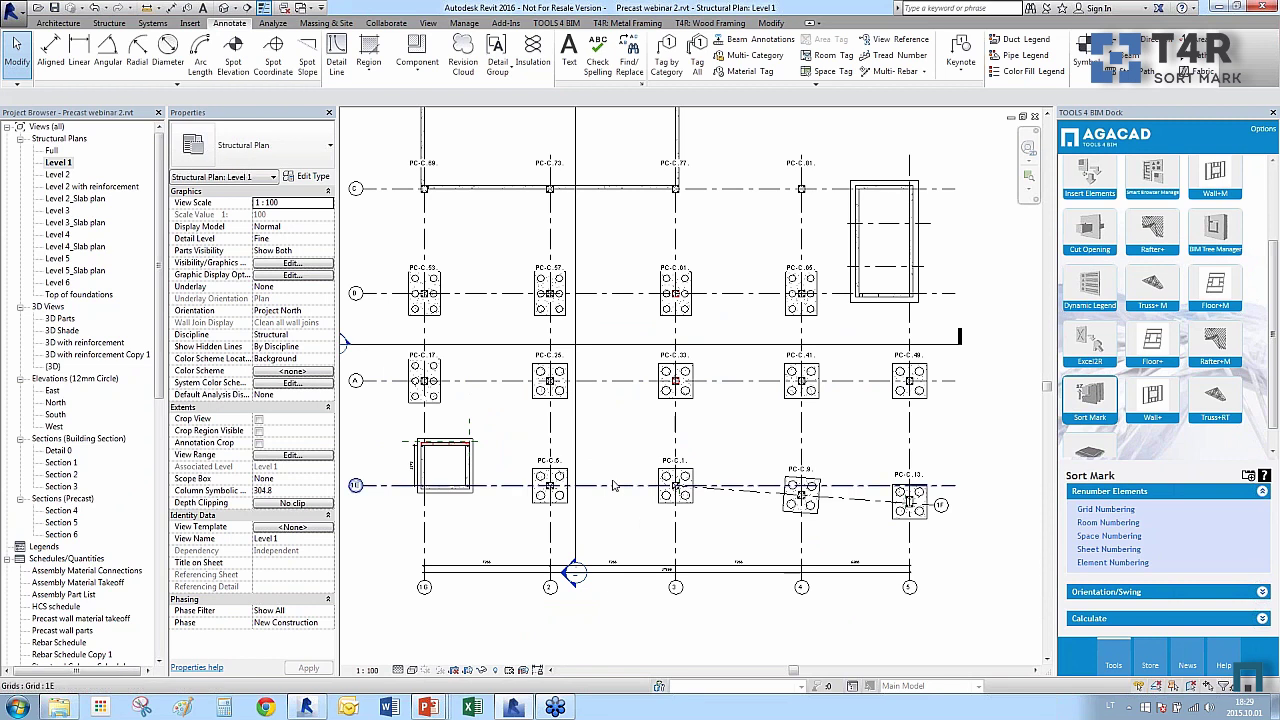
{"action": "left_click", "coordinate": [1125, 562]}
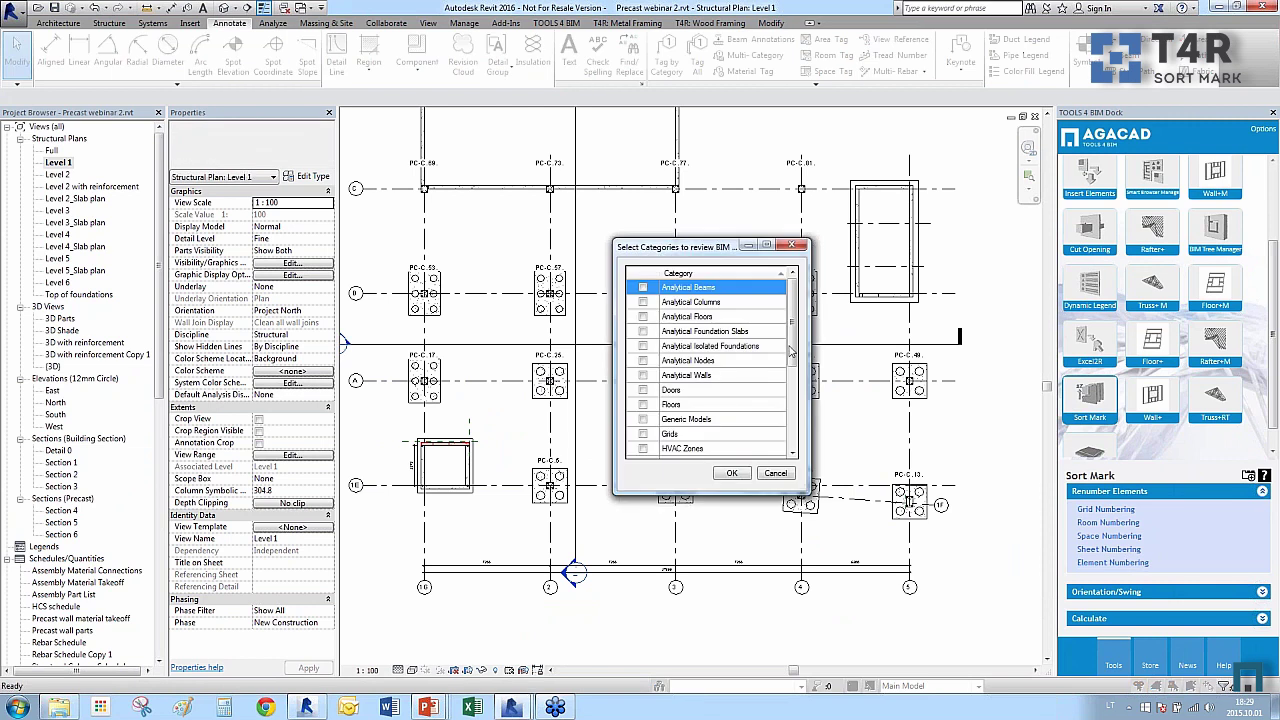
{"action": "left_click_drag", "start_coordinate": [793, 350], "coordinate": [806, 438]}
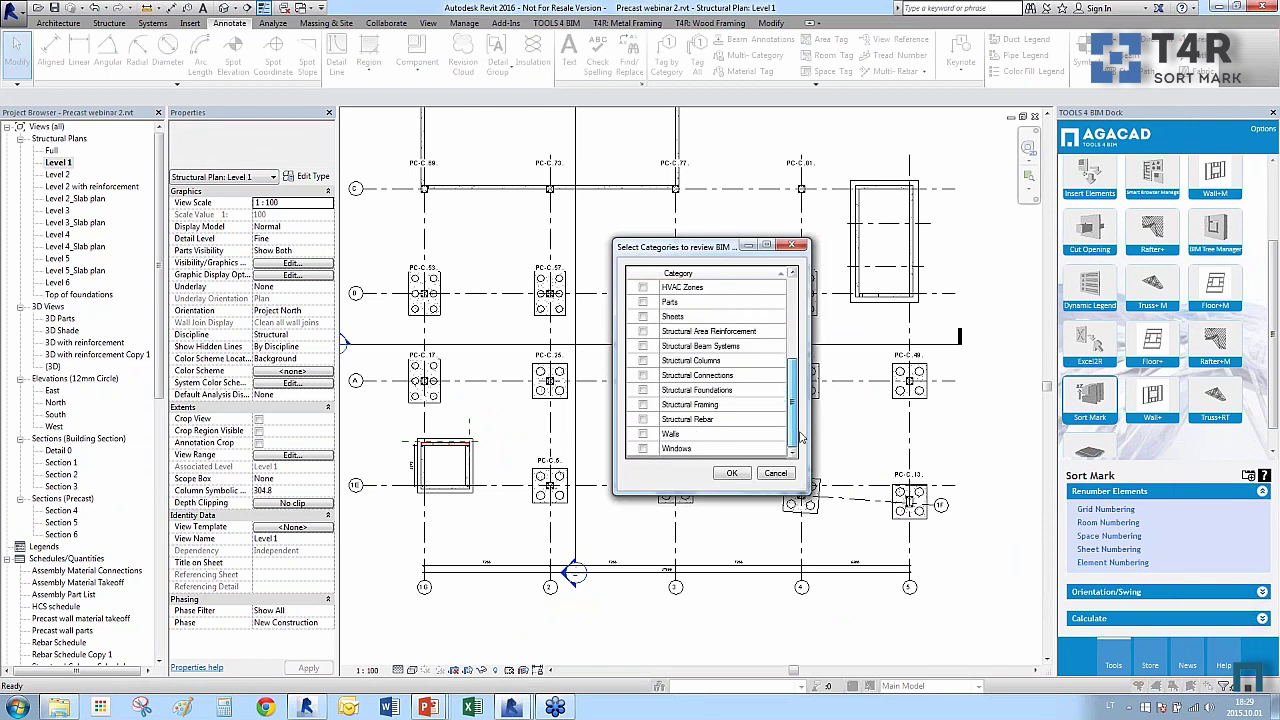
{"action": "left_click", "coordinate": [643, 405]}
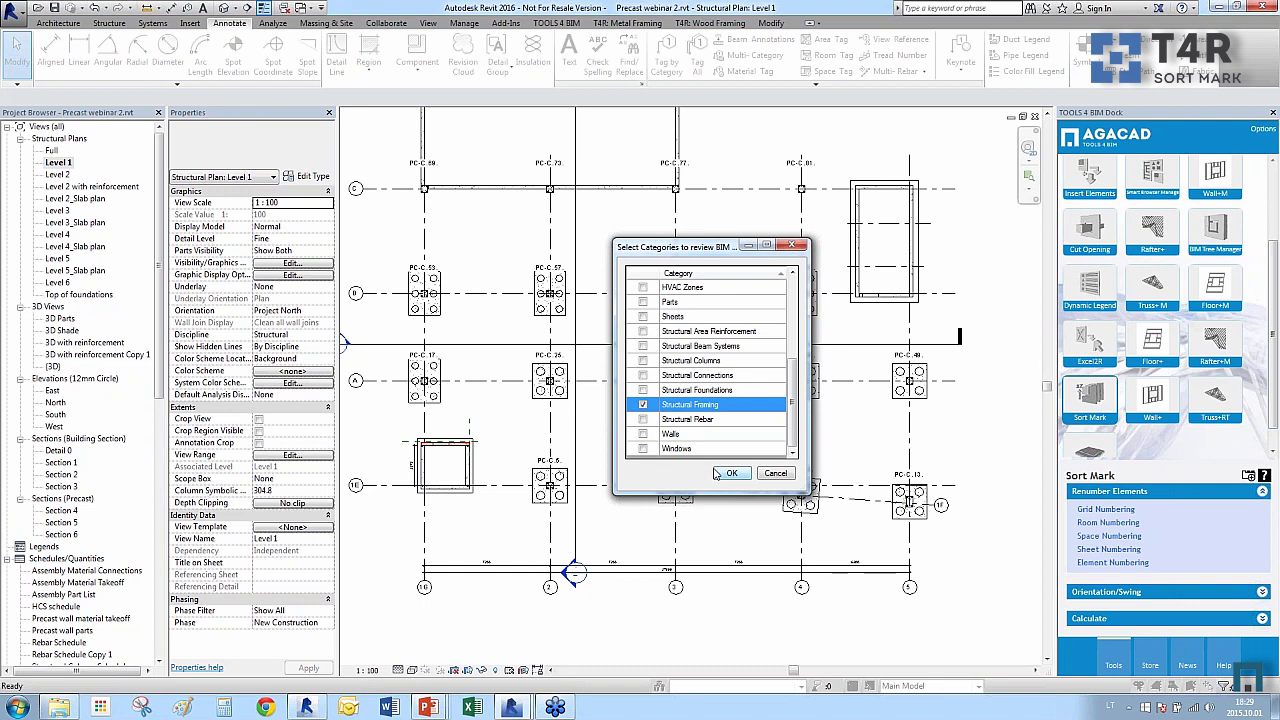
{"action": "left_click", "coordinate": [731, 474]}
{"action": "left_click", "coordinate": [668, 438]}
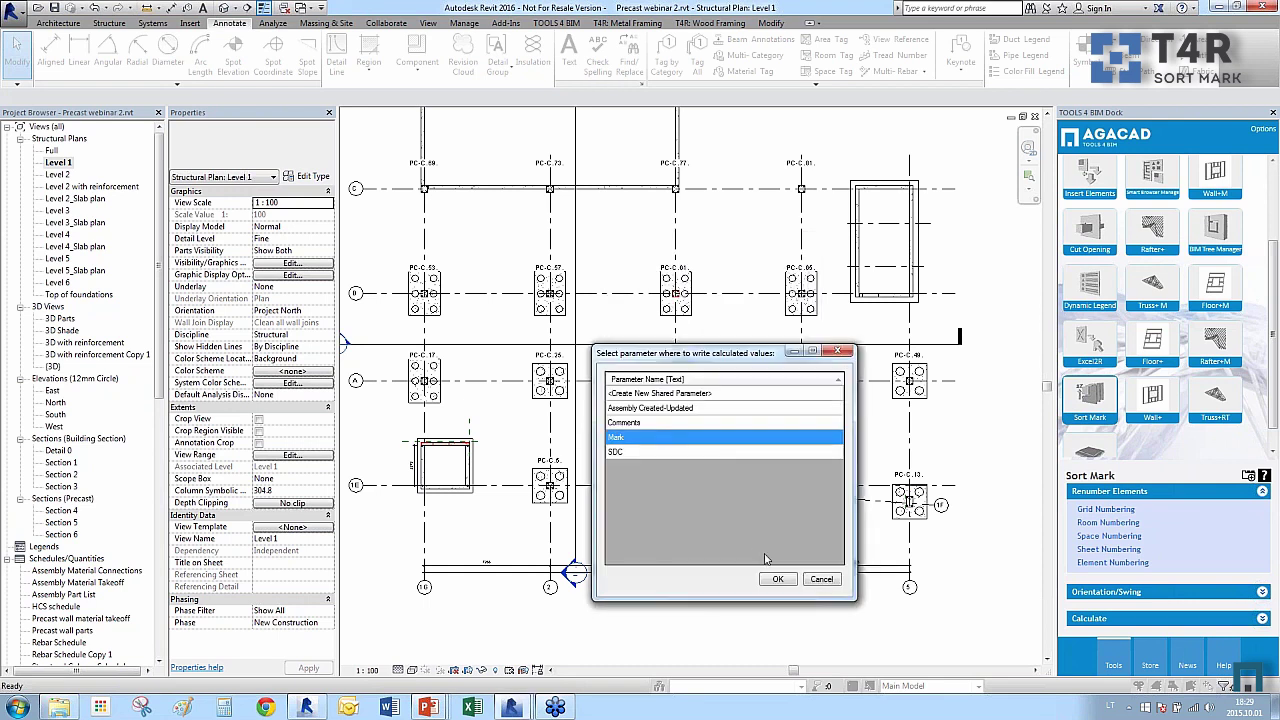
{"action": "left_click", "coordinate": [777, 579]}
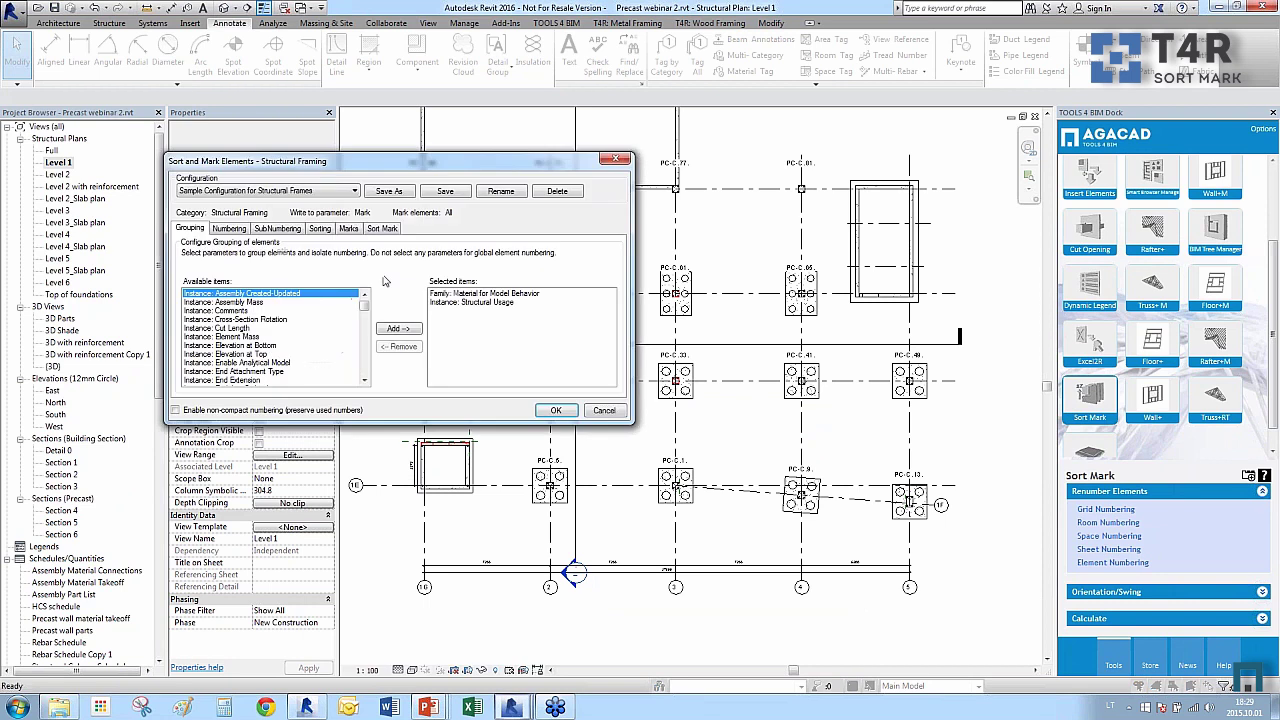
Review the Sample Configuration for Structural Frames: its numbering, subnumbering, sorting, marks and sort mark settings.
{"action": "left_click", "coordinate": [240, 232]}
{"action": "left_click", "coordinate": [275, 231]}
{"action": "left_click", "coordinate": [322, 231]}
{"action": "left_click", "coordinate": [350, 230]}
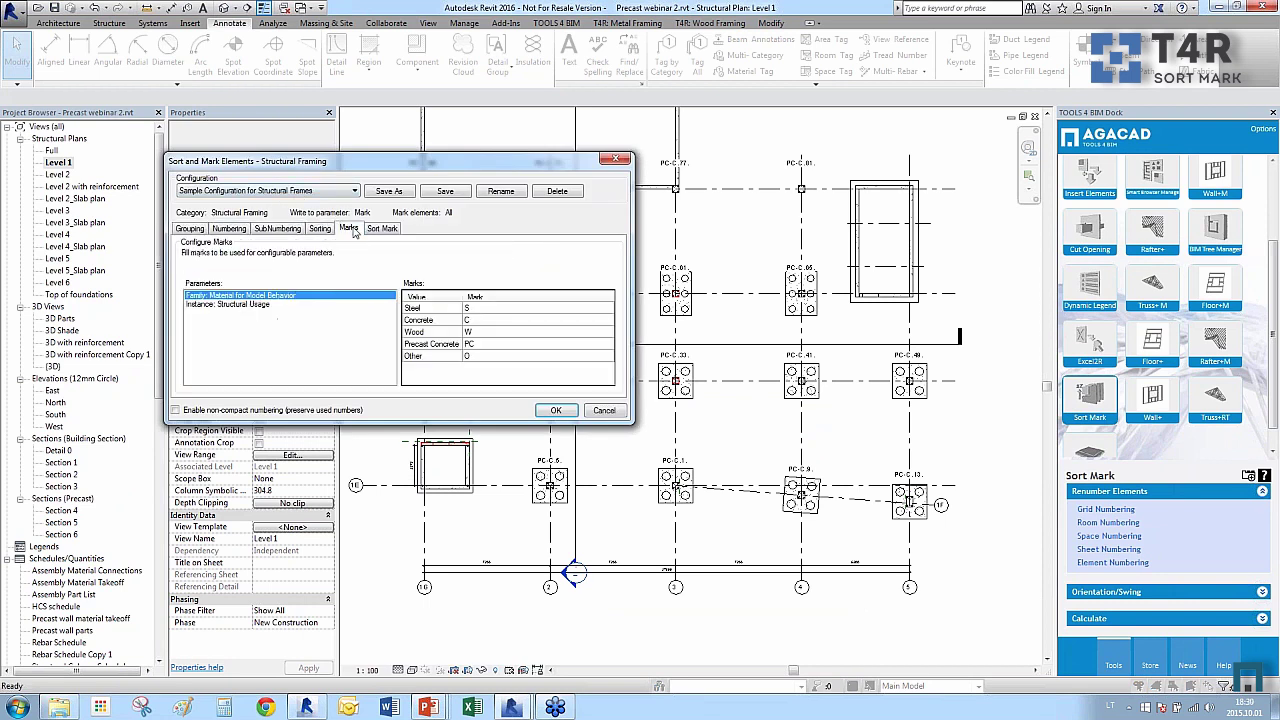
{"action": "left_click", "coordinate": [380, 230]}
Run the structural framing numbering with the sample configuration and accept the duplicate mark warnings.
{"action": "left_click", "coordinate": [556, 410]}
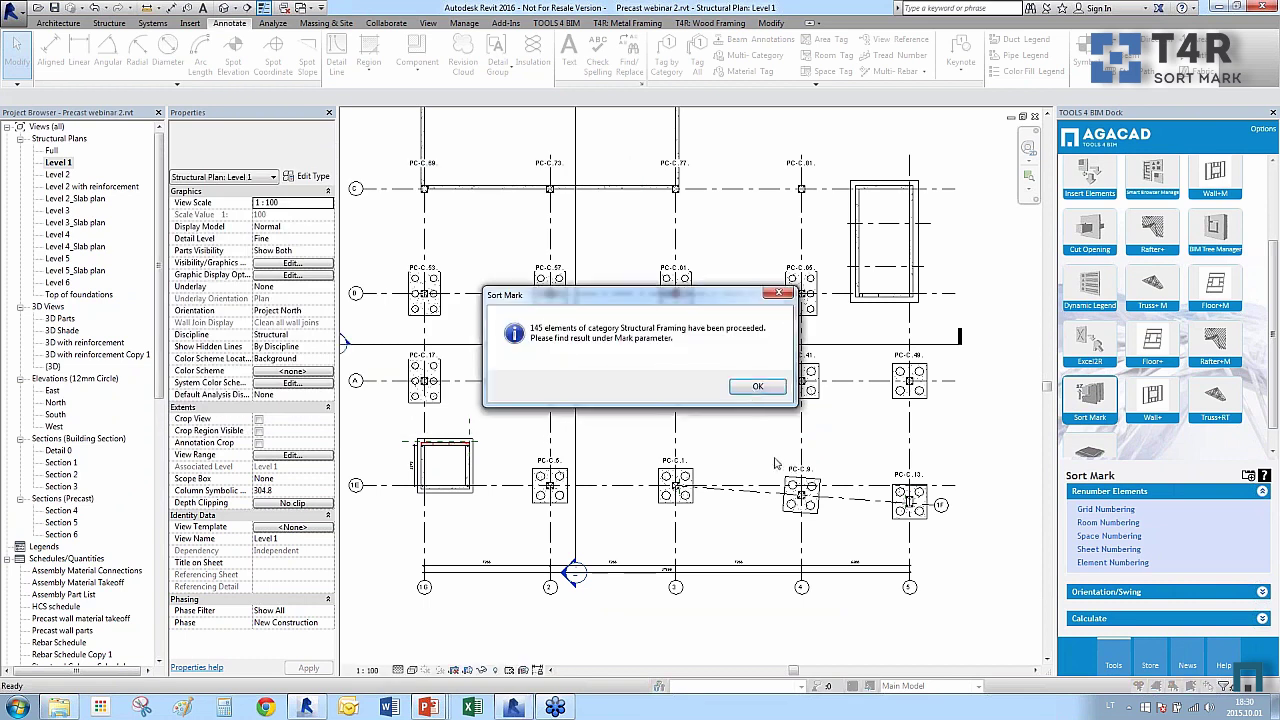
{"action": "left_click", "coordinate": [750, 388]}
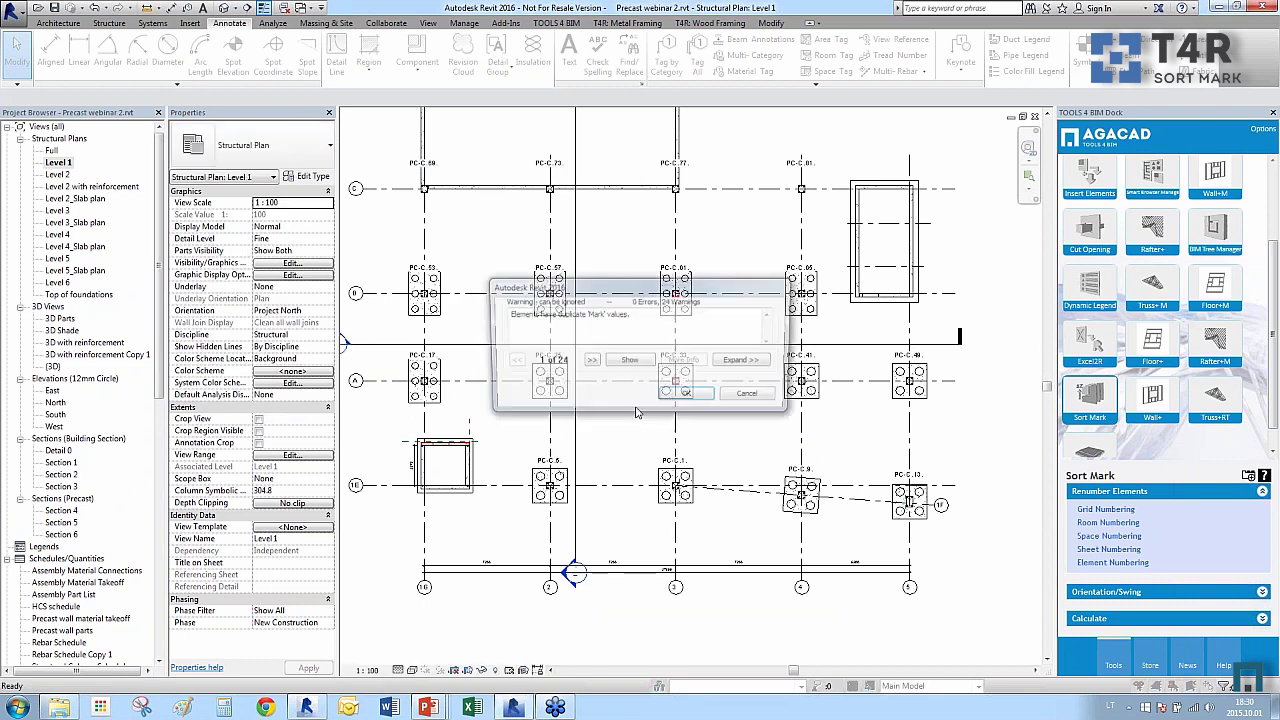
{"action": "left_click", "coordinate": [688, 396]}
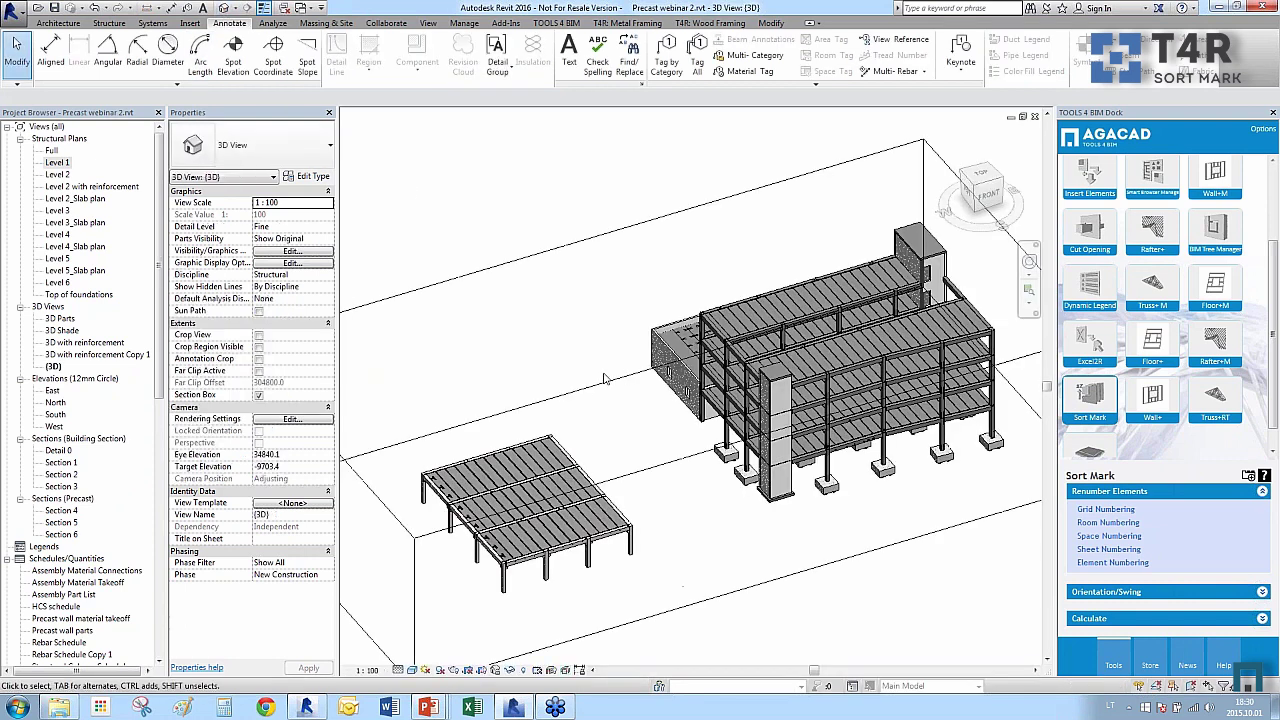
Examine the element marks in the HCS schedule and the Assembly Part List, and return to the default 3D view.
{"action": "scroll", "coordinate": [779, 424], "scroll_direction": "down", "scroll_amount": 1}
{"action": "scroll", "coordinate": [779, 424], "scroll_direction": "up", "scroll_amount": 1}
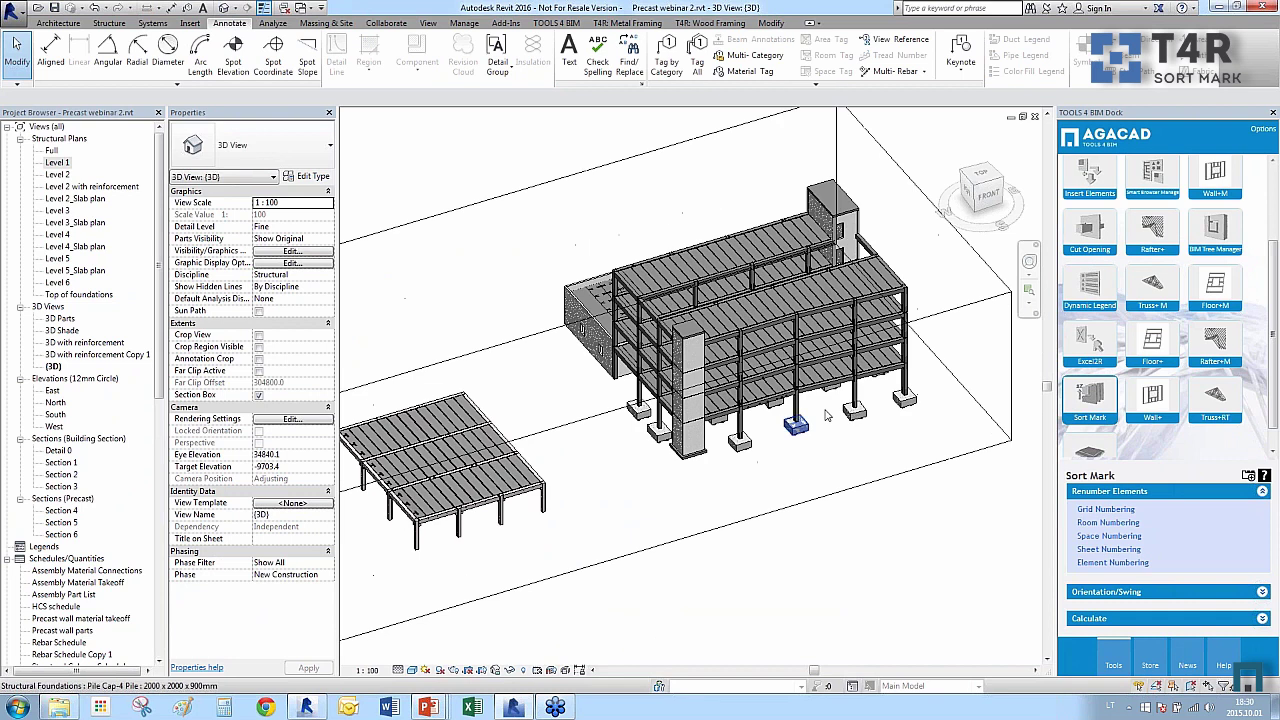
{"action": "scroll", "coordinate": [918, 388], "scroll_direction": "up", "scroll_amount": 1}
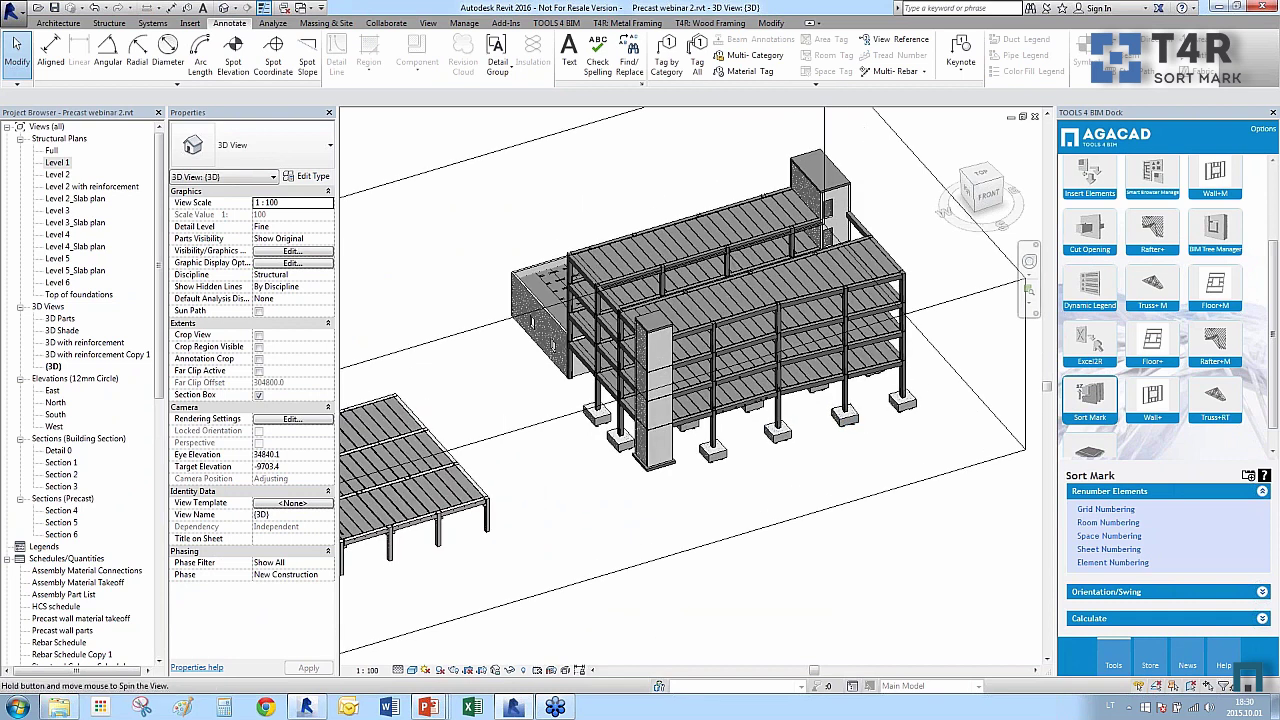
{"action": "scroll", "coordinate": [918, 388], "scroll_direction": "down", "scroll_amount": 1}
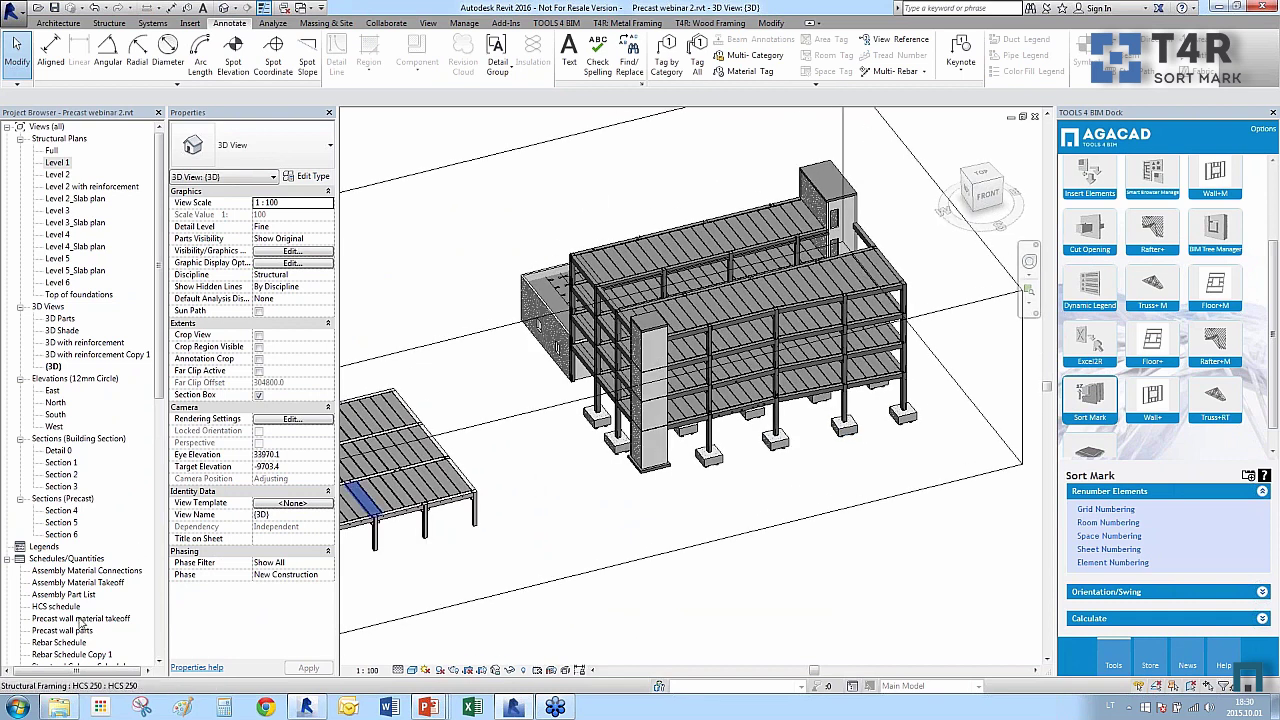
{"action": "double_click", "coordinate": [75, 607]}
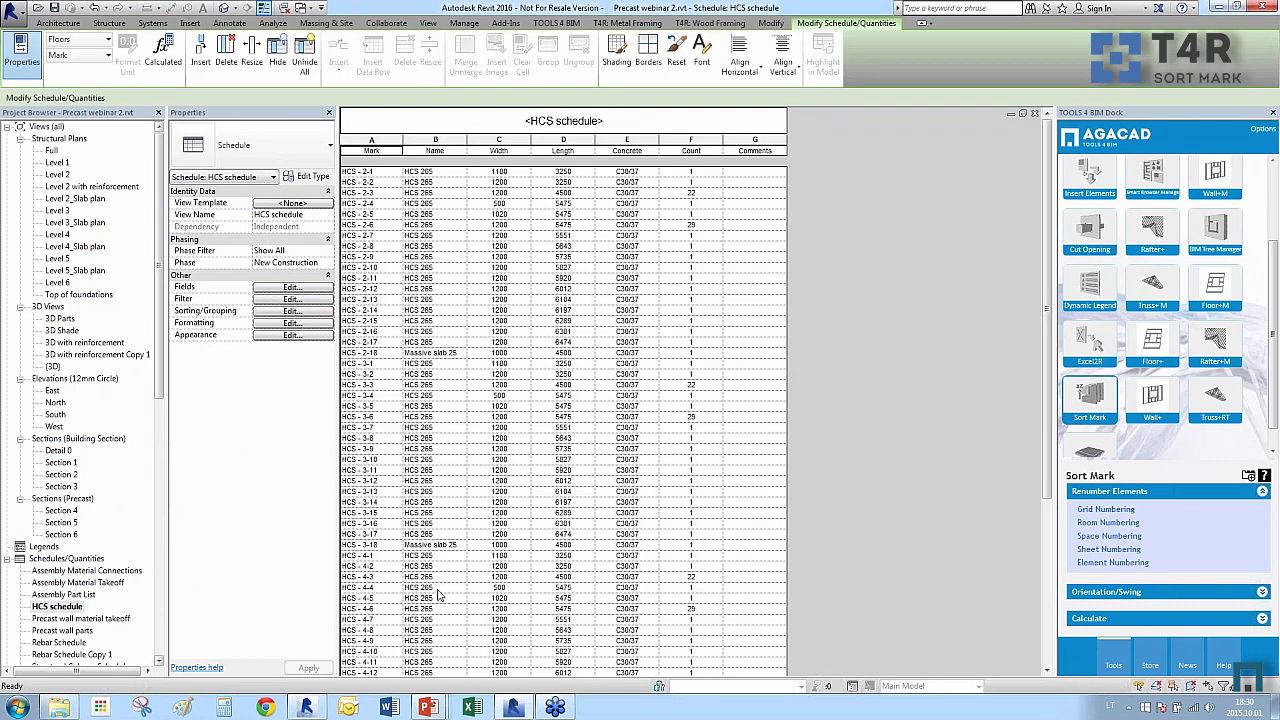
{"action": "scroll", "coordinate": [490, 443], "scroll_direction": "down", "scroll_amount": 10}
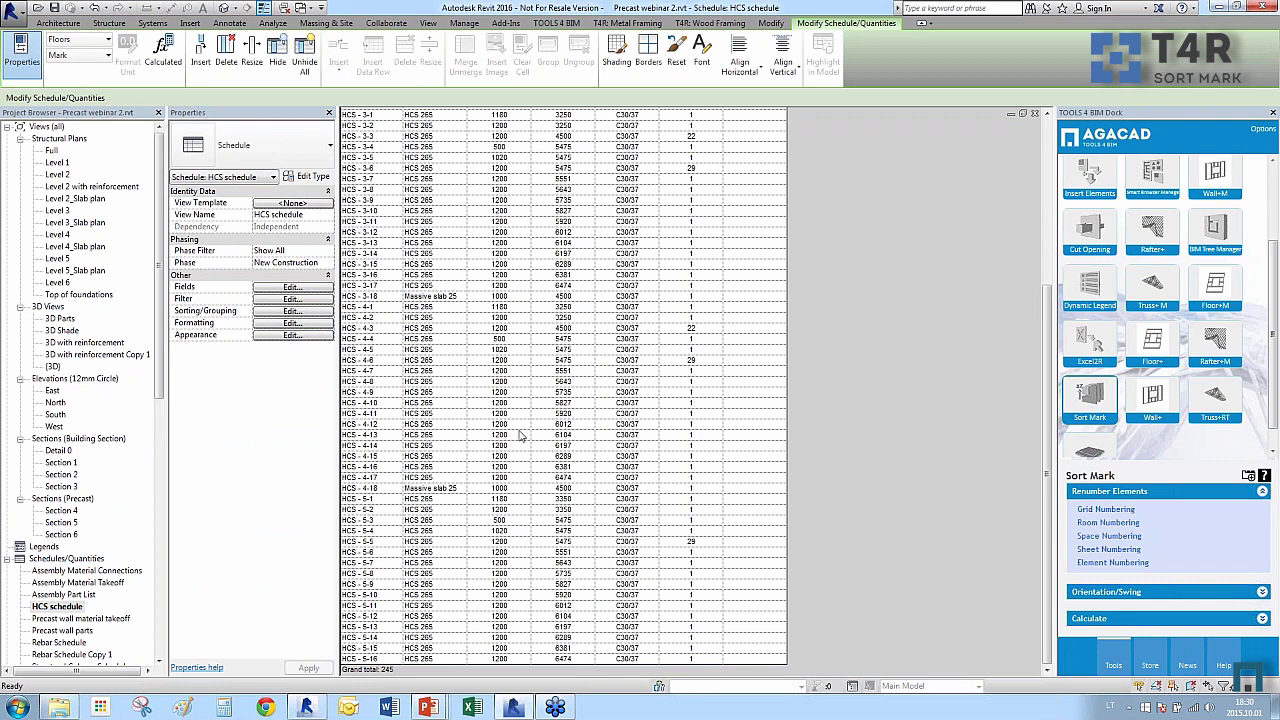
{"action": "scroll", "coordinate": [492, 421], "scroll_direction": "up", "scroll_amount": 1}
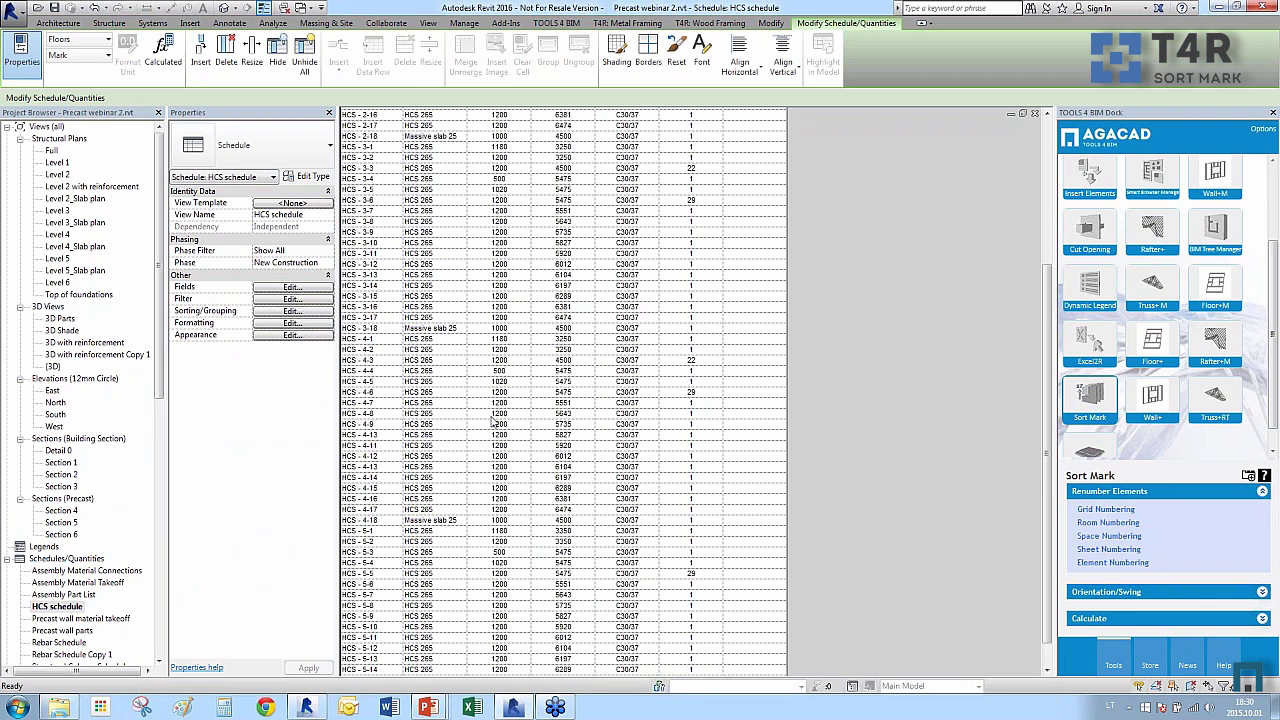
{"action": "double_click", "coordinate": [72, 595]}
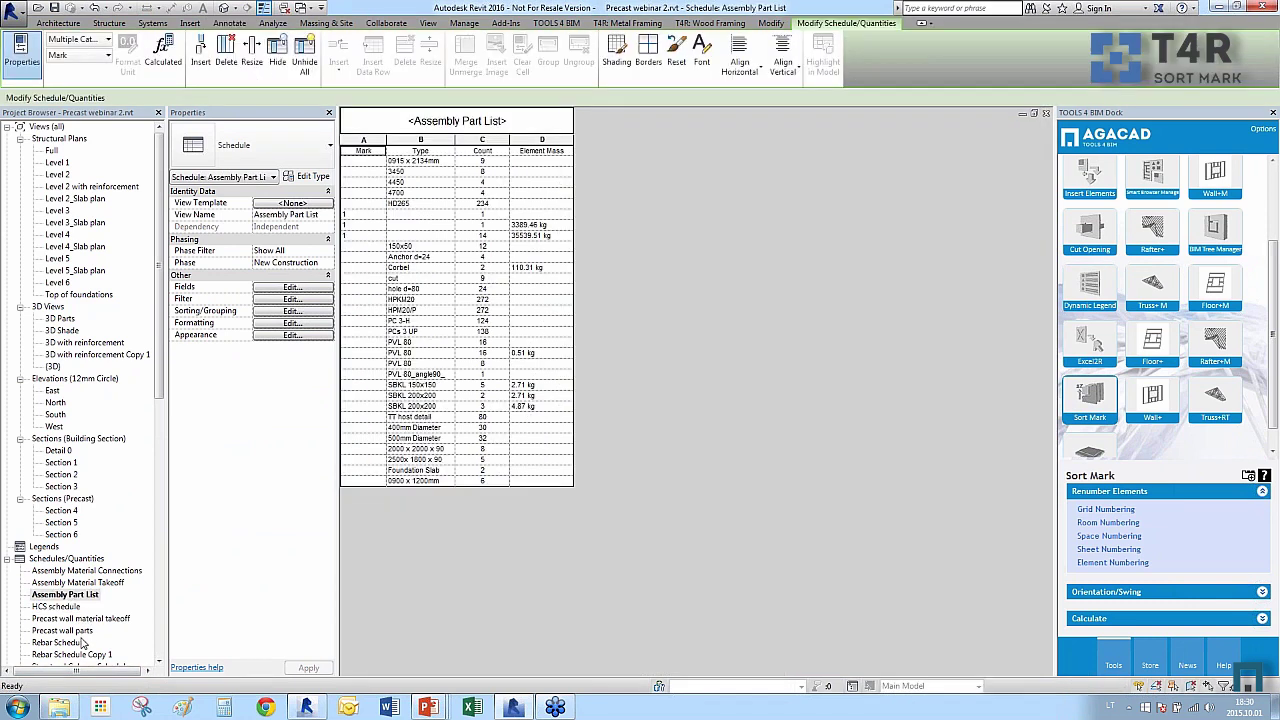
{"action": "left_click", "coordinate": [224, 8]}
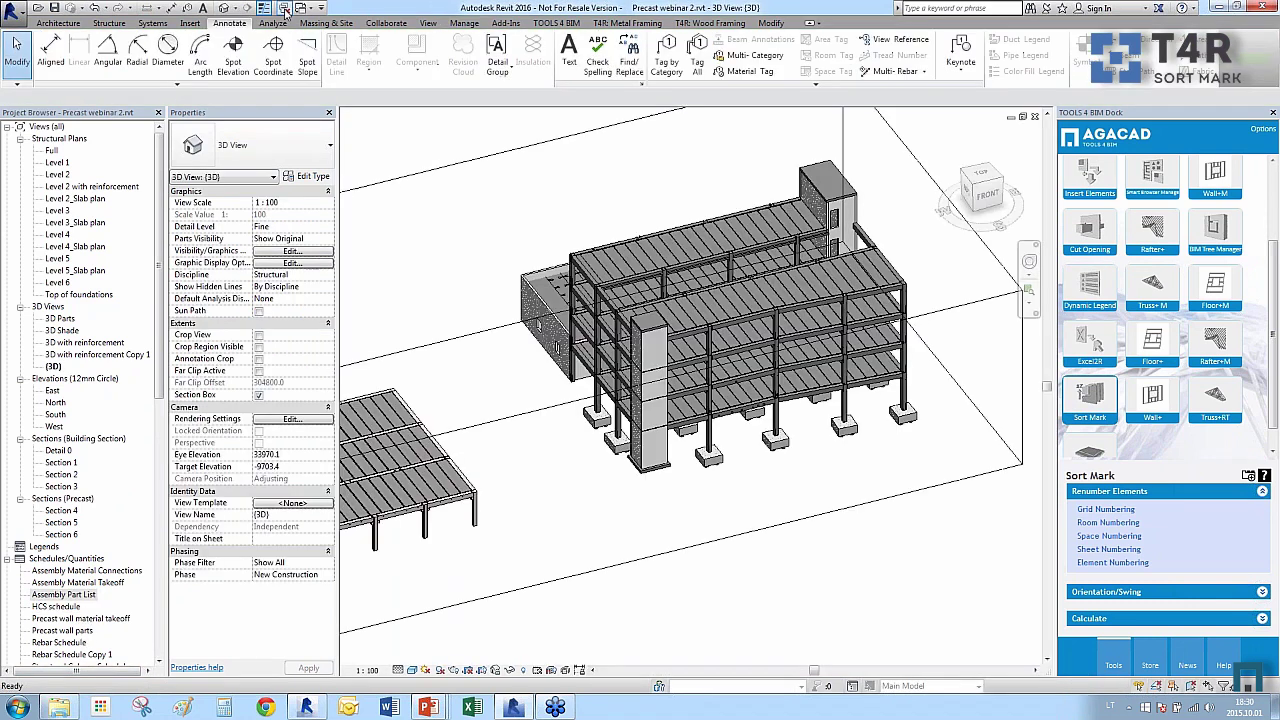
Show the Smart Assemblies live demo slide in the PowerPoint slide show and return to Revit.
{"action": "key", "text": "alt+Tab"}
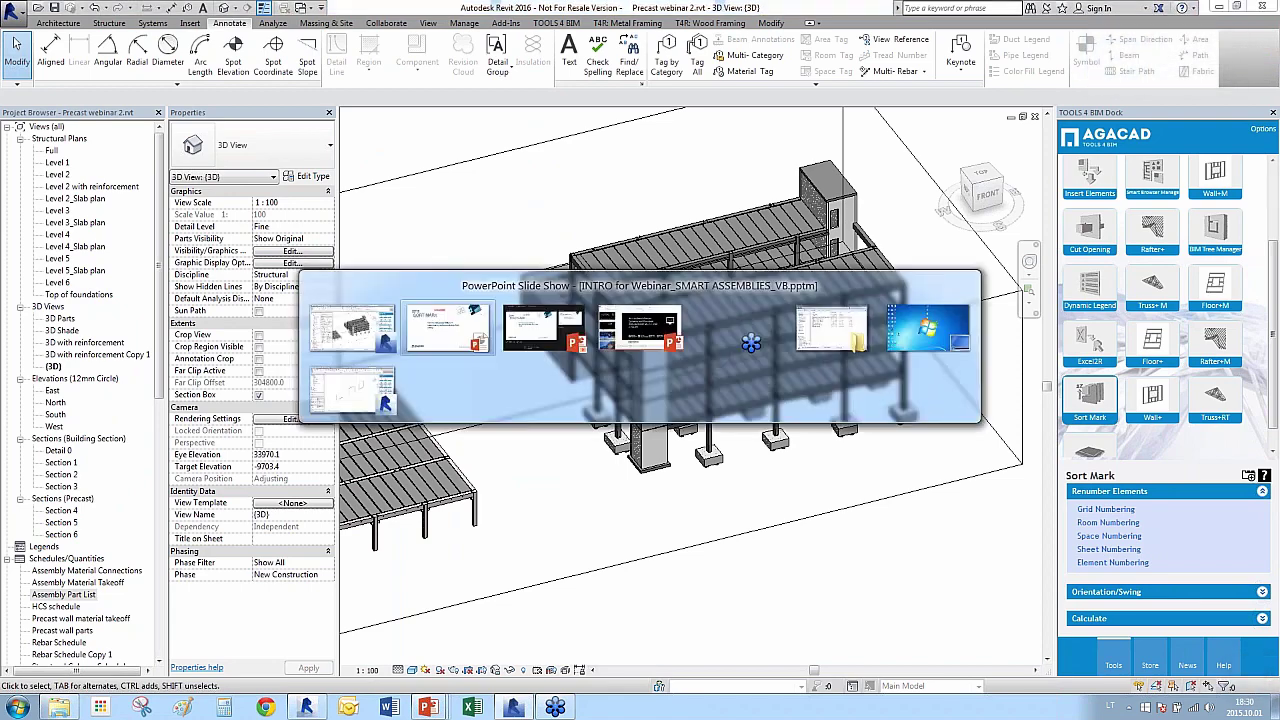
{"action": "key", "text": "Right"}
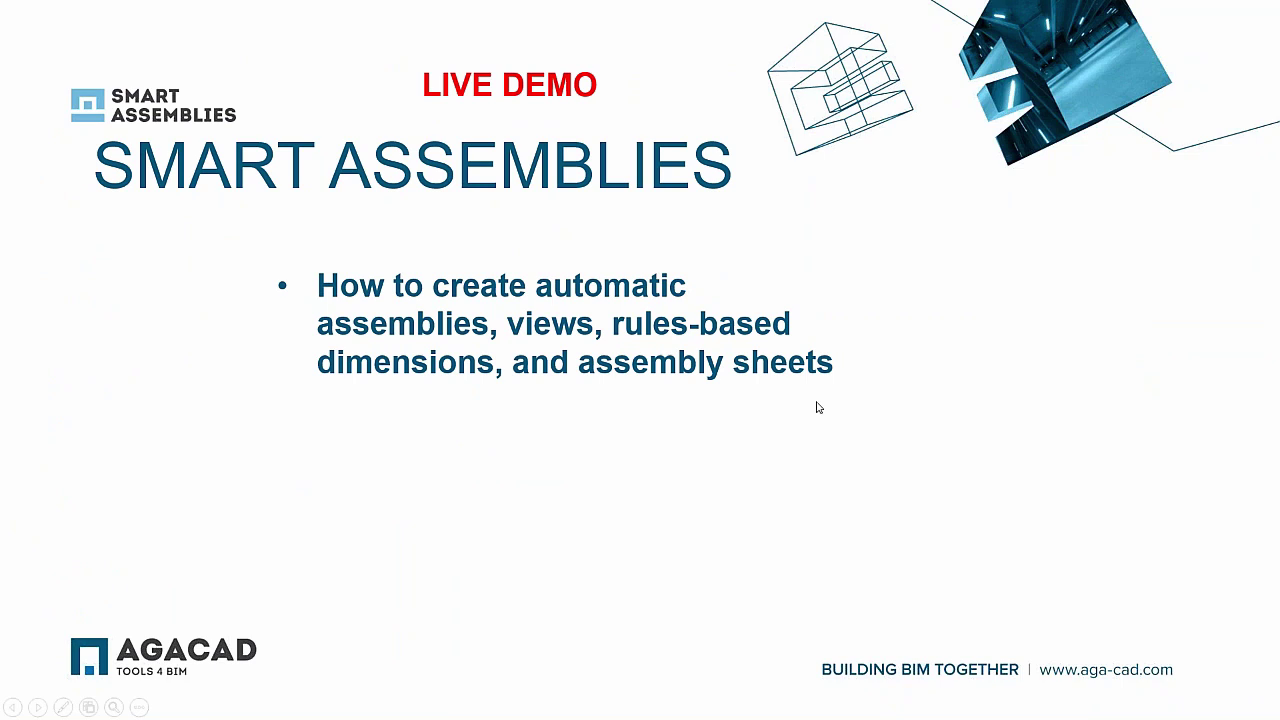
{"action": "key", "text": "alt+Tab"}
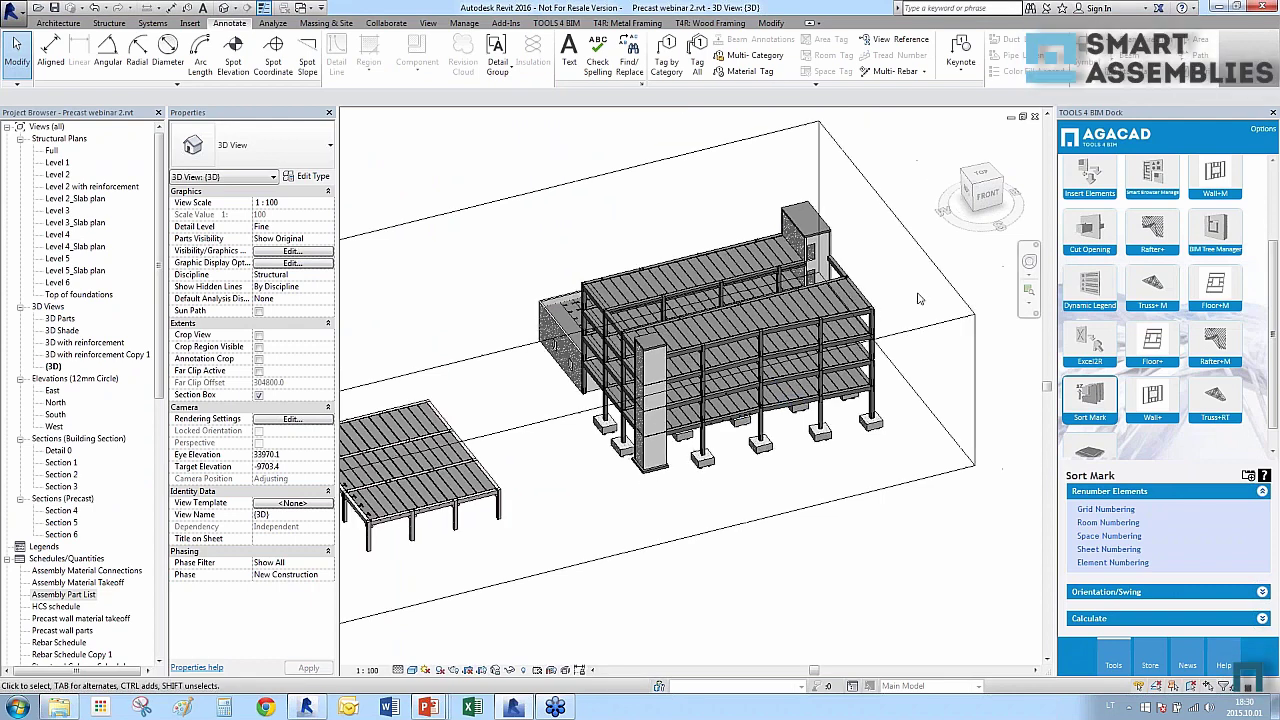
Open the Smart Assemblies tools in the TOOLS 4 BIM Dock.
{"action": "scroll", "coordinate": [918, 298], "scroll_direction": "up", "scroll_amount": 2}
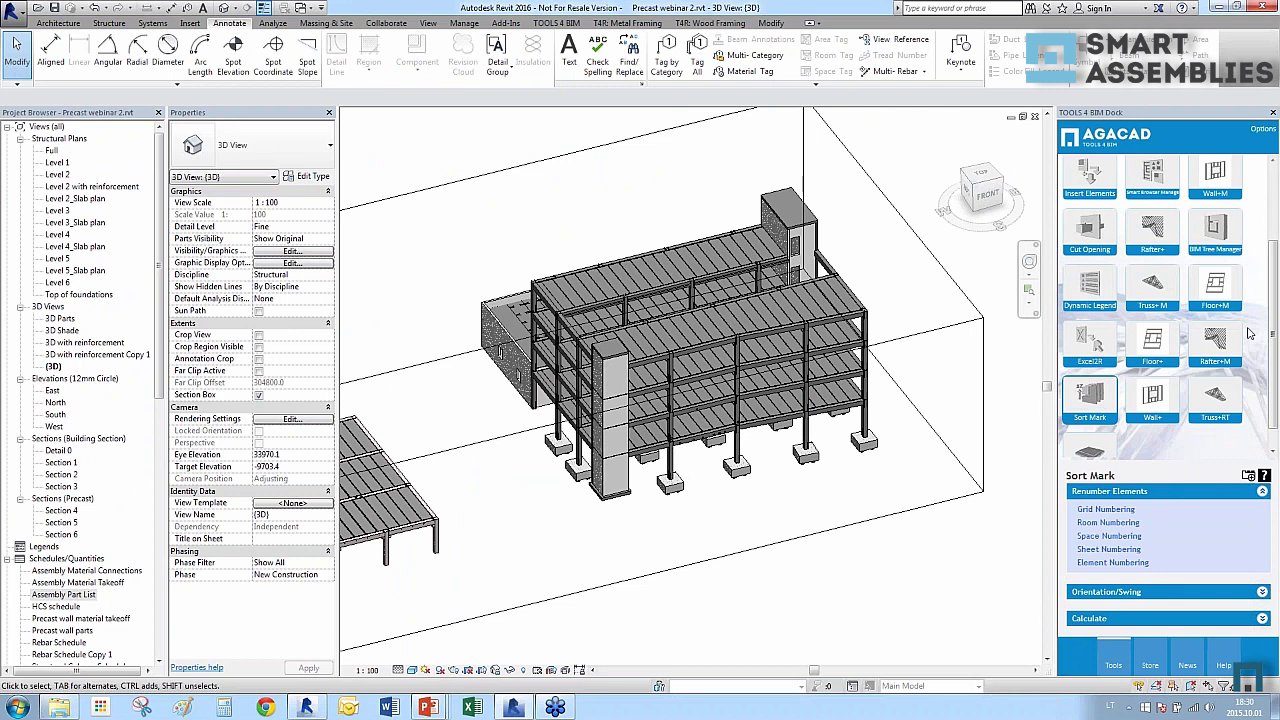
{"action": "scroll", "coordinate": [1249, 320], "scroll_direction": "up", "scroll_amount": 3}
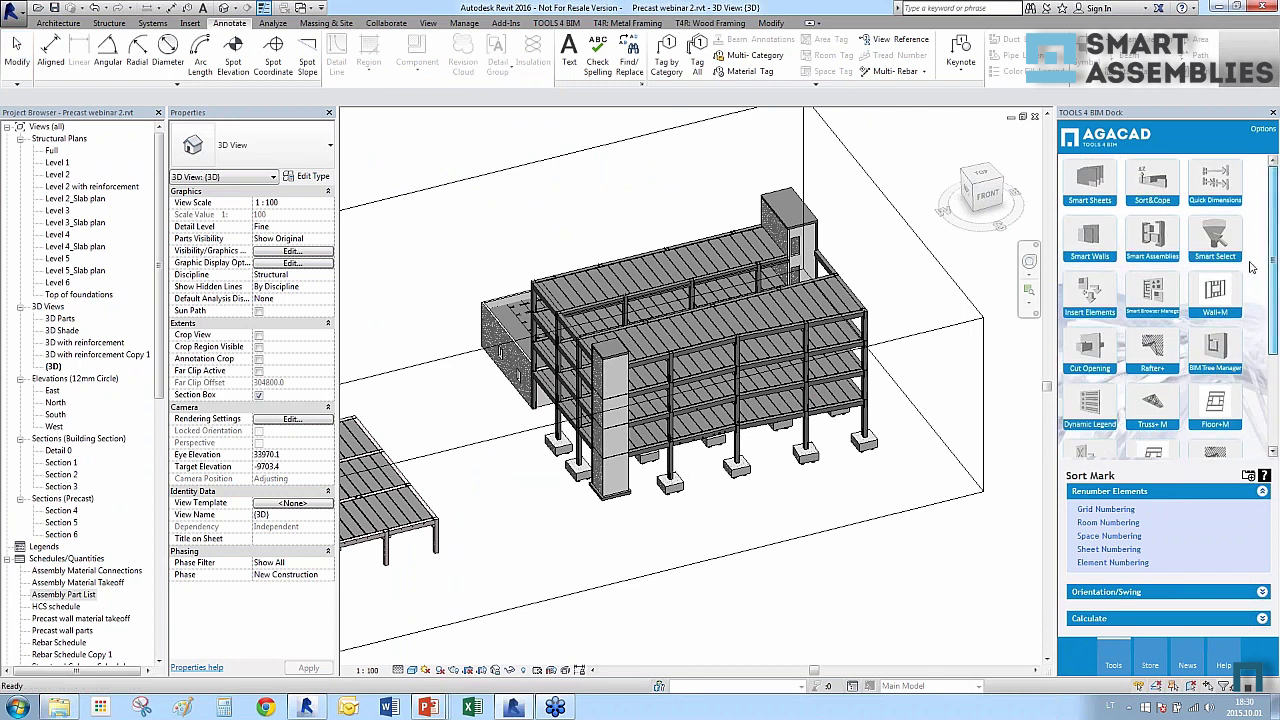
{"action": "left_click", "coordinate": [1152, 240]}
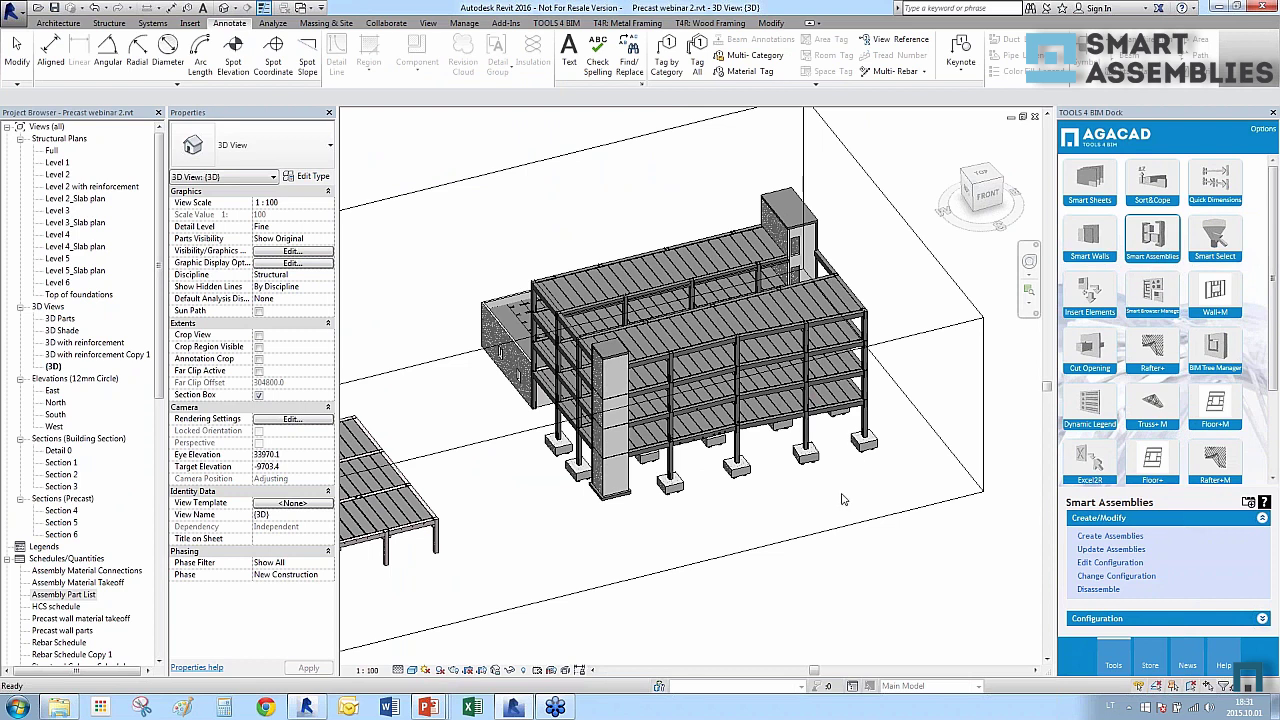
Select the lowest-level 400x400 precast column marked PC-C.1 above its front-row pile cap in the 3D view.
{"action": "scroll", "coordinate": [850, 503], "scroll_direction": "up", "scroll_amount": 3}
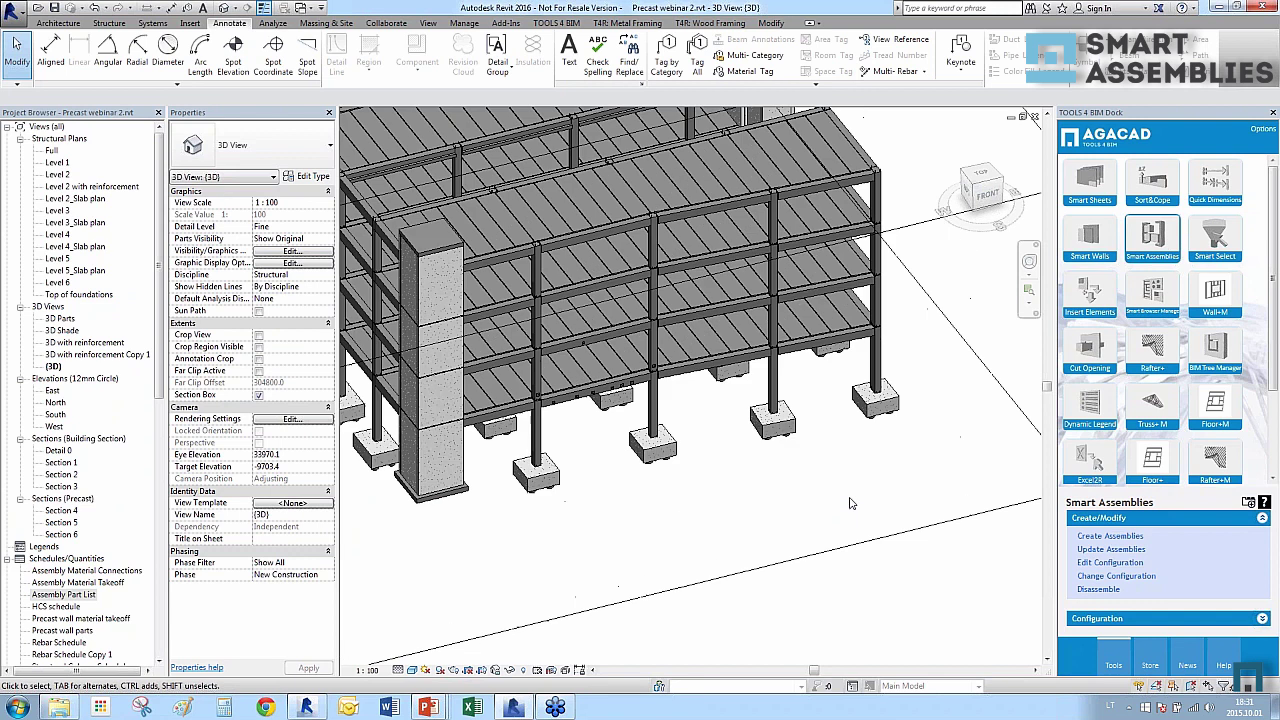
{"action": "scroll", "coordinate": [652, 400], "scroll_direction": "up", "scroll_amount": 3}
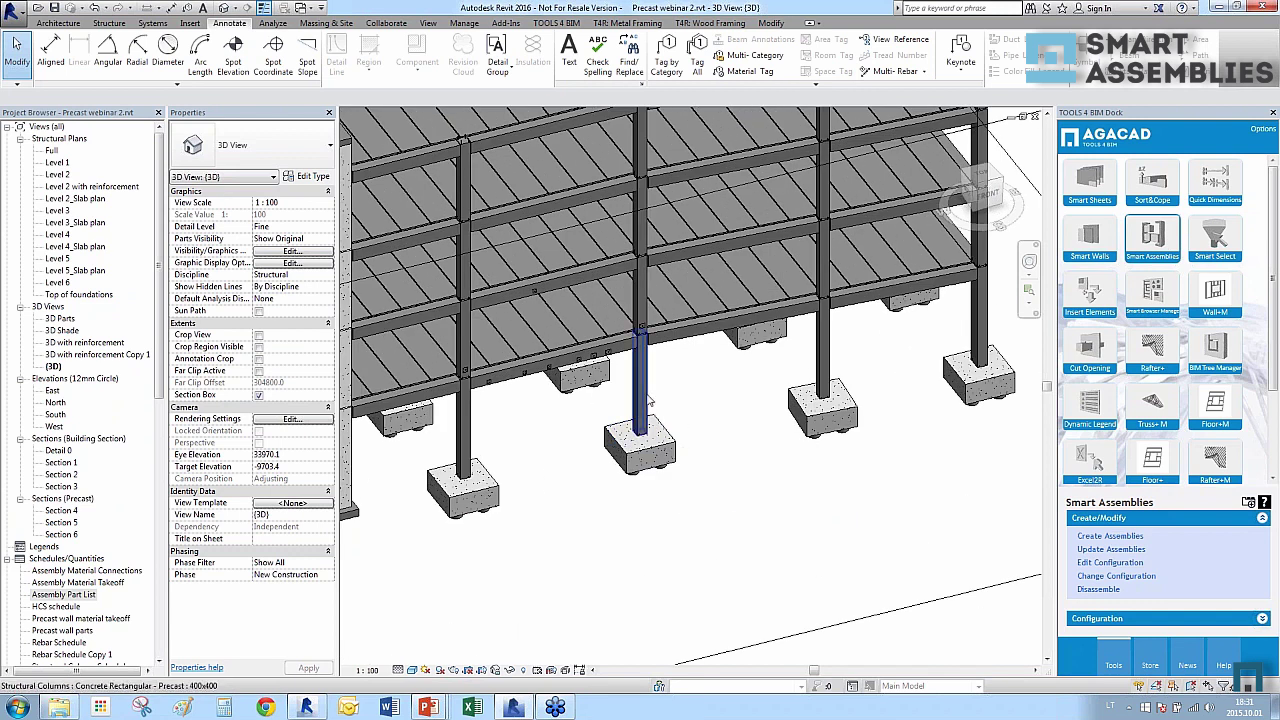
{"action": "left_click", "coordinate": [645, 400]}
{"action": "scroll", "coordinate": [682, 360], "scroll_direction": "up", "scroll_amount": 3}
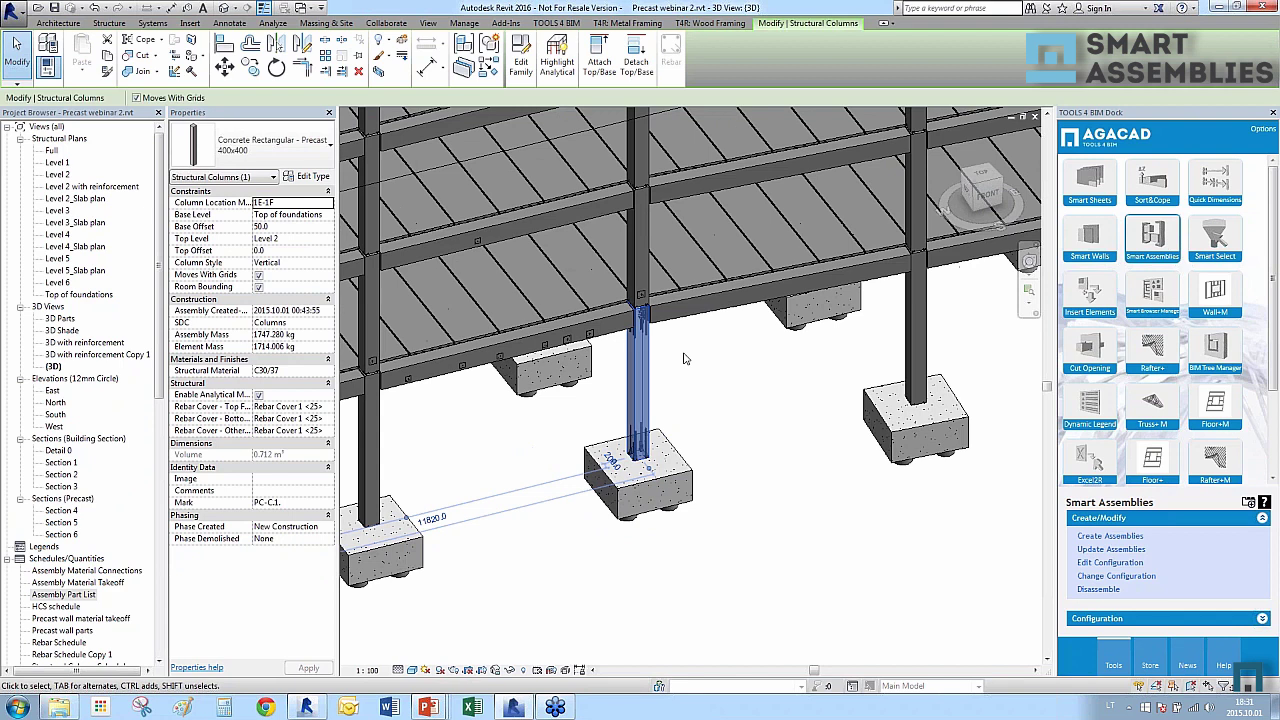
Start creating an assembly for the selected precast column and open its Columns shop drawing configuration for editing.
{"action": "scroll", "coordinate": [680, 365], "scroll_direction": "up", "scroll_amount": 2}
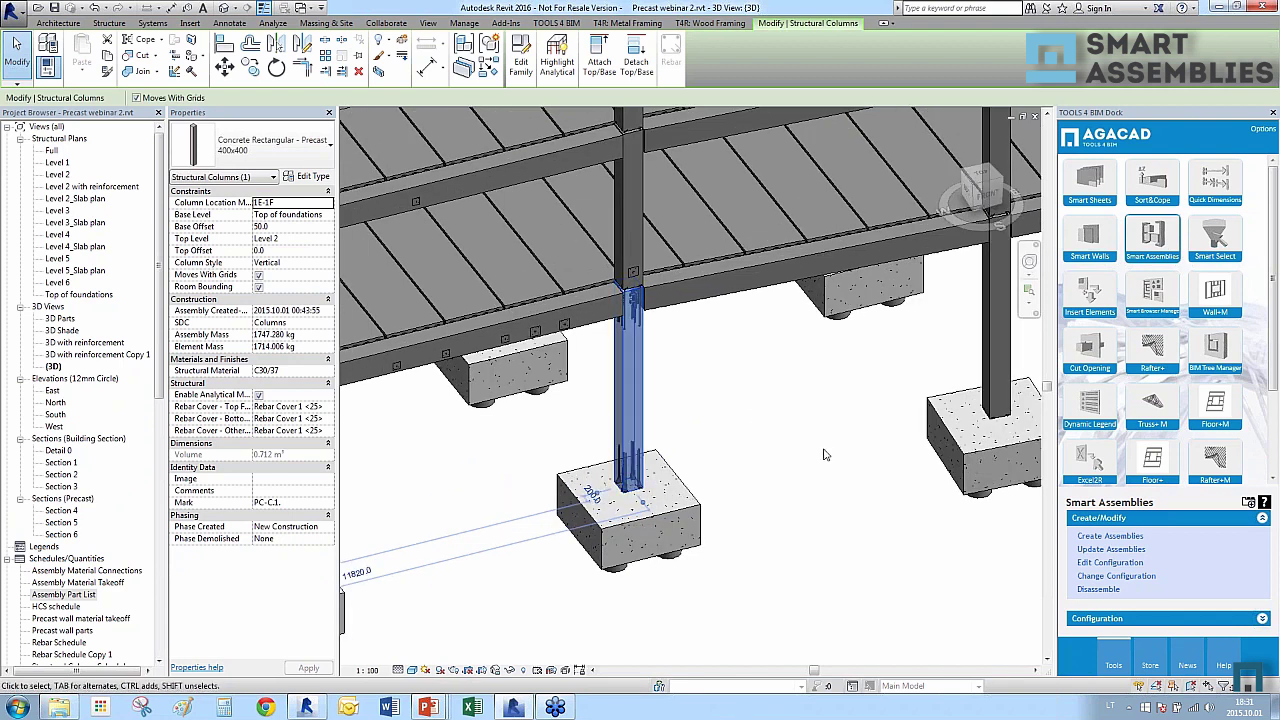
{"action": "scroll", "coordinate": [500, 455], "scroll_direction": "down", "scroll_amount": 1}
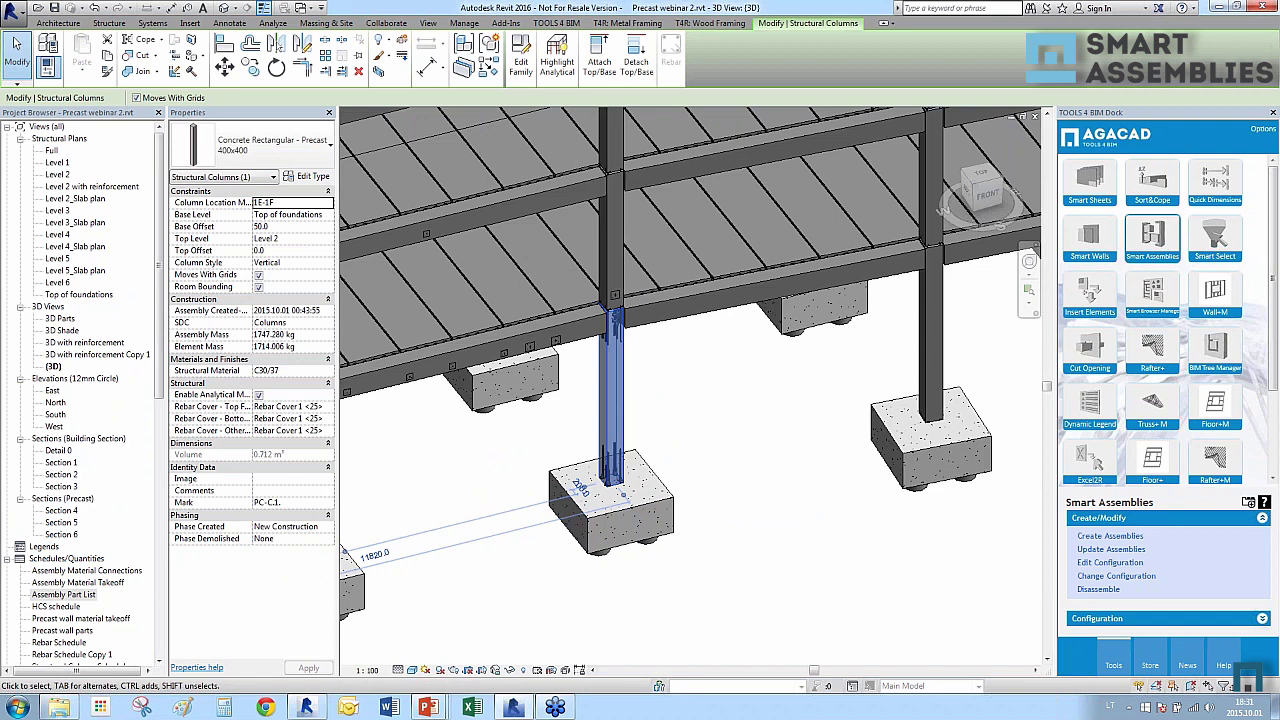
{"action": "left_click", "coordinate": [1109, 538]}
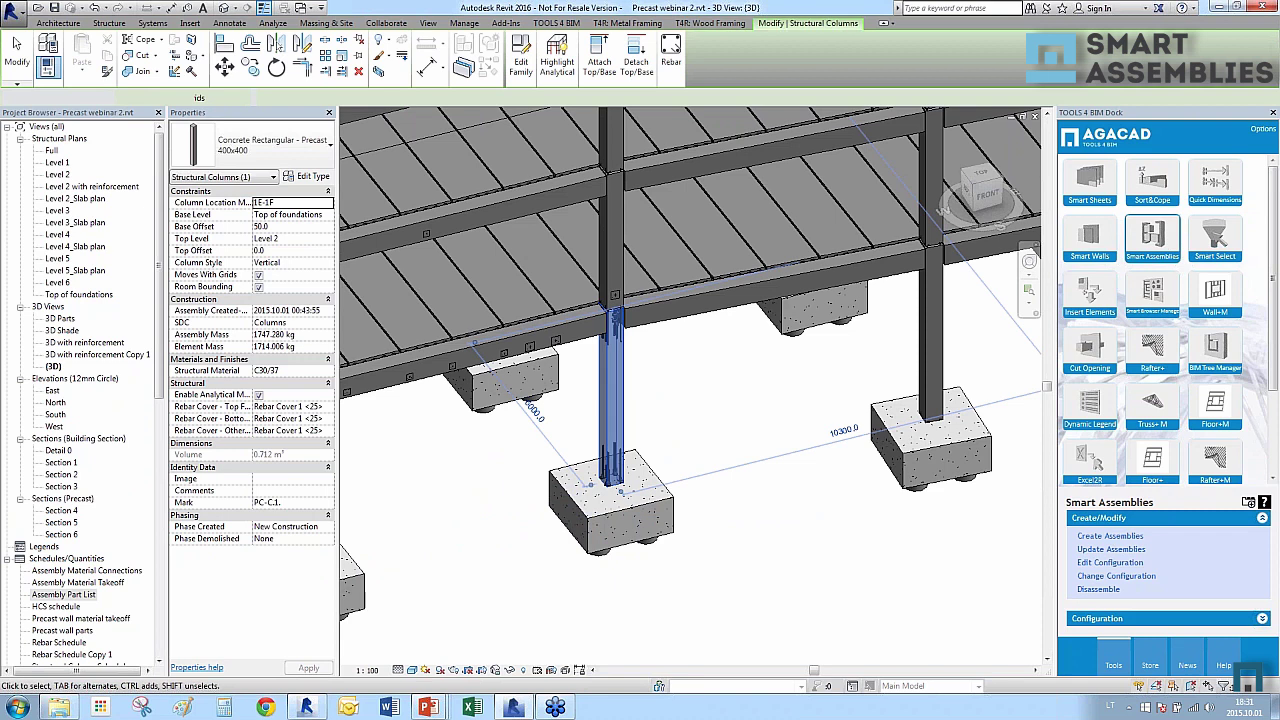
{"action": "left_click_drag", "start_coordinate": [644, 280], "coordinate": [775, 266]}
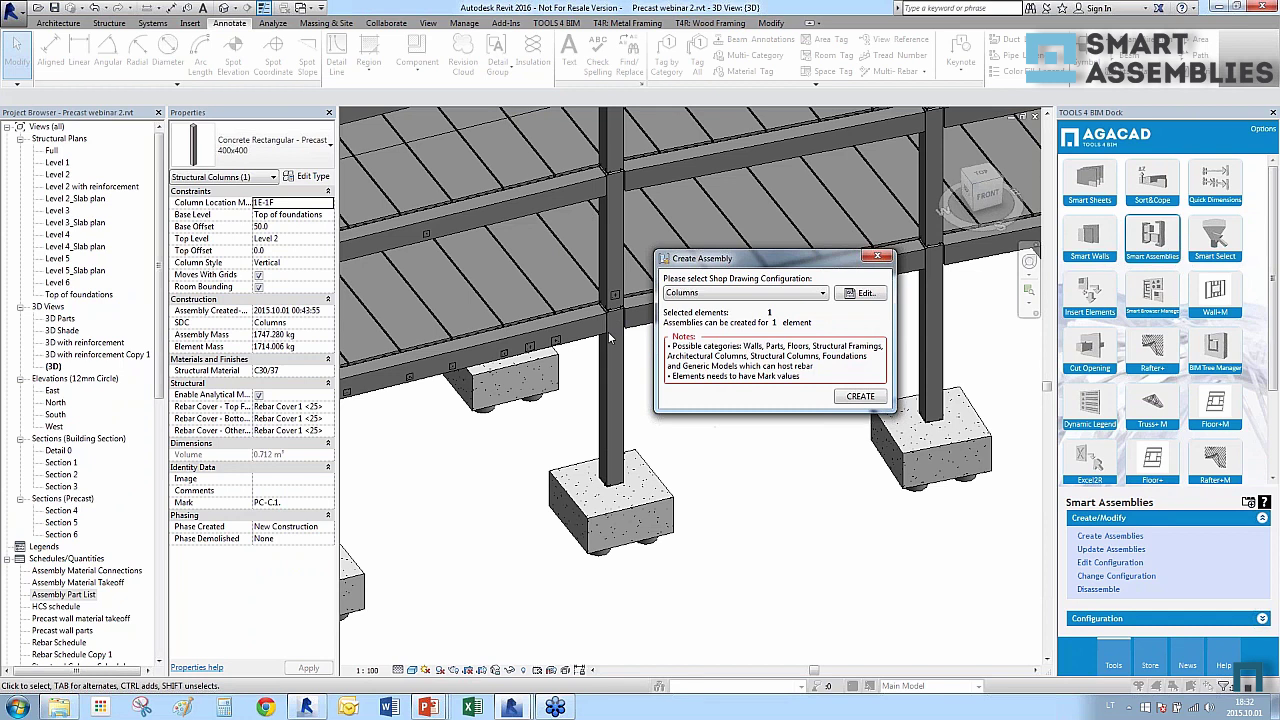
{"action": "left_click", "coordinate": [861, 296]}
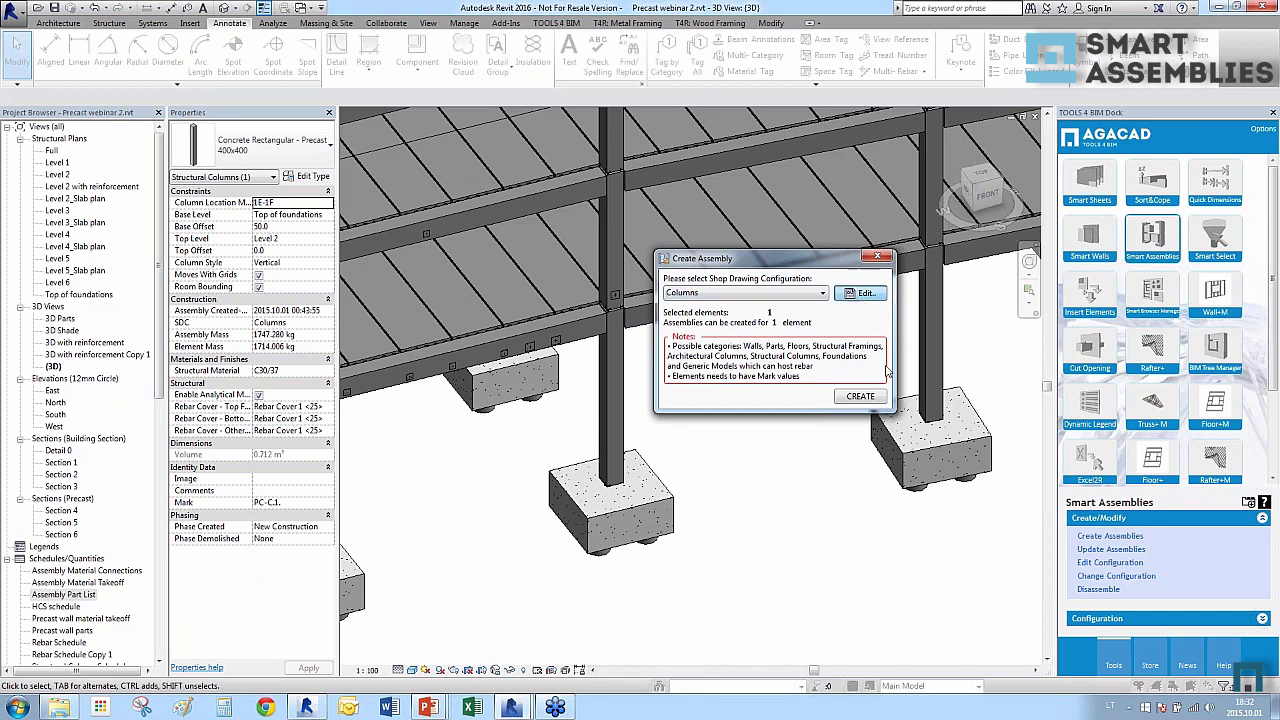
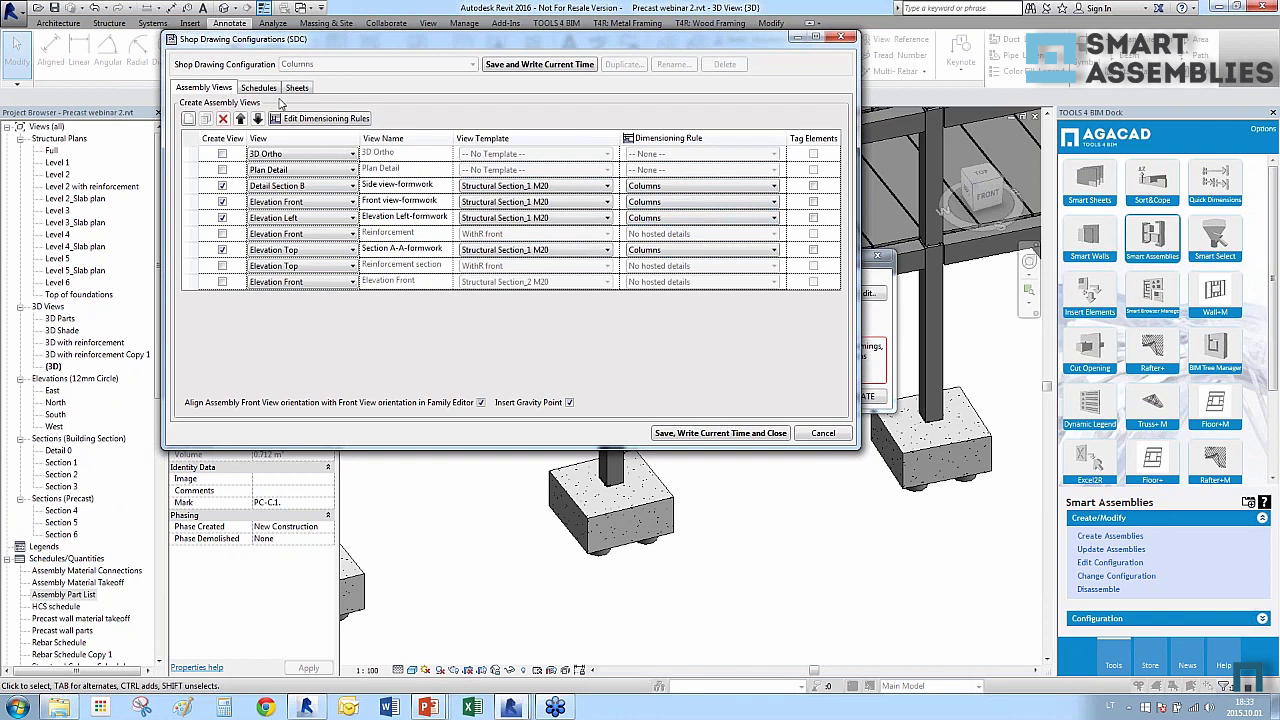
Open the dimensioning rules of the shop drawing configuration and load the Columns rule.
{"action": "left_click", "coordinate": [302, 122]}
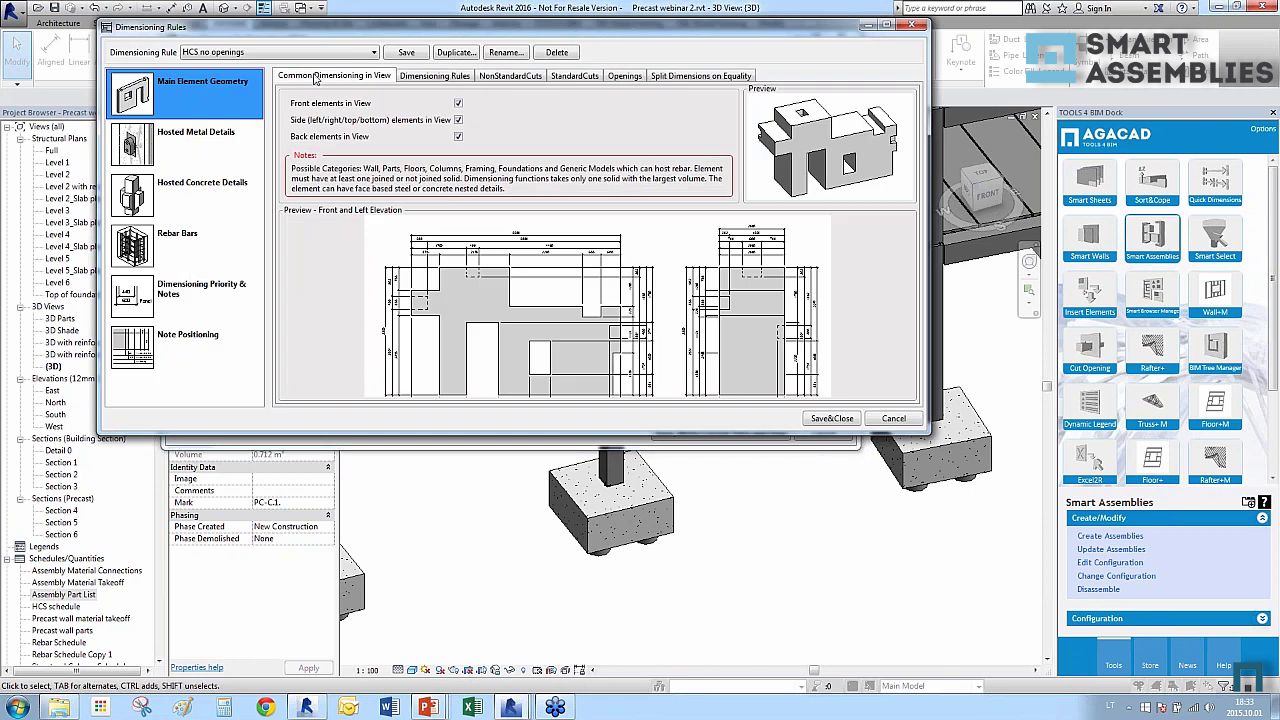
{"action": "left_click", "coordinate": [322, 57]}
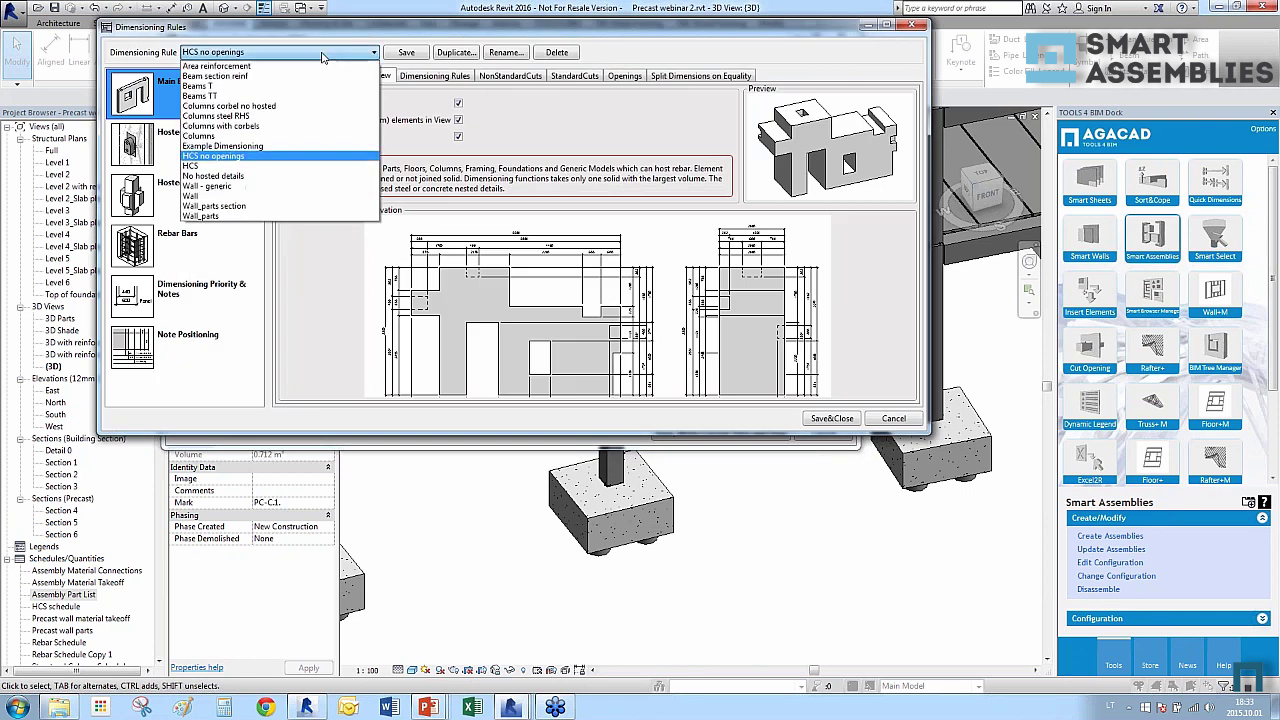
{"action": "left_click", "coordinate": [243, 137]}
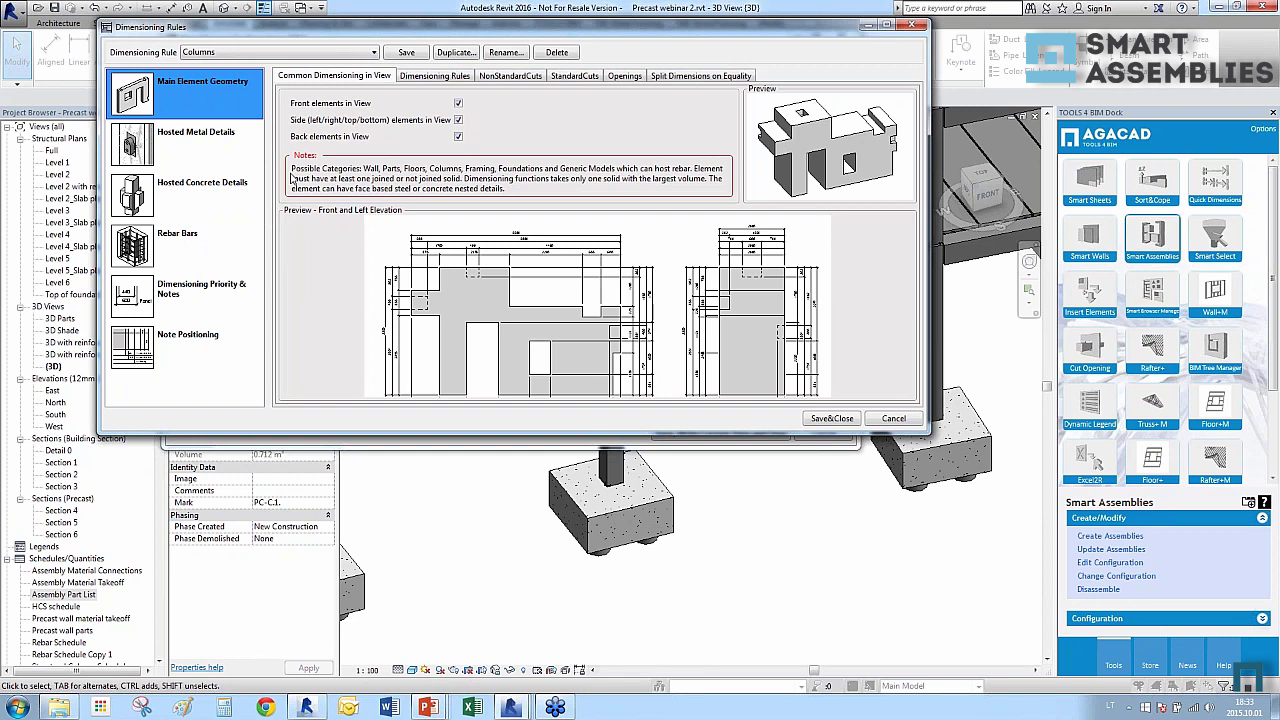
{"action": "left_click", "coordinate": [240, 58]}
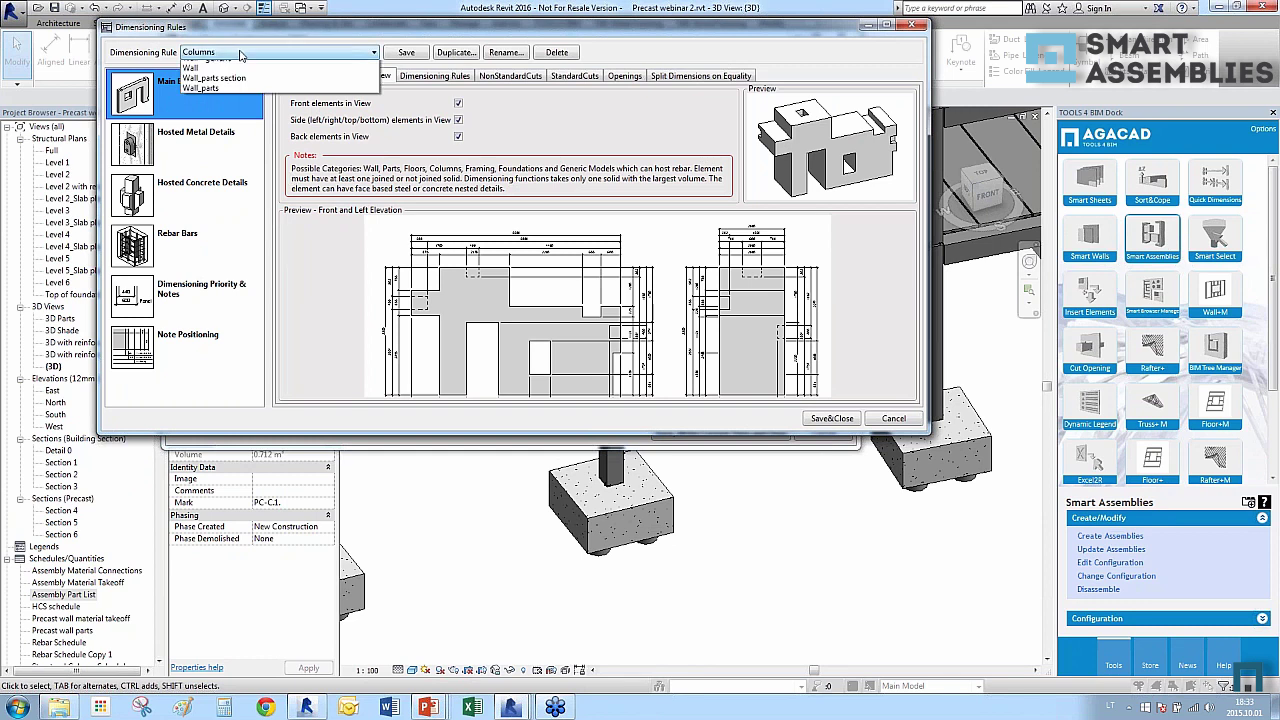
{"action": "left_click", "coordinate": [160, 64]}
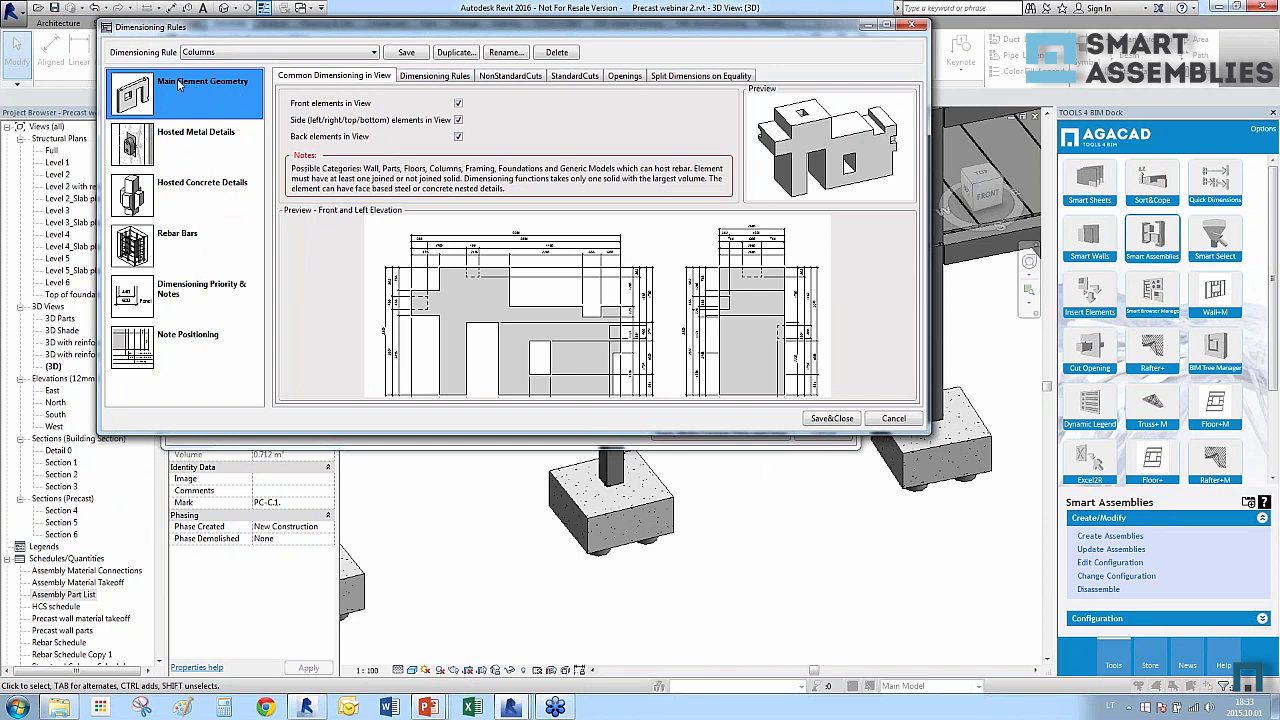
Review the Columns rule's settings for hosted metal and concrete details, rebar bars, dimensioning priority and note positioning, returning to main element geometry.
{"action": "left_click", "coordinate": [198, 149]}
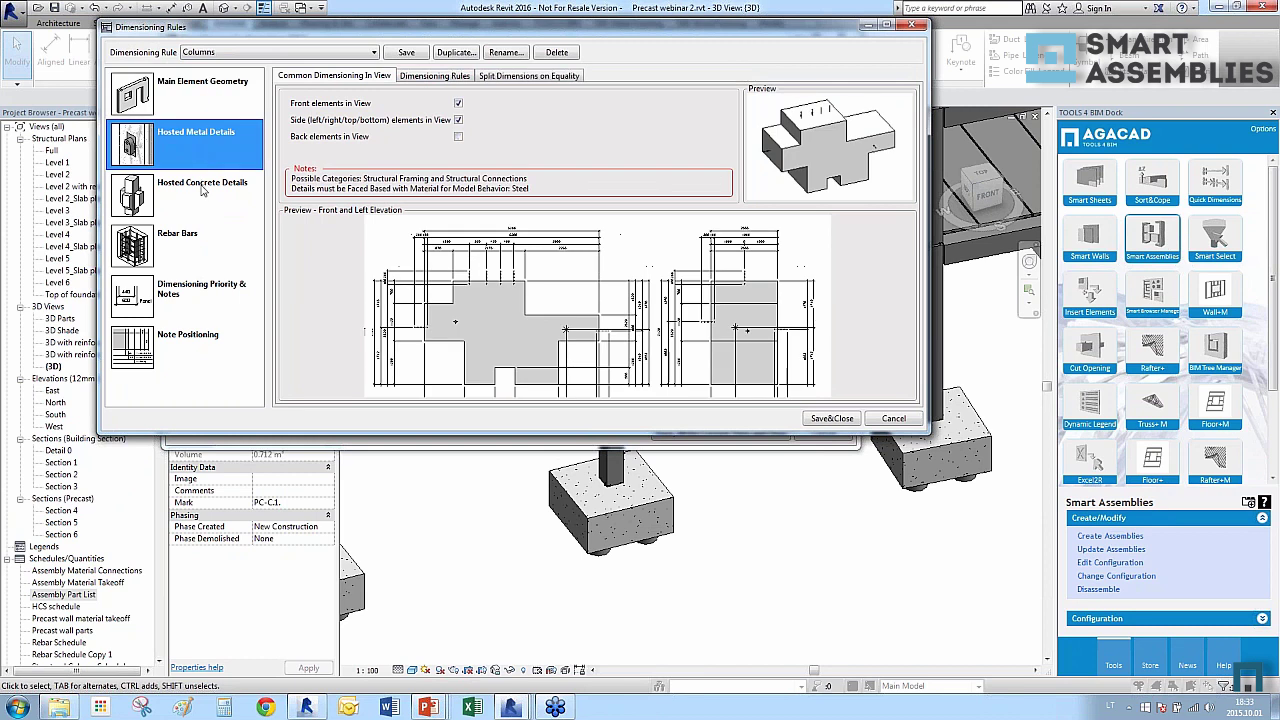
{"action": "left_click", "coordinate": [205, 188]}
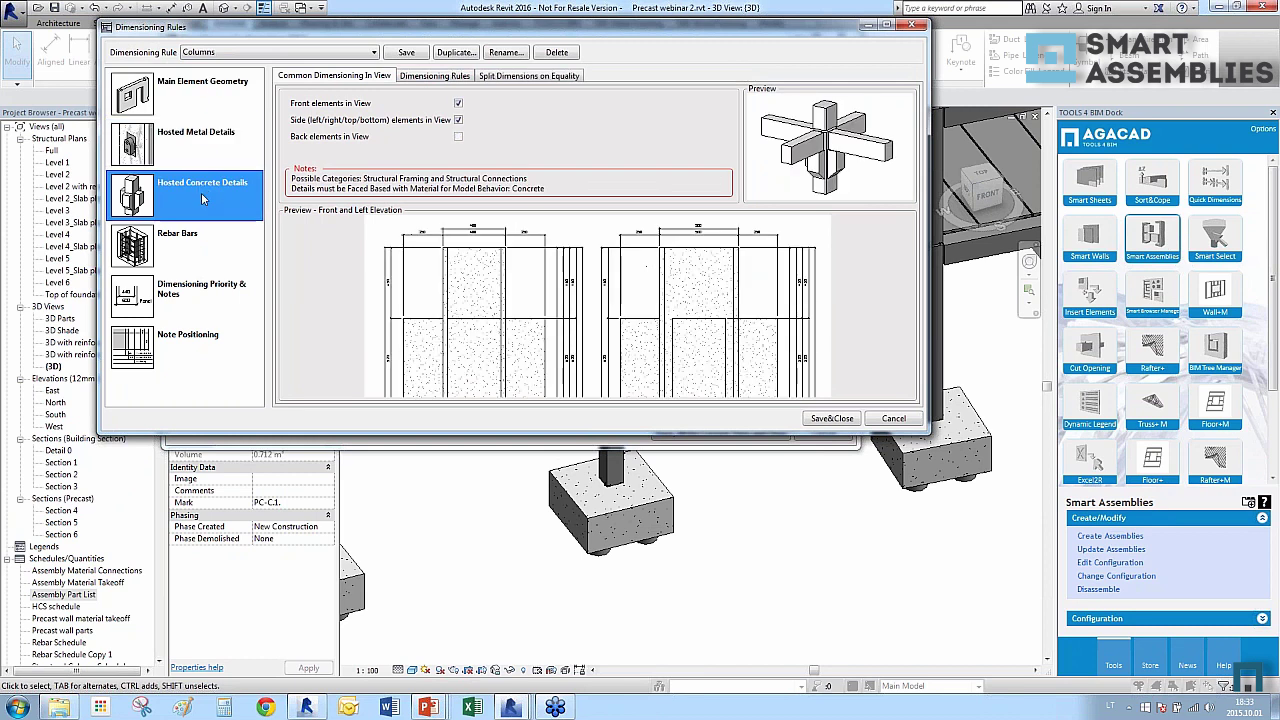
{"action": "left_click", "coordinate": [208, 248]}
{"action": "left_click", "coordinate": [182, 276]}
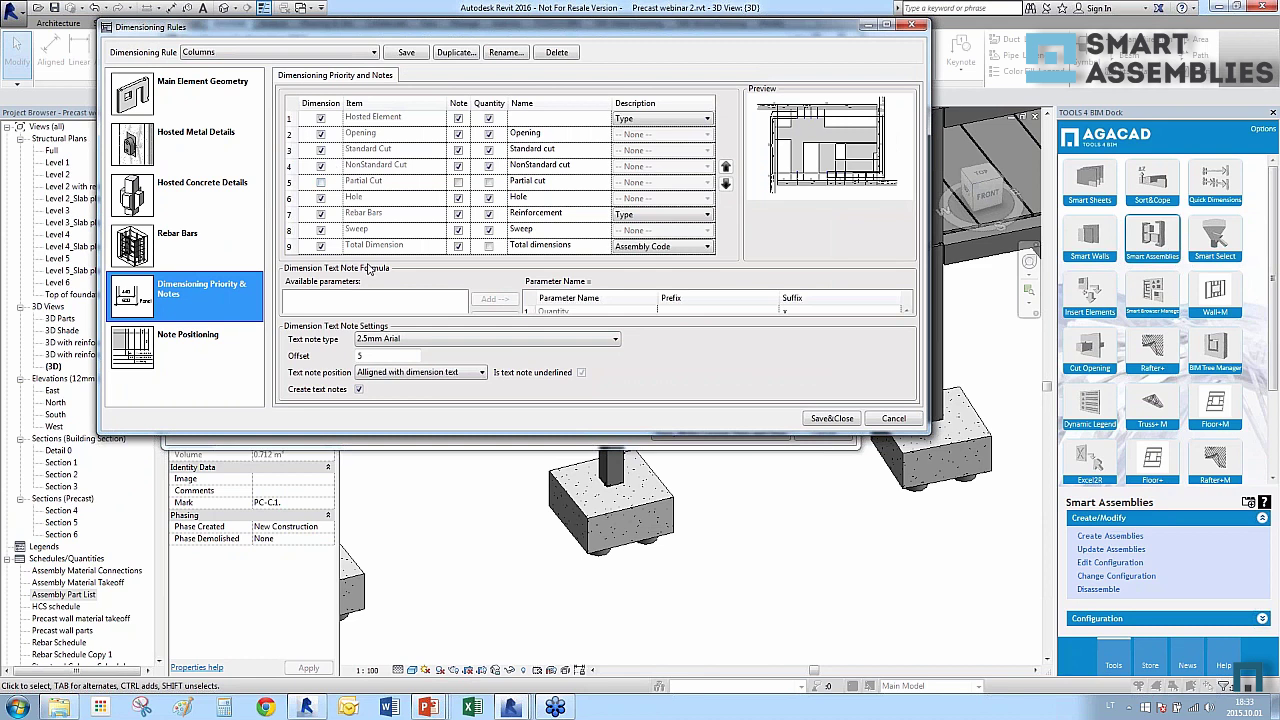
{"action": "left_click", "coordinate": [218, 343]}
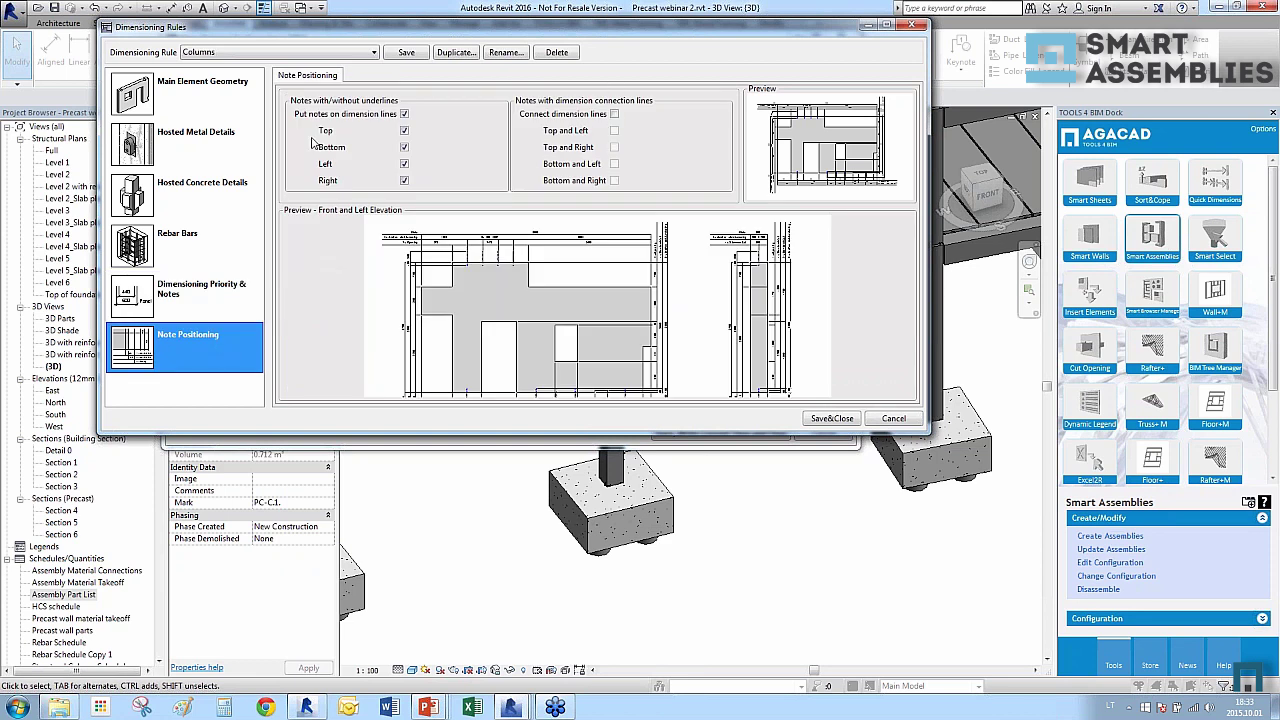
{"action": "left_click", "coordinate": [212, 93]}
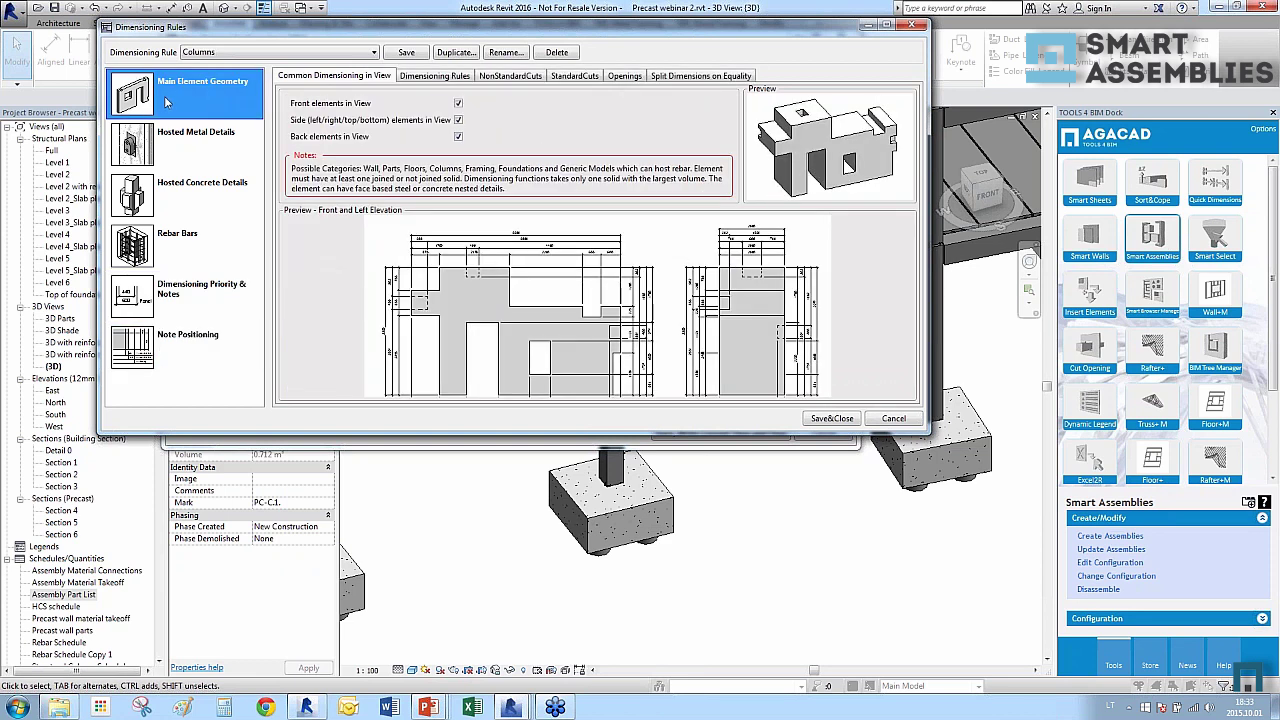
Try Top-Left and Bottom-Right dimensioning for the main element's non-standard cuts, restore Nearest Side, and toggle joining of their dimension lines off and on.
{"action": "left_click", "coordinate": [447, 82]}
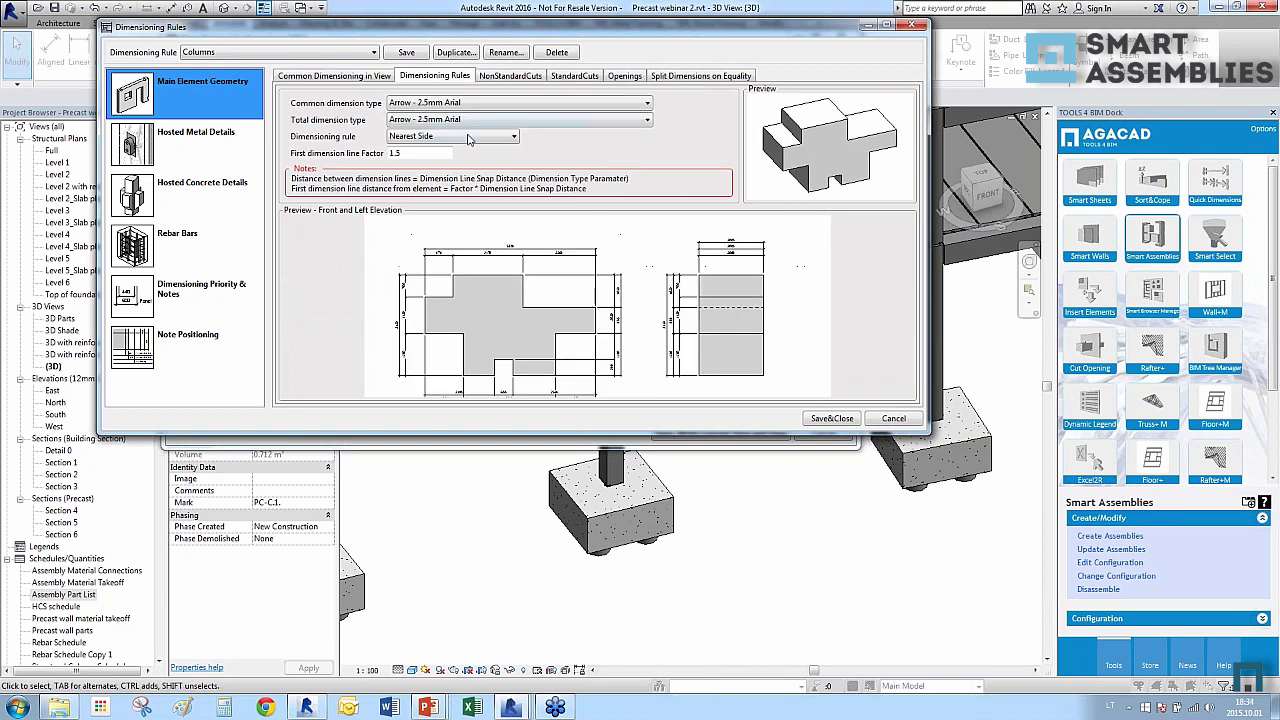
{"action": "left_click", "coordinate": [501, 76]}
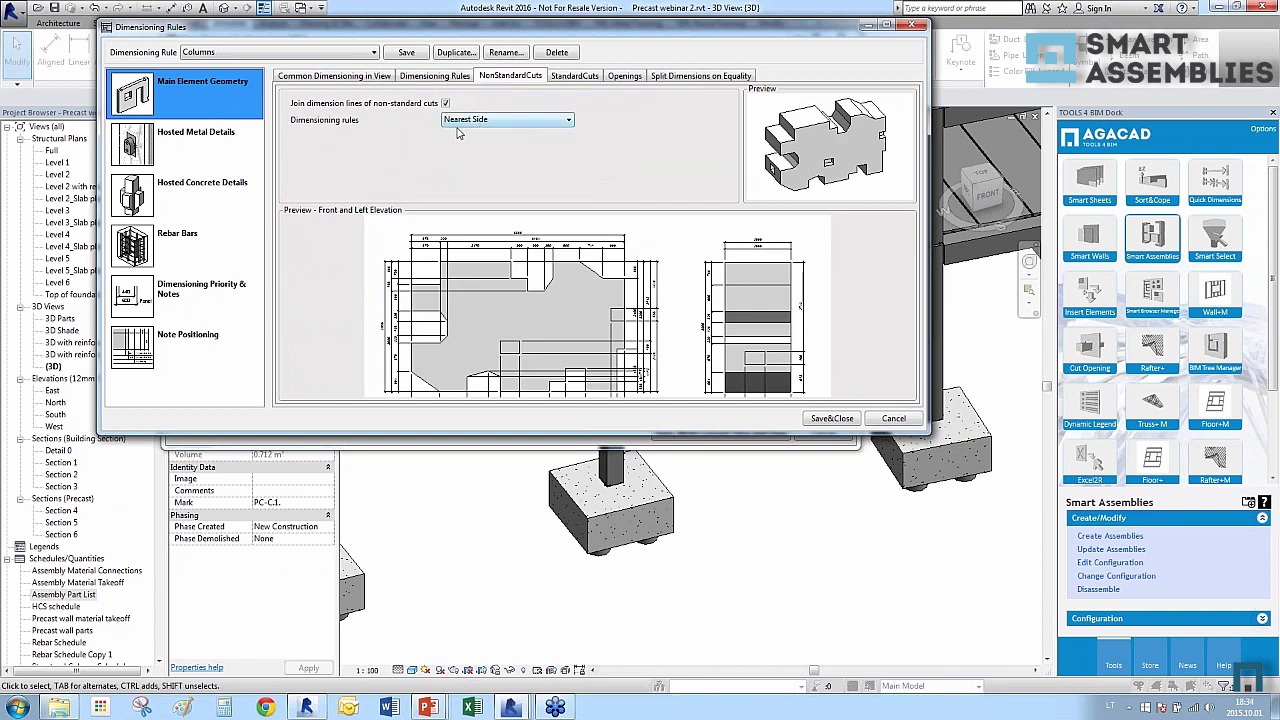
{"action": "left_click", "coordinate": [488, 121]}
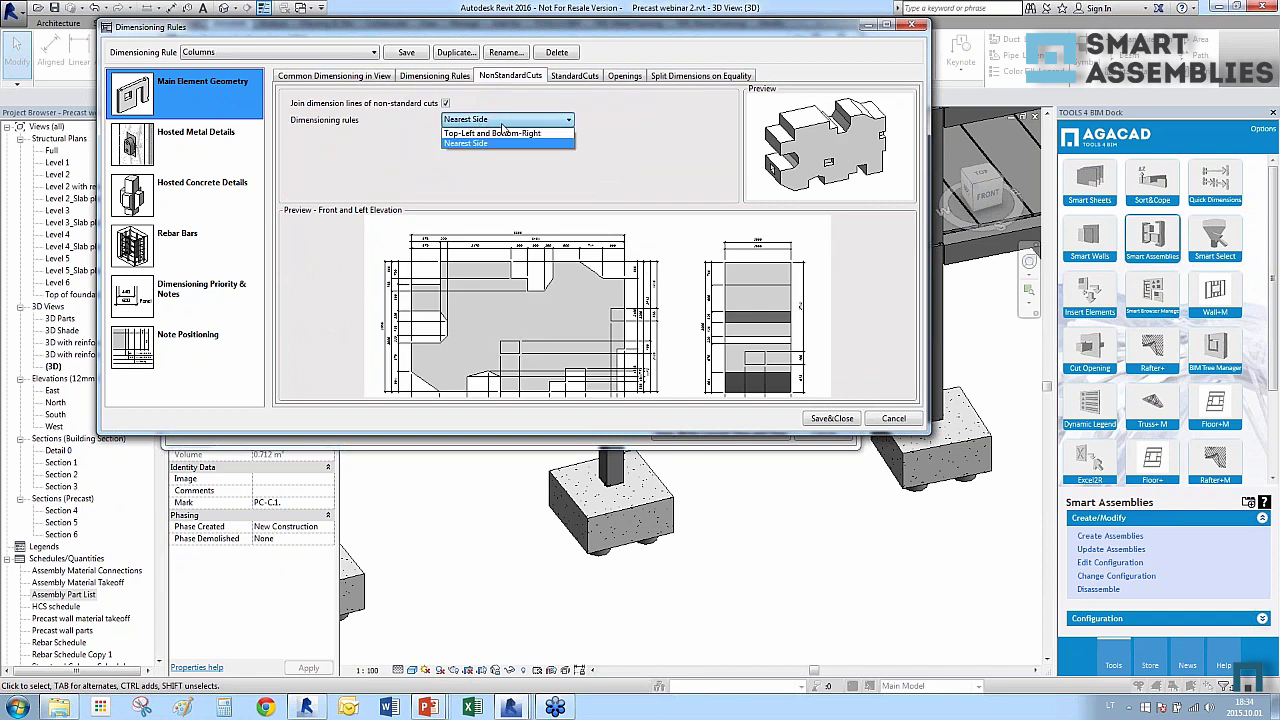
{"action": "left_click", "coordinate": [511, 134]}
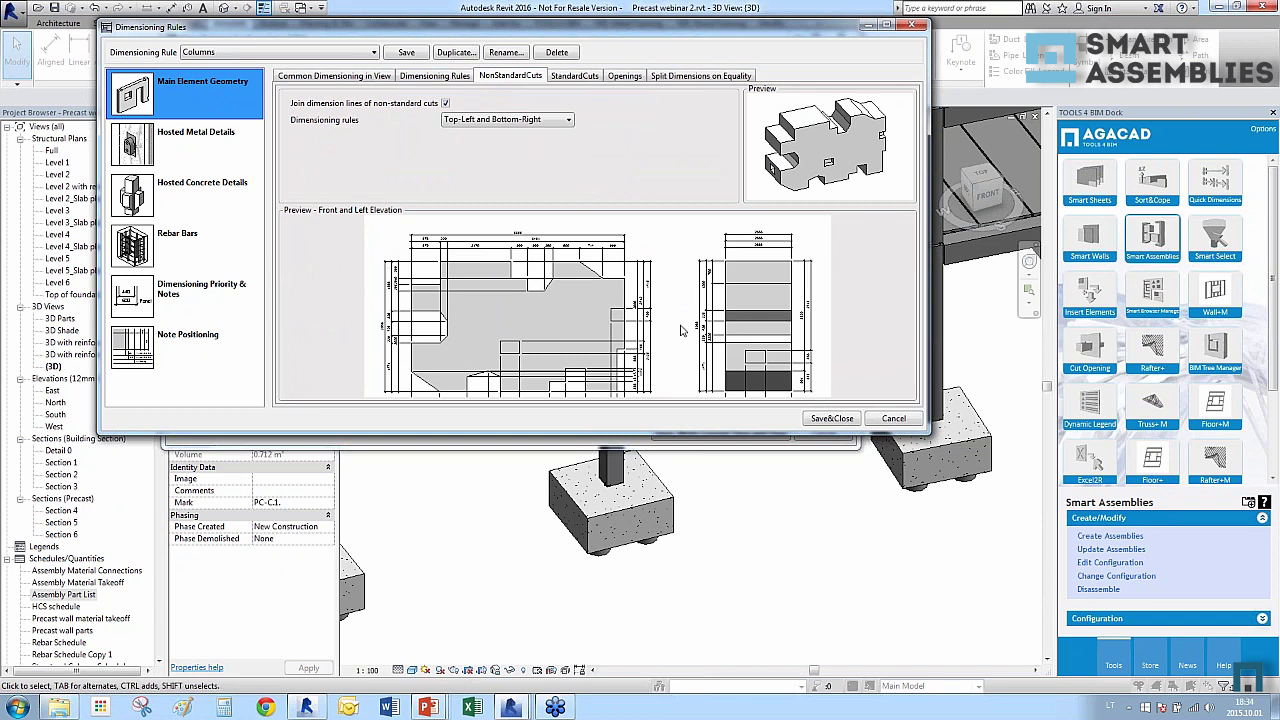
{"action": "left_click", "coordinate": [545, 121]}
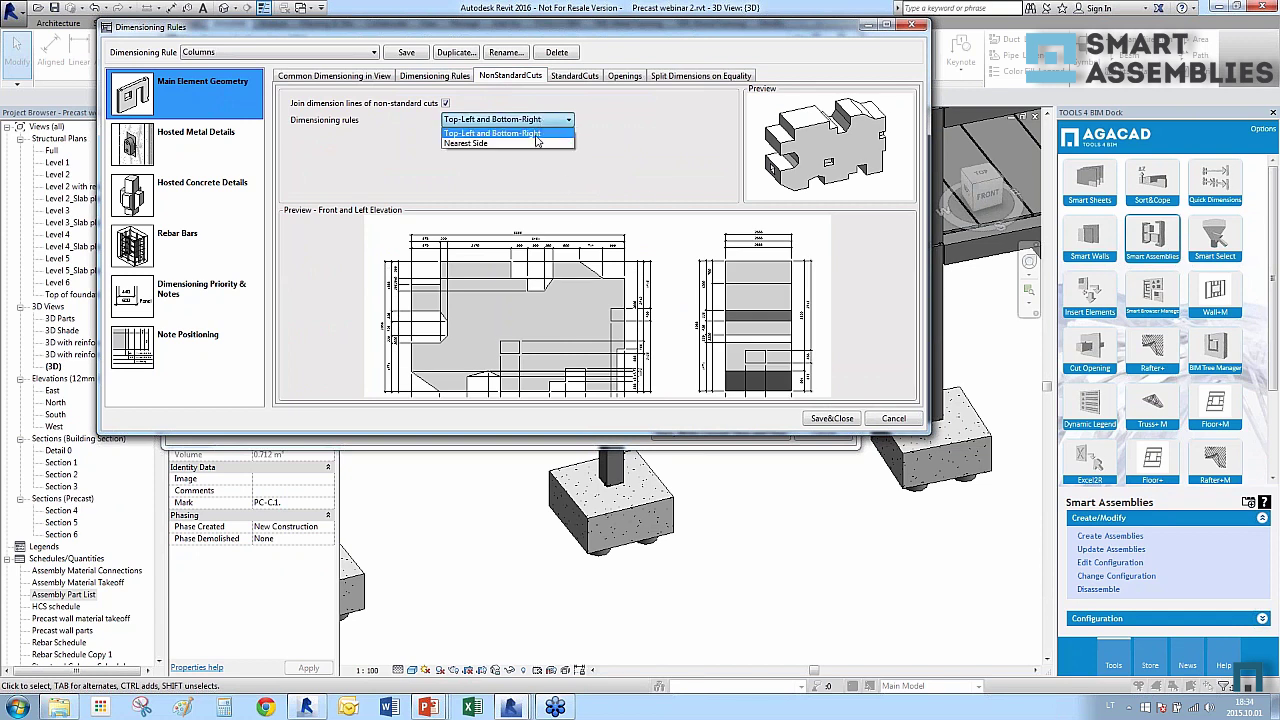
{"action": "left_click", "coordinate": [511, 147]}
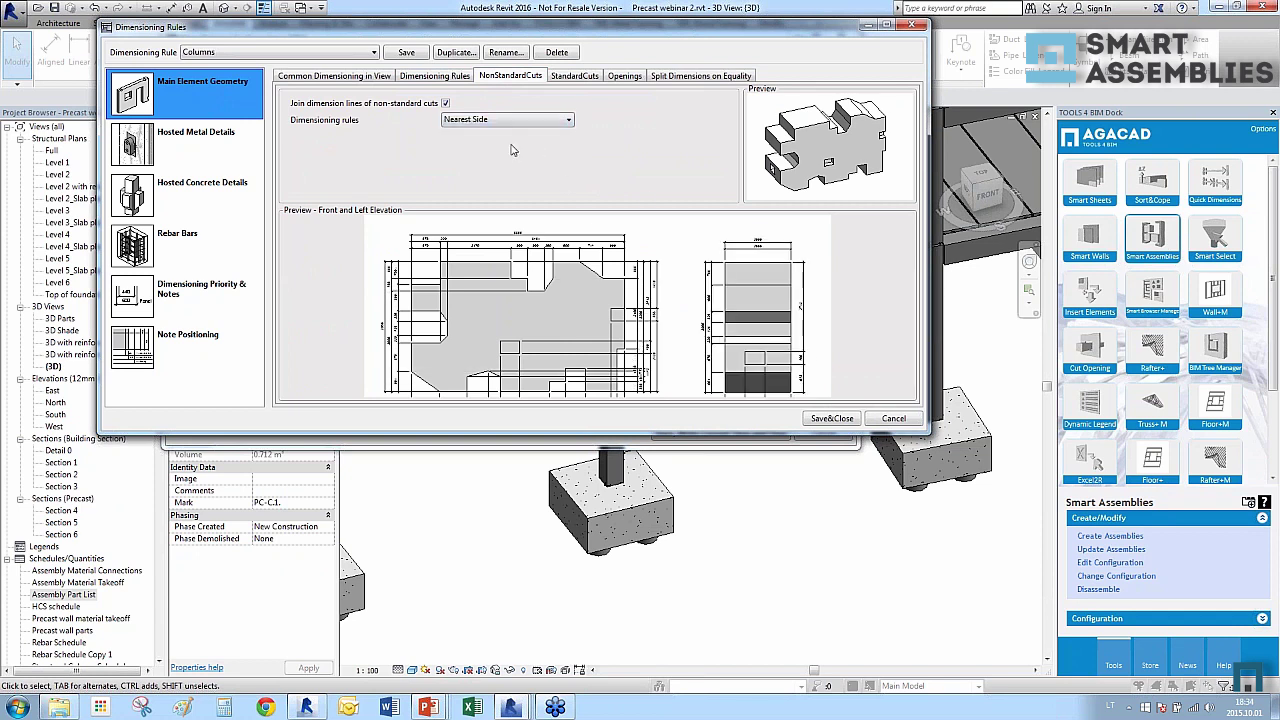
{"action": "left_click", "coordinate": [445, 104]}
{"action": "left_click", "coordinate": [445, 104]}
Review the main element's standard cut and opening settings, and compare previews with splitting dimensions on equal segments off and on.
{"action": "left_click", "coordinate": [566, 79]}
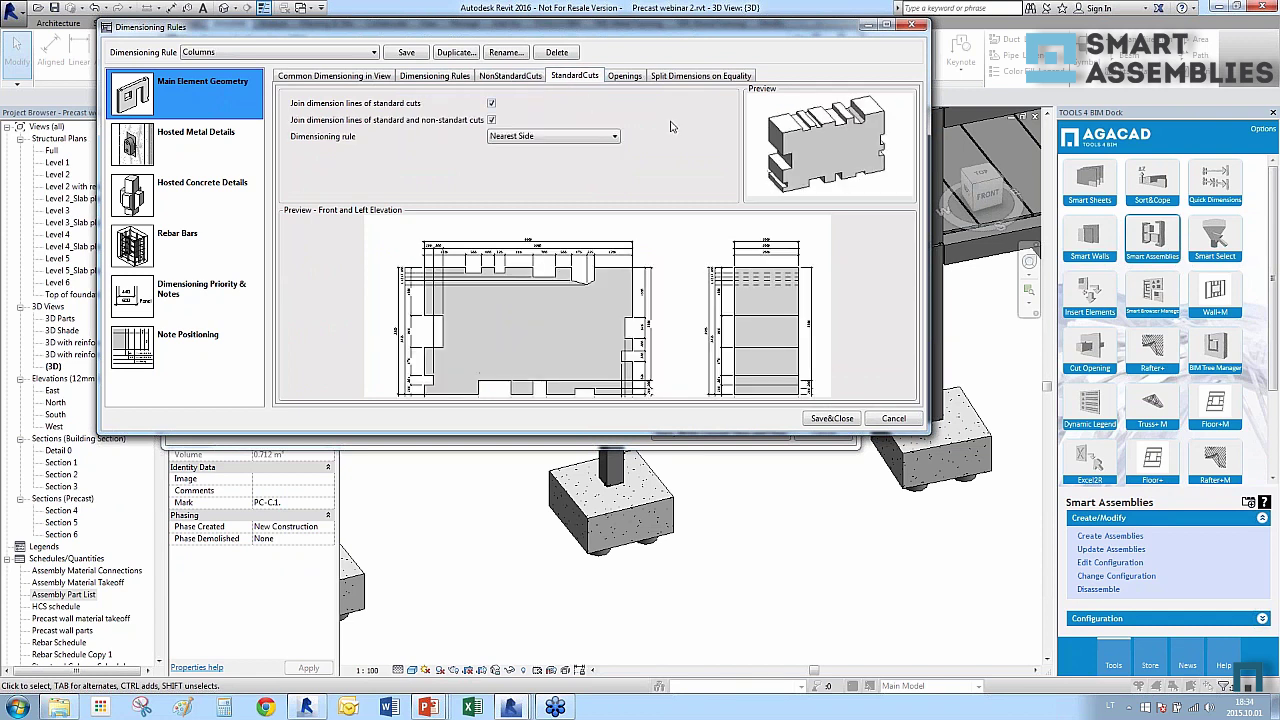
{"action": "left_click", "coordinate": [630, 78]}
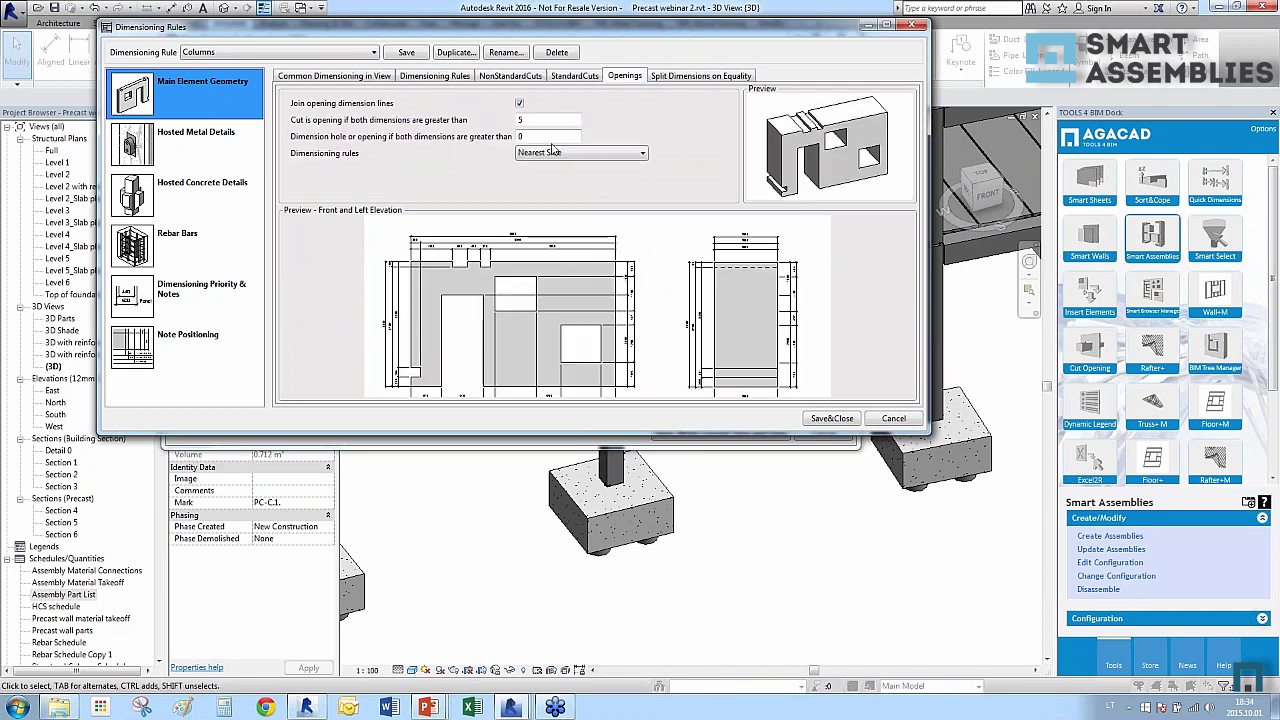
{"action": "double_click", "coordinate": [535, 137]}
{"action": "left_click", "coordinate": [682, 79]}
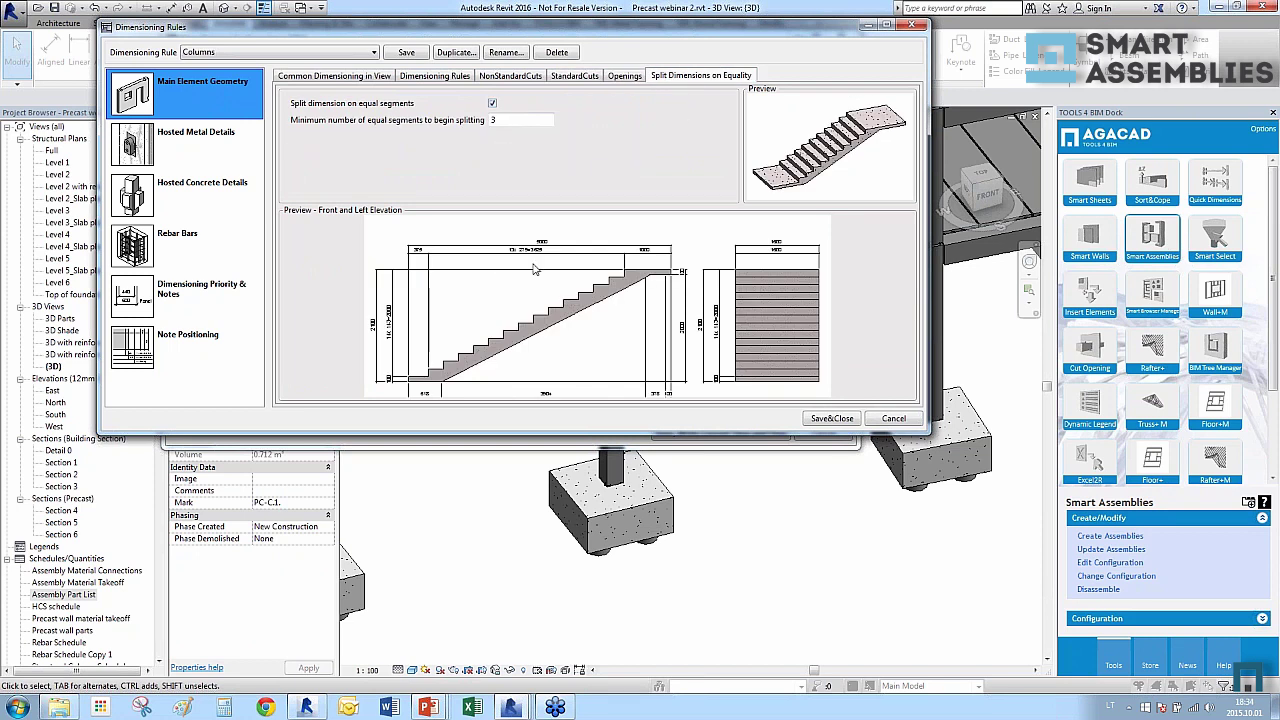
{"action": "left_click", "coordinate": [492, 103]}
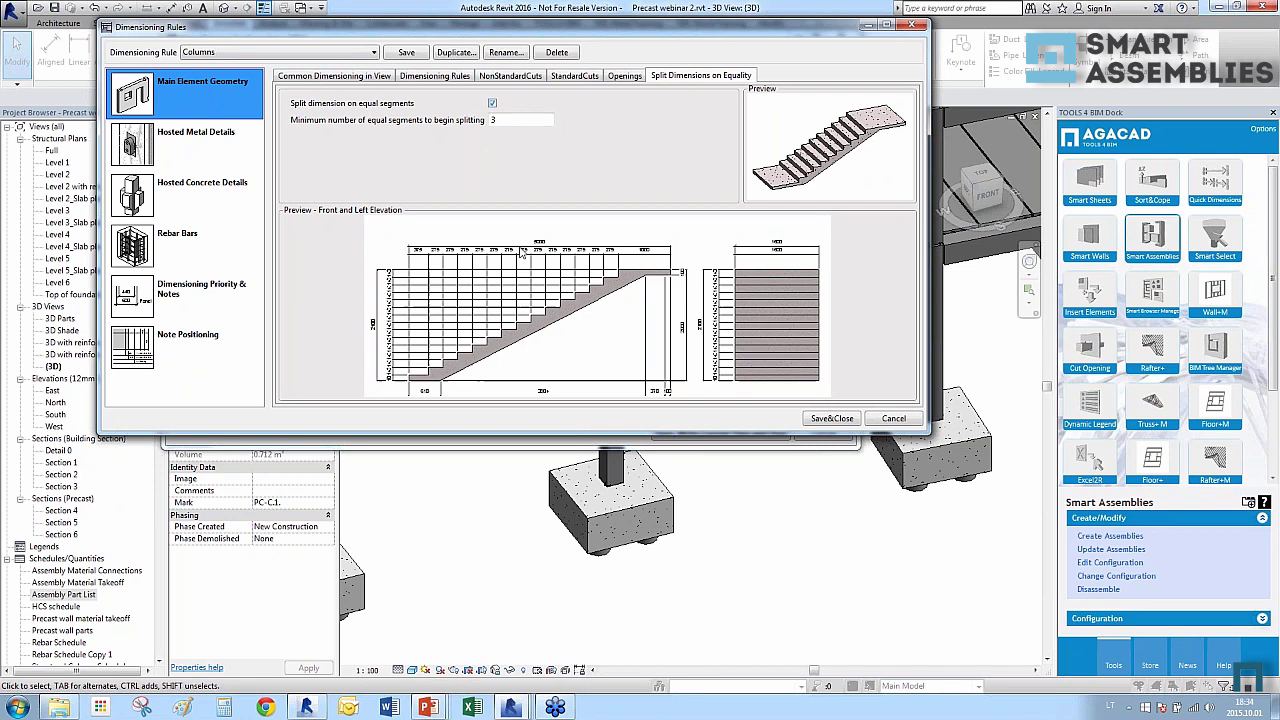
{"action": "left_click", "coordinate": [490, 106]}
{"action": "left_click", "coordinate": [491, 104]}
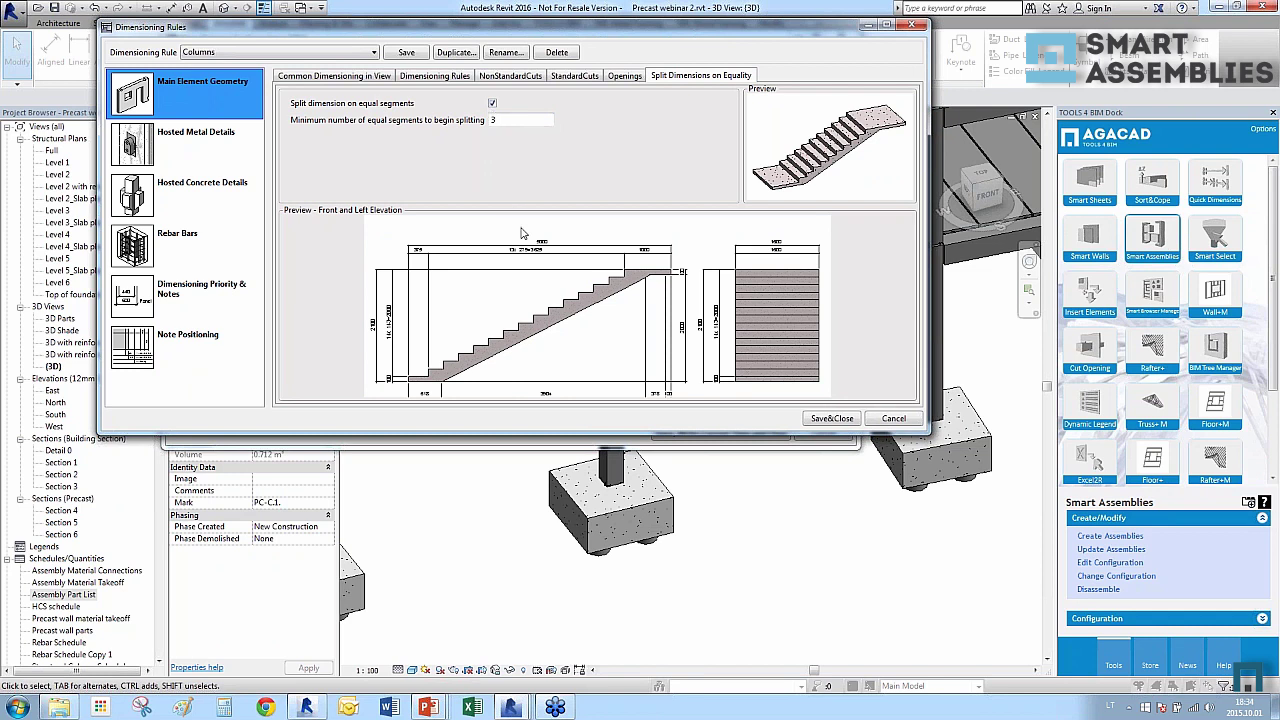
Examine the hosted metal details' dimensioning rules, comparing previews with Lines in Geometry is Priority off and on.
{"action": "left_click", "coordinate": [205, 133]}
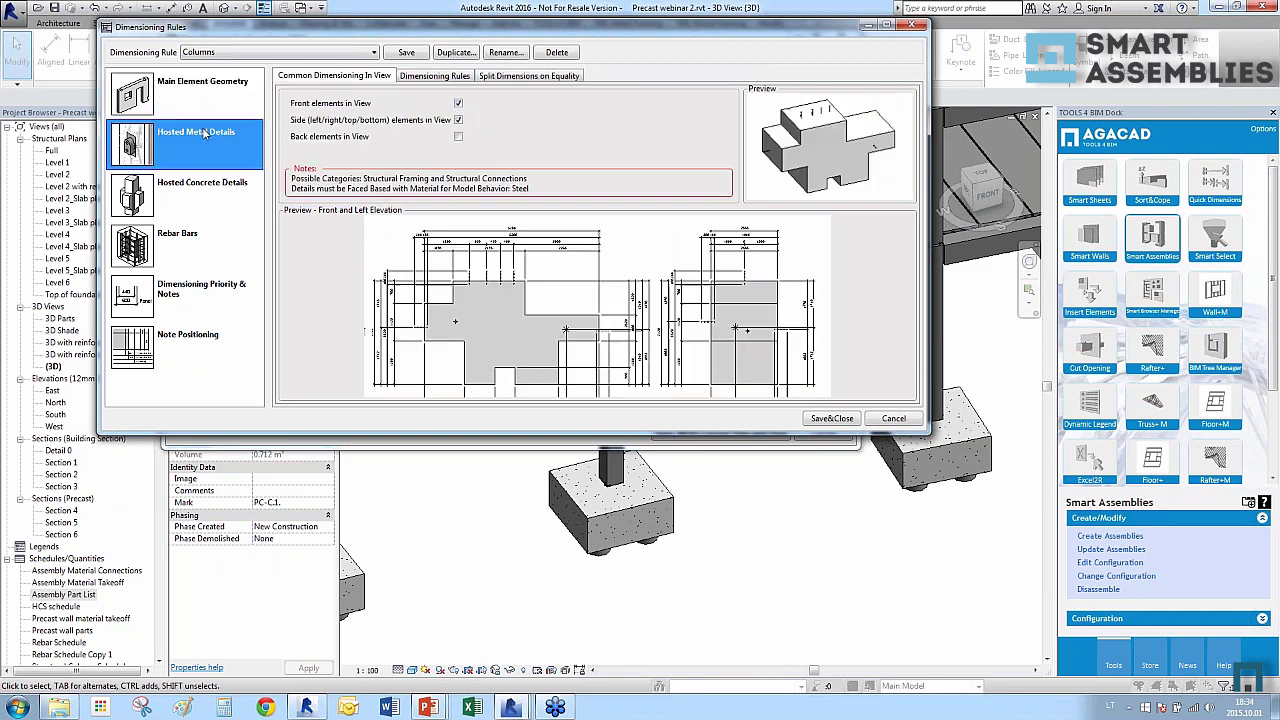
{"action": "left_click", "coordinate": [455, 78]}
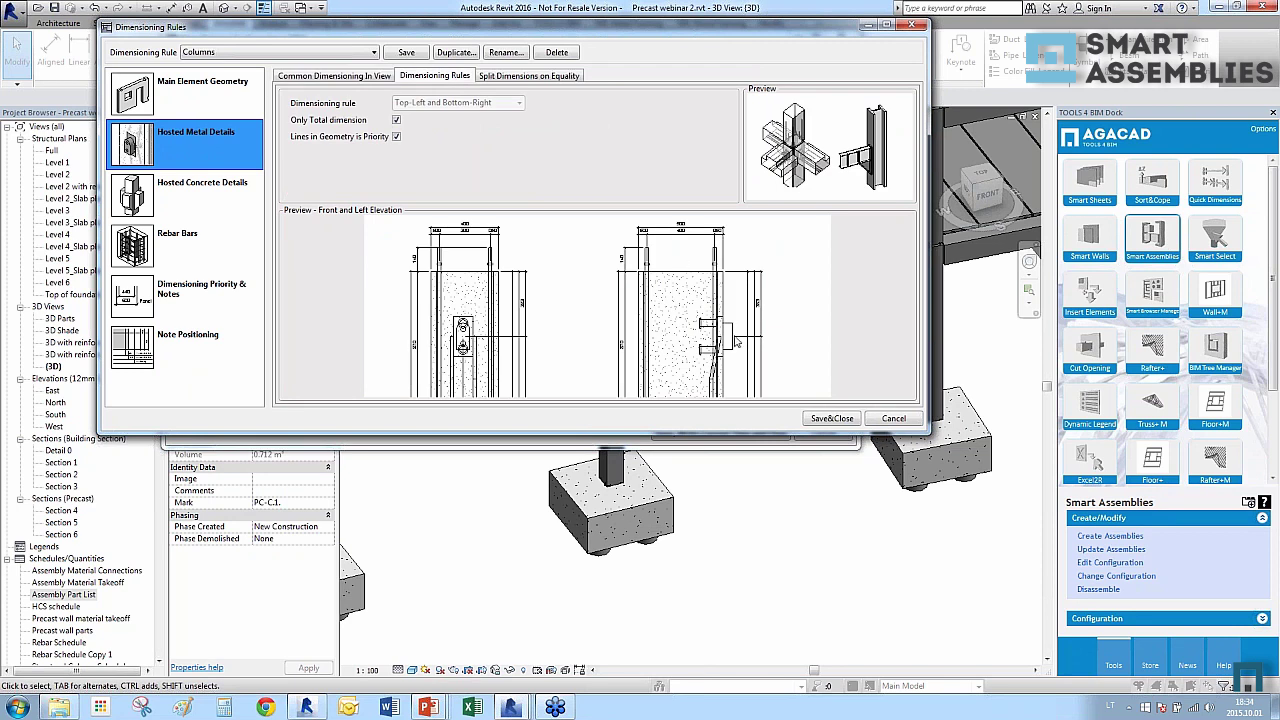
{"action": "left_click", "coordinate": [396, 136]}
{"action": "left_click", "coordinate": [396, 137]}
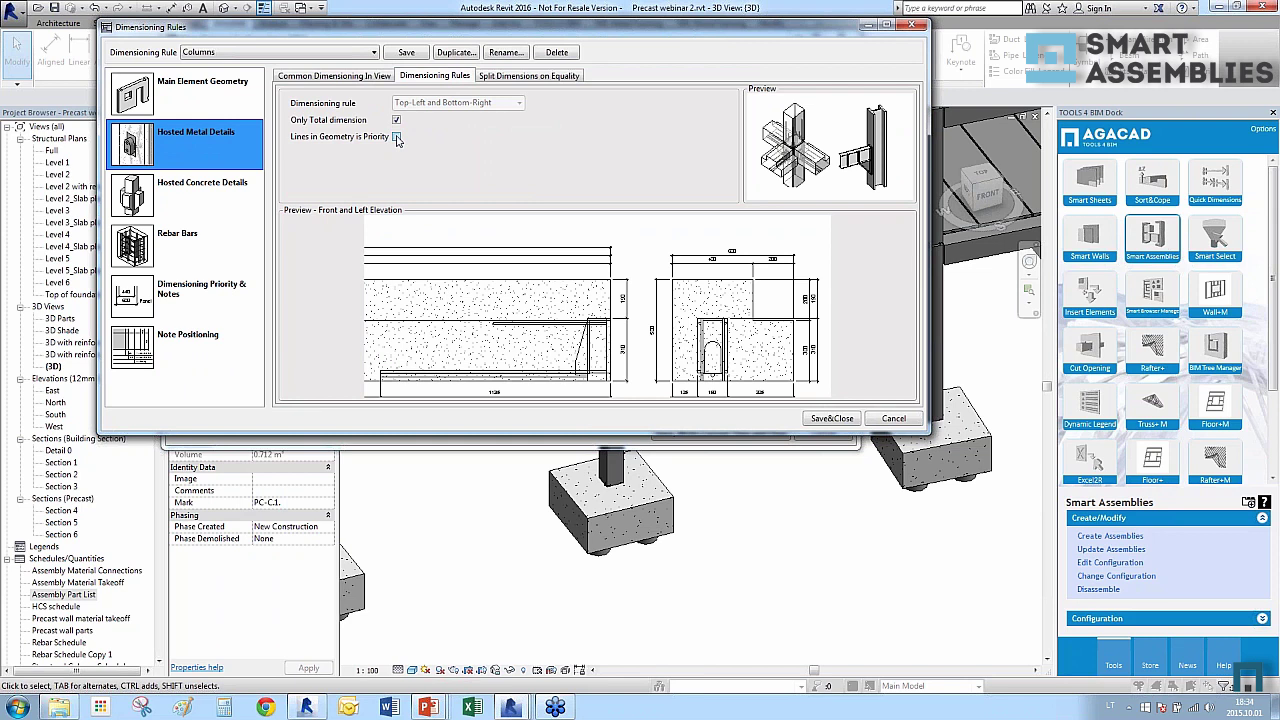
{"action": "left_click", "coordinate": [396, 137]}
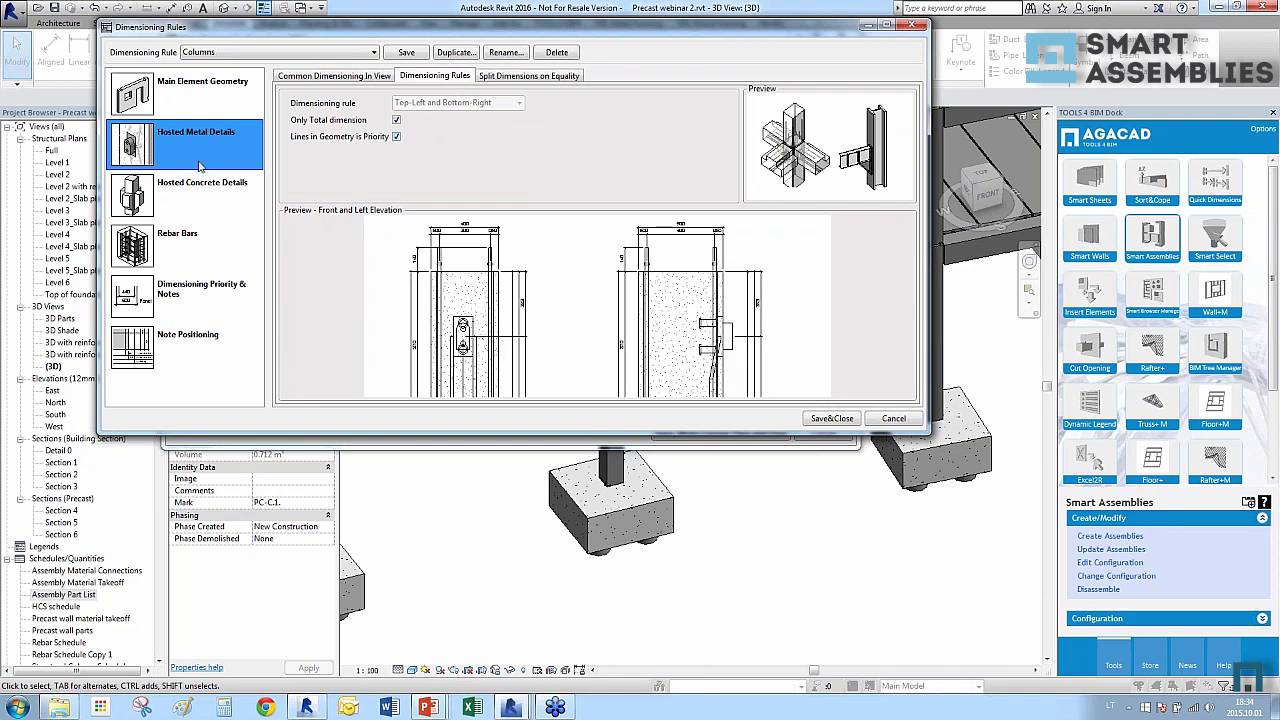
Review the hosted concrete details, the rebar dimensioning rules, parallel bar sets and single bars, and the priority and note positioning settings.
{"action": "left_click", "coordinate": [208, 202]}
{"action": "left_click", "coordinate": [219, 246]}
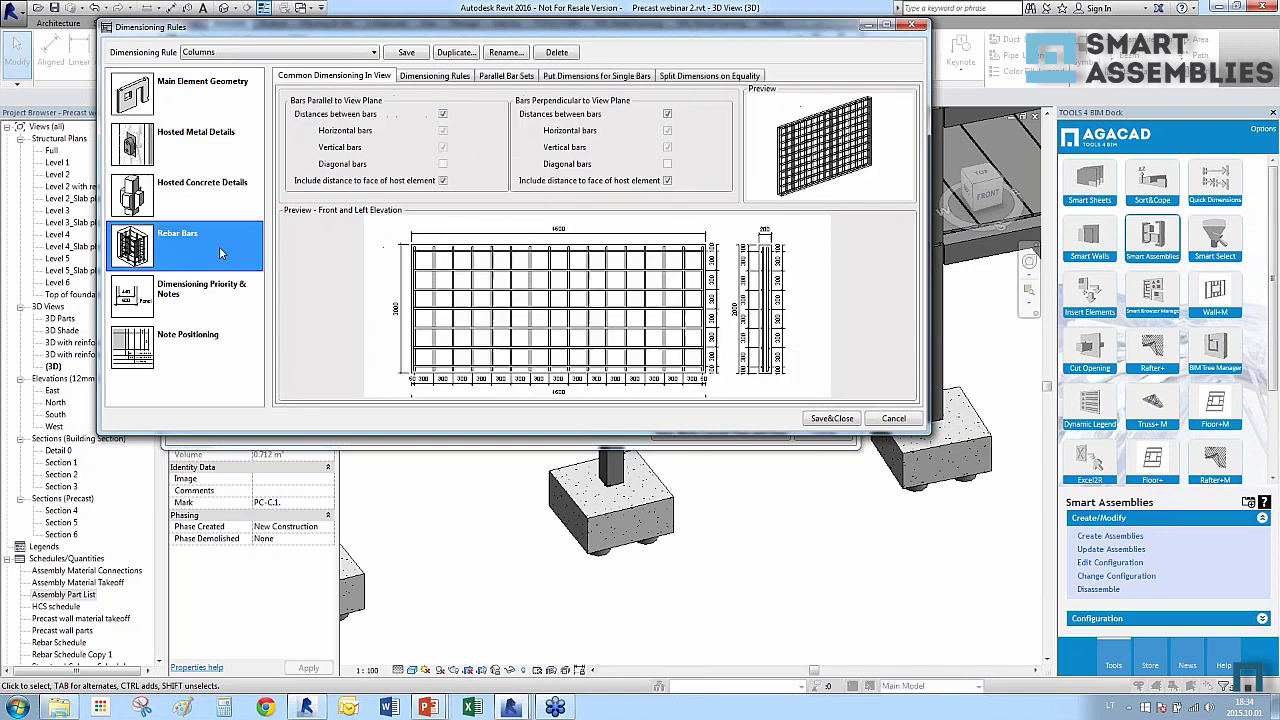
{"action": "left_click", "coordinate": [458, 77]}
{"action": "left_click", "coordinate": [516, 80]}
{"action": "left_click", "coordinate": [571, 79]}
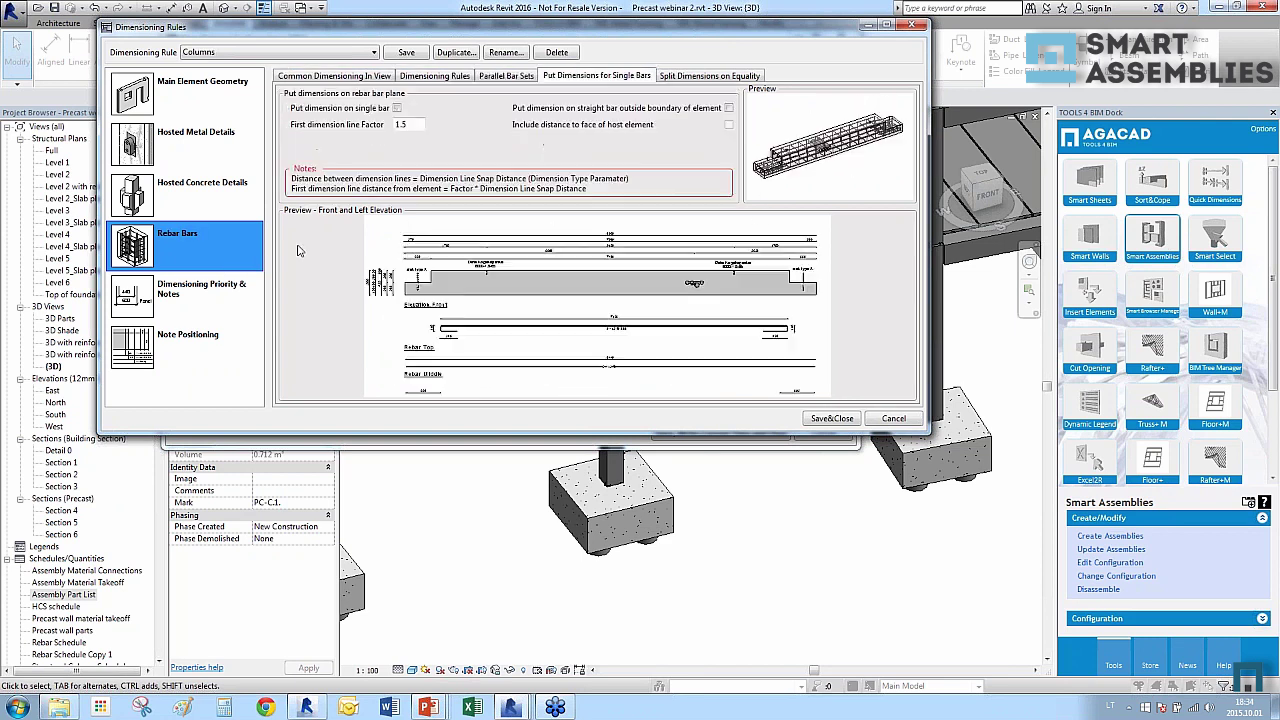
{"action": "left_click", "coordinate": [193, 300]}
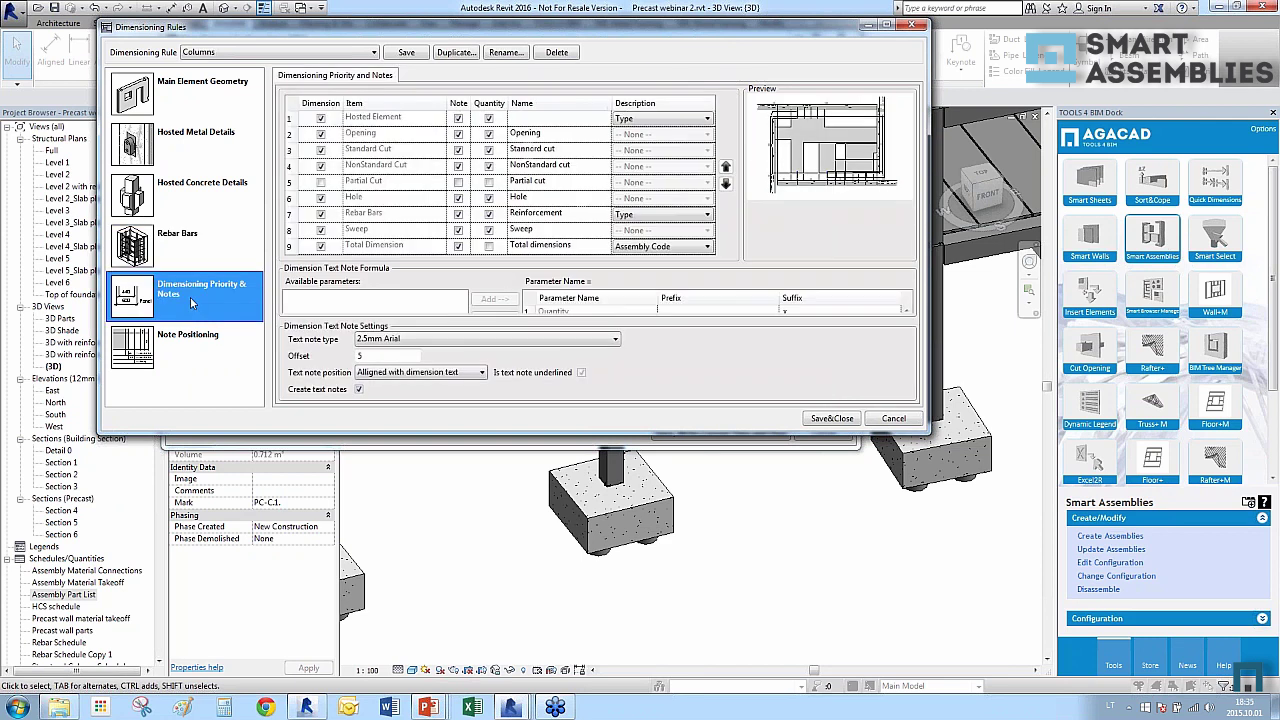
{"action": "left_click", "coordinate": [208, 352]}
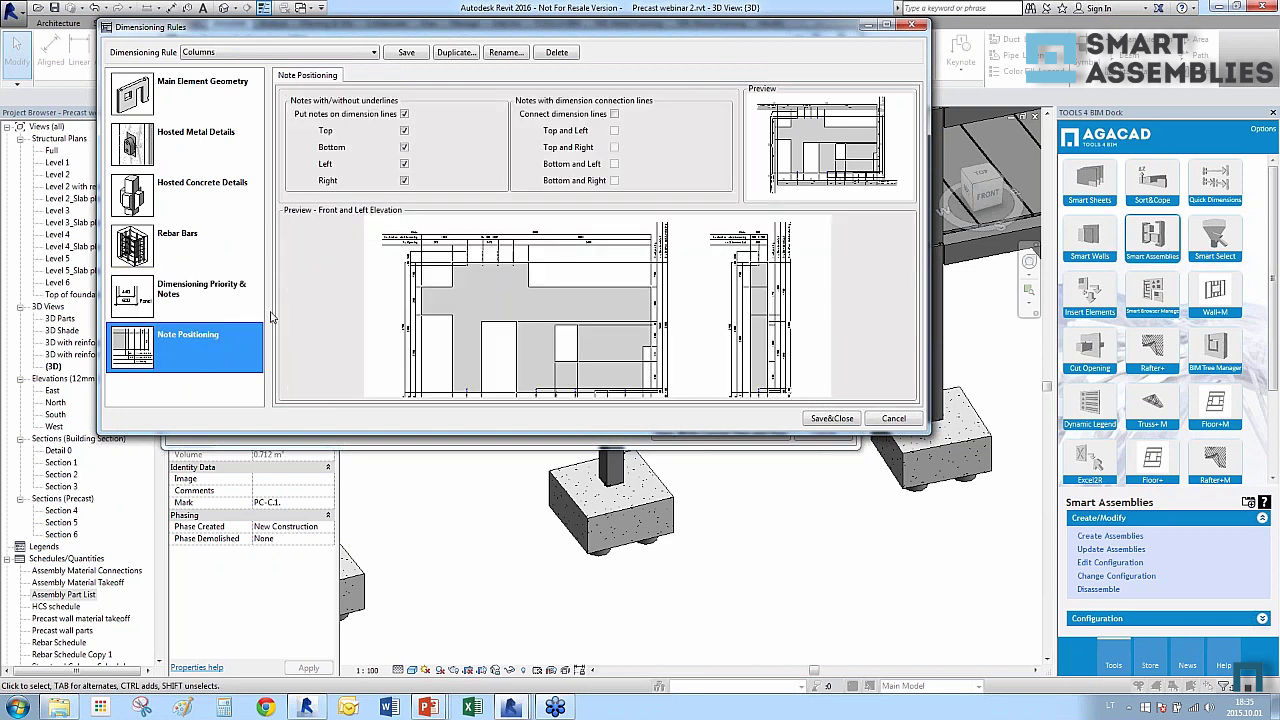
Compare note positioning previews with Connect dimension lines and with Put notes on dimension lines, and close the dimensioning rules without saving.
{"action": "left_click", "coordinate": [614, 114]}
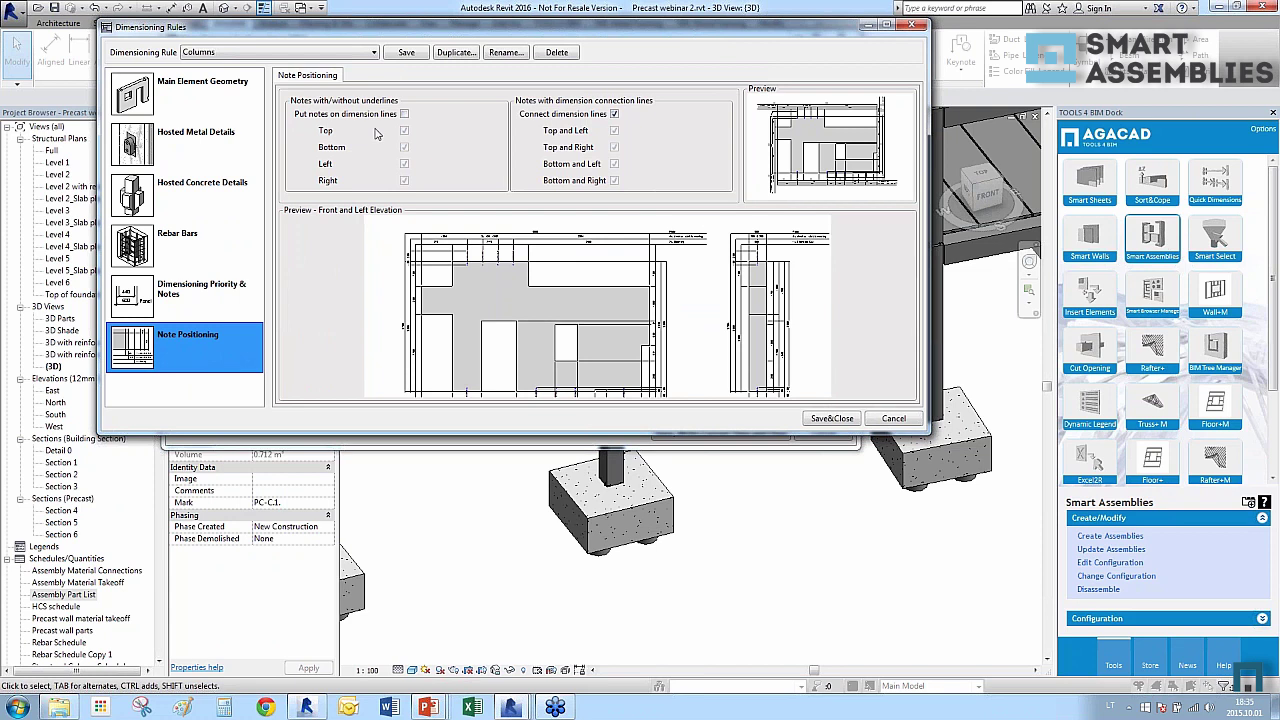
{"action": "left_click", "coordinate": [404, 115]}
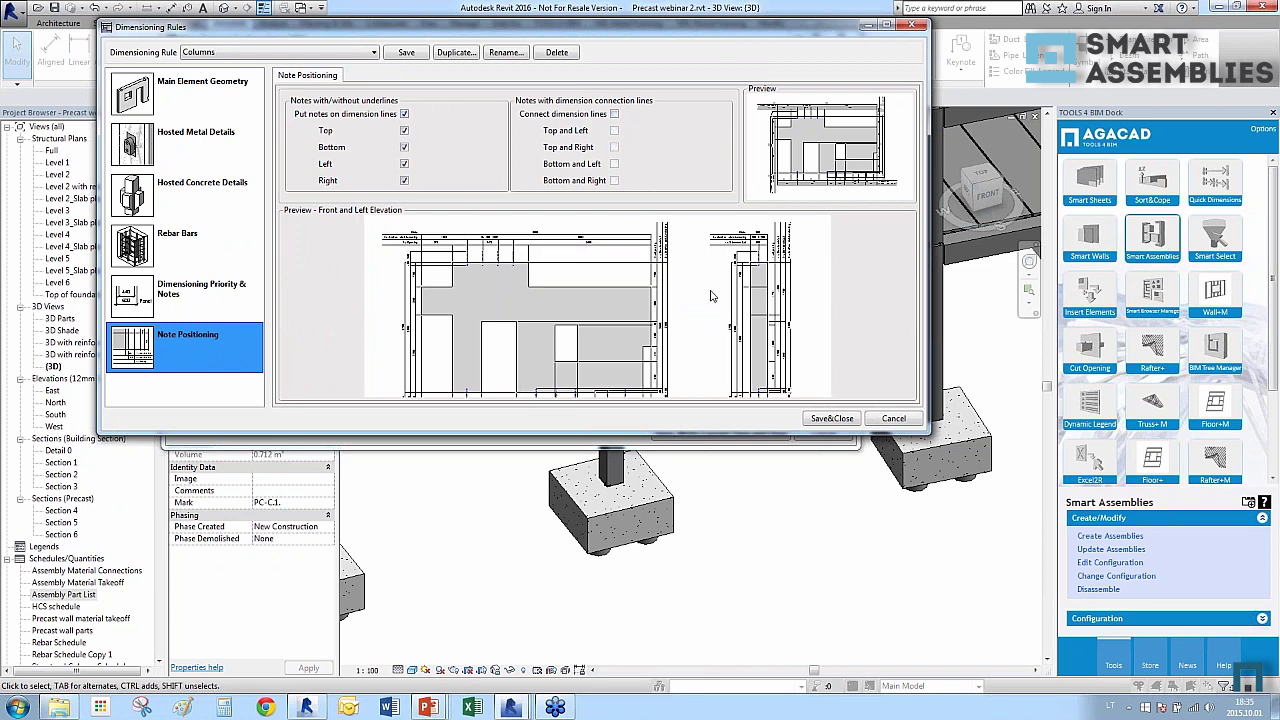
{"action": "left_click", "coordinate": [893, 419]}
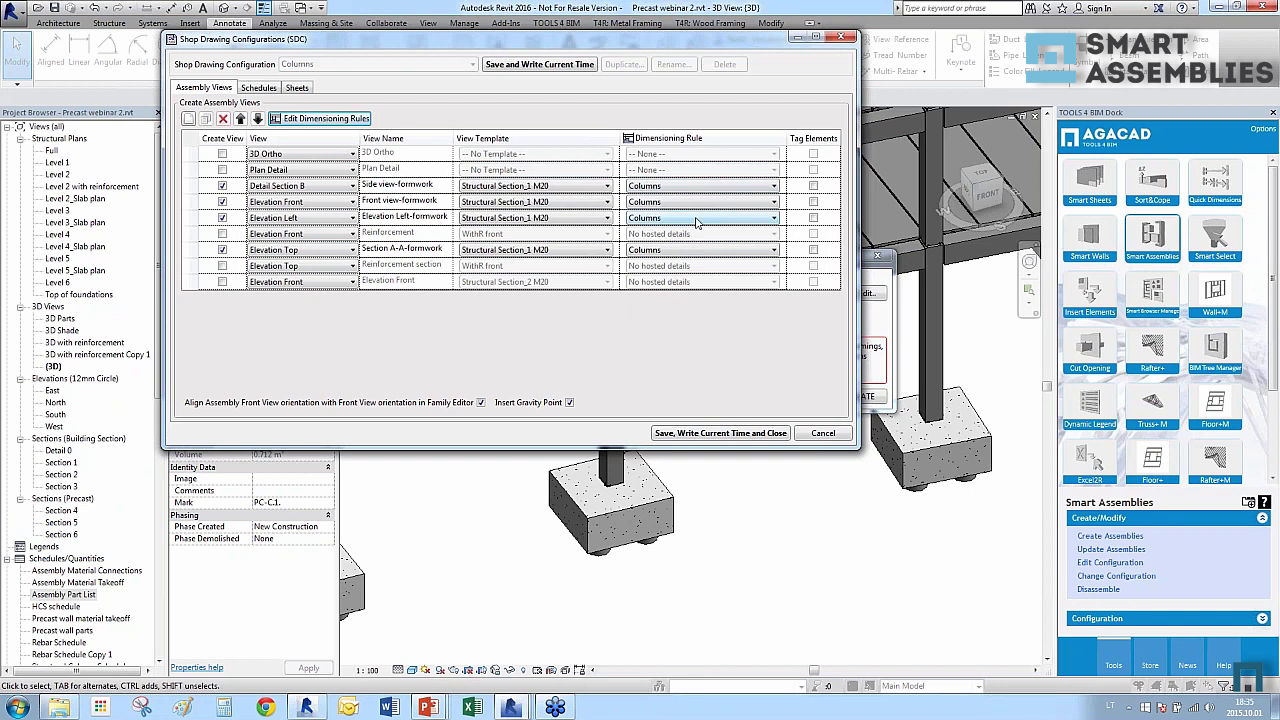
Review the Columns configuration's schedule views, the Part List's schedule template choices and the sheet template setting, and close the configuration without saving.
{"action": "left_click", "coordinate": [258, 88]}
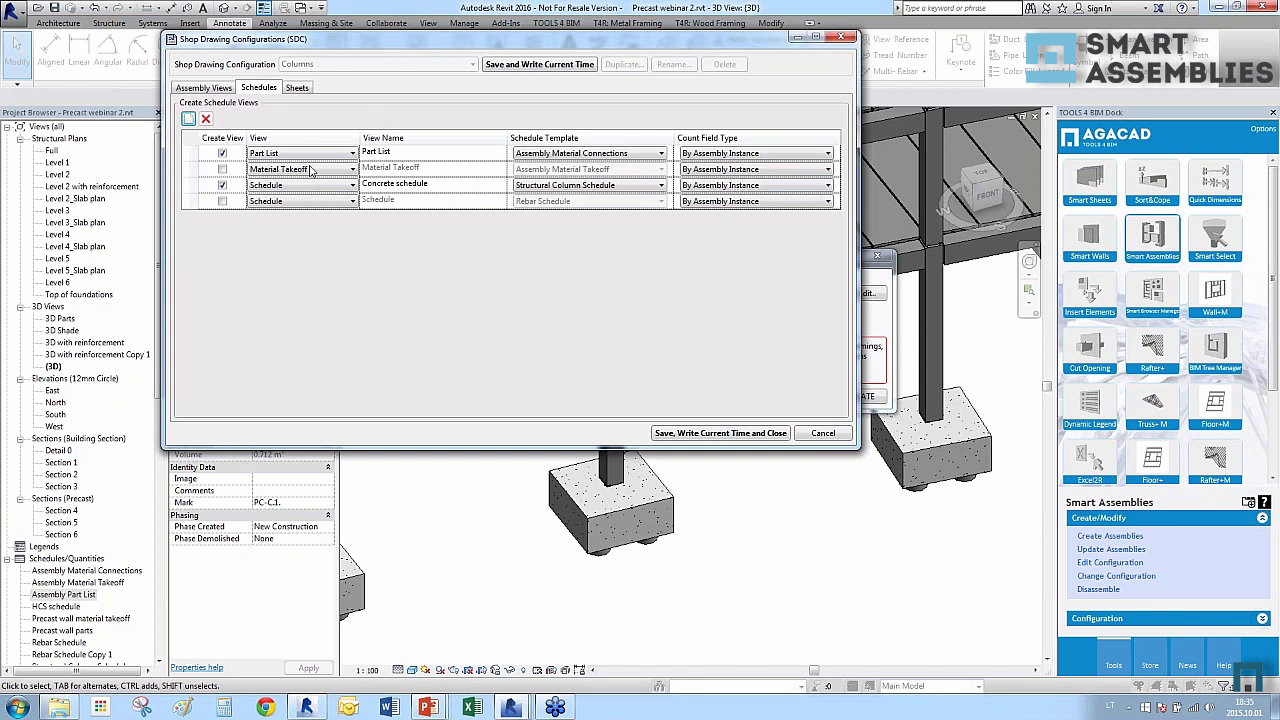
{"action": "left_click", "coordinate": [586, 155]}
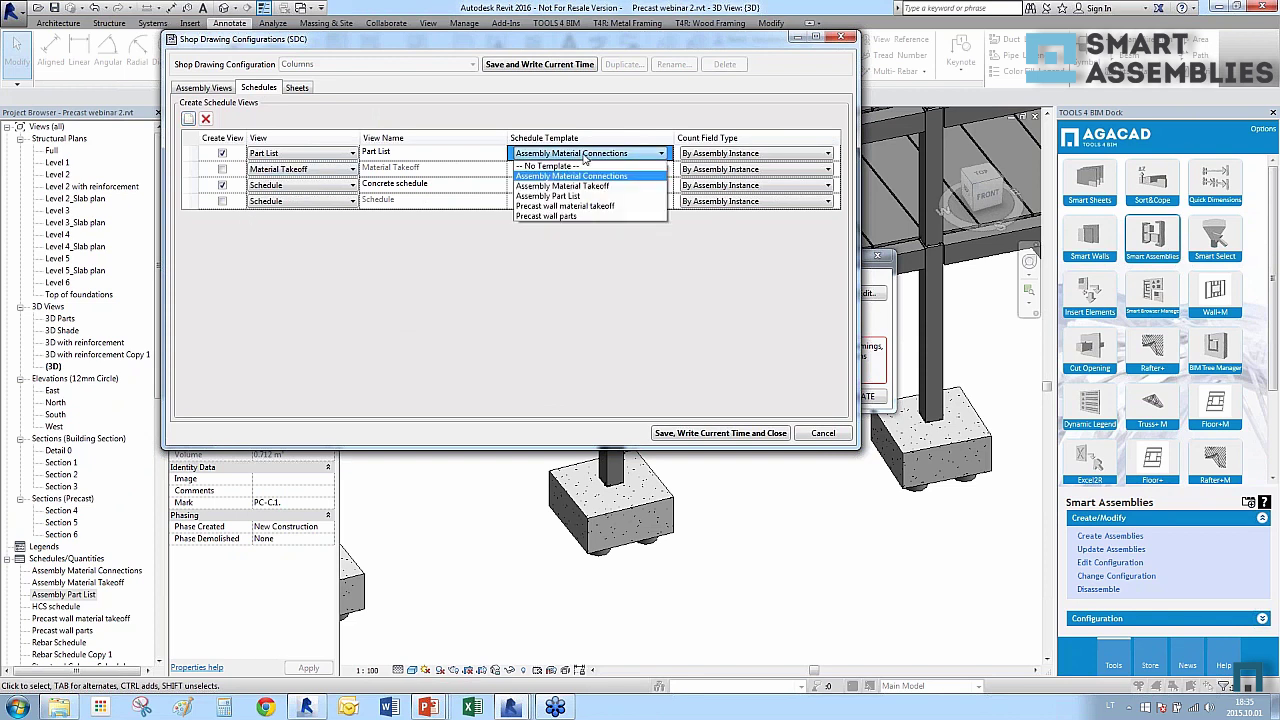
{"action": "left_click", "coordinate": [585, 158]}
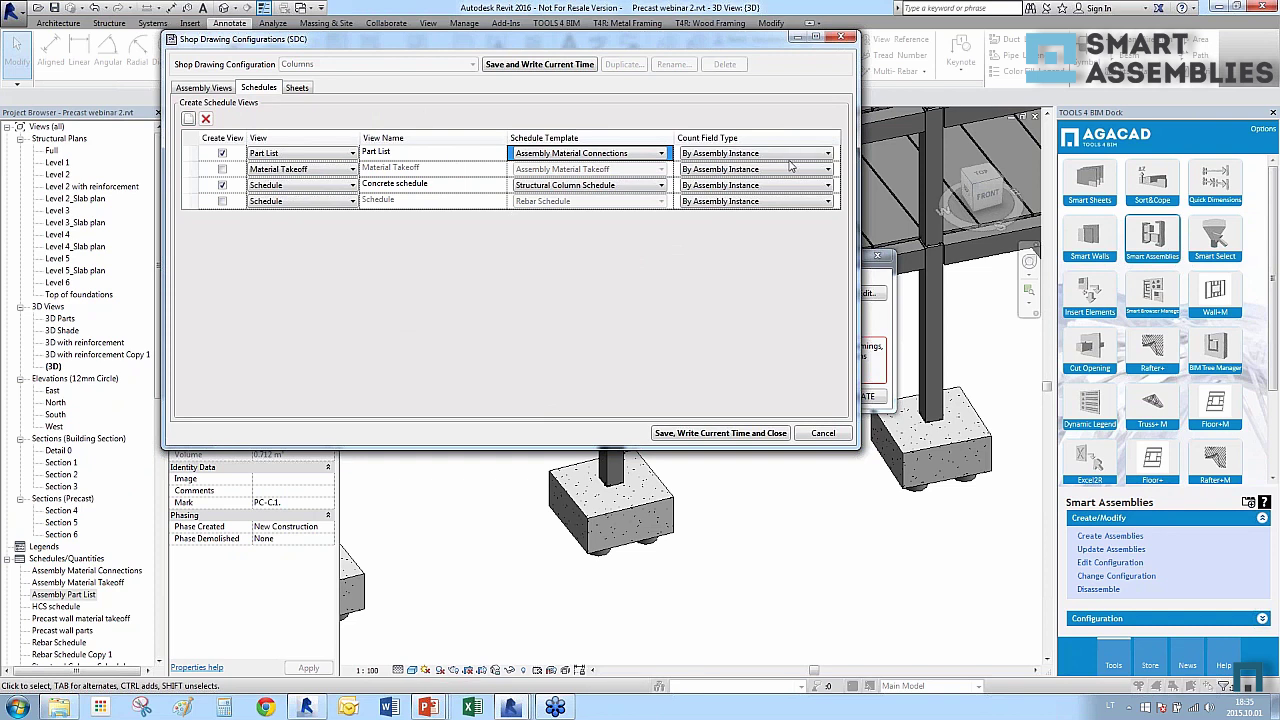
{"action": "left_click", "coordinate": [298, 88]}
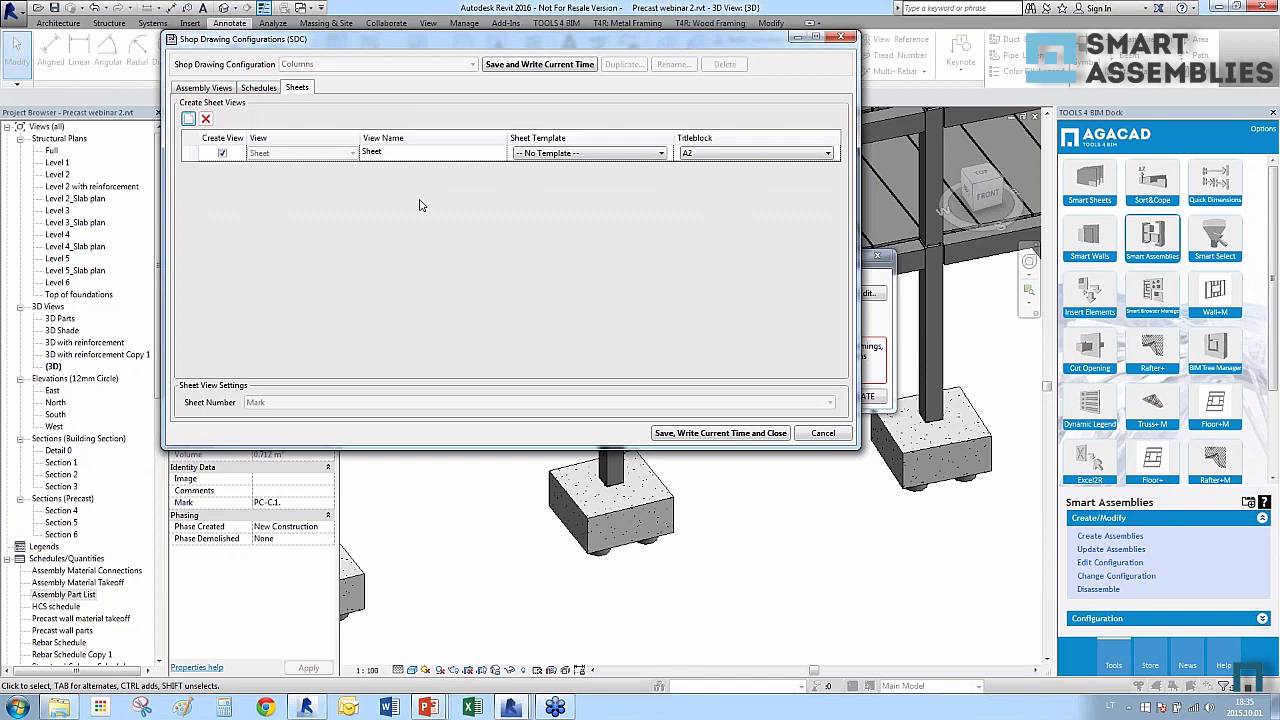
{"action": "left_click", "coordinate": [557, 157]}
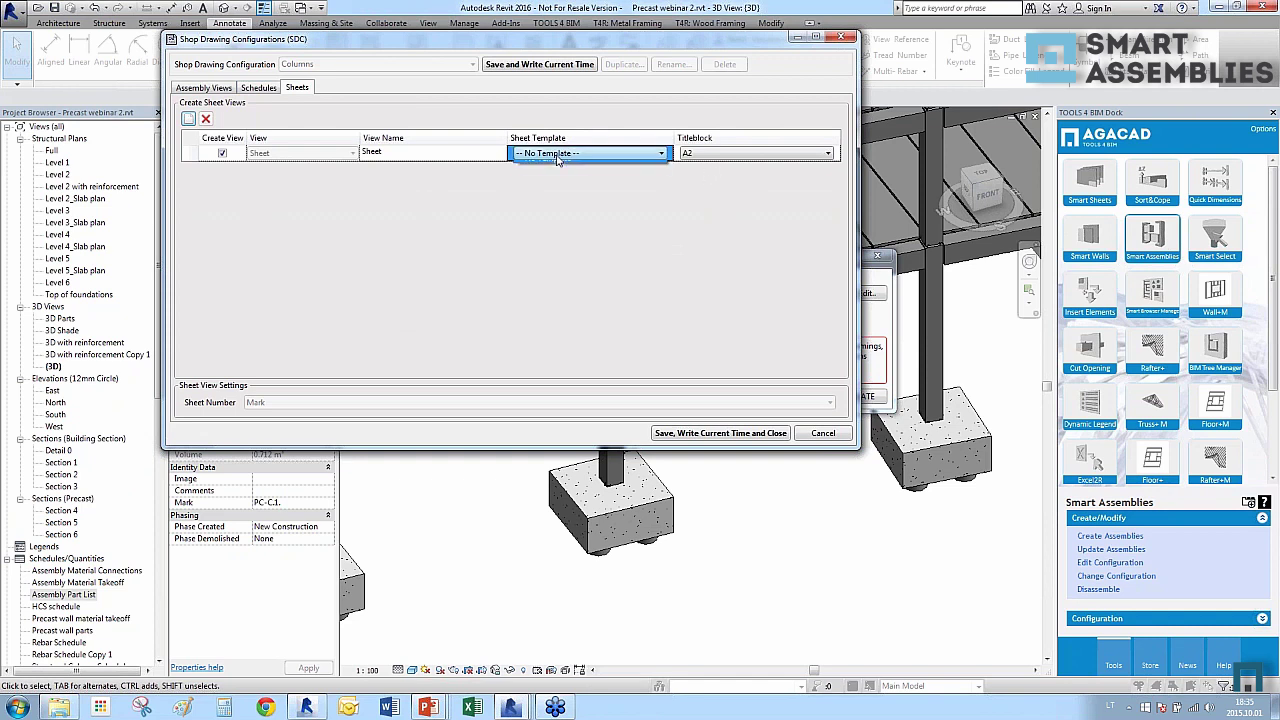
{"action": "left_click", "coordinate": [465, 190]}
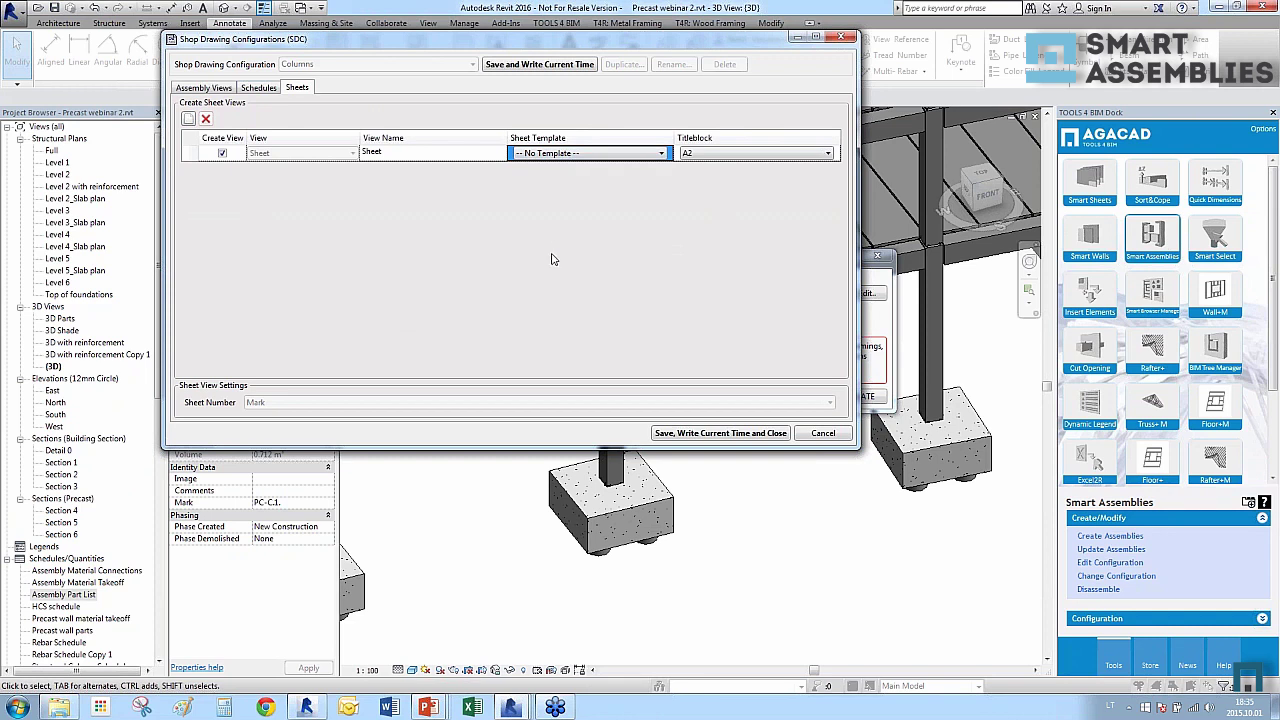
{"action": "left_click", "coordinate": [817, 435]}
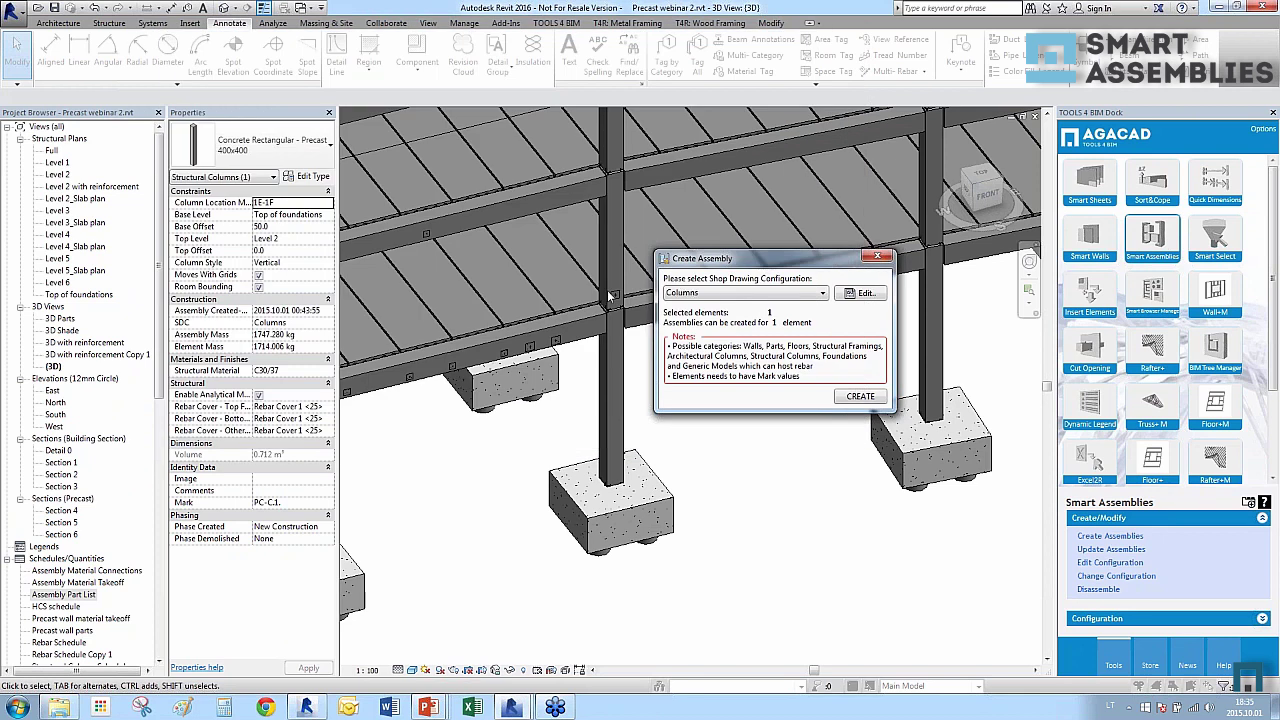
Create the selected column's assembly with the Columns configuration, and expand assembly PC-C.1. in the project browser to list its views.
{"action": "left_click", "coordinate": [858, 397]}
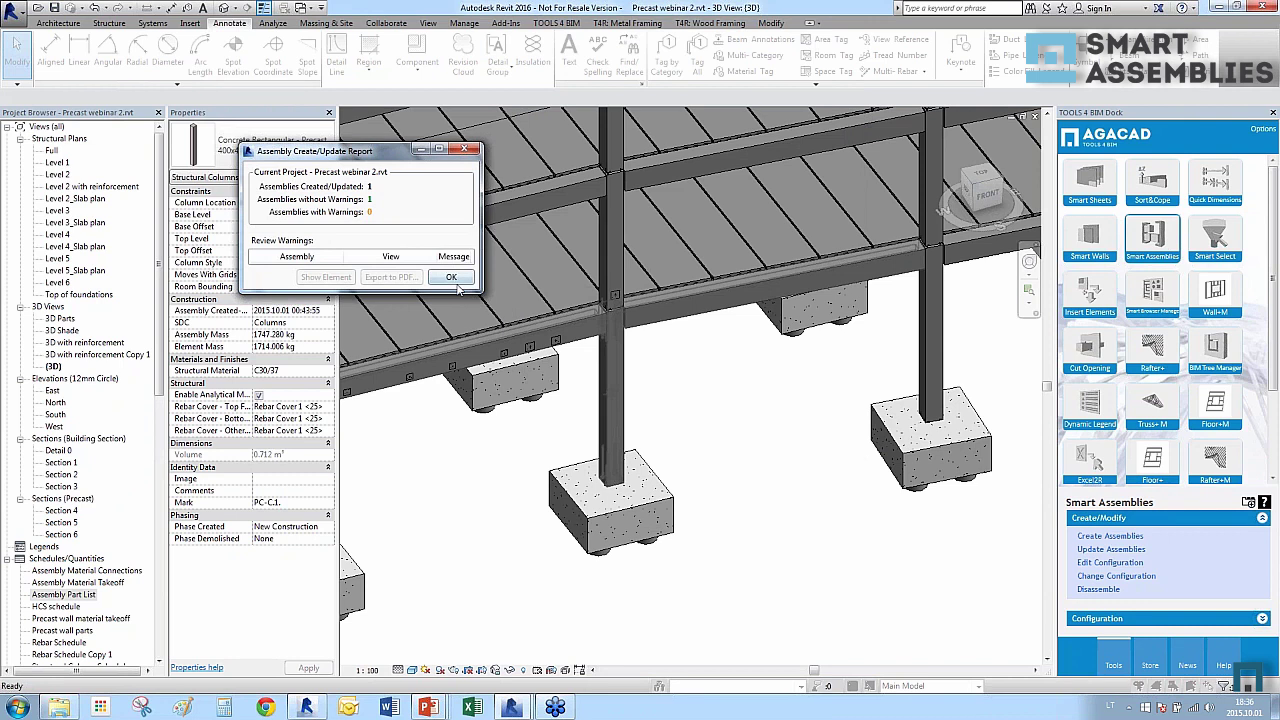
{"action": "left_click", "coordinate": [451, 278]}
{"action": "scroll", "coordinate": [155, 330], "scroll_direction": "down", "scroll_amount": 15}
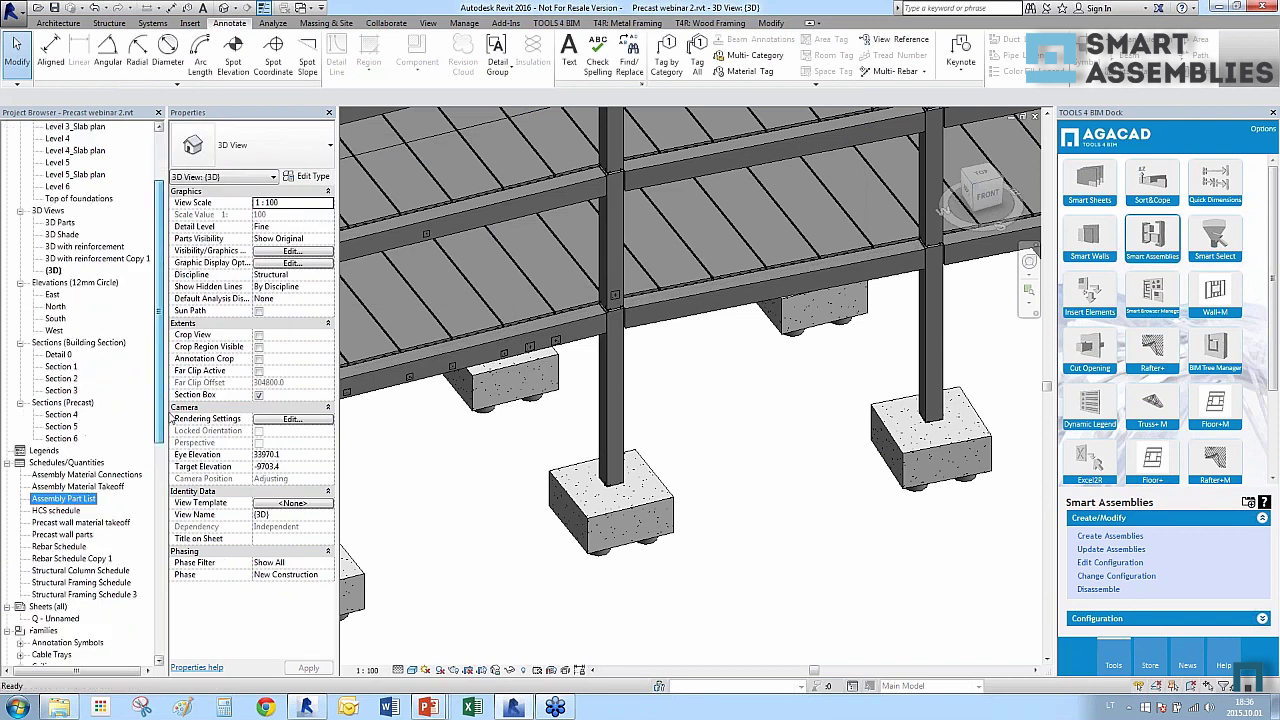
{"action": "double_click", "coordinate": [36, 656]}
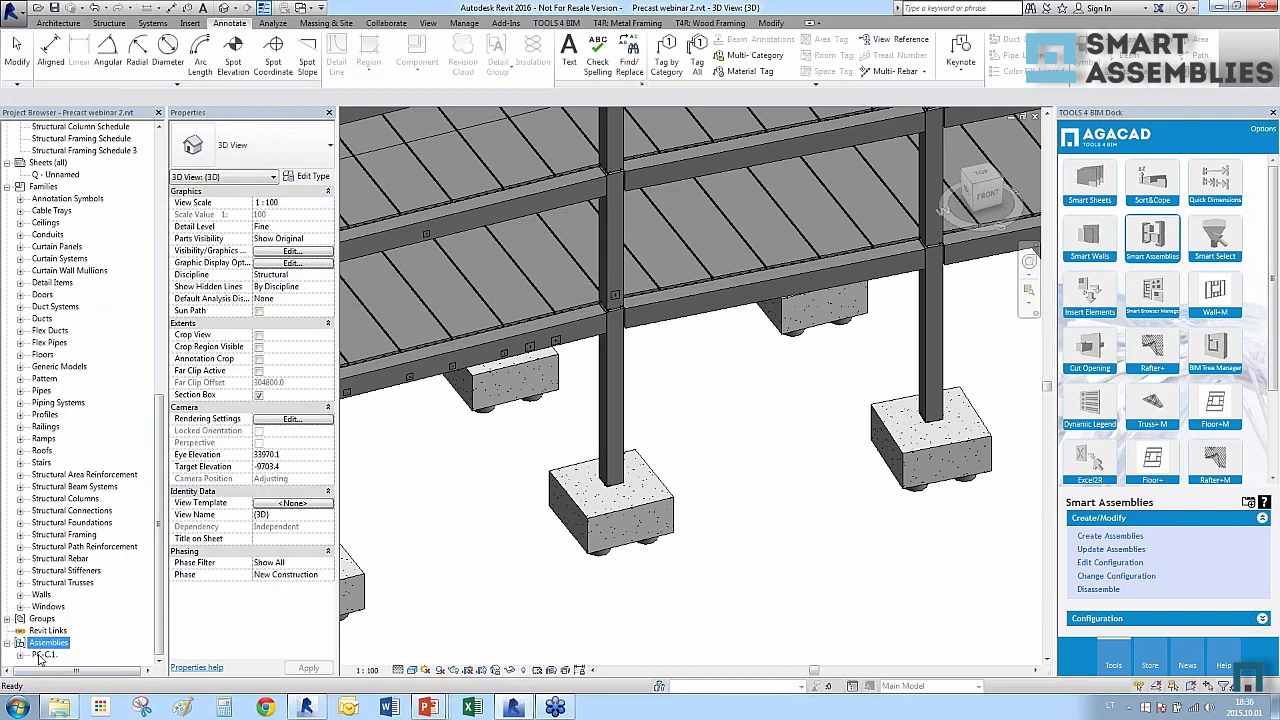
{"action": "double_click", "coordinate": [46, 655]}
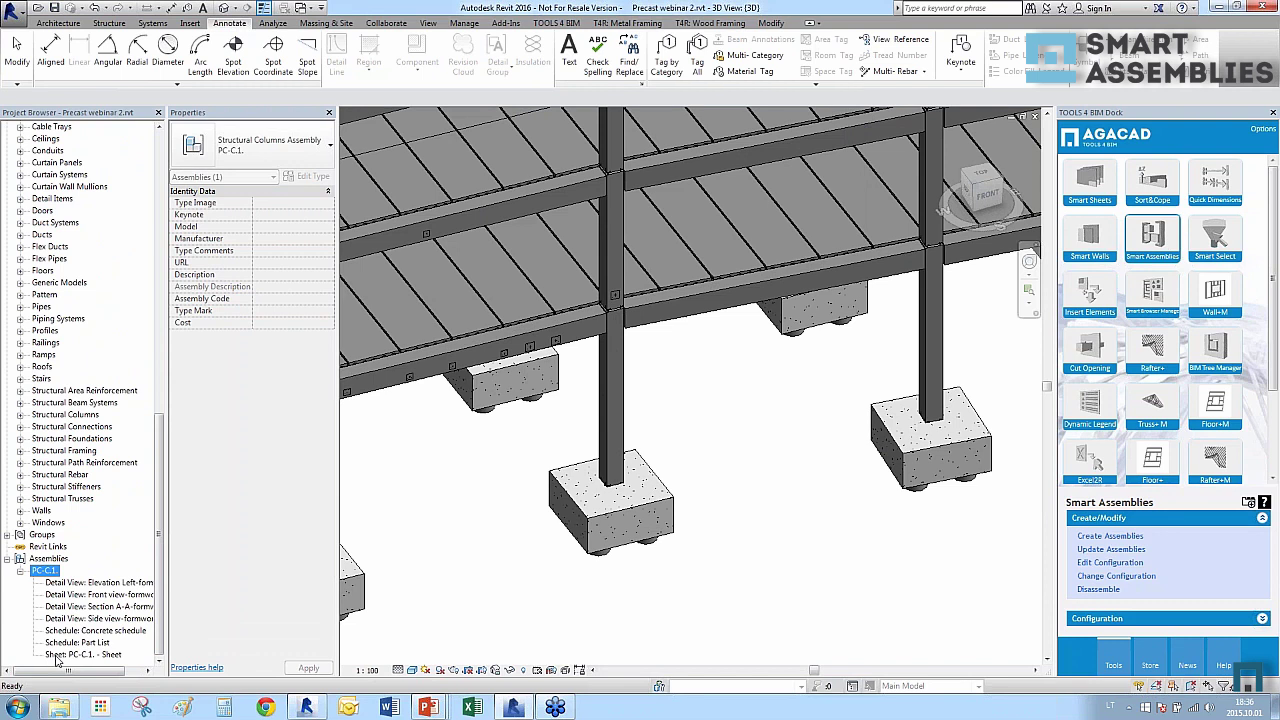
Examine the PC-C.1. Elevation Left, Front view, Section A-A and Side view formwork drawings, the Concrete schedule and the Part List.
{"action": "left_click", "coordinate": [137, 583]}
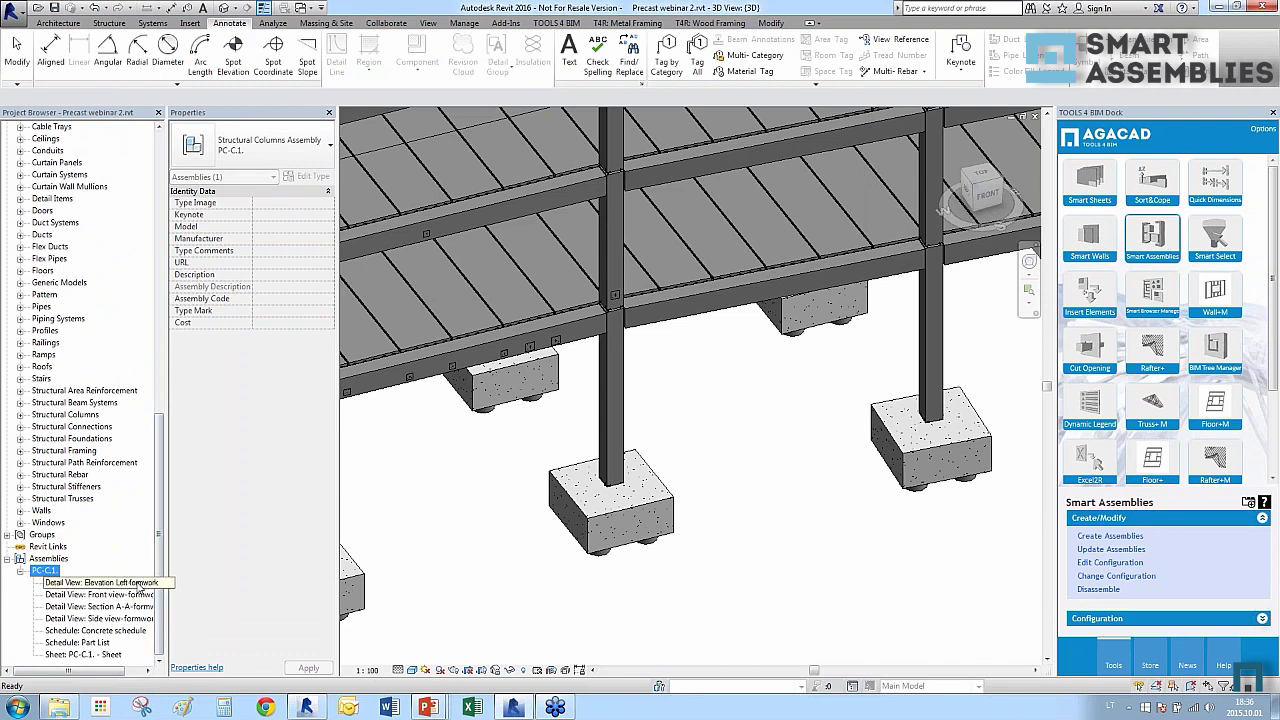
{"action": "double_click", "coordinate": [140, 585]}
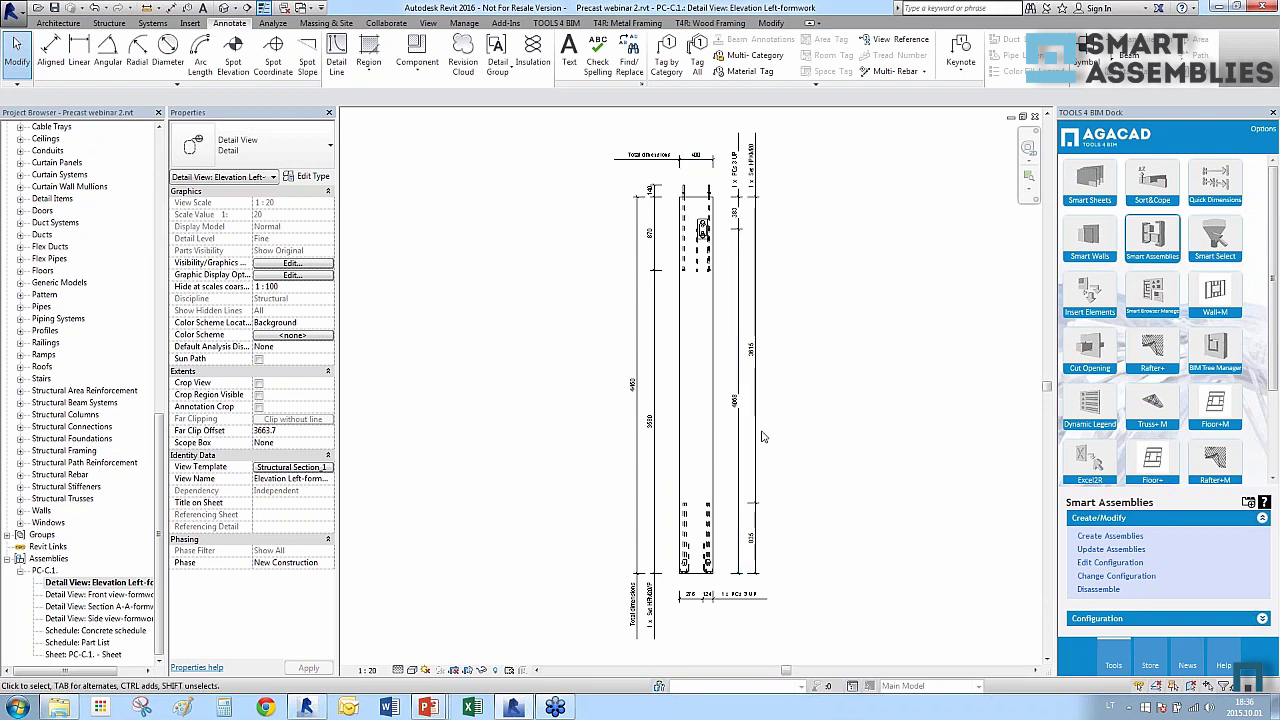
{"action": "double_click", "coordinate": [104, 595]}
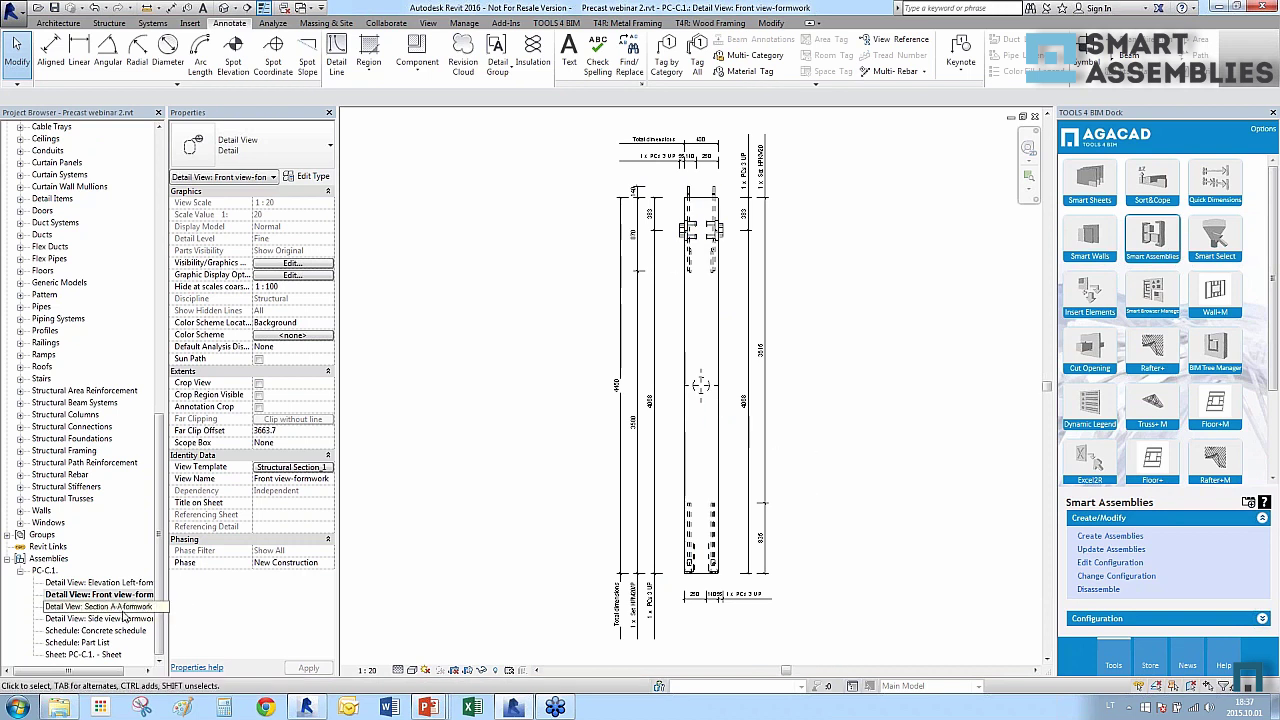
{"action": "left_click", "coordinate": [120, 606]}
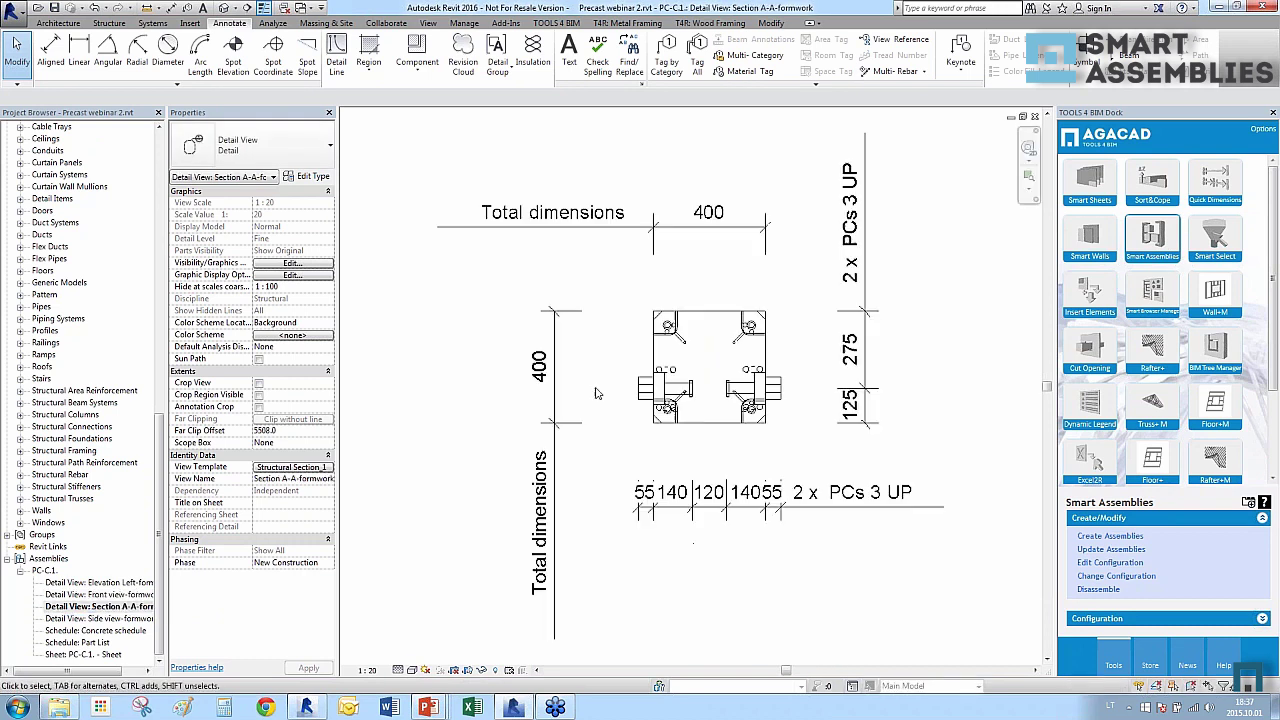
{"action": "double_click", "coordinate": [110, 618]}
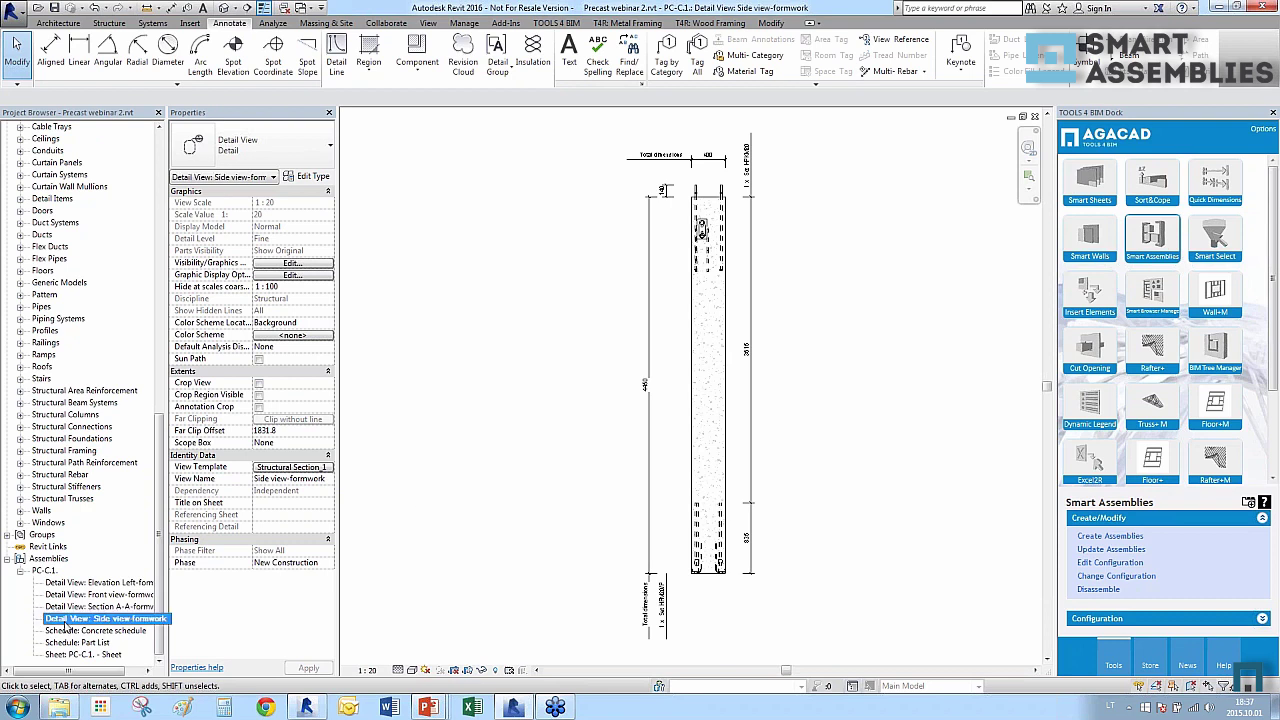
{"action": "double_click", "coordinate": [90, 630]}
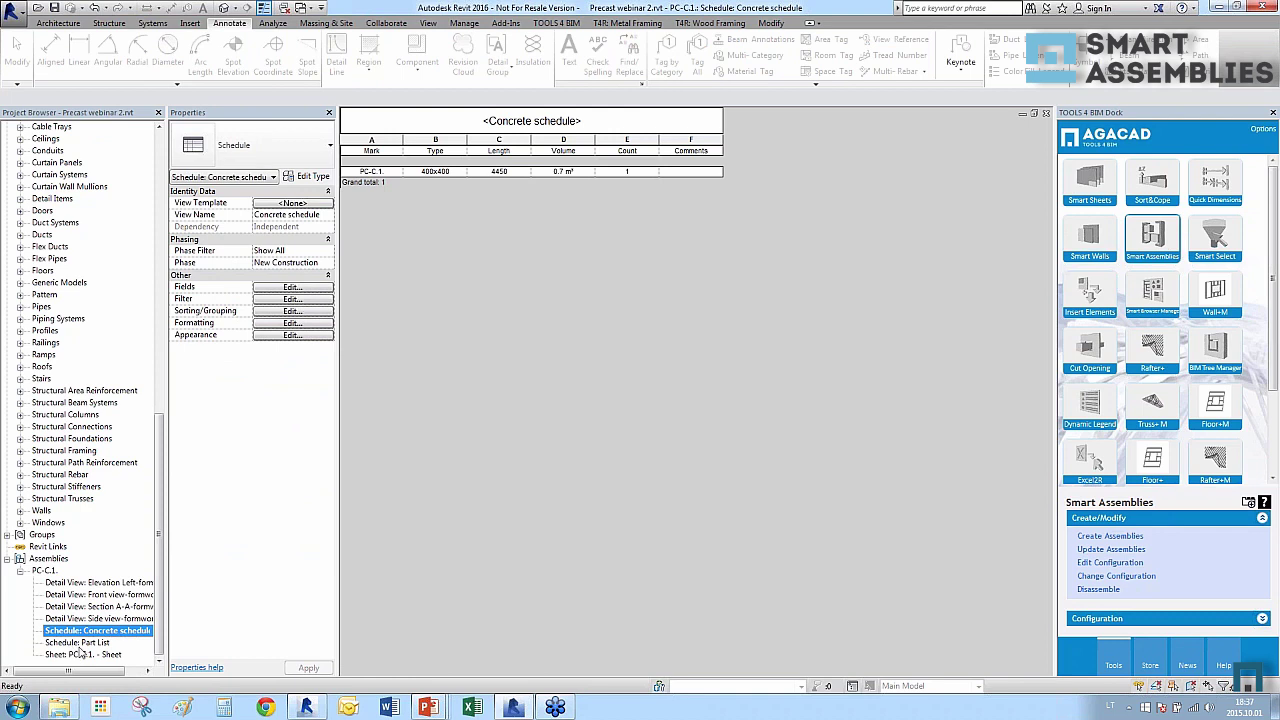
{"action": "double_click", "coordinate": [79, 644]}
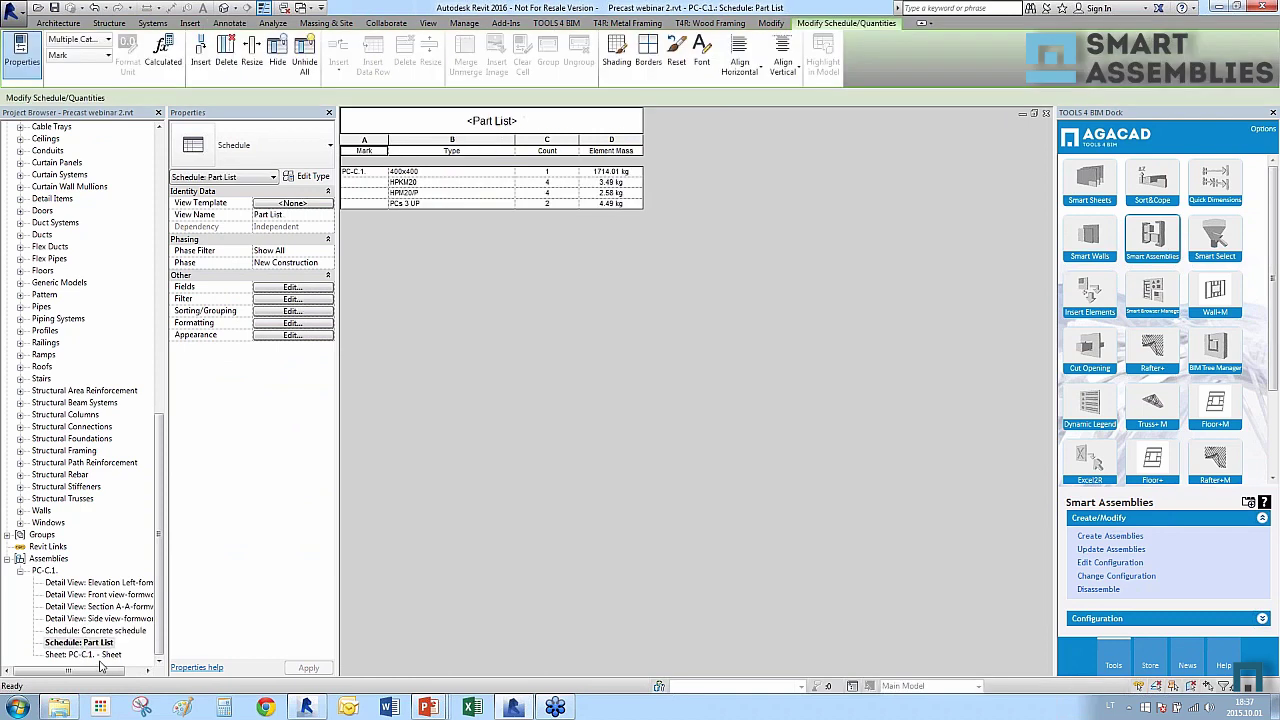
Open the PC-C.1. sheet and place the Front view-formwork drawing along the sheet's left side.
{"action": "double_click", "coordinate": [100, 655]}
{"action": "left_click_drag", "start_coordinate": [95, 594], "coordinate": [535, 434]}
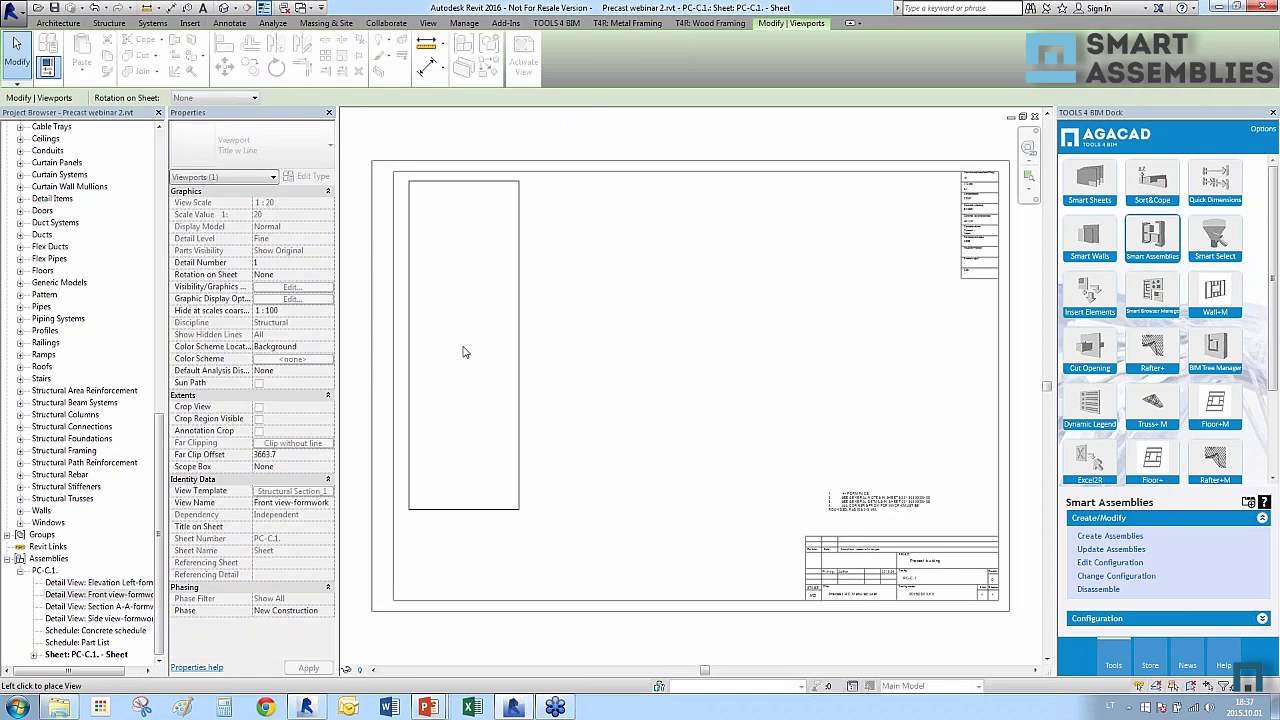
{"action": "left_click", "coordinate": [466, 348]}
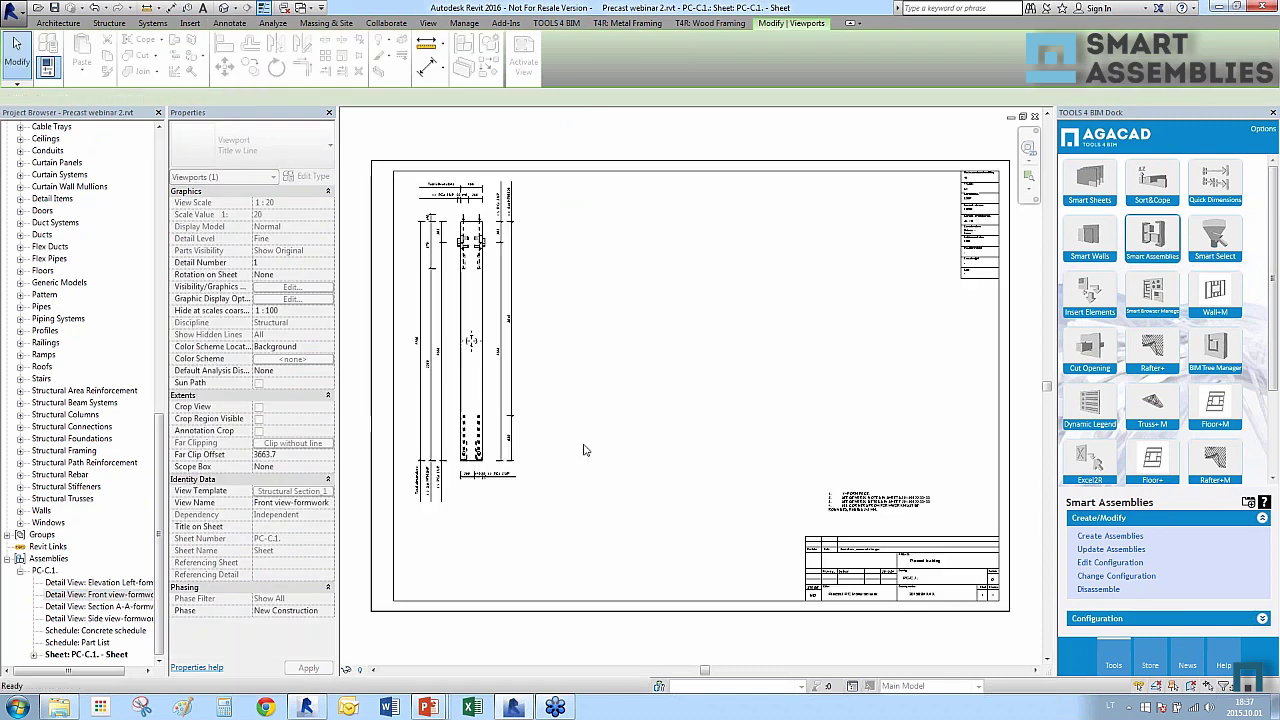
{"action": "left_click", "coordinate": [590, 459]}
Place the Elevation Left-formwork view on the sheet beside the front view, level with it.
{"action": "left_click", "coordinate": [115, 583]}
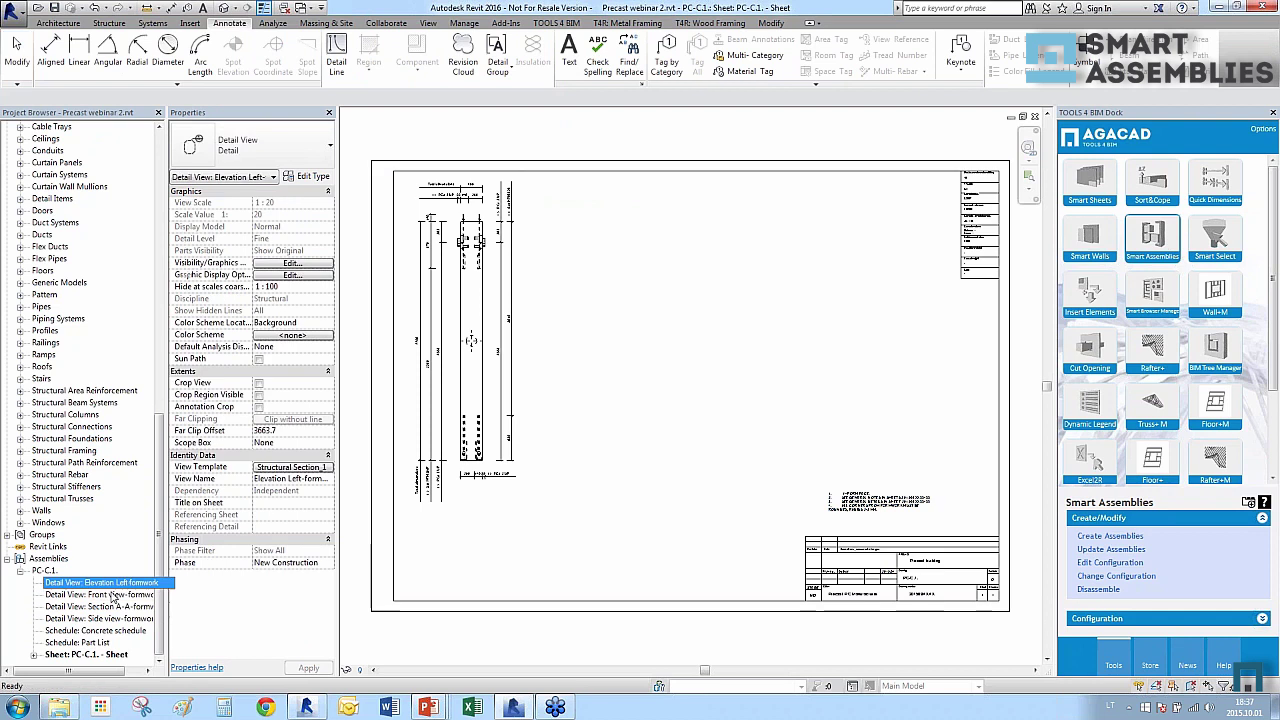
{"action": "left_click_drag", "start_coordinate": [120, 585], "coordinate": [600, 371]}
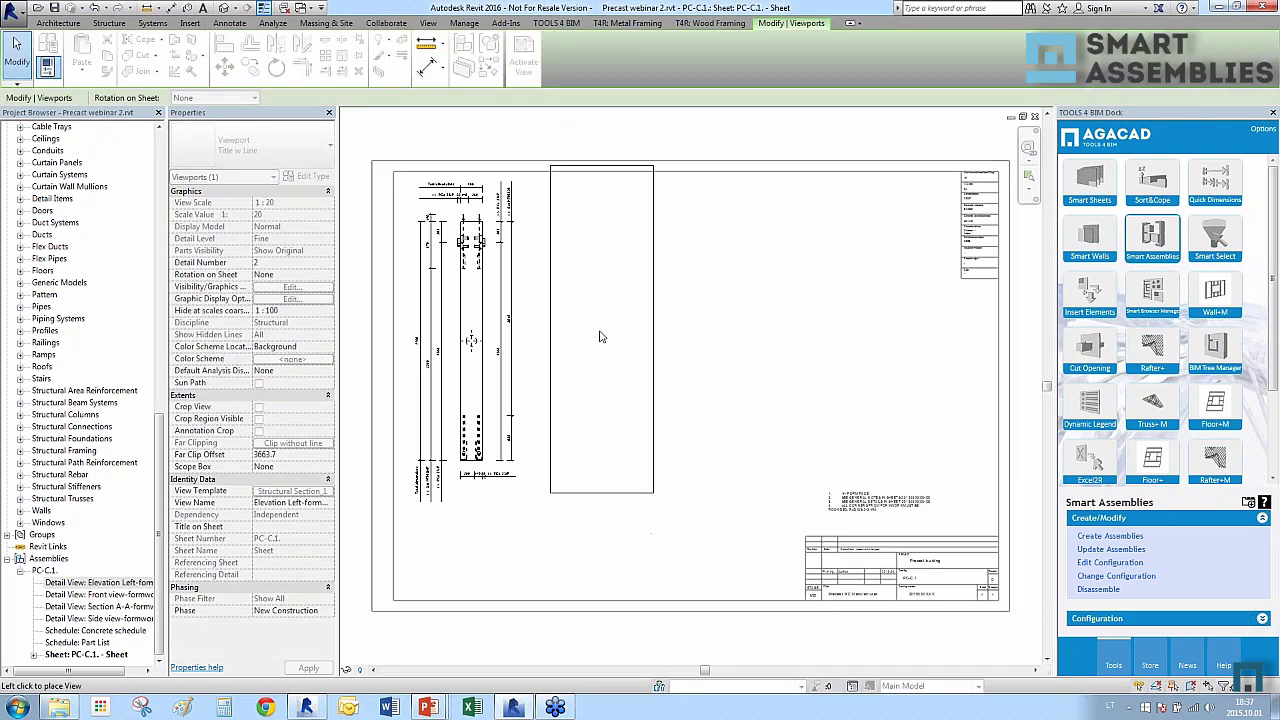
{"action": "left_click", "coordinate": [587, 347]}
{"action": "key", "text": "Escape"}
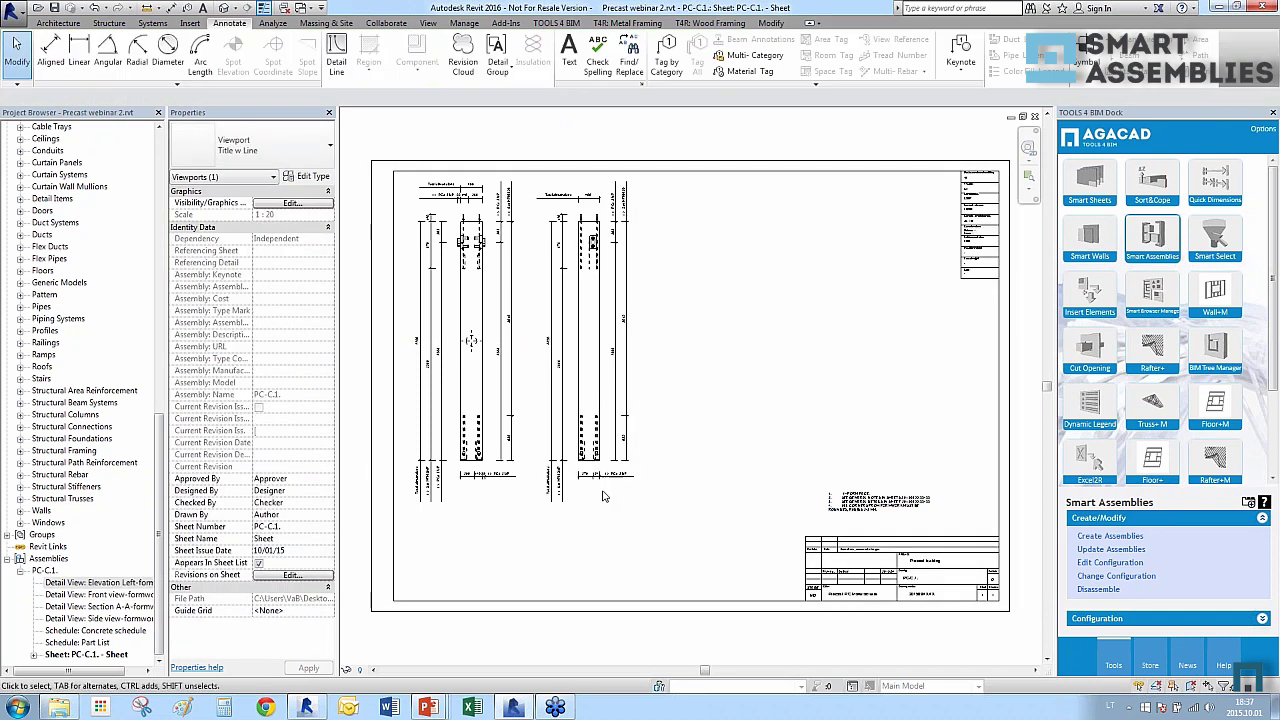
Place the Section A-A-formwork view below the front view, centred on it, and shift it slightly lower to clear the dimensions.
{"action": "left_click", "coordinate": [100, 606]}
{"action": "left_click_drag", "start_coordinate": [100, 606], "coordinate": [467, 540]}
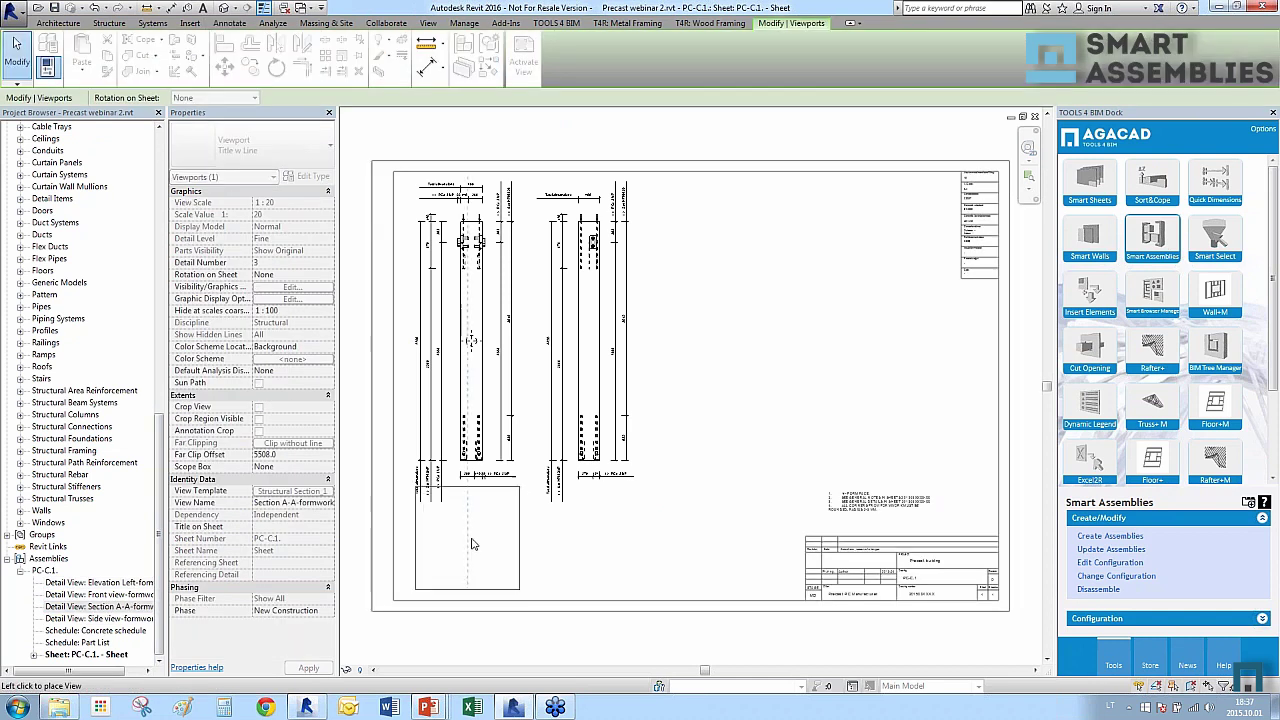
{"action": "left_click", "coordinate": [474, 544]}
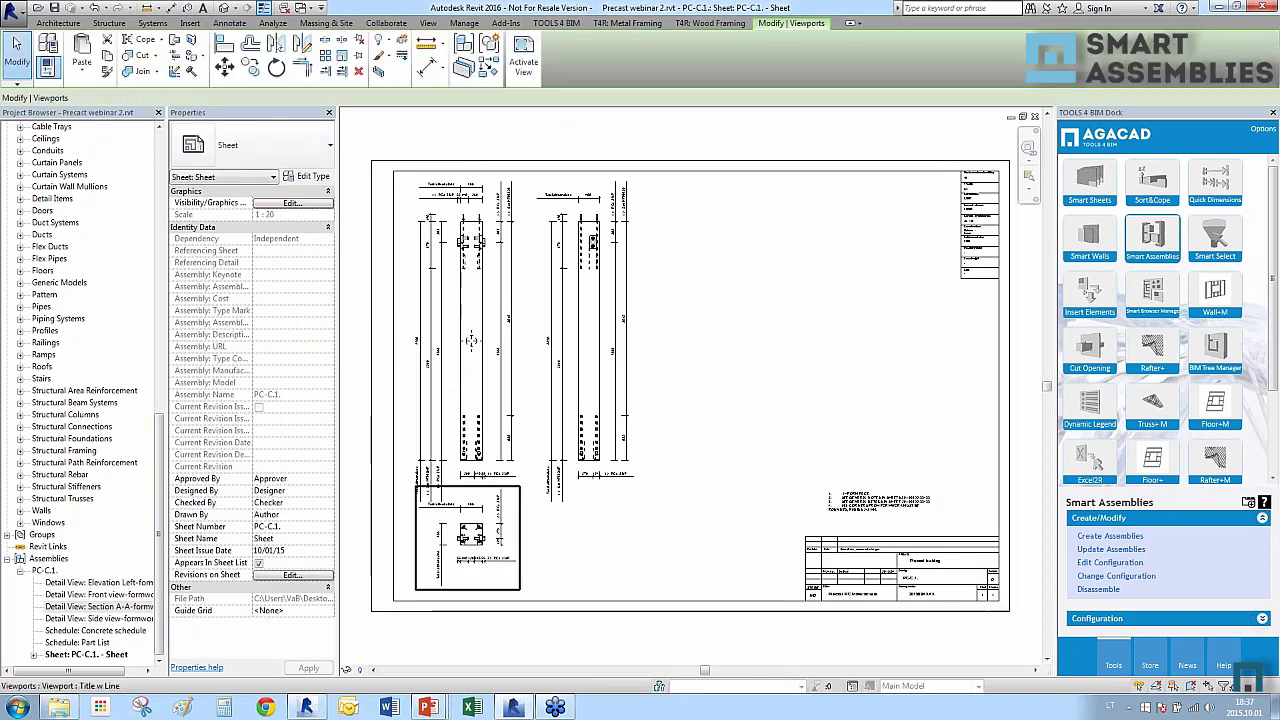
{"action": "left_click_drag", "start_coordinate": [492, 548], "coordinate": [493, 562]}
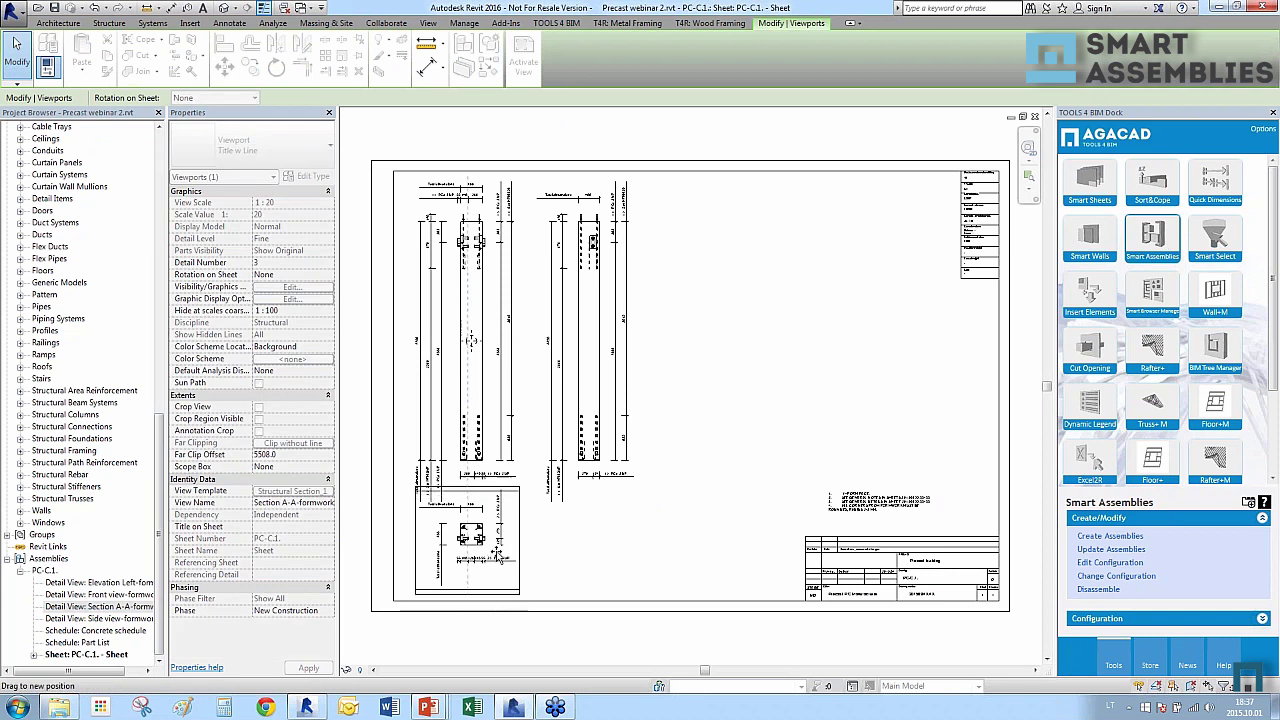
{"action": "key", "text": "Escape"}
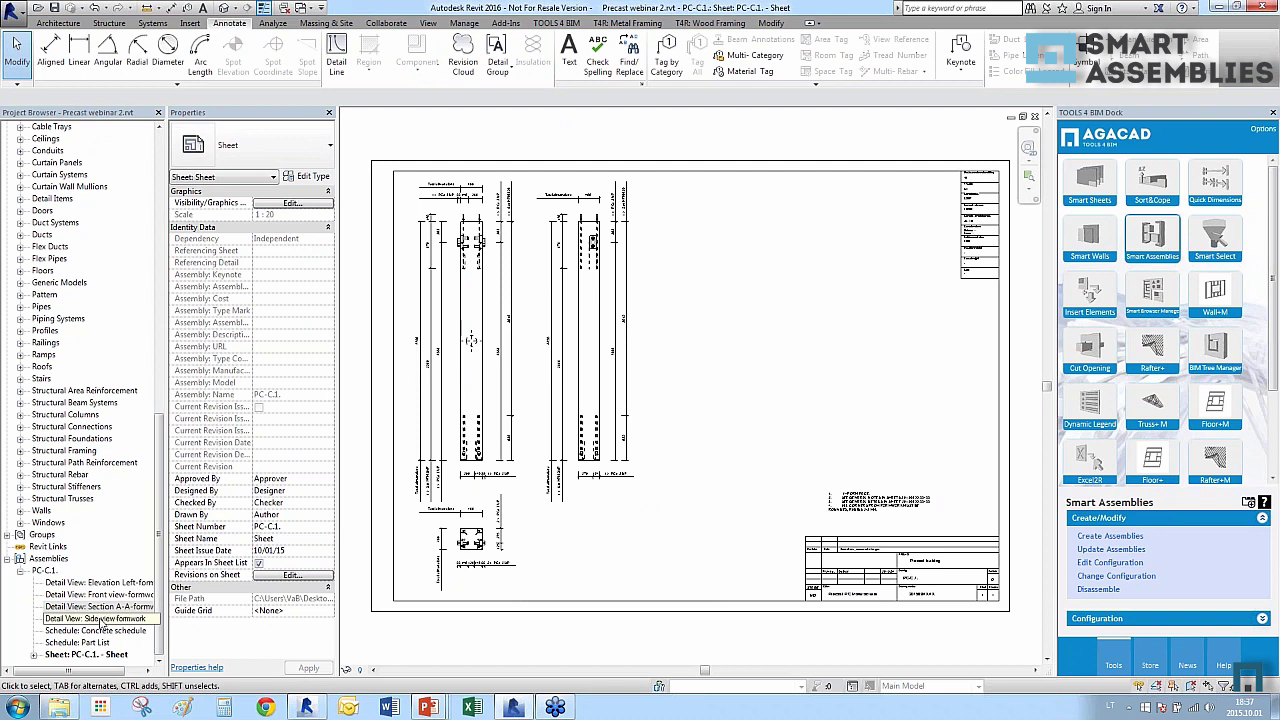
Place the Concrete schedule and, left-aligned below it, the Part List in the sheet's right half, and return to the 3D view.
{"action": "left_click", "coordinate": [98, 631]}
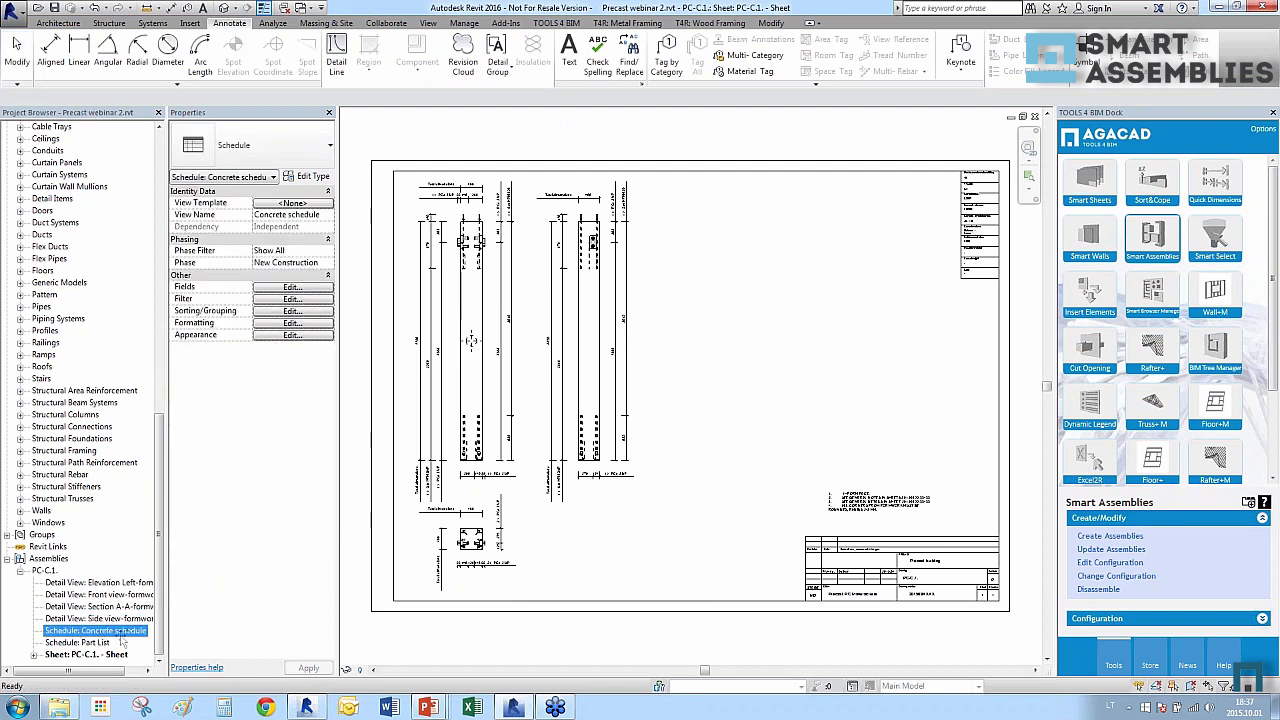
{"action": "left_click_drag", "start_coordinate": [739, 332], "coordinate": [732, 243]}
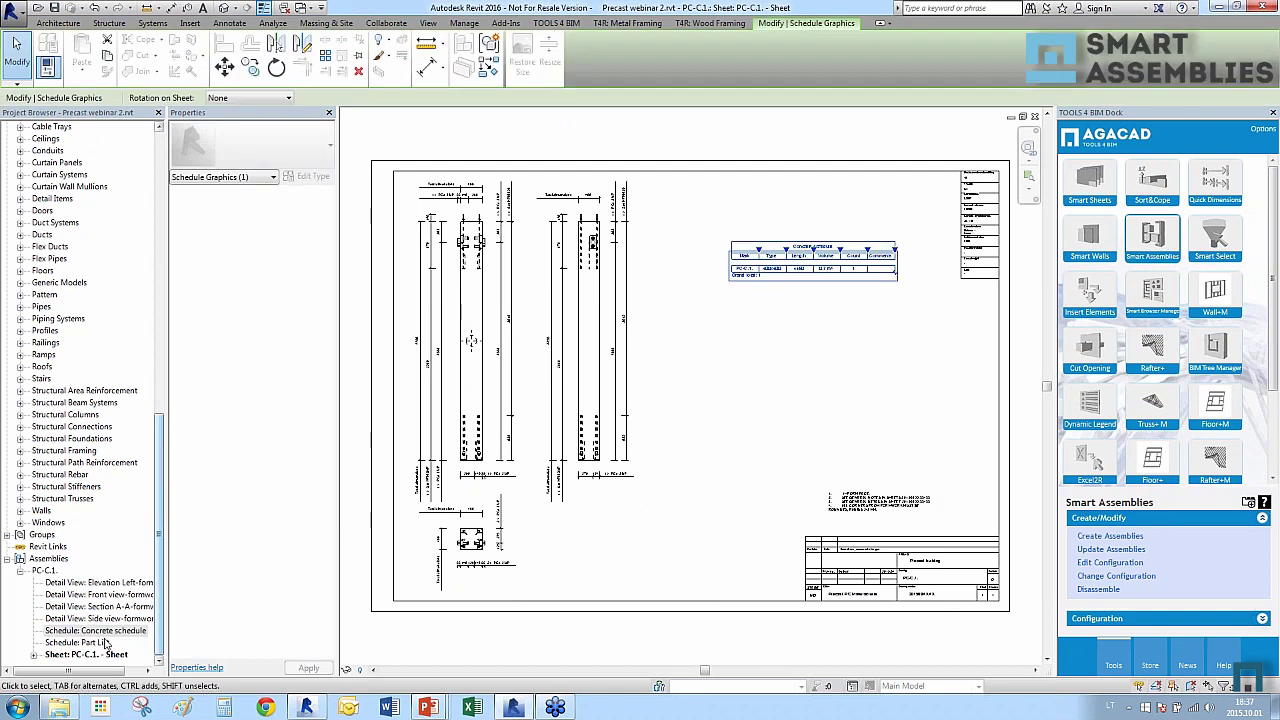
{"action": "left_click", "coordinate": [98, 643]}
{"action": "left_click_drag", "start_coordinate": [103, 648], "coordinate": [777, 360]}
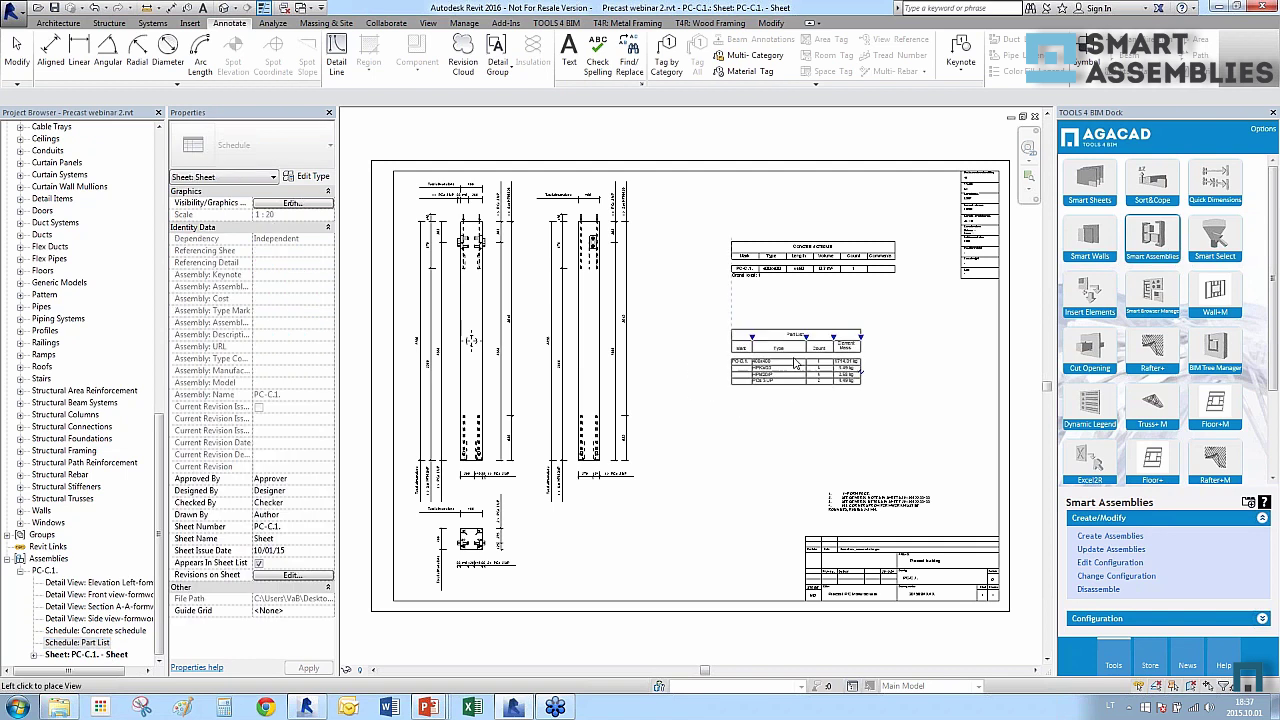
{"action": "left_click", "coordinate": [797, 363]}
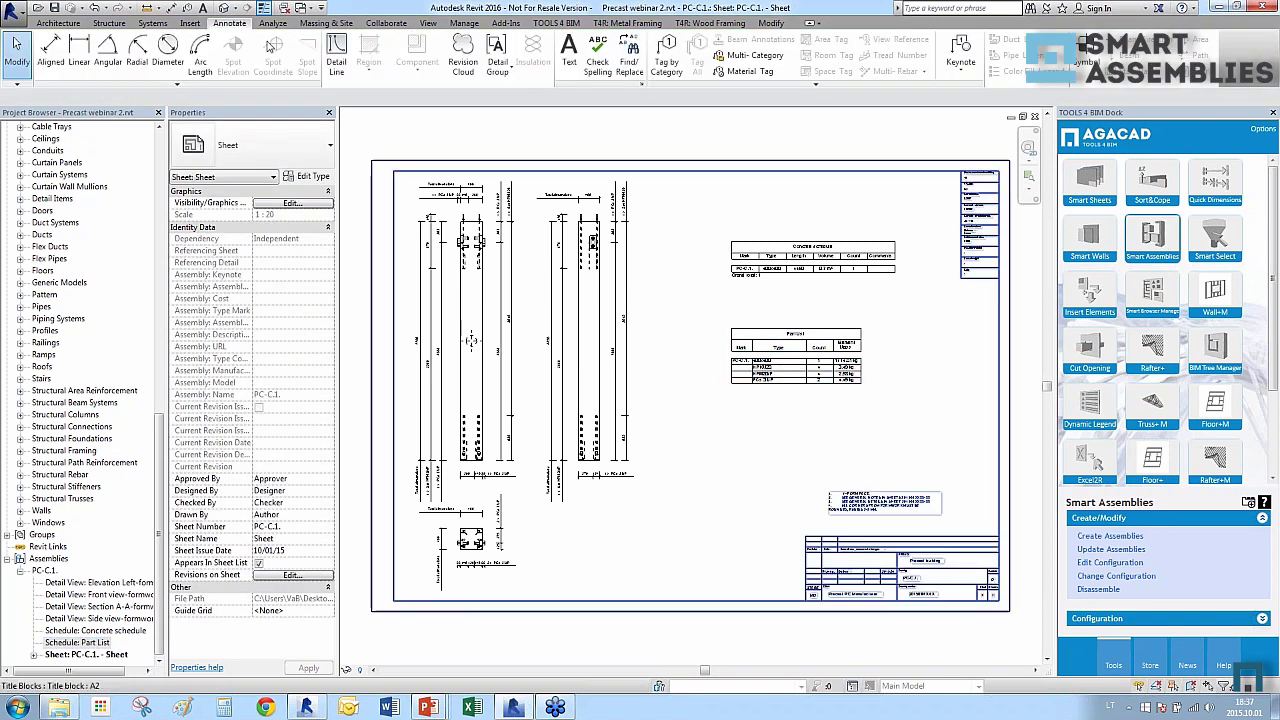
{"action": "left_click", "coordinate": [226, 7]}
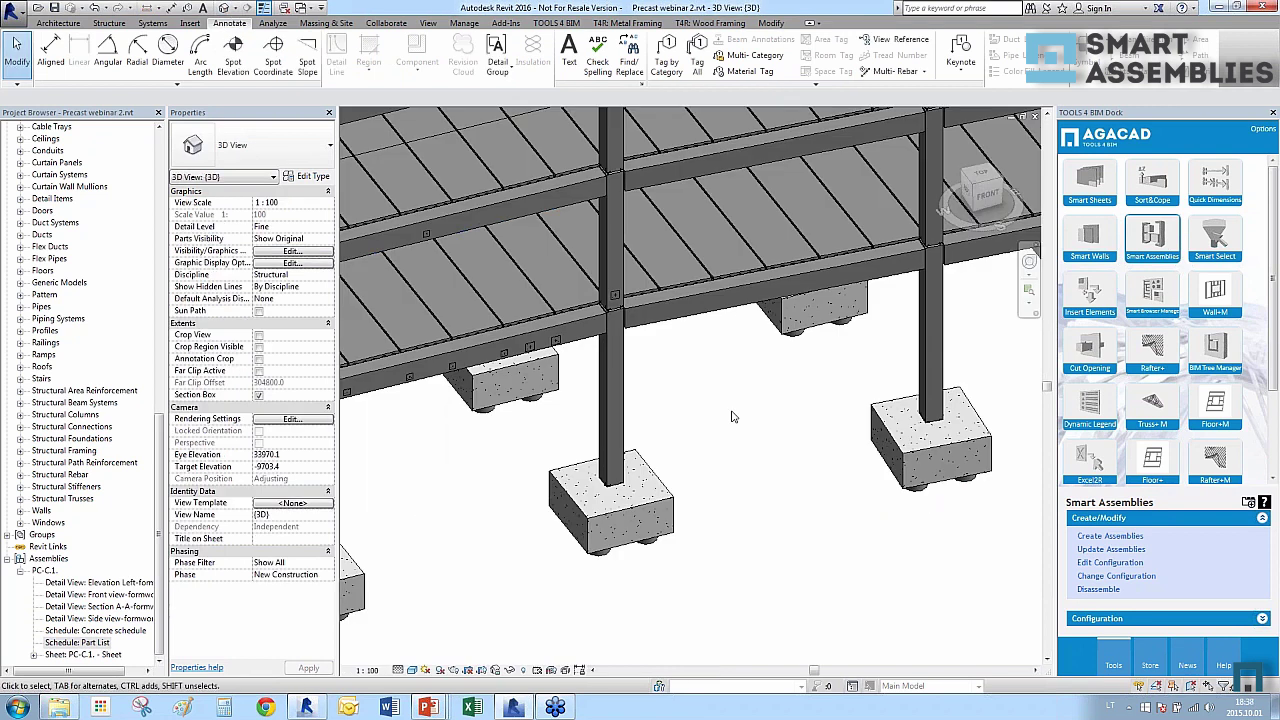
Assign PC-C.1. - Sheet as the sheet template in the Columns shop drawing configuration and save the configuration.
{"action": "left_click", "coordinate": [1112, 620]}
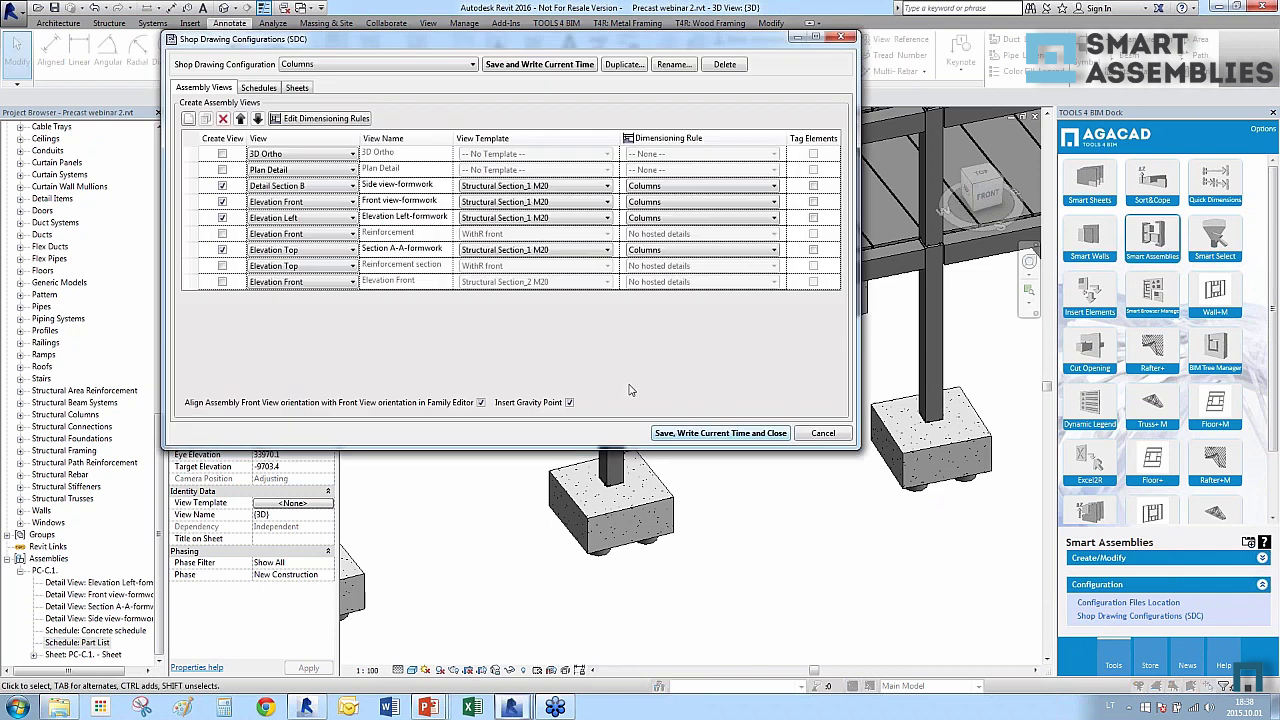
{"action": "left_click", "coordinate": [298, 89]}
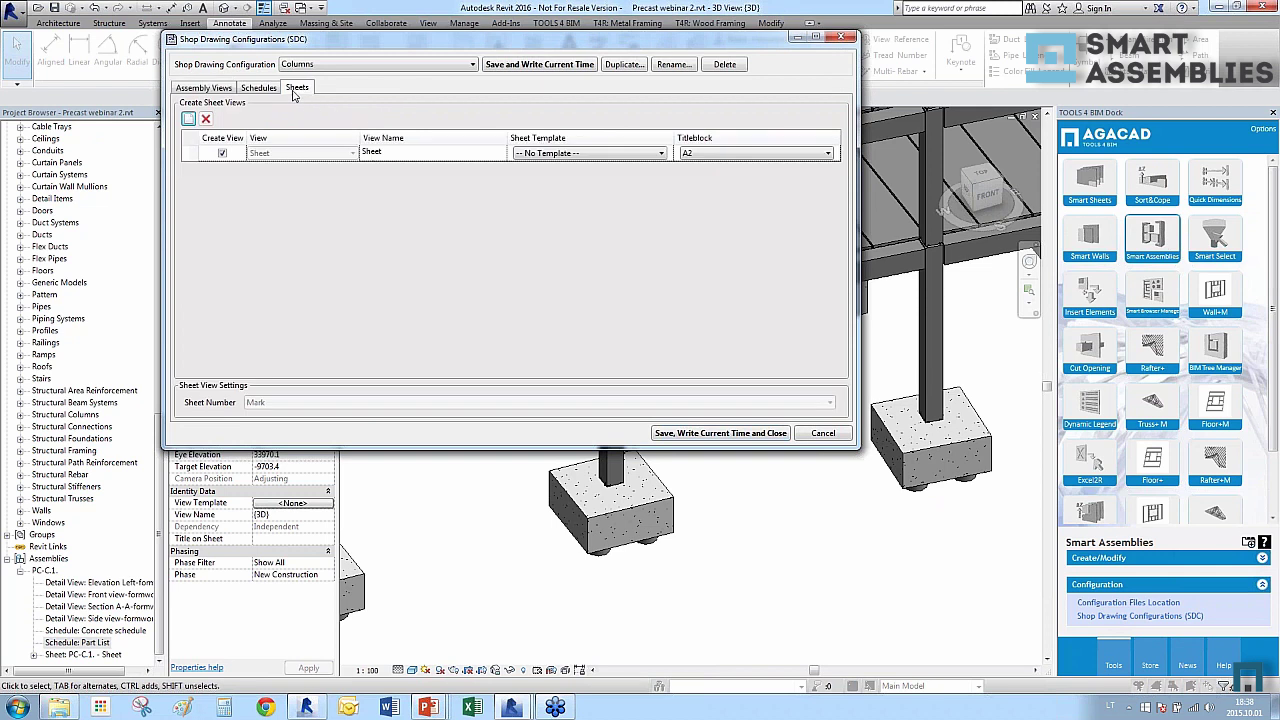
{"action": "left_click", "coordinate": [631, 158]}
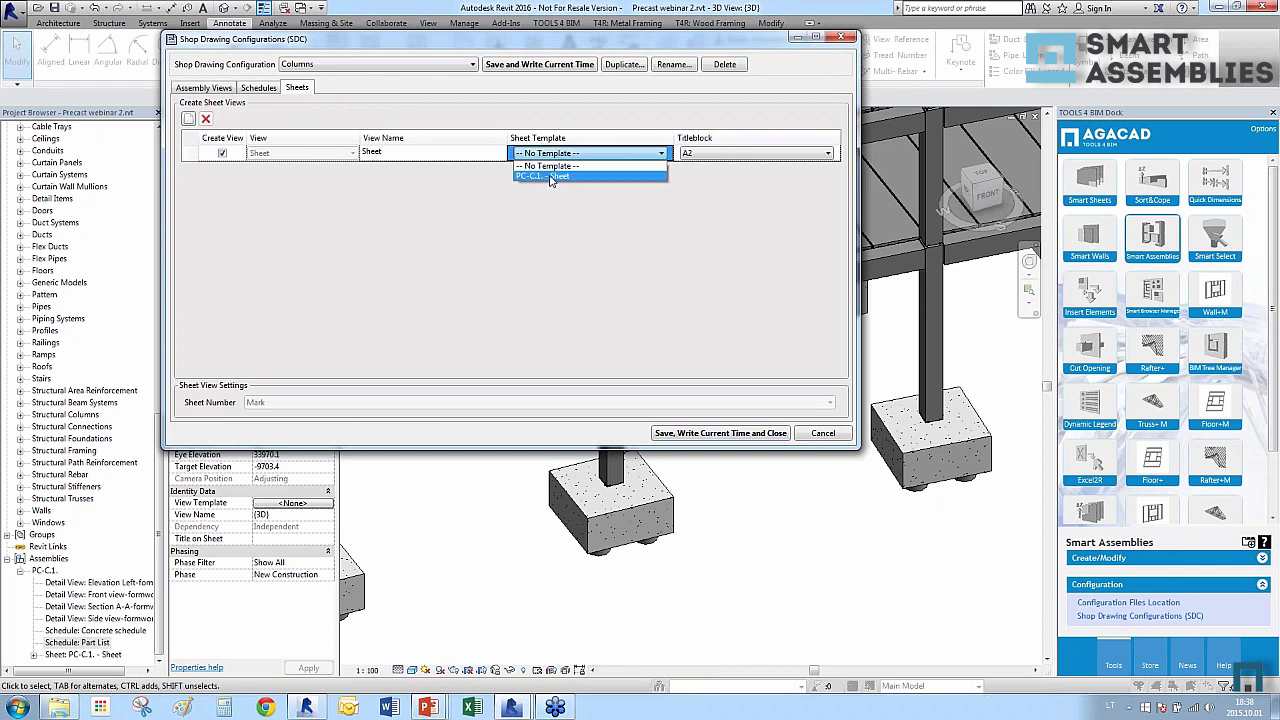
{"action": "left_click", "coordinate": [549, 177]}
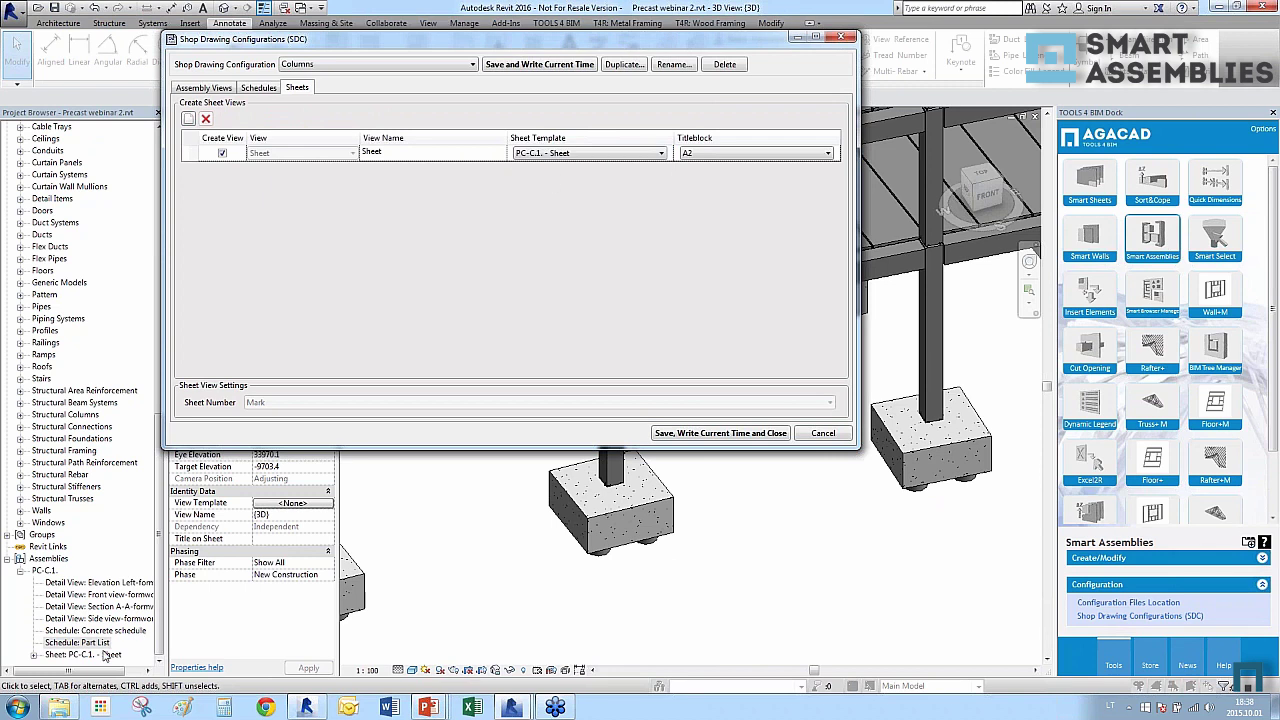
{"action": "left_click", "coordinate": [718, 435]}
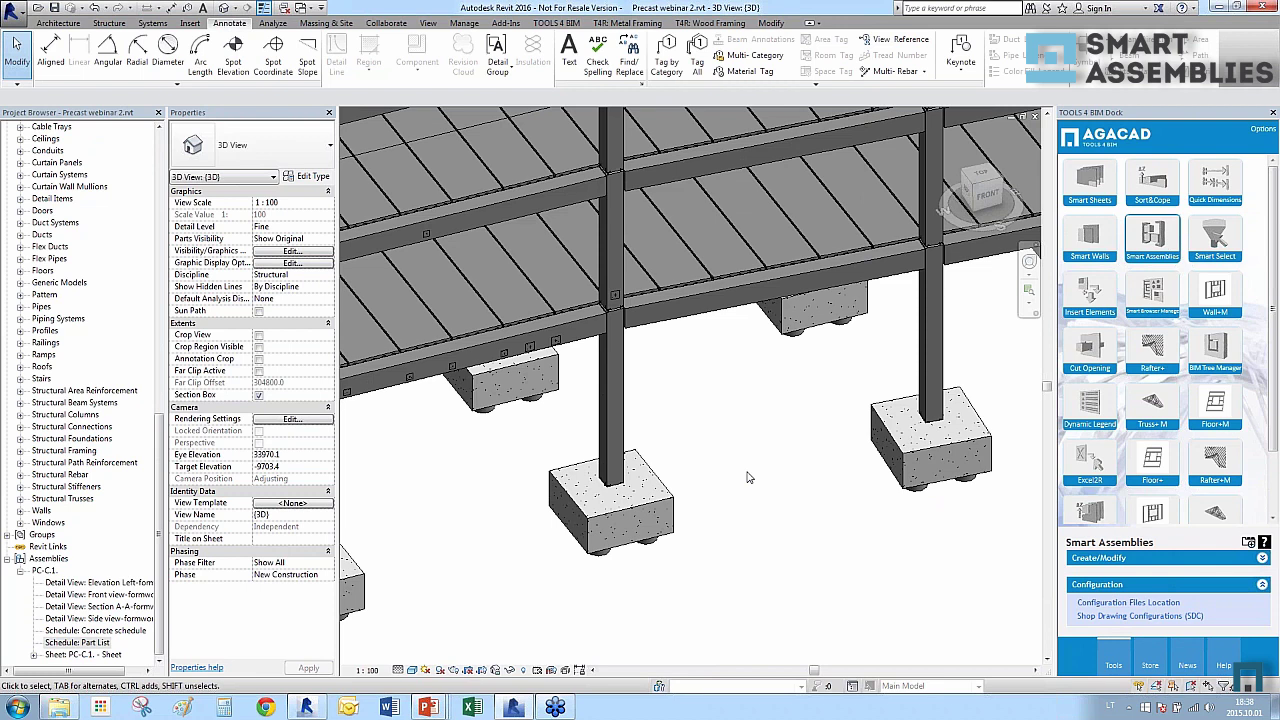
Create assemblies with the Columns configuration for the last two front-side columns running from Level 2 to Level 3.
{"action": "scroll", "coordinate": [470, 489], "scroll_direction": "down", "scroll_amount": 4}
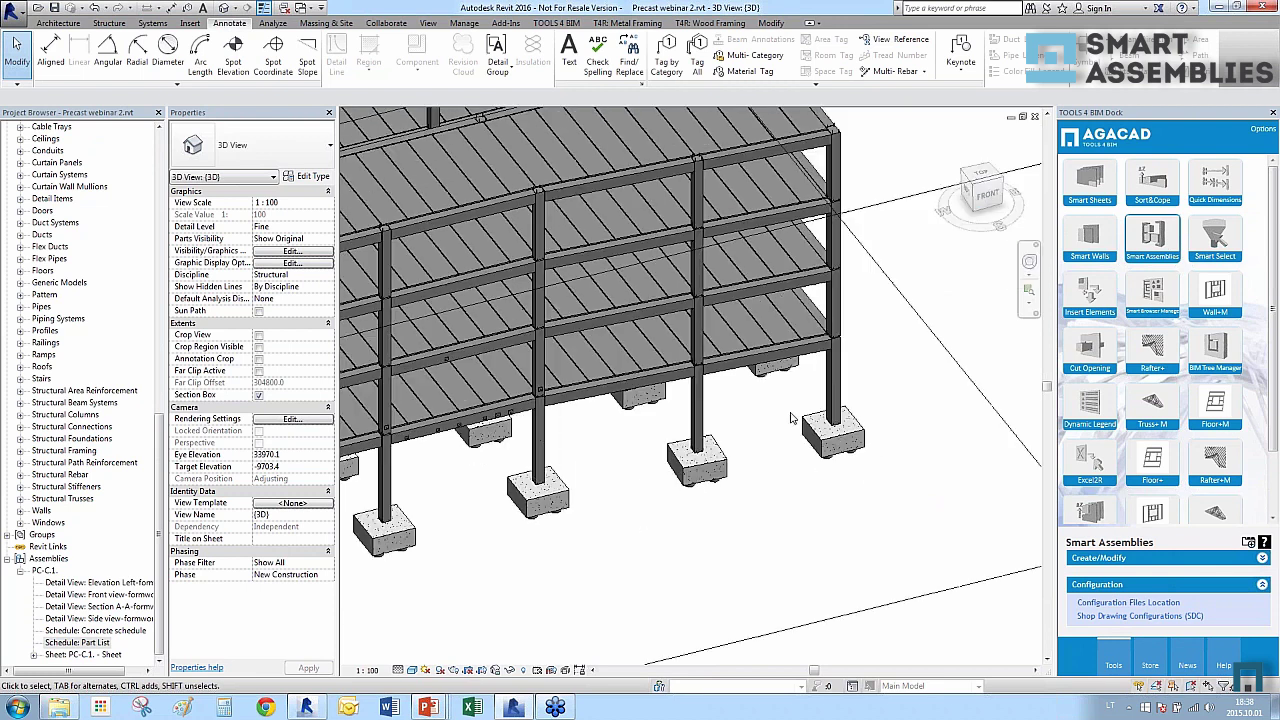
{"action": "scroll", "coordinate": [794, 419], "scroll_direction": "up", "scroll_amount": 3}
{"action": "left_click", "coordinate": [673, 328]}
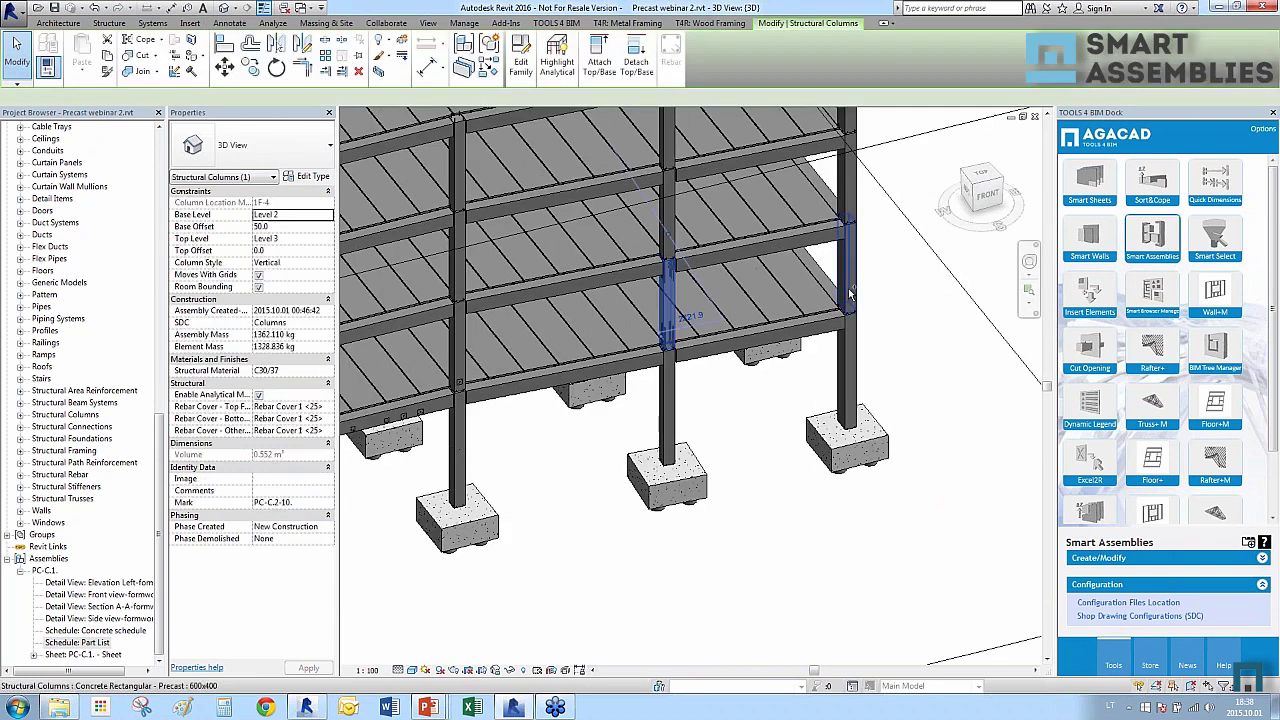
{"action": "left_click", "coordinate": [847, 270], "text": "ctrl"}
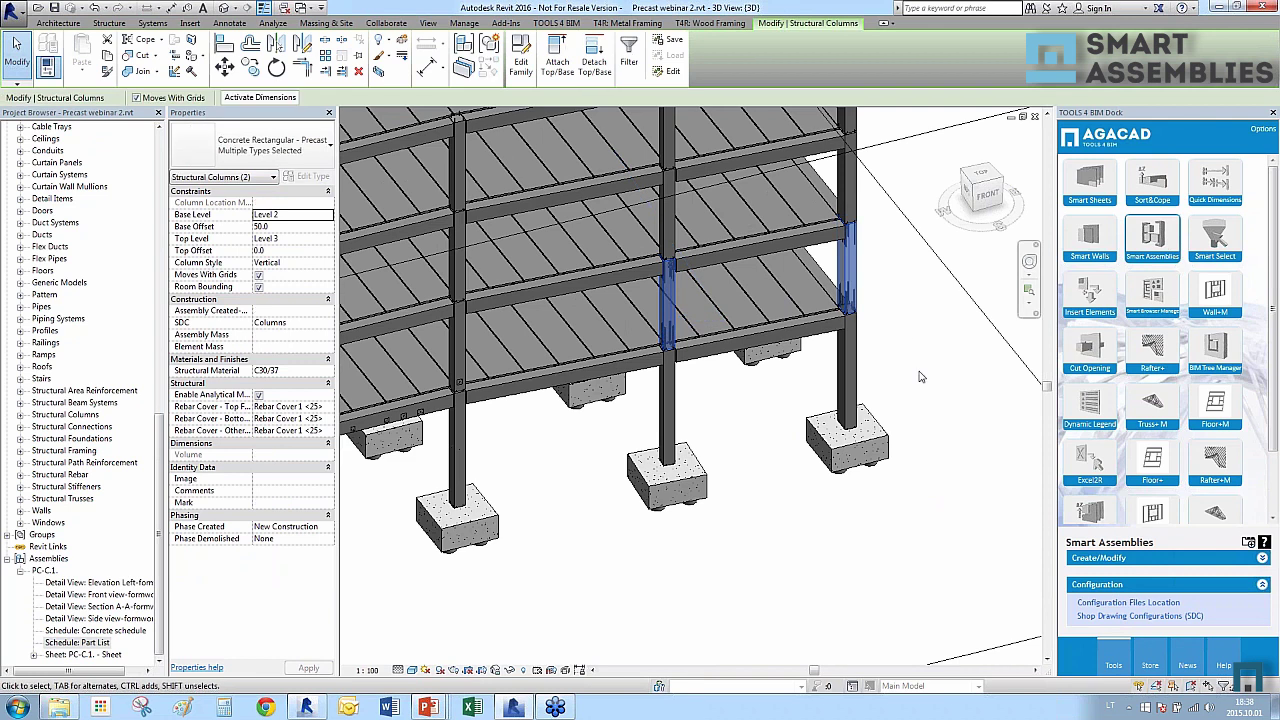
{"action": "left_click", "coordinate": [1095, 558]}
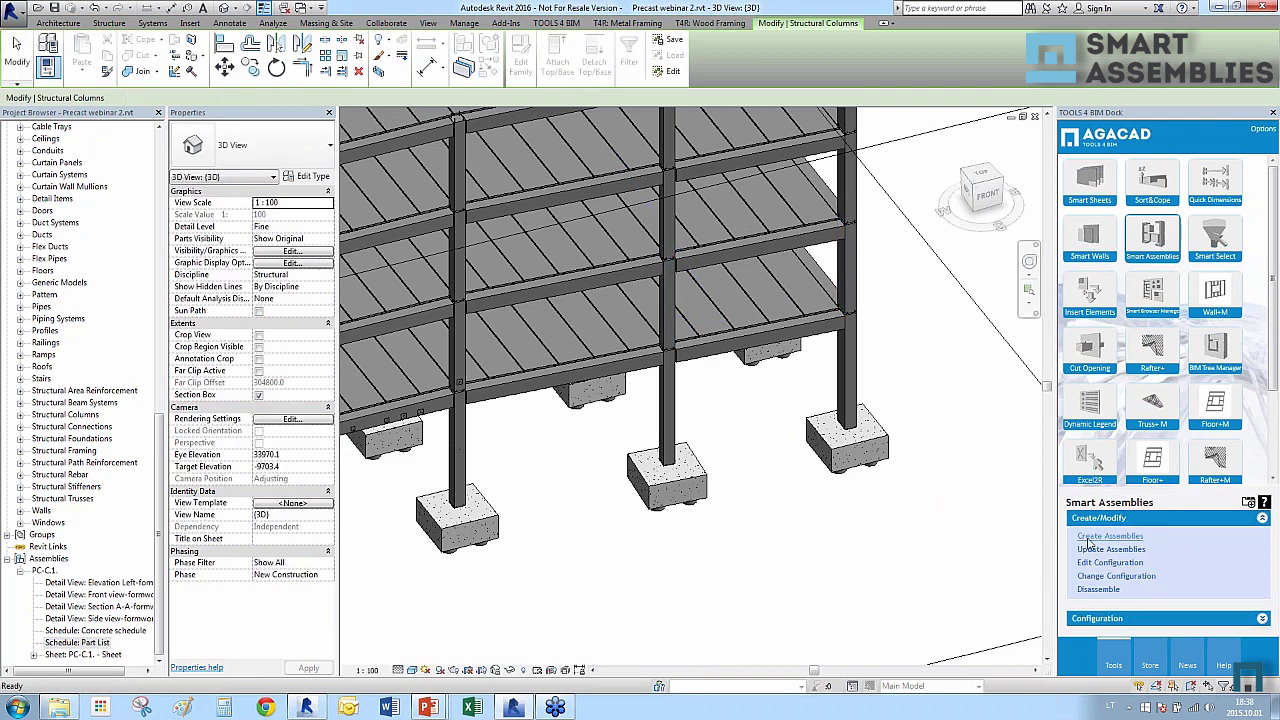
{"action": "left_click", "coordinate": [1104, 536]}
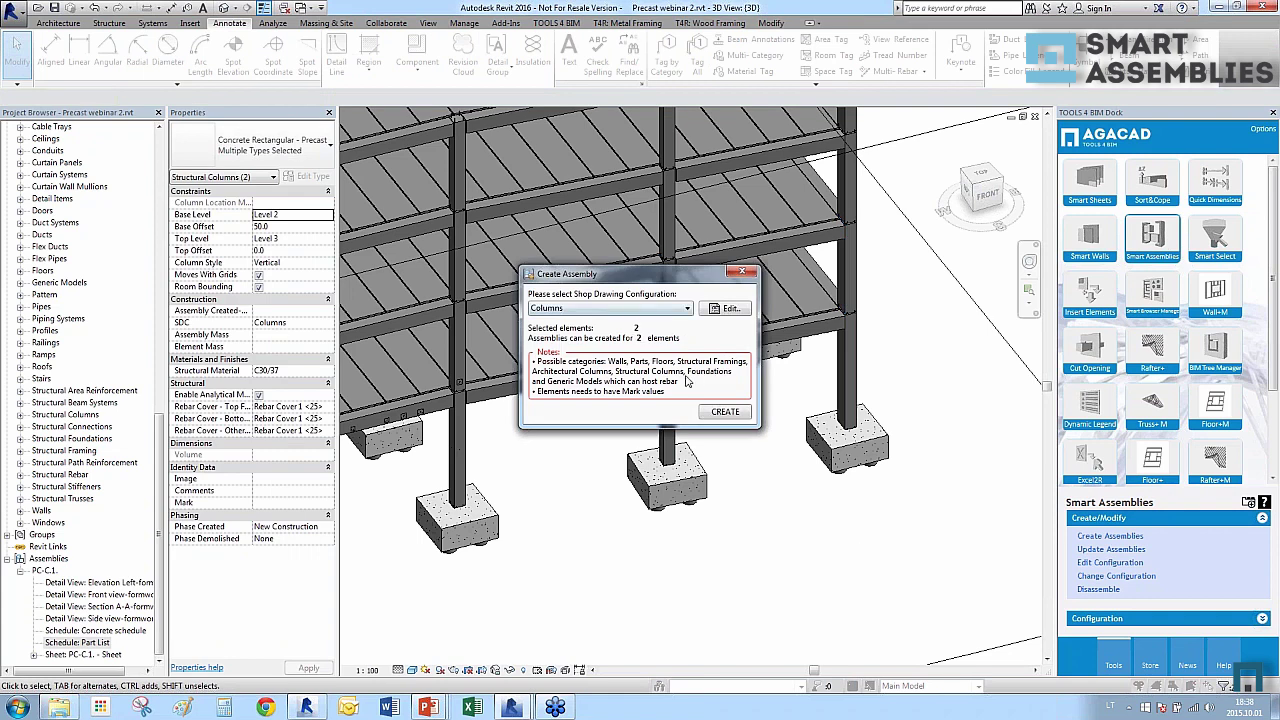
{"action": "left_click", "coordinate": [722, 412]}
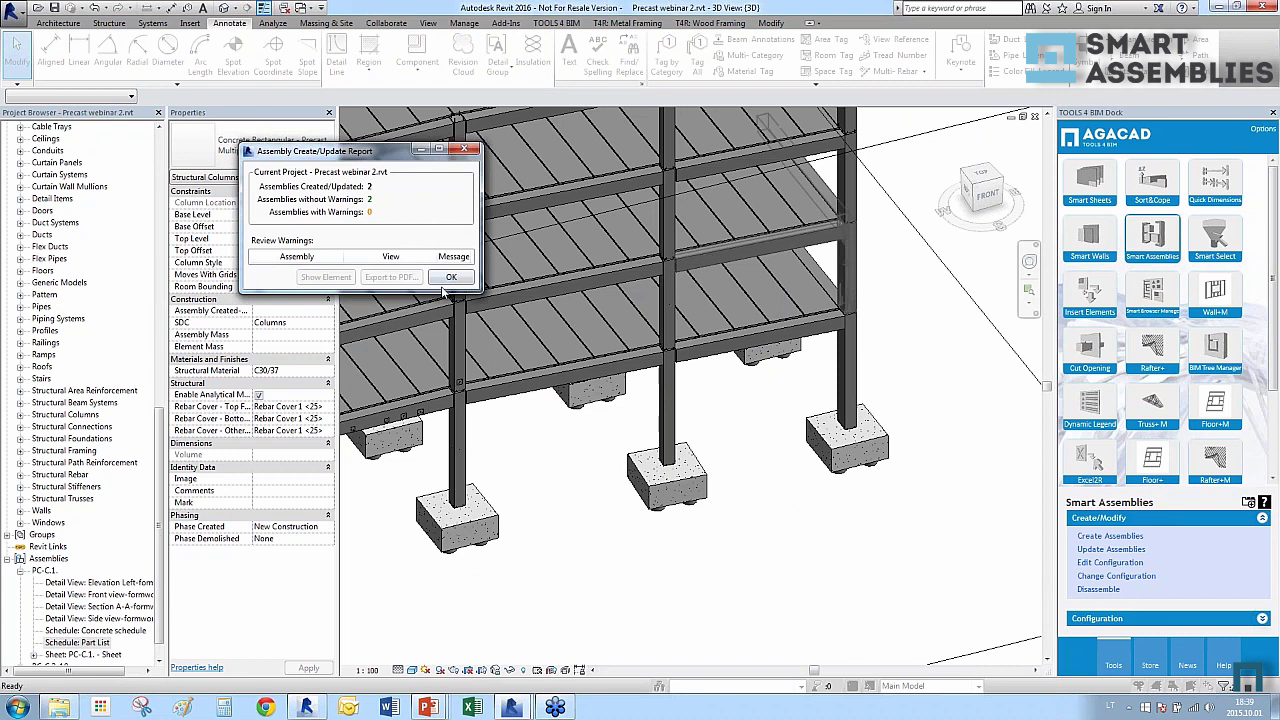
{"action": "left_click", "coordinate": [450, 277]}
Expand the PC-C.2-10. assembly and open its sheet to examine the arrangement of views and schedules.
{"action": "scroll", "coordinate": [80, 580], "scroll_direction": "down", "scroll_amount": 1}
{"action": "left_click", "coordinate": [77, 618]}
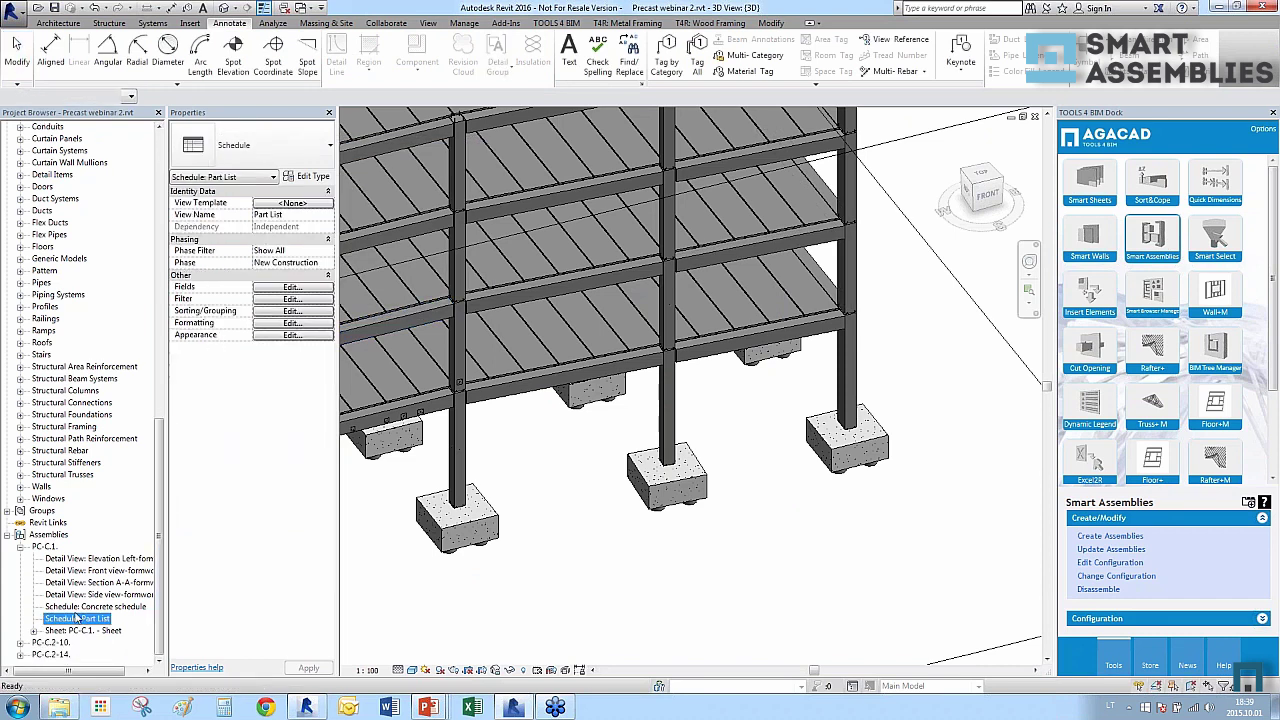
{"action": "double_click", "coordinate": [63, 645]}
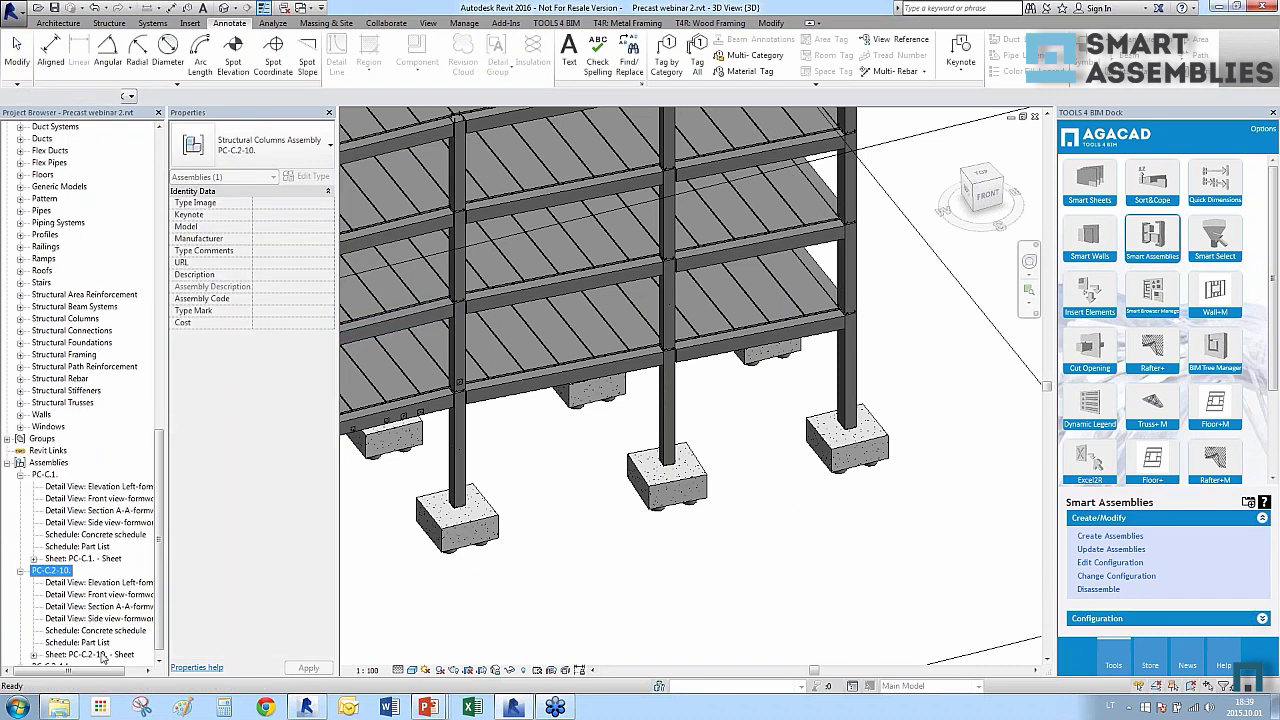
{"action": "left_click", "coordinate": [103, 655]}
{"action": "double_click", "coordinate": [103, 655]}
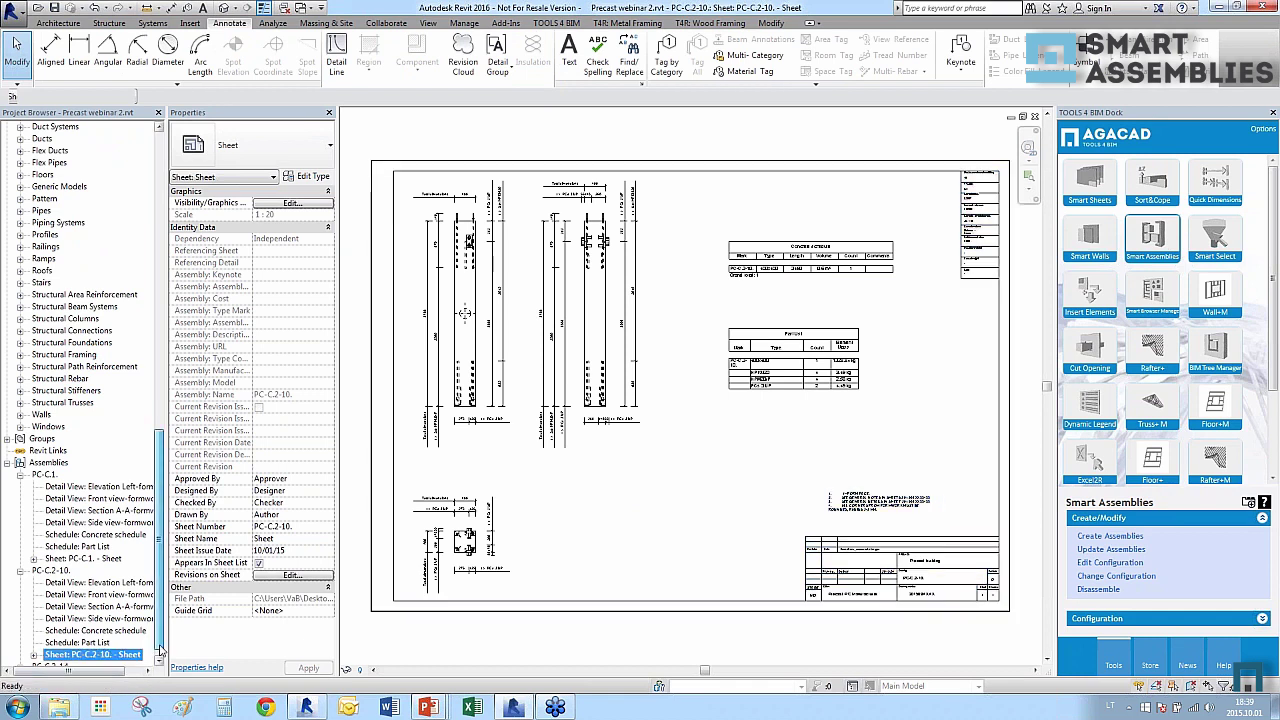
Open the PC-C.2-14. assembly's sheet to examine its layout, and return to the 3D view.
{"action": "left_click", "coordinate": [87, 655]}
{"action": "double_click", "coordinate": [86, 656]}
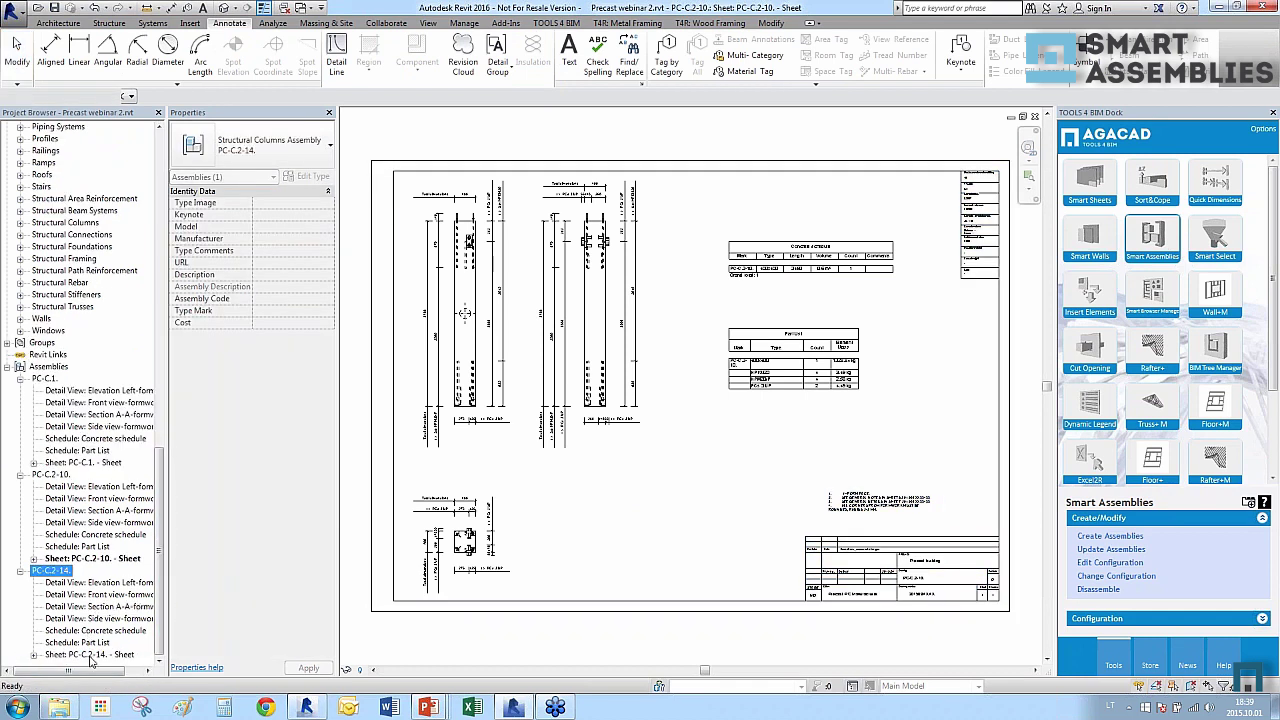
{"action": "left_click", "coordinate": [90, 655]}
{"action": "double_click", "coordinate": [88, 656]}
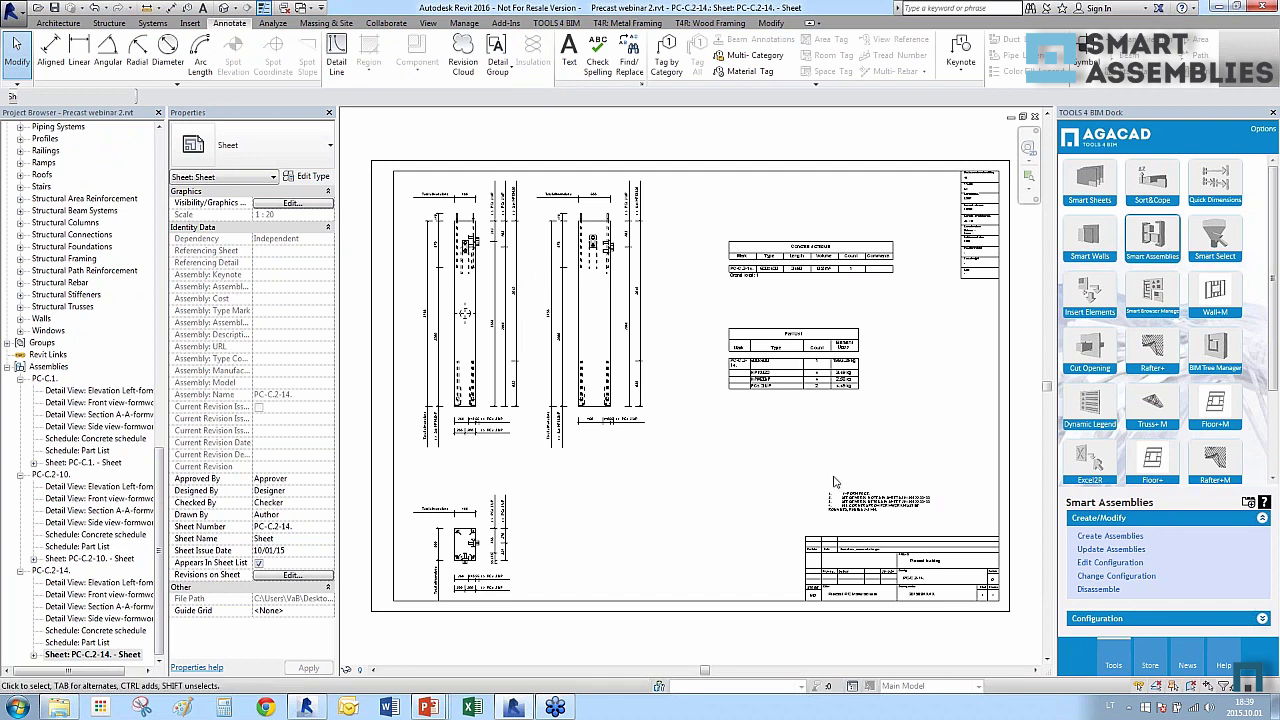
{"action": "left_click", "coordinate": [225, 8]}
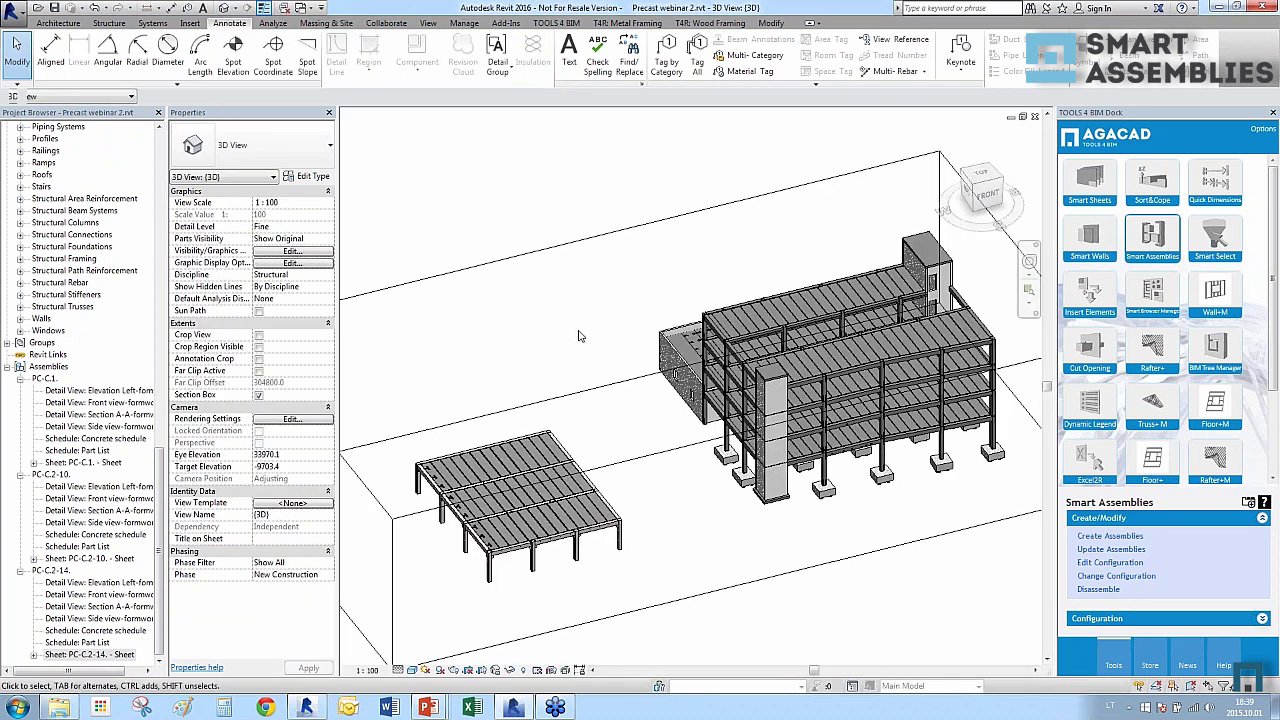
Create an assembly with the Beams configuration for the L precast beam at the front corner of the separate low structure.
{"action": "scroll", "coordinate": [578, 336], "scroll_direction": "down", "scroll_amount": 1}
{"action": "middle_click_drag", "start_coordinate": [912, 447], "coordinate": [897, 236], "text": "shift"}
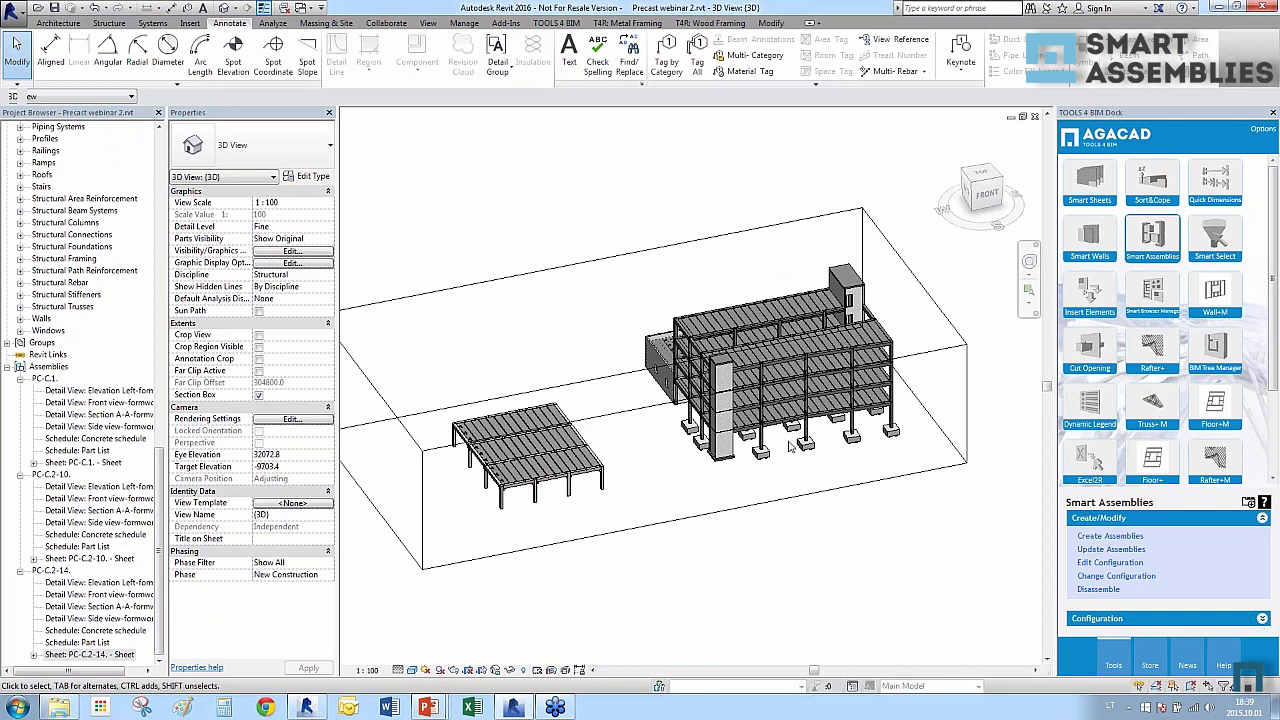
{"action": "scroll", "coordinate": [797, 460], "scroll_direction": "up", "scroll_amount": 2}
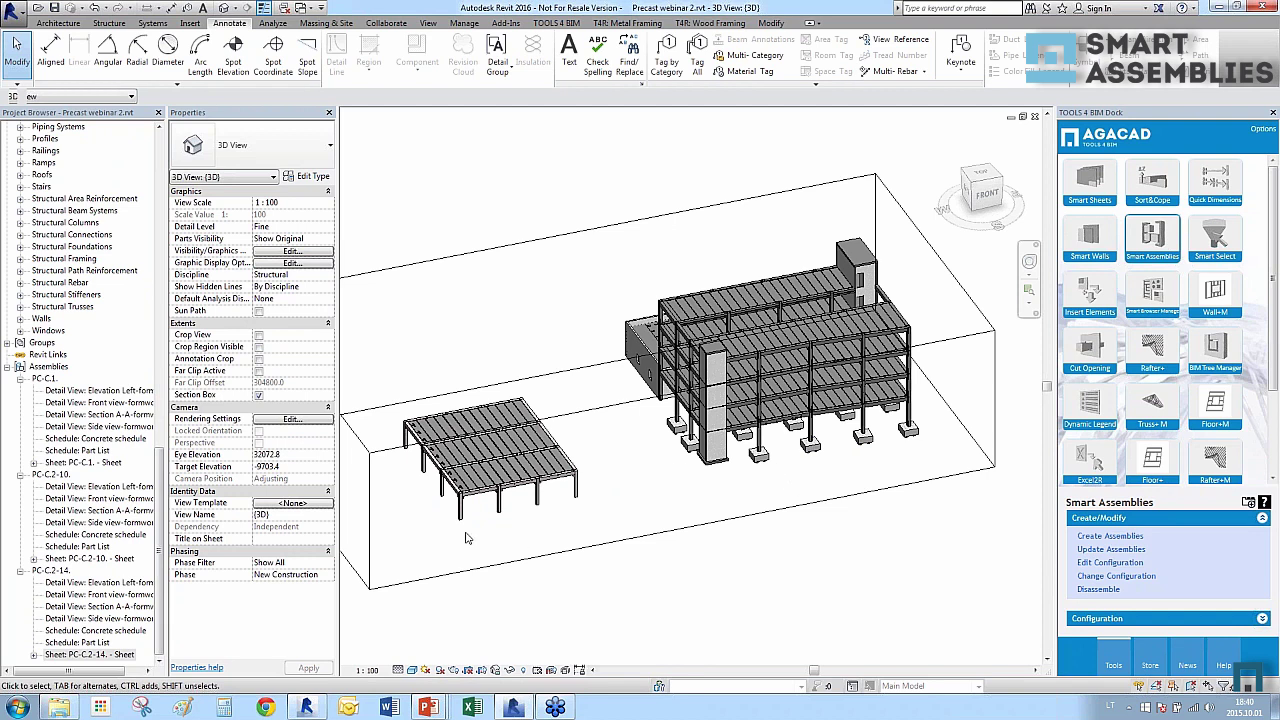
{"action": "scroll", "coordinate": [422, 533], "scroll_direction": "up", "scroll_amount": 10}
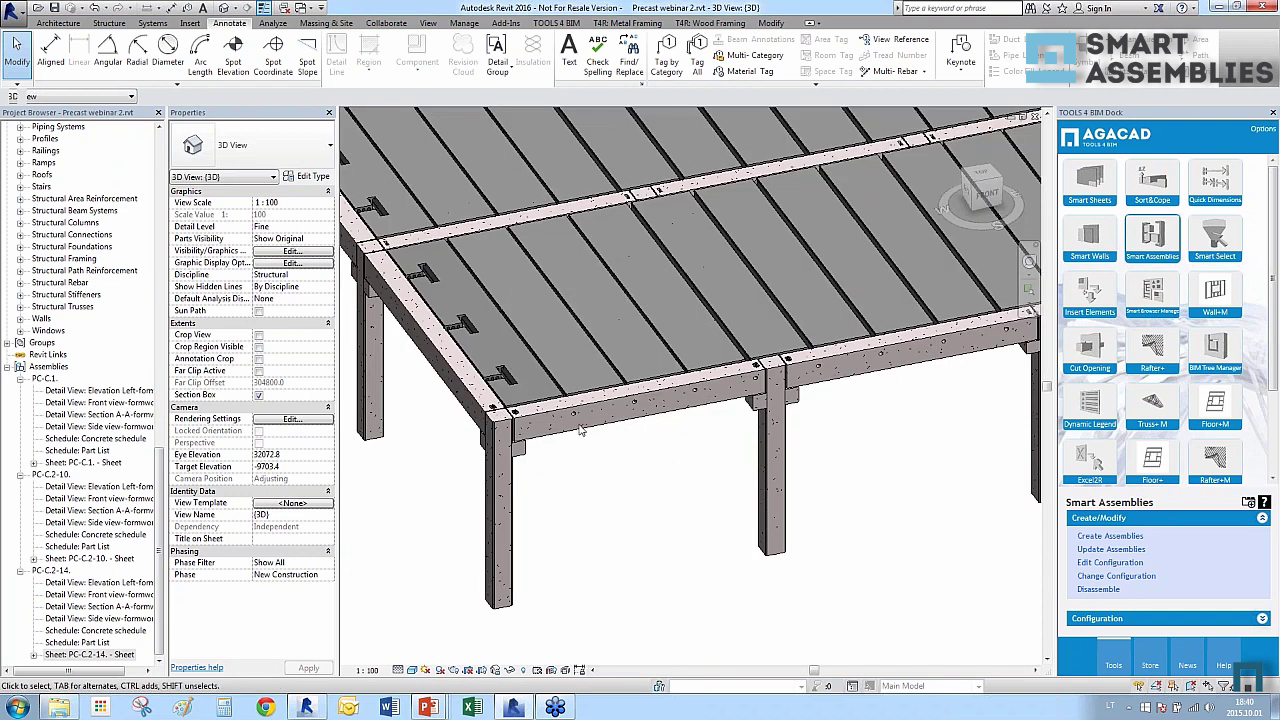
{"action": "left_click", "coordinate": [583, 433]}
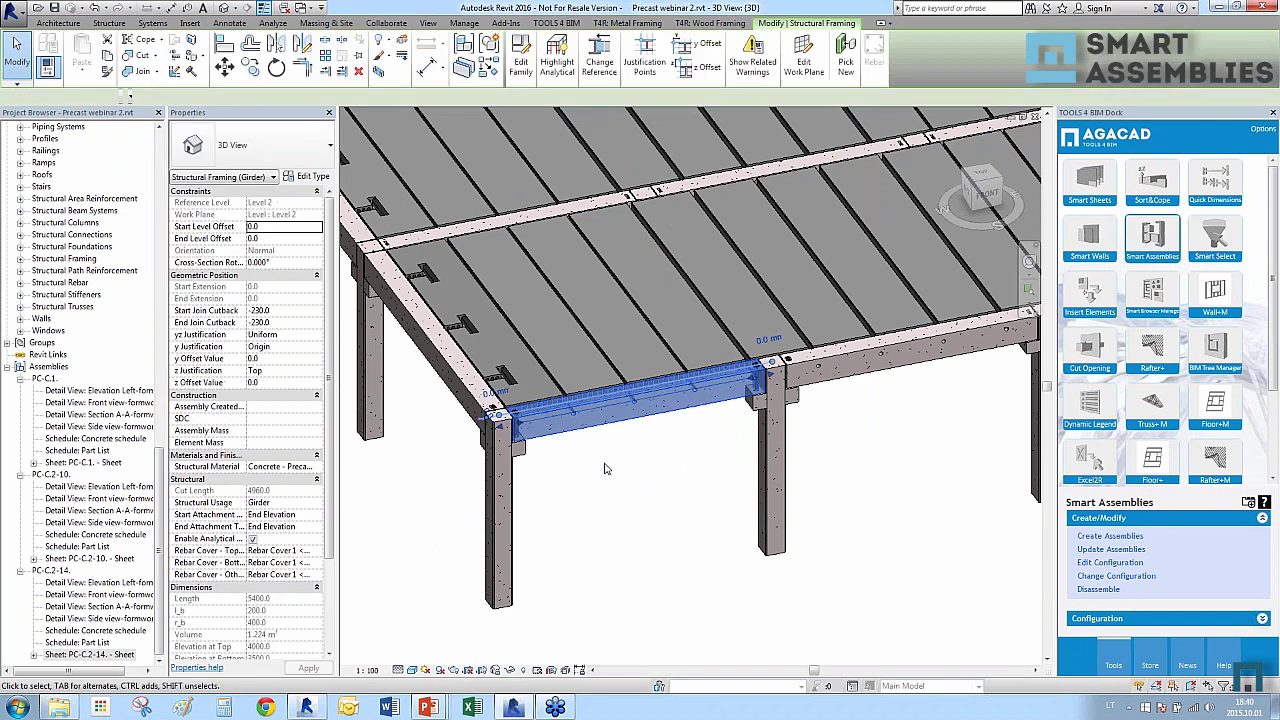
{"action": "scroll", "coordinate": [604, 468], "scroll_direction": "up", "scroll_amount": 3}
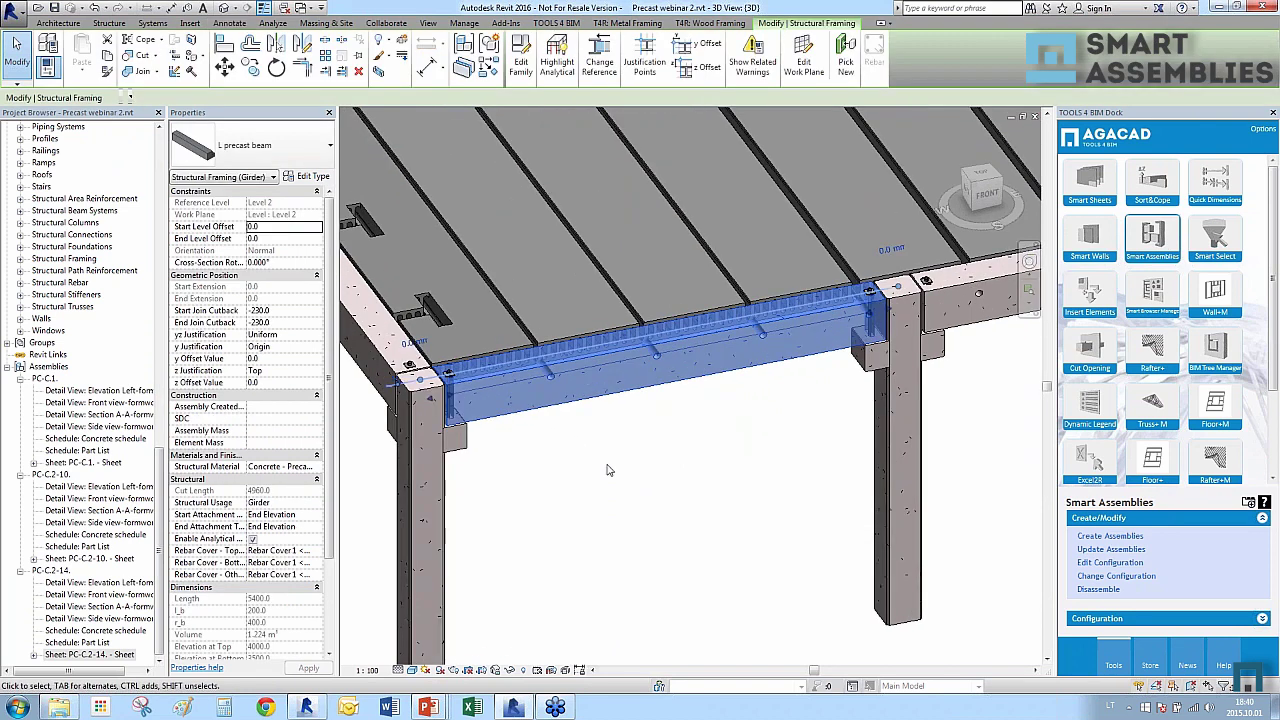
{"action": "scroll", "coordinate": [608, 470], "scroll_direction": "down", "scroll_amount": 5}
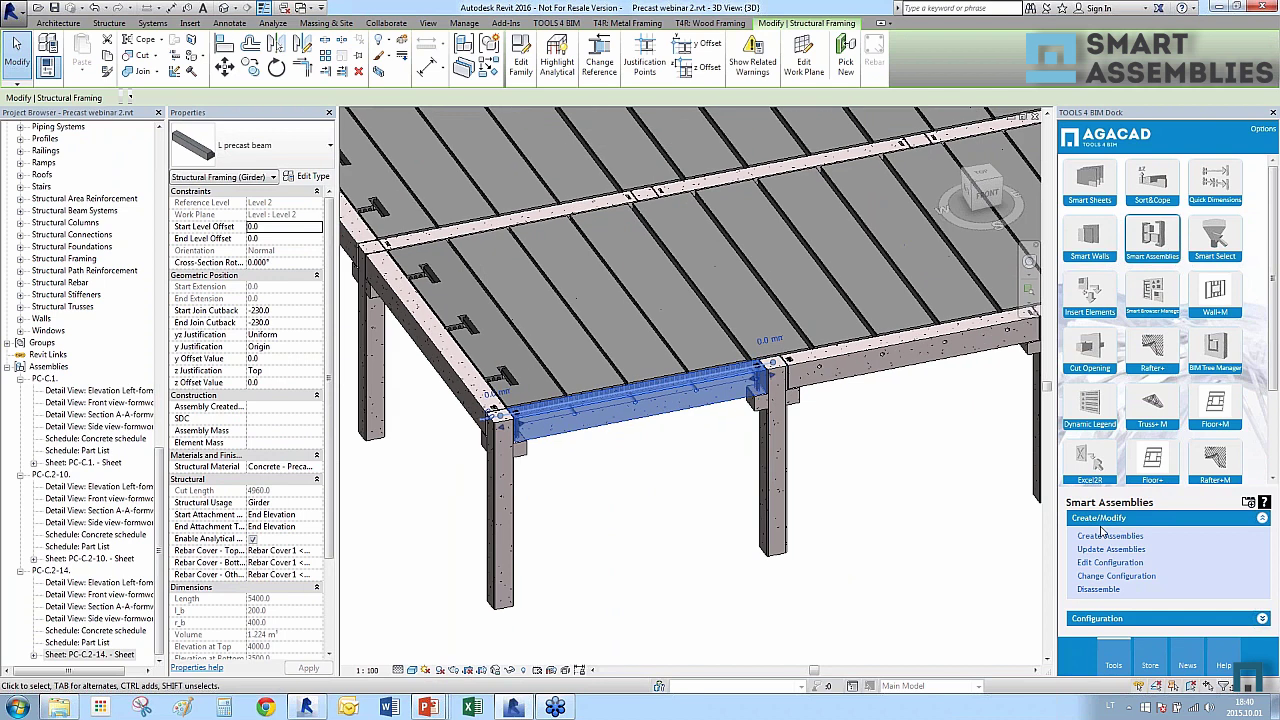
{"action": "left_click", "coordinate": [920, 487]}
{"action": "left_click", "coordinate": [680, 310]}
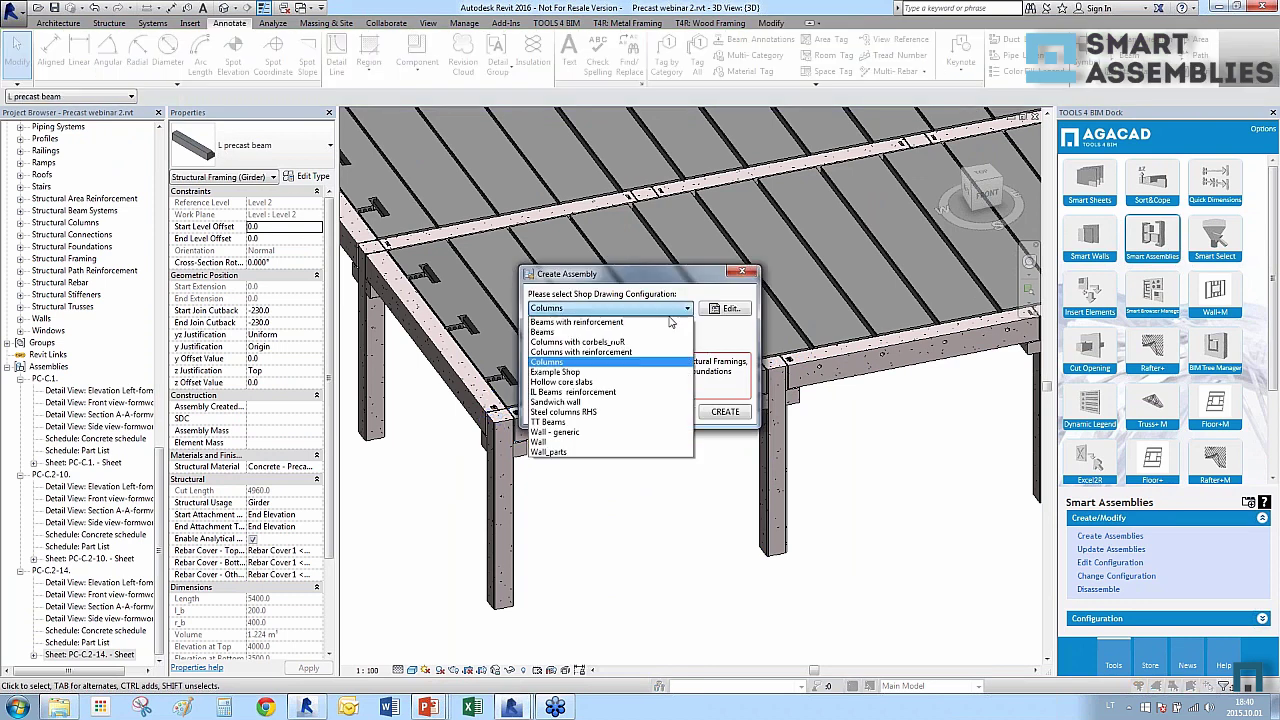
{"action": "left_click", "coordinate": [656, 332]}
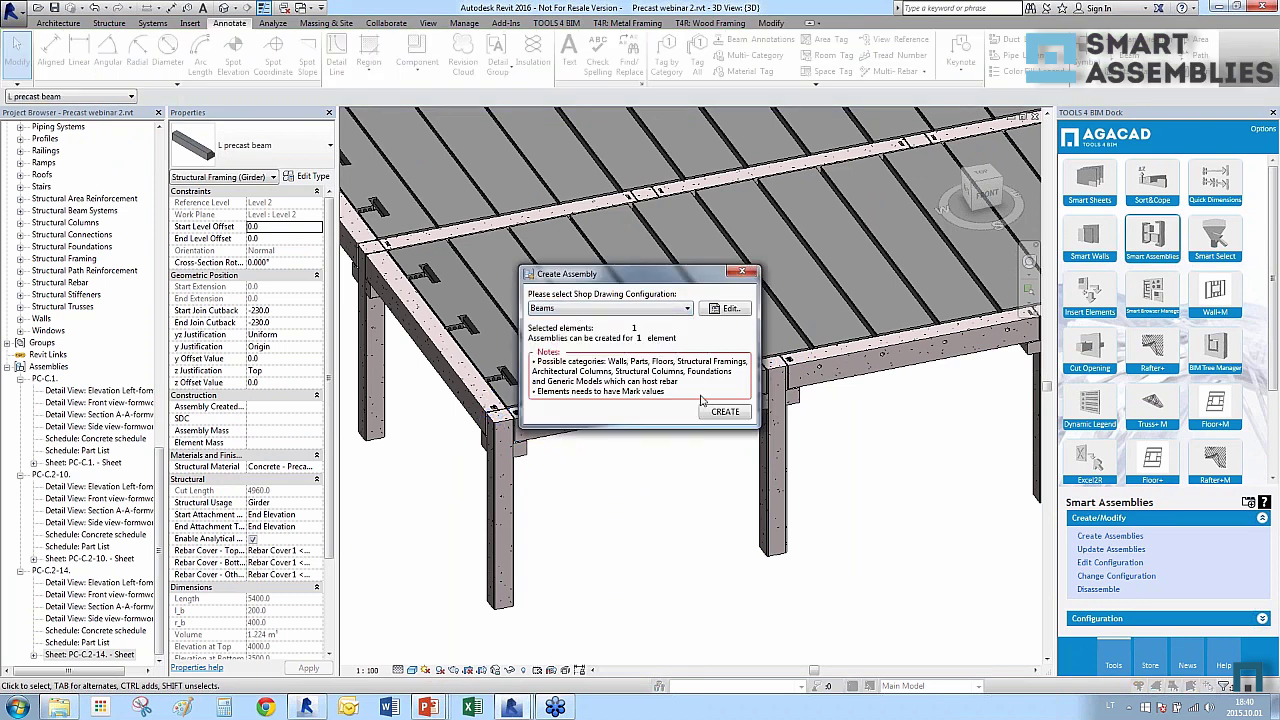
{"action": "left_click", "coordinate": [725, 412]}
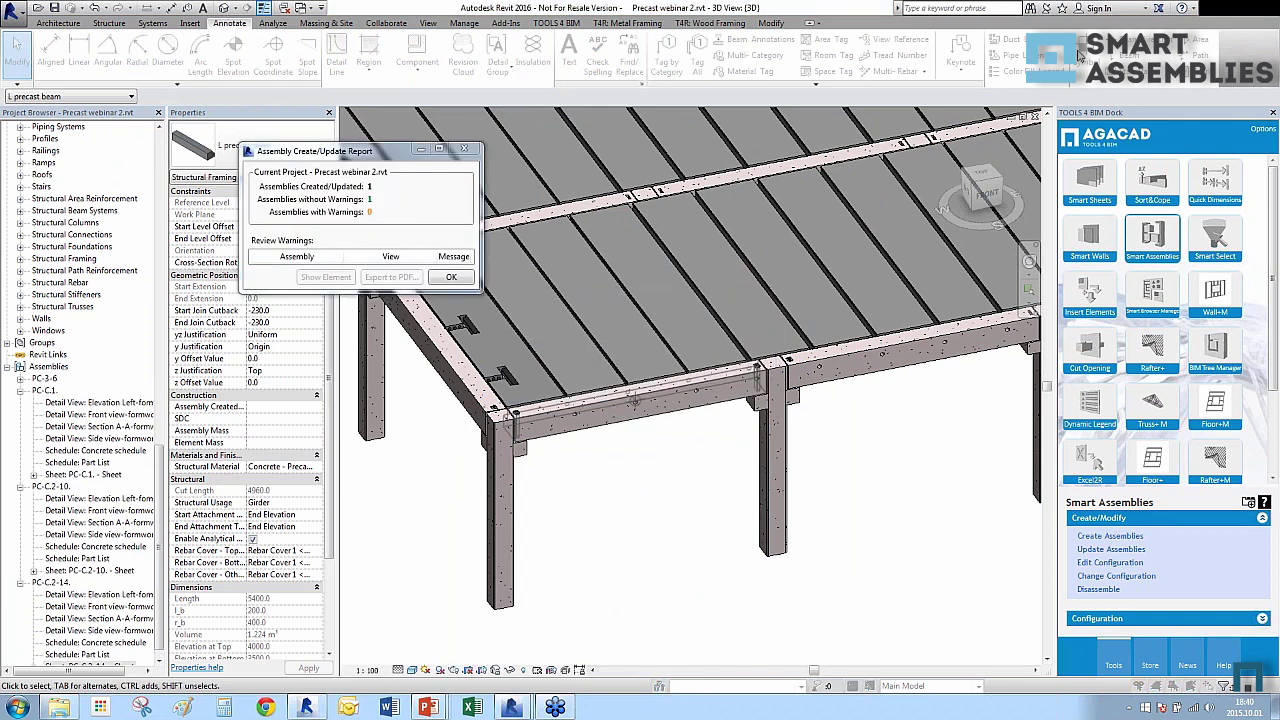
{"action": "left_click", "coordinate": [451, 277]}
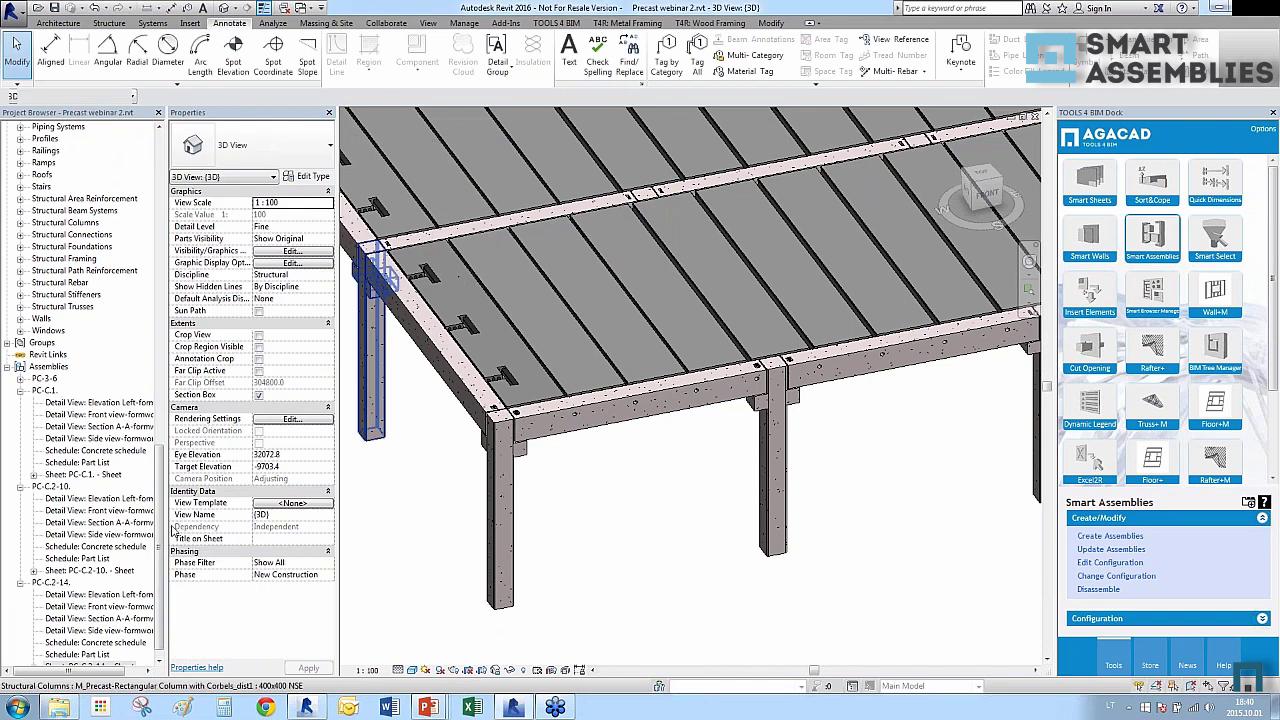
Expand the PC-3-6 beam assembly and examine its Elevation Left, Front and Top formwork detail views.
{"action": "left_click", "coordinate": [20, 379]}
{"action": "left_click", "coordinate": [45, 379]}
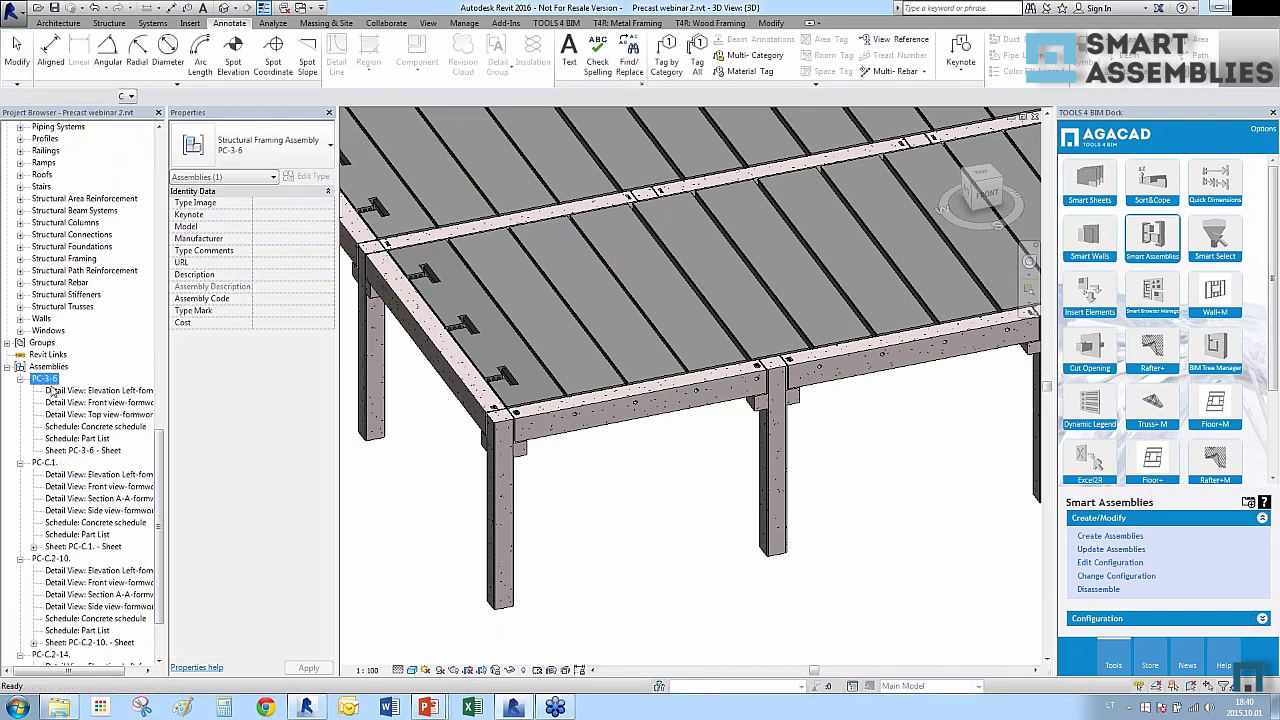
{"action": "double_click", "coordinate": [80, 391]}
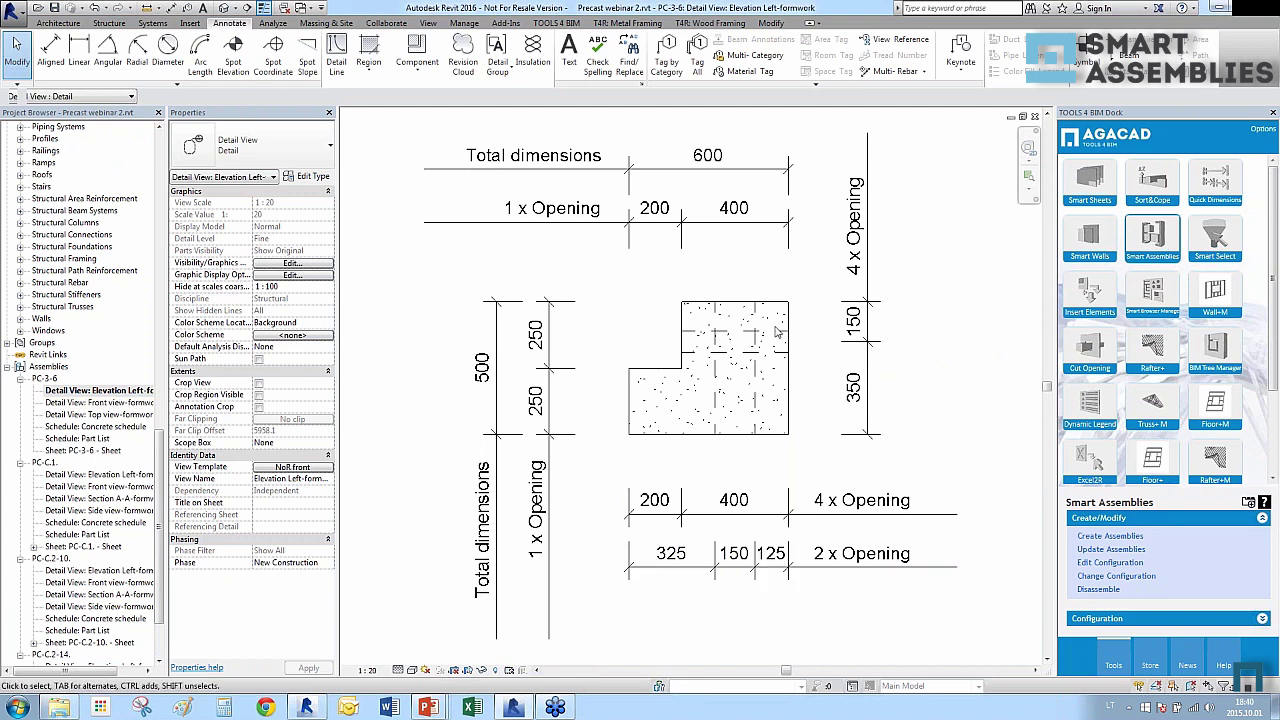
{"action": "double_click", "coordinate": [100, 404]}
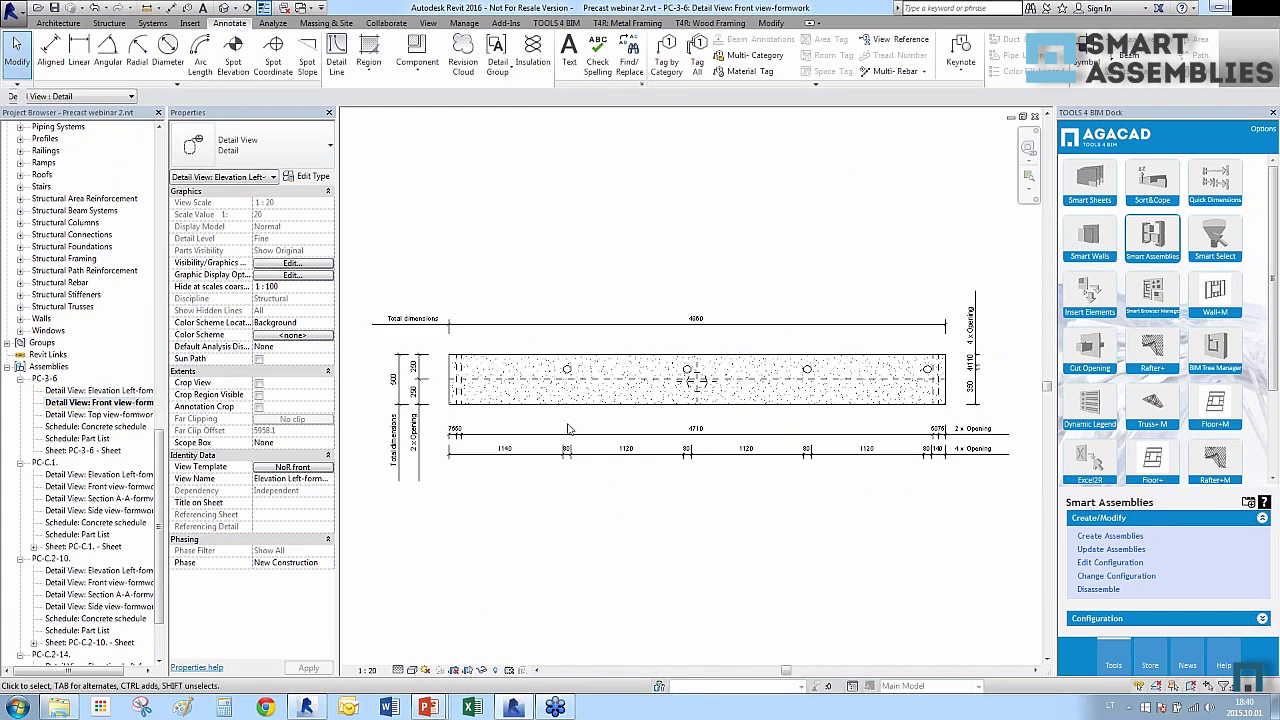
{"action": "double_click", "coordinate": [100, 414]}
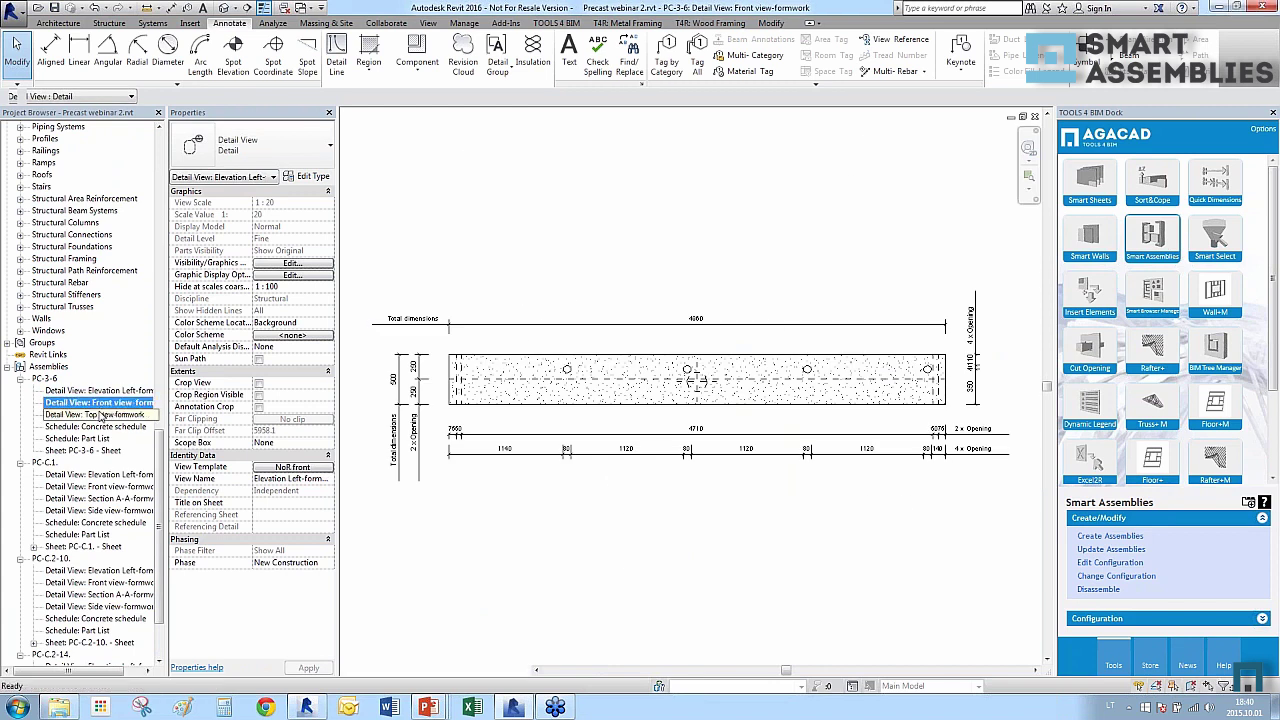
Examine the PC-3-6 assembly's Concrete schedule, Part List and sheet, and return to the low structure in the 3D view.
{"action": "double_click", "coordinate": [120, 427]}
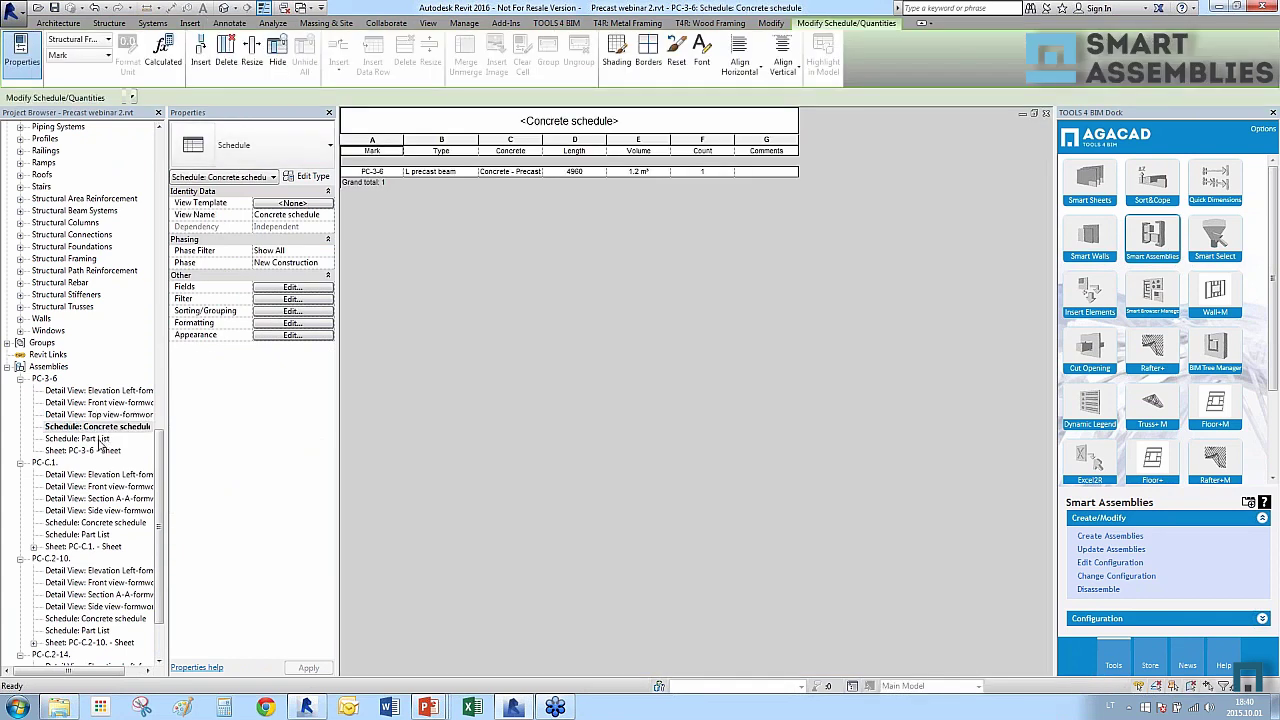
{"action": "double_click", "coordinate": [100, 440]}
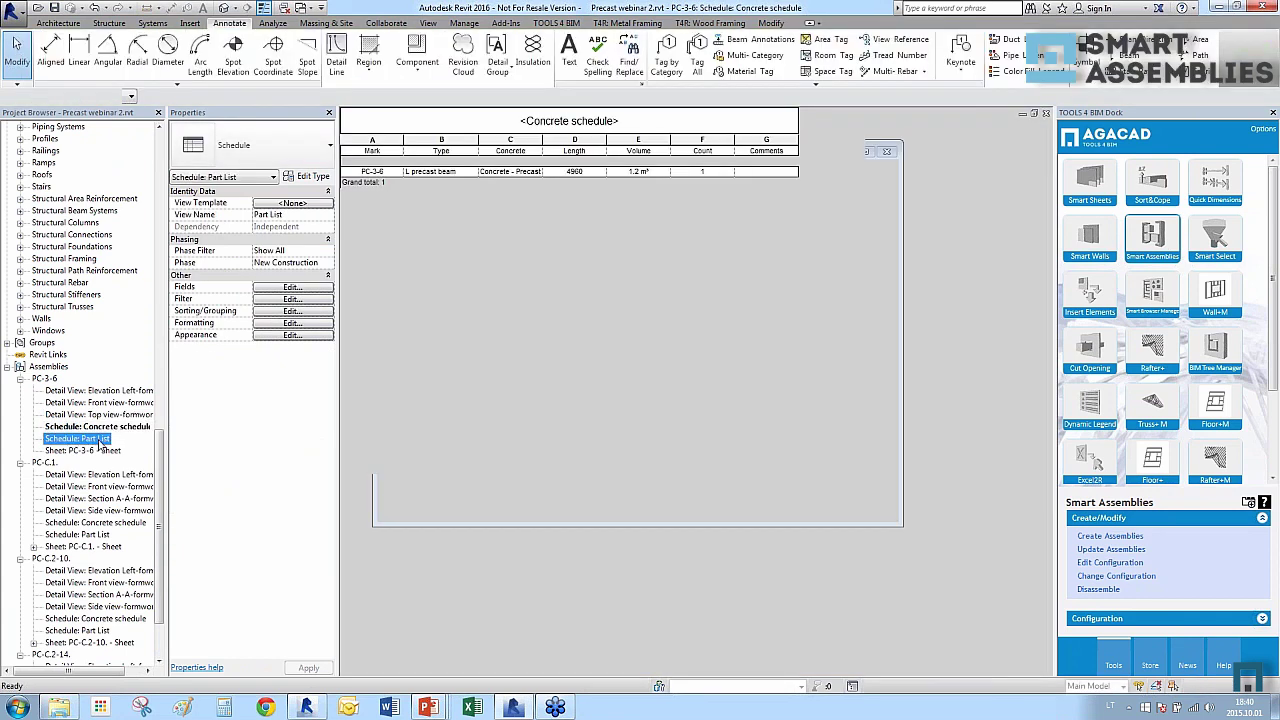
{"action": "double_click", "coordinate": [103, 451]}
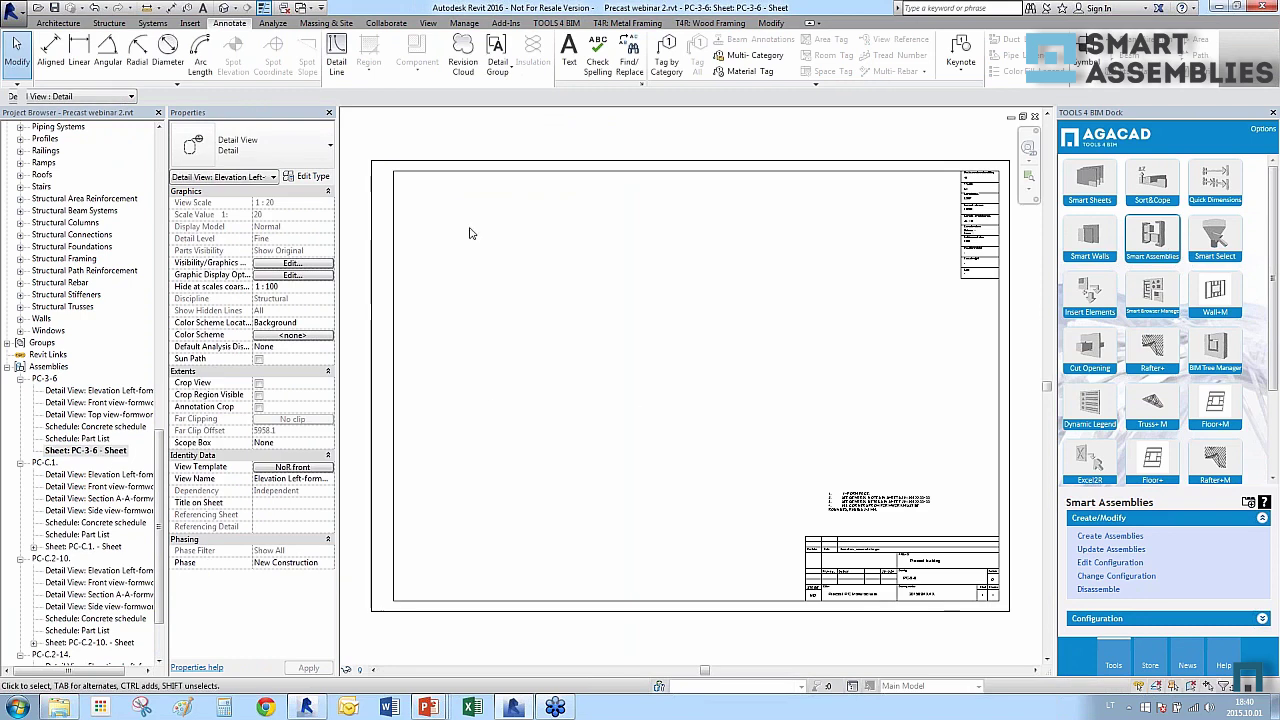
{"action": "left_click", "coordinate": [226, 9]}
{"action": "scroll", "coordinate": [583, 528], "scroll_direction": "up", "scroll_amount": 6}
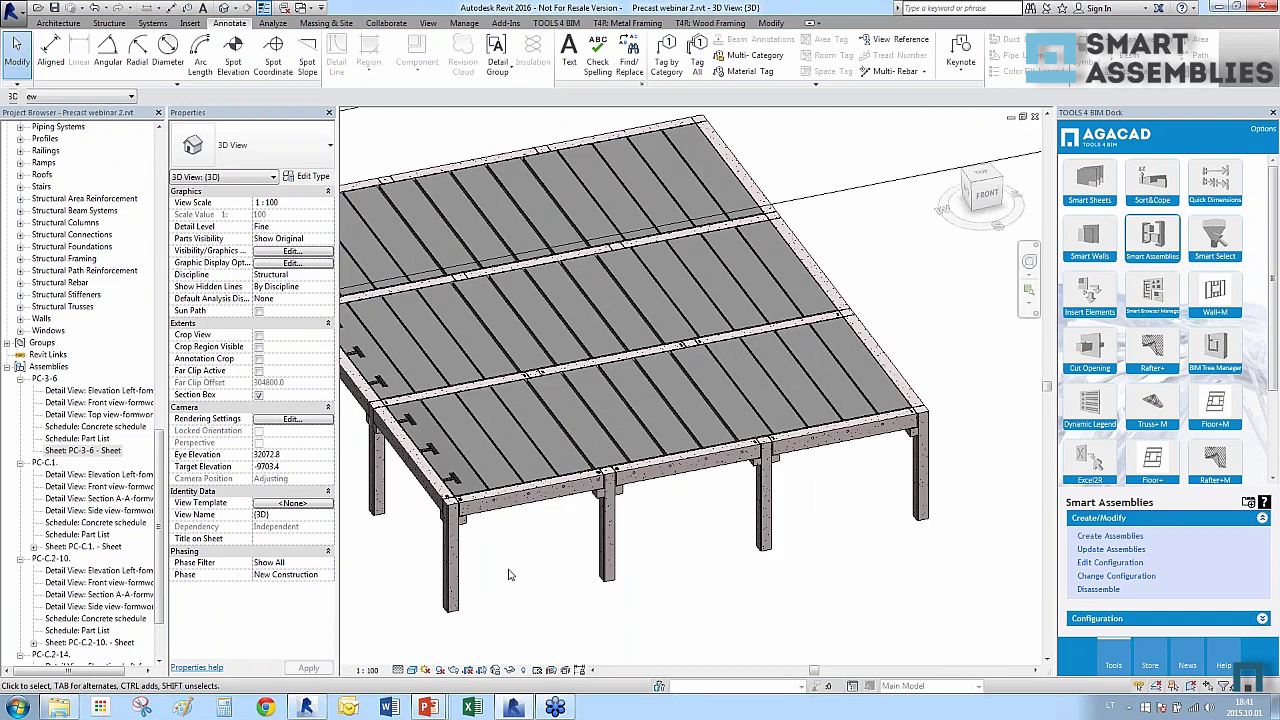
Create an assembly with the Hollow core slabs configuration for the notched corner slab of the separate low structure.
{"action": "scroll", "coordinate": [529, 444], "scroll_direction": "up", "scroll_amount": 2}
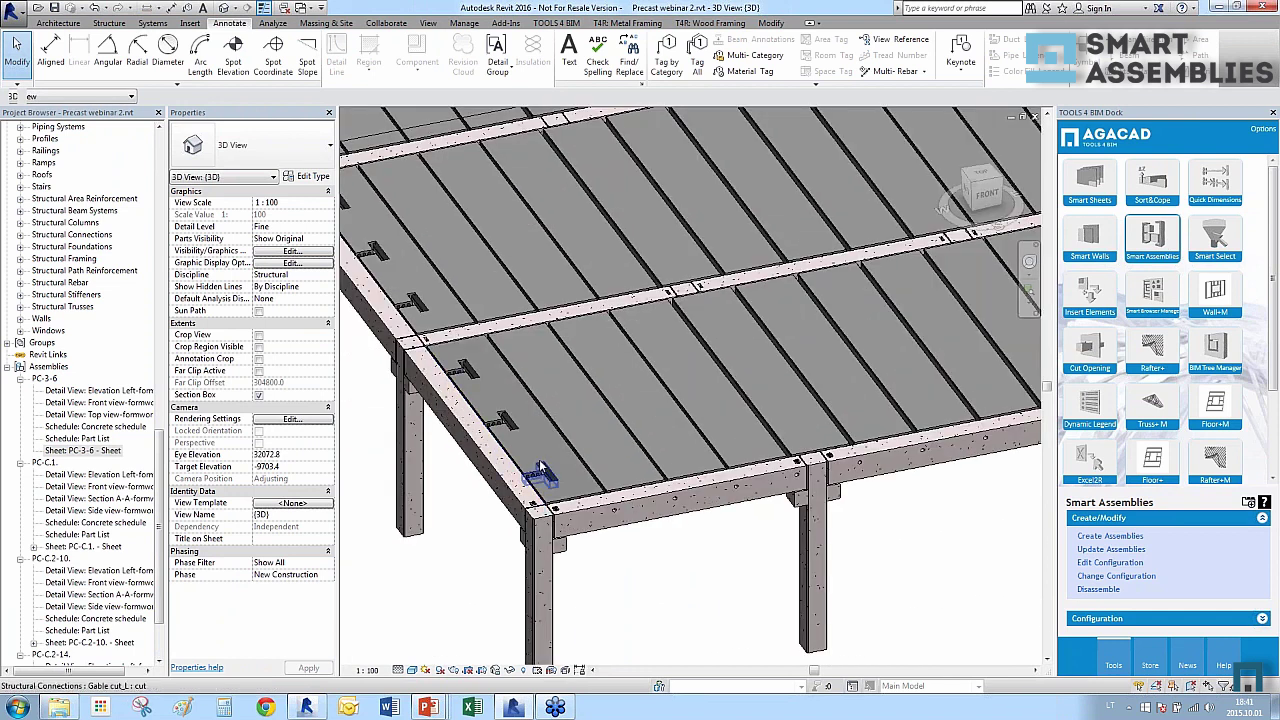
{"action": "left_click", "coordinate": [558, 448]}
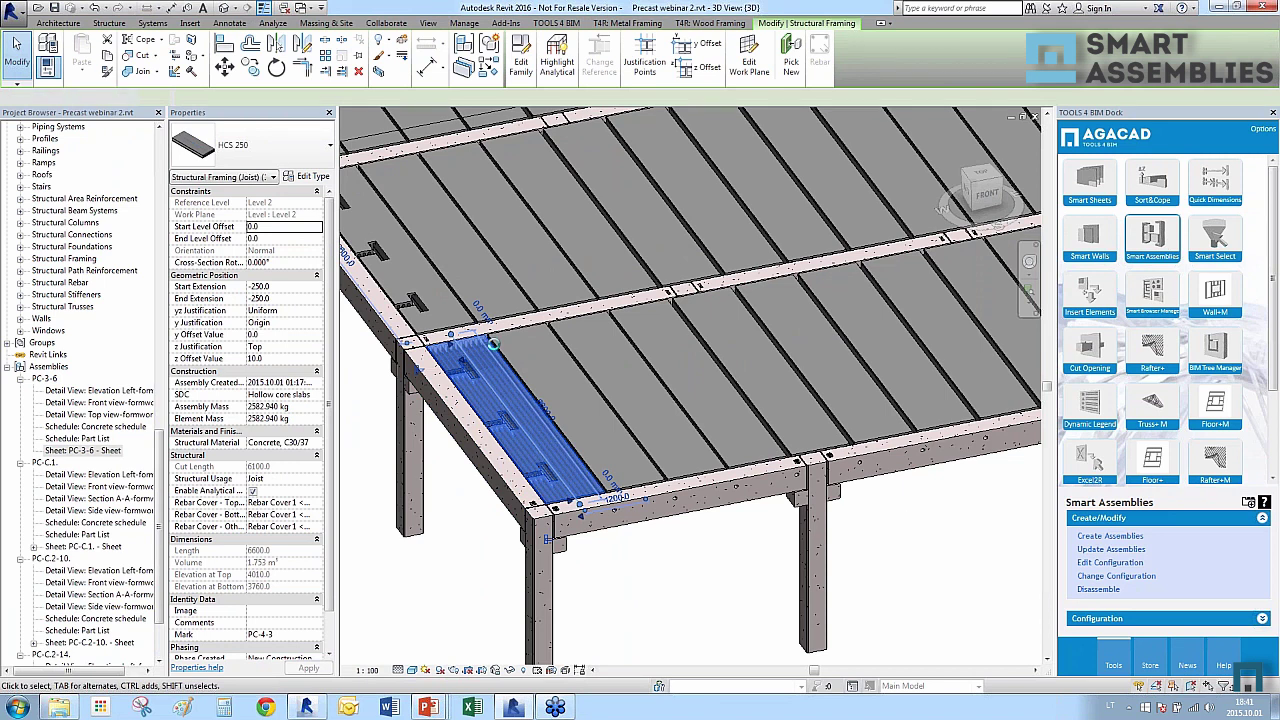
{"action": "key", "text": "Escape"}
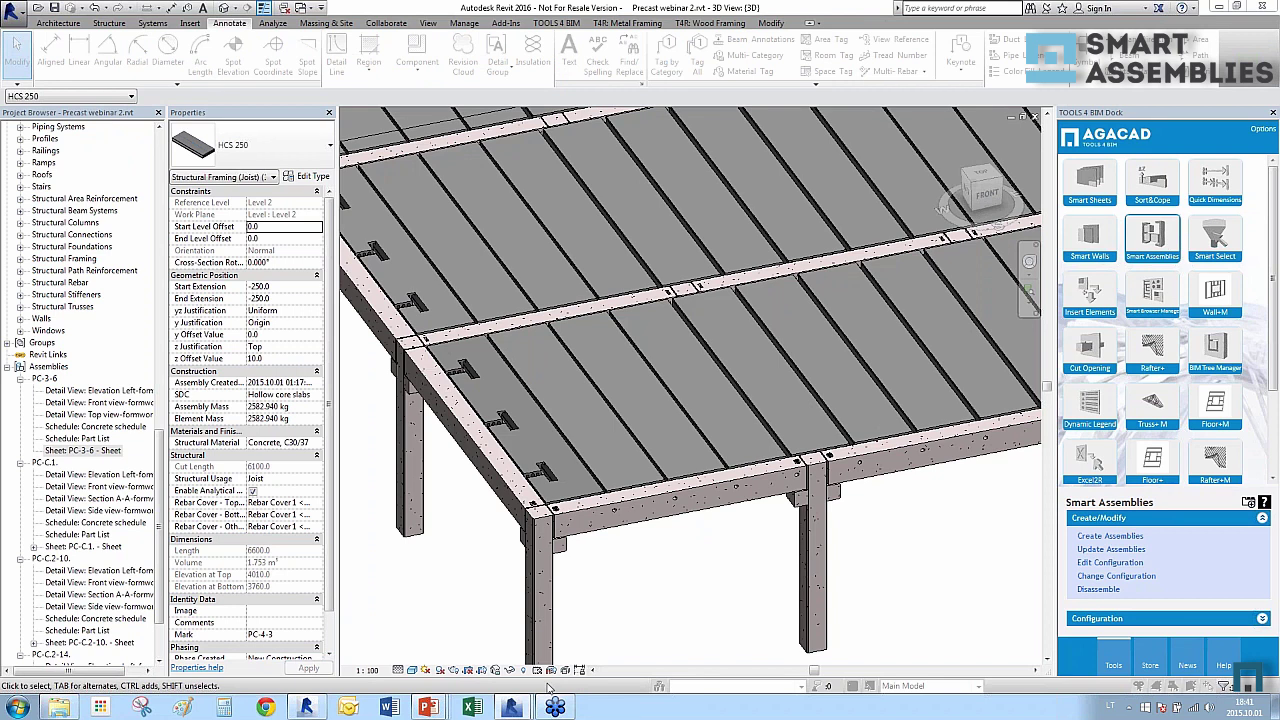
{"action": "mouse_move", "coordinate": [540, 690]}
{"action": "left_click", "coordinate": [583, 630]}
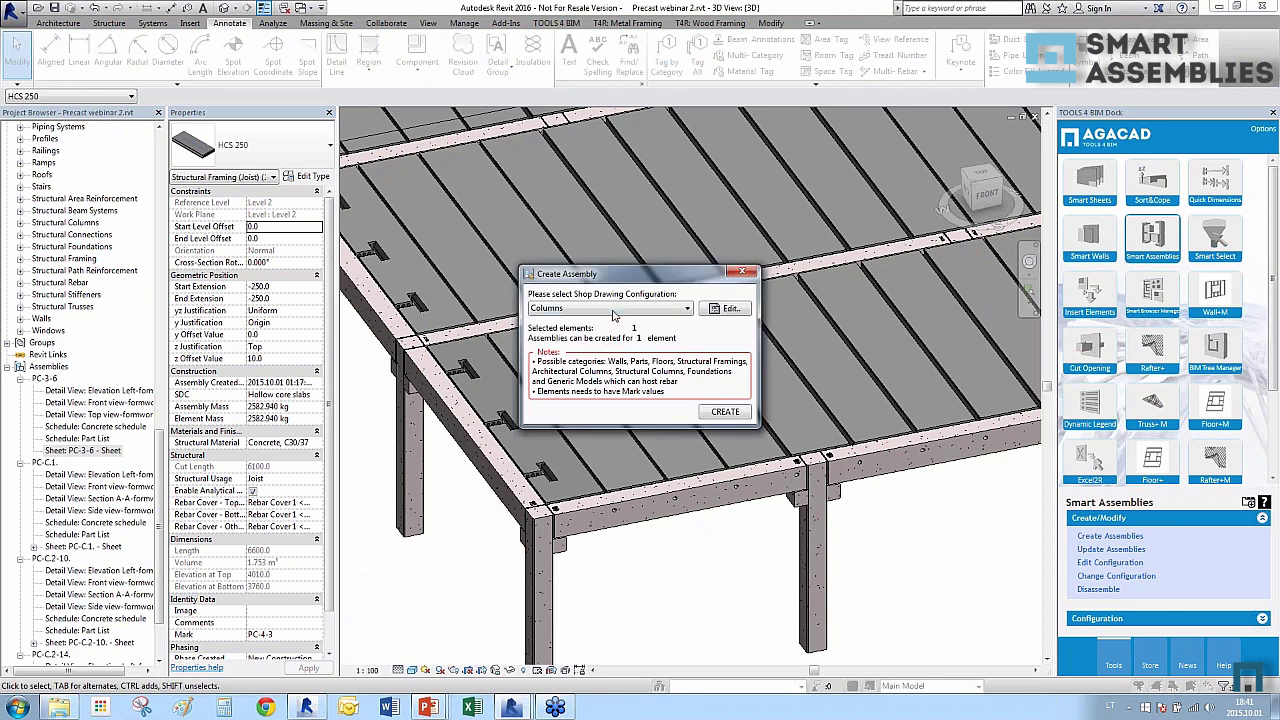
{"action": "left_click", "coordinate": [616, 309]}
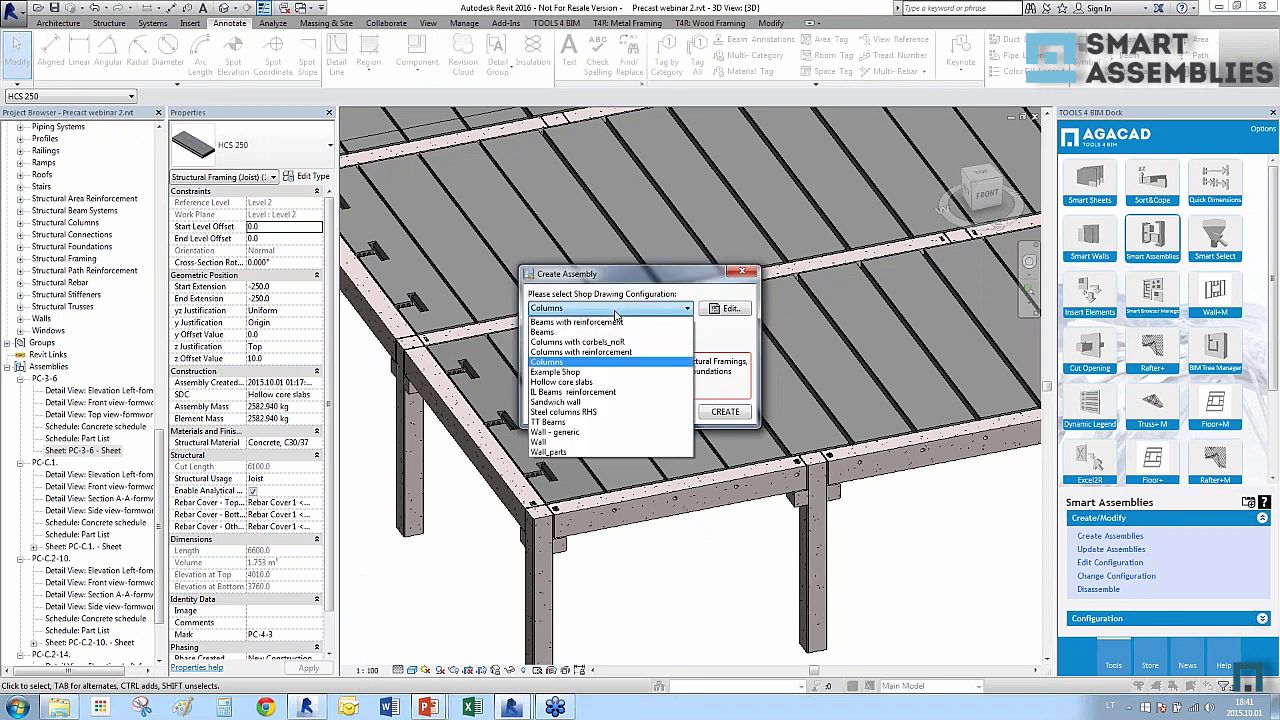
{"action": "left_click", "coordinate": [597, 383]}
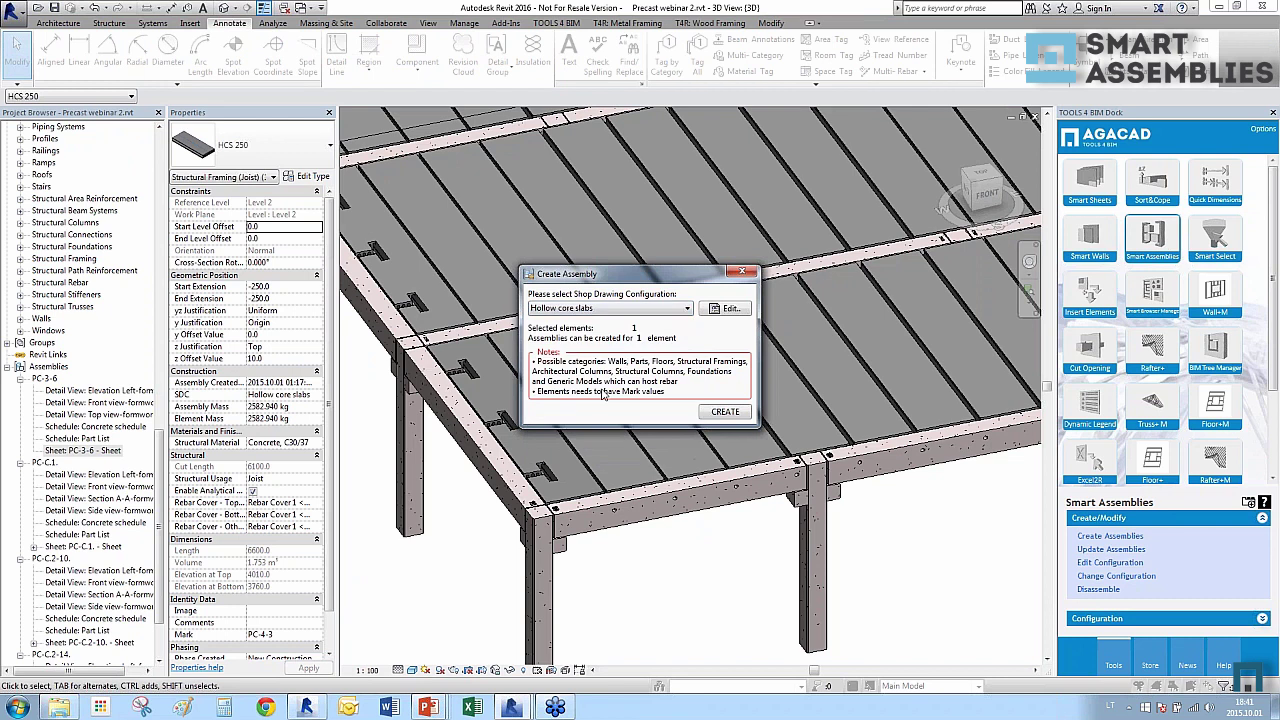
{"action": "left_click", "coordinate": [724, 413]}
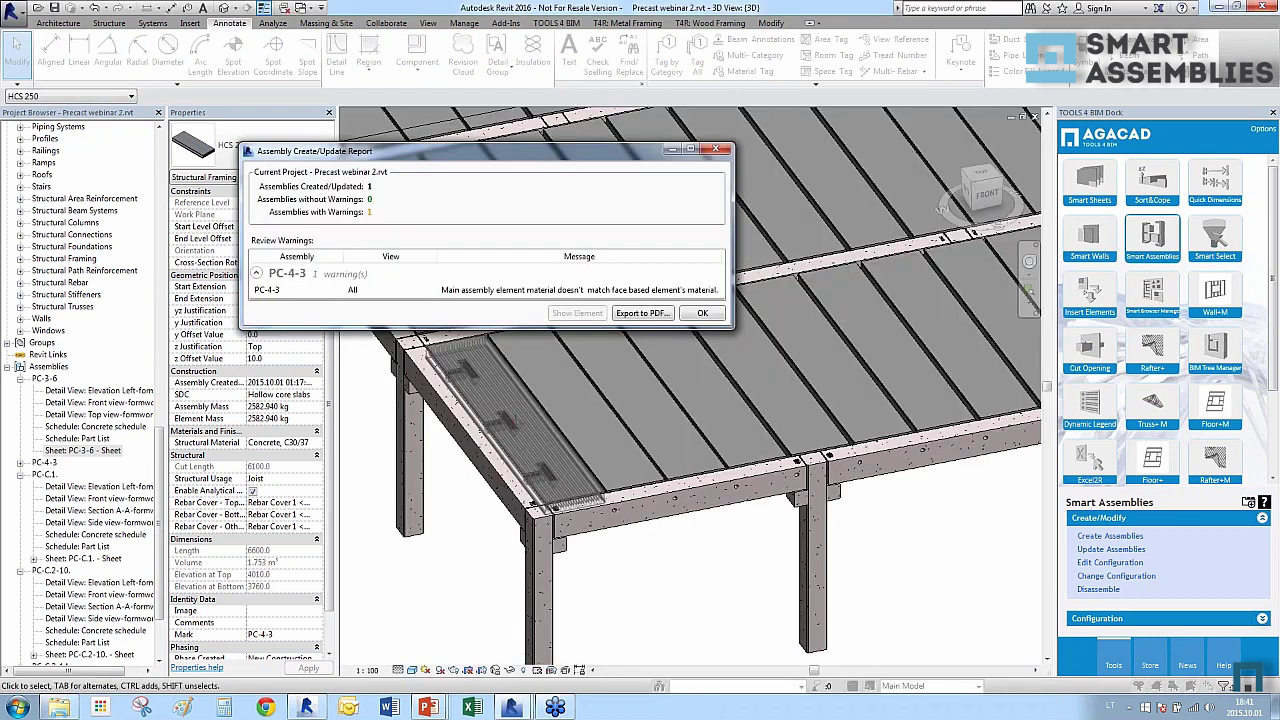
{"action": "left_click", "coordinate": [703, 314]}
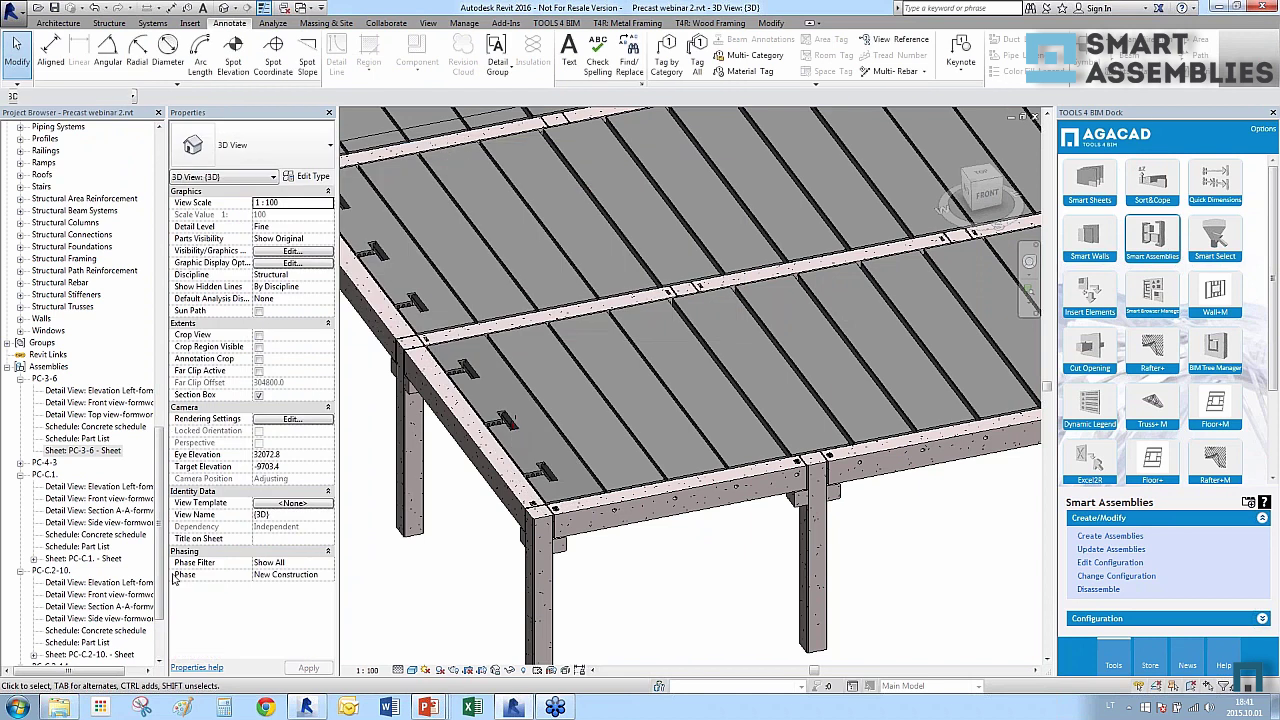
Expand the PC-4-3 slab assembly, examine its Elevation Left, Front and Top formwork detail views, and return to the 3D view.
{"action": "double_click", "coordinate": [44, 462]}
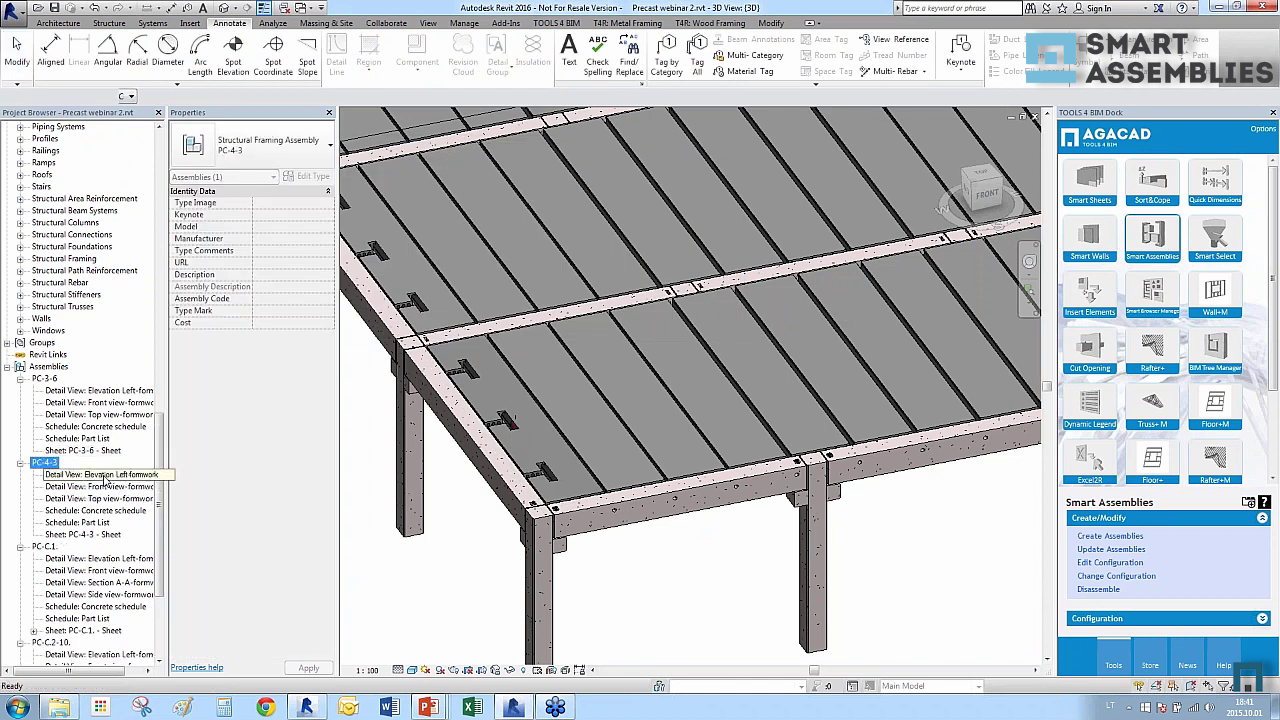
{"action": "double_click", "coordinate": [104, 476]}
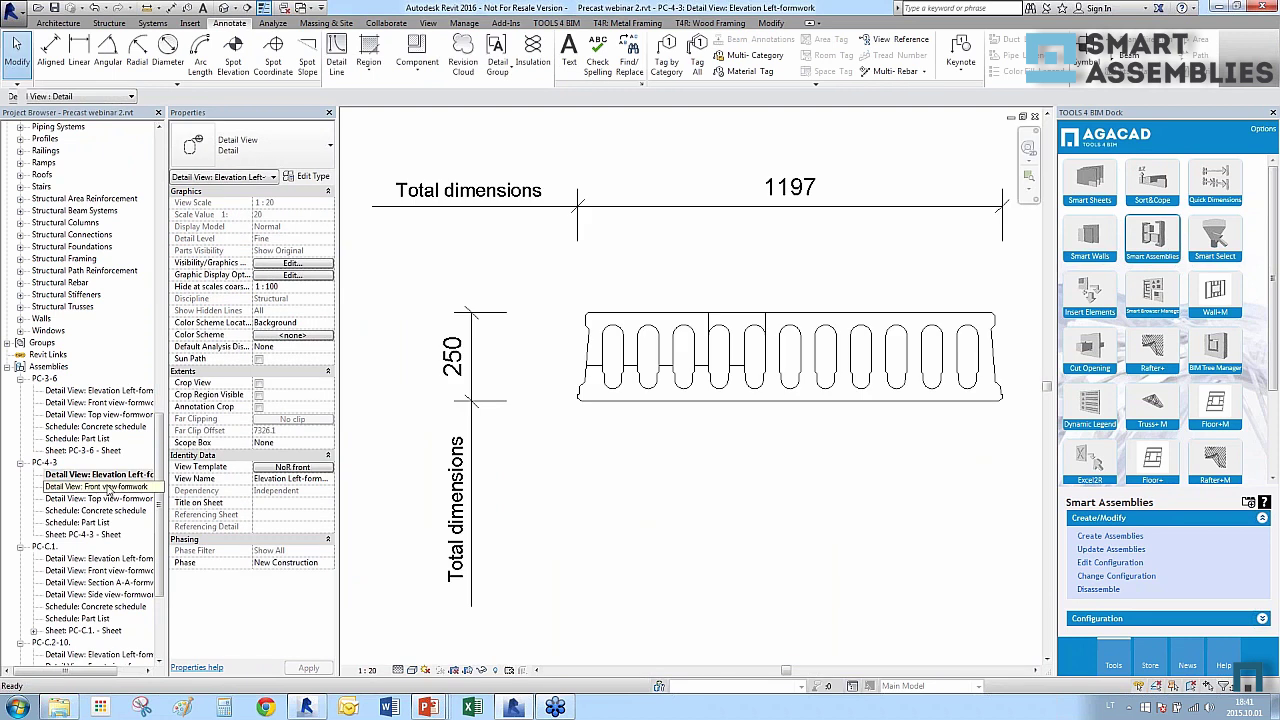
{"action": "double_click", "coordinate": [104, 487]}
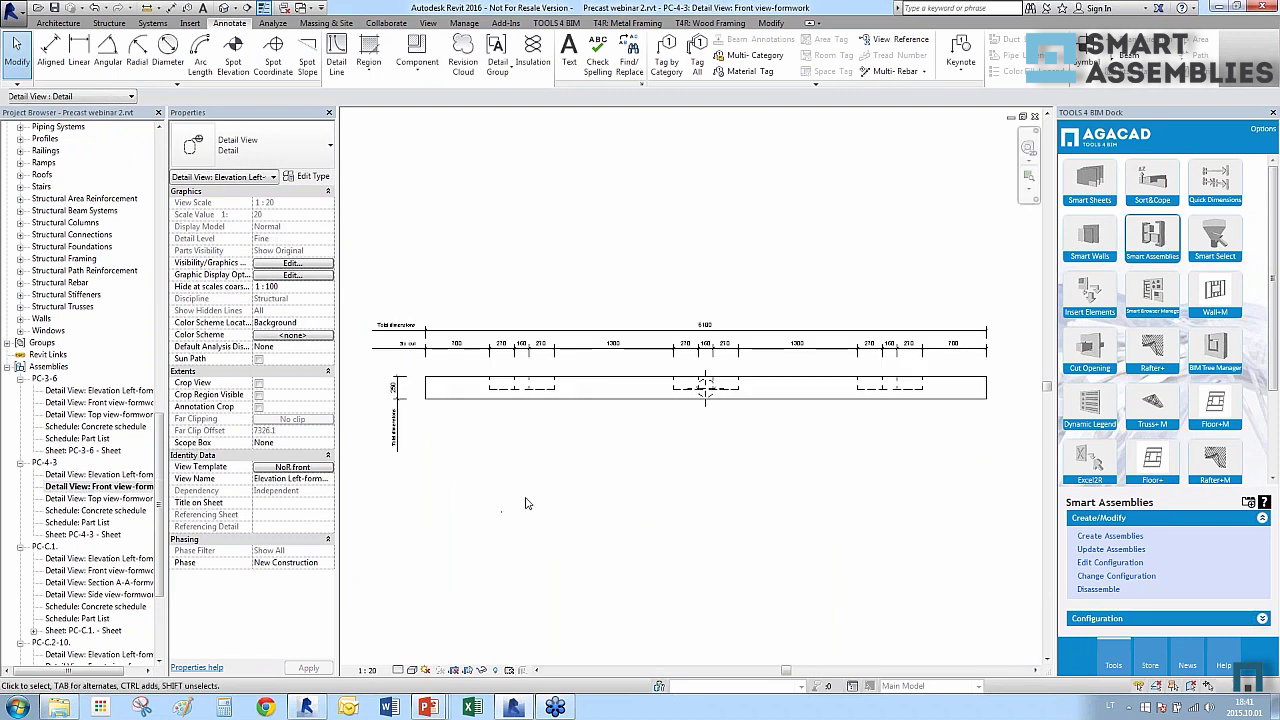
{"action": "double_click", "coordinate": [110, 499]}
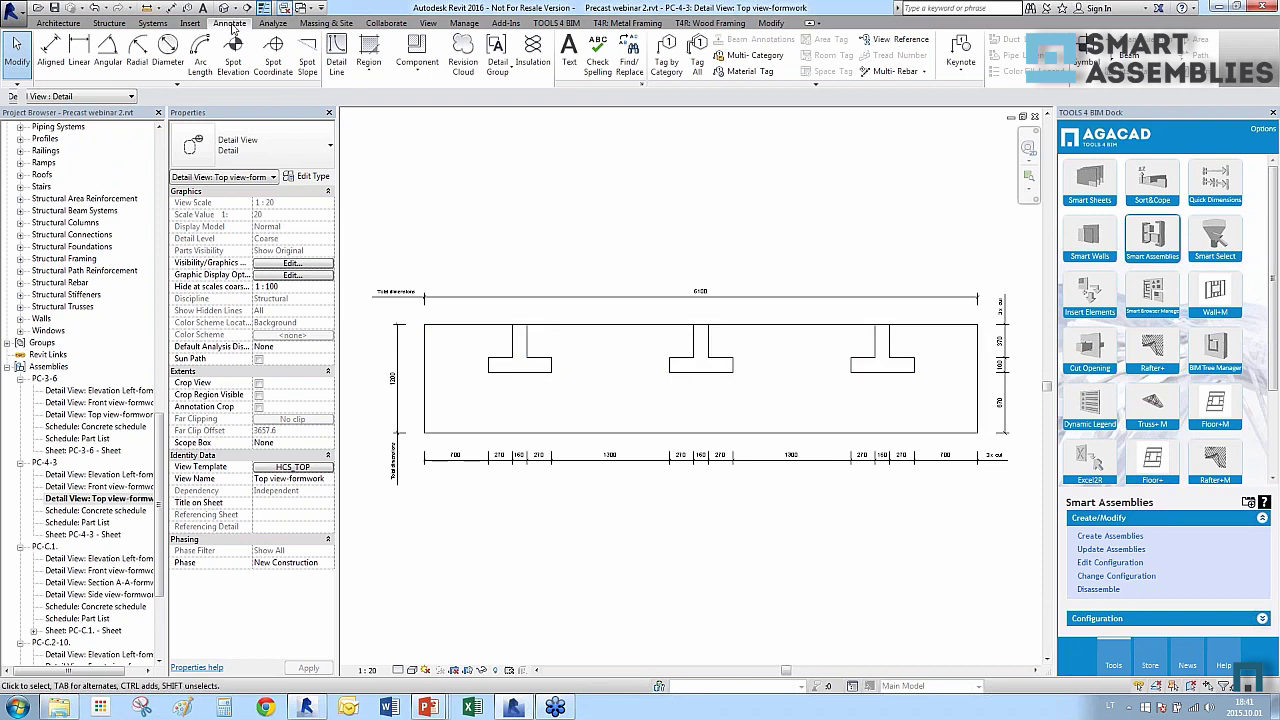
{"action": "left_click", "coordinate": [228, 9]}
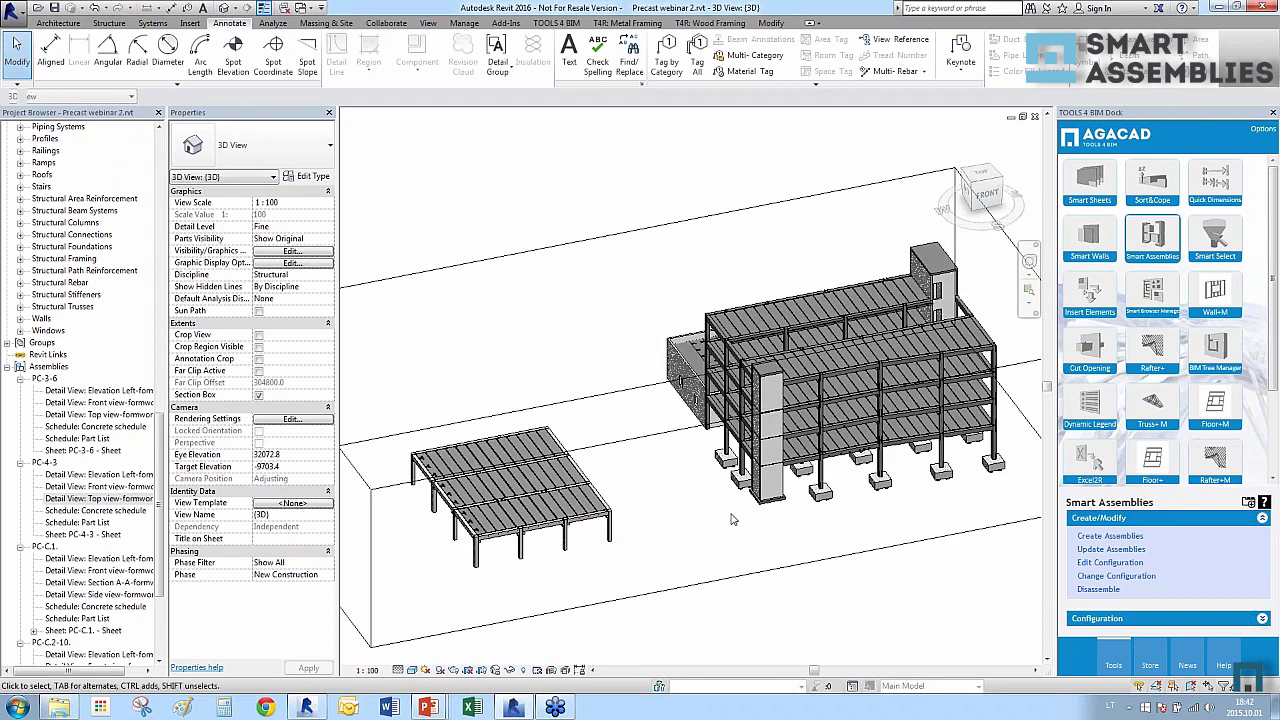
Open the 3D with reinforcement view of the whole building.
{"action": "middle_click_drag", "start_coordinate": [687, 524], "coordinate": [886, 500], "text": "shift"}
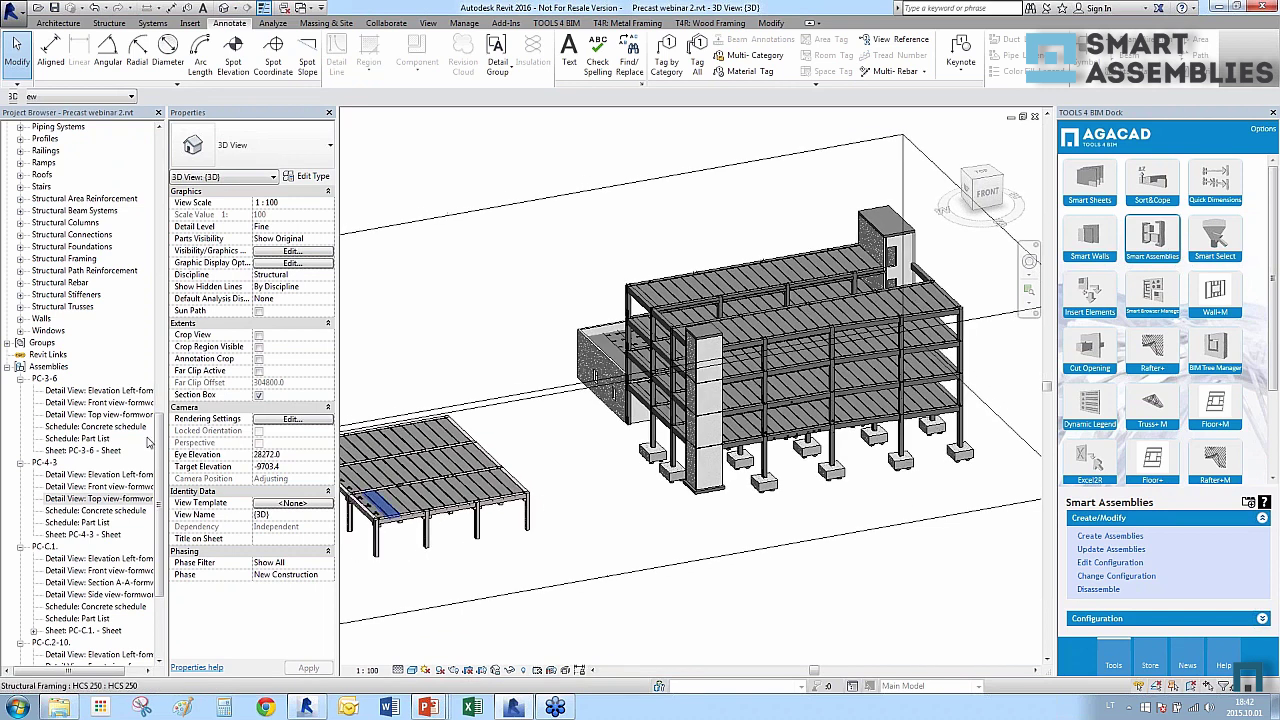
{"action": "left_click_drag", "start_coordinate": [158, 440], "coordinate": [156, 206]}
{"action": "left_click", "coordinate": [72, 215]}
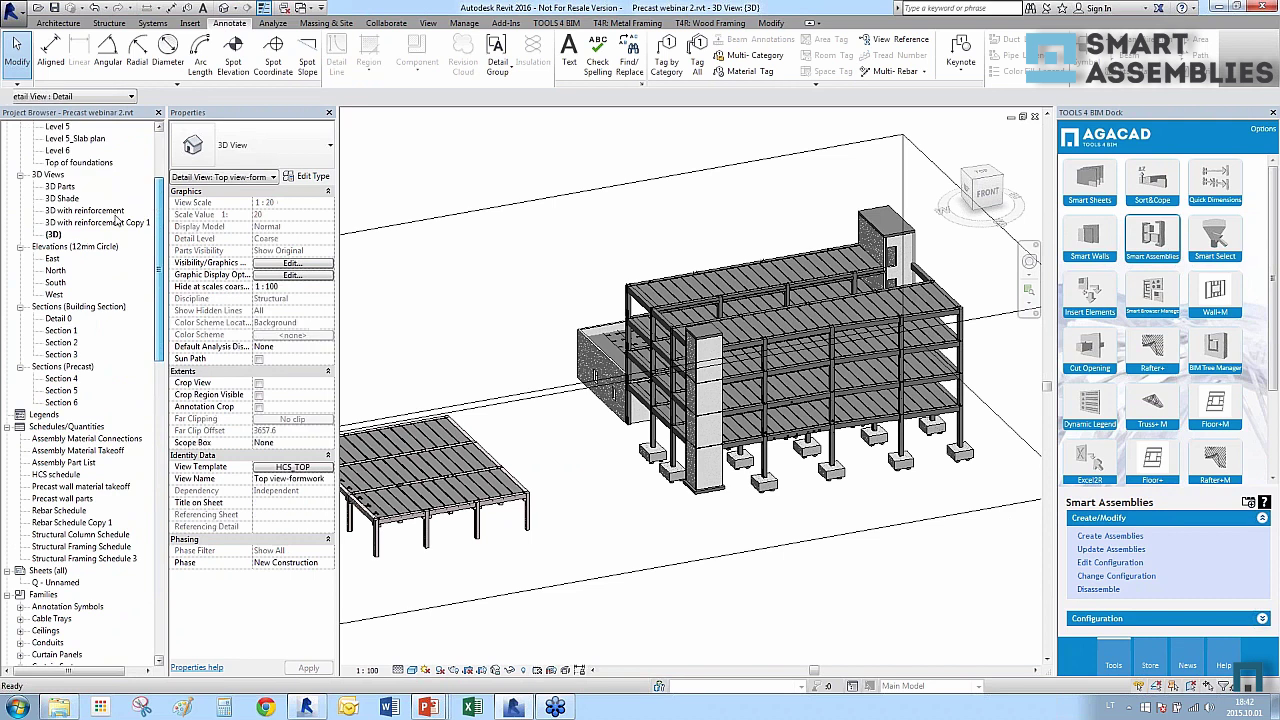
{"action": "double_click", "coordinate": [72, 212]}
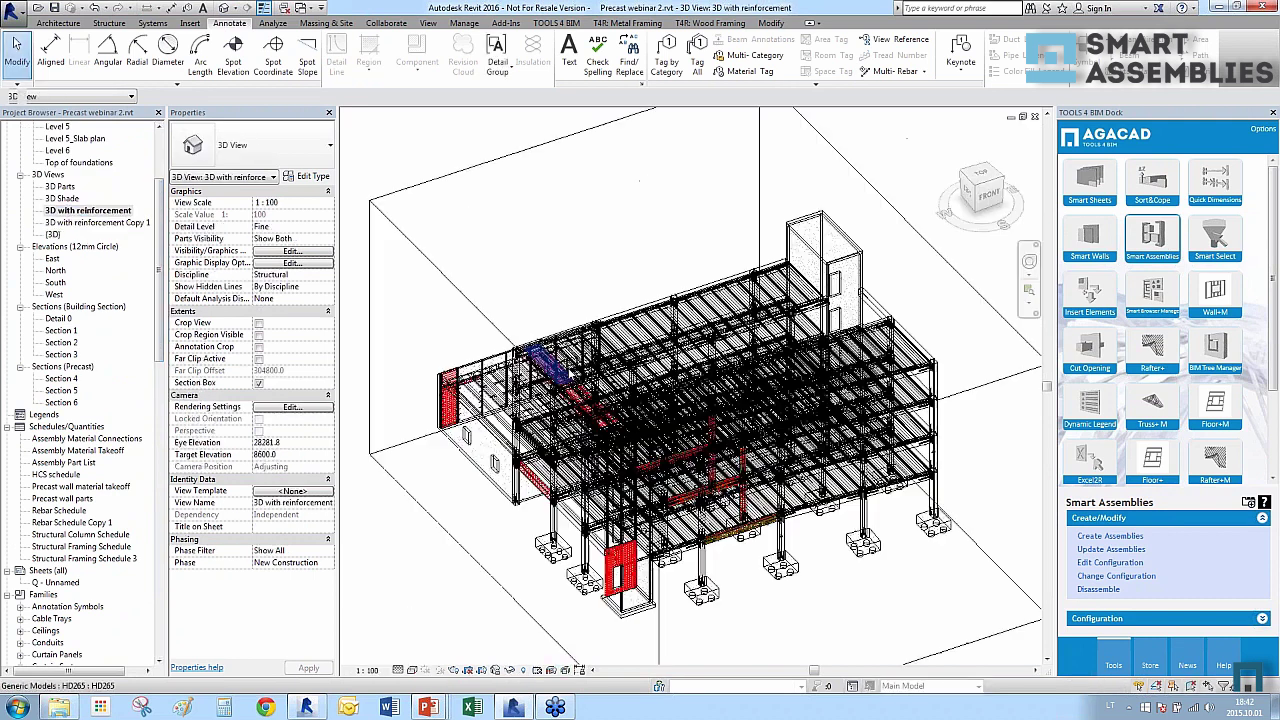
Create an assembly for the reinforced Level 2 L-shaped edge beam with the Beams with reinforcement configuration, reviewing that configuration's assembly views first.
{"action": "middle_click_drag", "start_coordinate": [601, 420], "coordinate": [690, 505], "text": "shift"}
{"action": "scroll", "coordinate": [678, 497], "scroll_direction": "up", "scroll_amount": 5}
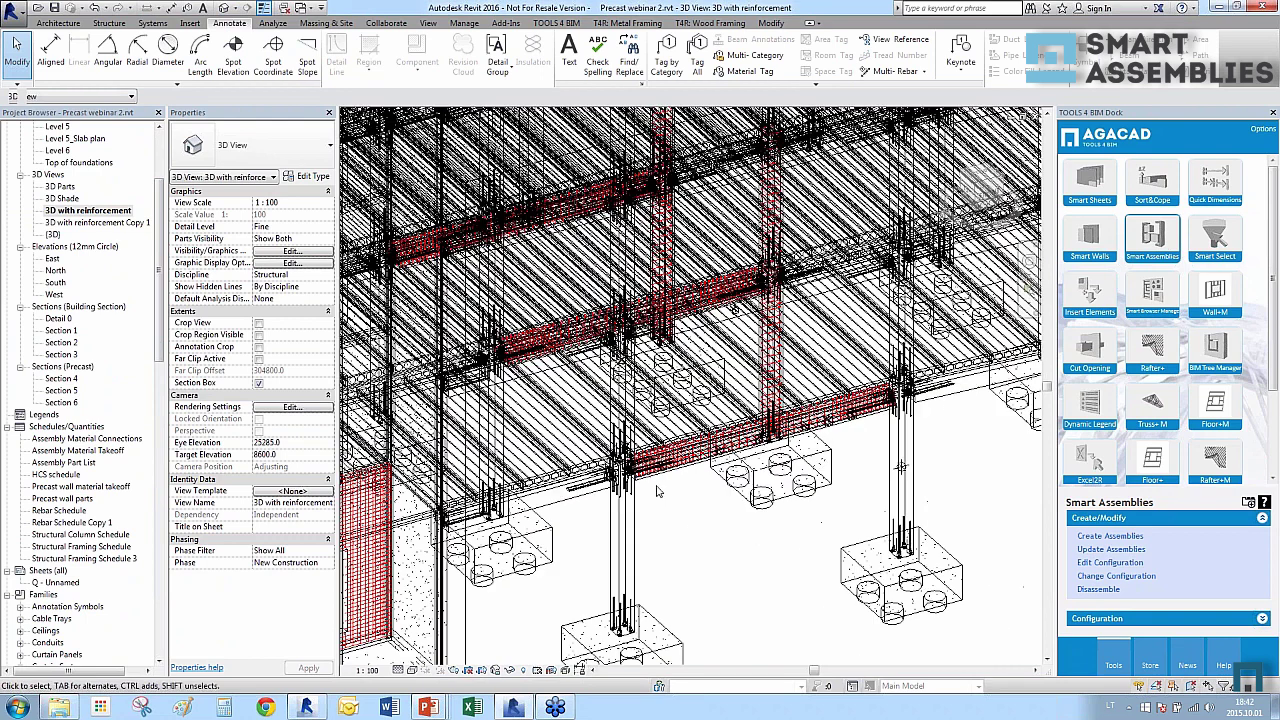
{"action": "scroll", "coordinate": [678, 497], "scroll_direction": "up", "scroll_amount": 3}
{"action": "left_click", "coordinate": [643, 449]}
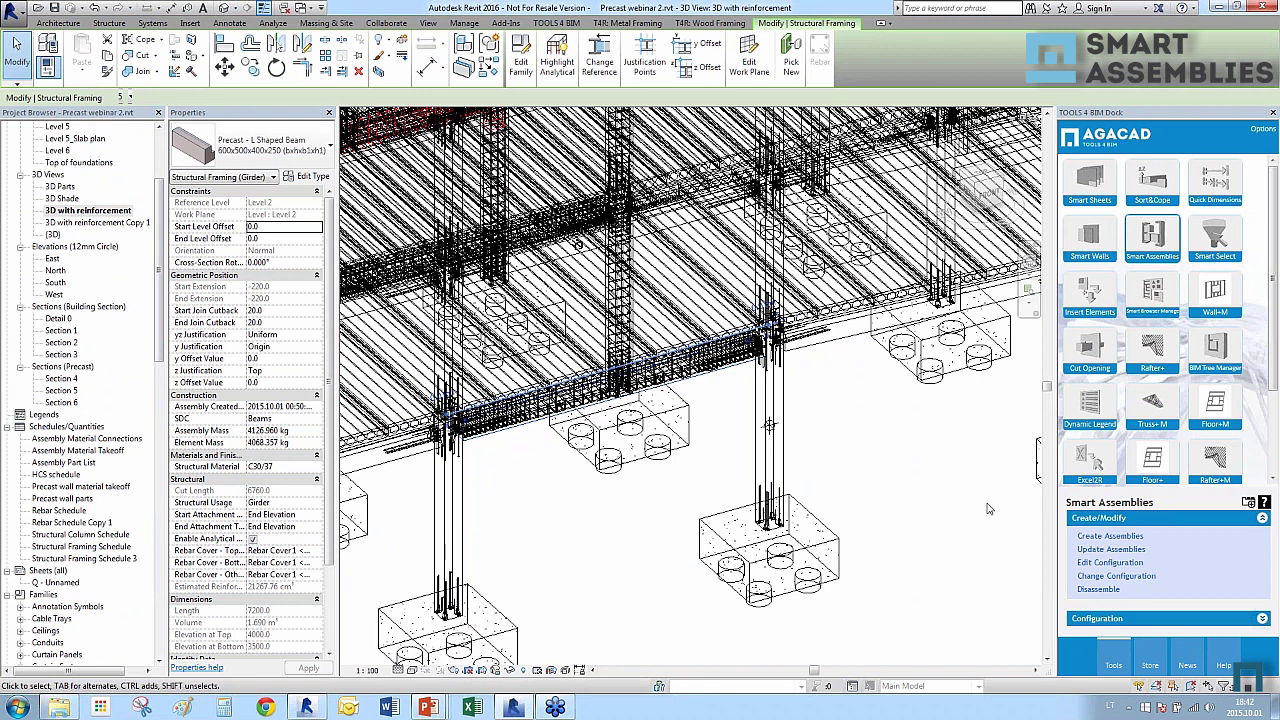
{"action": "left_click", "coordinate": [1105, 537]}
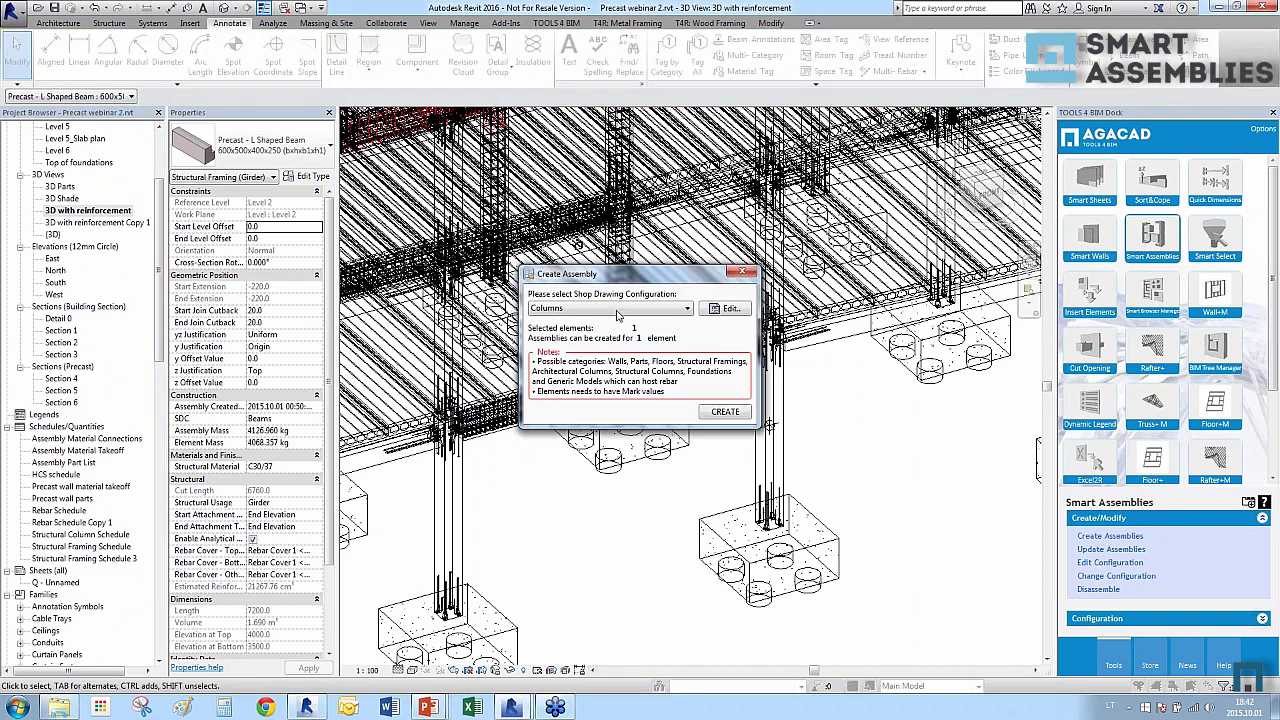
{"action": "left_click", "coordinate": [617, 311]}
{"action": "left_click", "coordinate": [605, 321]}
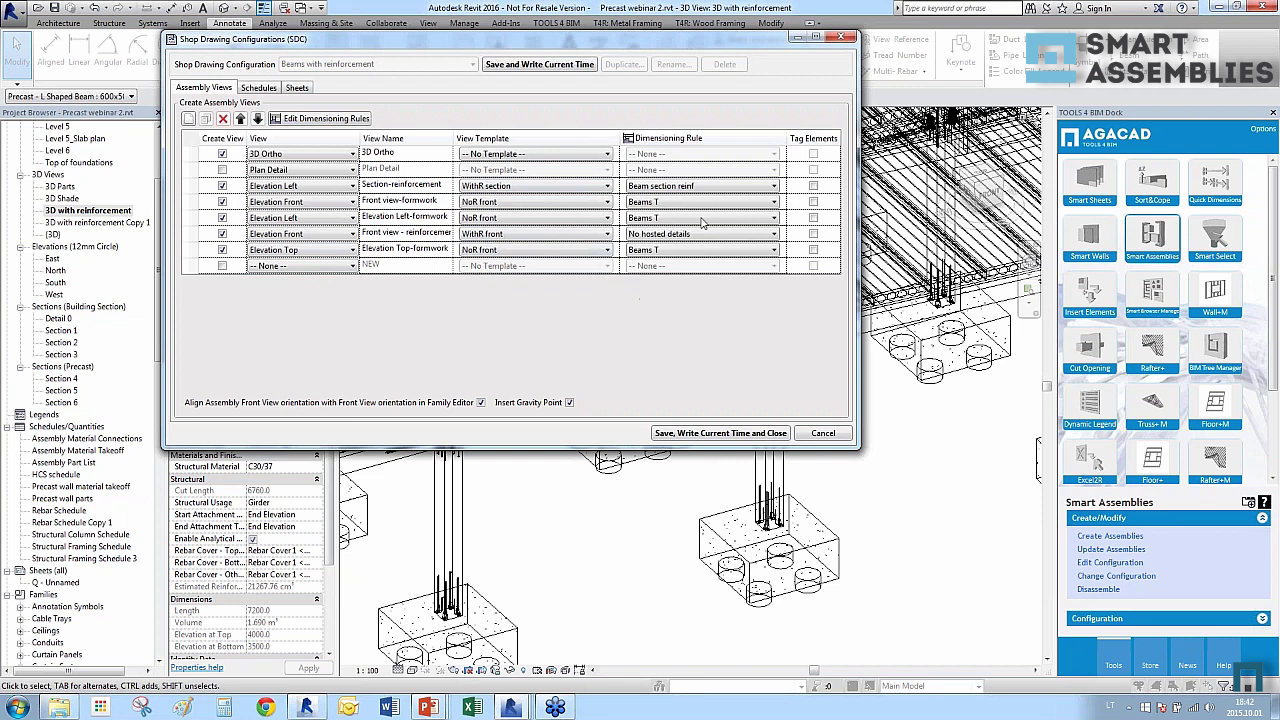
{"action": "left_click", "coordinate": [821, 433]}
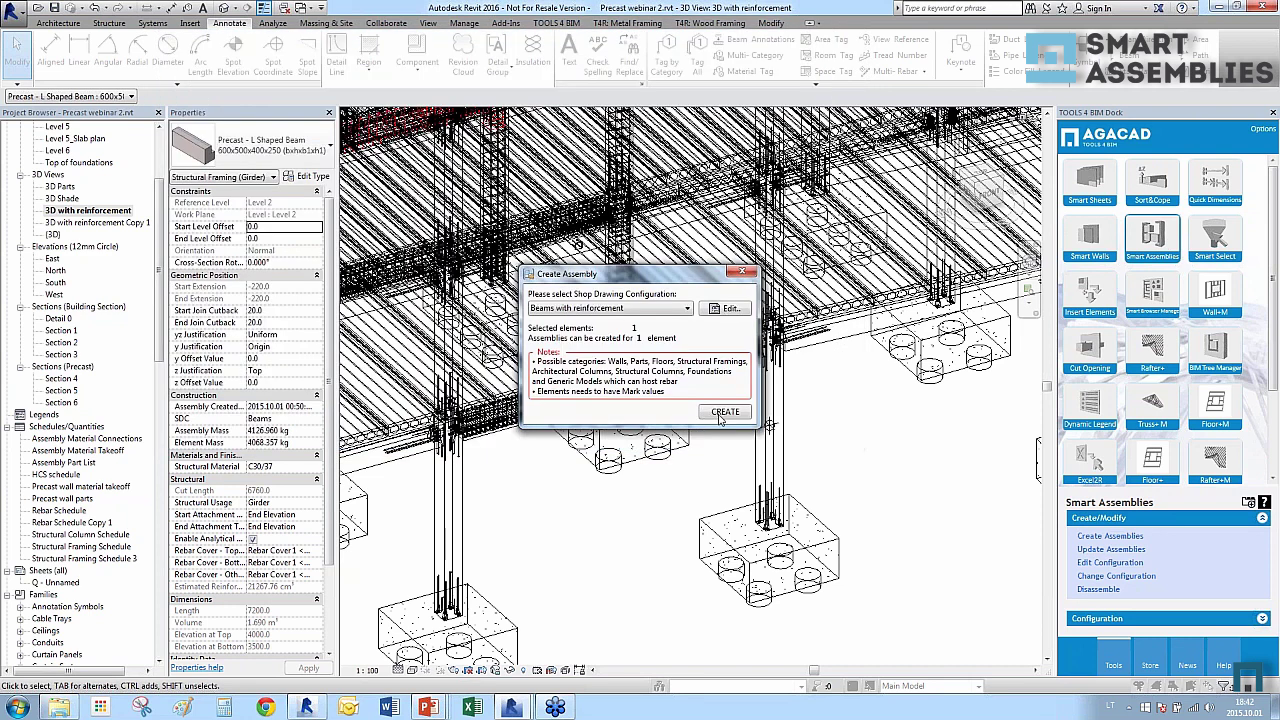
{"action": "left_click", "coordinate": [722, 411]}
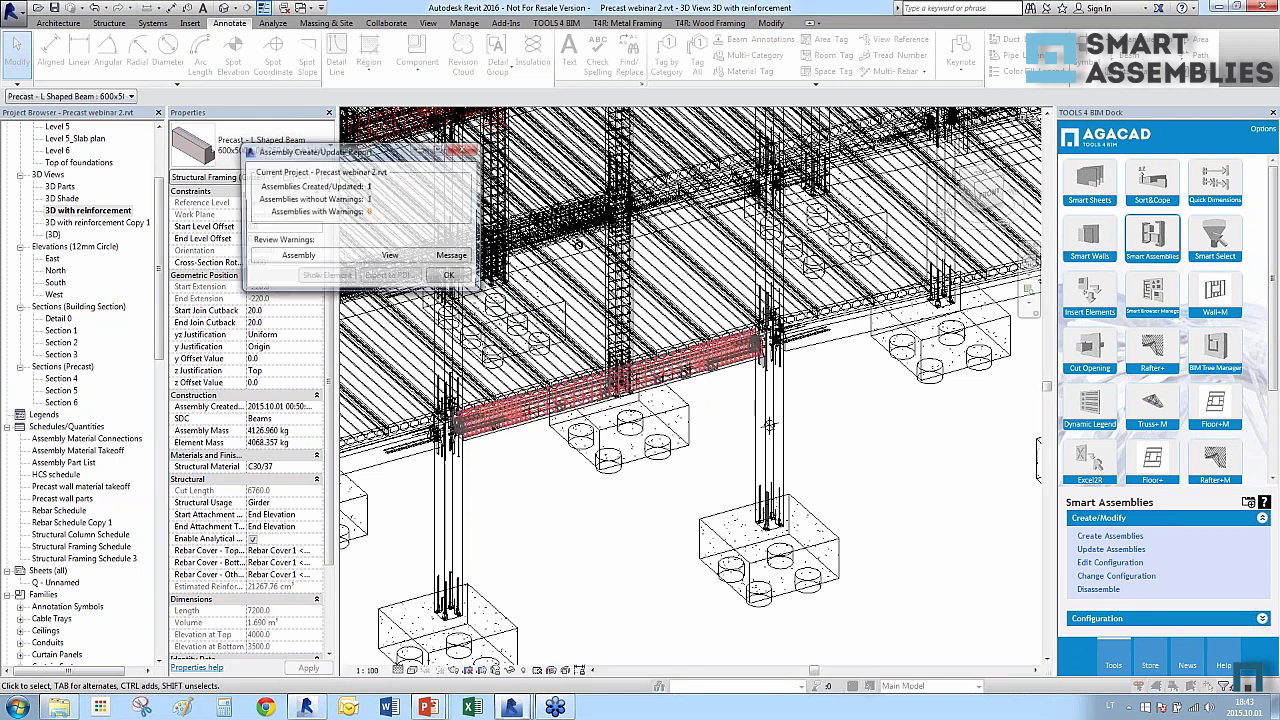
{"action": "left_click", "coordinate": [452, 280]}
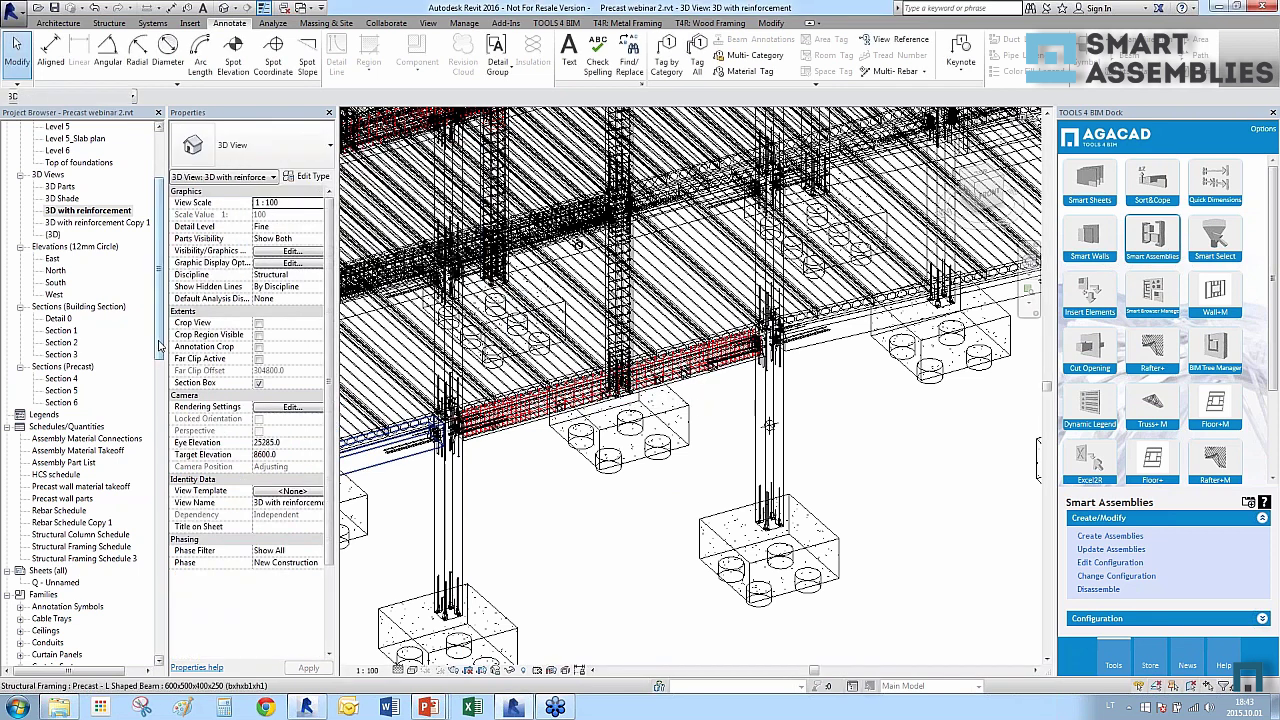
Expand the PC-3-23 beam assembly and examine its 3D Ortho view.
{"action": "left_click_drag", "start_coordinate": [160, 290], "coordinate": [177, 616]}
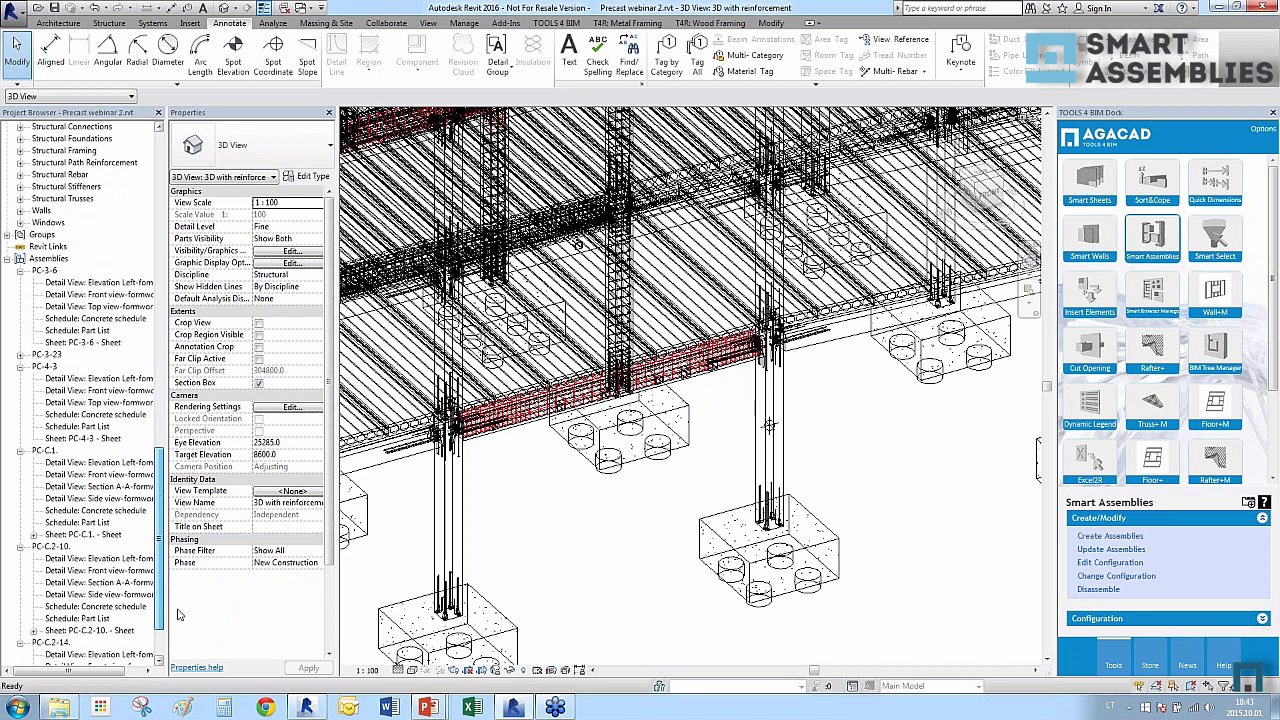
{"action": "left_click", "coordinate": [46, 357]}
{"action": "double_click", "coordinate": [46, 357]}
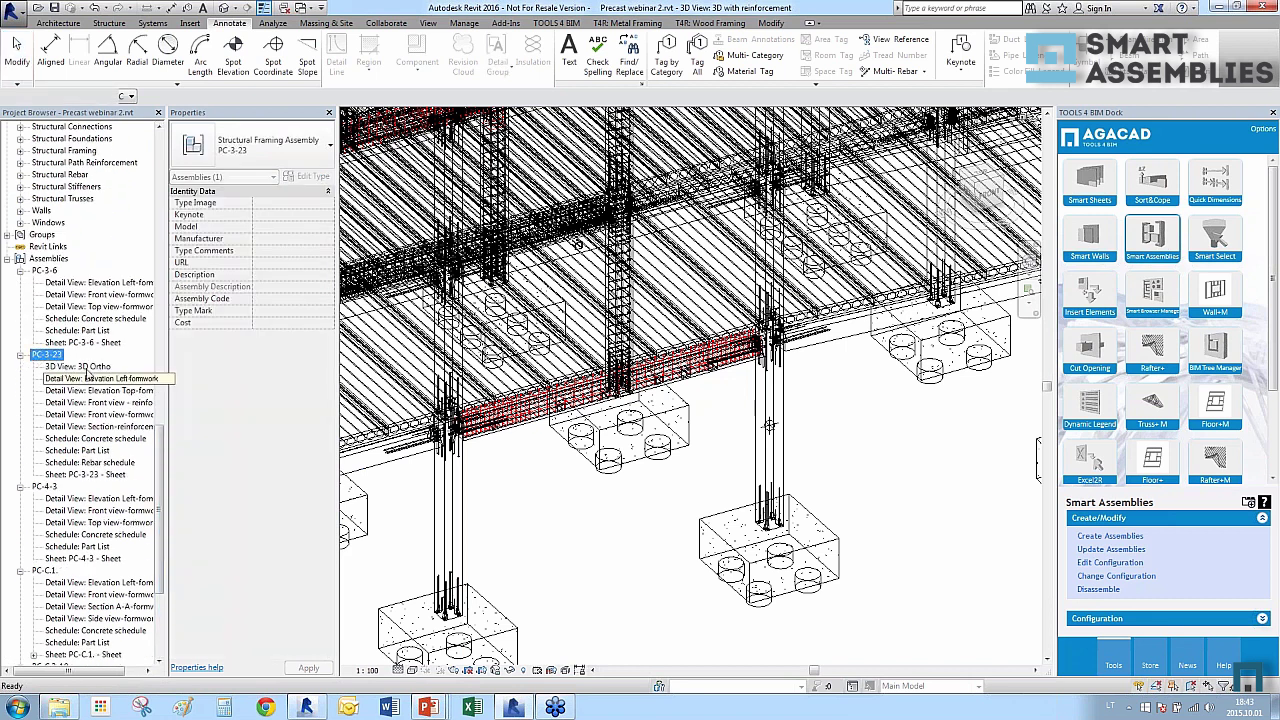
{"action": "double_click", "coordinate": [86, 366]}
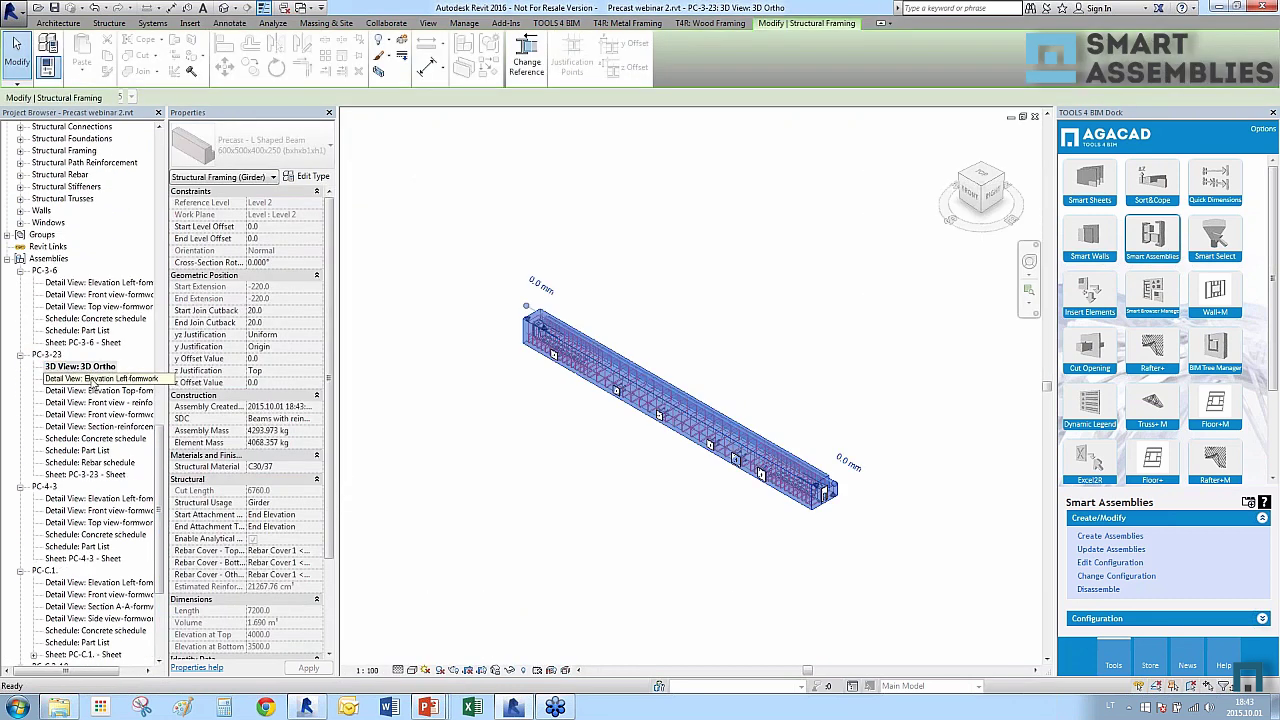
{"action": "left_click", "coordinate": [583, 469]}
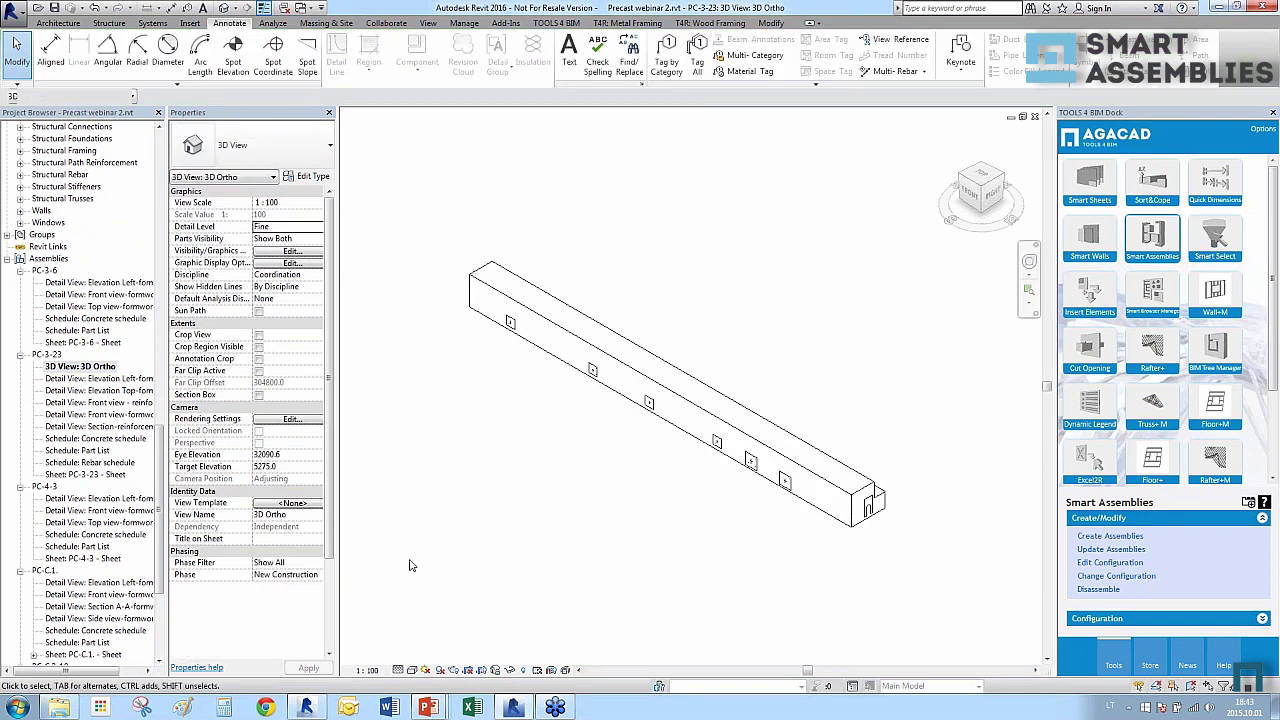
Examine the dimensions and embedded part labels in PC-3-23's Elevation Left and Elevation Top formwork detail views.
{"action": "double_click", "coordinate": [100, 379]}
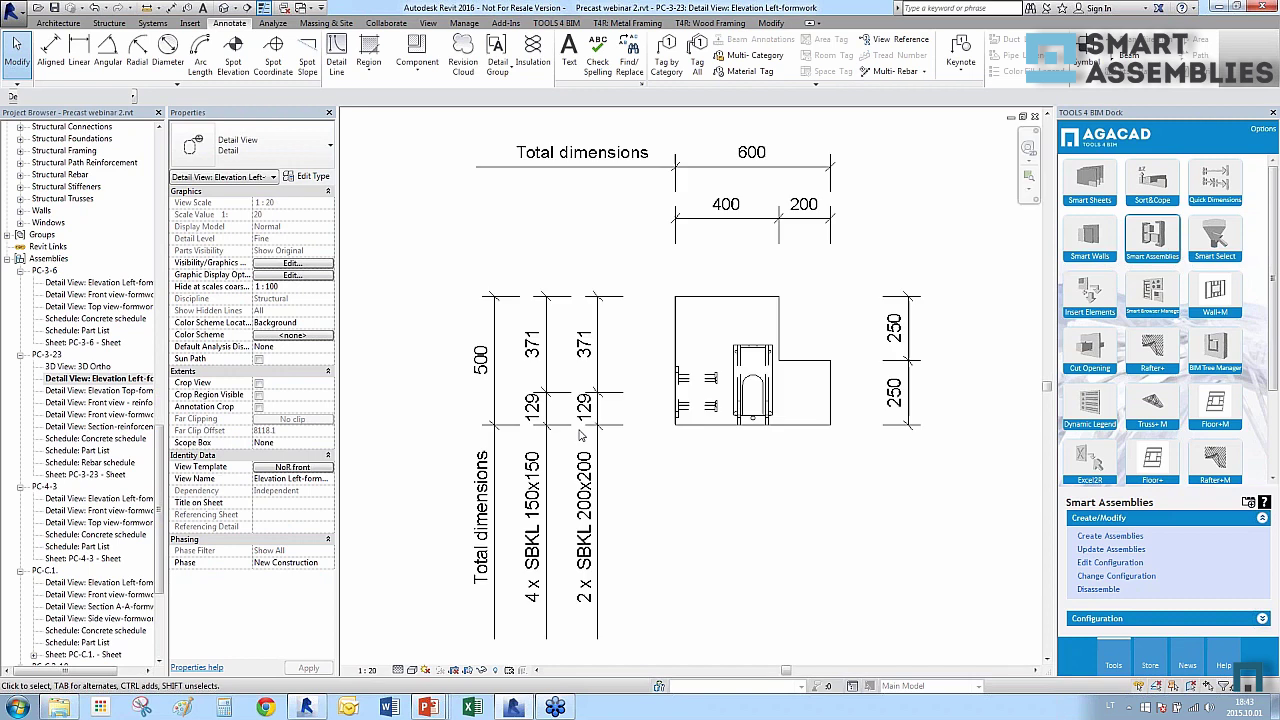
{"action": "scroll", "coordinate": [695, 486], "scroll_direction": "down", "scroll_amount": 2}
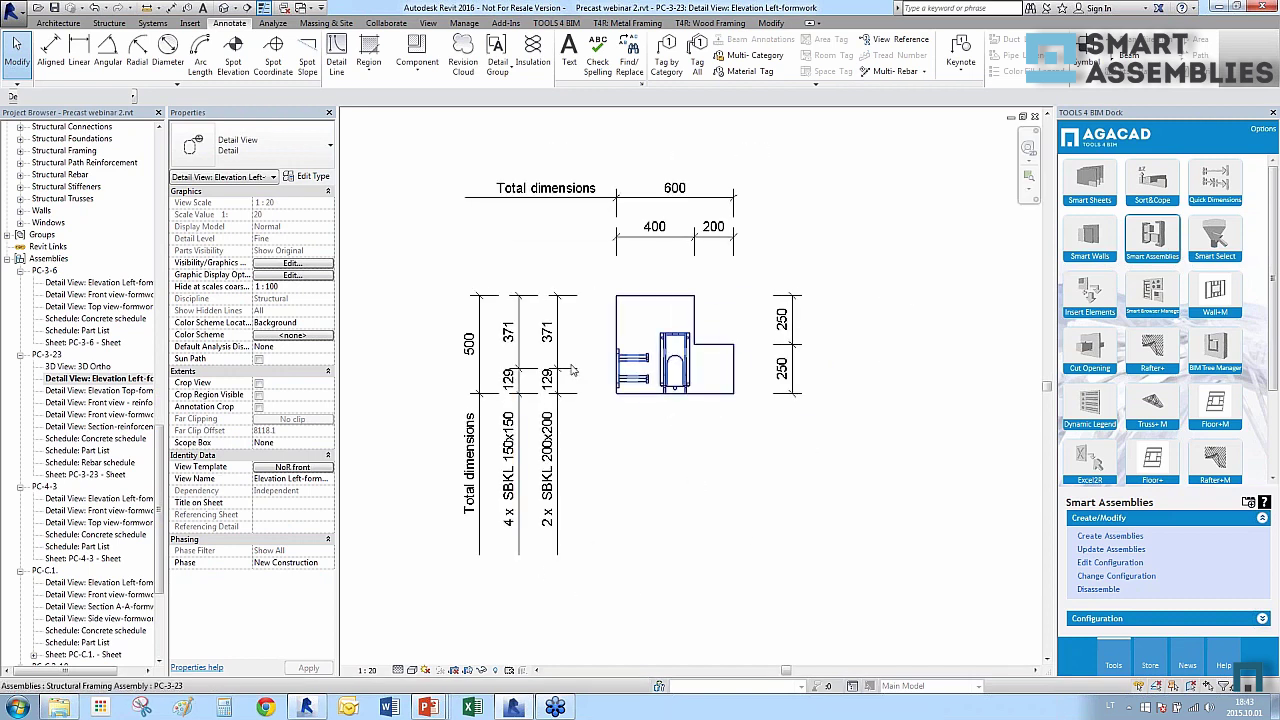
{"action": "double_click", "coordinate": [100, 390]}
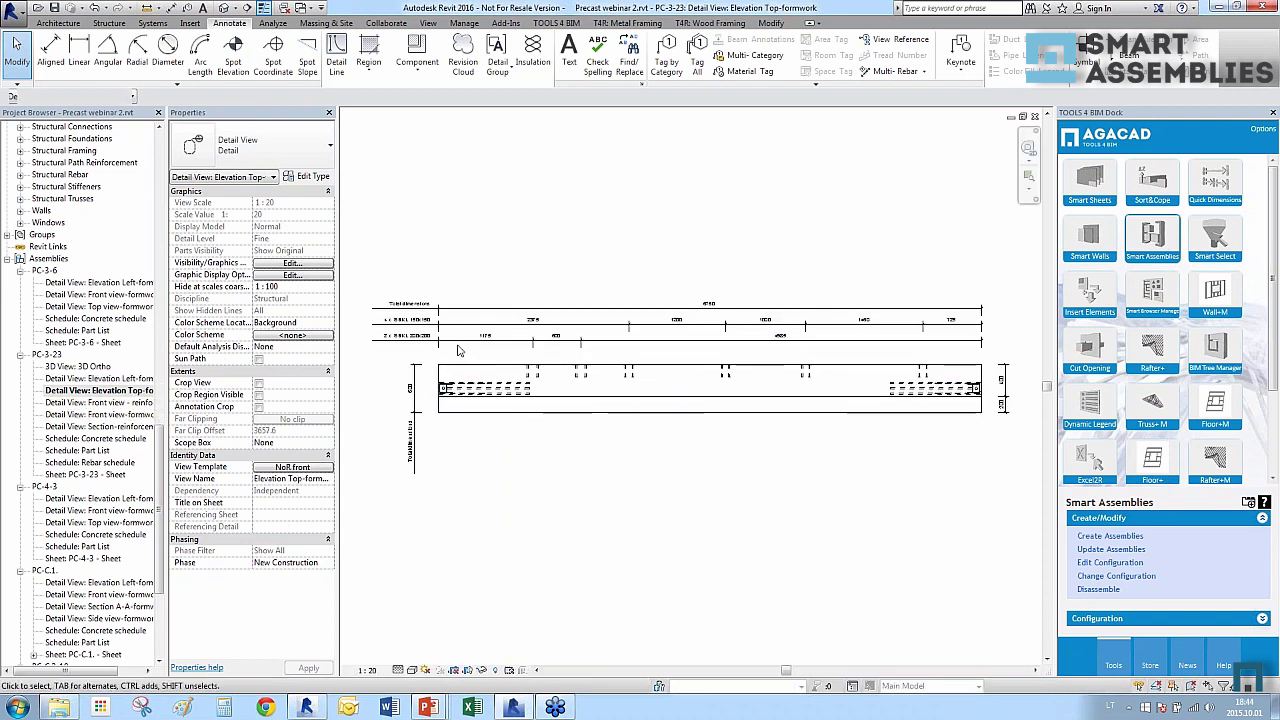
{"action": "scroll", "coordinate": [420, 338], "scroll_direction": "up", "scroll_amount": 3}
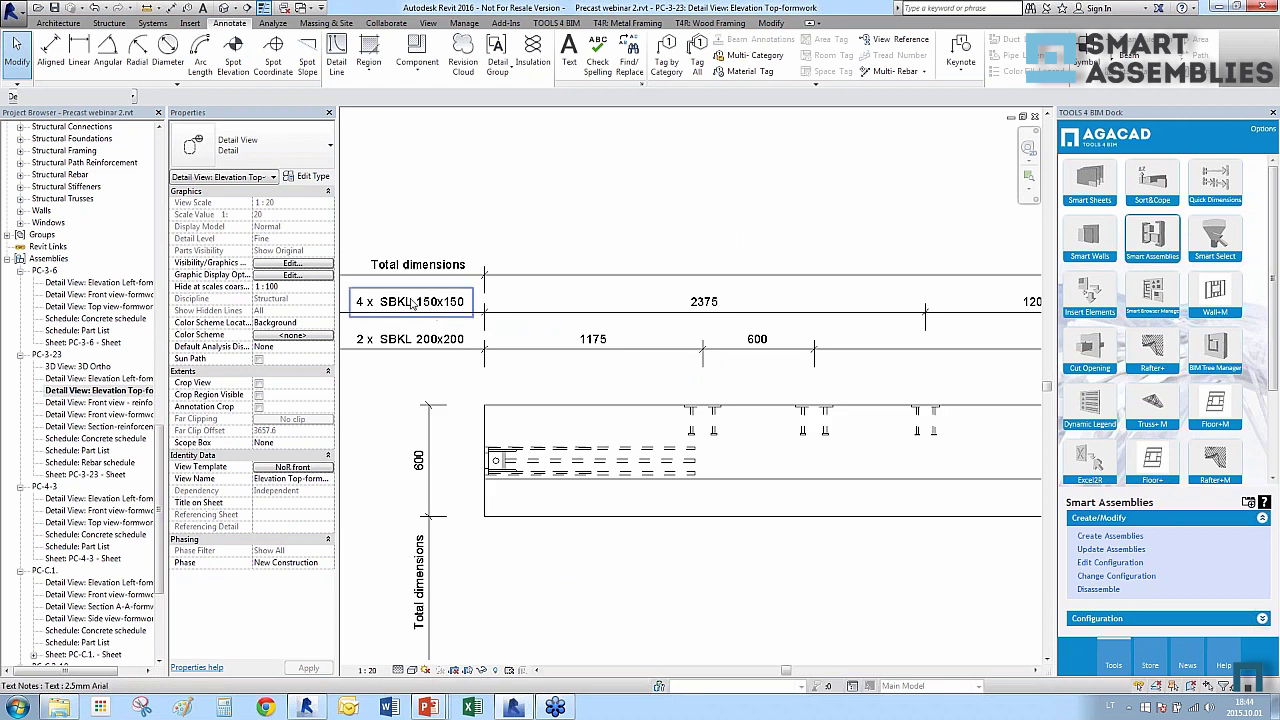
{"action": "scroll", "coordinate": [432, 339], "scroll_direction": "down", "scroll_amount": 5}
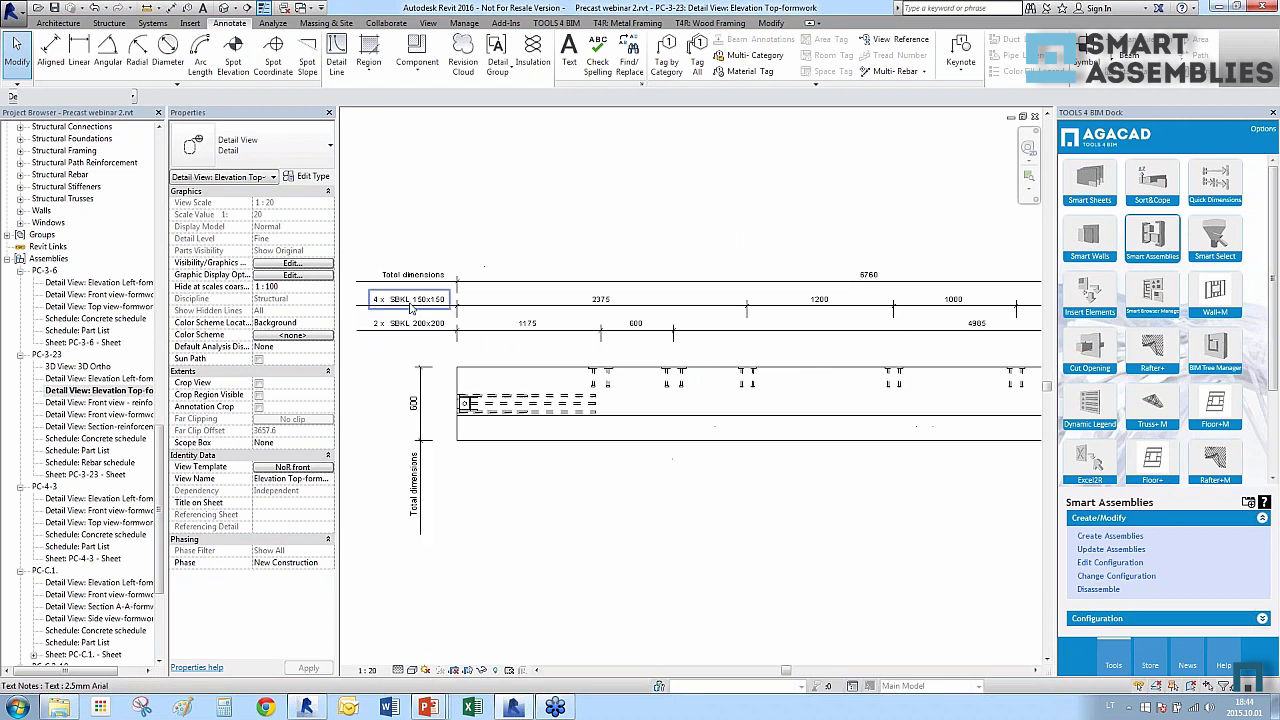
Open PC-3-23's Front view reinforcement detail and examine the rebar dimension lines and labels up close.
{"action": "left_click", "coordinate": [118, 403]}
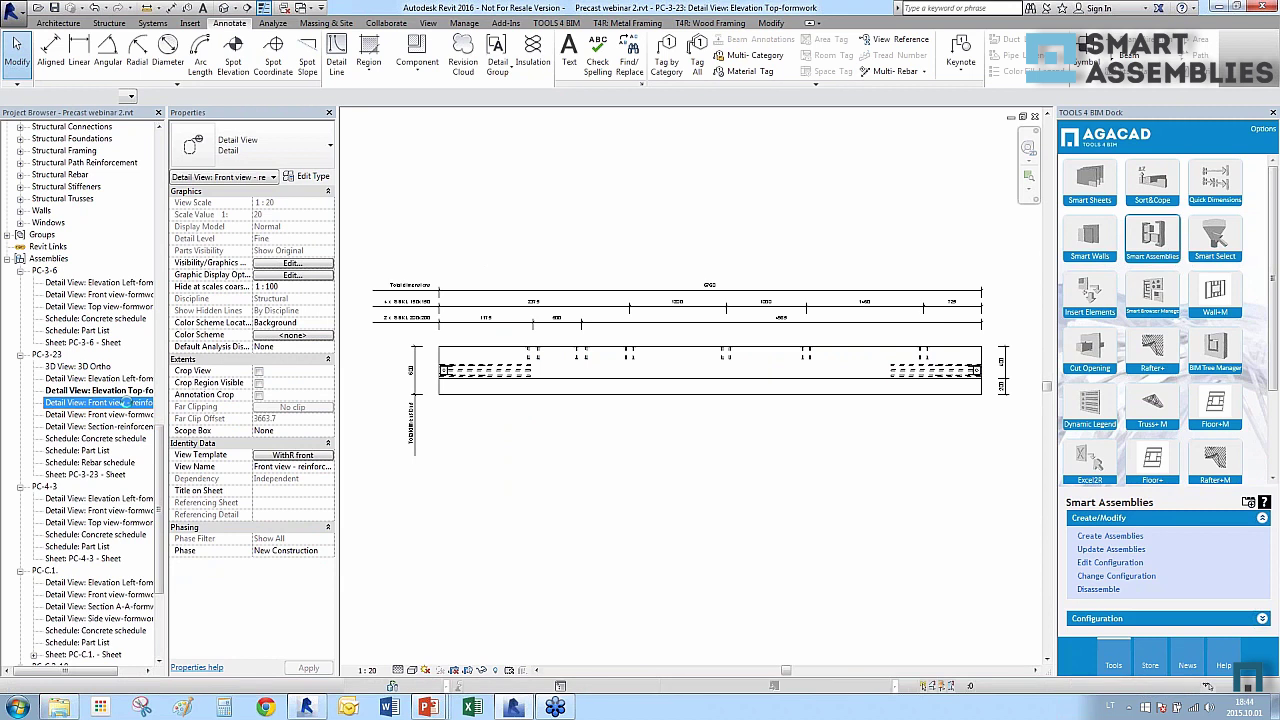
{"action": "double_click", "coordinate": [137, 403]}
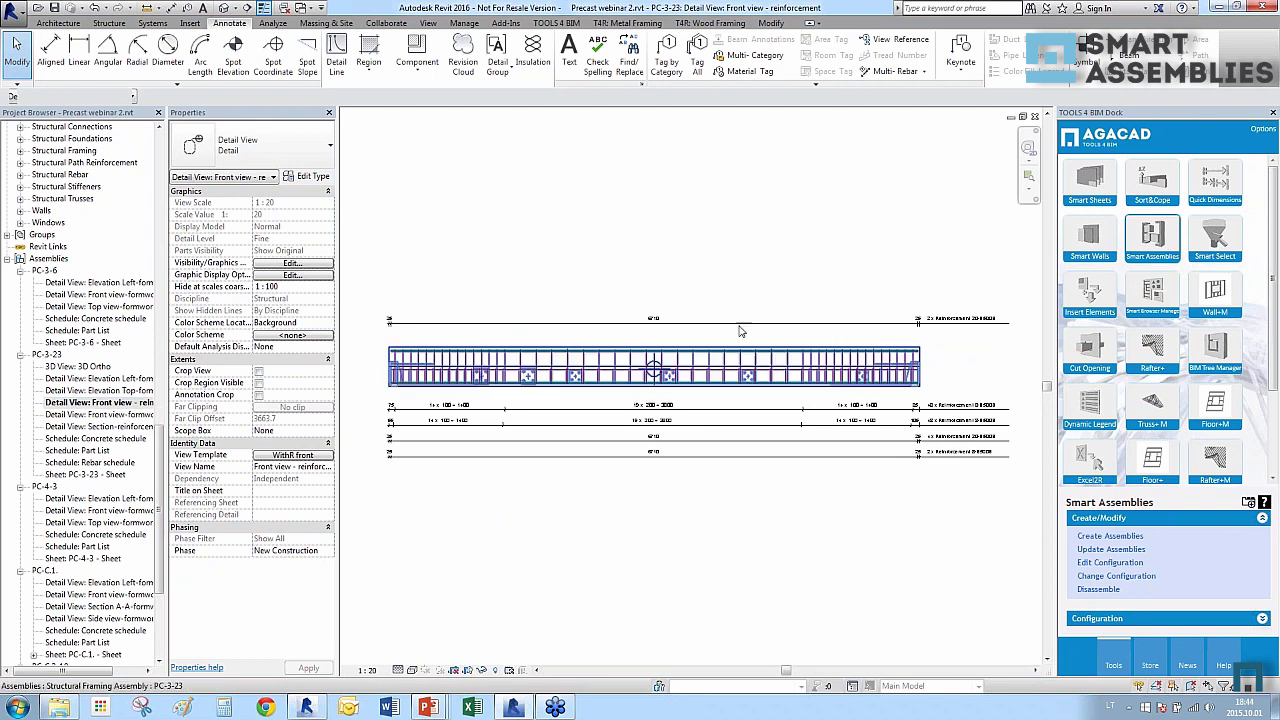
{"action": "scroll", "coordinate": [960, 420], "scroll_direction": "up", "scroll_amount": 3}
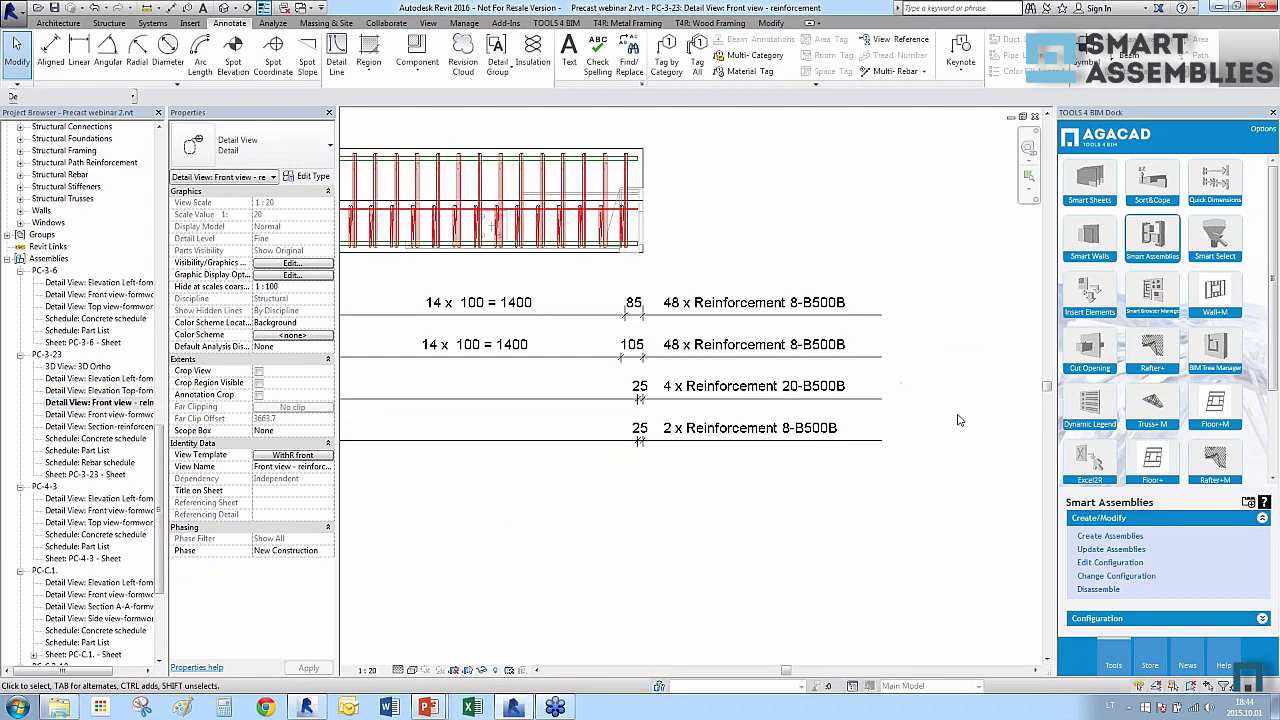
Examine the stirrup spacing and bar dimensions in PC-3-23's Front view reinforcement detail, both at the beam end and over its full length.
{"action": "scroll", "coordinate": [636, 340], "scroll_direction": "up", "scroll_amount": 2}
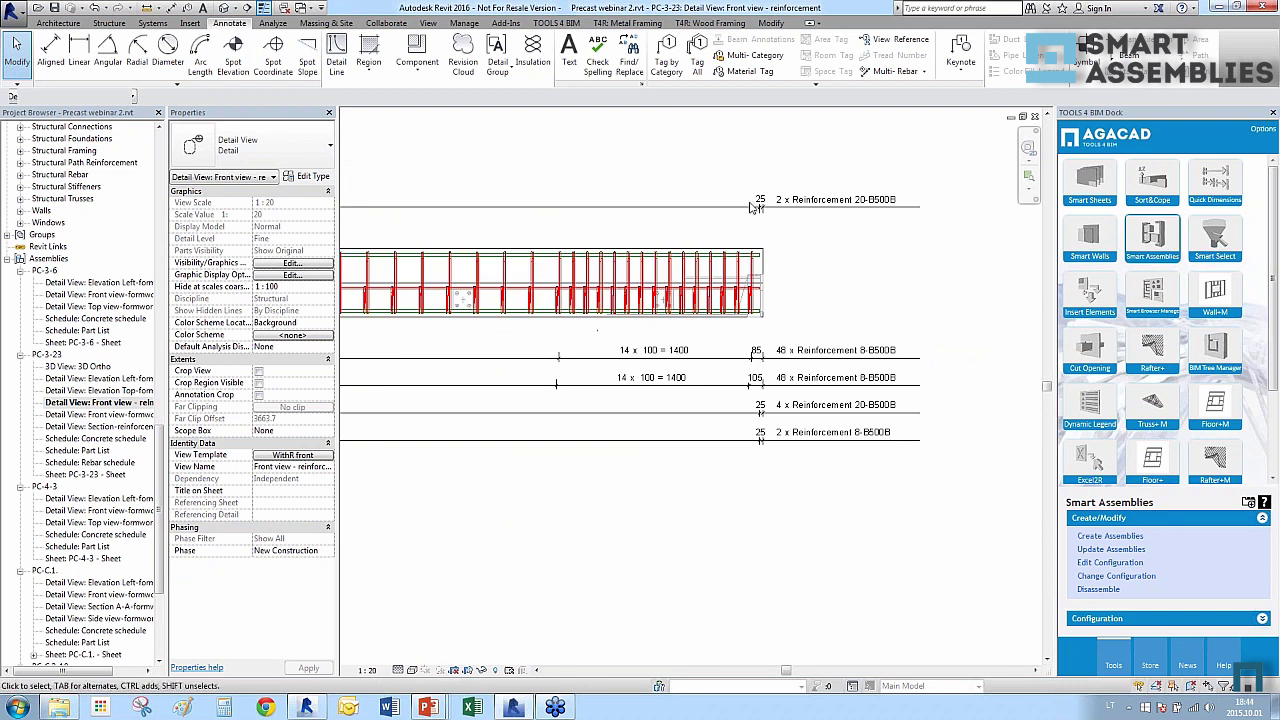
{"action": "scroll", "coordinate": [931, 277], "scroll_direction": "up", "scroll_amount": 2}
{"action": "scroll", "coordinate": [931, 277], "scroll_direction": "down", "scroll_amount": 3}
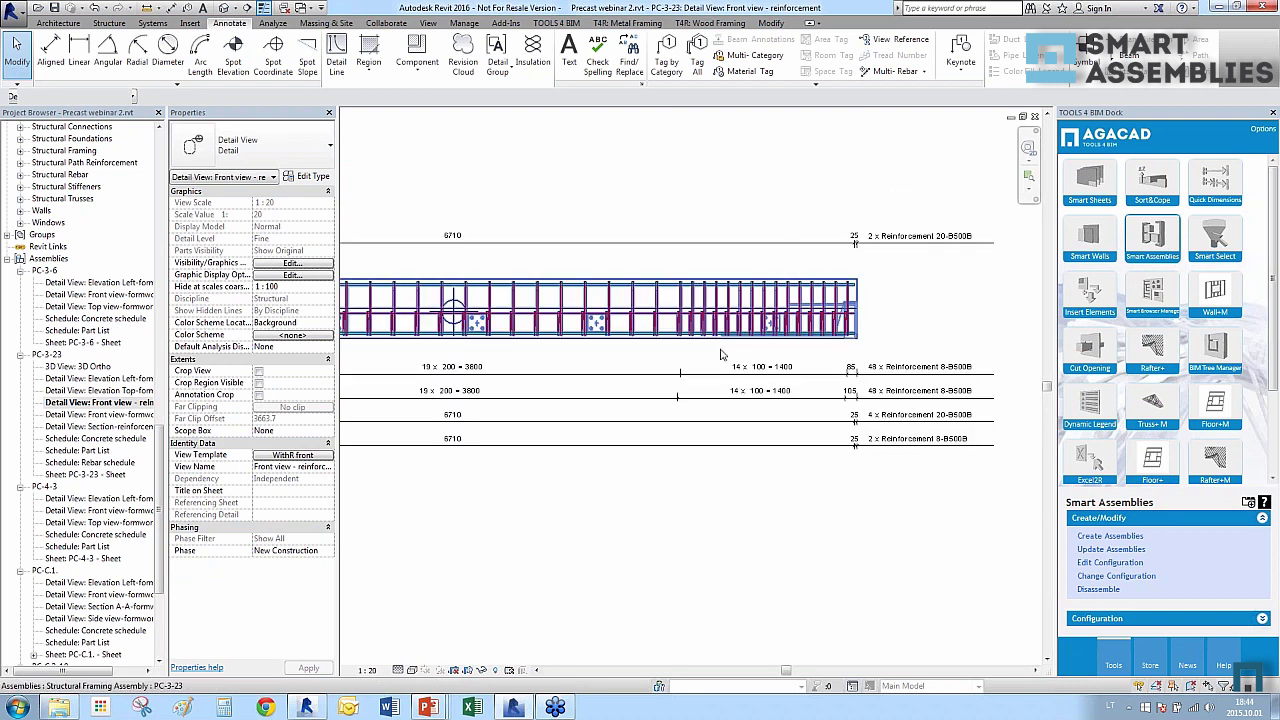
{"action": "scroll", "coordinate": [623, 355], "scroll_direction": "up", "scroll_amount": 1}
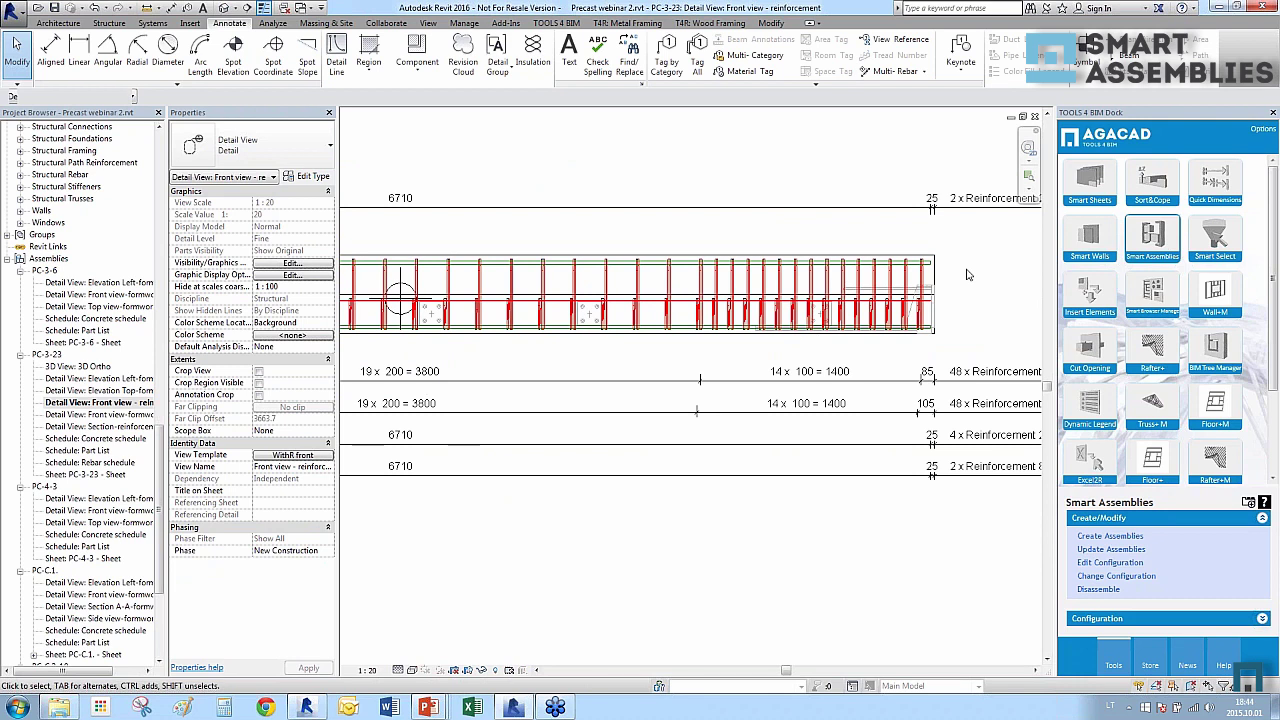
{"action": "scroll", "coordinate": [955, 284], "scroll_direction": "up", "scroll_amount": 2}
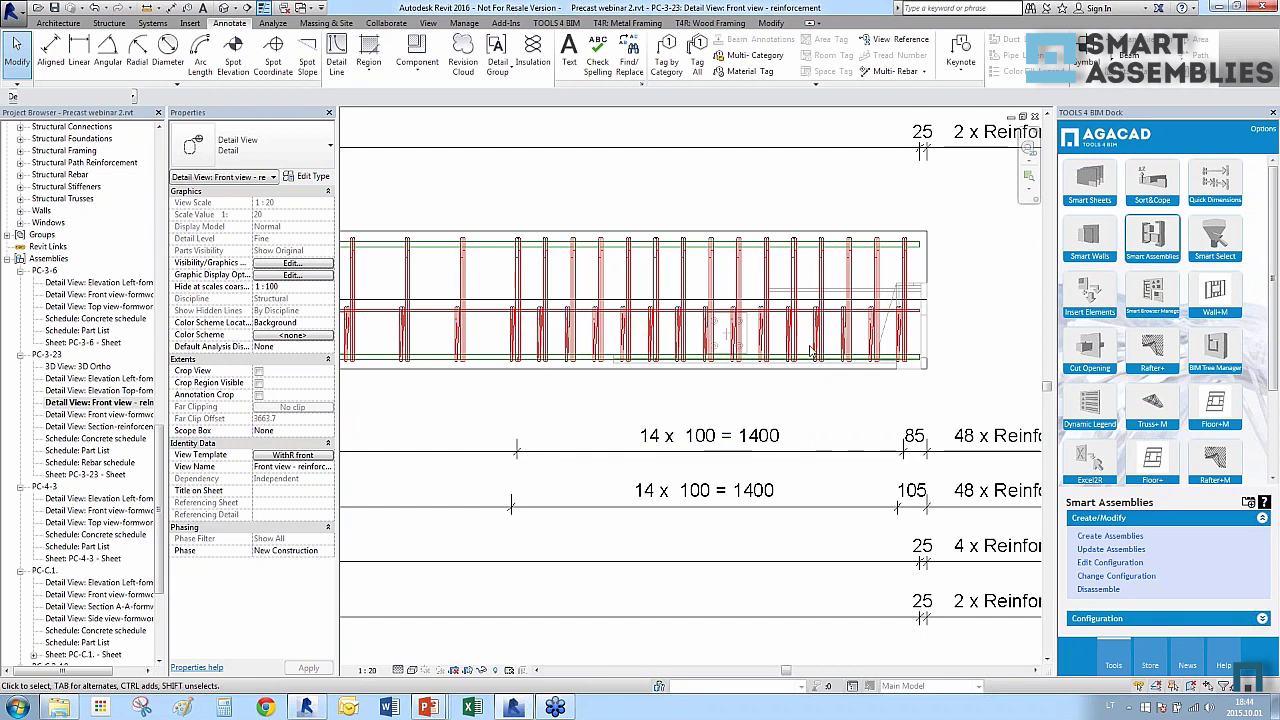
{"action": "scroll", "coordinate": [810, 351], "scroll_direction": "down", "scroll_amount": 3}
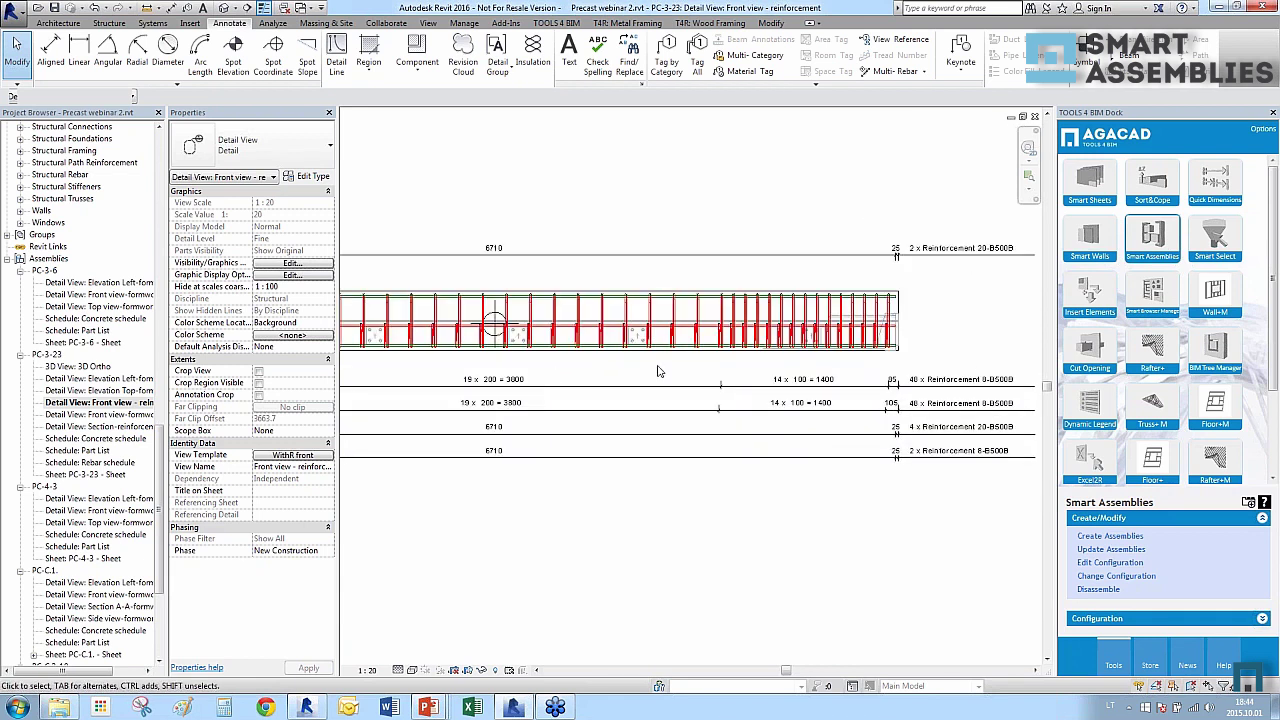
{"action": "scroll", "coordinate": [658, 371], "scroll_direction": "down", "scroll_amount": 1}
{"action": "scroll", "coordinate": [428, 366], "scroll_direction": "down", "scroll_amount": 1}
{"action": "scroll", "coordinate": [645, 364], "scroll_direction": "down", "scroll_amount": 1}
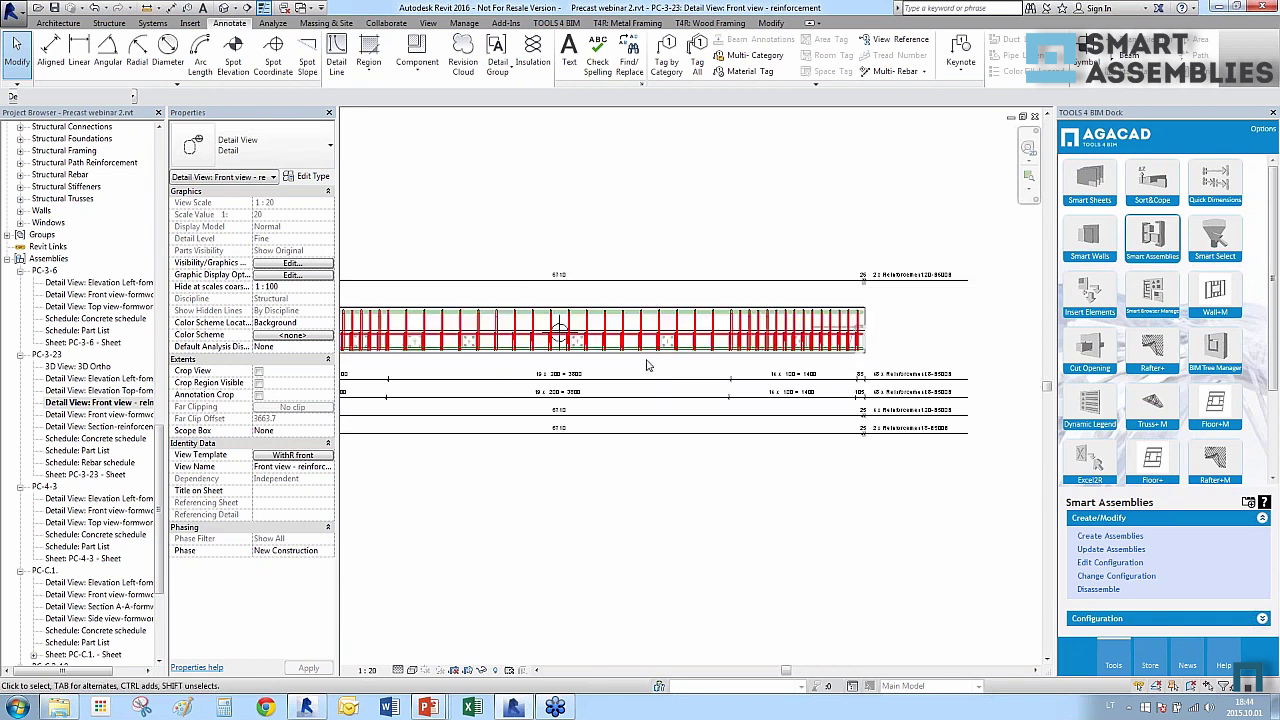
{"action": "scroll", "coordinate": [680, 364], "scroll_direction": "down", "scroll_amount": 1}
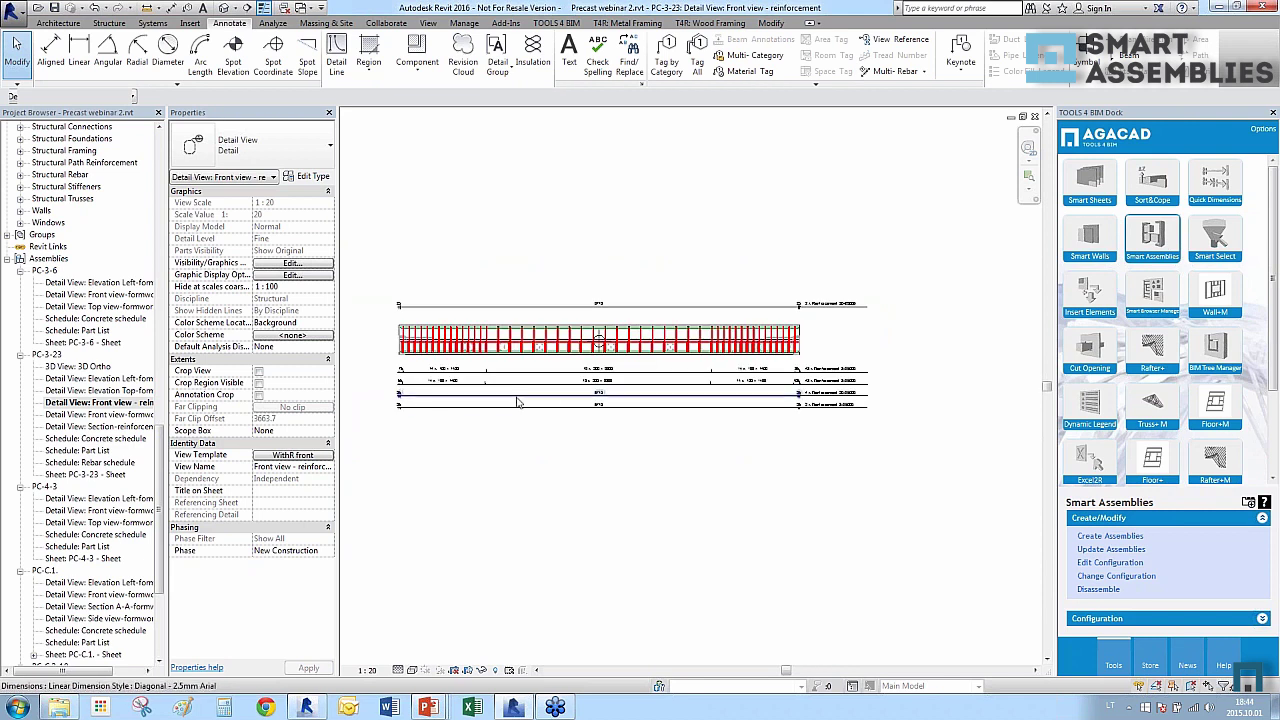
{"action": "scroll", "coordinate": [433, 493], "scroll_direction": "up", "scroll_amount": 1}
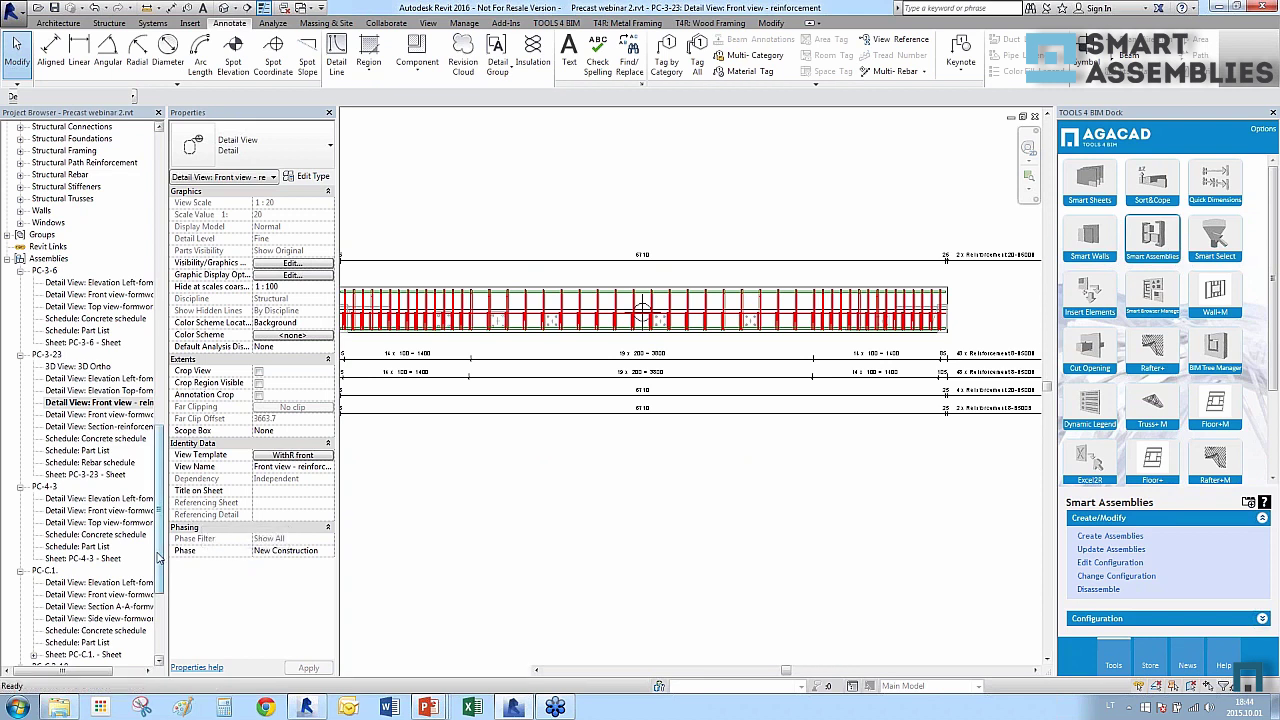
Review PC-3-23's Front view formwork detail and its Section reinforcement detail.
{"action": "scroll", "coordinate": [158, 558], "scroll_direction": "down", "scroll_amount": 4}
{"action": "left_click", "coordinate": [120, 270]}
{"action": "scroll", "coordinate": [122, 276], "scroll_direction": "down", "scroll_amount": 1}
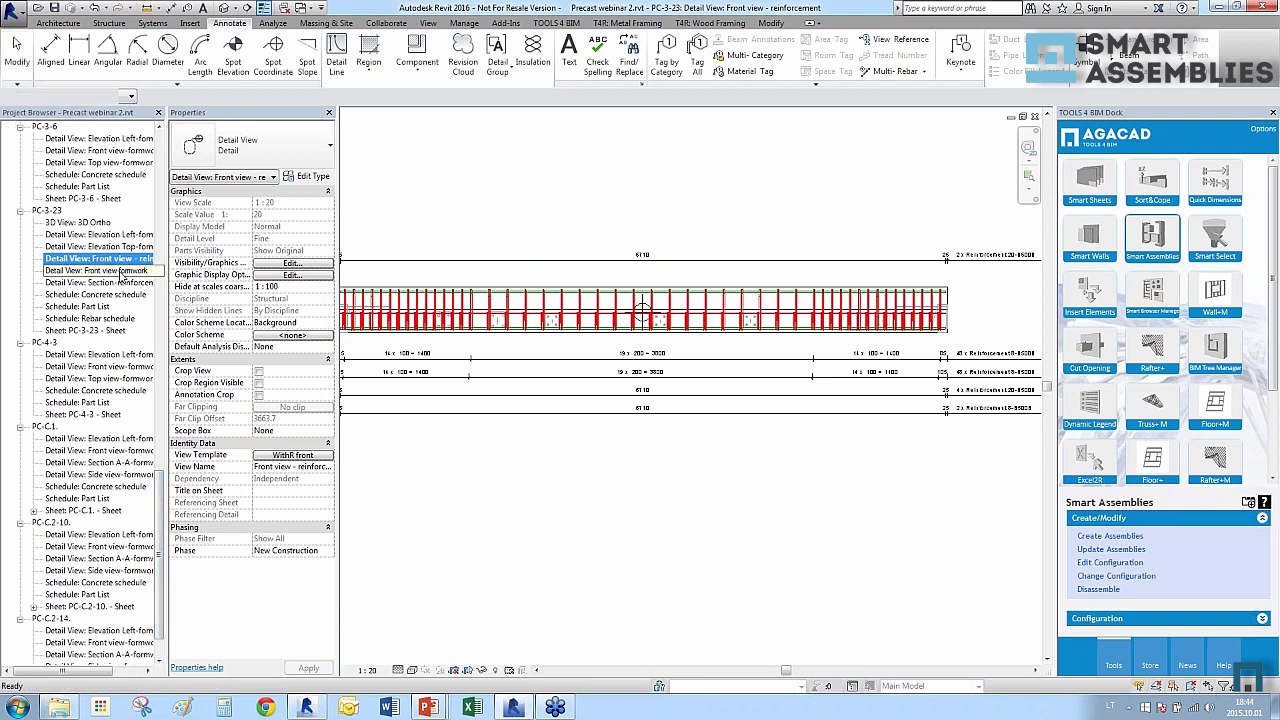
{"action": "double_click", "coordinate": [110, 270]}
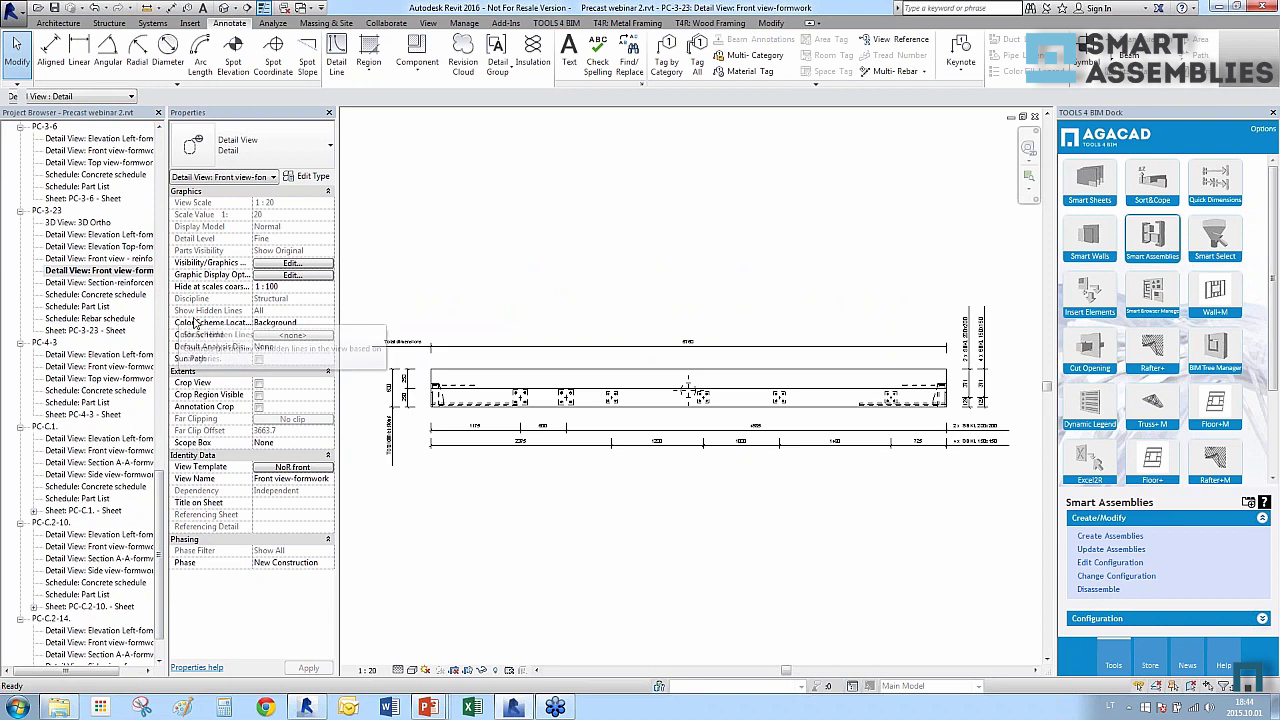
{"action": "left_click", "coordinate": [118, 283]}
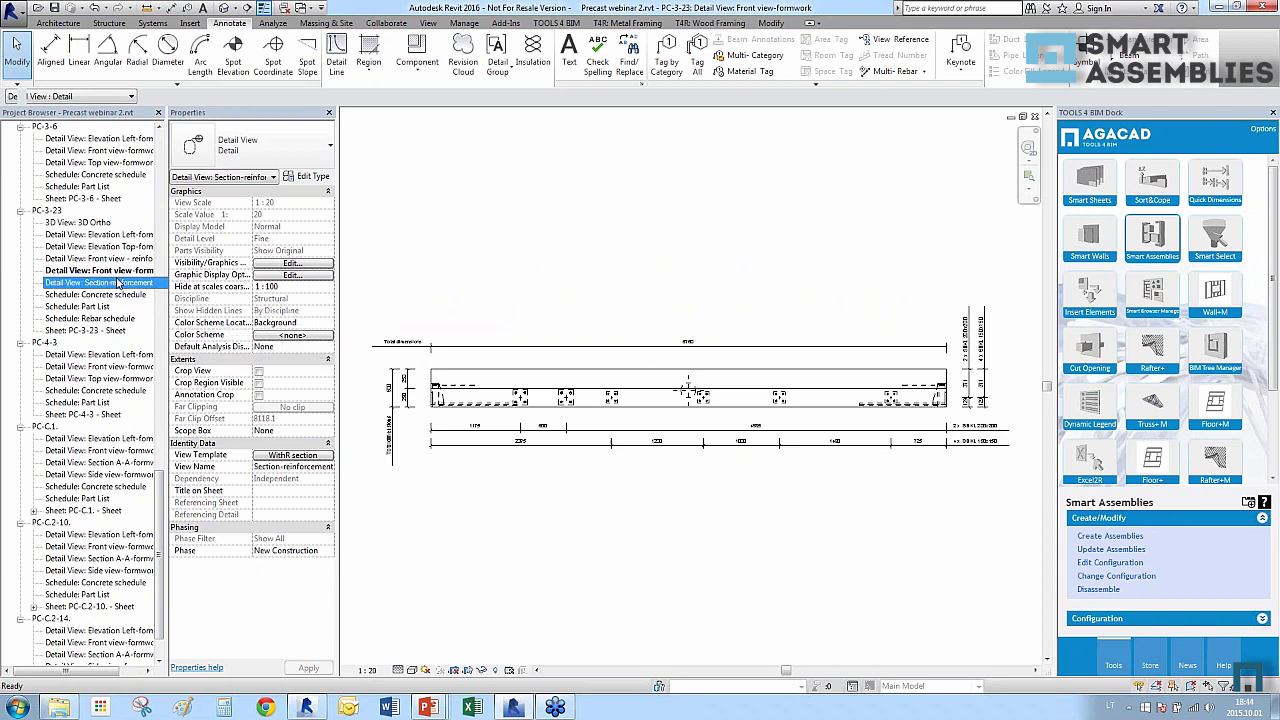
{"action": "double_click", "coordinate": [118, 283]}
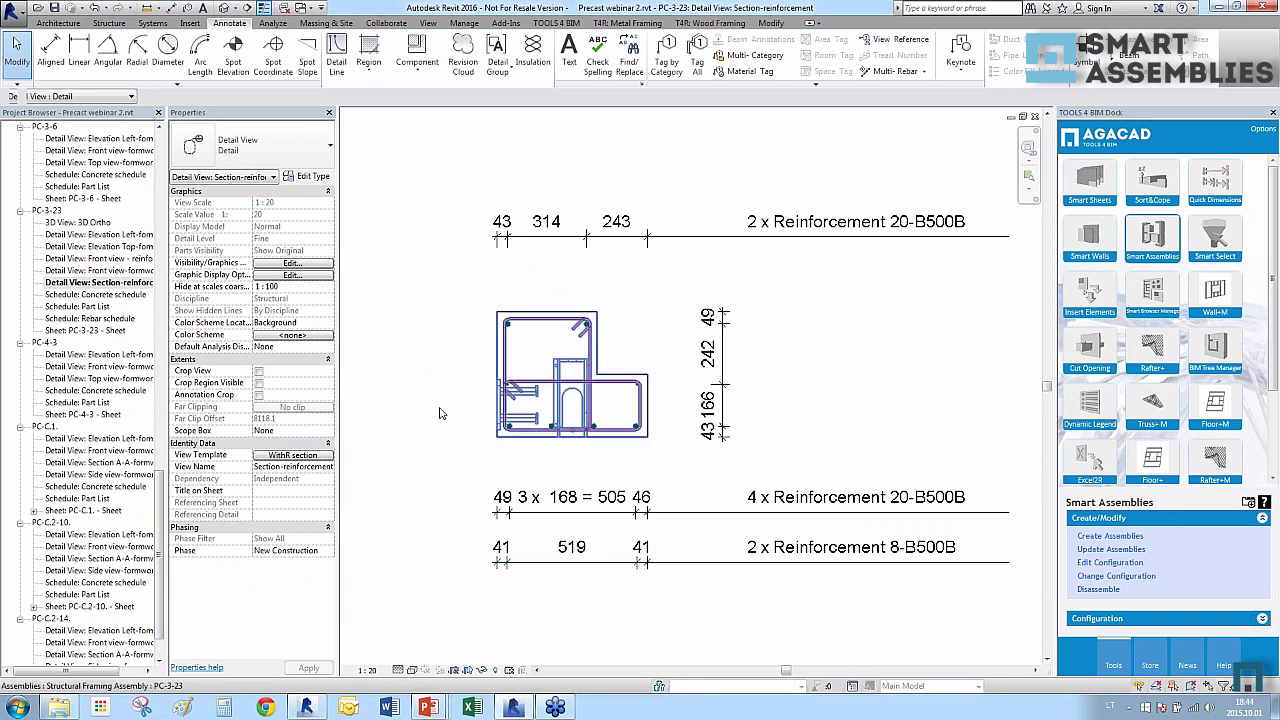
Review PC-3-23's Concrete schedule and Rebar schedule, and revisit its Front view reinforcement and Elevation Top formwork details.
{"action": "double_click", "coordinate": [90, 295]}
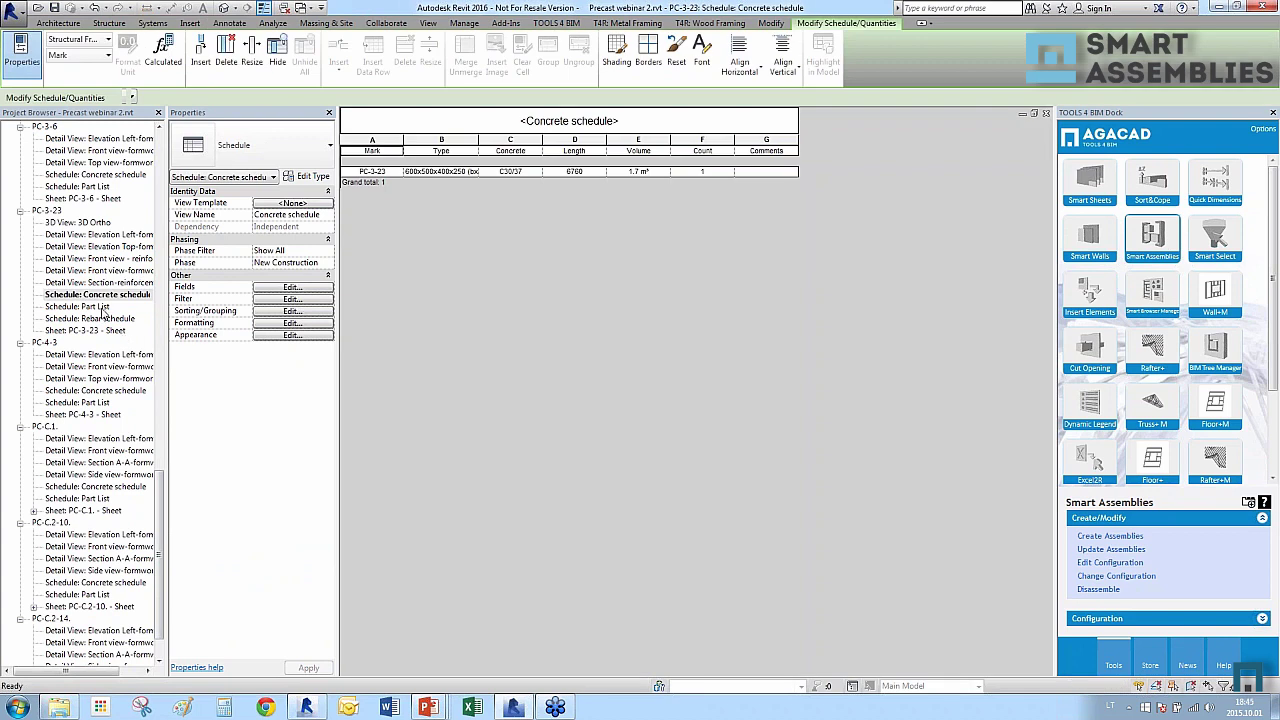
{"action": "double_click", "coordinate": [102, 318]}
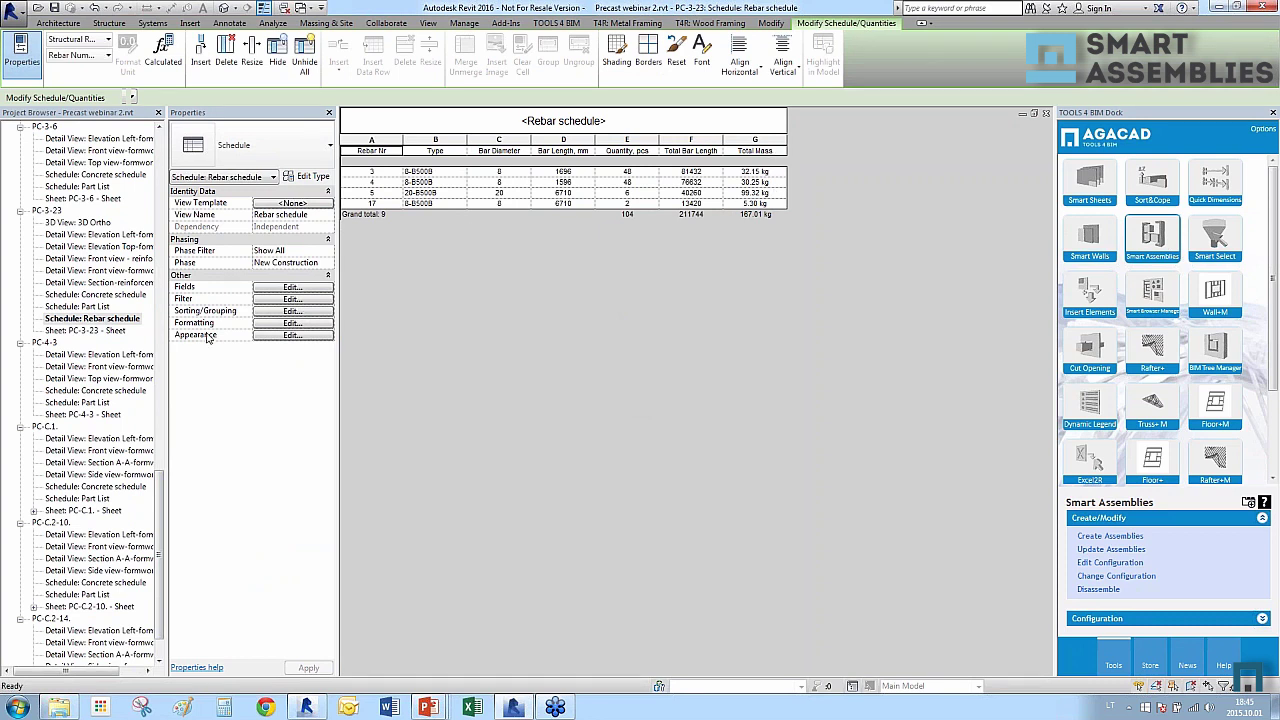
{"action": "left_click", "coordinate": [92, 333]}
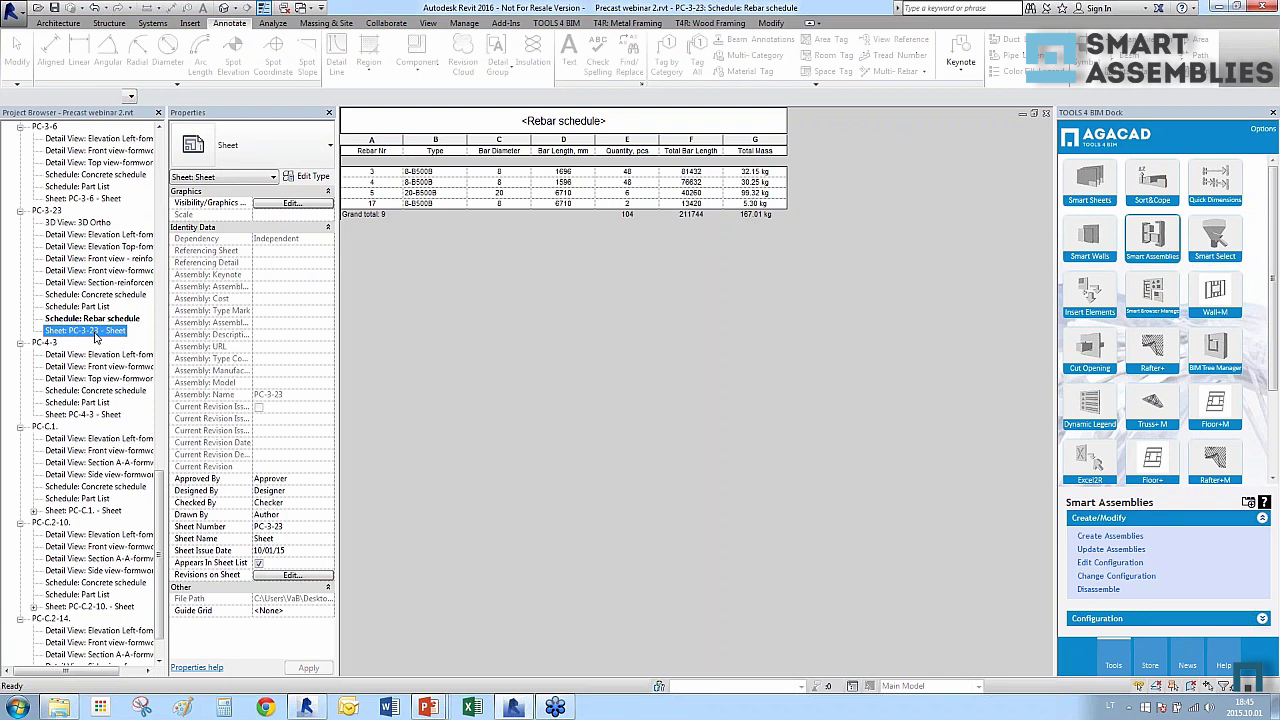
{"action": "double_click", "coordinate": [100, 258]}
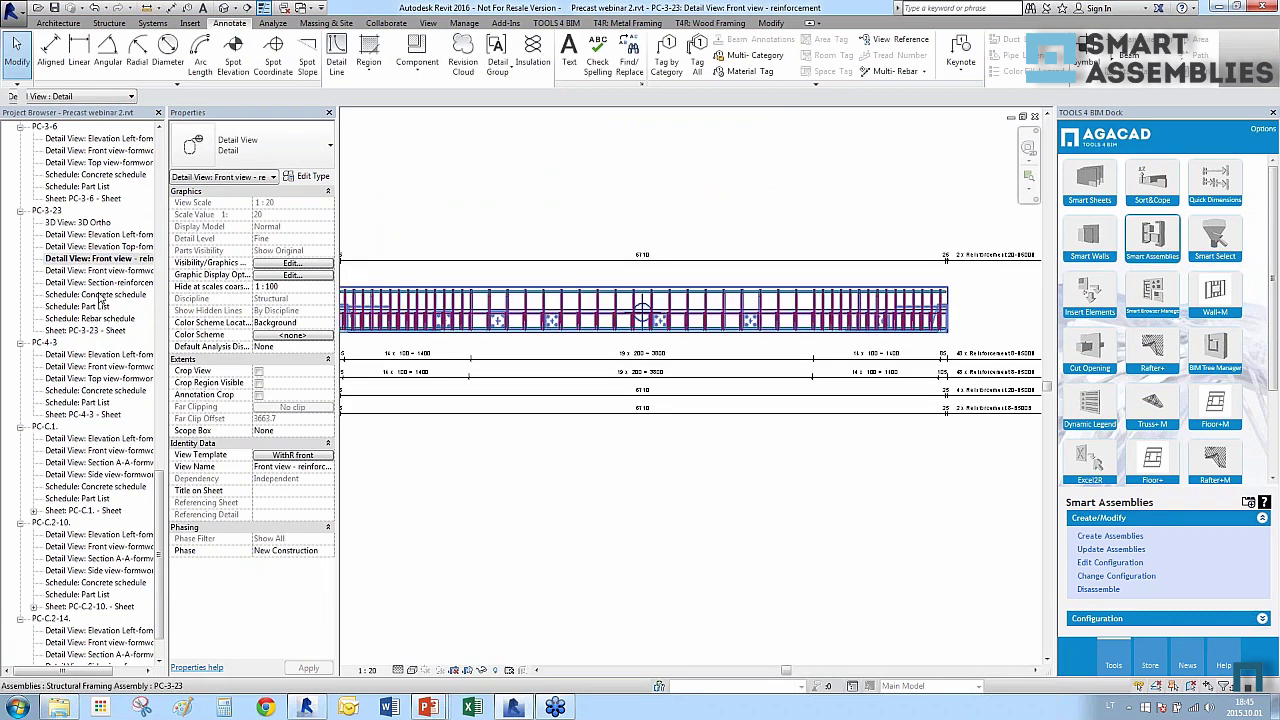
{"action": "double_click", "coordinate": [98, 246]}
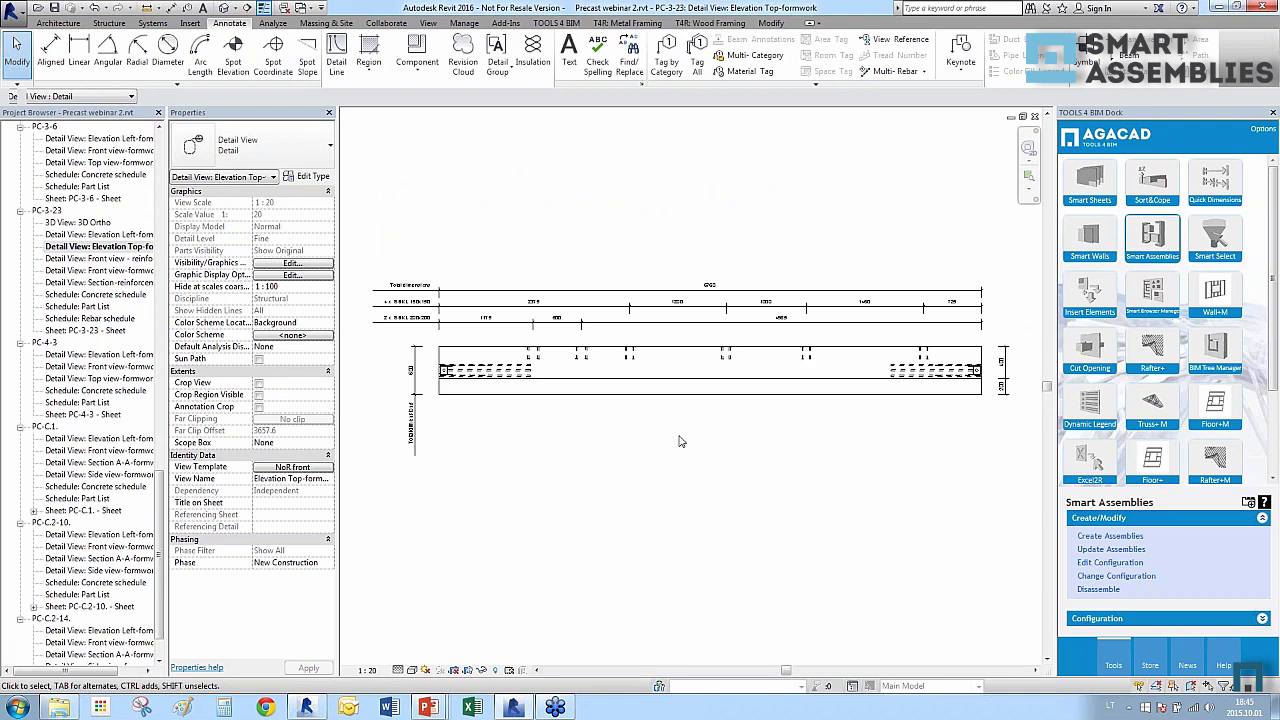
Return from the assembly views to the whole model and show the reinforced columns above the foundations in the 3D with reinforcement view.
{"action": "left_click", "coordinate": [222, 8]}
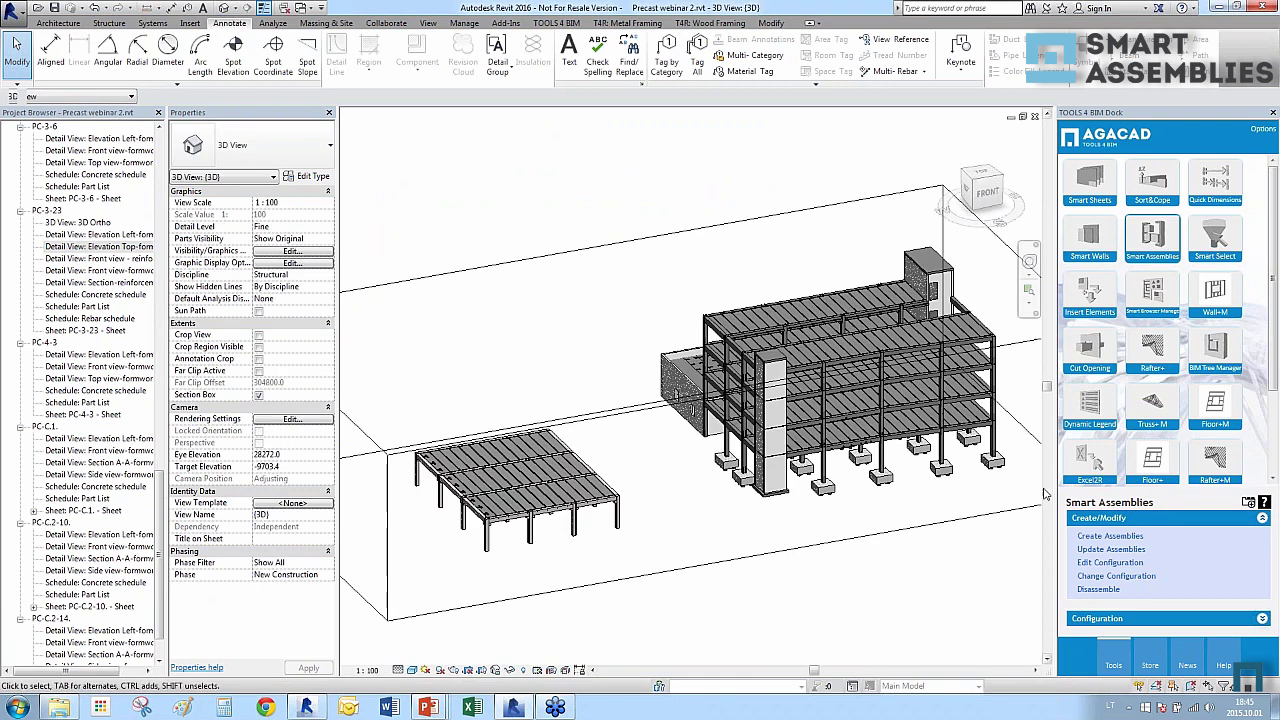
{"action": "scroll", "coordinate": [842, 486], "scroll_direction": "up", "scroll_amount": 5}
{"action": "scroll", "coordinate": [780, 437], "scroll_direction": "up", "scroll_amount": 2}
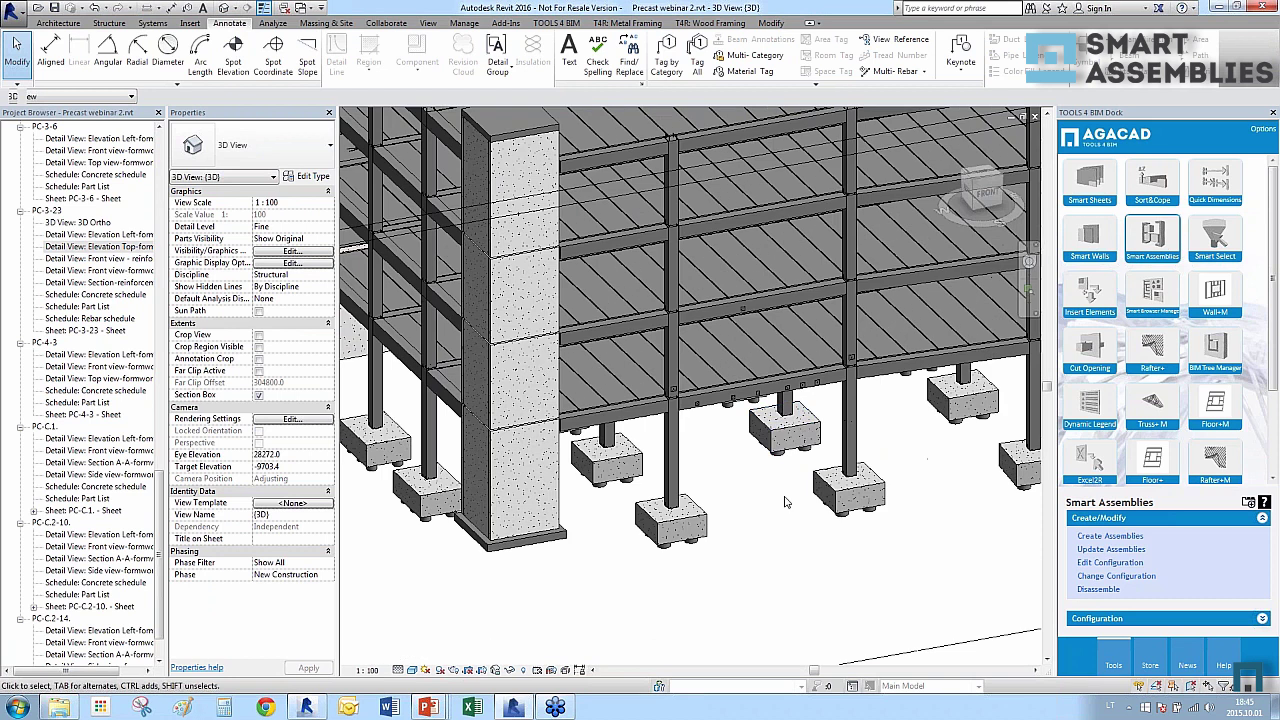
{"action": "left_click_drag", "start_coordinate": [158, 590], "coordinate": [165, 228]}
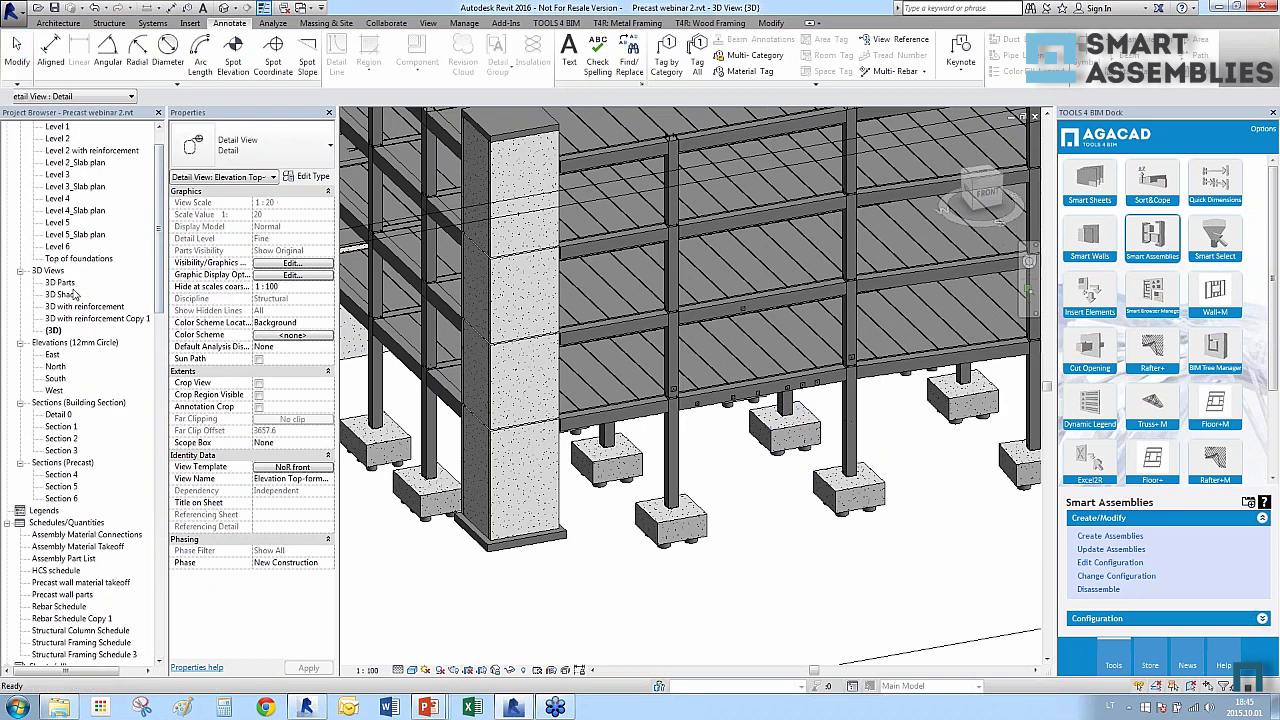
{"action": "double_click", "coordinate": [84, 306]}
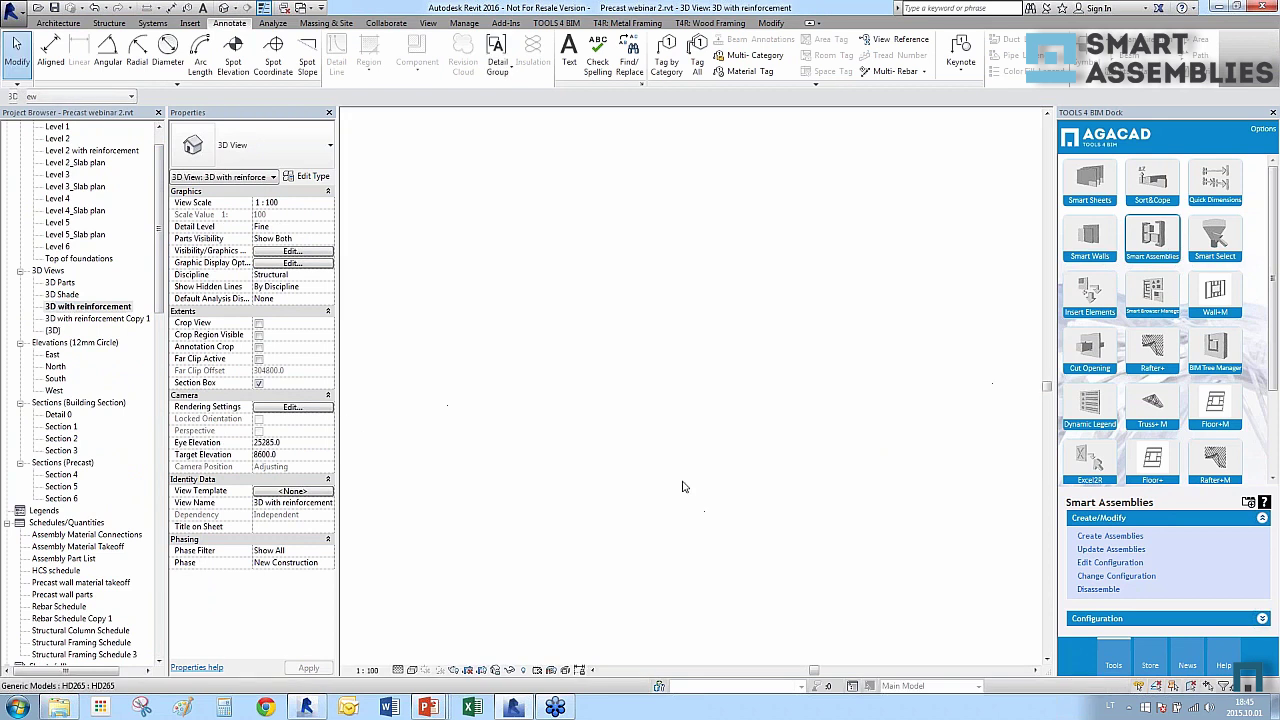
{"action": "scroll", "coordinate": [731, 578], "scroll_direction": "up", "scroll_amount": 5}
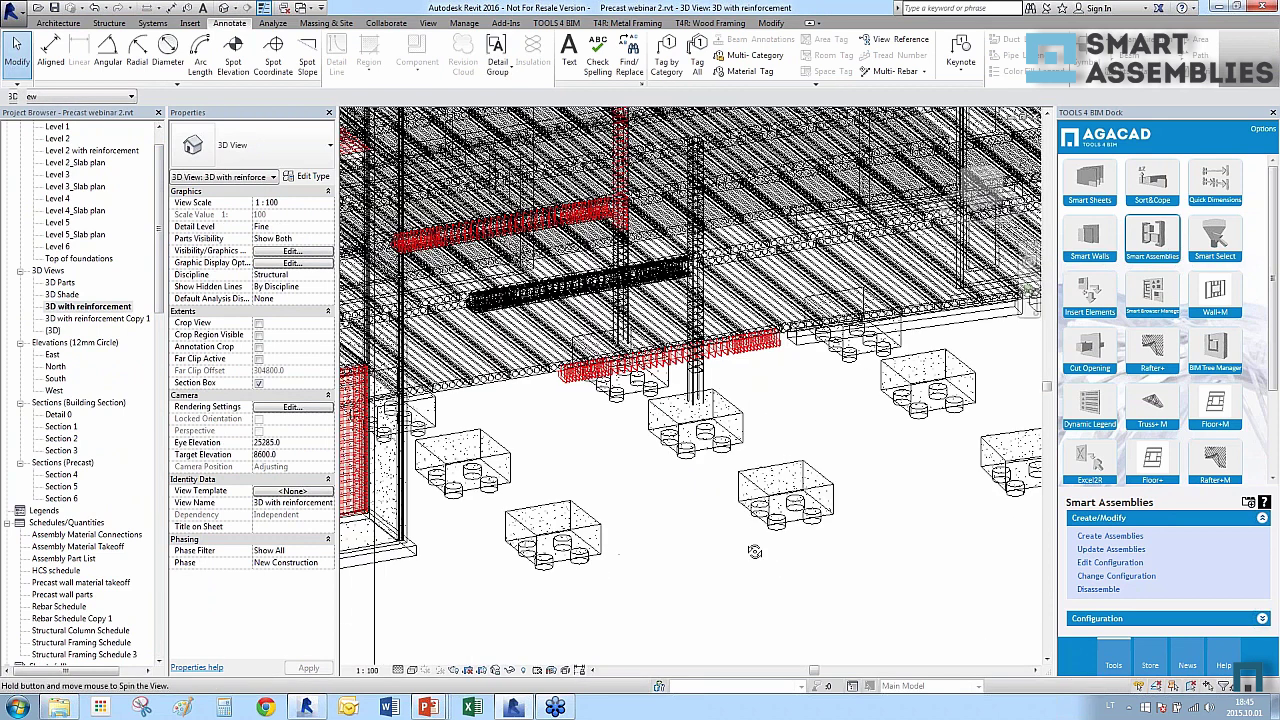
{"action": "scroll", "coordinate": [713, 358], "scroll_direction": "up", "scroll_amount": 3}
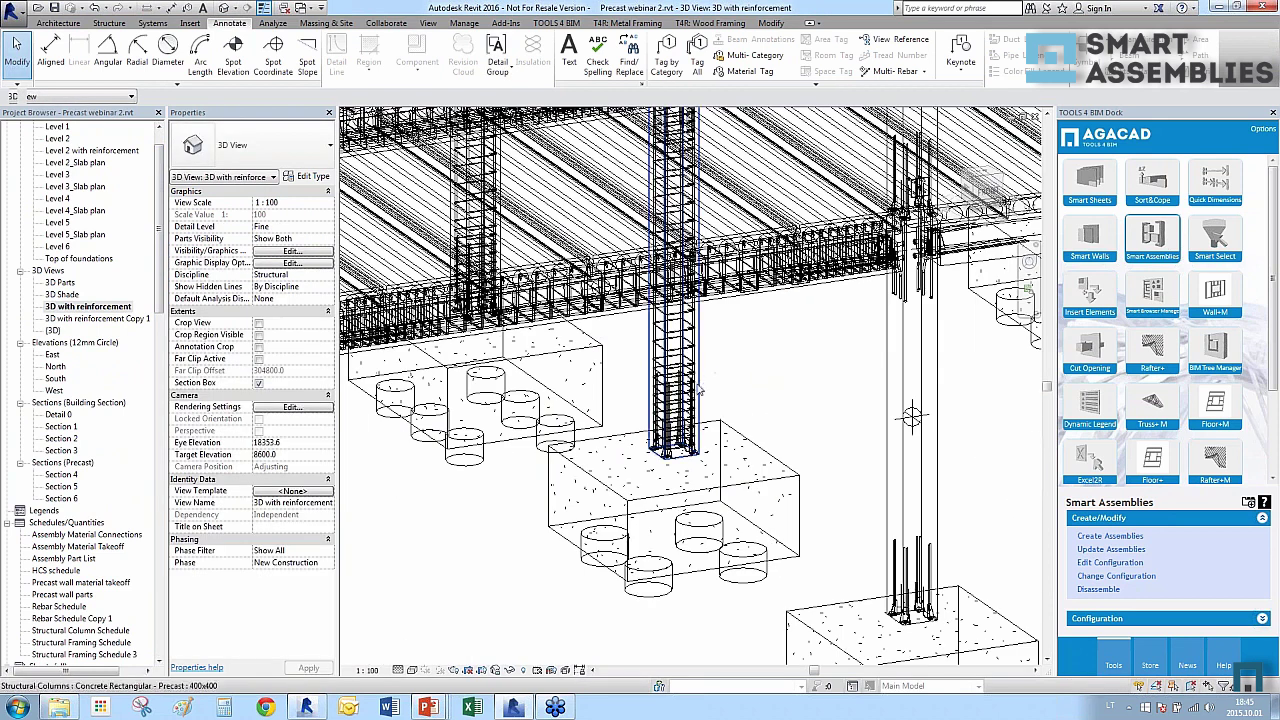
Create an assembly for the reinforced 400x400 precast column on its foundation, using the Columns with reinforcement configuration.
{"action": "left_click", "coordinate": [698, 389]}
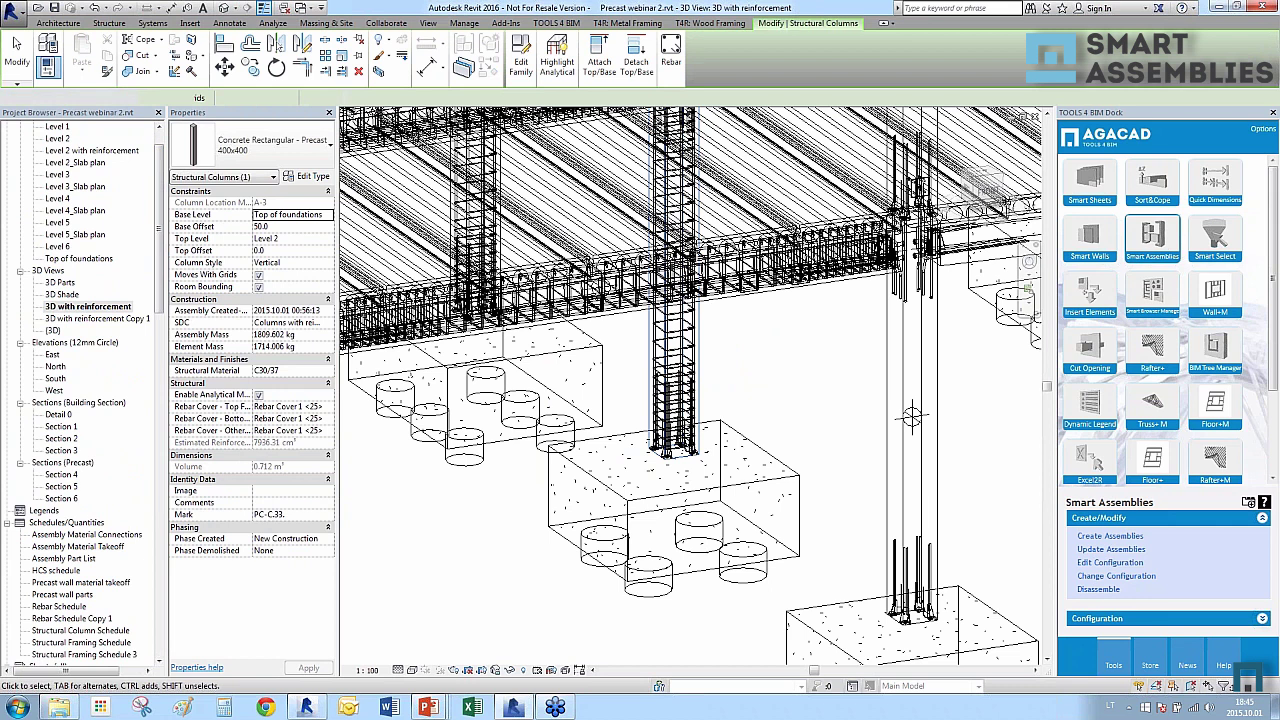
{"action": "key", "text": "alt+Tab"}
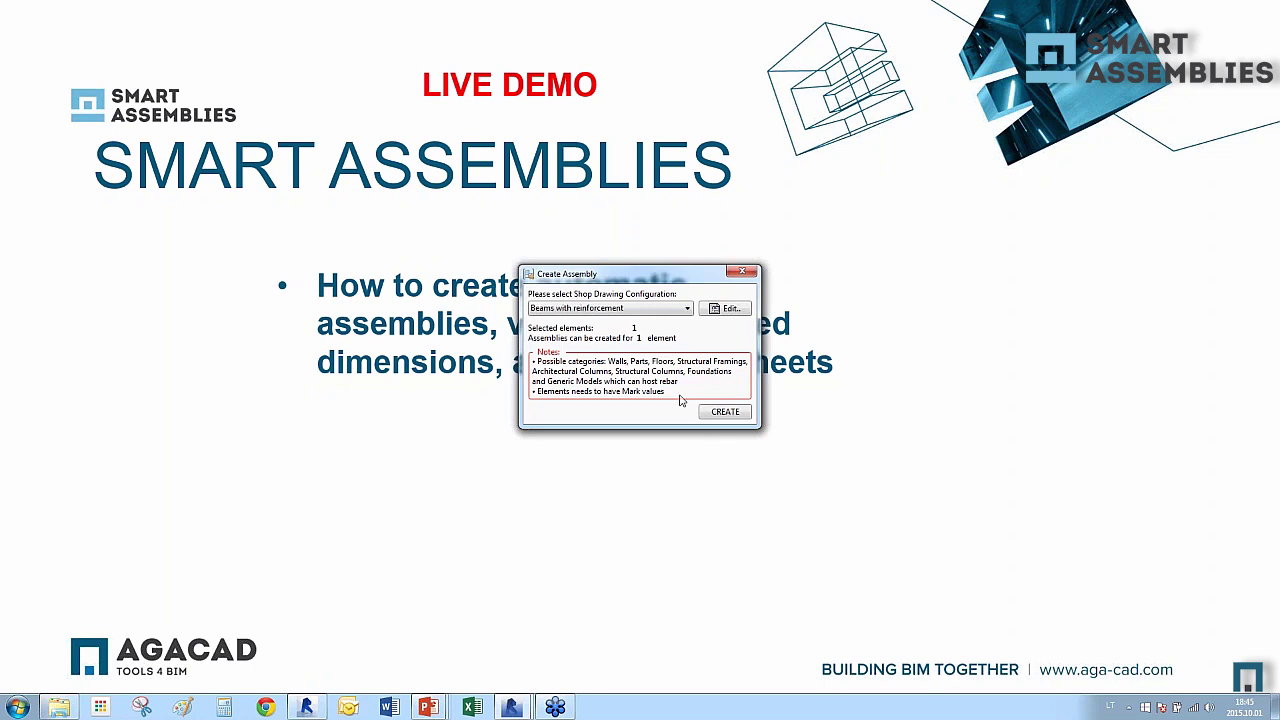
{"action": "left_click", "coordinate": [512, 707]}
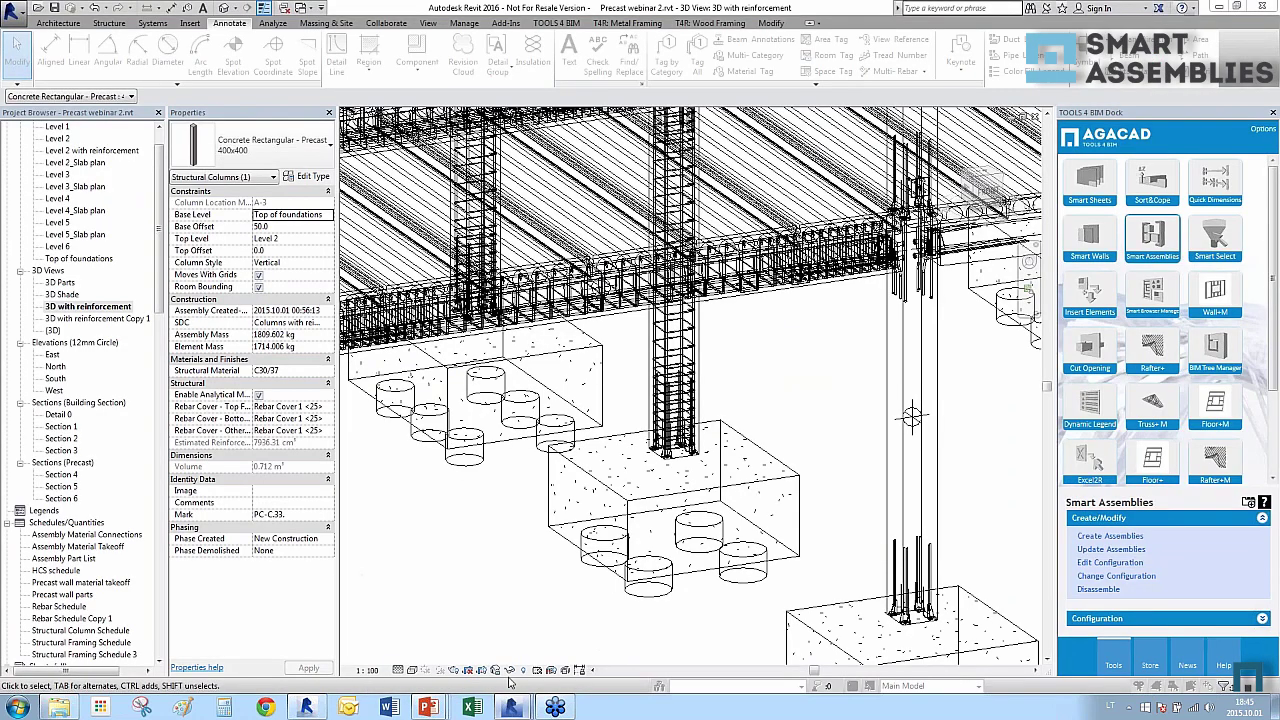
{"action": "mouse_move", "coordinate": [537, 710]}
{"action": "left_click", "coordinate": [420, 665]}
{"action": "left_click", "coordinate": [630, 310]}
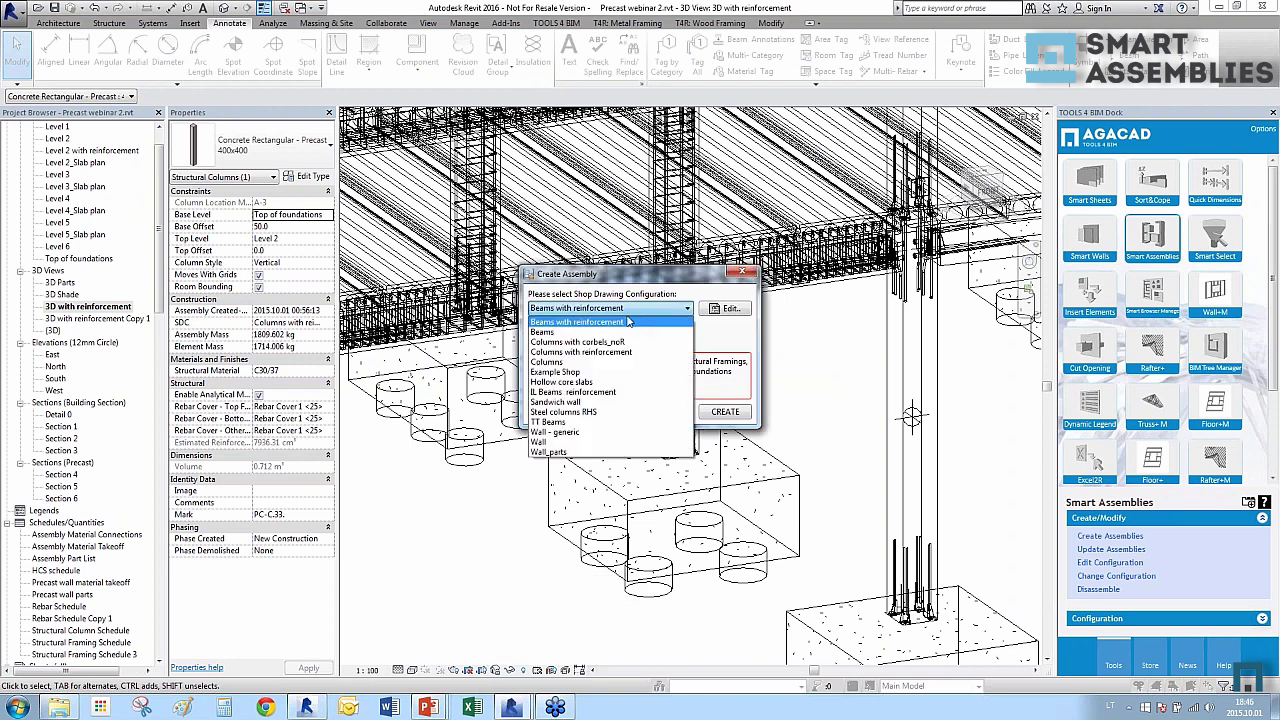
{"action": "left_click", "coordinate": [627, 350]}
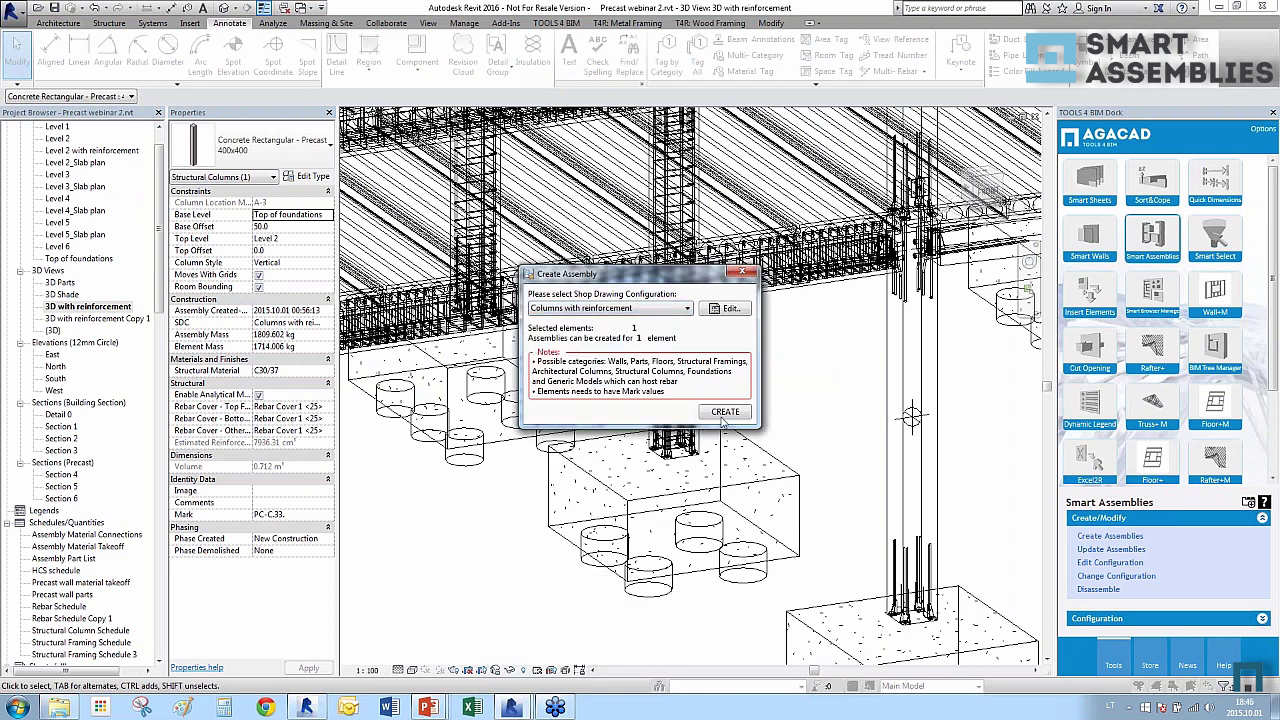
{"action": "left_click", "coordinate": [724, 412]}
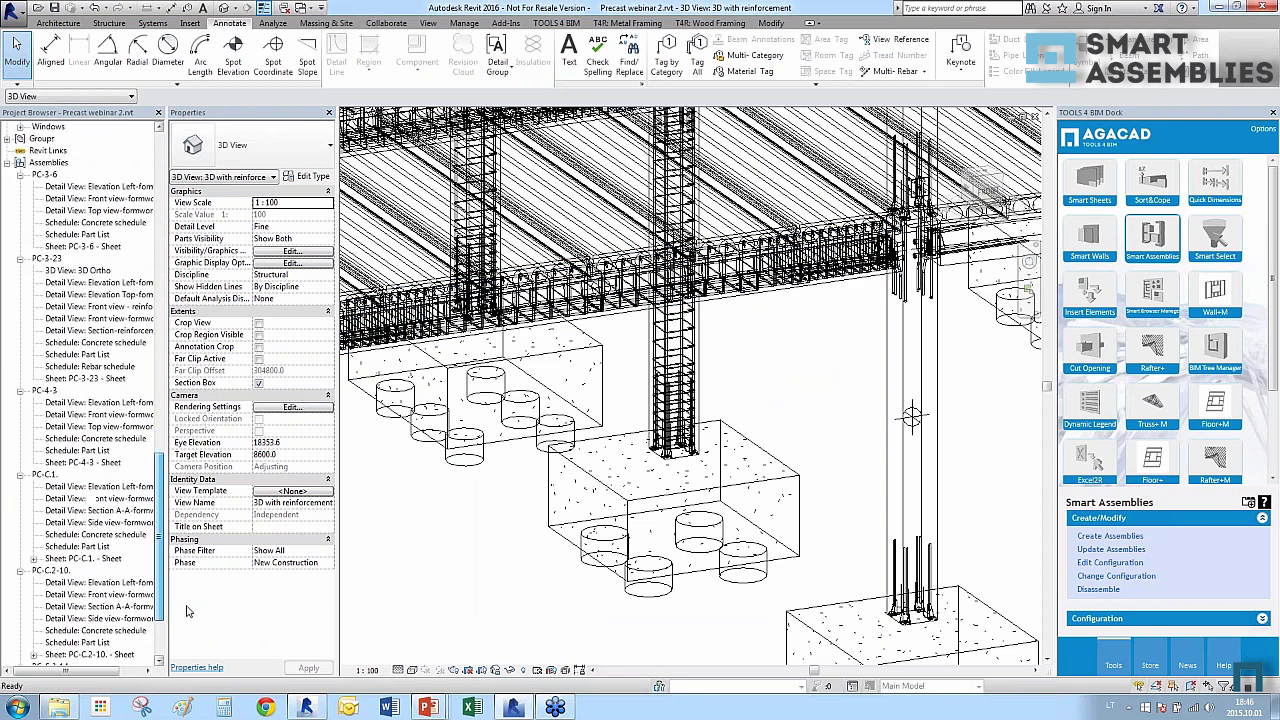
Expand the PC-C.33. column assembly and review its Elevation Left and Front view formwork details.
{"action": "scroll", "coordinate": [120, 630], "scroll_direction": "down", "scroll_amount": 3}
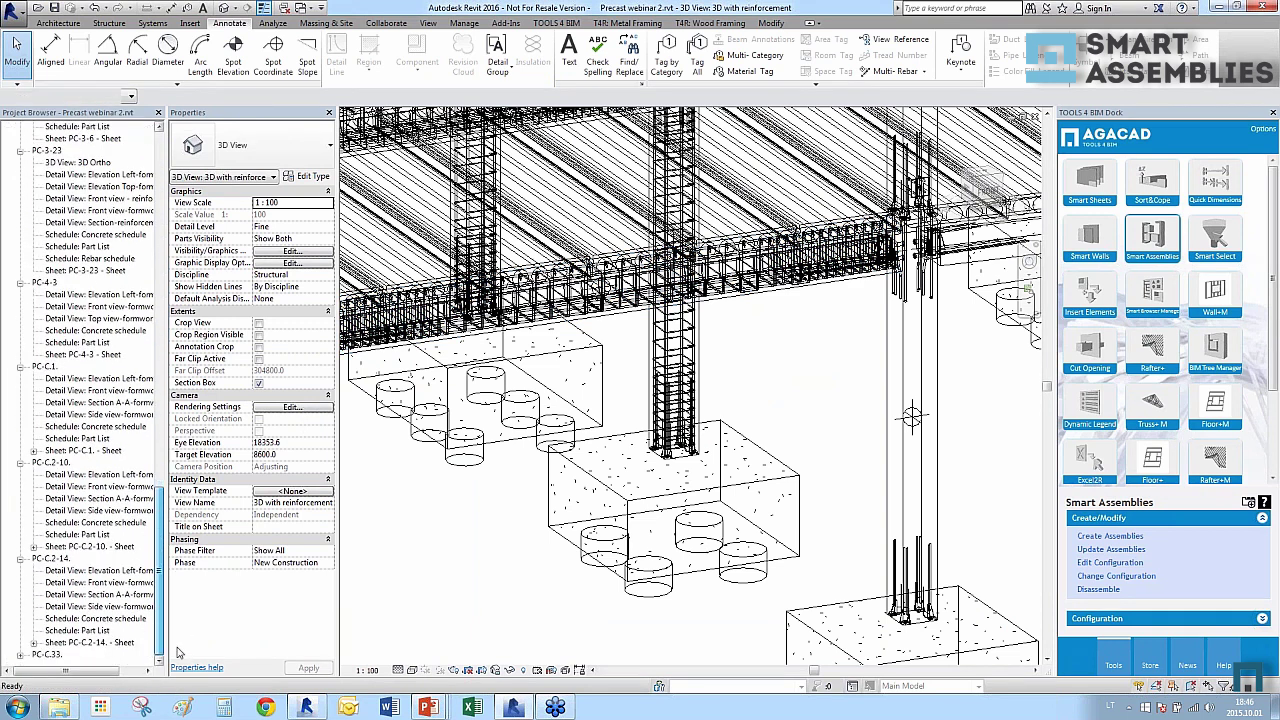
{"action": "double_click", "coordinate": [58, 654]}
{"action": "double_click", "coordinate": [98, 548]}
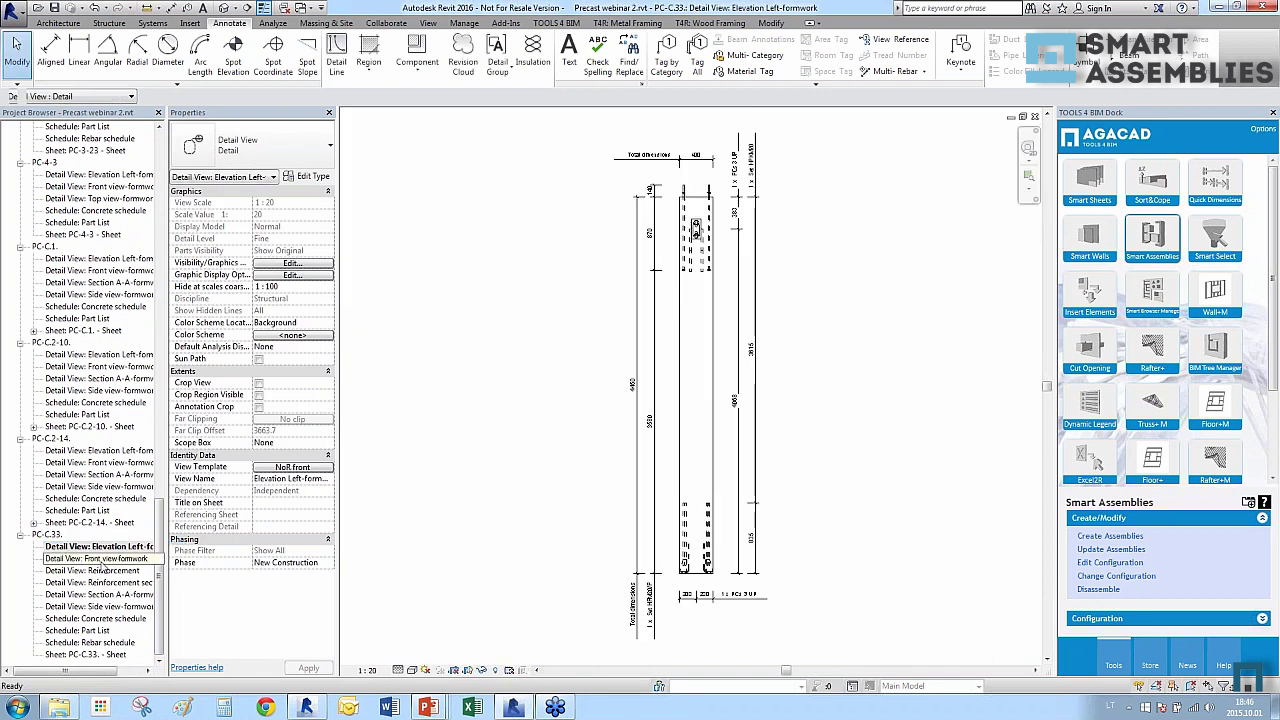
{"action": "double_click", "coordinate": [100, 560]}
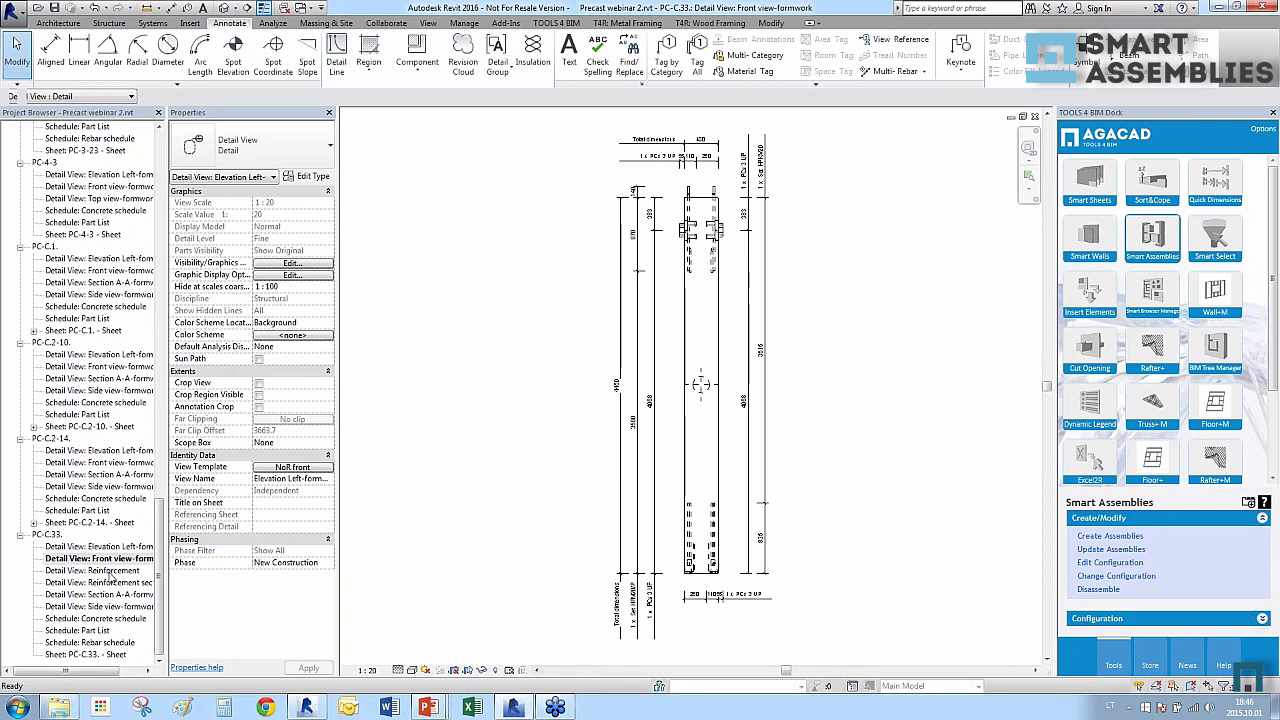
Review PC-C.33.'s Reinforcement, Reinforcement section and Section A-A formwork detail views.
{"action": "left_click", "coordinate": [100, 570]}
{"action": "double_click", "coordinate": [108, 573]}
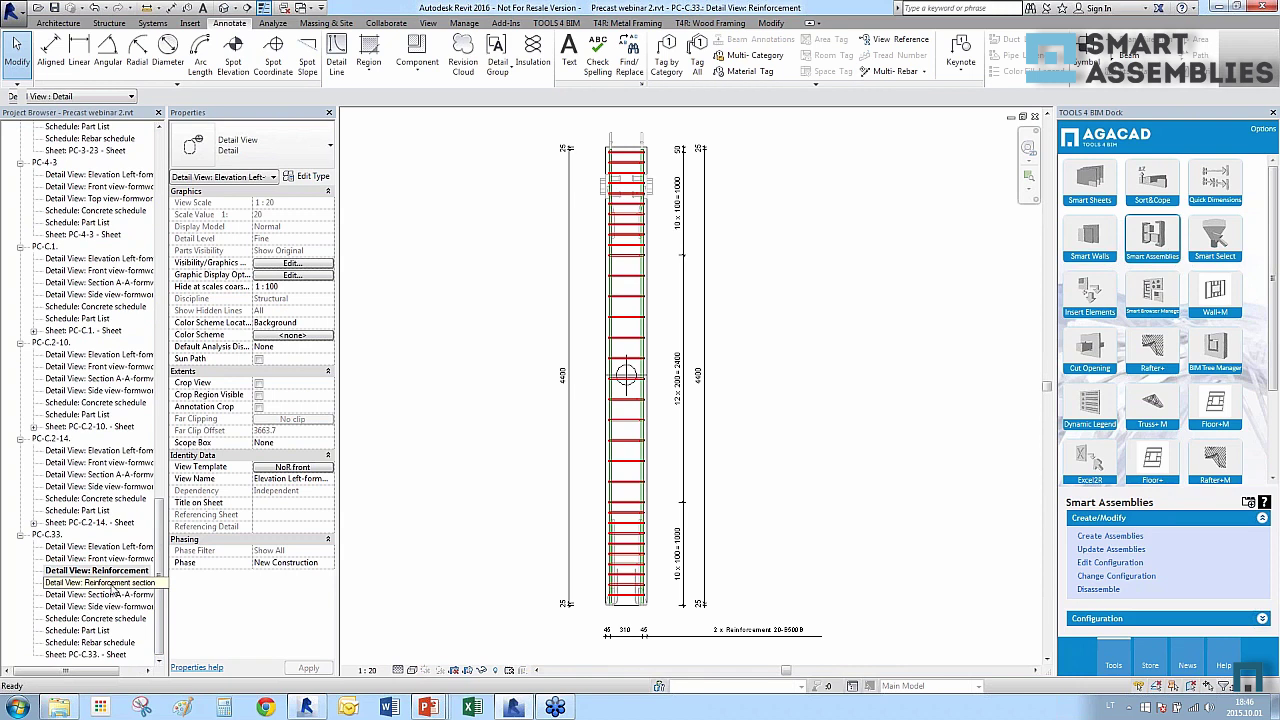
{"action": "double_click", "coordinate": [110, 584]}
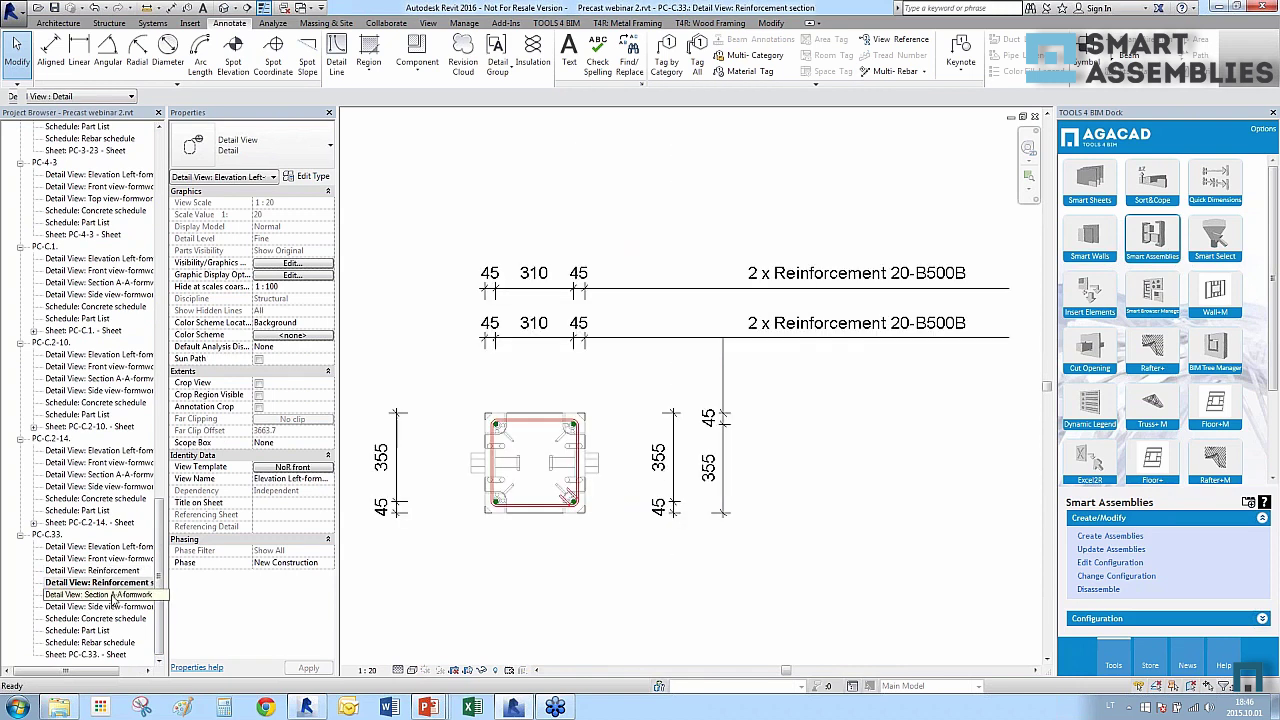
{"action": "double_click", "coordinate": [110, 595]}
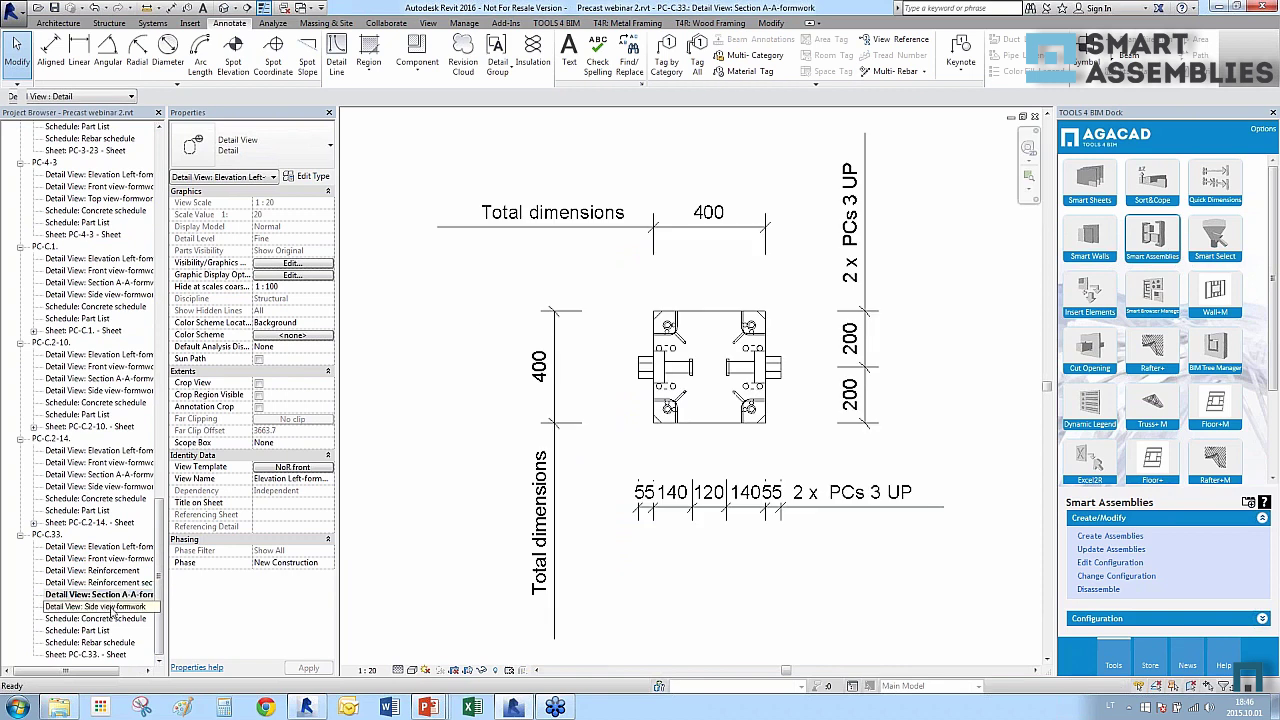
Review PC-C.33.'s Side view formwork detail, Concrete schedule and Rebar schedule, dismissing the save reminder without saving.
{"action": "double_click", "coordinate": [110, 608]}
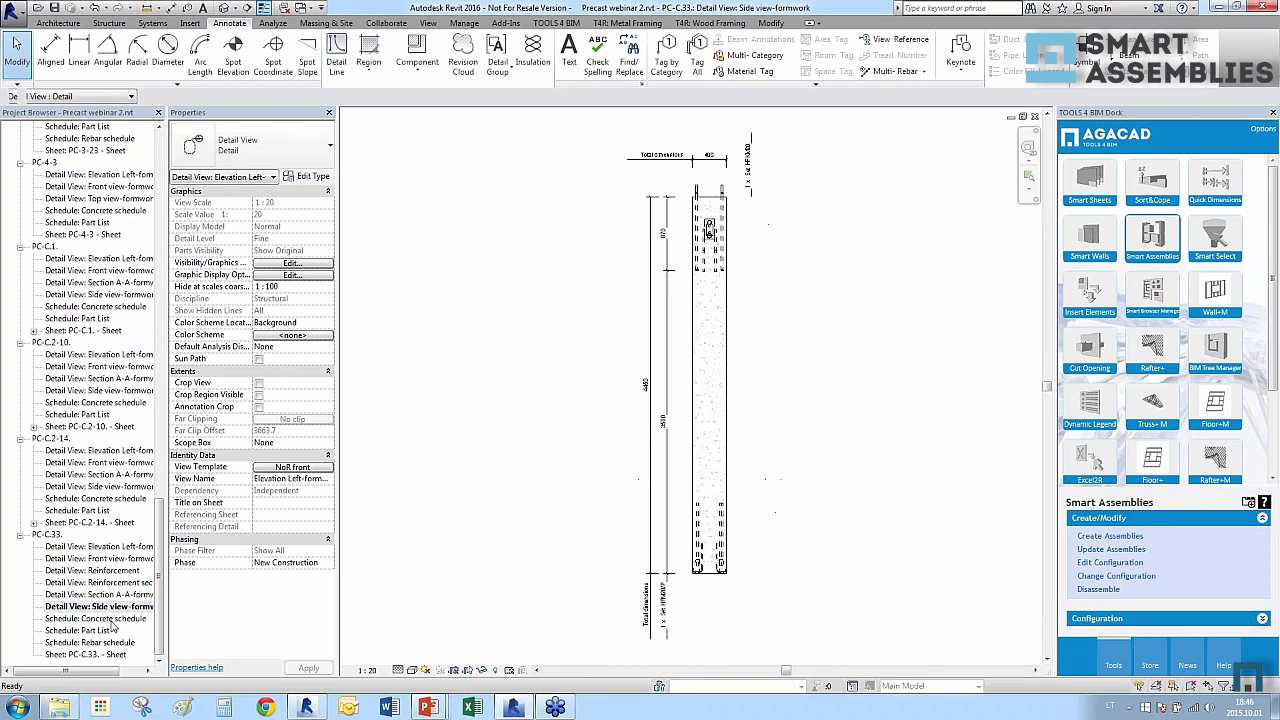
{"action": "double_click", "coordinate": [110, 618]}
{"action": "double_click", "coordinate": [100, 642]}
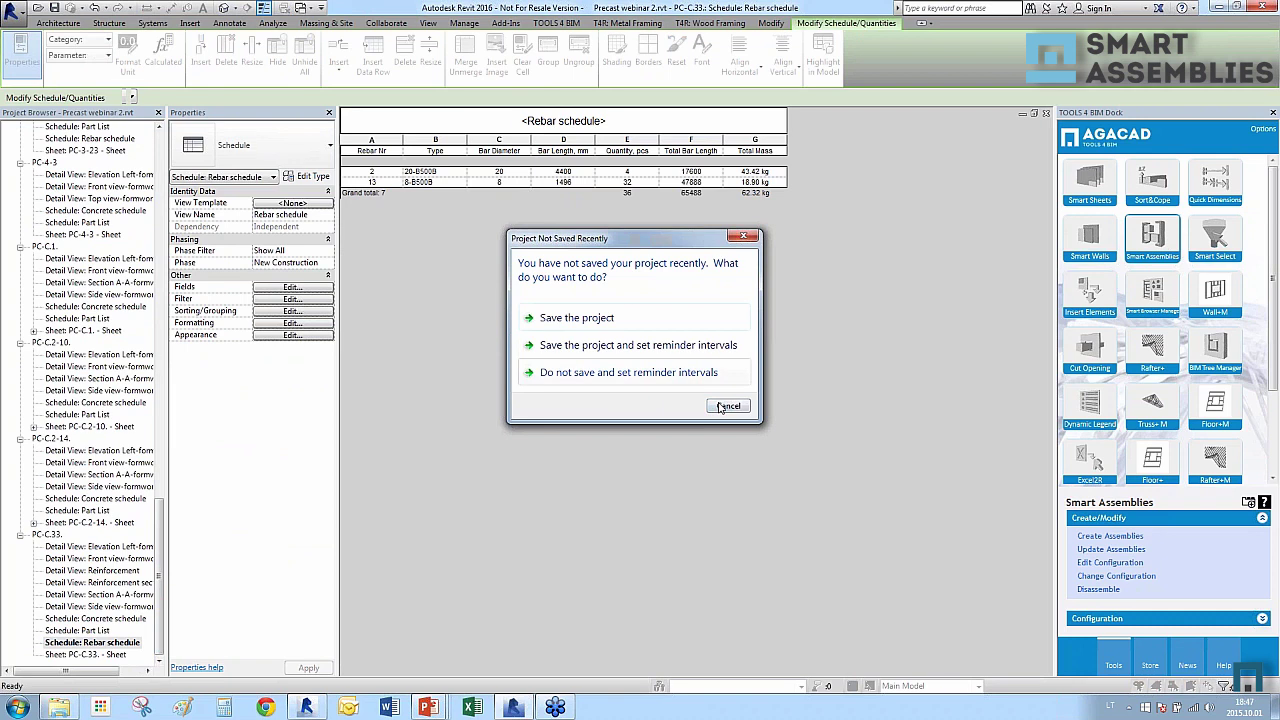
{"action": "left_click", "coordinate": [727, 406]}
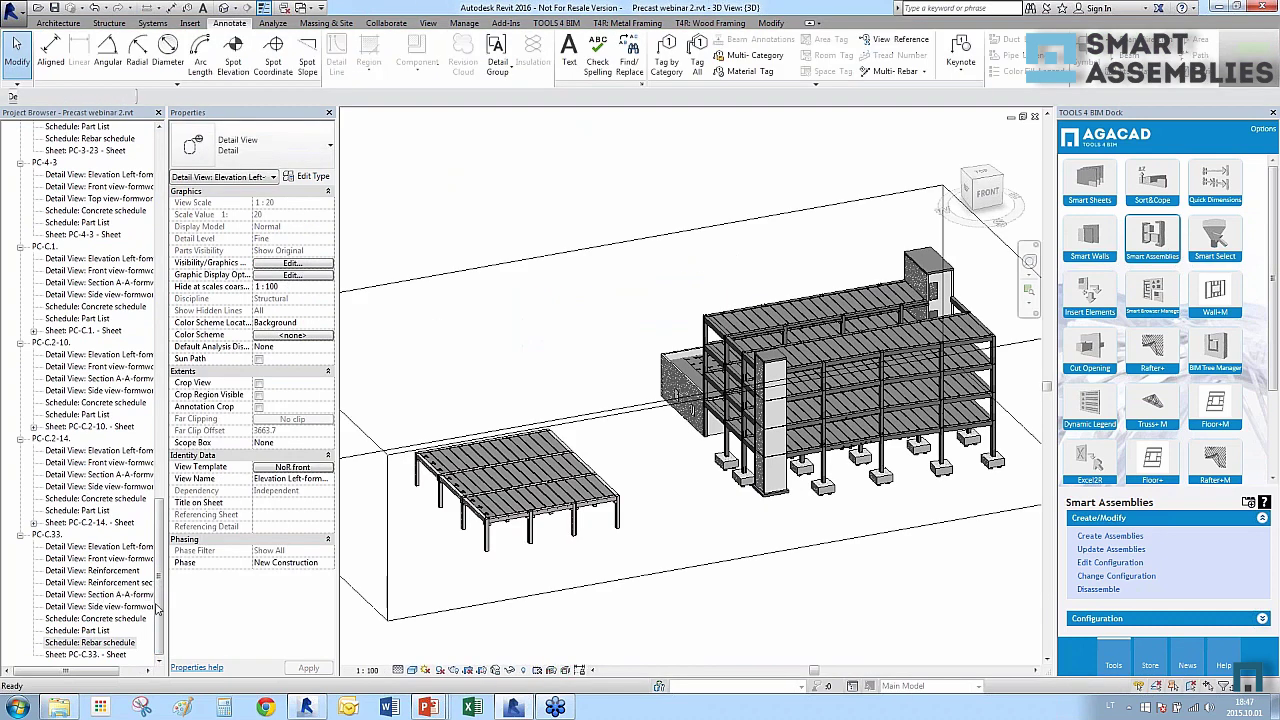
Open the 3D Parts view and show the reinforced precast wall panel at the end of the building.
{"action": "left_click", "coordinate": [440, 412]}
{"action": "scroll", "coordinate": [695, 484], "scroll_direction": "up", "scroll_amount": 2}
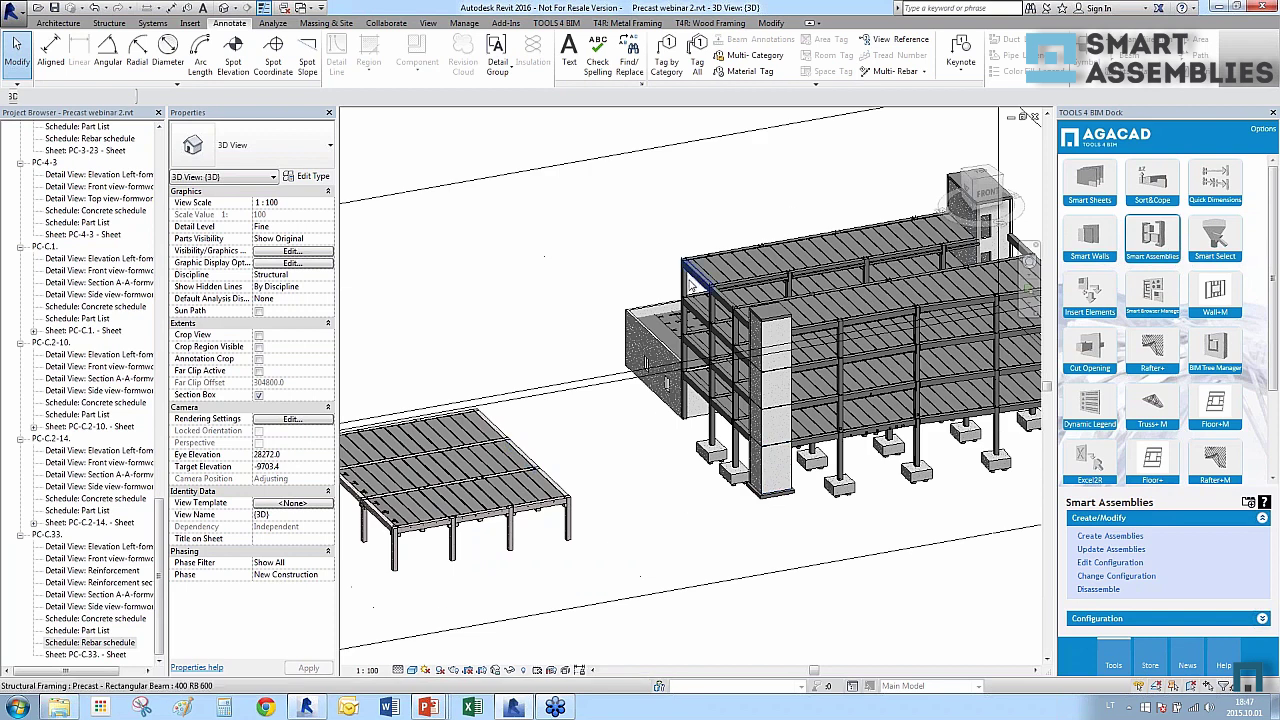
{"action": "scroll", "coordinate": [699, 282], "scroll_direction": "up", "scroll_amount": 3}
{"action": "scroll", "coordinate": [140, 400], "scroll_direction": "up", "scroll_amount": 20}
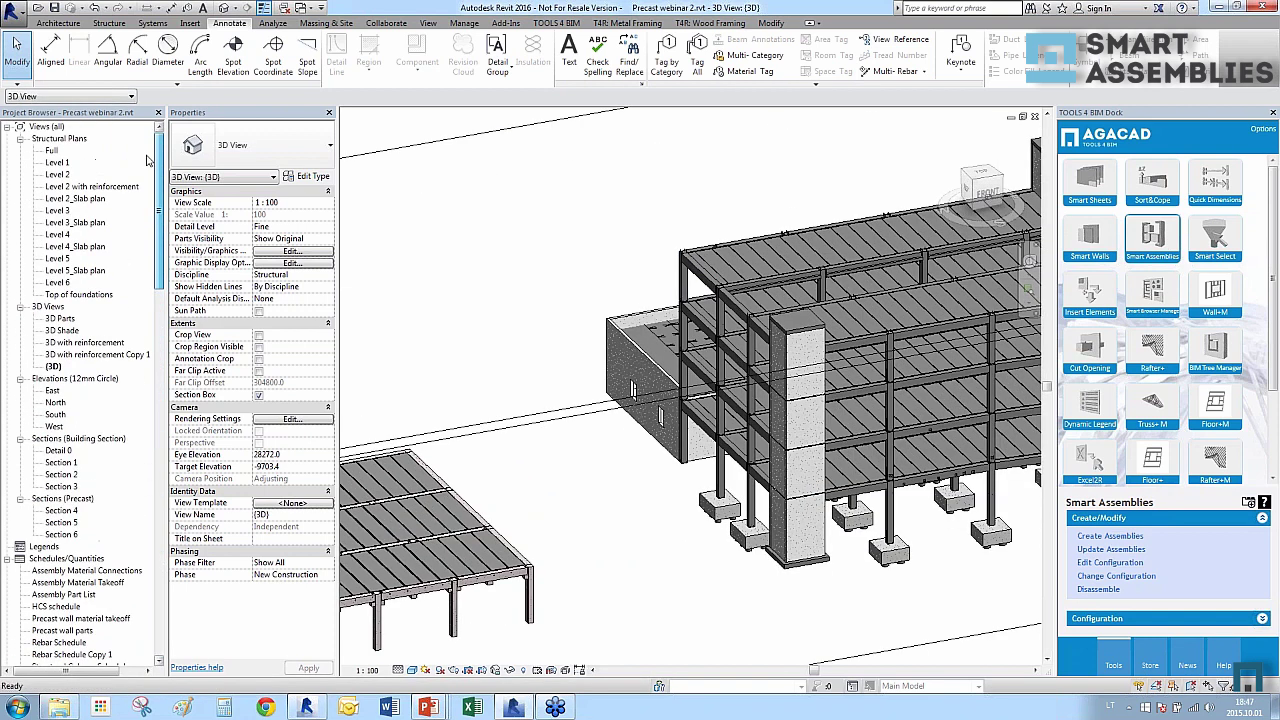
{"action": "double_click", "coordinate": [60, 318]}
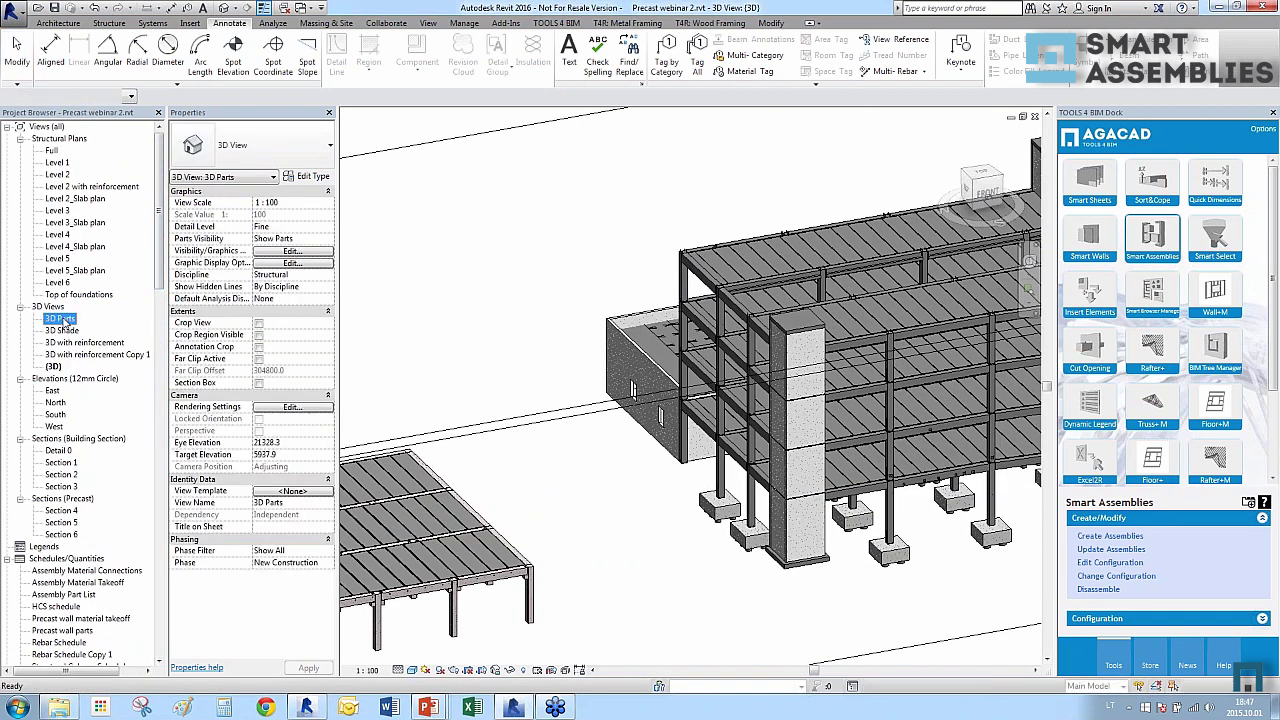
{"action": "scroll", "coordinate": [573, 445], "scroll_direction": "up", "scroll_amount": 10}
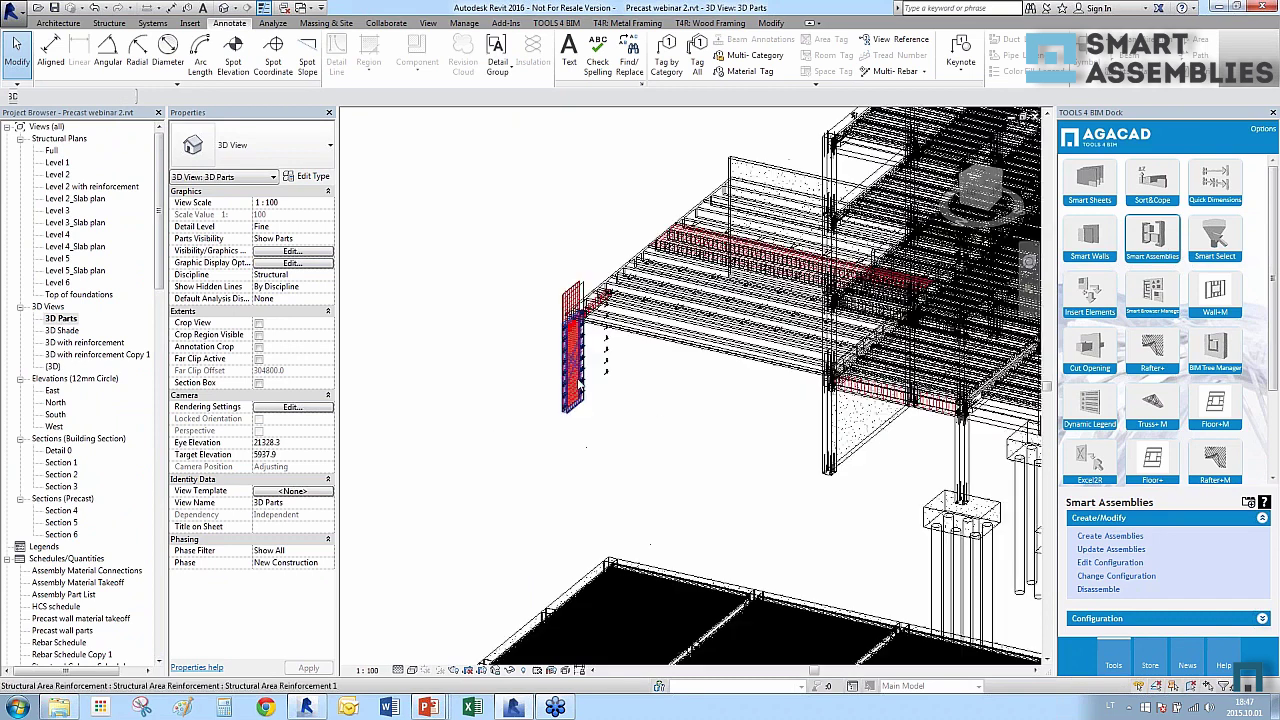
{"action": "scroll", "coordinate": [578, 372], "scroll_direction": "up", "scroll_amount": 8}
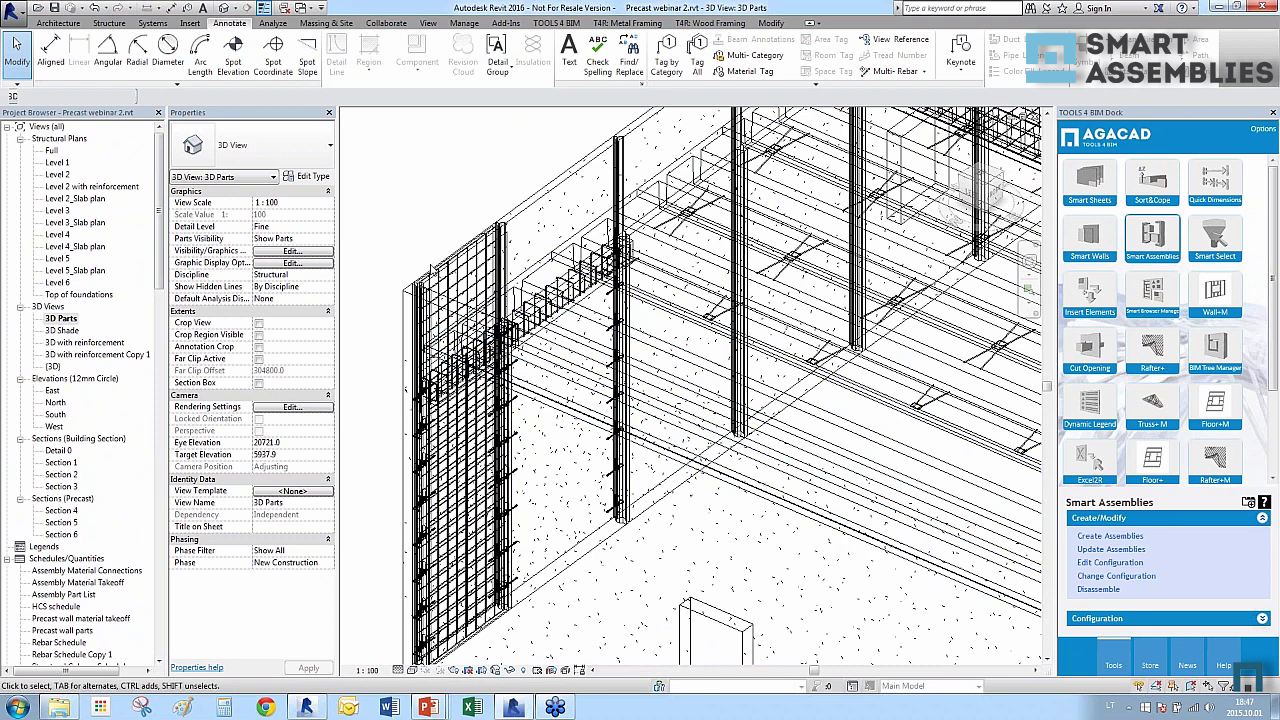
{"action": "scroll", "coordinate": [438, 278], "scroll_direction": "up", "scroll_amount": 5}
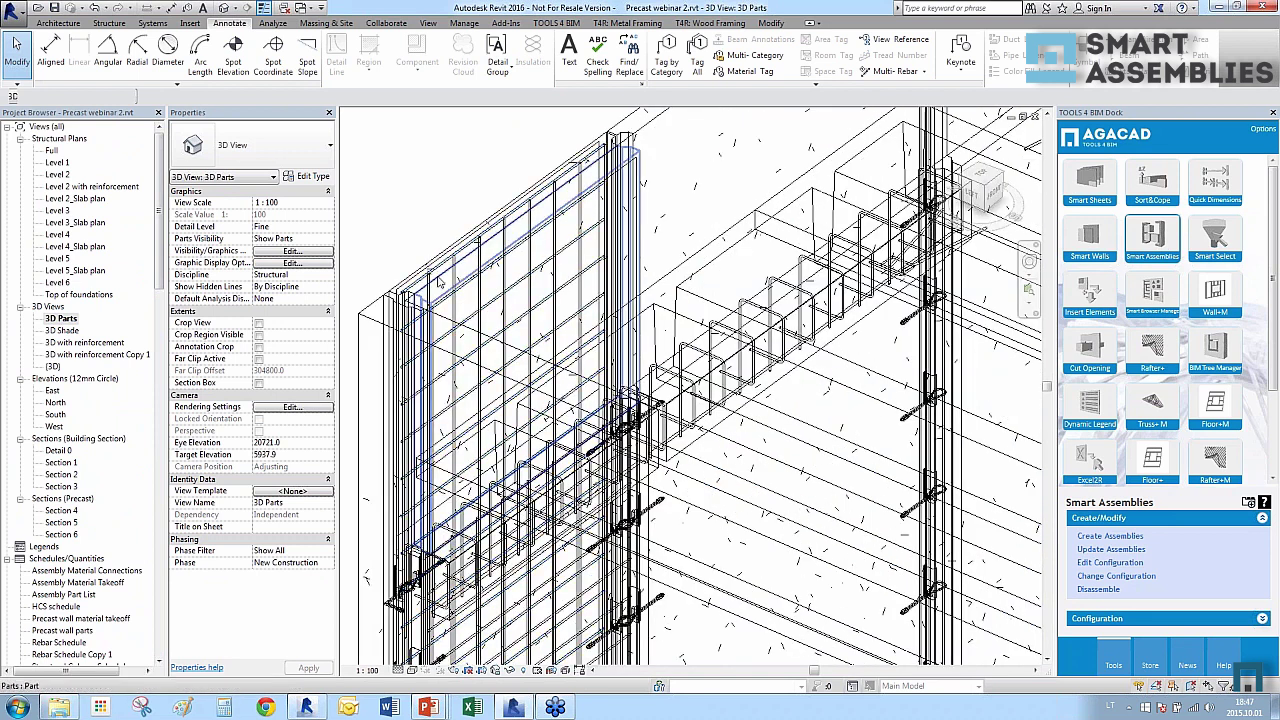
Create an assembly for the reinforced corner wall part using the Wall_parts shop drawing configuration, and dismiss the report.
{"action": "left_click", "coordinate": [432, 284]}
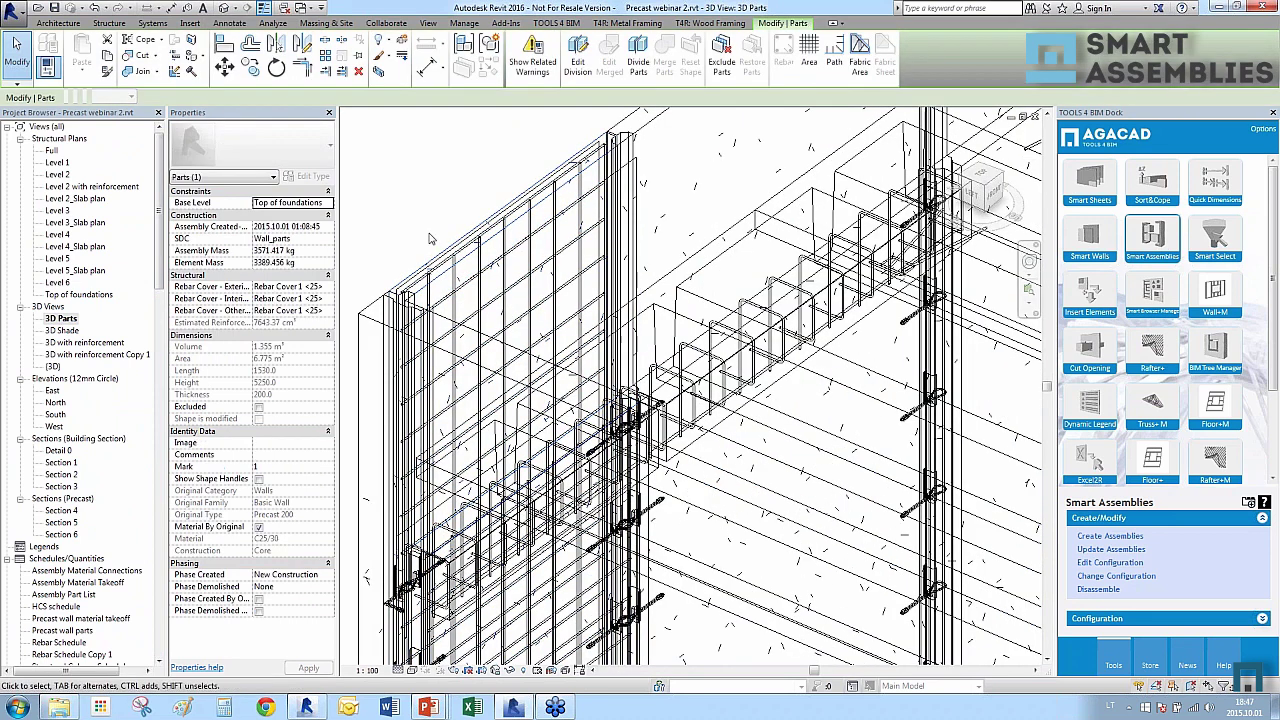
{"action": "scroll", "coordinate": [432, 284], "scroll_direction": "down", "scroll_amount": 4}
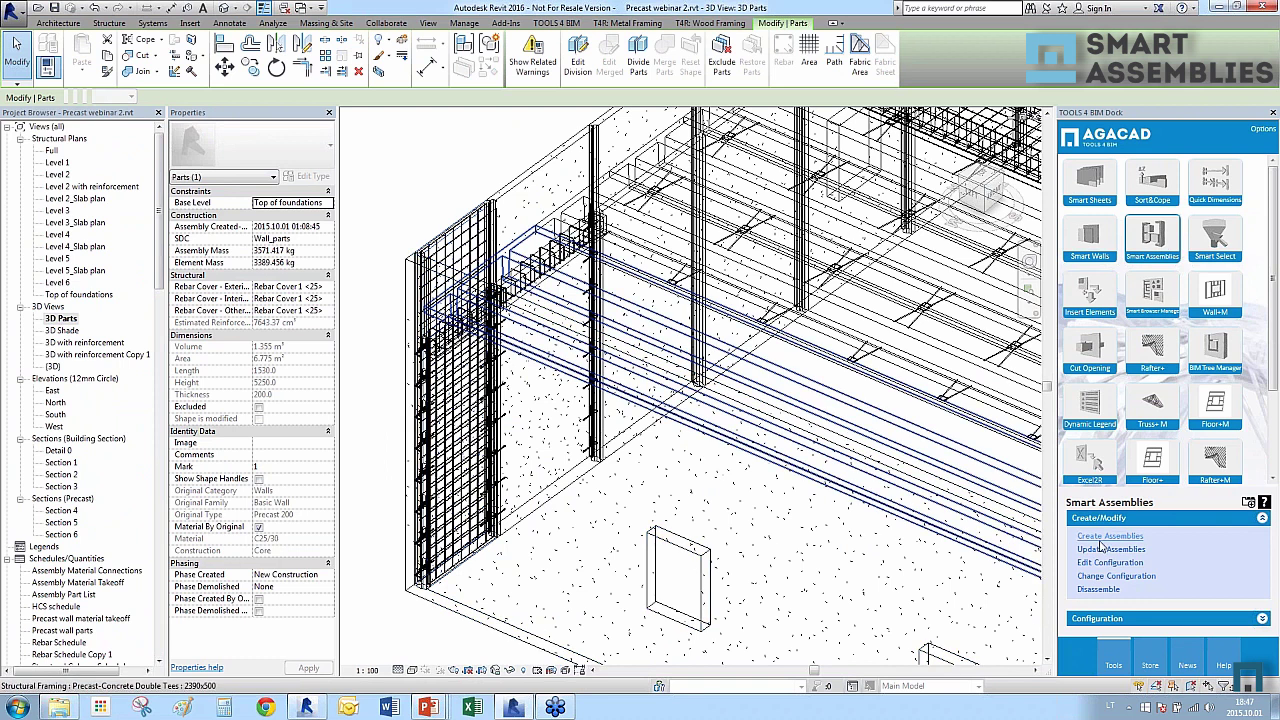
{"action": "left_click", "coordinate": [855, 432]}
{"action": "left_click", "coordinate": [503, 236]}
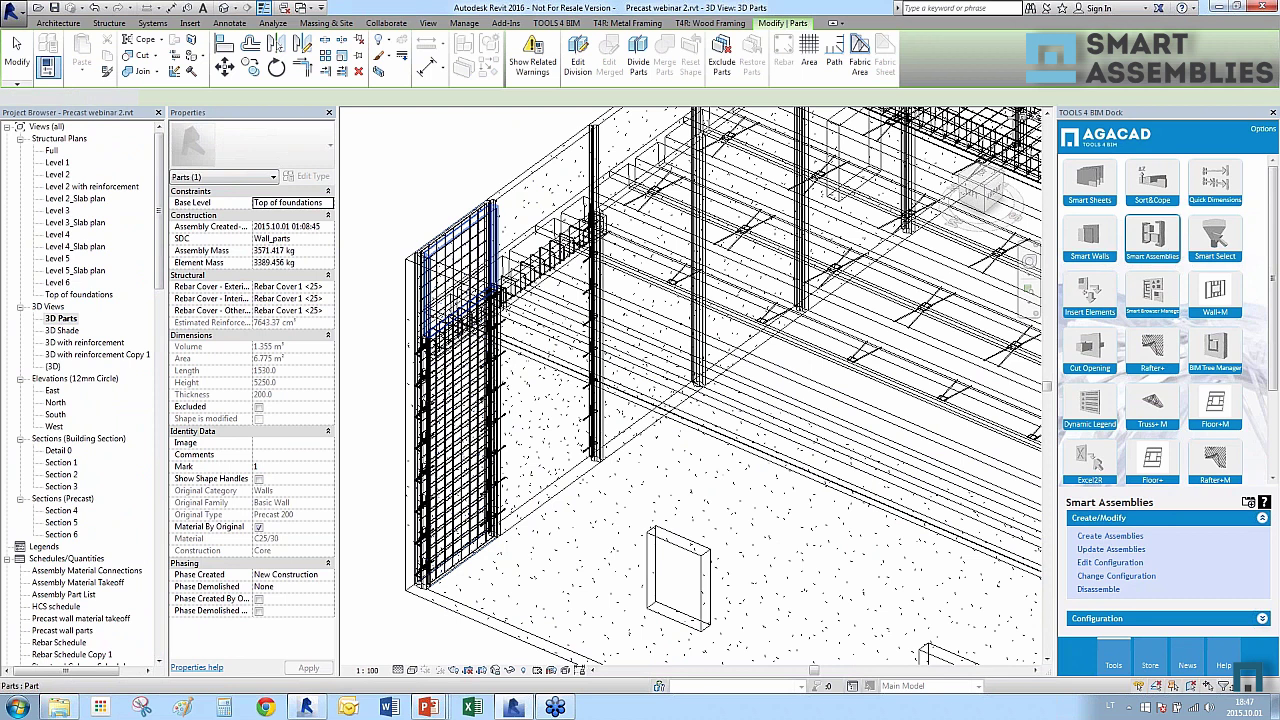
{"action": "left_click", "coordinate": [667, 316]}
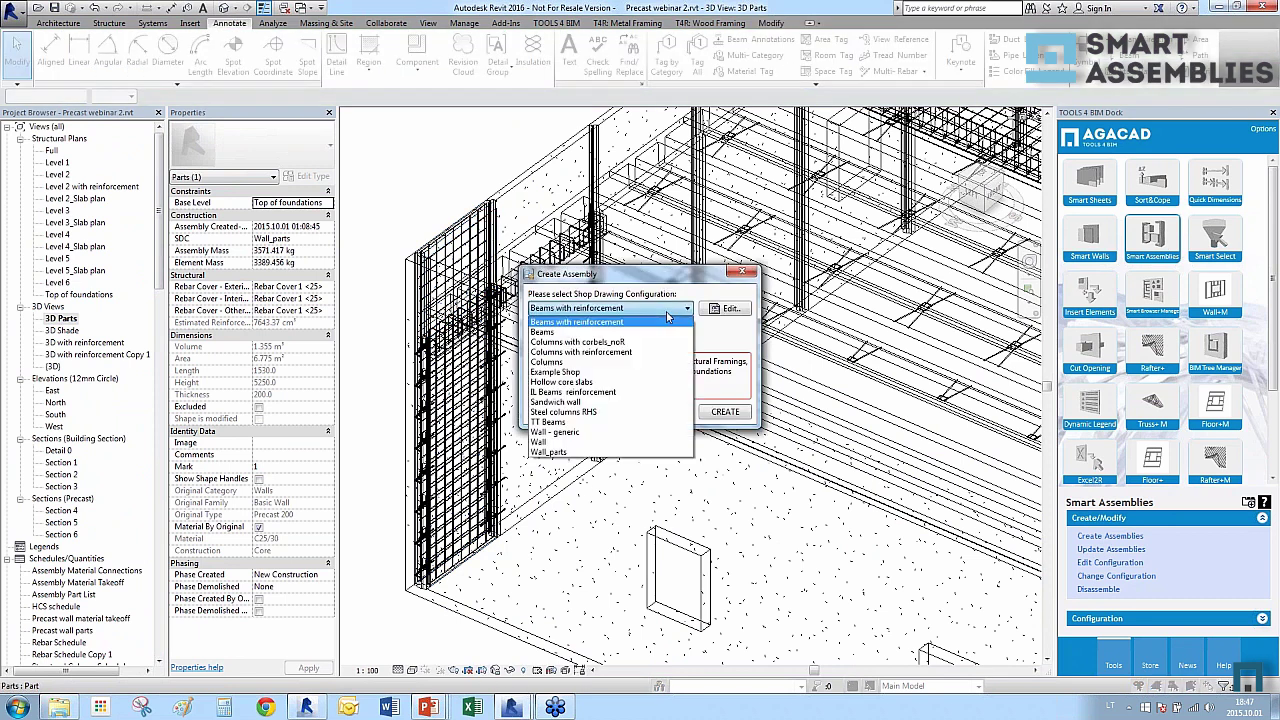
{"action": "left_click", "coordinate": [600, 452]}
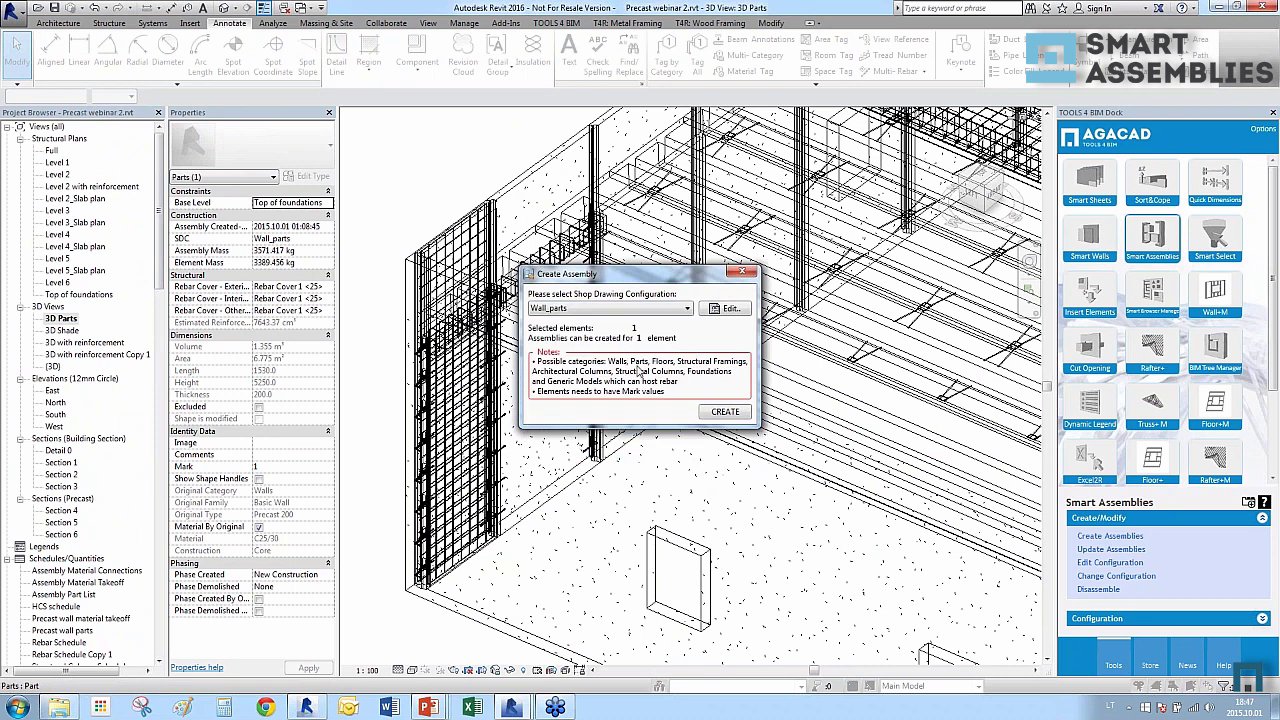
{"action": "left_click", "coordinate": [722, 412]}
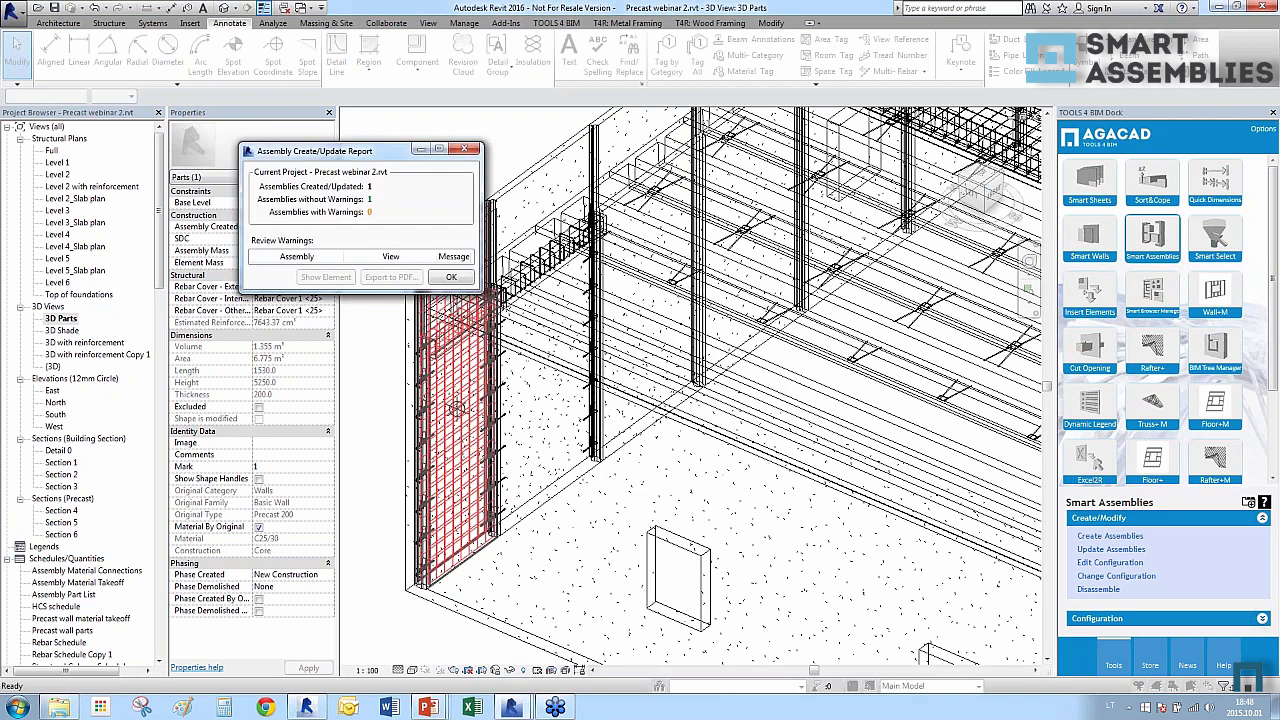
{"action": "left_click", "coordinate": [438, 279]}
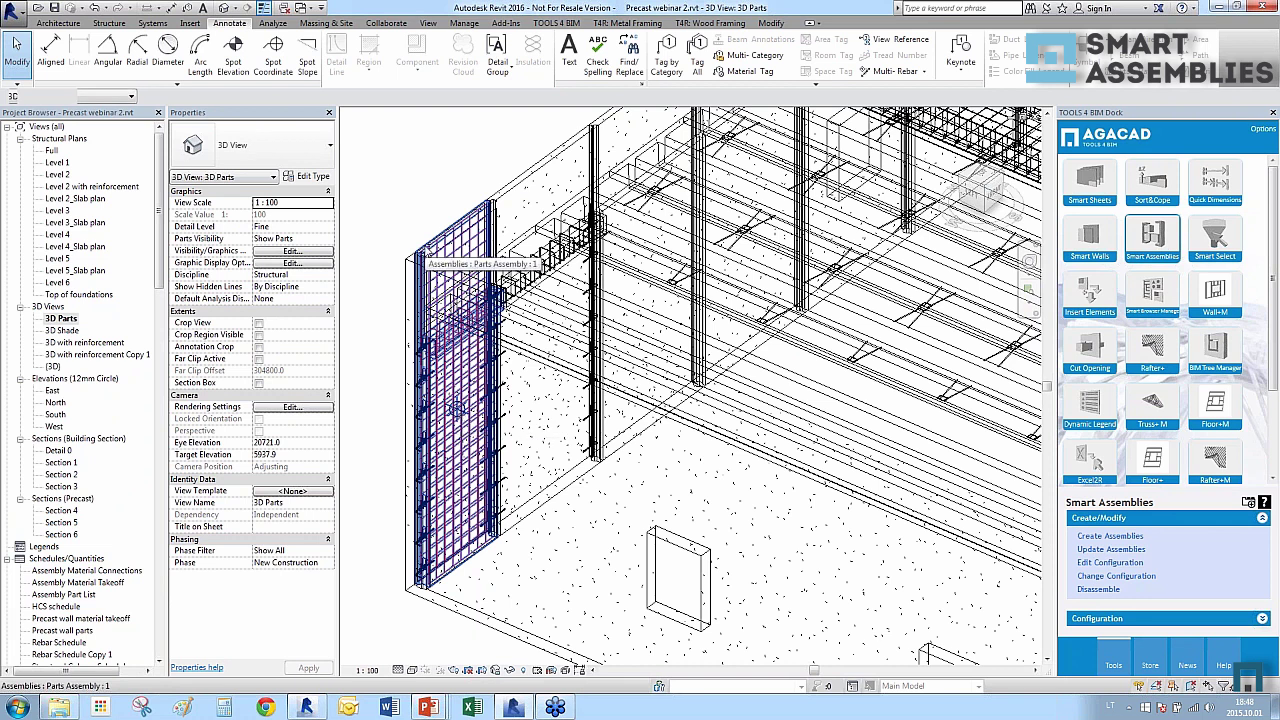
Temporarily isolate the new wall parts assembly in the 3D Parts view.
{"action": "left_click", "coordinate": [422, 250]}
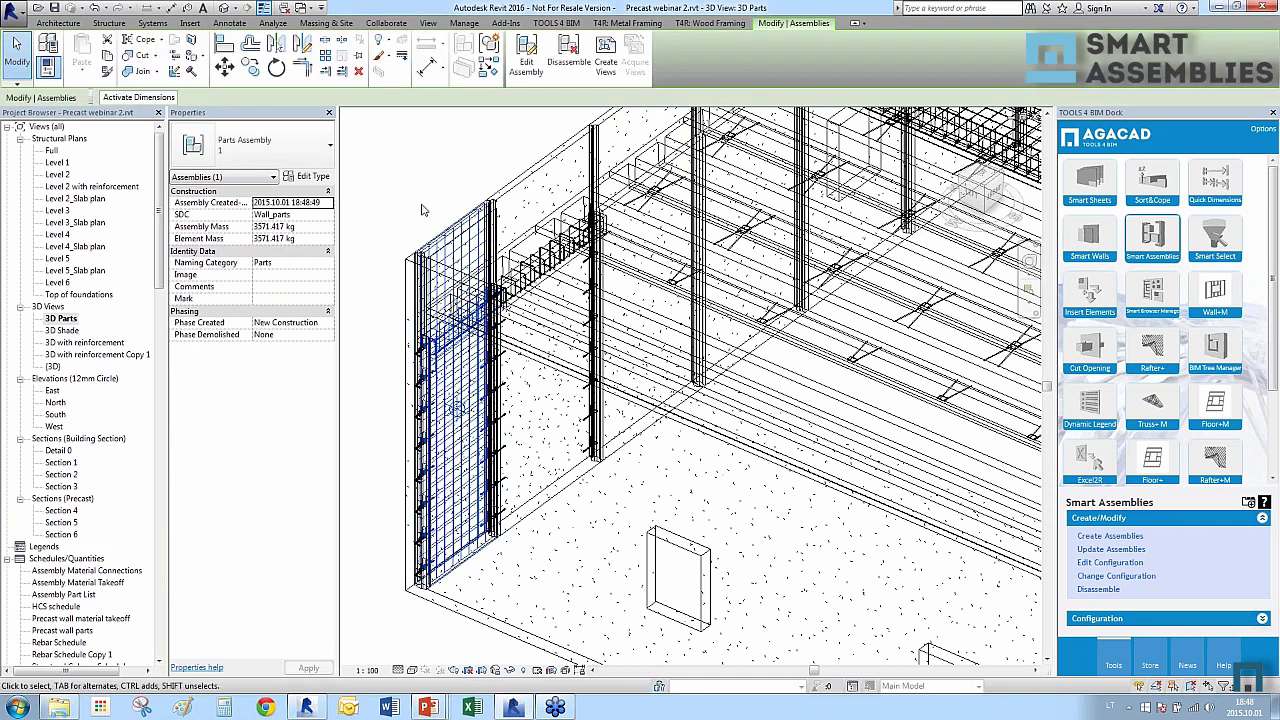
{"action": "key", "text": "h"}
{"action": "key", "text": "i"}
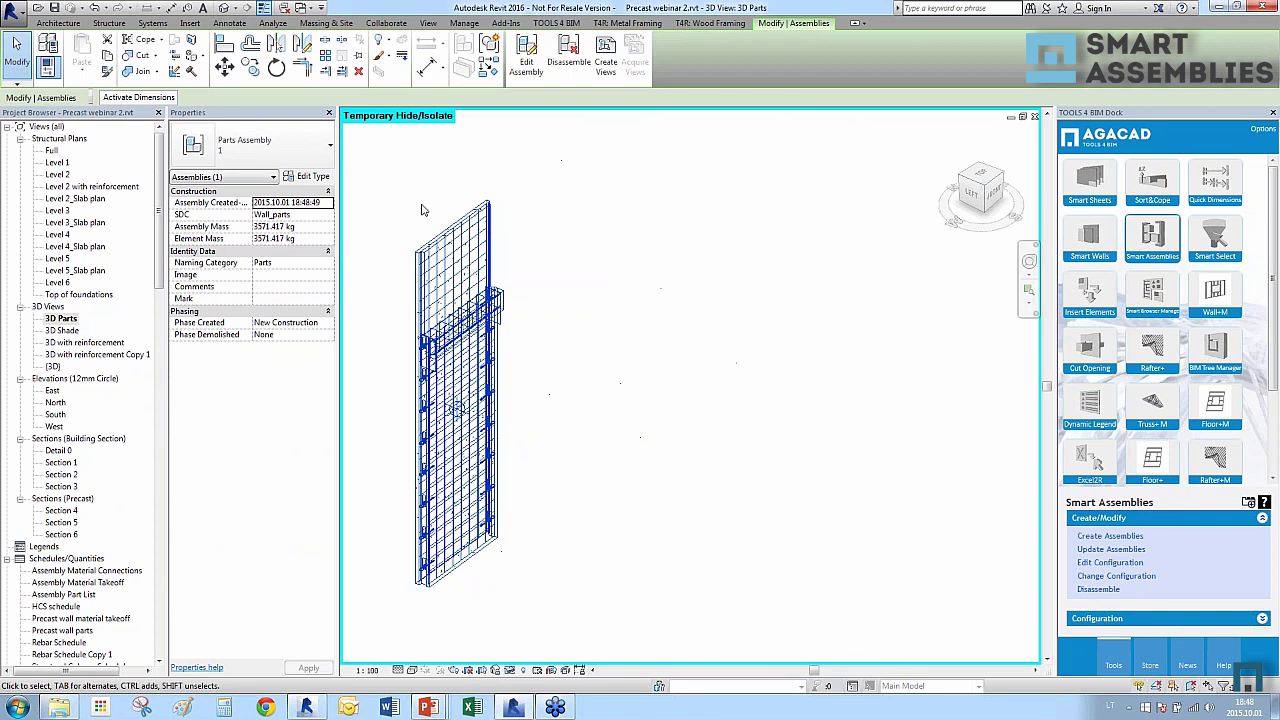
{"action": "key", "text": "Escape"}
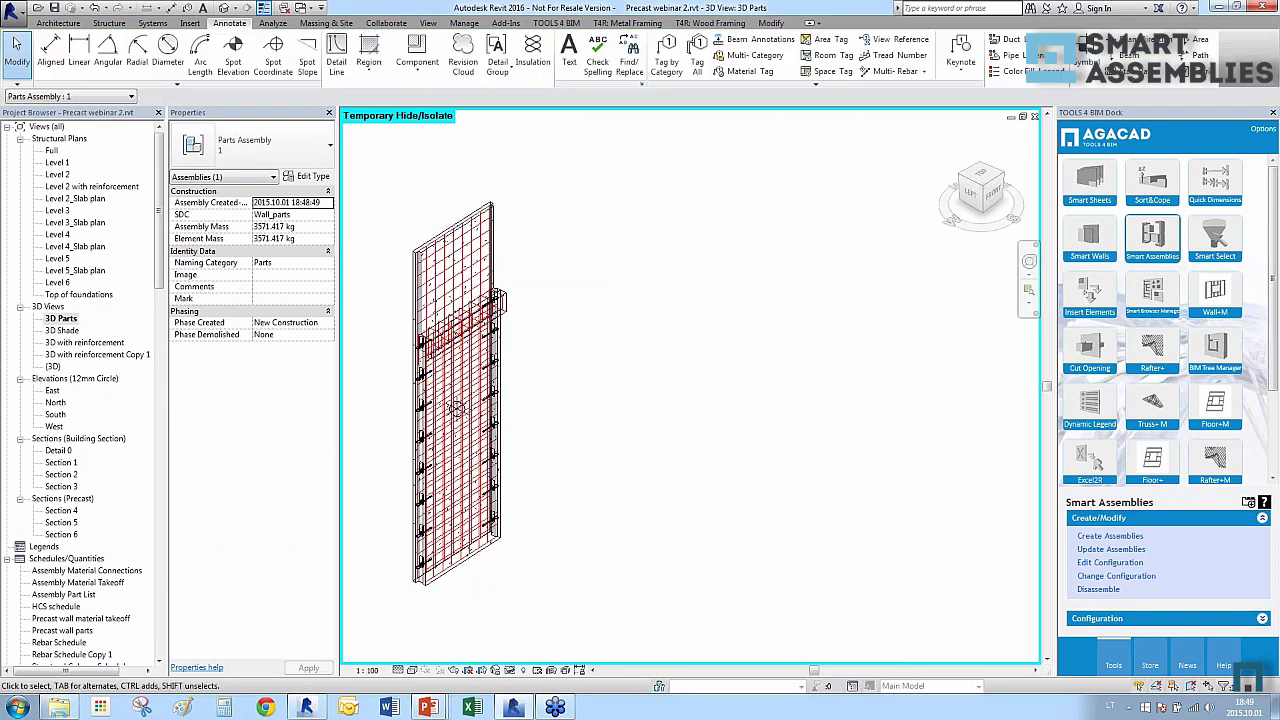
Try the Hidden Line visual style on the isolated wall assembly, set it to Shaded, and view the panel from slightly higher.
{"action": "left_click", "coordinate": [414, 669]}
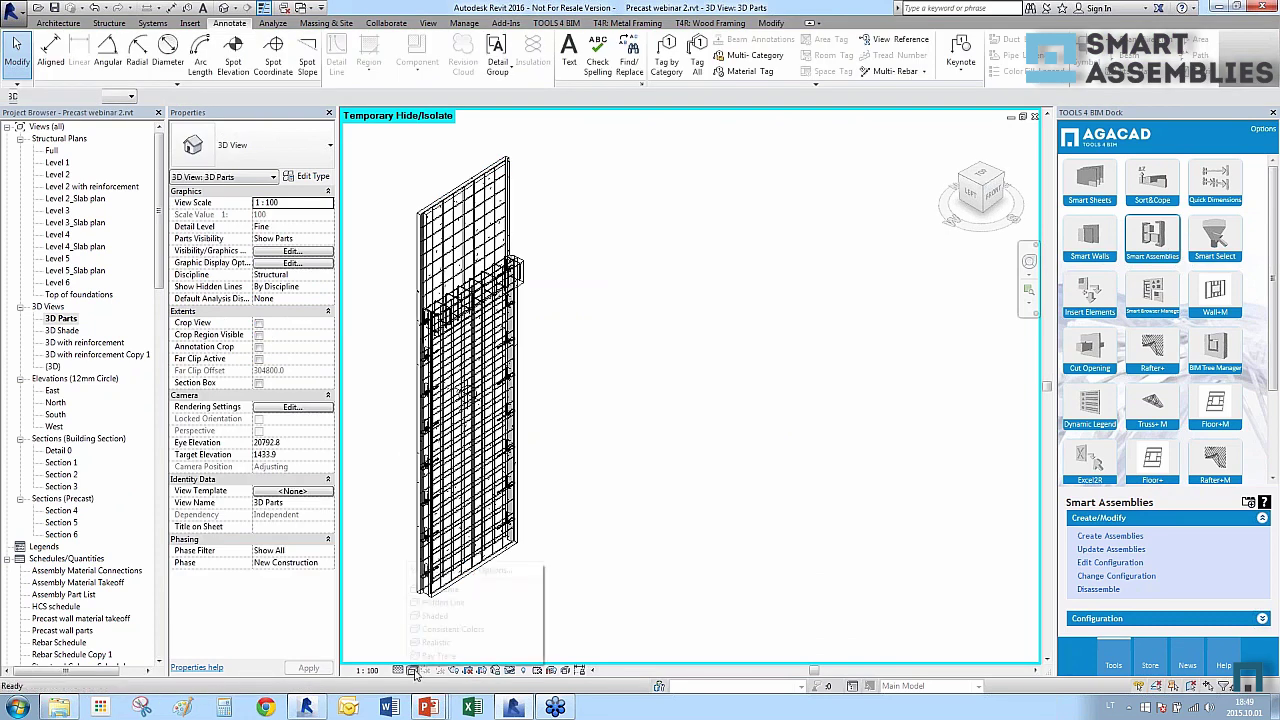
{"action": "left_click", "coordinate": [430, 603]}
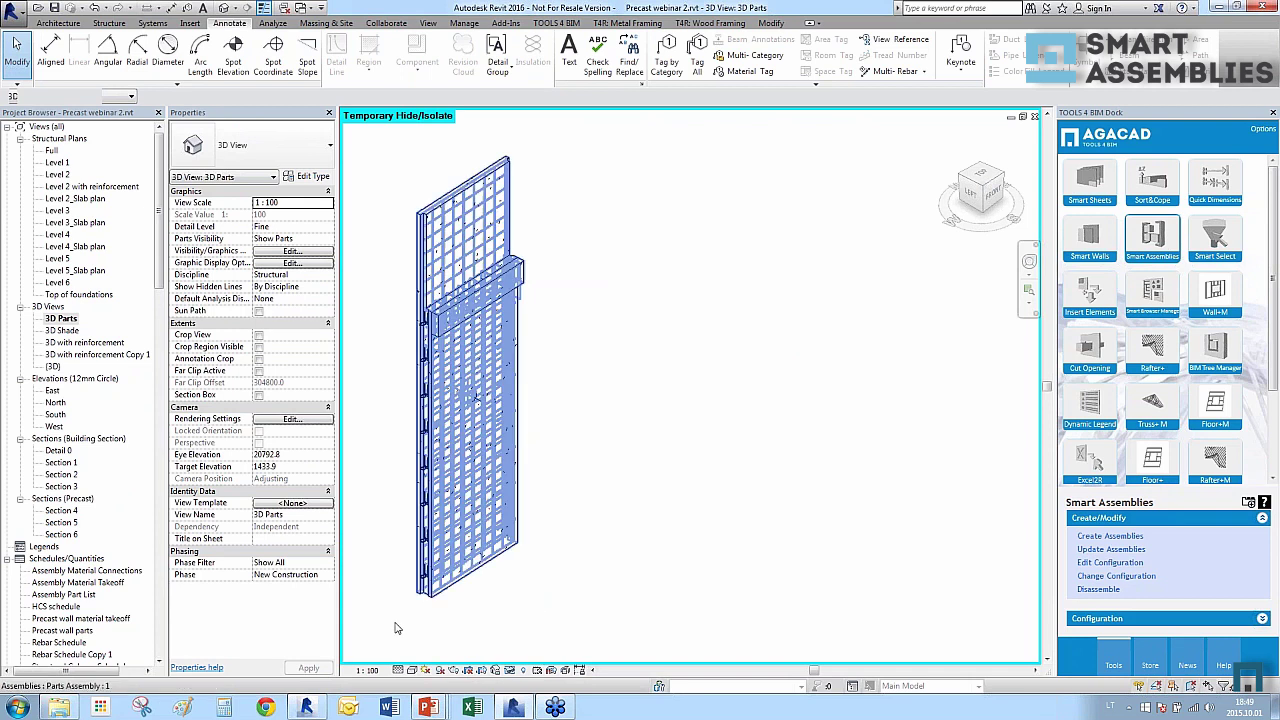
{"action": "left_click", "coordinate": [414, 669]}
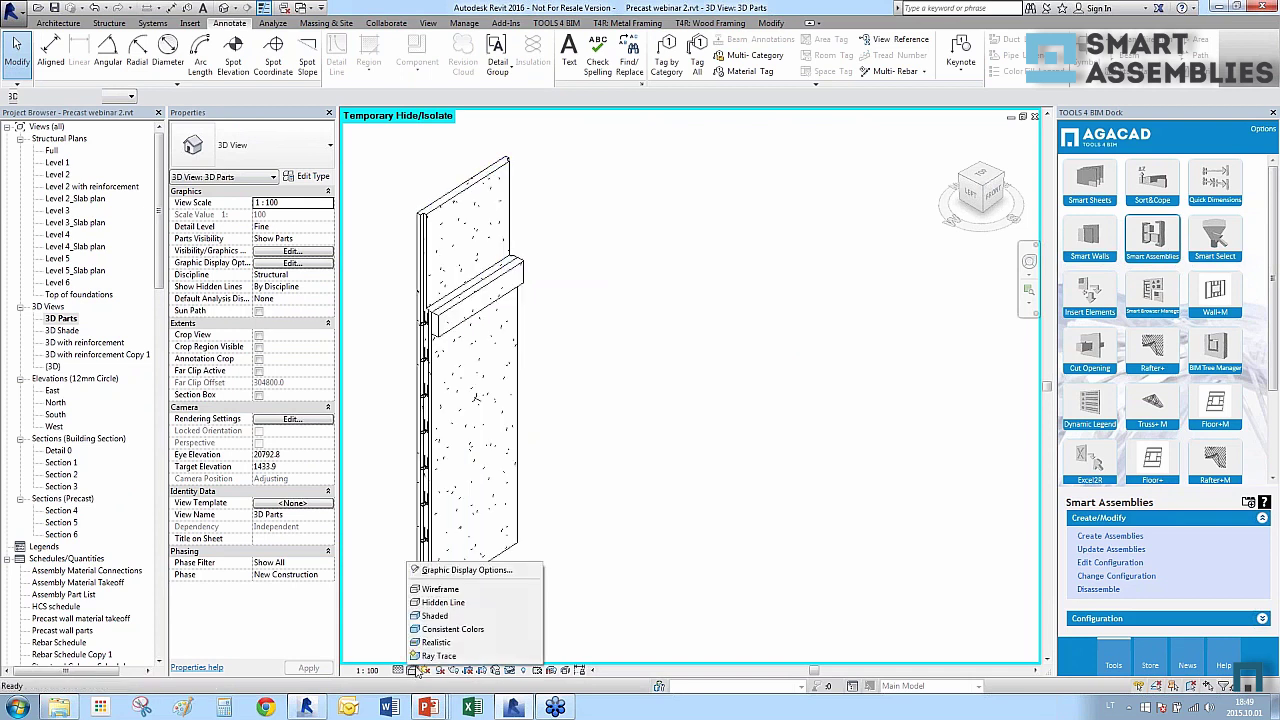
{"action": "left_click", "coordinate": [435, 615]}
{"action": "left_click", "coordinate": [446, 340]}
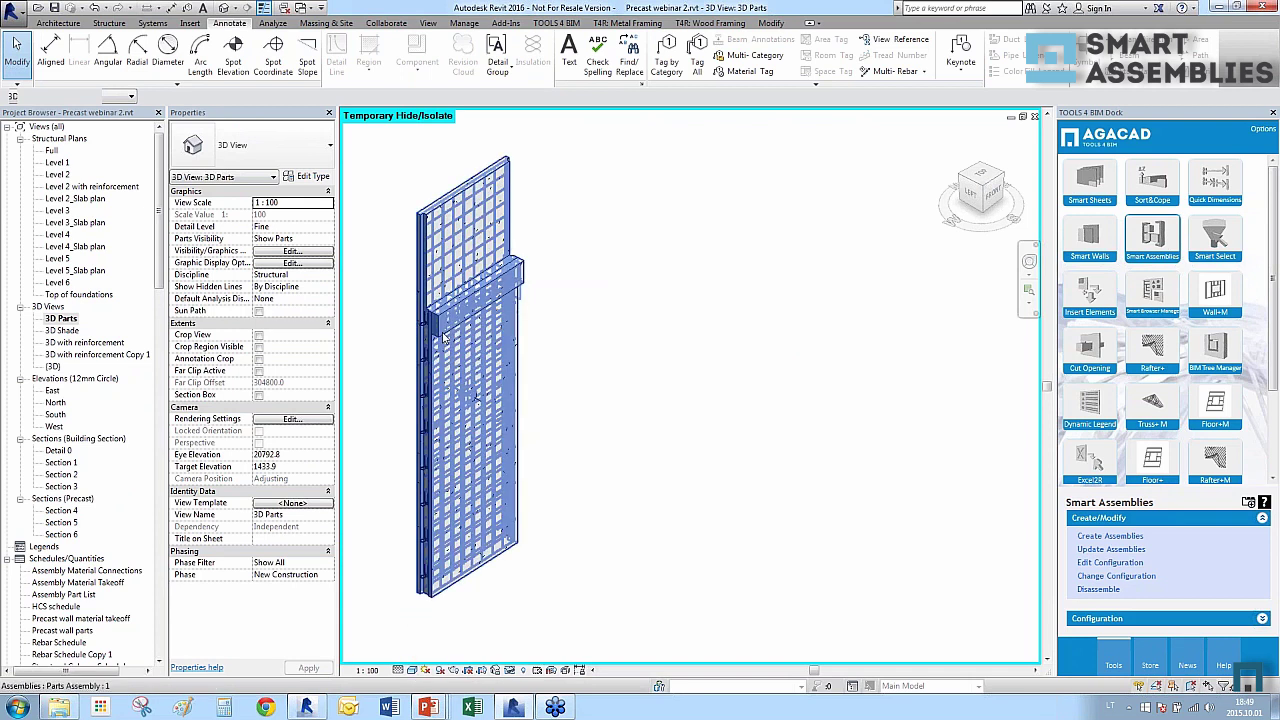
{"action": "left_click", "coordinate": [562, 357]}
{"action": "middle_click_drag", "start_coordinate": [552, 373], "coordinate": [600, 430], "text": "shift"}
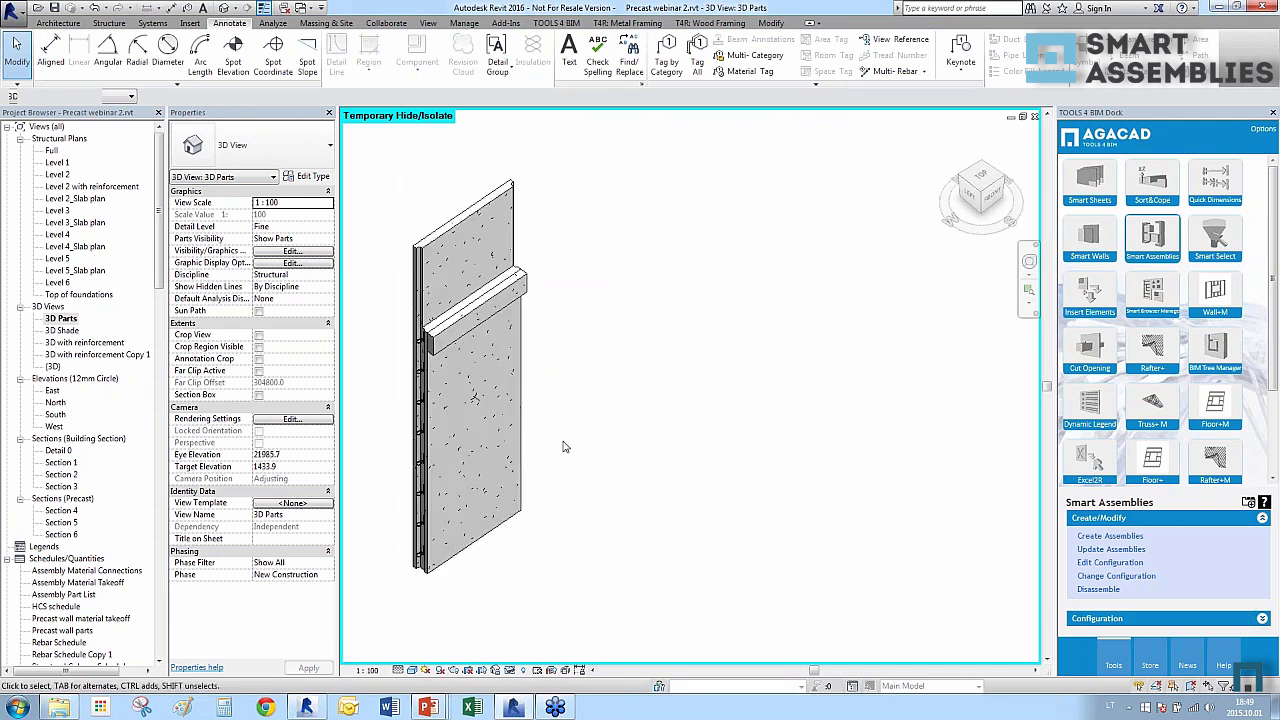
Find wall assembly 1 among the project's assemblies and expand its list of views, schedules and sheet.
{"action": "left_click", "coordinate": [57, 572]}
{"action": "scroll", "coordinate": [80, 540], "scroll_direction": "down", "scroll_amount": 10}
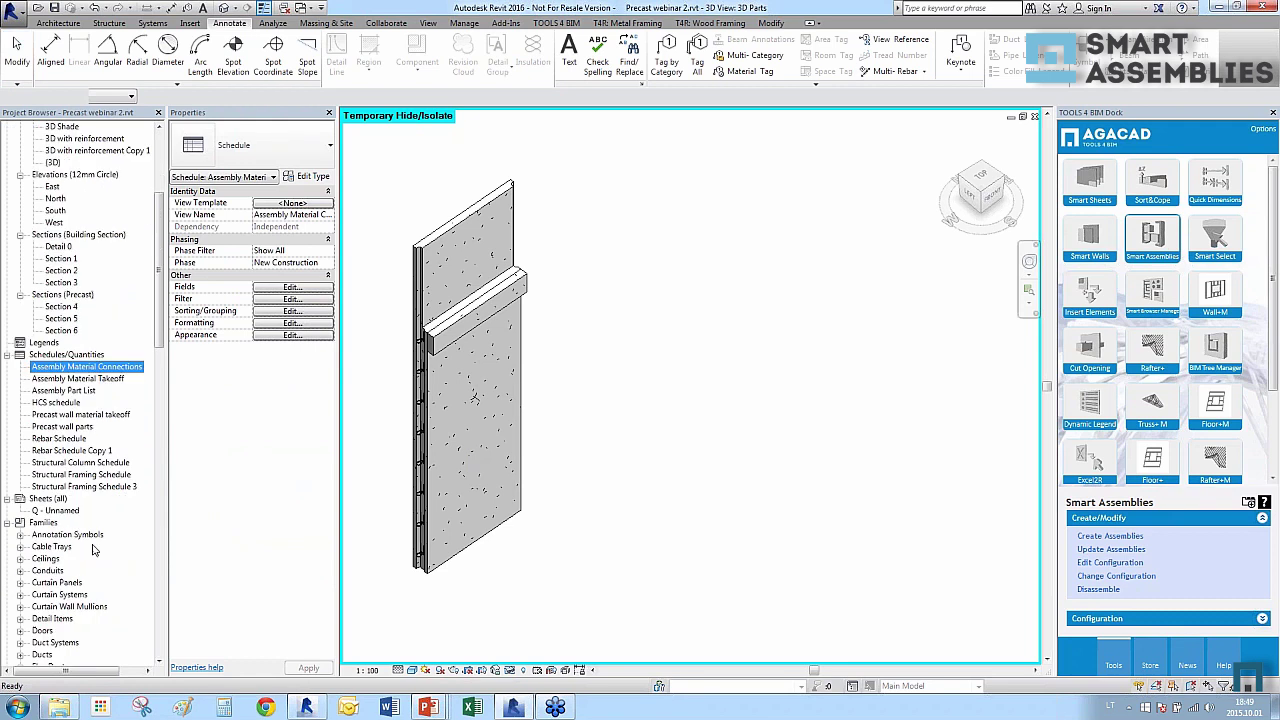
{"action": "scroll", "coordinate": [128, 426], "scroll_direction": "down", "scroll_amount": 11}
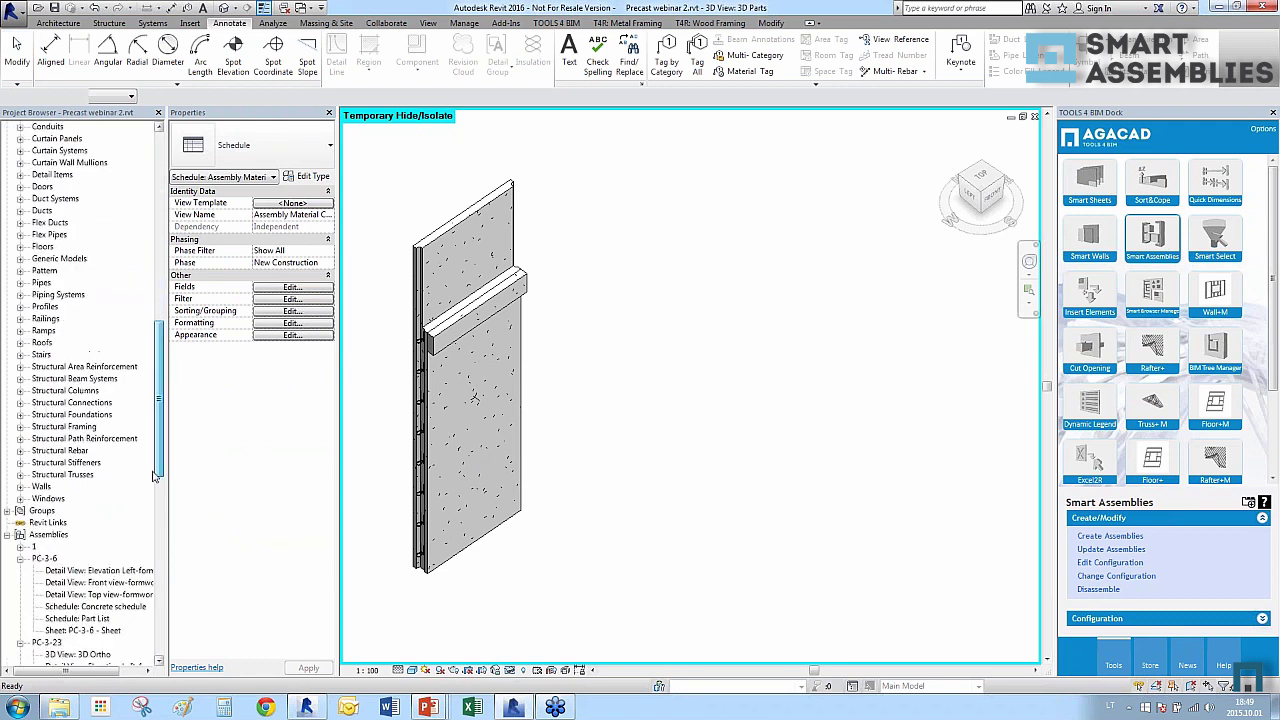
{"action": "left_click", "coordinate": [34, 415]}
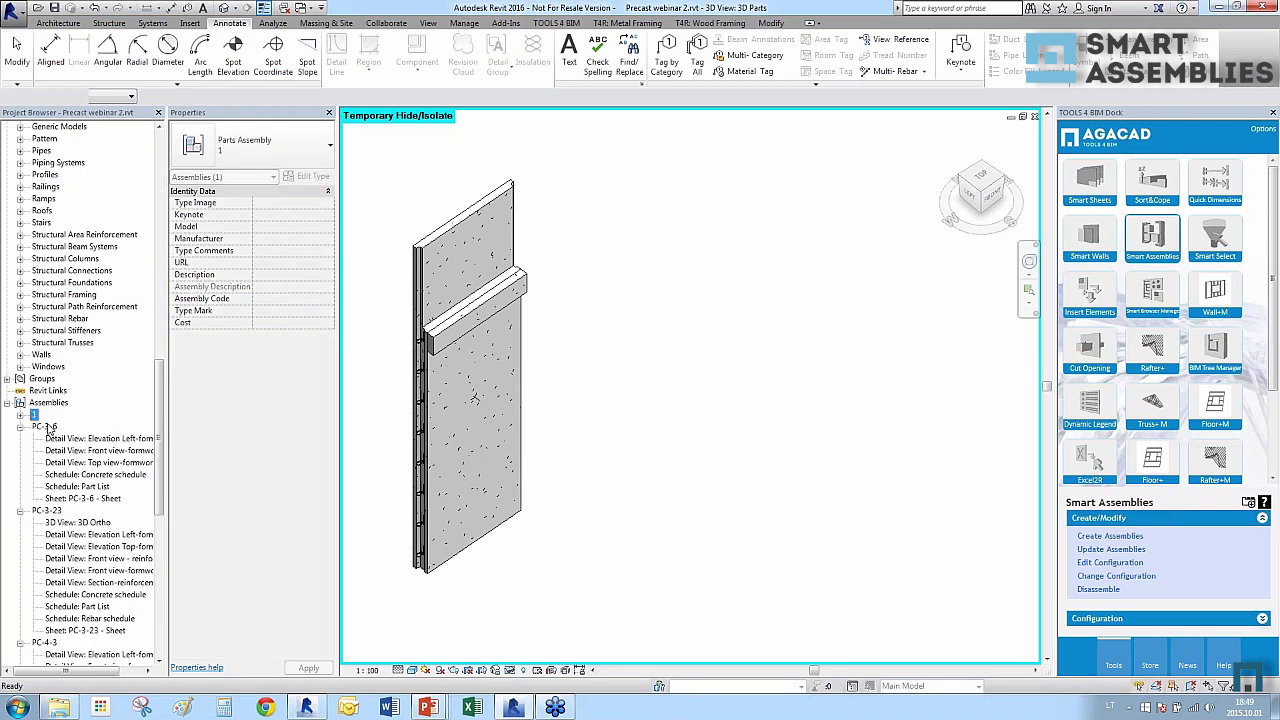
{"action": "double_click", "coordinate": [34, 415]}
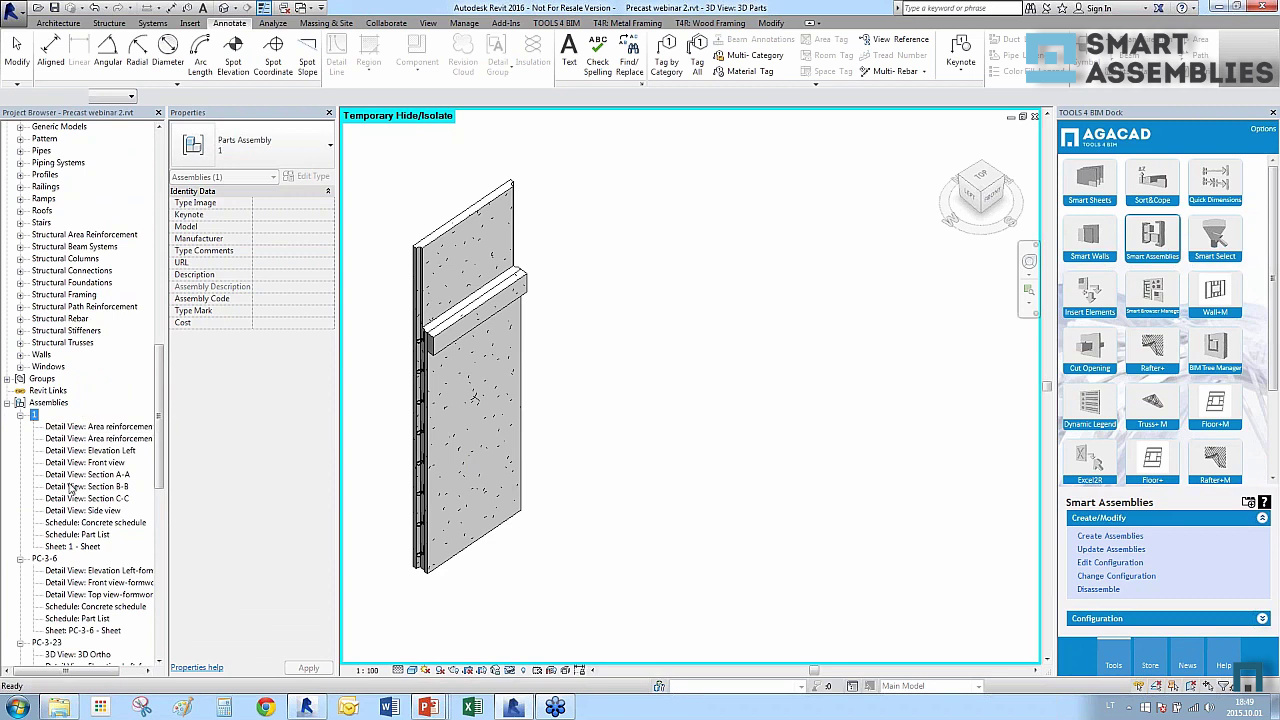
Review wall assembly 1's Area reinforcement TOP and Elevation Left detail views.
{"action": "double_click", "coordinate": [102, 439]}
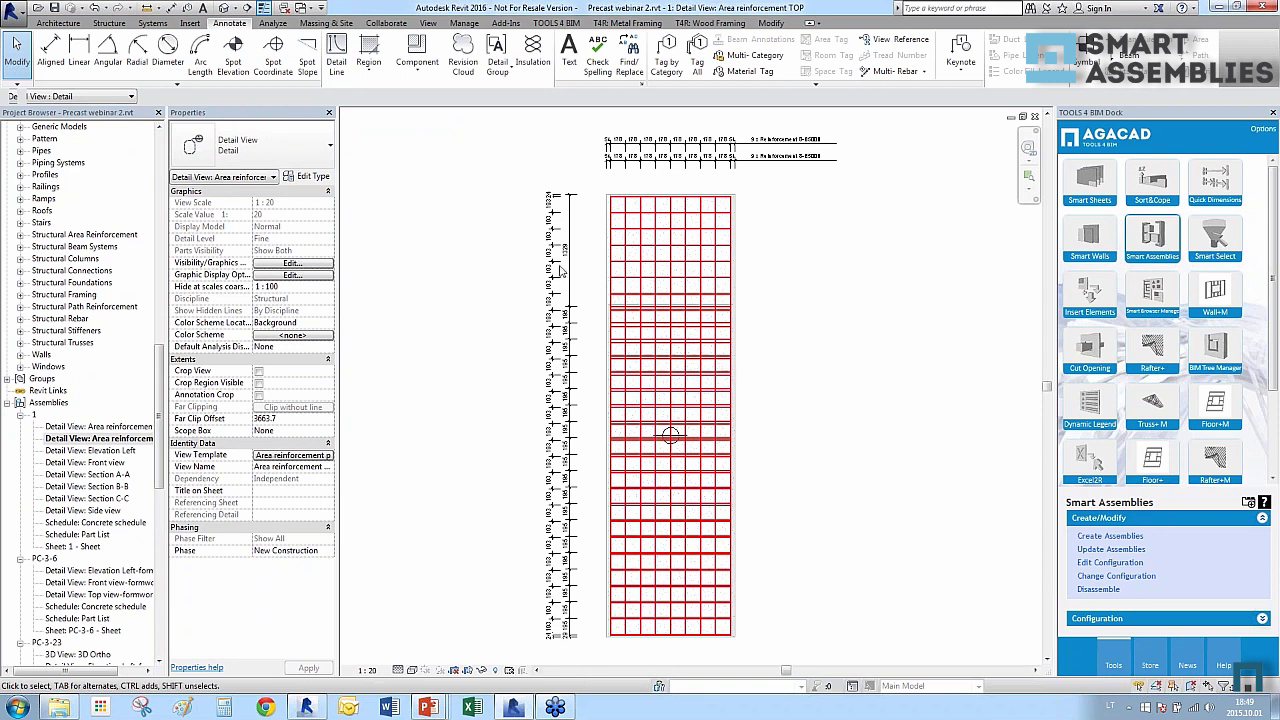
{"action": "left_click", "coordinate": [105, 451]}
{"action": "double_click", "coordinate": [106, 453]}
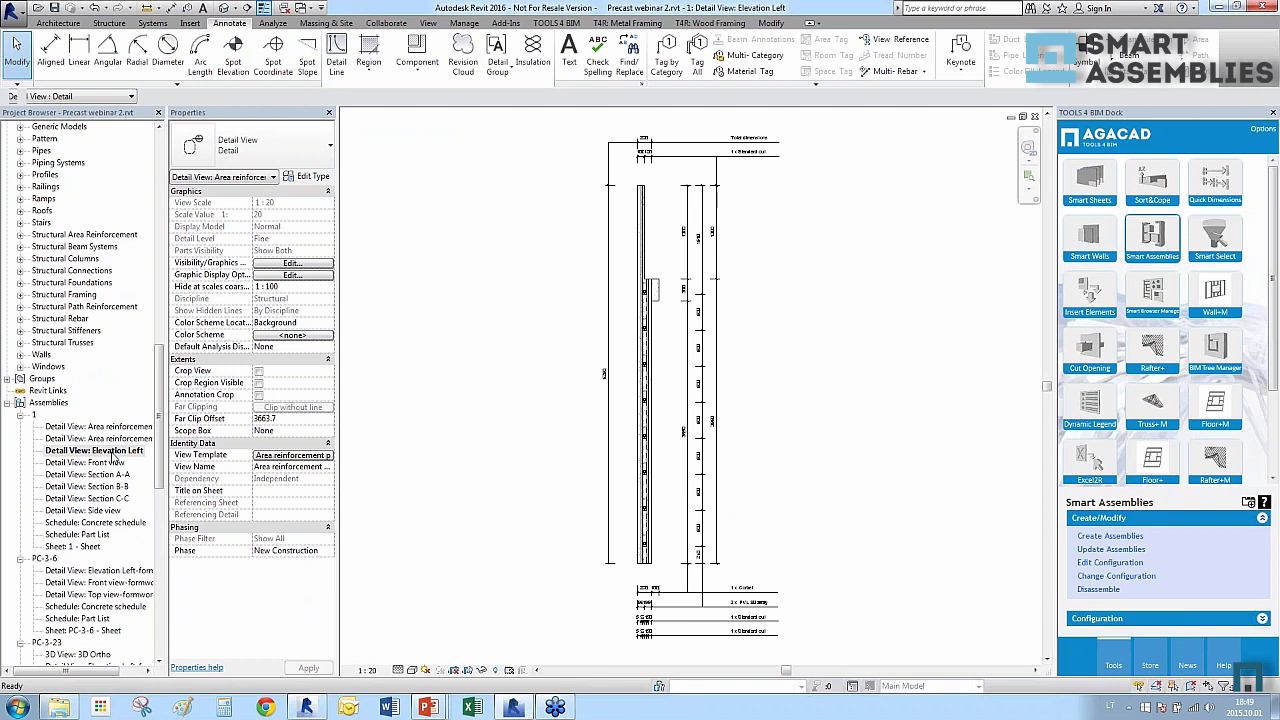
{"action": "left_click", "coordinate": [553, 497]}
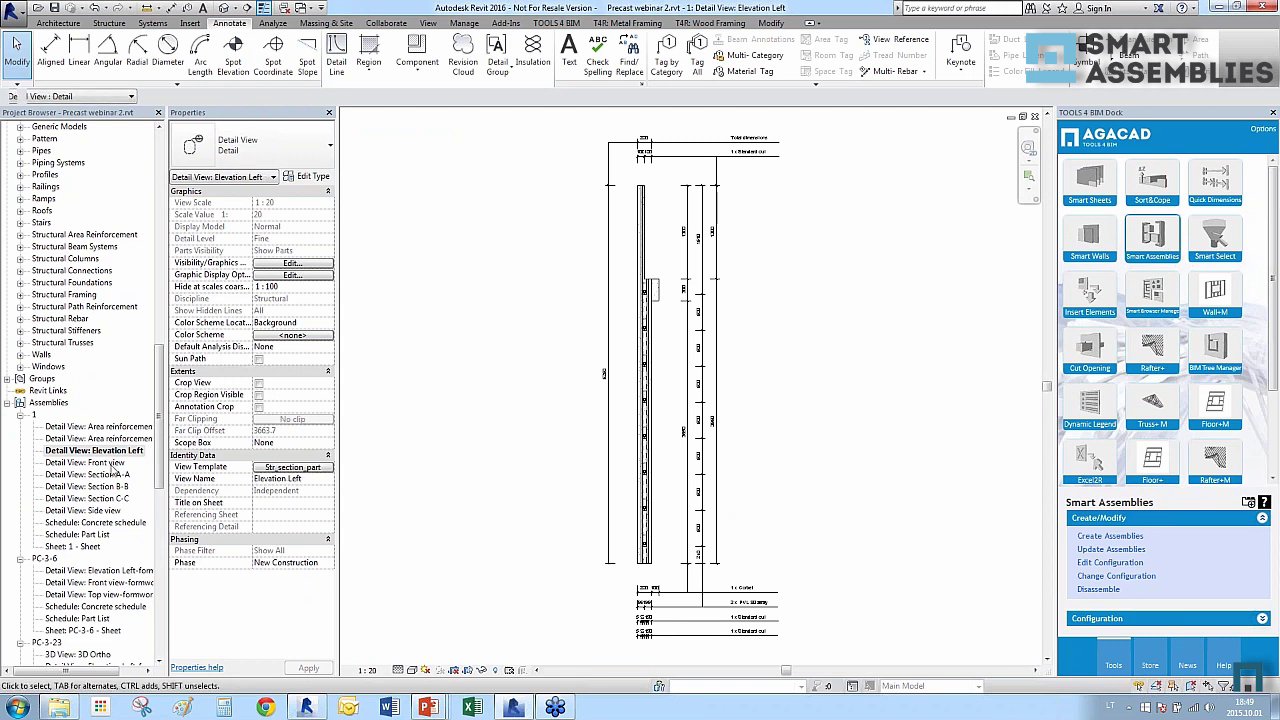
Open wall assembly 1's Front view detail and examine its total, corbel, PVL 80 array and standard cut dimensions.
{"action": "double_click", "coordinate": [112, 463]}
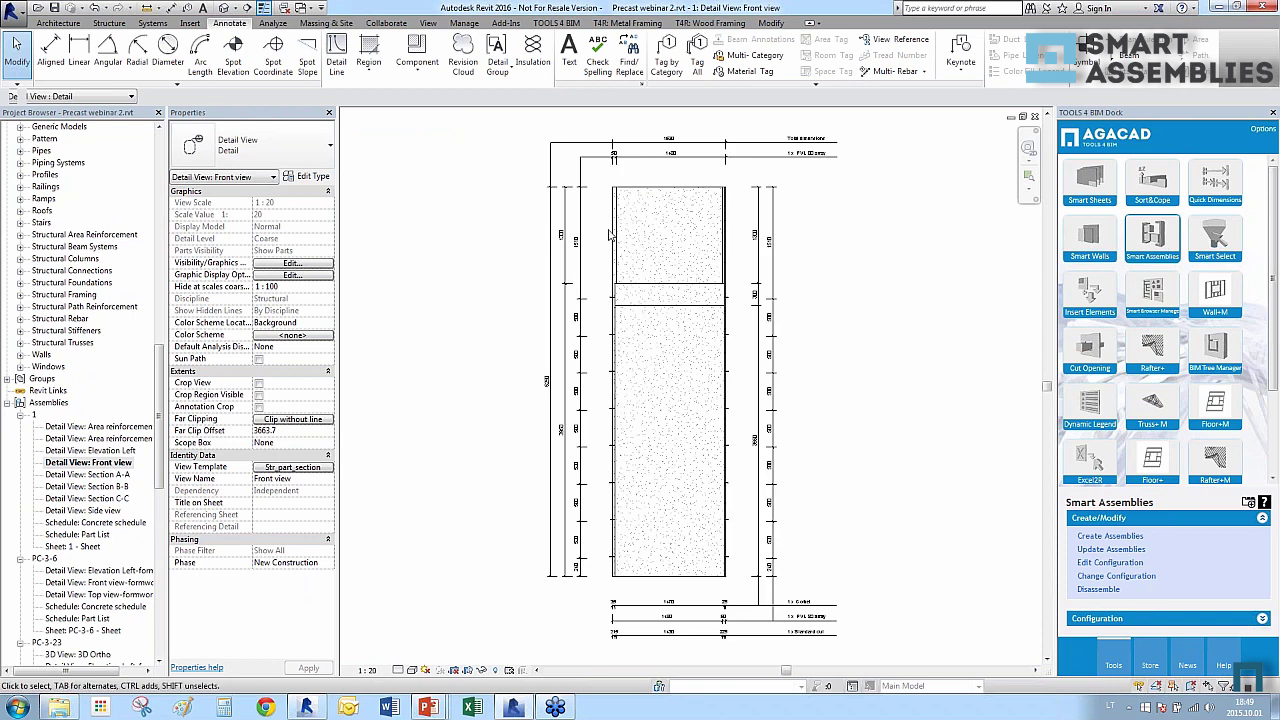
{"action": "scroll", "coordinate": [772, 260], "scroll_direction": "up", "scroll_amount": 3}
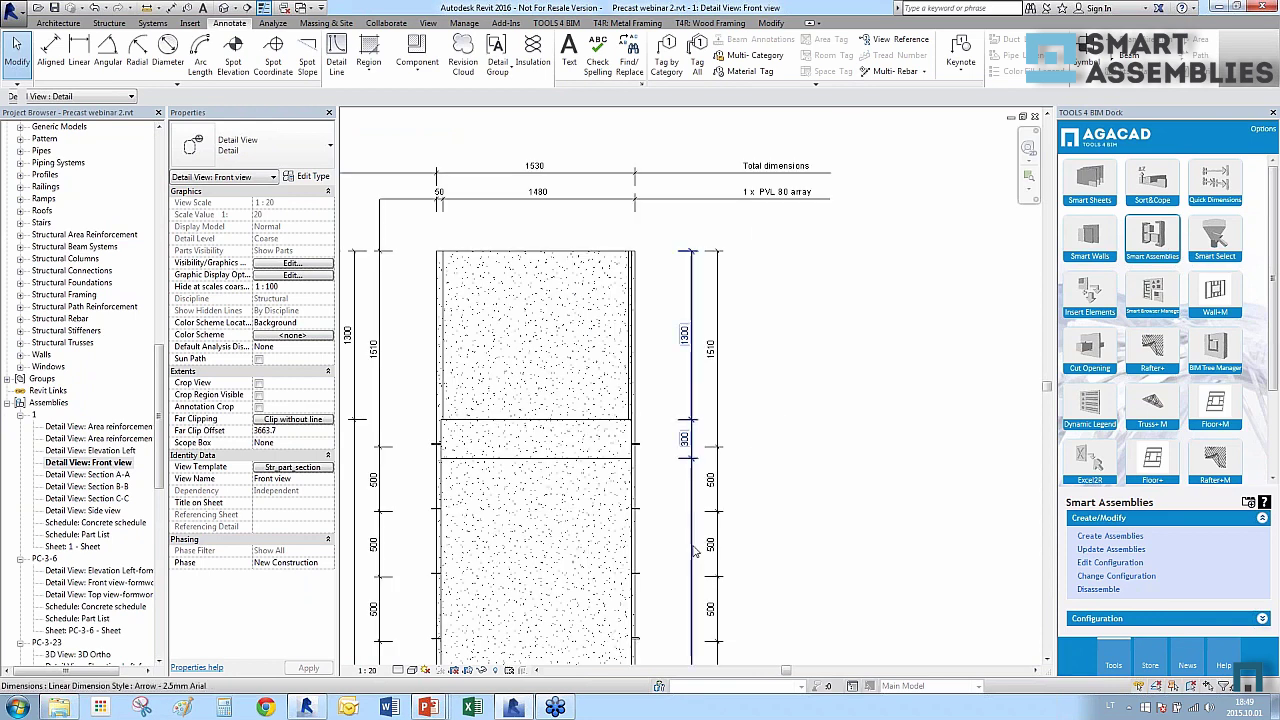
{"action": "scroll", "coordinate": [700, 400], "scroll_direction": "down", "scroll_amount": 3}
{"action": "scroll", "coordinate": [672, 686], "scroll_direction": "up", "scroll_amount": 3}
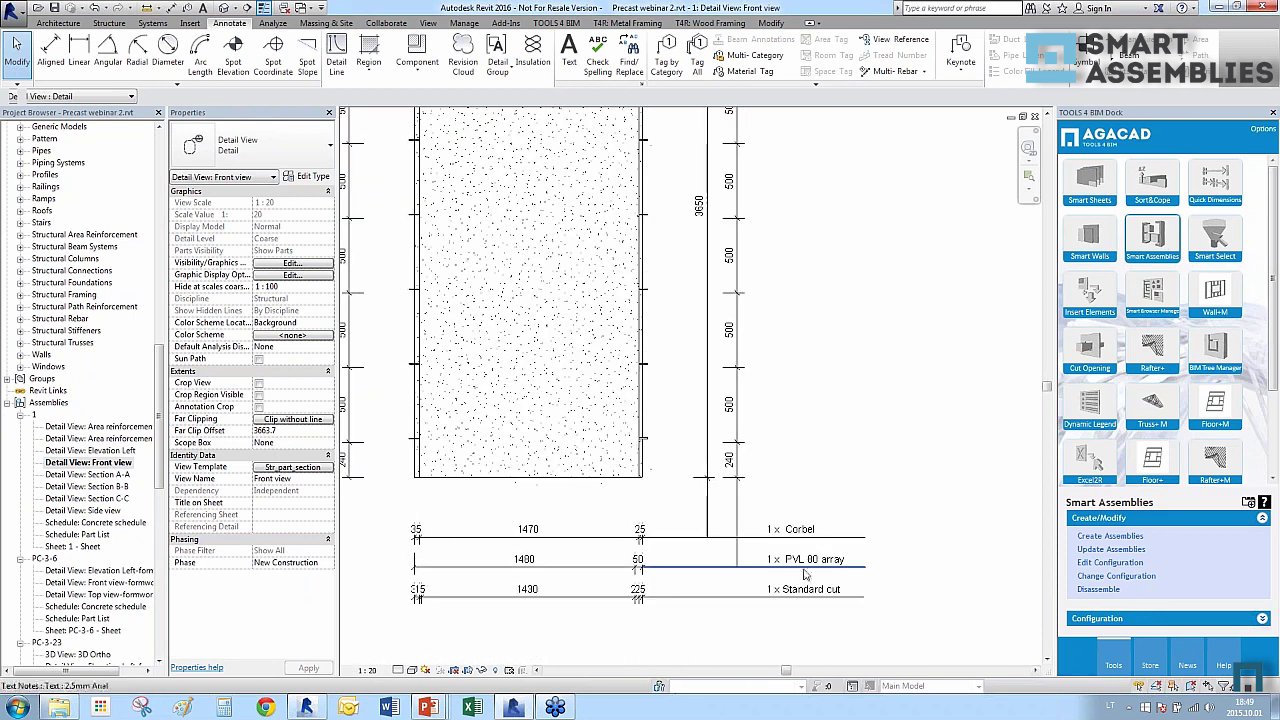
{"action": "scroll", "coordinate": [773, 603], "scroll_direction": "down", "scroll_amount": 4}
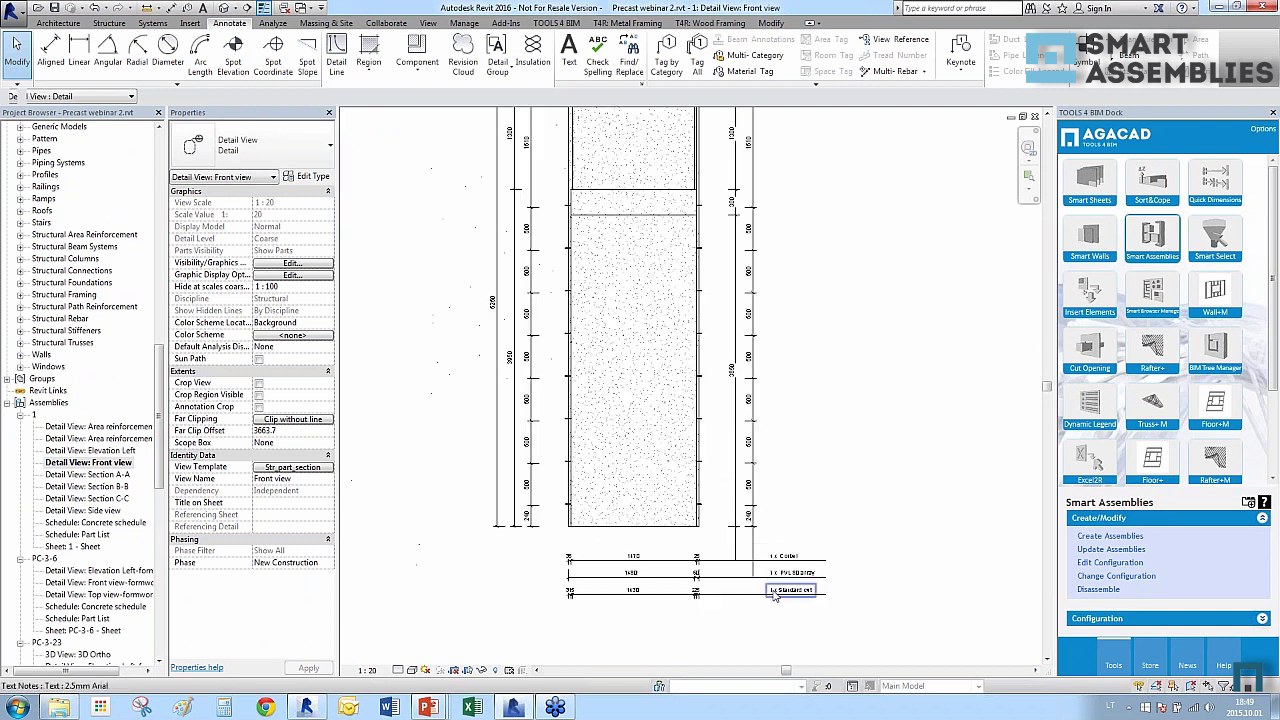
Open wall assembly 1's Section A-A, B-B and C-C detail views and examine the dimension chains of its cross sections.
{"action": "double_click", "coordinate": [104, 476]}
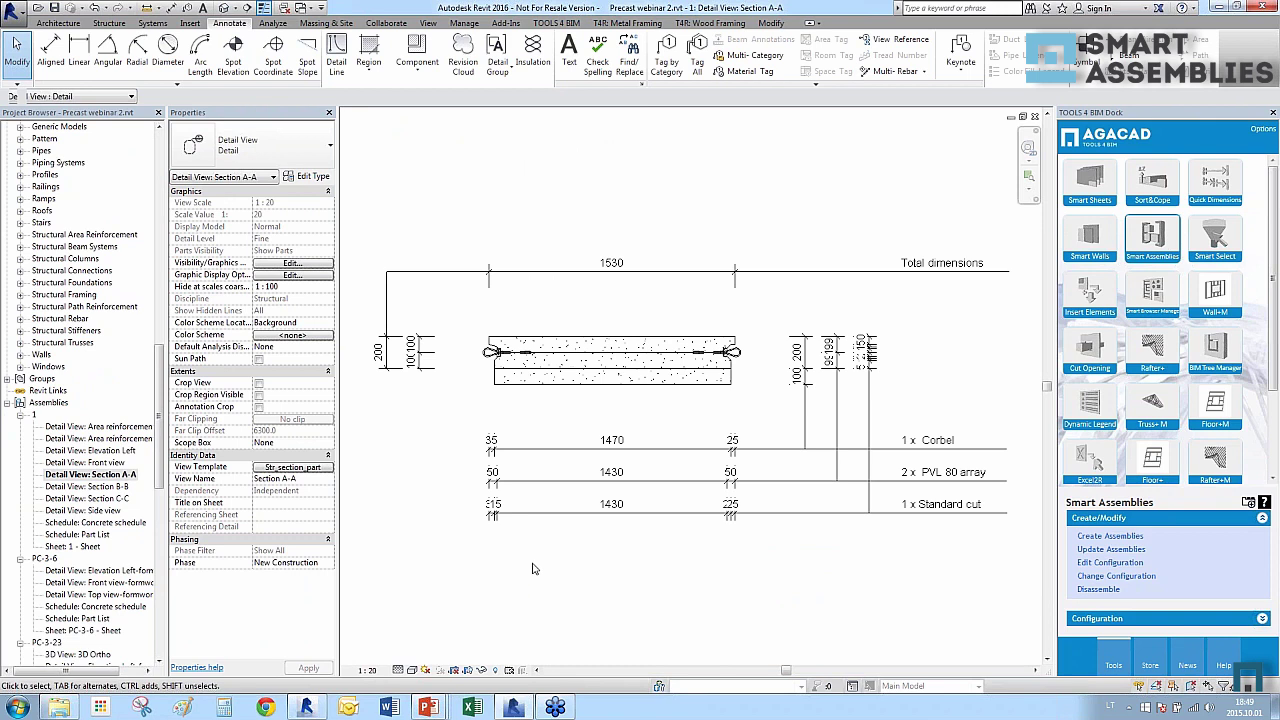
{"action": "scroll", "coordinate": [534, 565], "scroll_direction": "down", "scroll_amount": 1}
{"action": "scroll", "coordinate": [853, 395], "scroll_direction": "up", "scroll_amount": 5}
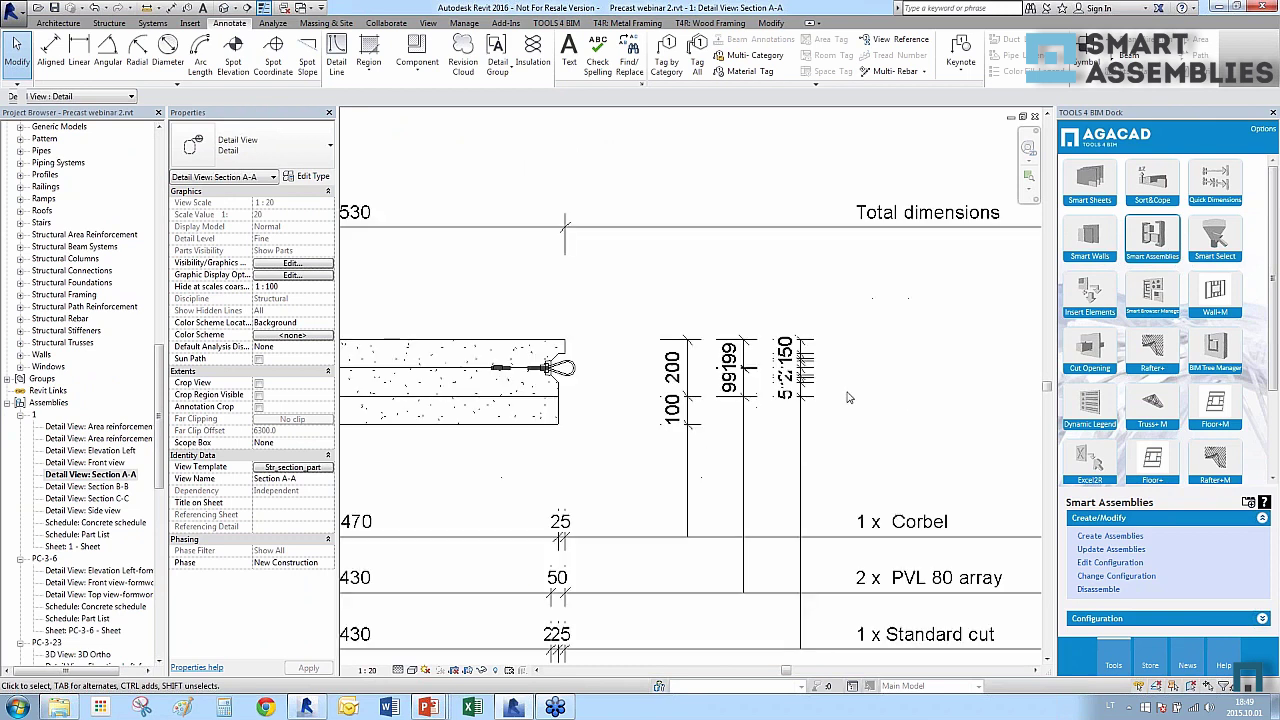
{"action": "scroll", "coordinate": [921, 387], "scroll_direction": "down", "scroll_amount": 4}
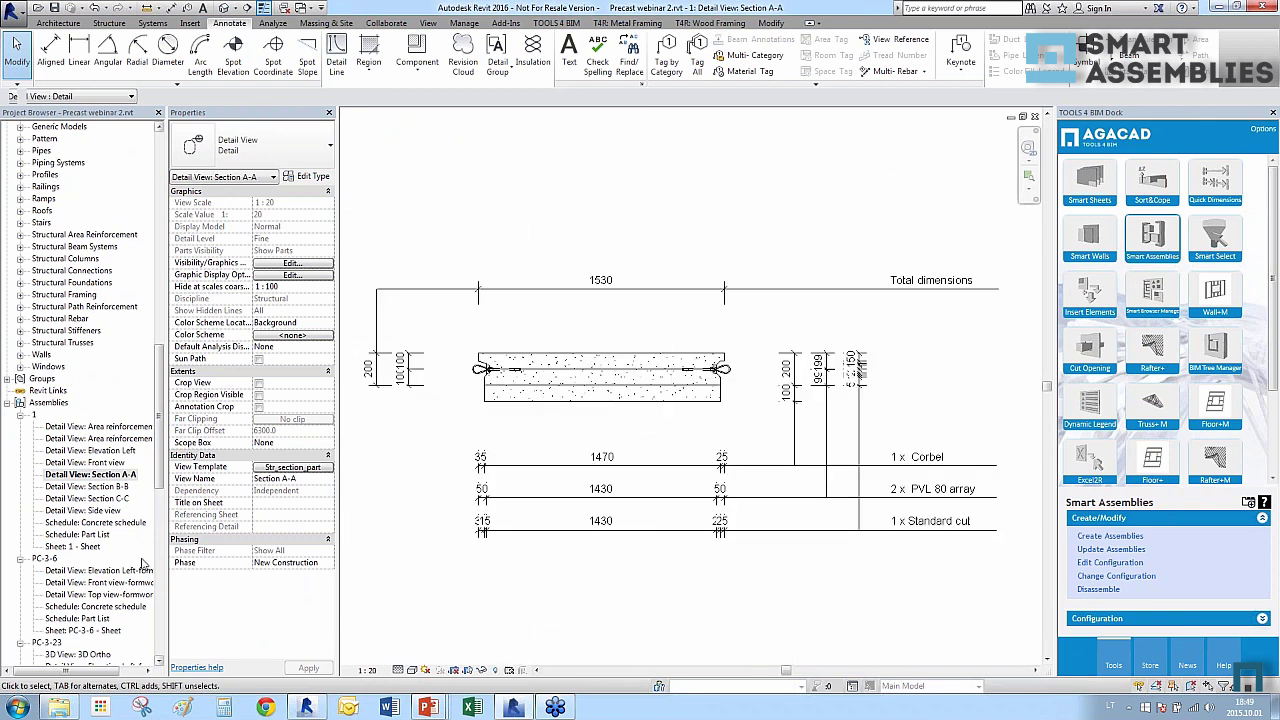
{"action": "double_click", "coordinate": [100, 487]}
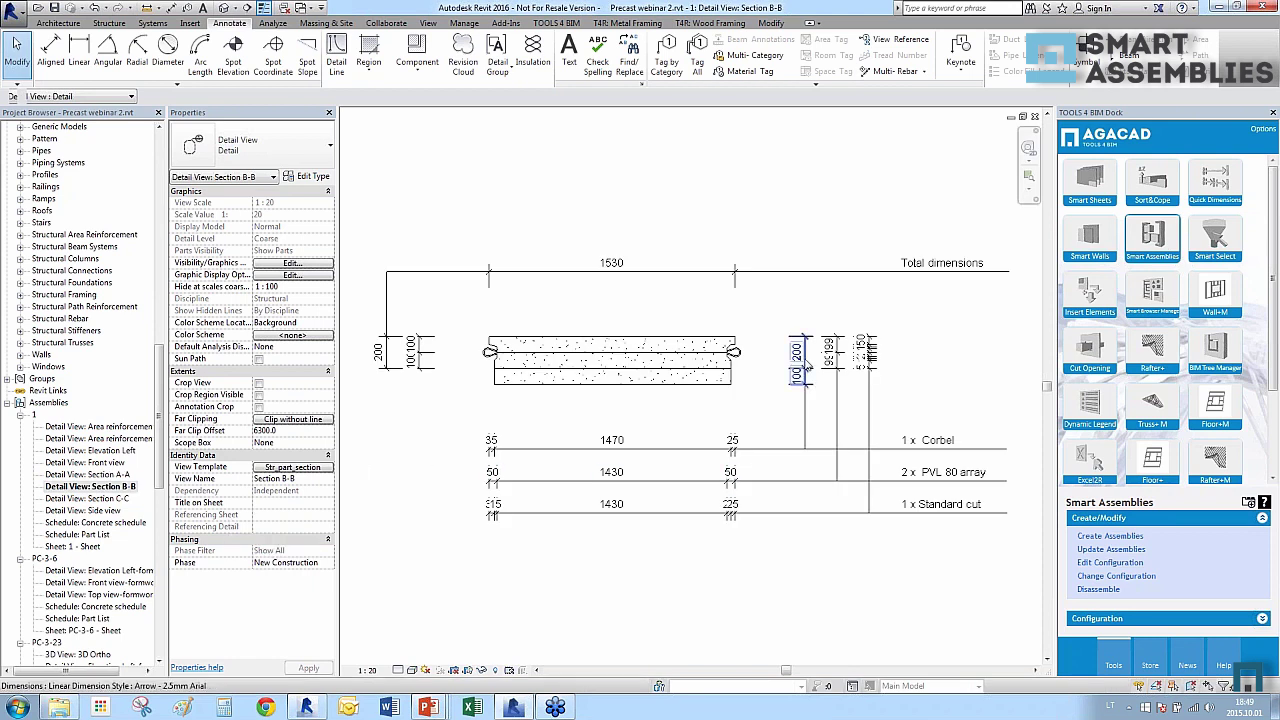
{"action": "double_click", "coordinate": [113, 498]}
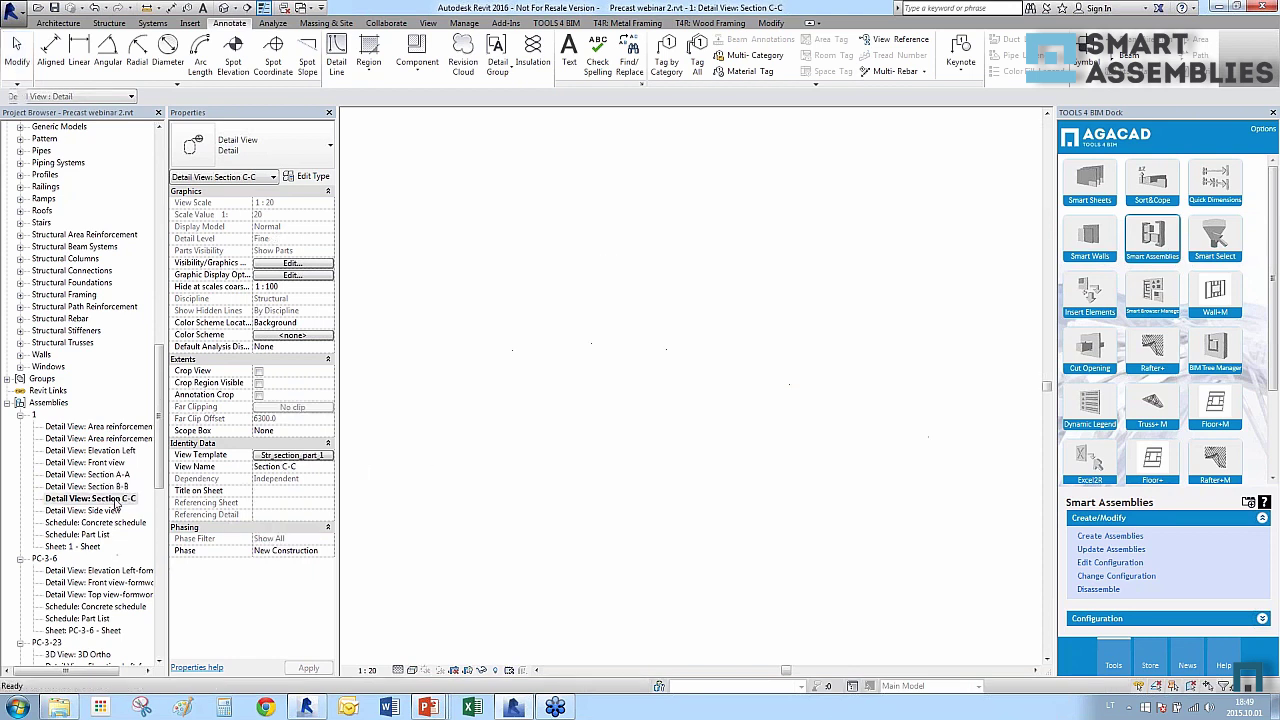
Open wall assembly 1's Side view detail and examine its full-height dimensions.
{"action": "double_click", "coordinate": [106, 511]}
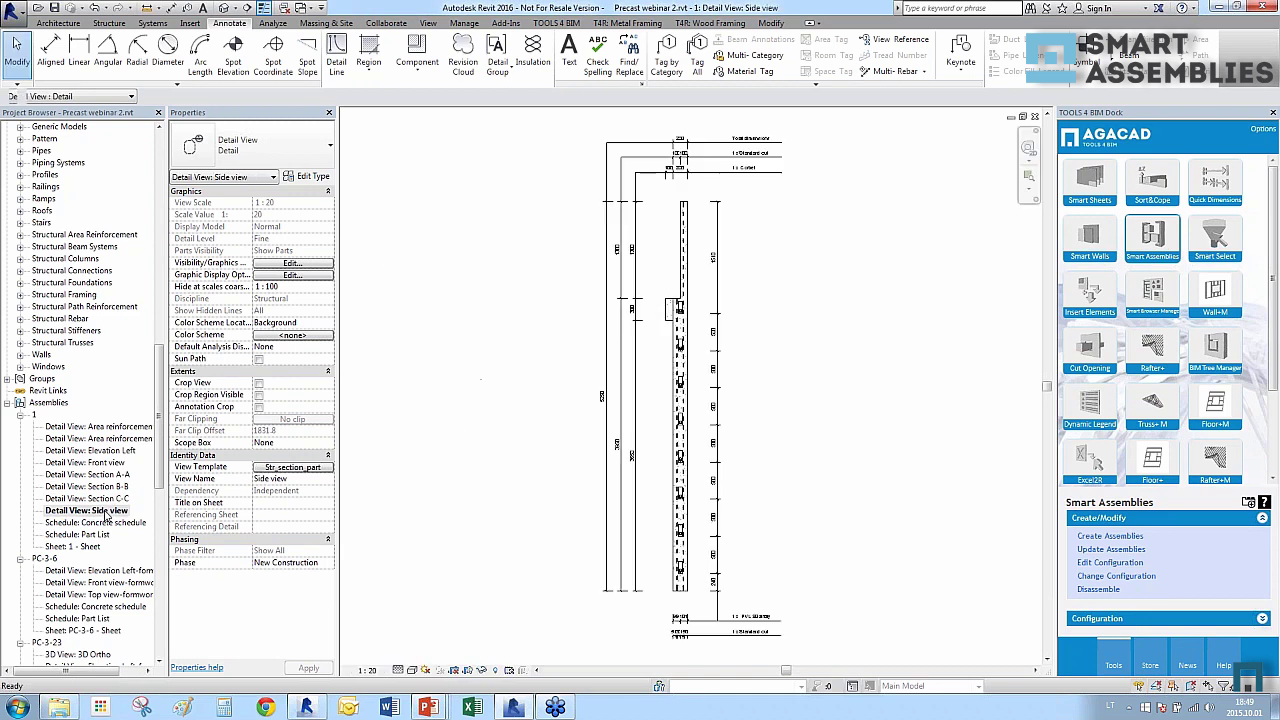
{"action": "scroll", "coordinate": [547, 395], "scroll_direction": "up", "scroll_amount": 2}
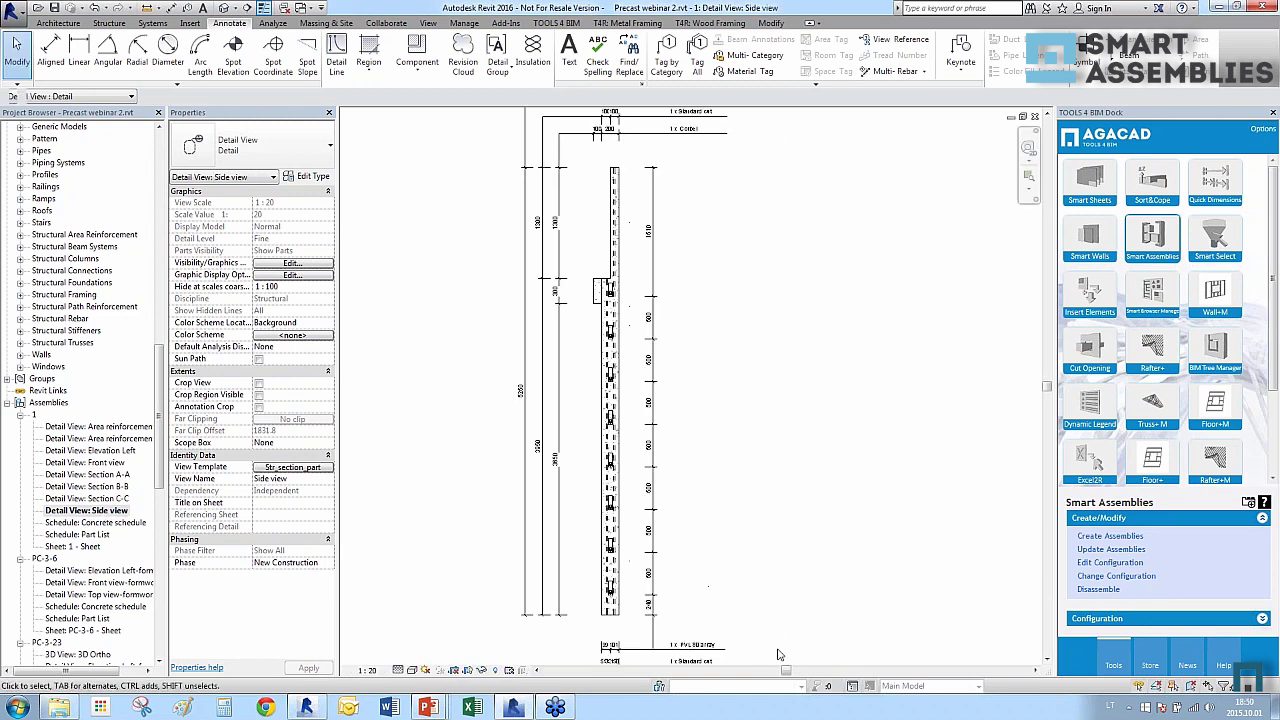
{"action": "scroll", "coordinate": [741, 660], "scroll_direction": "down", "scroll_amount": 3}
{"action": "scroll", "coordinate": [675, 523], "scroll_direction": "up", "scroll_amount": 1}
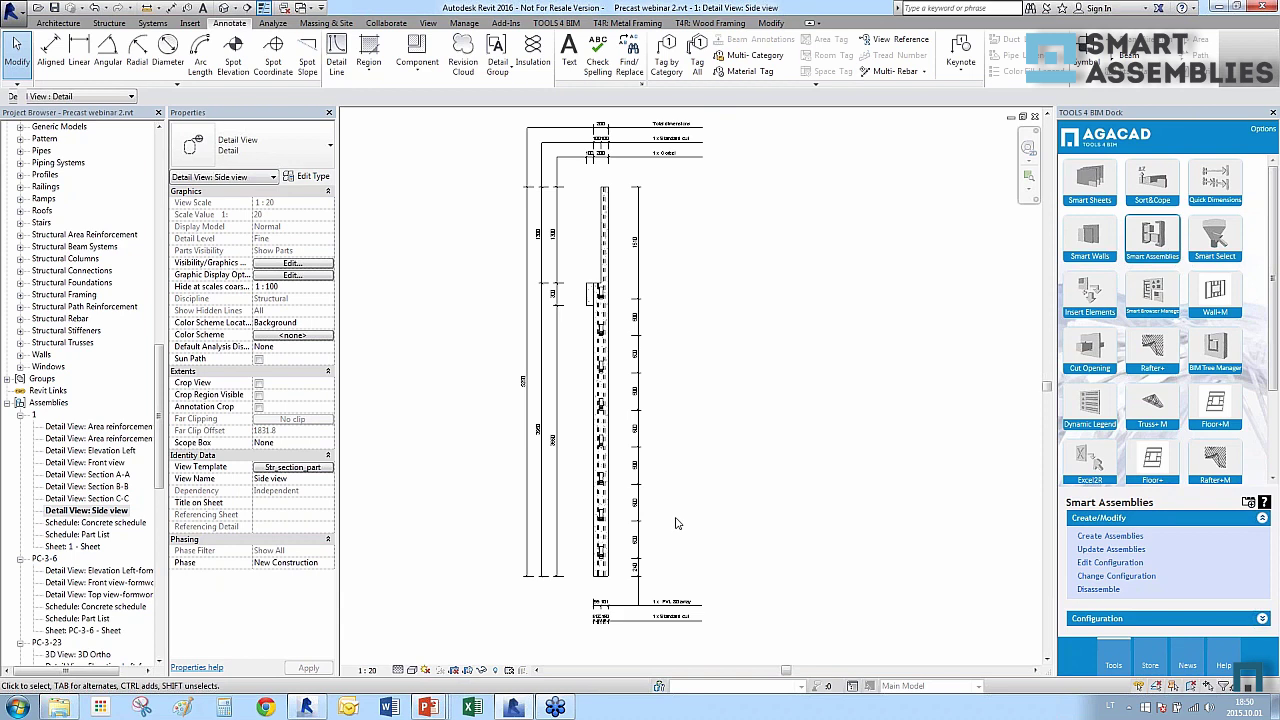
Review wall assembly 1's Concrete schedule, Part List and sheet, and return to the default 3D view of the whole building.
{"action": "double_click", "coordinate": [104, 524]}
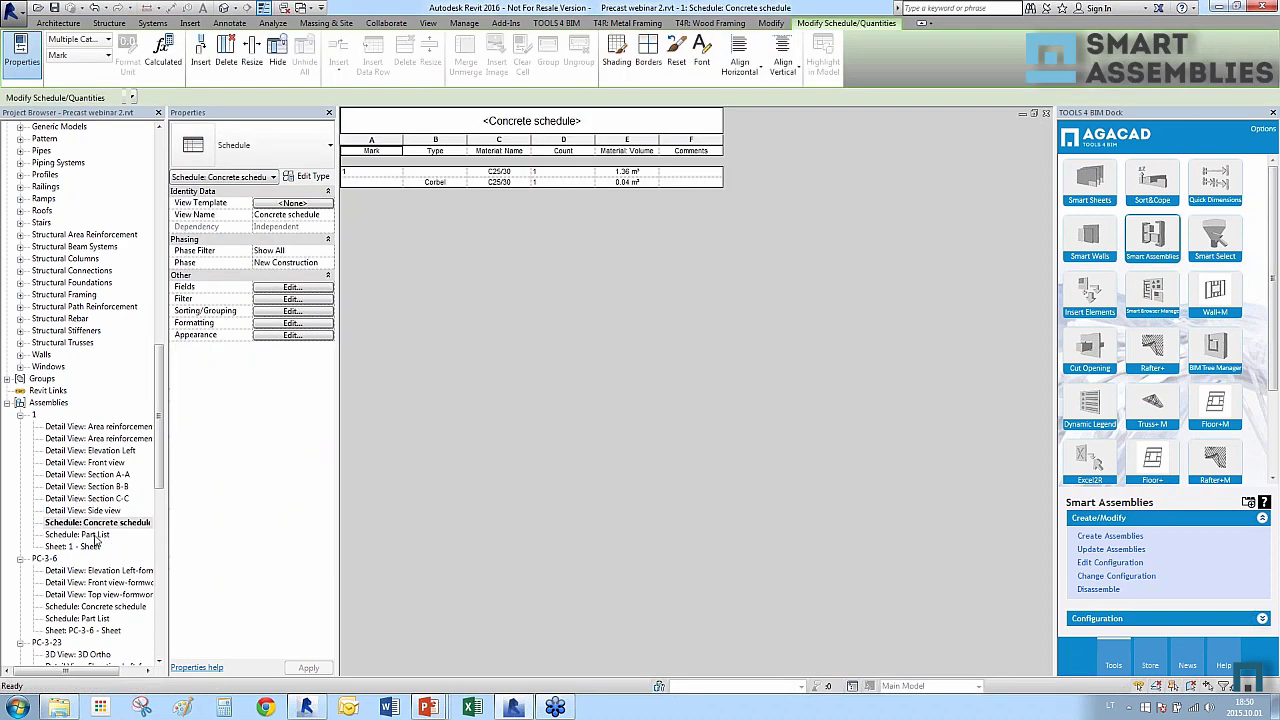
{"action": "left_click", "coordinate": [96, 536]}
{"action": "double_click", "coordinate": [96, 537]}
{"action": "double_click", "coordinate": [85, 547]}
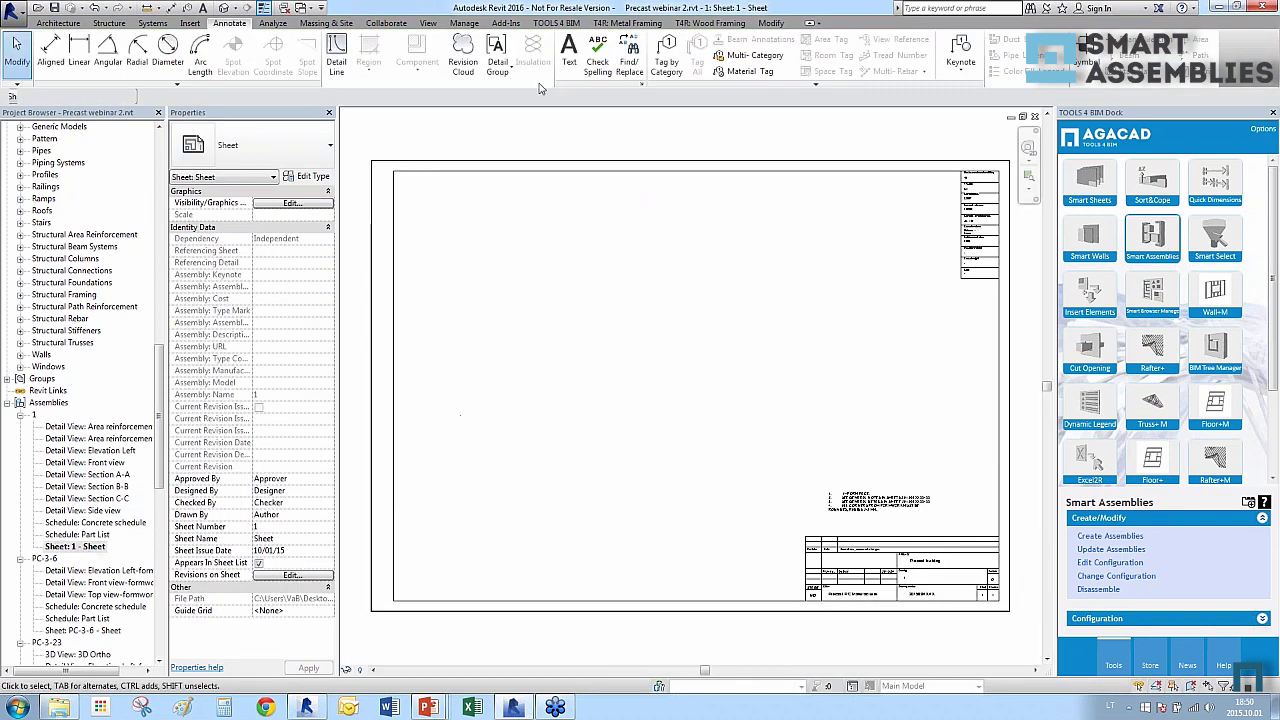
{"action": "left_click", "coordinate": [222, 8]}
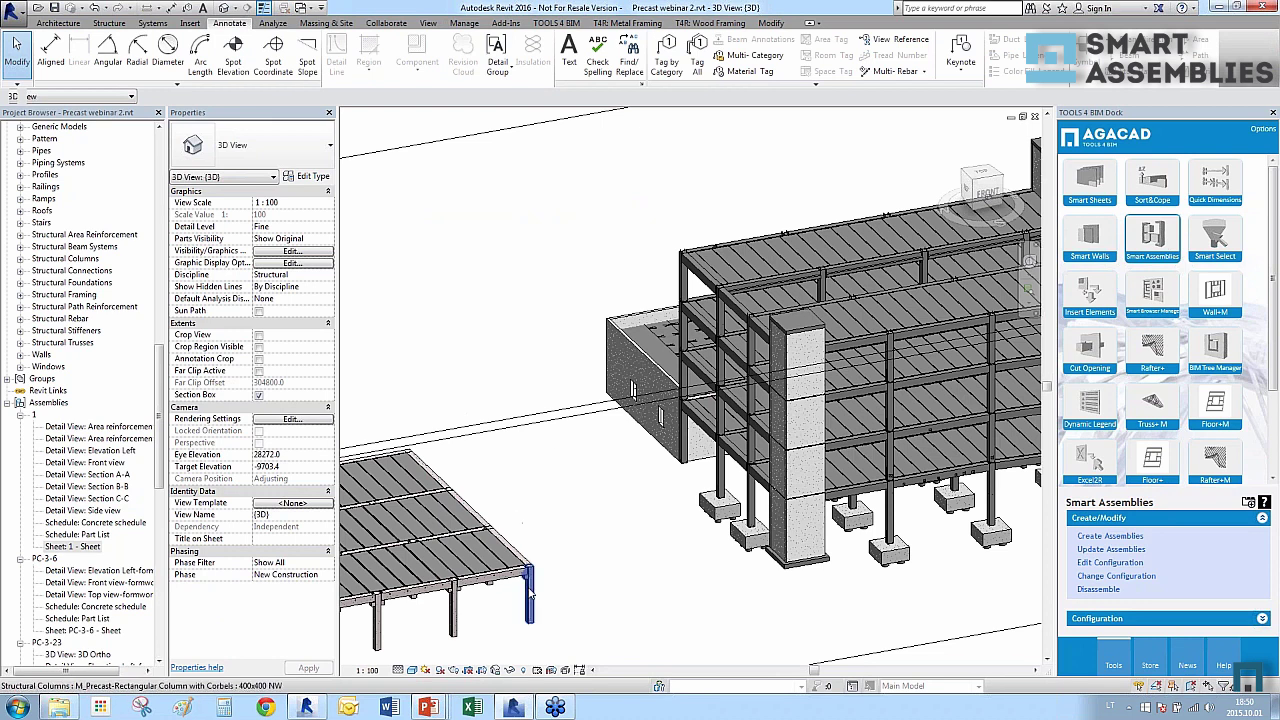
{"action": "scroll", "coordinate": [568, 455], "scroll_direction": "down", "scroll_amount": 5}
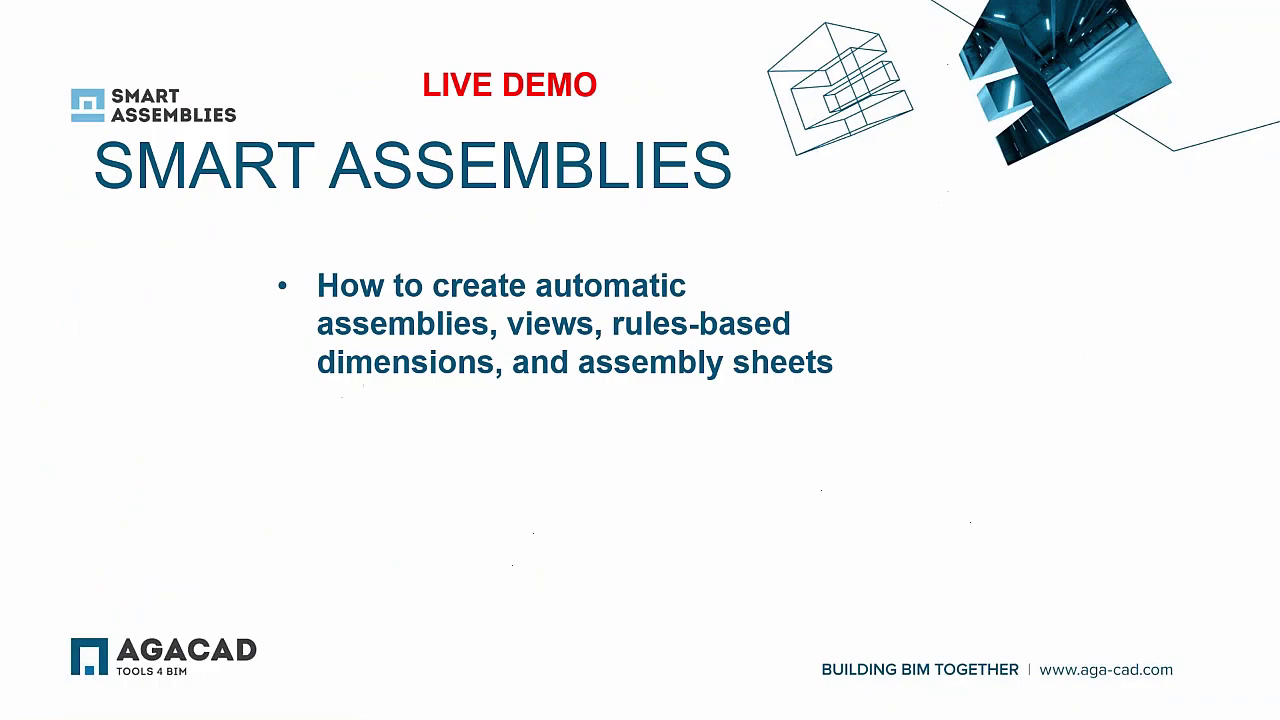
Advance the presentation to the Smart Details slide and switch to the Revit 2015 project Smart details.rvt showing three walls.
{"action": "key", "text": "Right"}
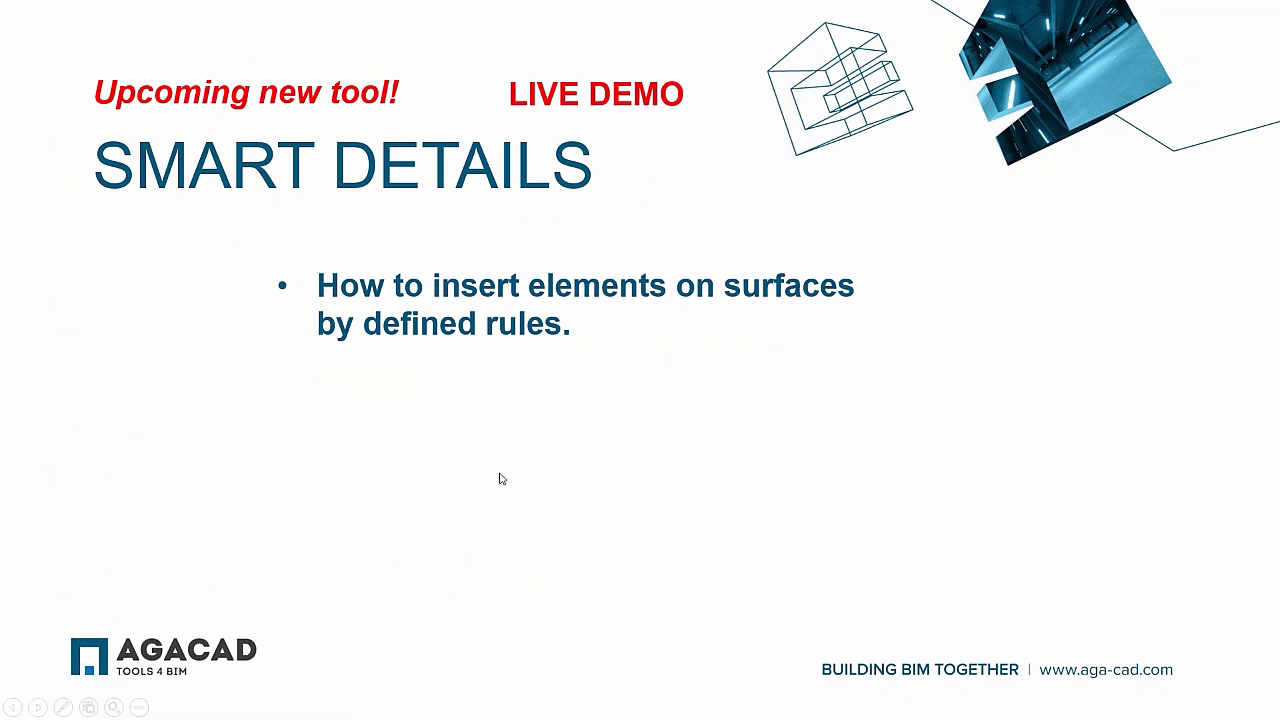
{"action": "key", "text": "alt+Tab"}
{"action": "key", "text": "alt+Tab"}
{"action": "key", "text": "alt+Tab"}
{"action": "key", "text": "alt+Tab"}
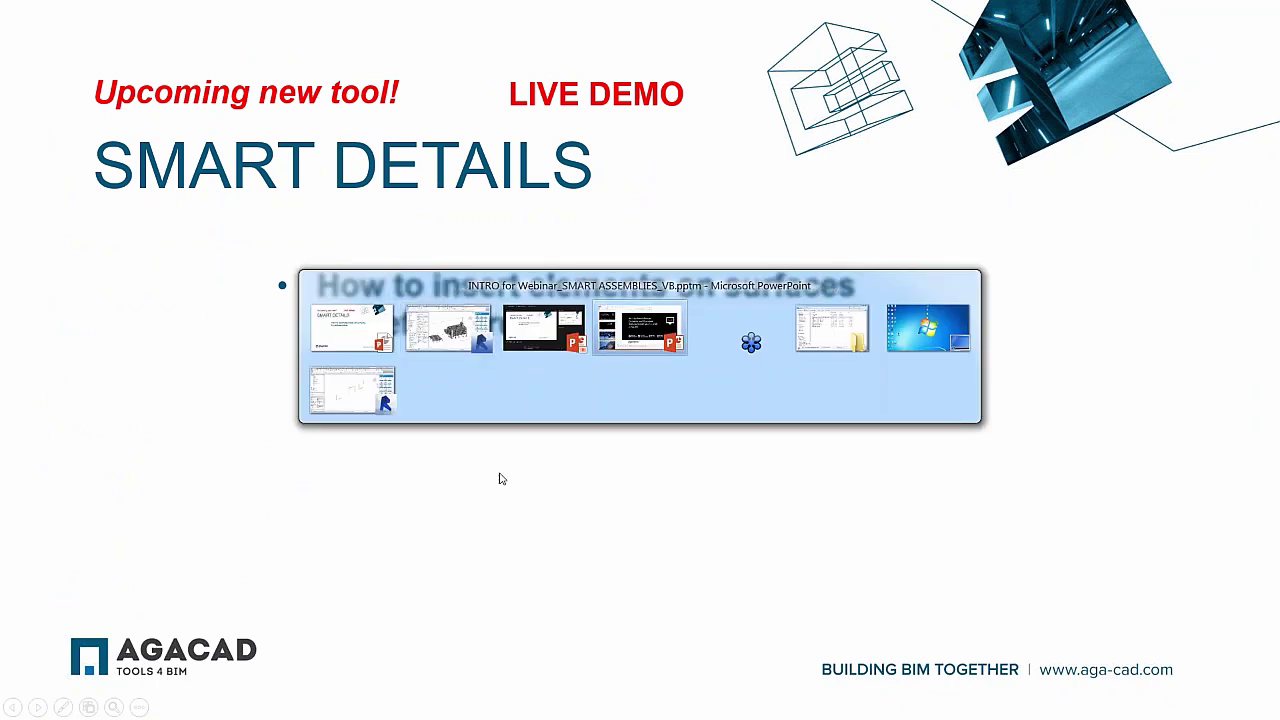
{"action": "key", "text": "alt+Tab"}
{"action": "key", "text": "alt+Tab"}
{"action": "key", "text": "alt+Tab"}
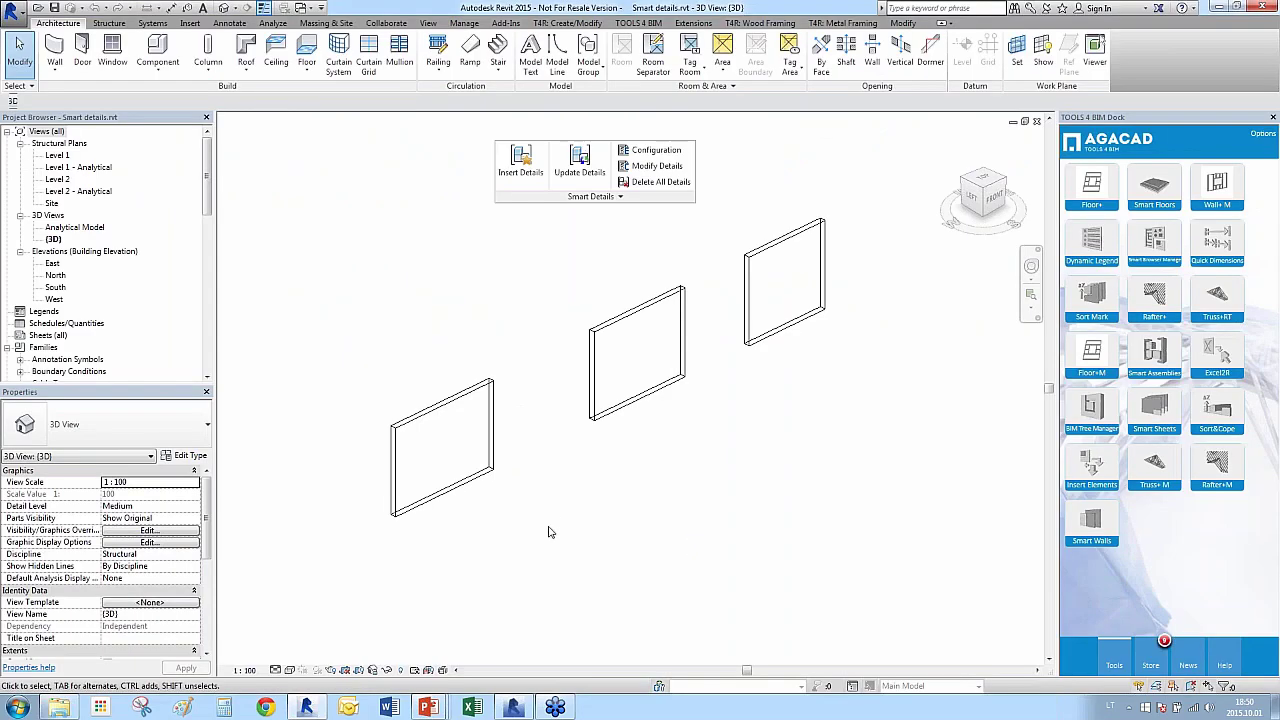
{"action": "middle_click_drag", "start_coordinate": [548, 532], "coordinate": [515, 471]}
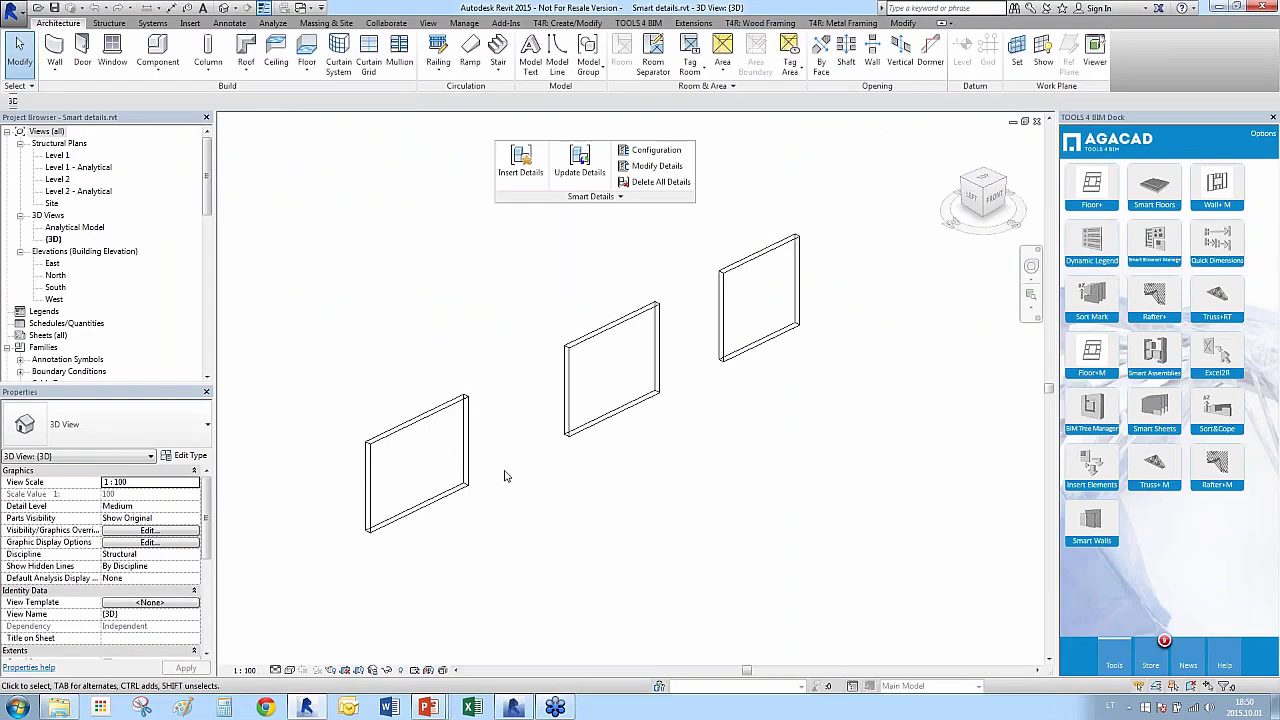
Open the Smart Details configuration and load the Default Smart Details Configuration.
{"action": "left_click", "coordinate": [468, 478]}
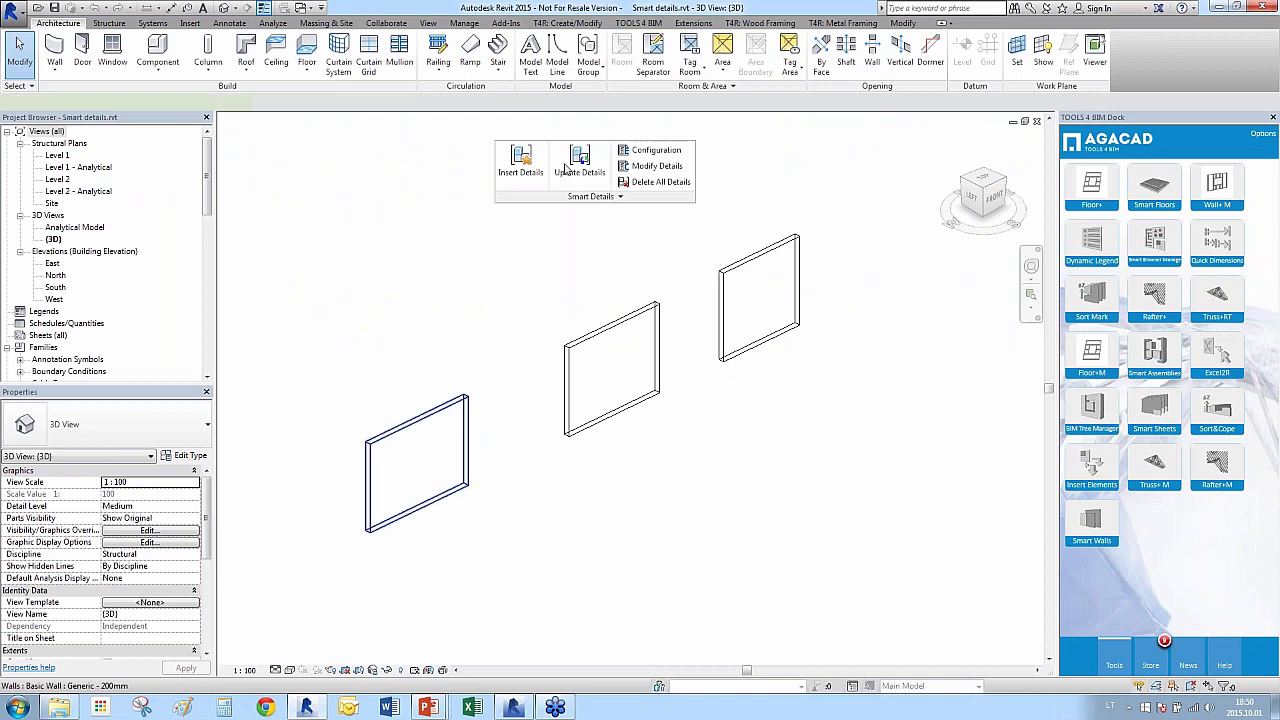
{"action": "left_click", "coordinate": [521, 176]}
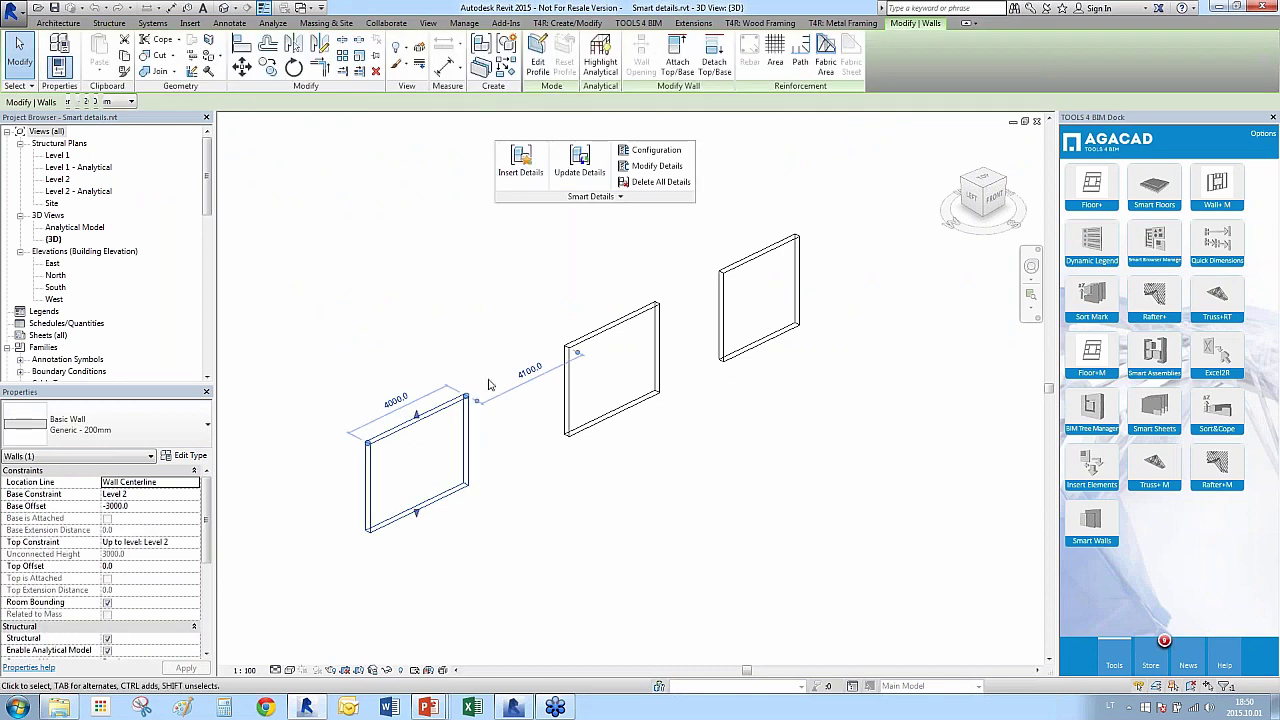
{"action": "left_click", "coordinate": [521, 165]}
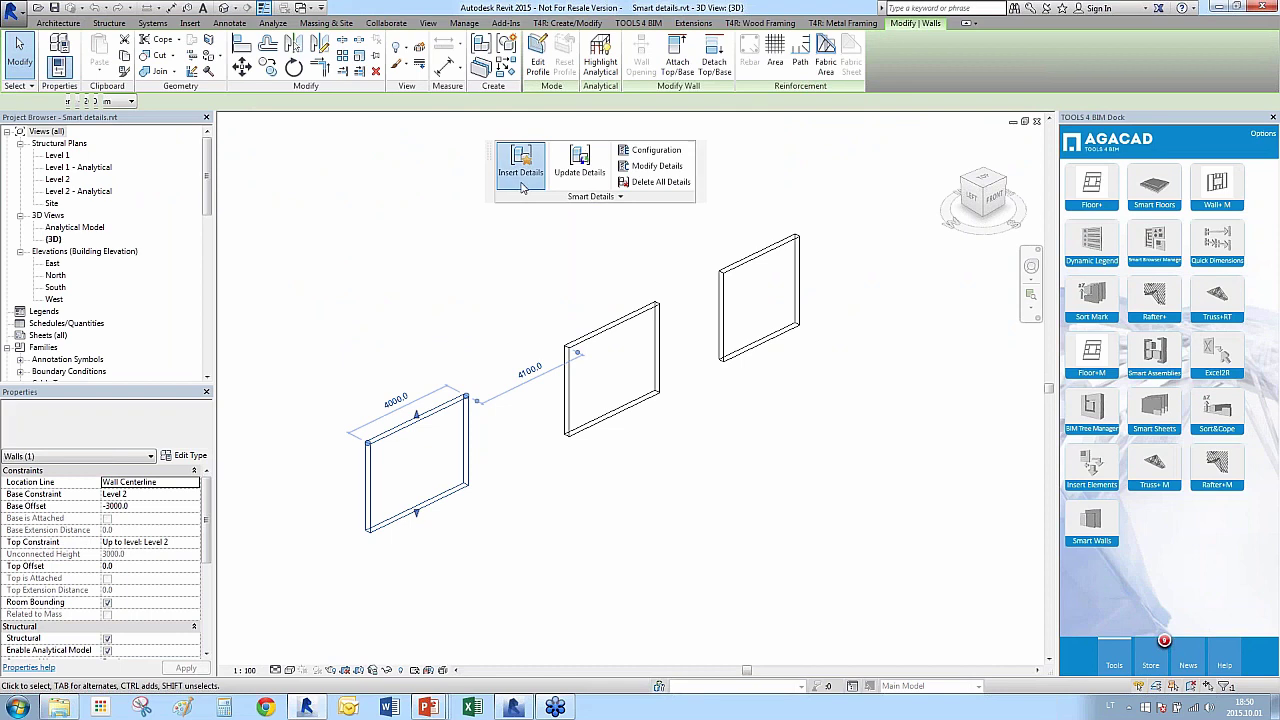
{"action": "left_click", "coordinate": [655, 152]}
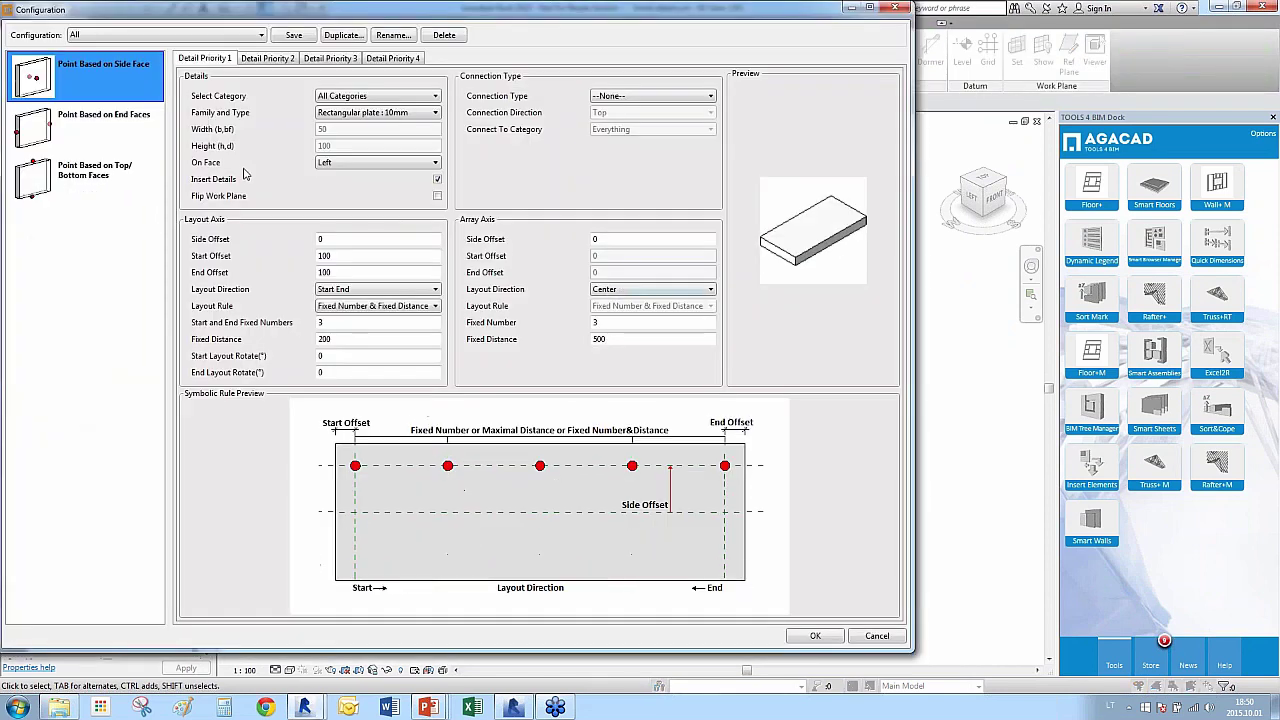
{"action": "left_click", "coordinate": [205, 37]}
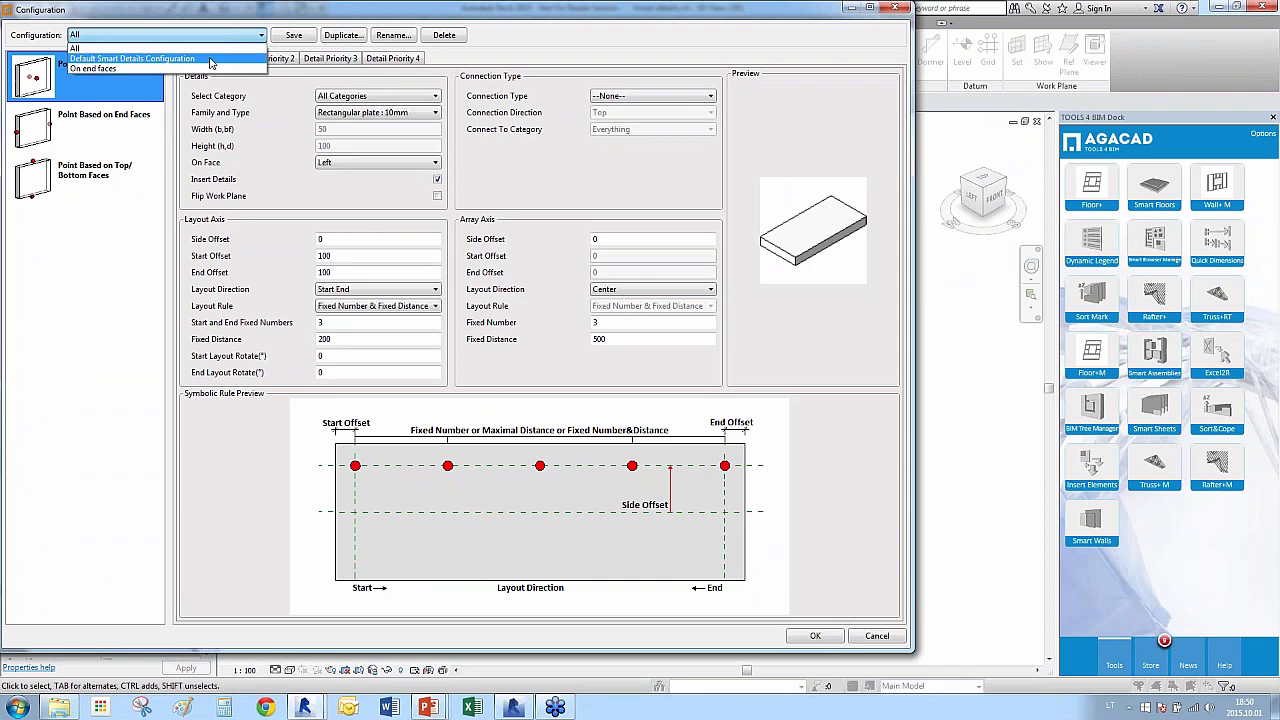
{"action": "left_click", "coordinate": [210, 68]}
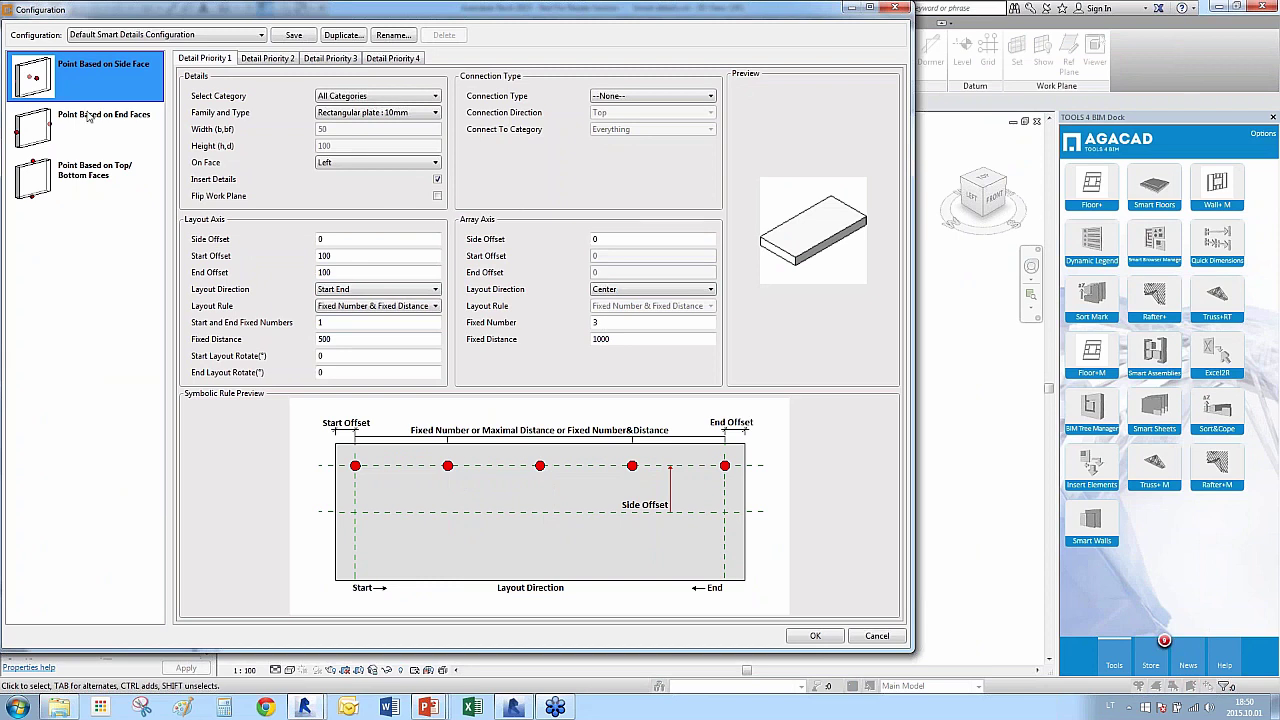
Compare the placement rules for point-based details on side faces, end faces and top/bottom faces.
{"action": "left_click", "coordinate": [113, 139]}
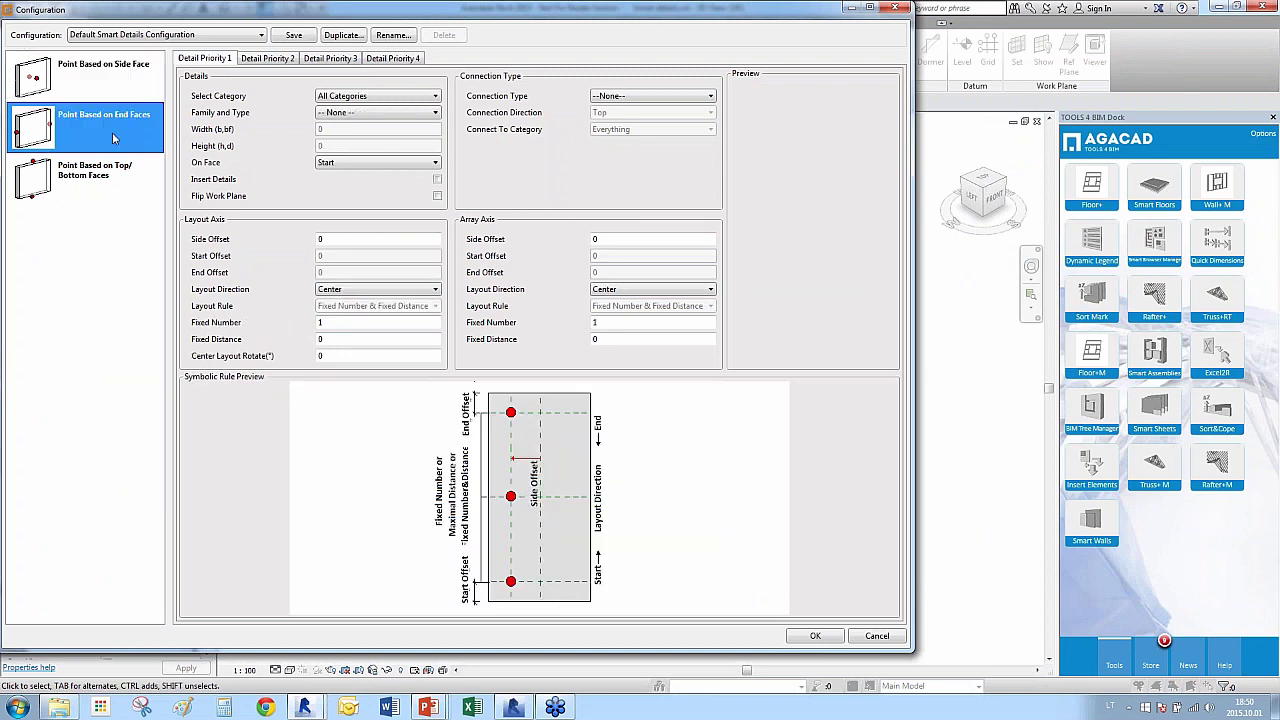
{"action": "left_click", "coordinate": [96, 94]}
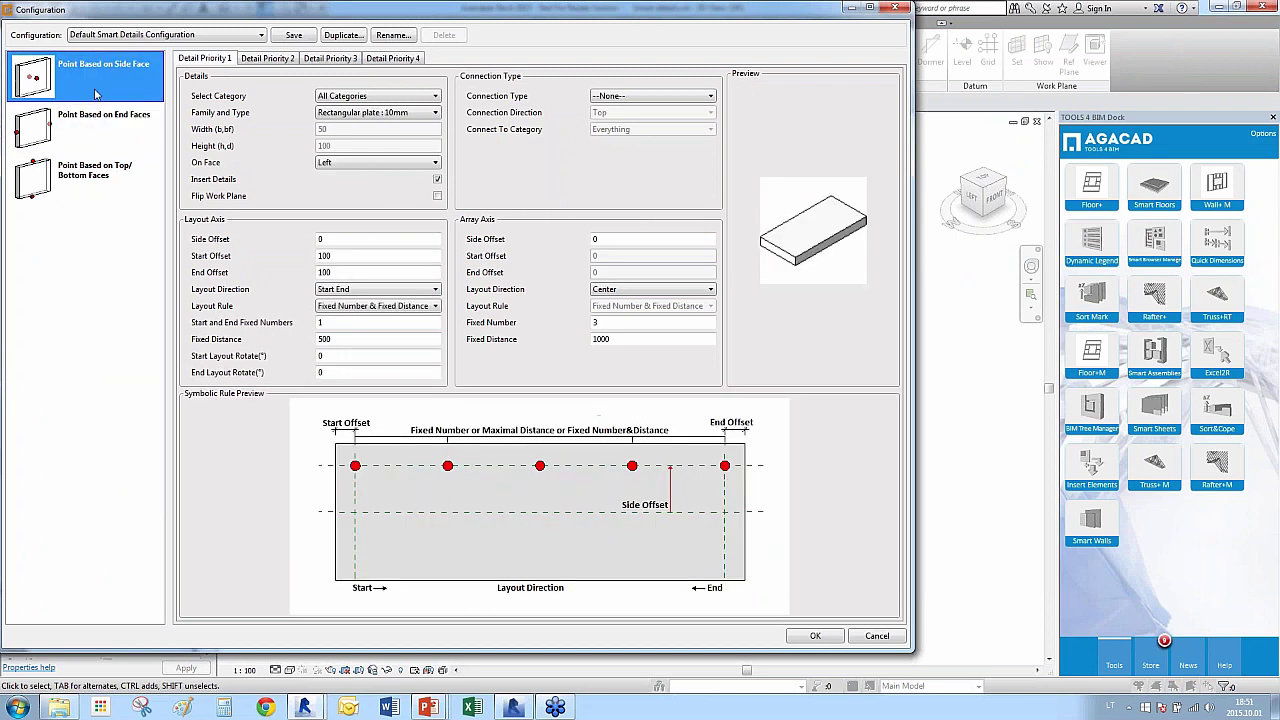
{"action": "left_click", "coordinate": [84, 146]}
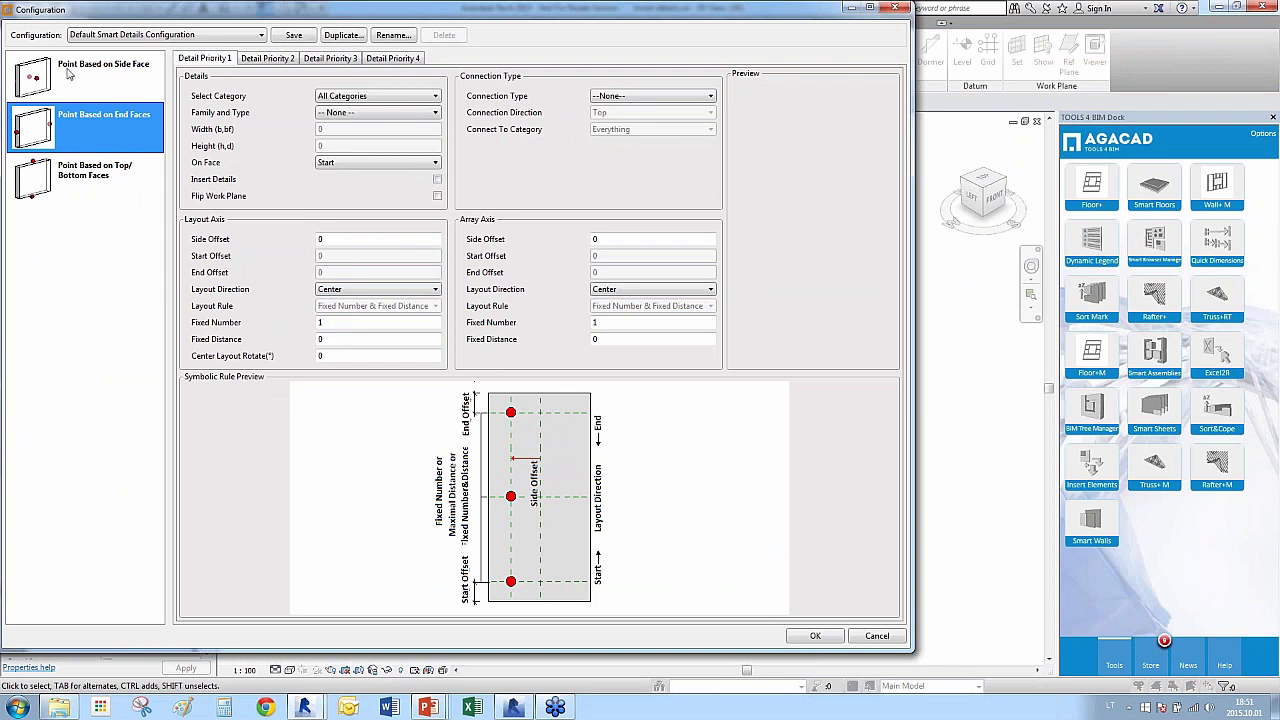
{"action": "left_click", "coordinate": [97, 176]}
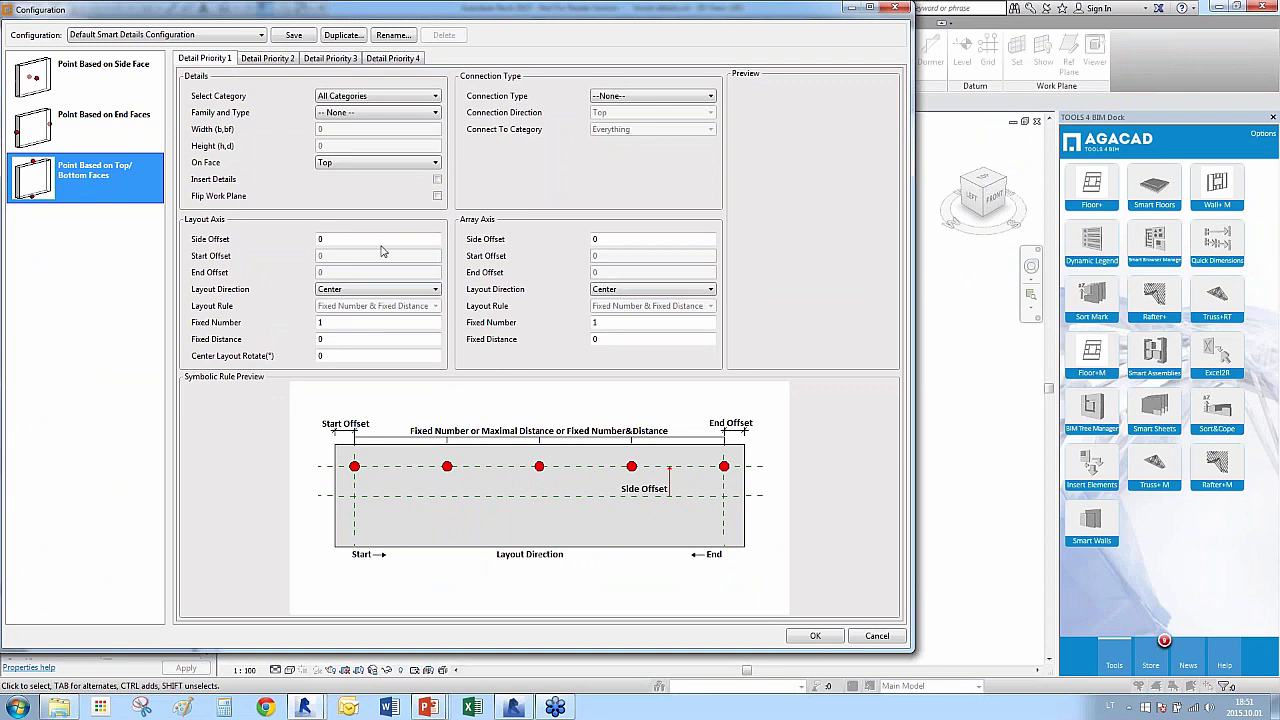
{"action": "left_click", "coordinate": [122, 80]}
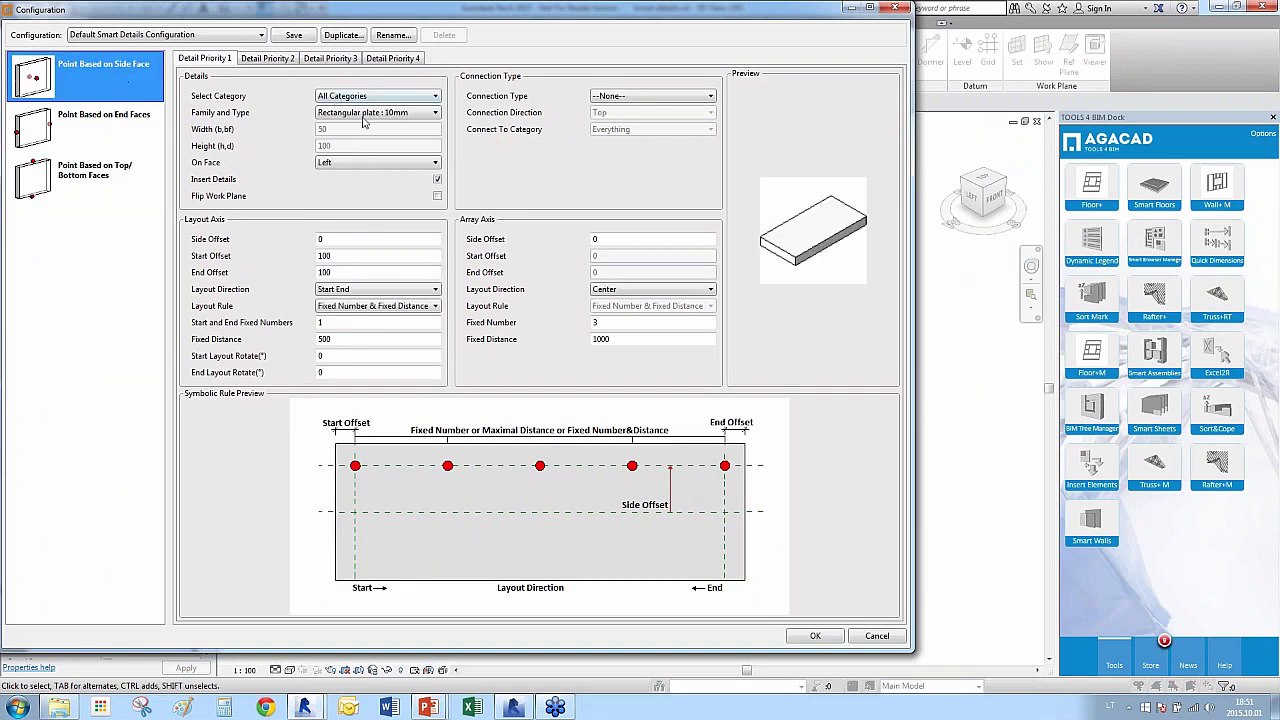
Check the available family types for side face details, keep Rectangular plate : 10mm, and close the configuration.
{"action": "left_click", "coordinate": [384, 113]}
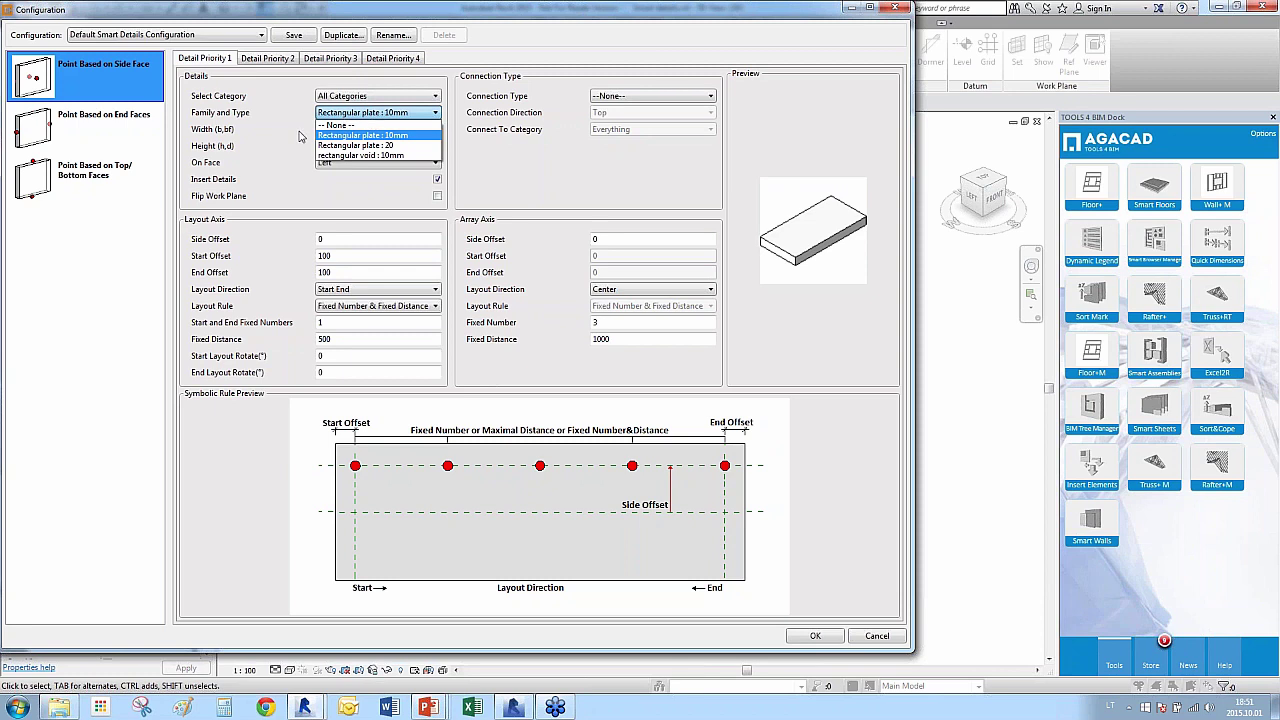
{"action": "left_click", "coordinate": [347, 136]}
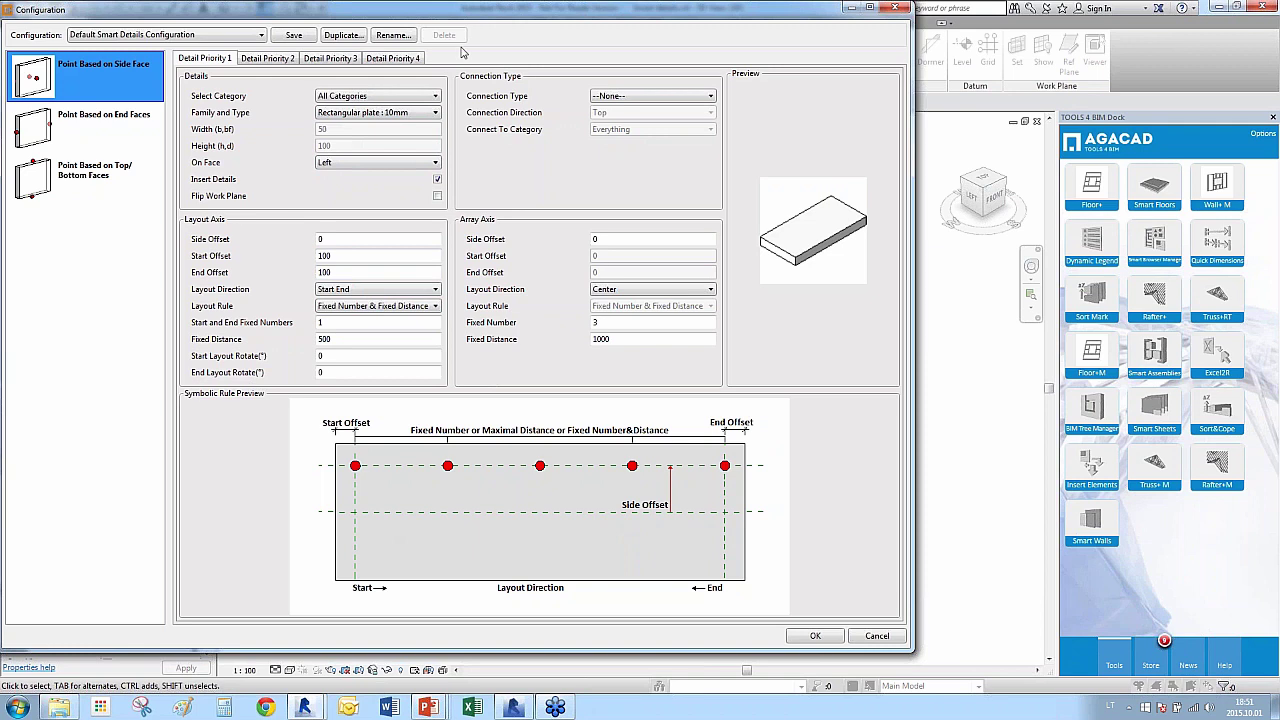
{"action": "left_click", "coordinate": [897, 9]}
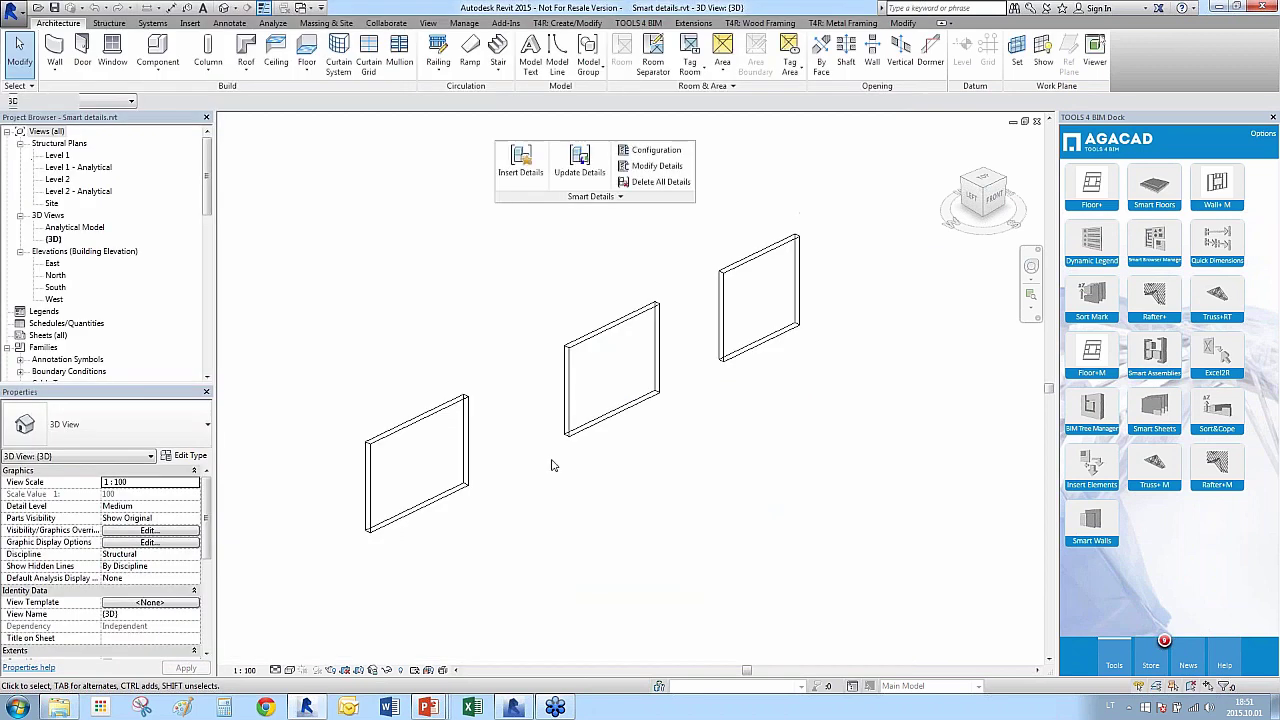
Select the nearest of the three walls and try to delete all its Smart Details.
{"action": "left_click", "coordinate": [467, 458]}
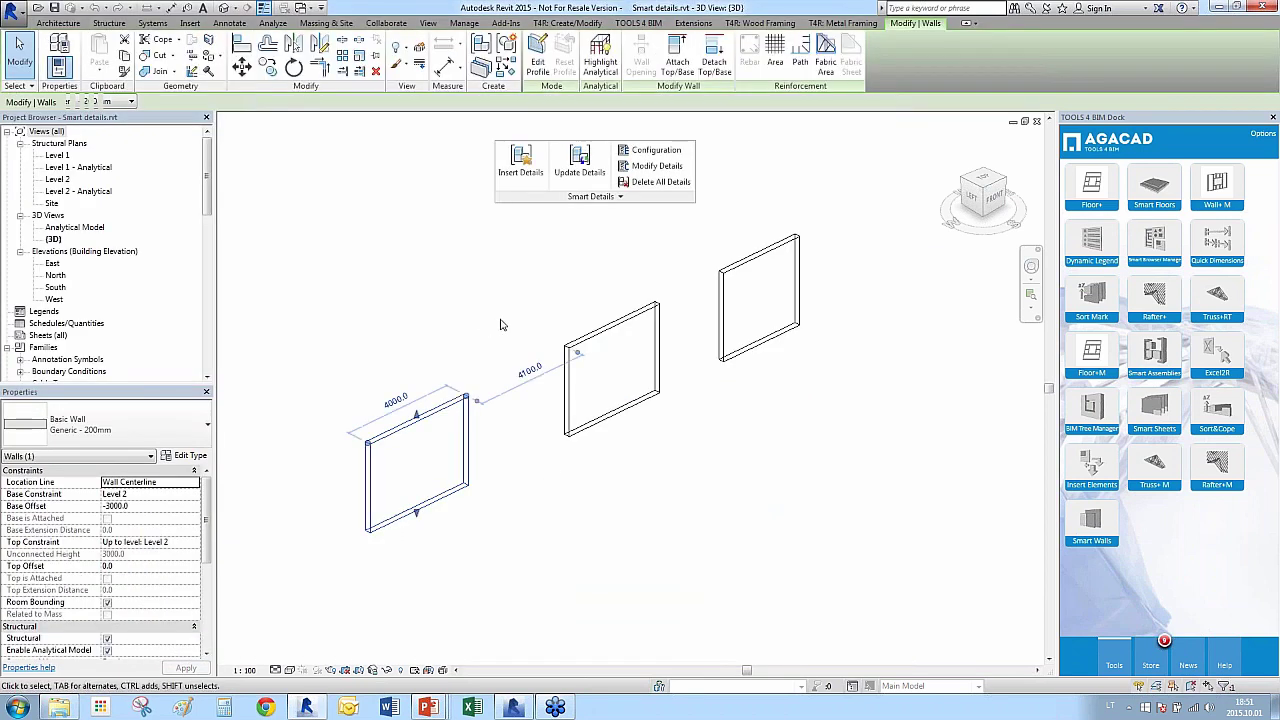
{"action": "left_click", "coordinate": [655, 181]}
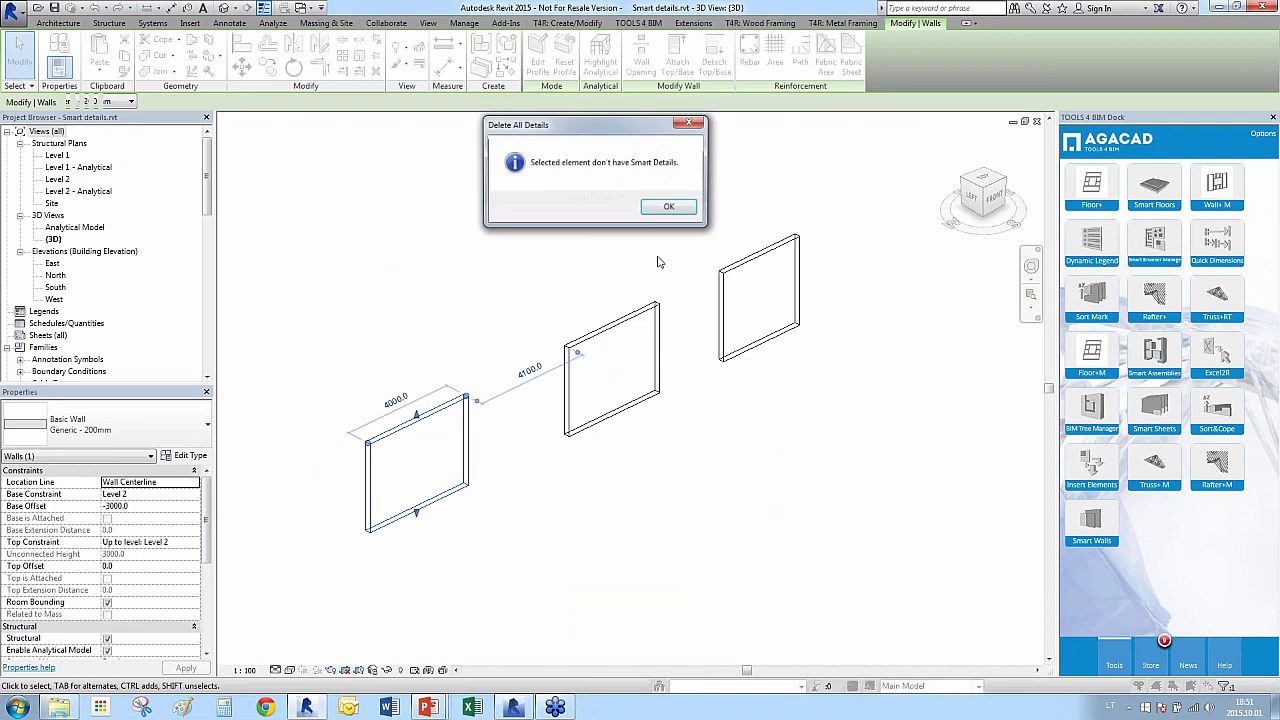
{"action": "left_click", "coordinate": [669, 207]}
Insert details into the selected wall using the Default Smart Details Configuration and inspect the placed plates up close.
{"action": "left_click", "coordinate": [520, 165]}
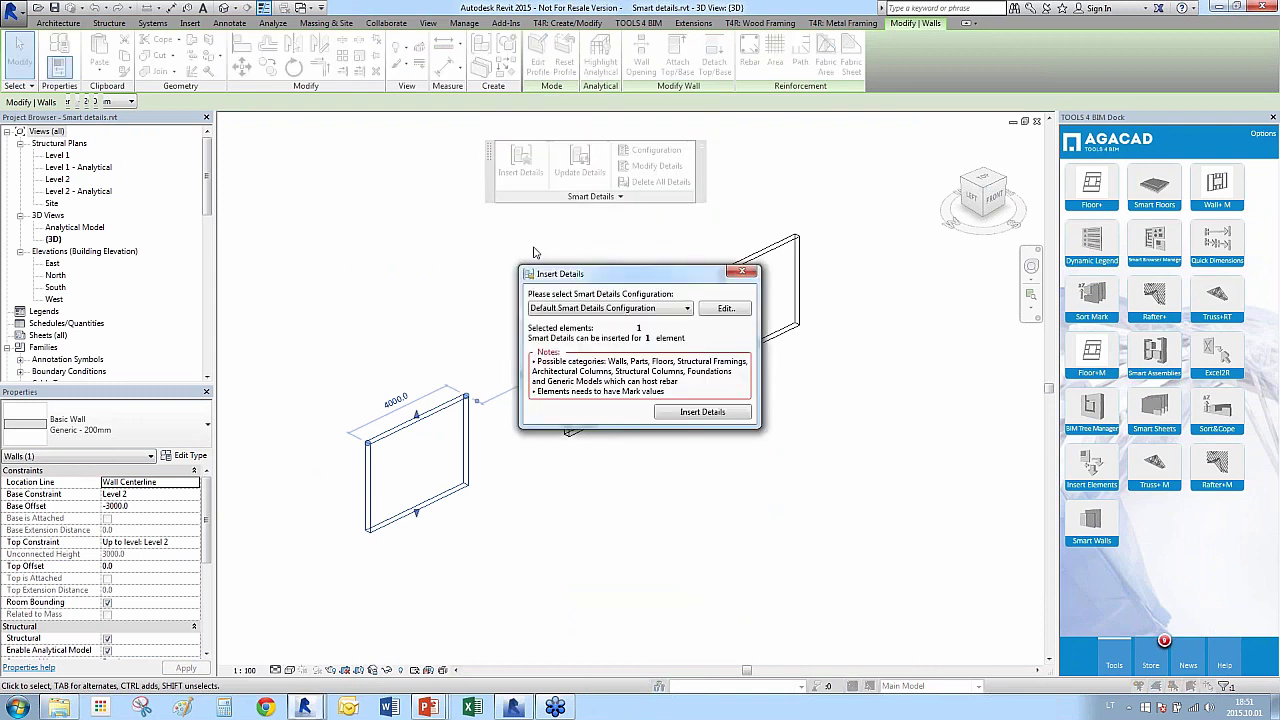
{"action": "left_click", "coordinate": [679, 414]}
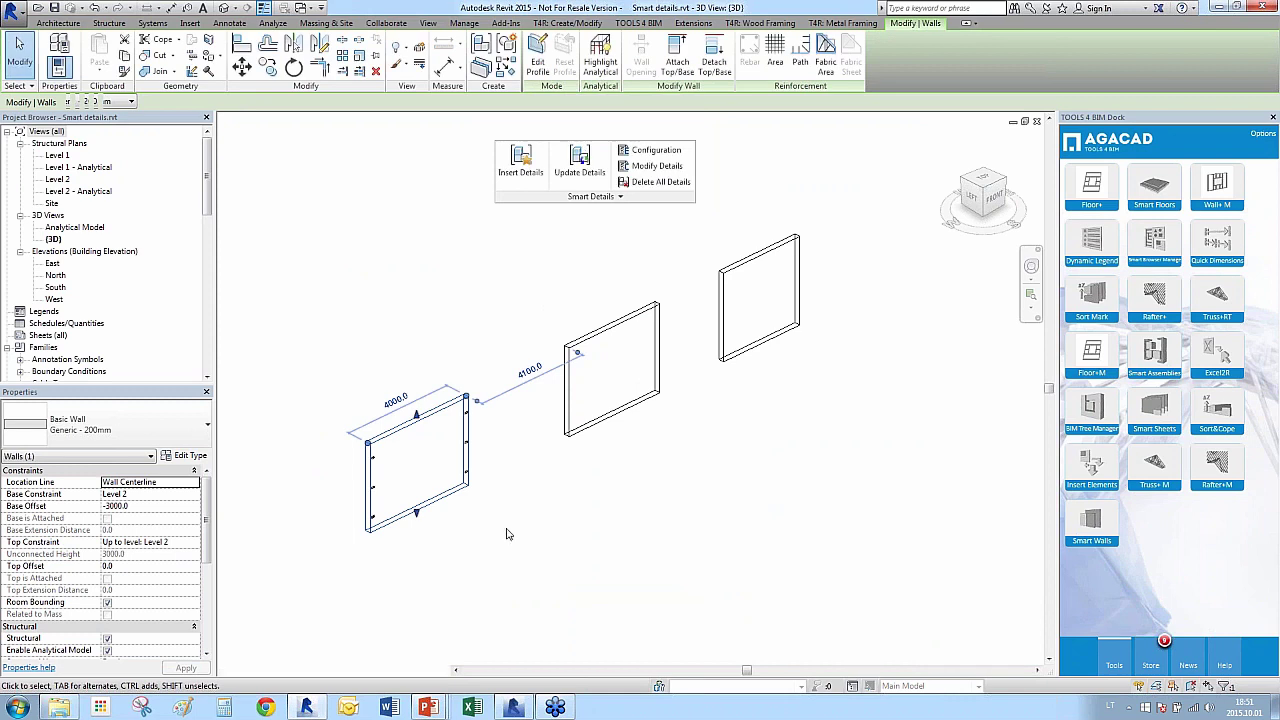
{"action": "left_click", "coordinate": [409, 566]}
{"action": "scroll", "coordinate": [343, 434], "scroll_direction": "up", "scroll_amount": 5}
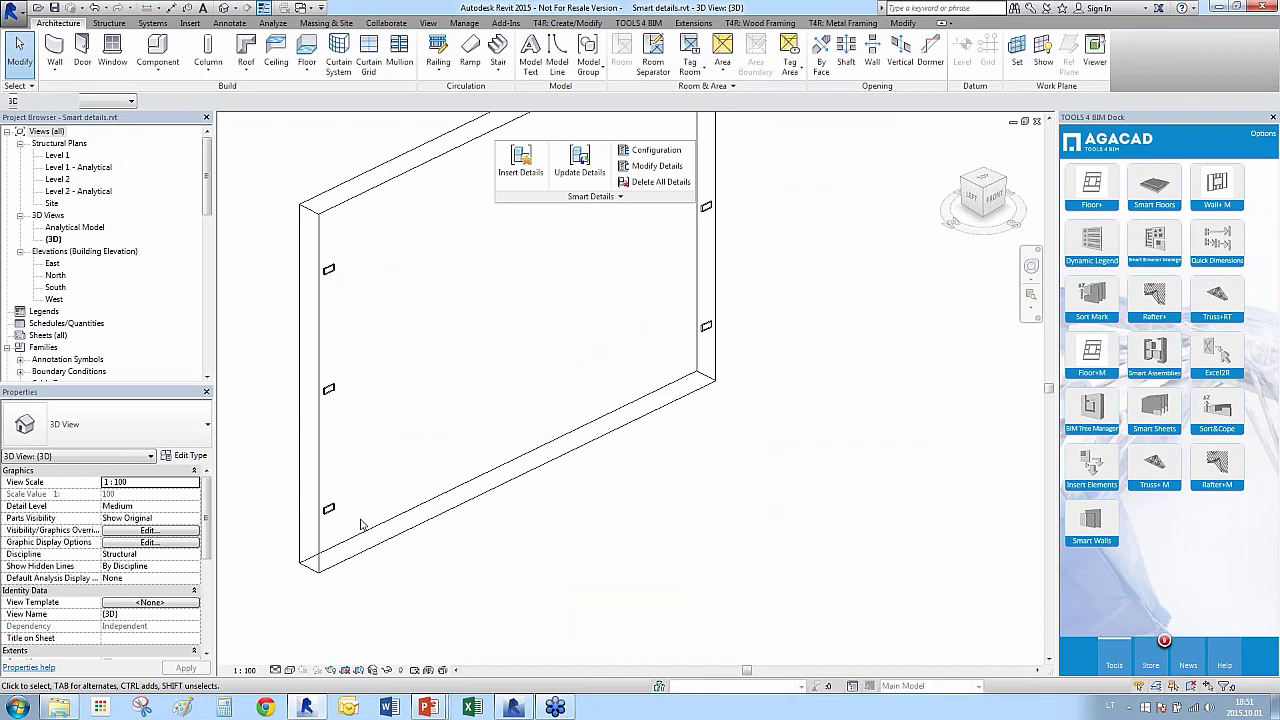
Insert details into the middle wall using the On end faces Smart Details configuration.
{"action": "scroll", "coordinate": [537, 417], "scroll_direction": "down", "scroll_amount": 5}
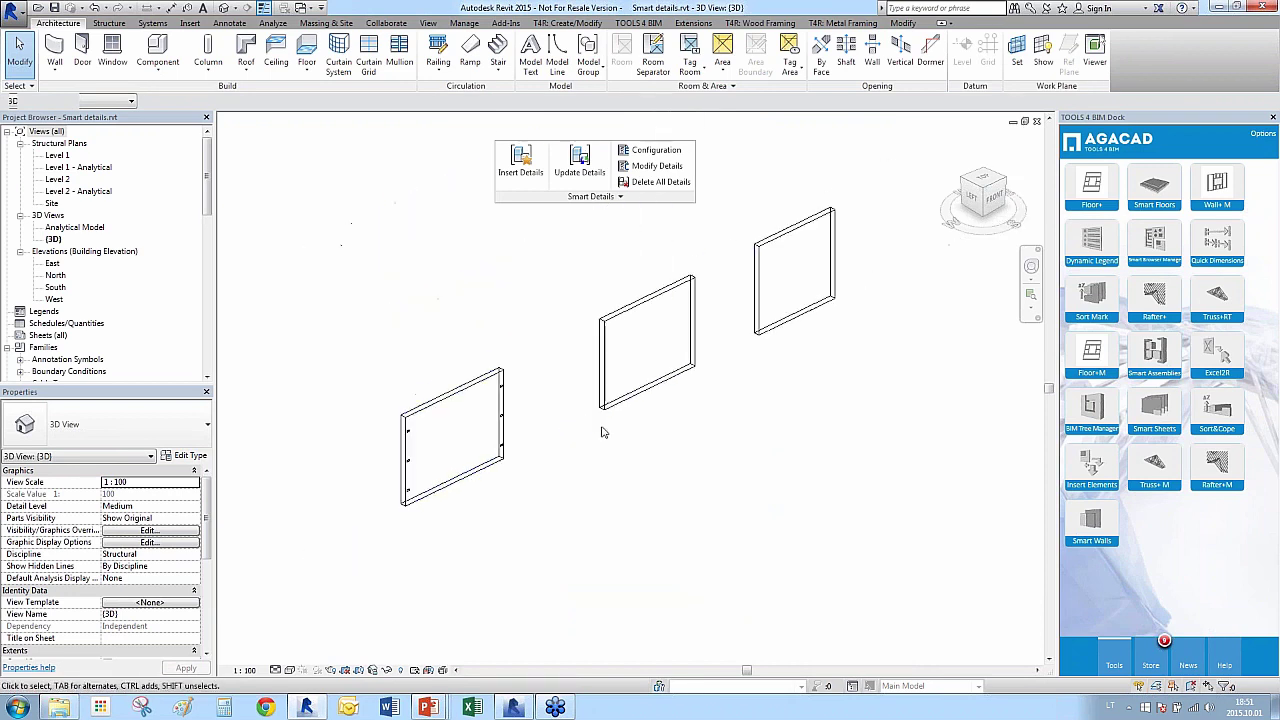
{"action": "scroll", "coordinate": [603, 432], "scroll_direction": "up", "scroll_amount": 2}
{"action": "left_click", "coordinate": [624, 390]}
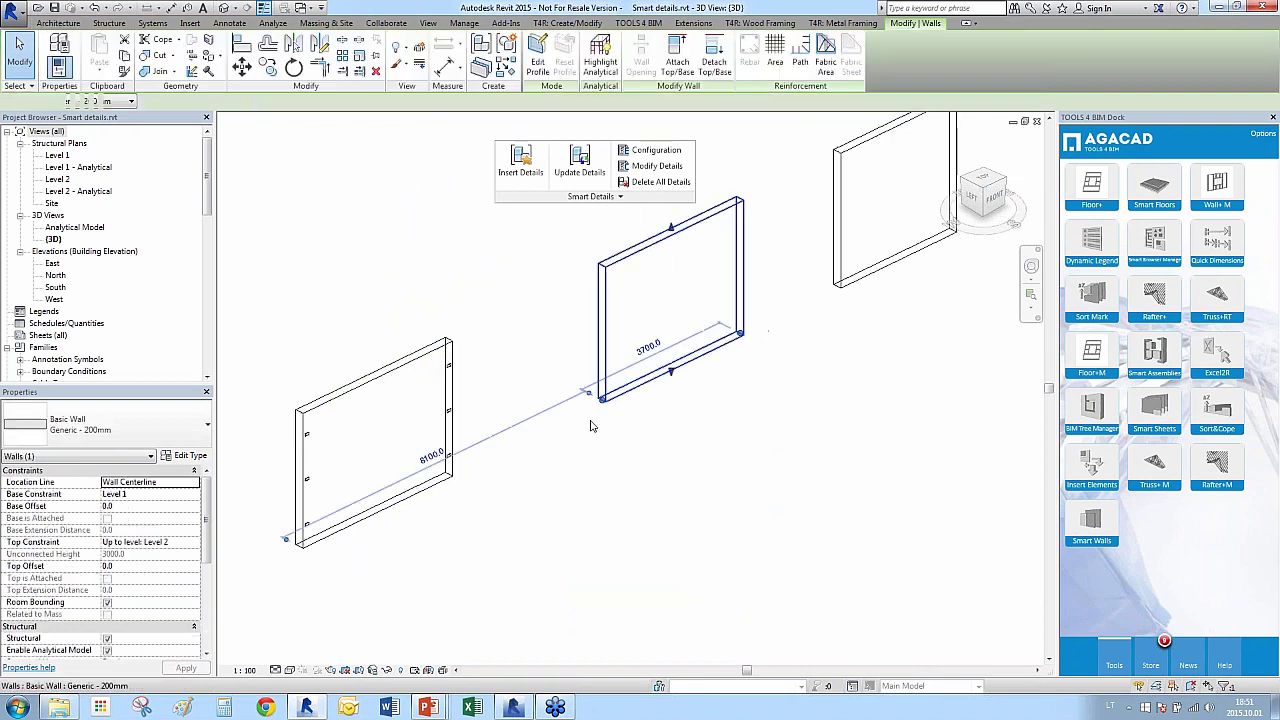
{"action": "left_click", "coordinate": [518, 162]}
{"action": "left_click", "coordinate": [600, 309]}
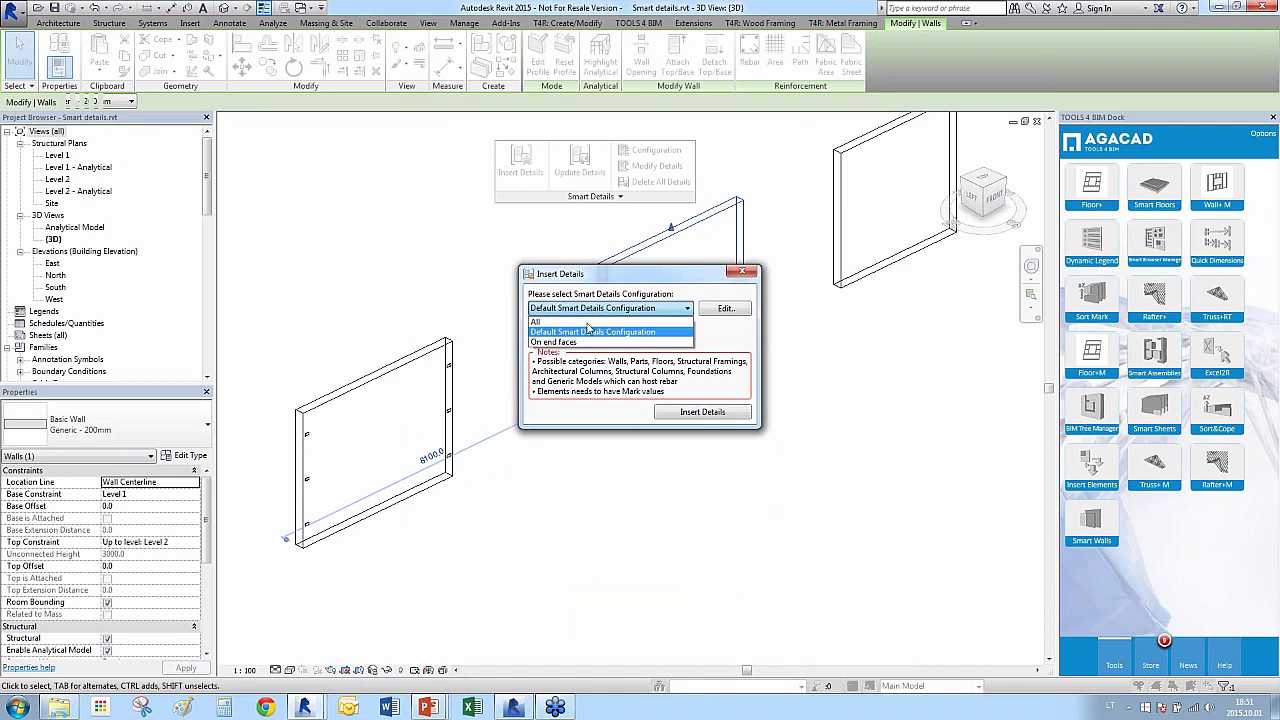
{"action": "left_click", "coordinate": [586, 342]}
{"action": "left_click", "coordinate": [670, 417]}
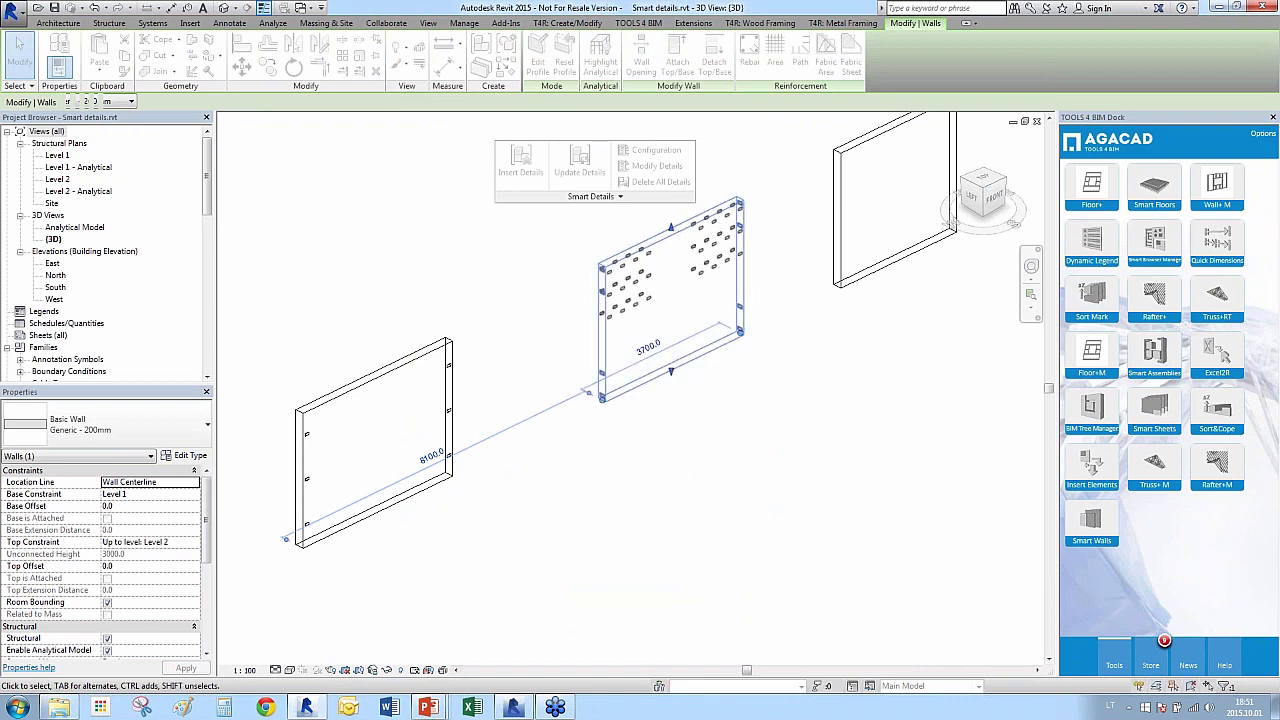
{"action": "left_click", "coordinate": [587, 437]}
Display the view as Hidden Line and examine the rectangular void around the uppermost plate on the middle wall's end face.
{"action": "scroll", "coordinate": [587, 437], "scroll_direction": "up", "scroll_amount": 5}
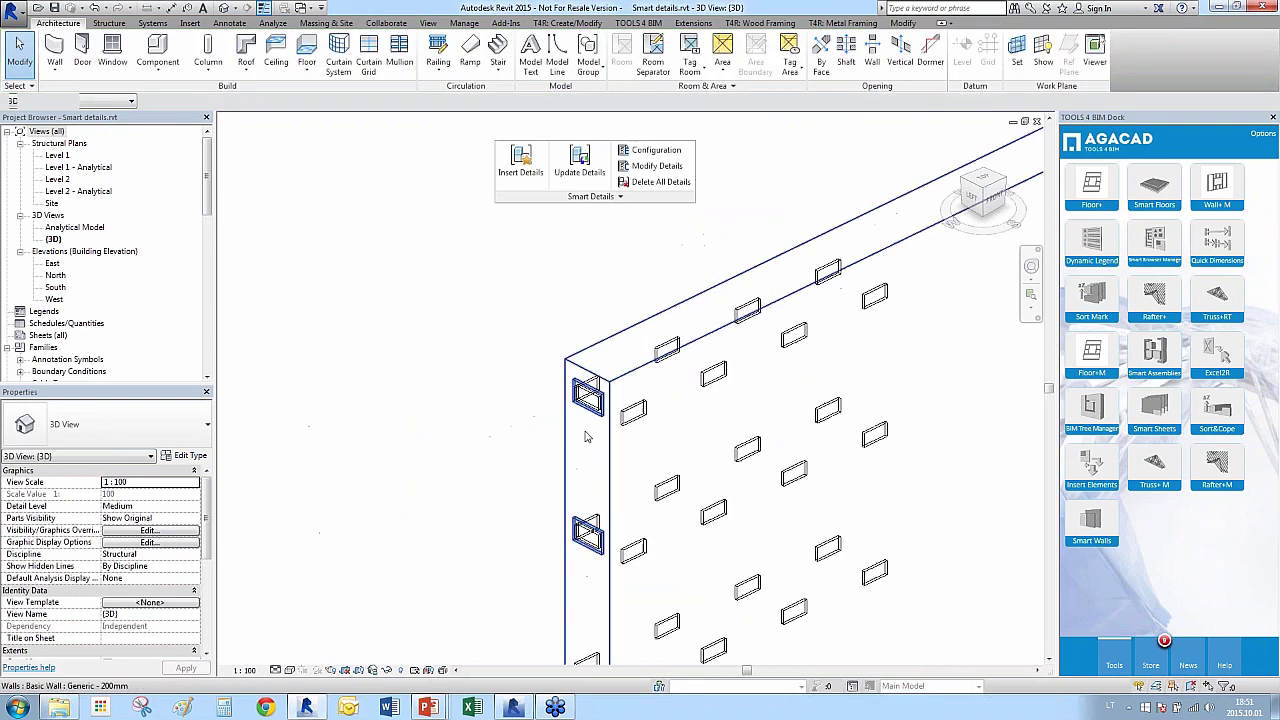
{"action": "scroll", "coordinate": [587, 437], "scroll_direction": "up", "scroll_amount": 2}
{"action": "left_click", "coordinate": [290, 670]}
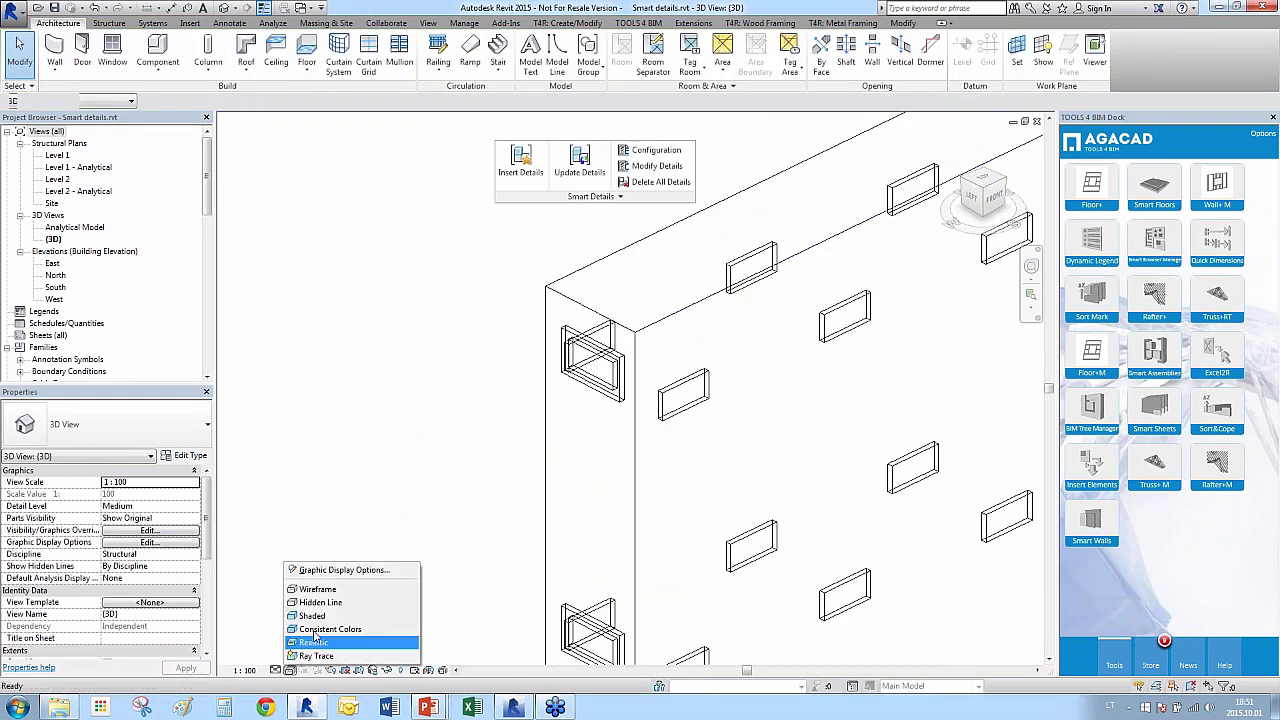
{"action": "left_click", "coordinate": [320, 603]}
{"action": "scroll", "coordinate": [590, 410], "scroll_direction": "up", "scroll_amount": 2}
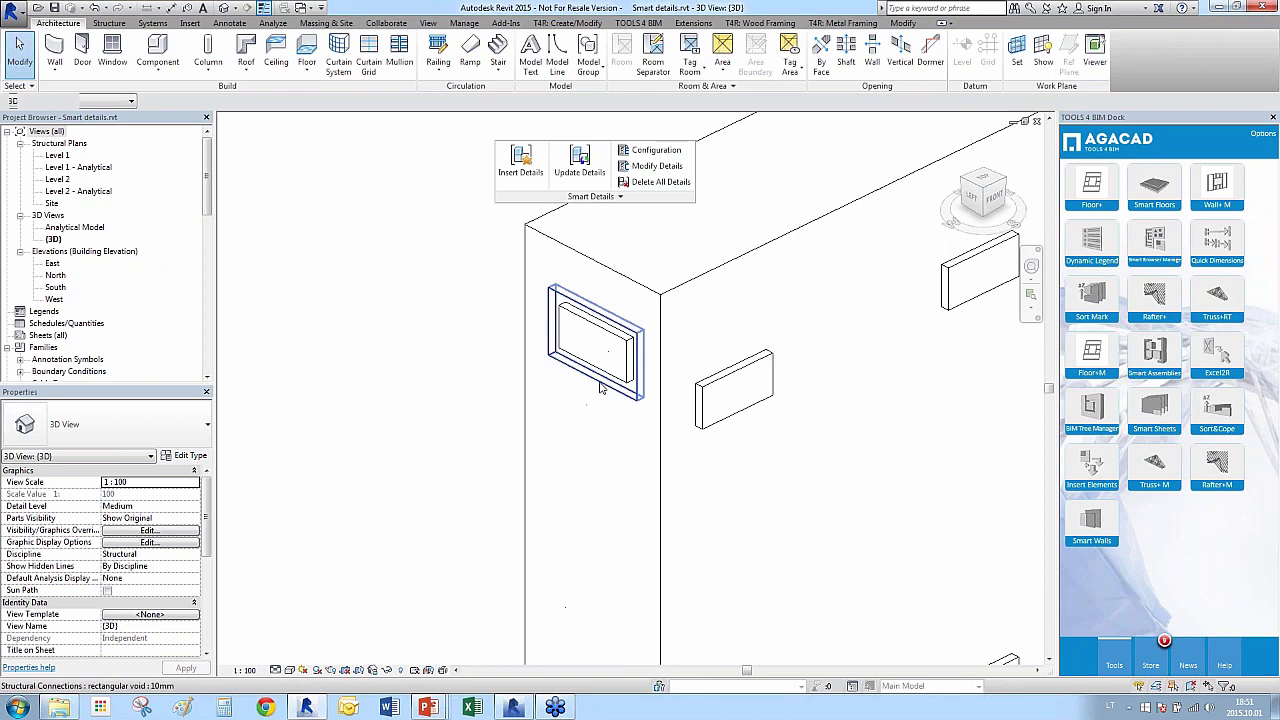
{"action": "left_click", "coordinate": [601, 388]}
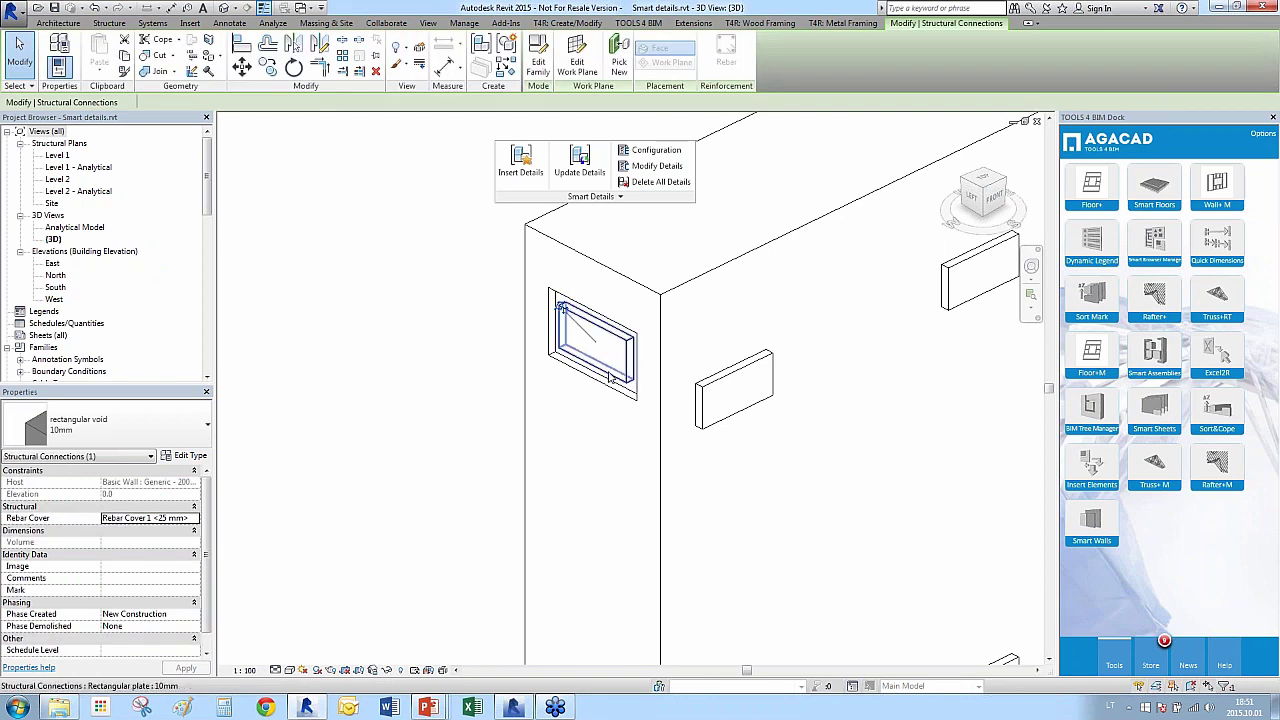
{"action": "left_click", "coordinate": [438, 393]}
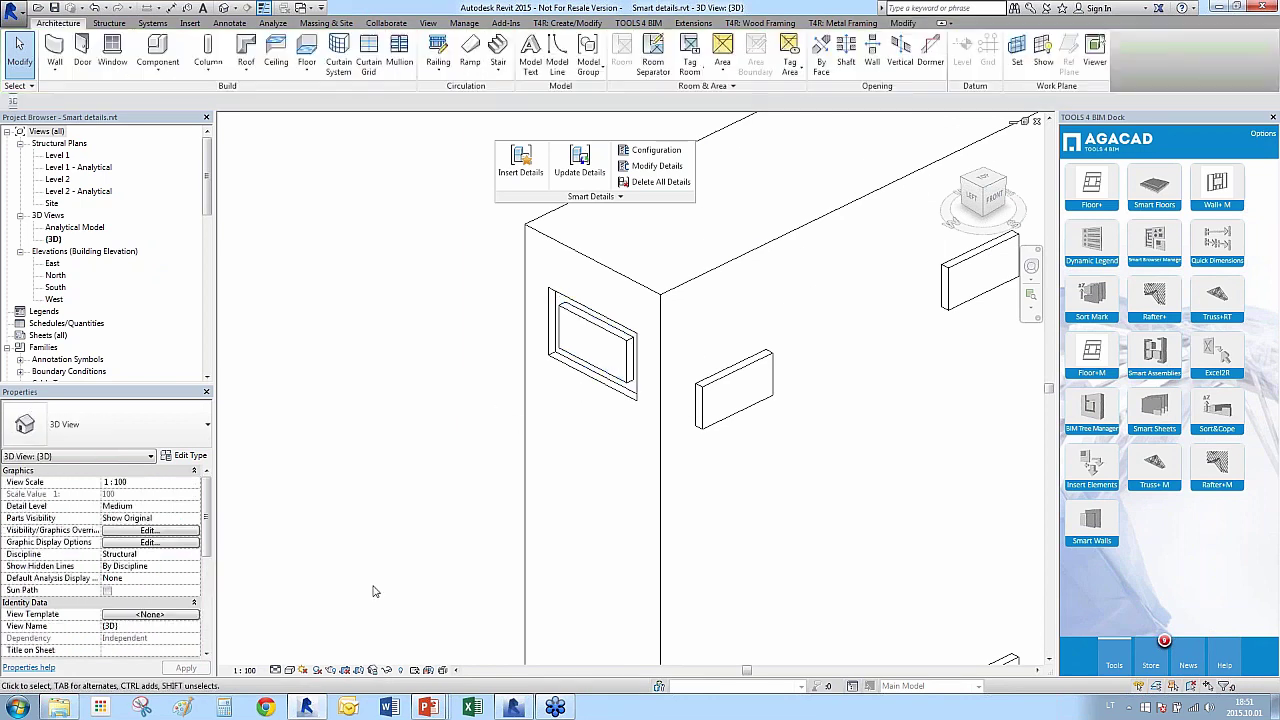
Set the 3D view's visual style to Shaded and inspect the inserted details across the middle wall's end and side faces.
{"action": "left_click", "coordinate": [289, 670]}
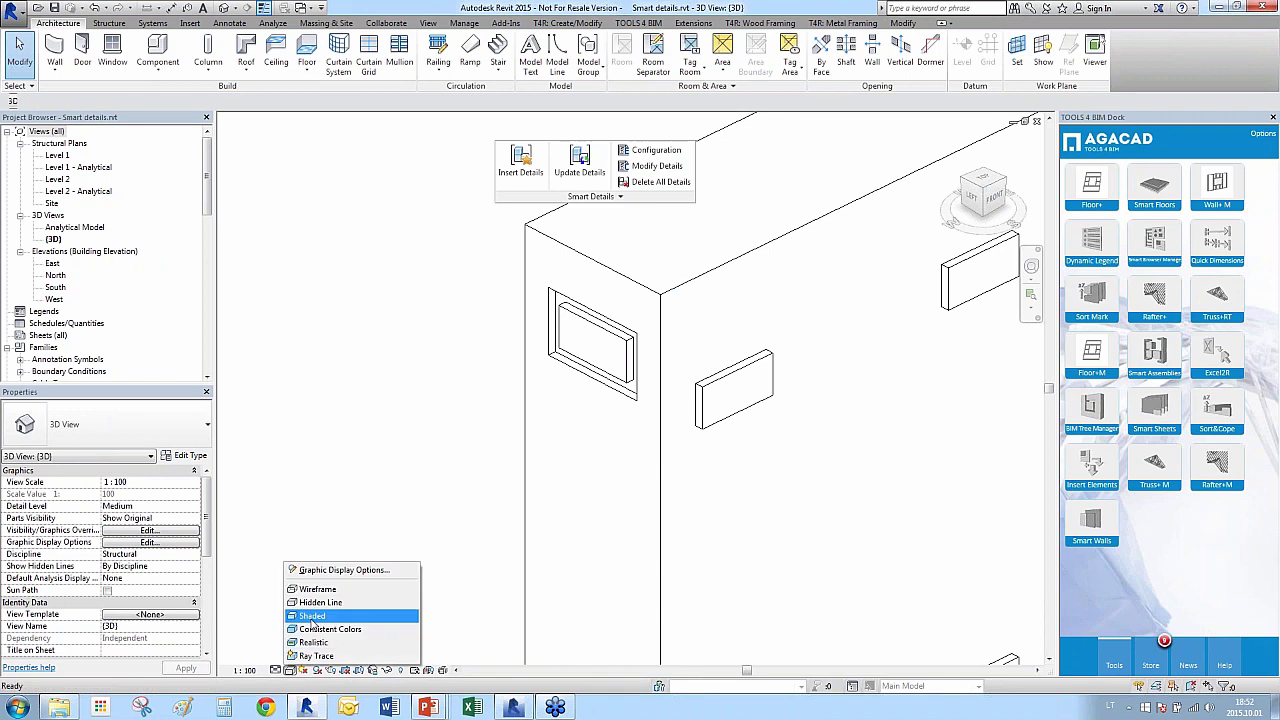
{"action": "left_click", "coordinate": [330, 629]}
{"action": "scroll", "coordinate": [521, 340], "scroll_direction": "down", "scroll_amount": 3}
{"action": "scroll", "coordinate": [521, 340], "scroll_direction": "down", "scroll_amount": 3}
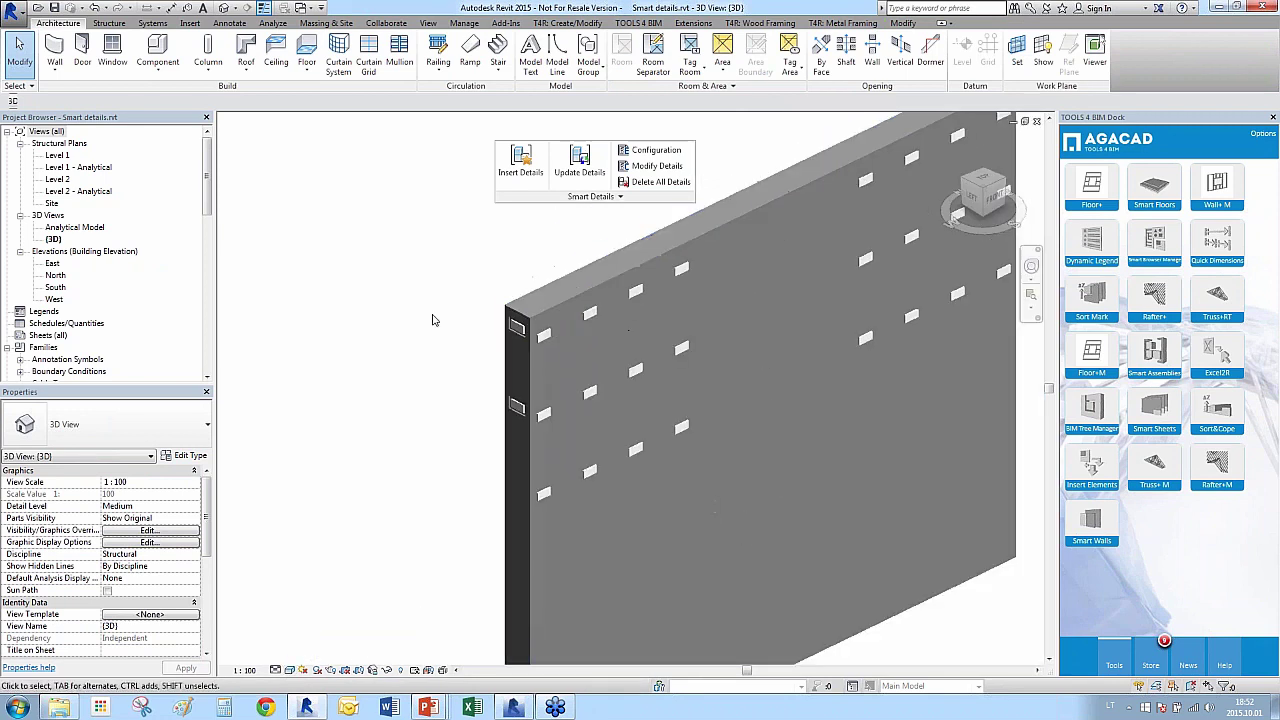
{"action": "middle_click_drag", "start_coordinate": [521, 340], "coordinate": [481, 635], "text": "shift"}
{"action": "scroll", "coordinate": [481, 635], "scroll_direction": "up", "scroll_amount": 2}
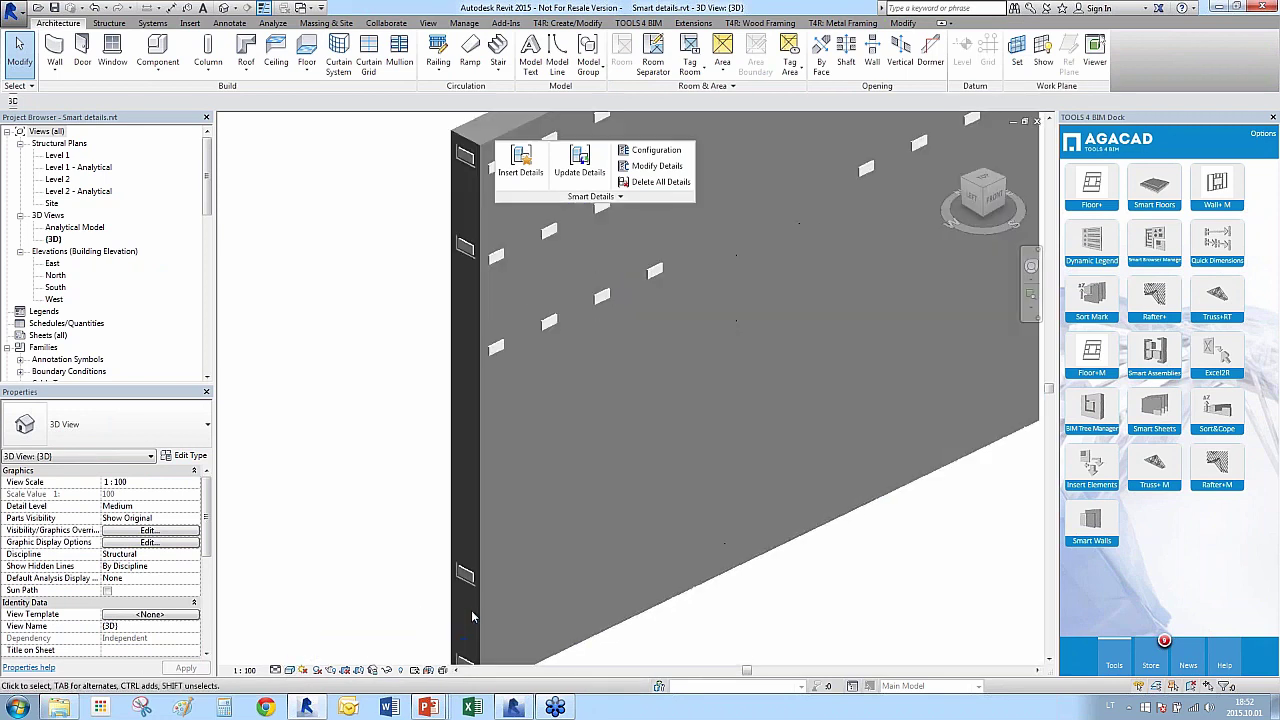
{"action": "scroll", "coordinate": [481, 635], "scroll_direction": "down", "scroll_amount": 4}
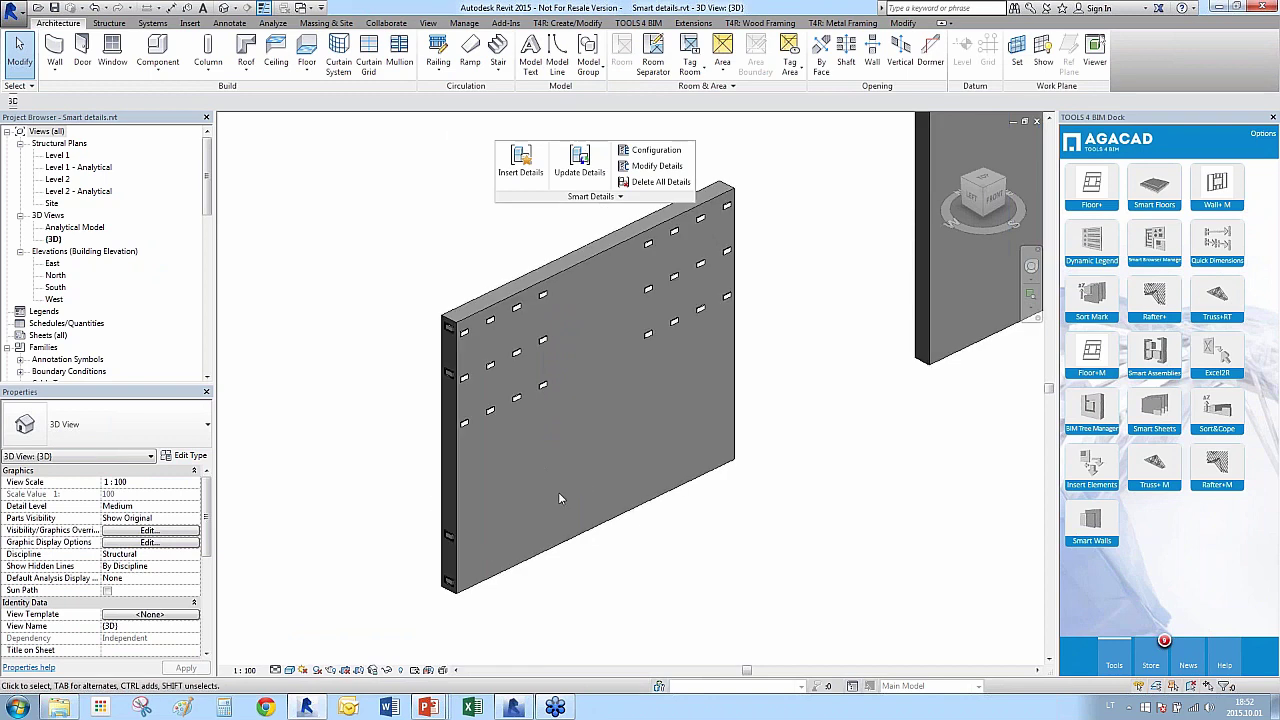
{"action": "mouse_move", "coordinate": [558, 492]}
{"action": "middle_mouse_down", "text": "shift"}
{"action": "mouse_move", "coordinate": [606, 502]}
{"action": "mouse_move", "coordinate": [690, 423]}
{"action": "mouse_move", "coordinate": [666, 432]}
{"action": "middle_mouse_up", "text": "shift"}
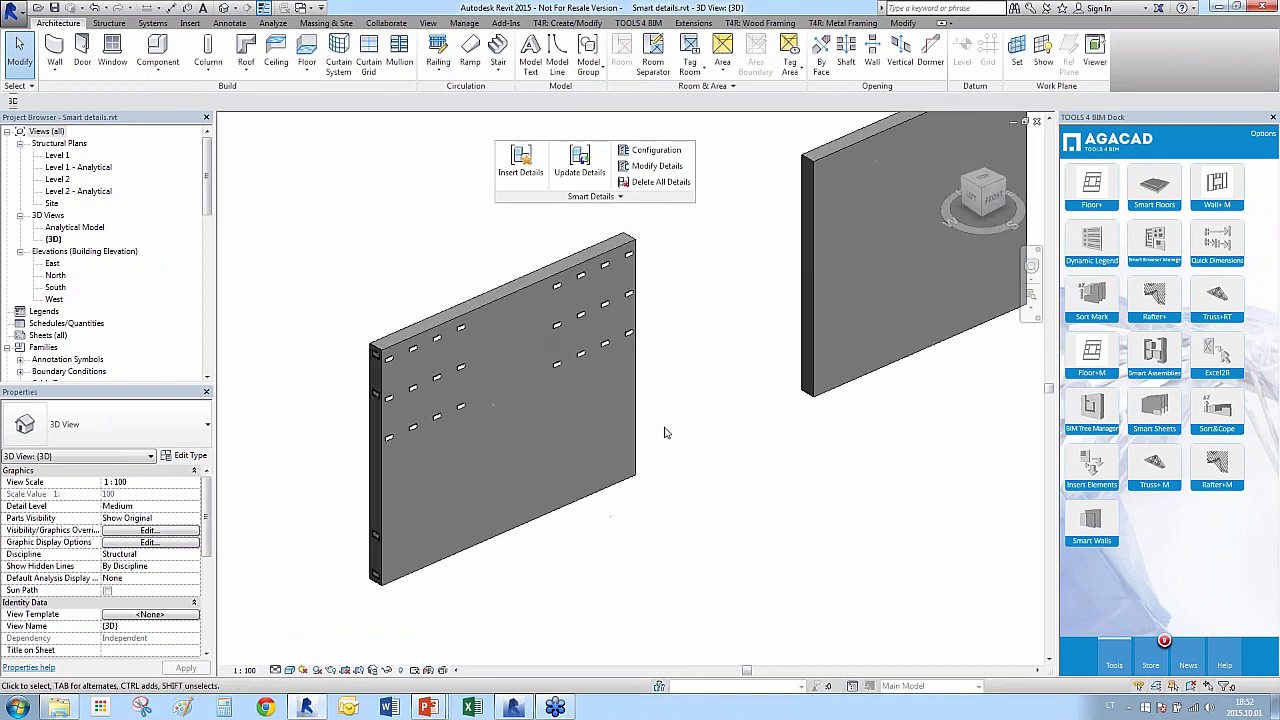
{"action": "scroll", "coordinate": [416, 496], "scroll_direction": "down", "scroll_amount": 2}
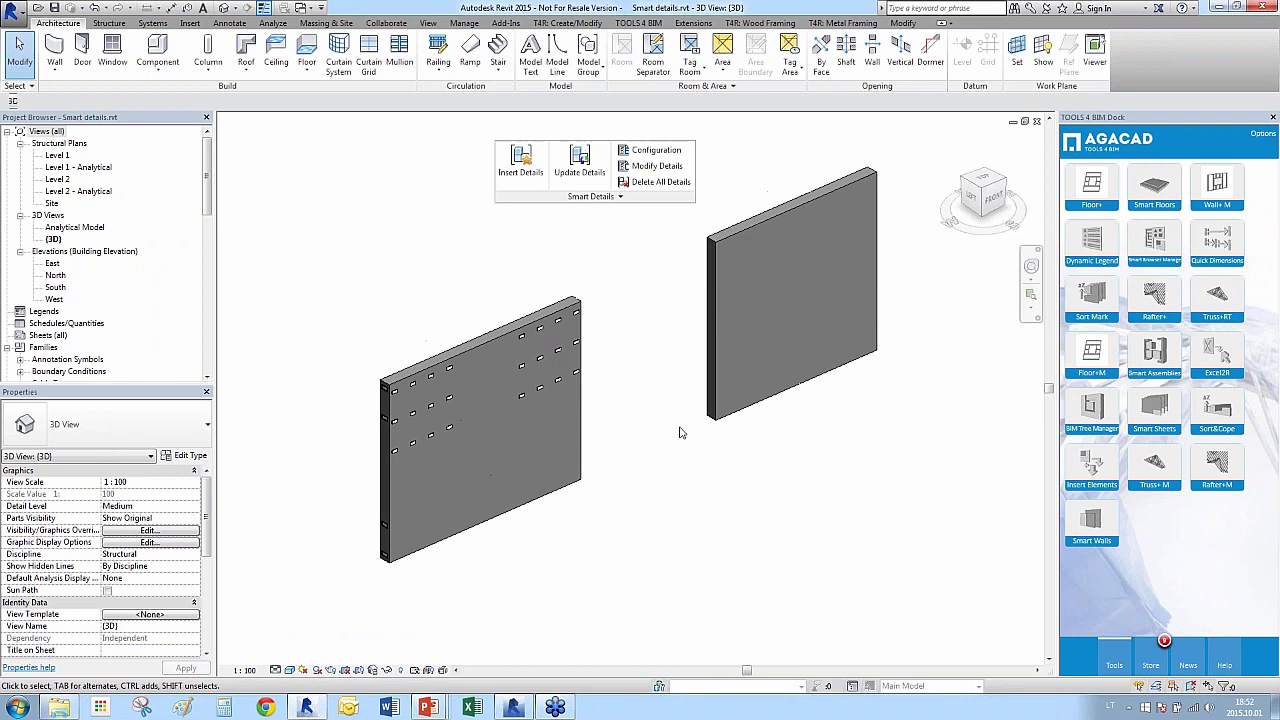
Insert details into the farthest, still empty wall using the All Smart Details configuration.
{"action": "left_click", "coordinate": [709, 414]}
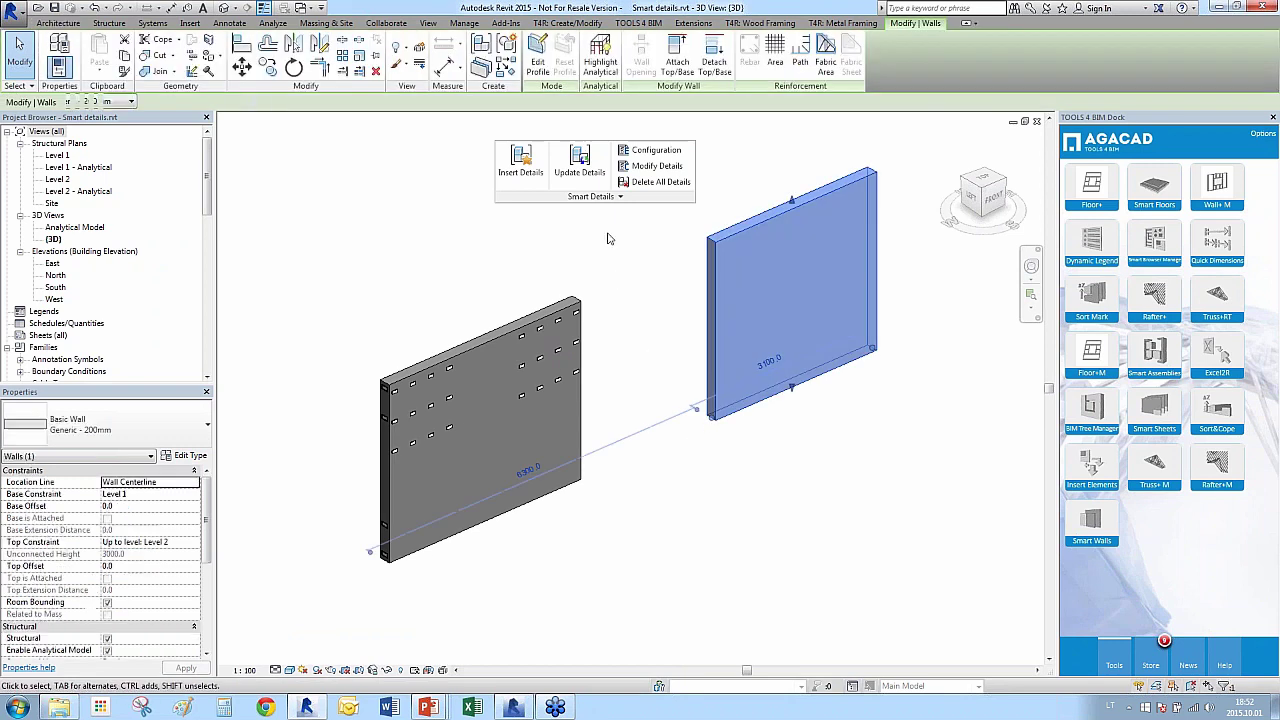
{"action": "left_click", "coordinate": [520, 162]}
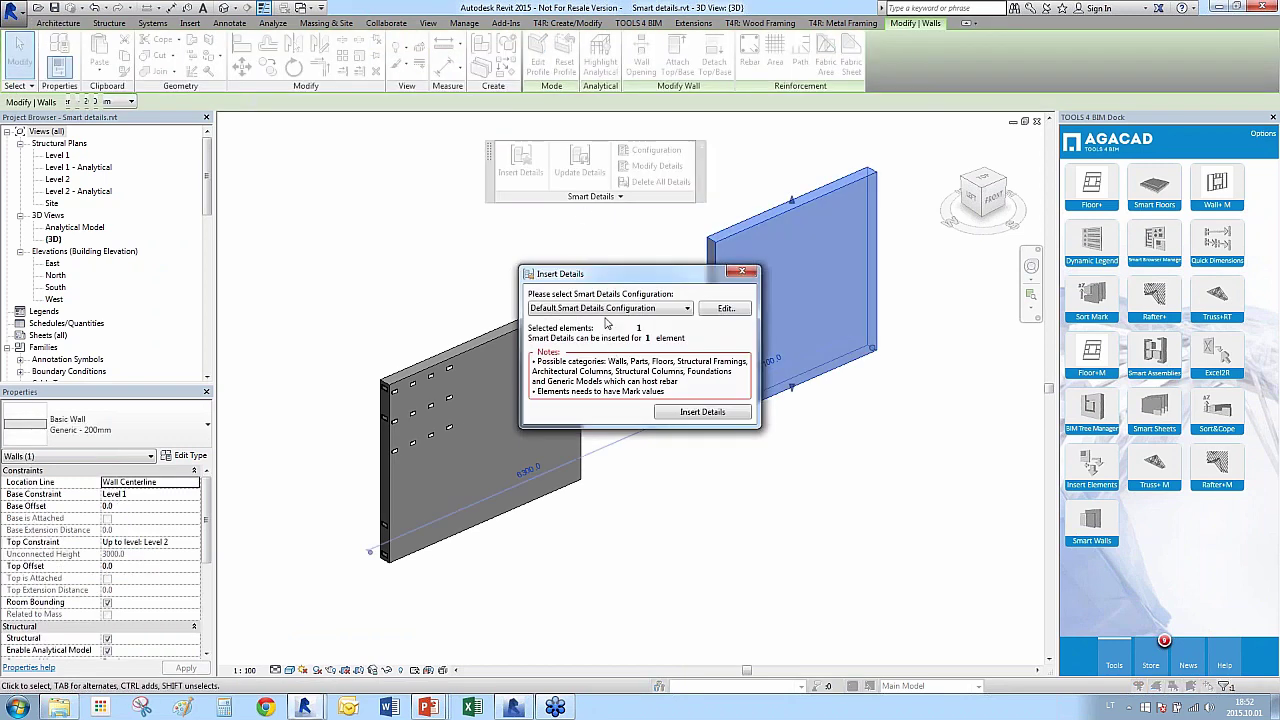
{"action": "left_click", "coordinate": [612, 309]}
{"action": "left_click", "coordinate": [600, 323]}
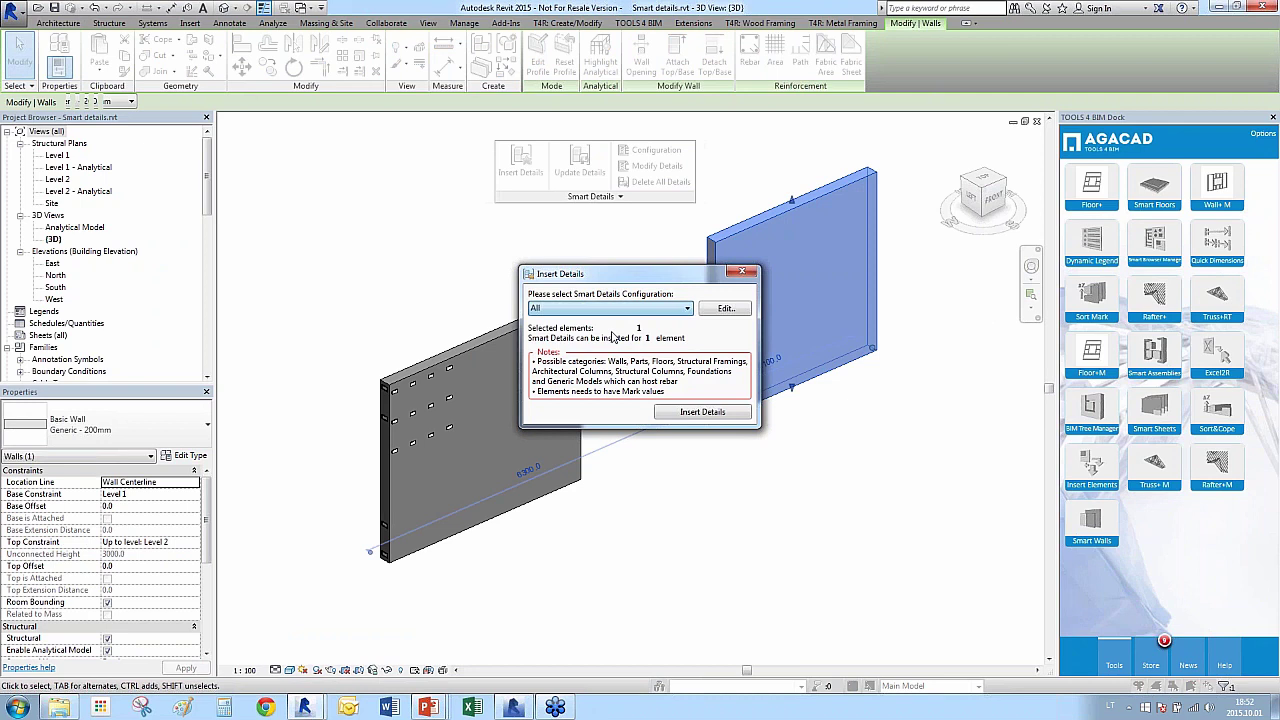
{"action": "left_click", "coordinate": [700, 412]}
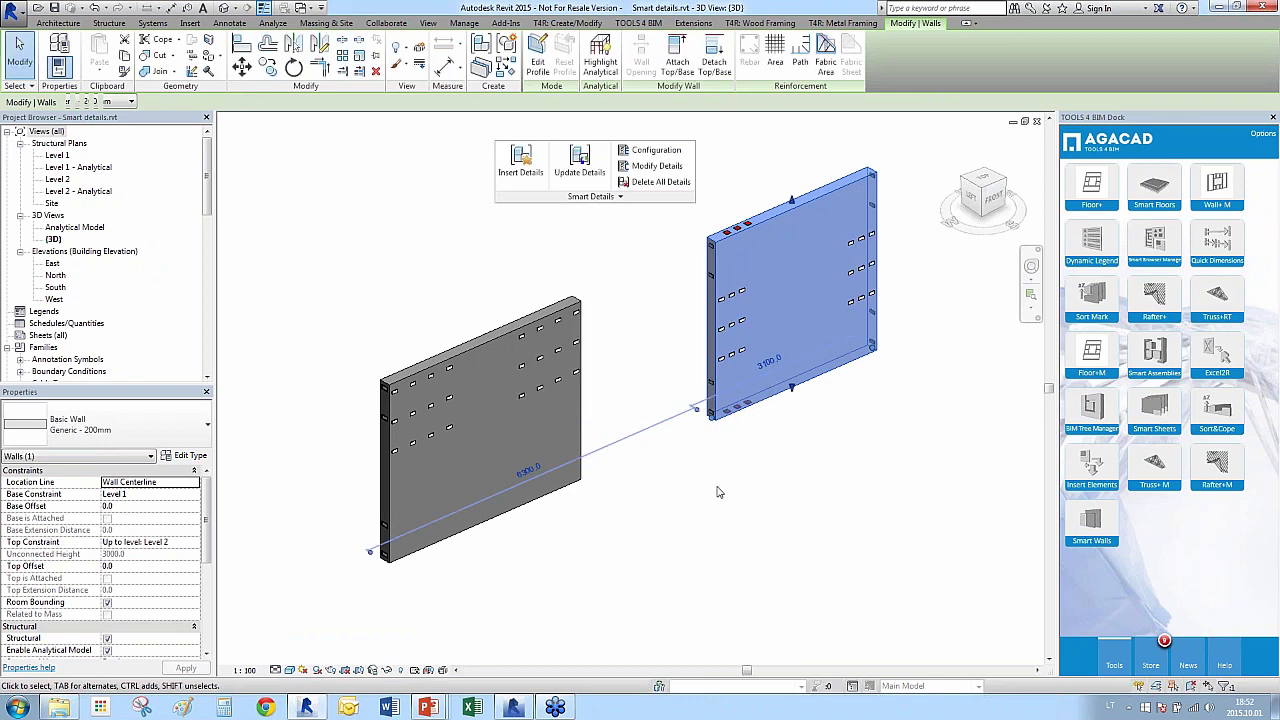
{"action": "left_click", "coordinate": [716, 492]}
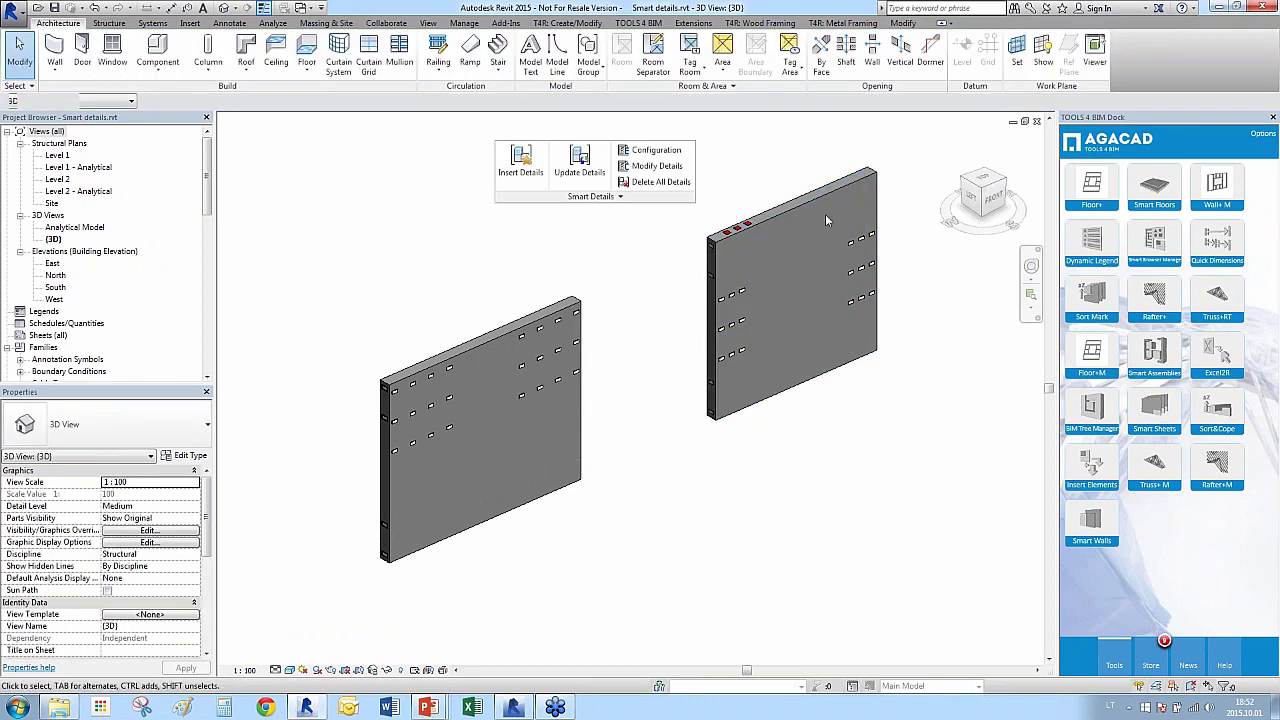
Examine the plates on the top and end faces of the farthest wall, and compare it with the other walls.
{"action": "scroll", "coordinate": [744, 234], "scroll_direction": "up", "scroll_amount": 5}
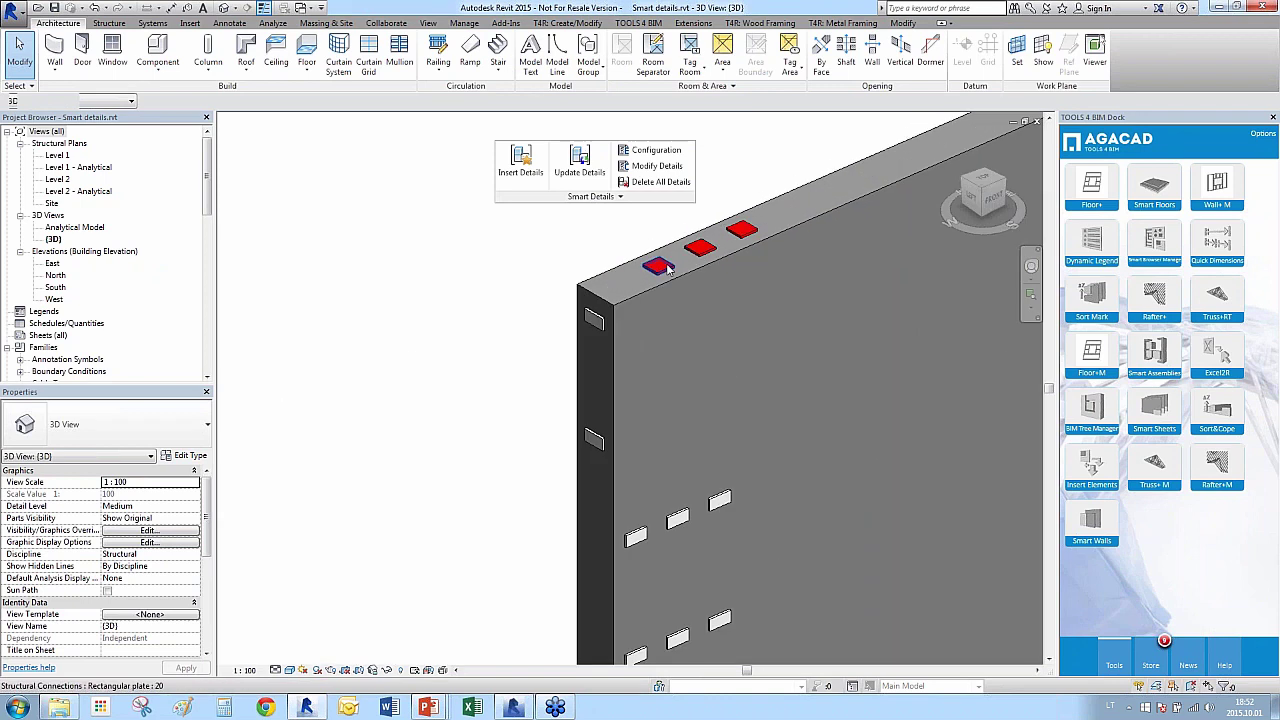
{"action": "left_click", "coordinate": [668, 270]}
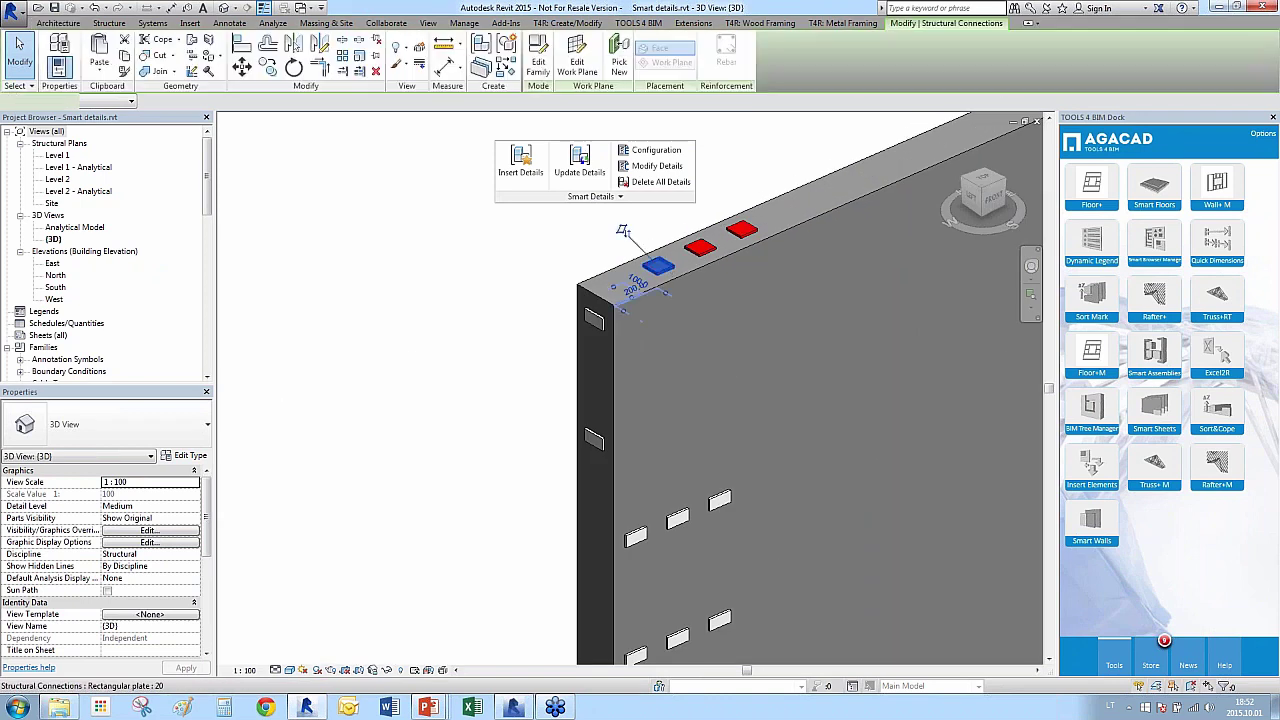
{"action": "left_click", "coordinate": [603, 328]}
{"action": "scroll", "coordinate": [600, 320], "scroll_direction": "down", "scroll_amount": 3}
{"action": "scroll", "coordinate": [500, 301], "scroll_direction": "down", "scroll_amount": 2}
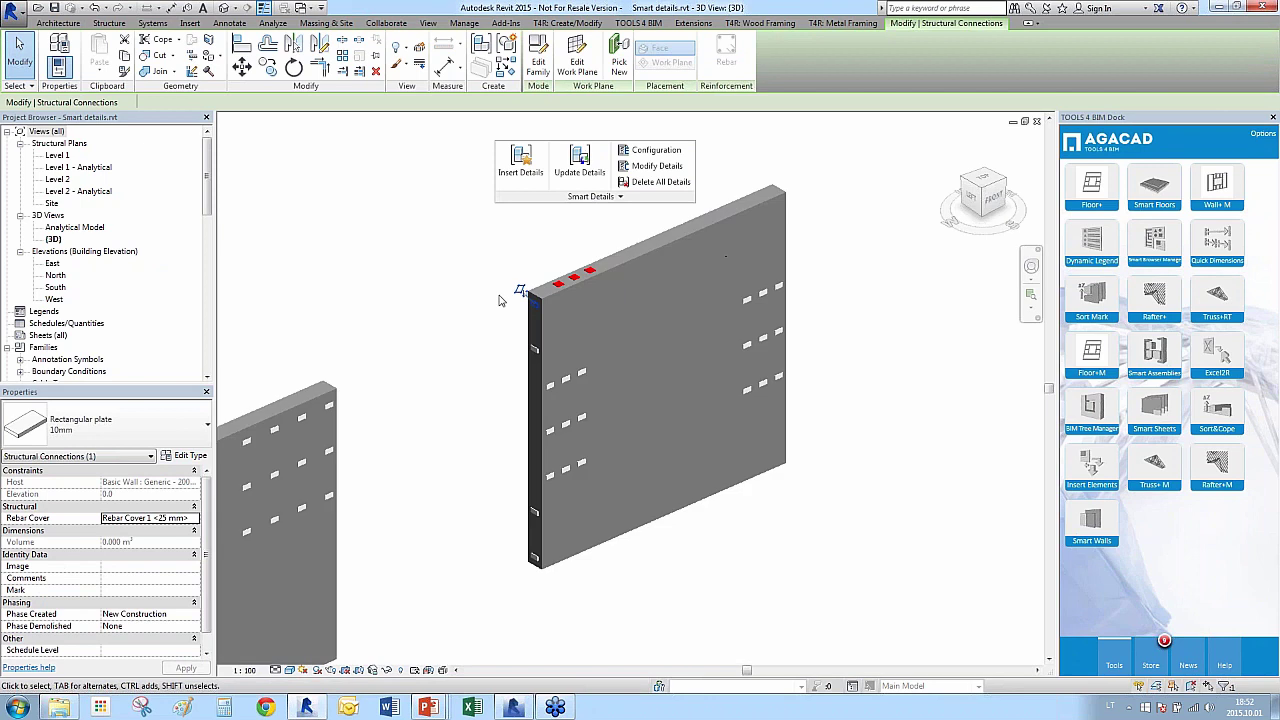
{"action": "left_click", "coordinate": [468, 386]}
{"action": "scroll", "coordinate": [552, 312], "scroll_direction": "down", "scroll_amount": 3}
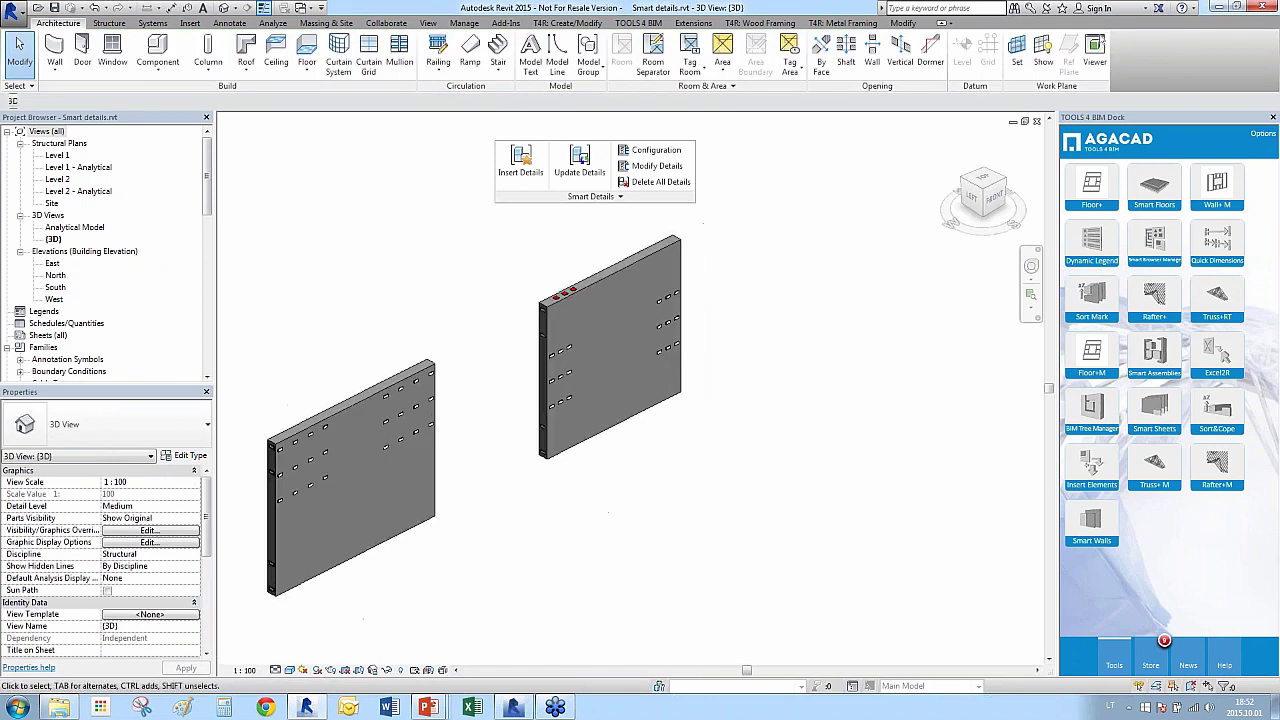
{"action": "scroll", "coordinate": [563, 246], "scroll_direction": "down", "scroll_amount": 2}
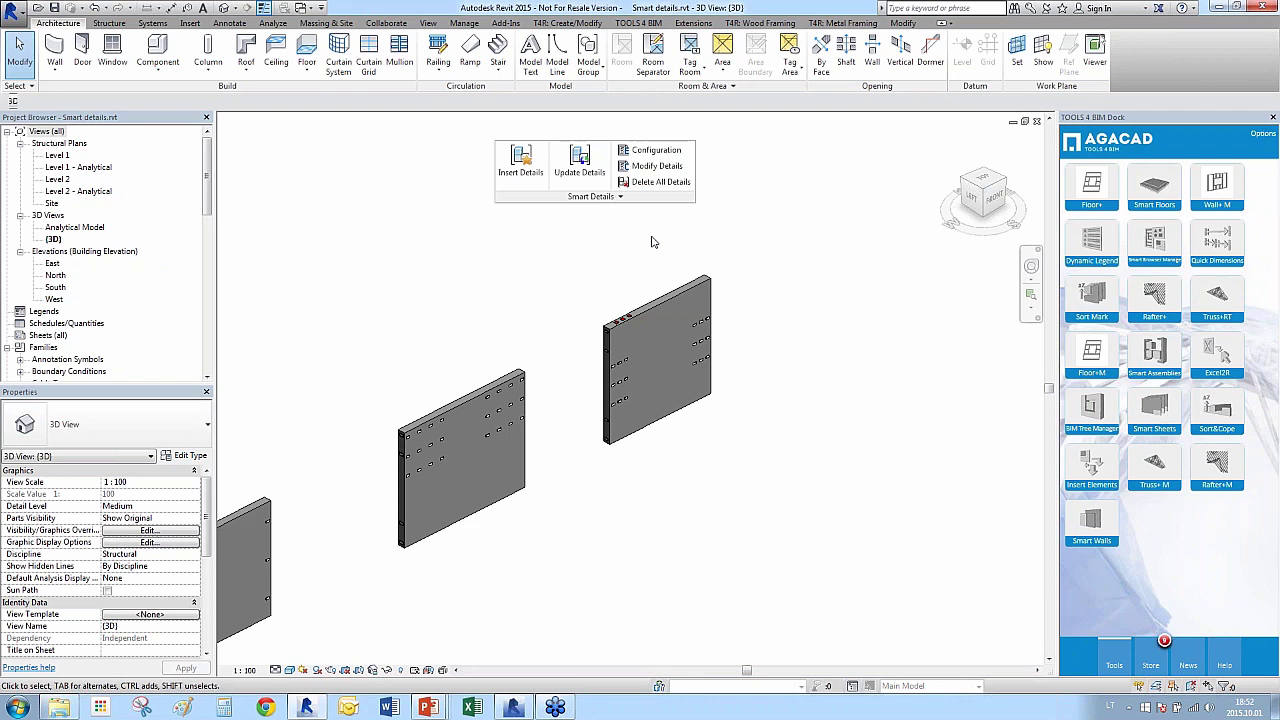
Review the All configuration's rules for side, end and top/bottom faces, and close the configuration.
{"action": "left_click", "coordinate": [648, 151]}
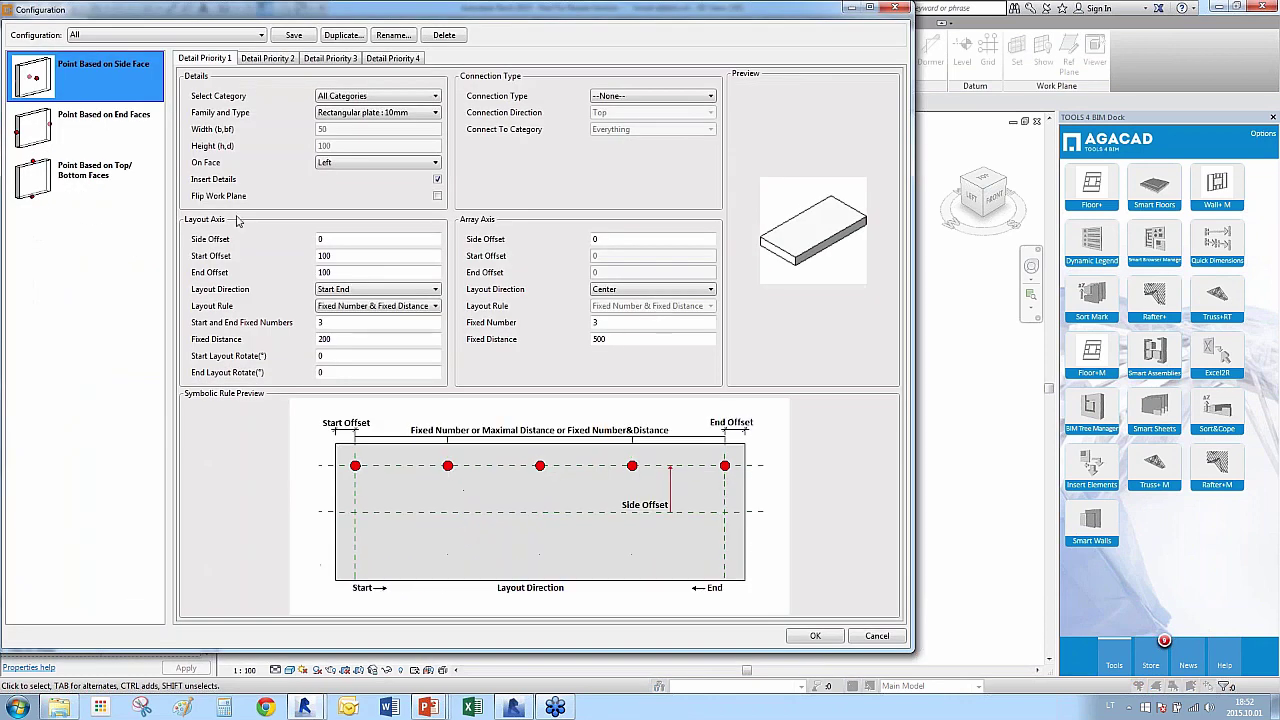
{"action": "left_click", "coordinate": [81, 125]}
{"action": "left_click", "coordinate": [90, 180]}
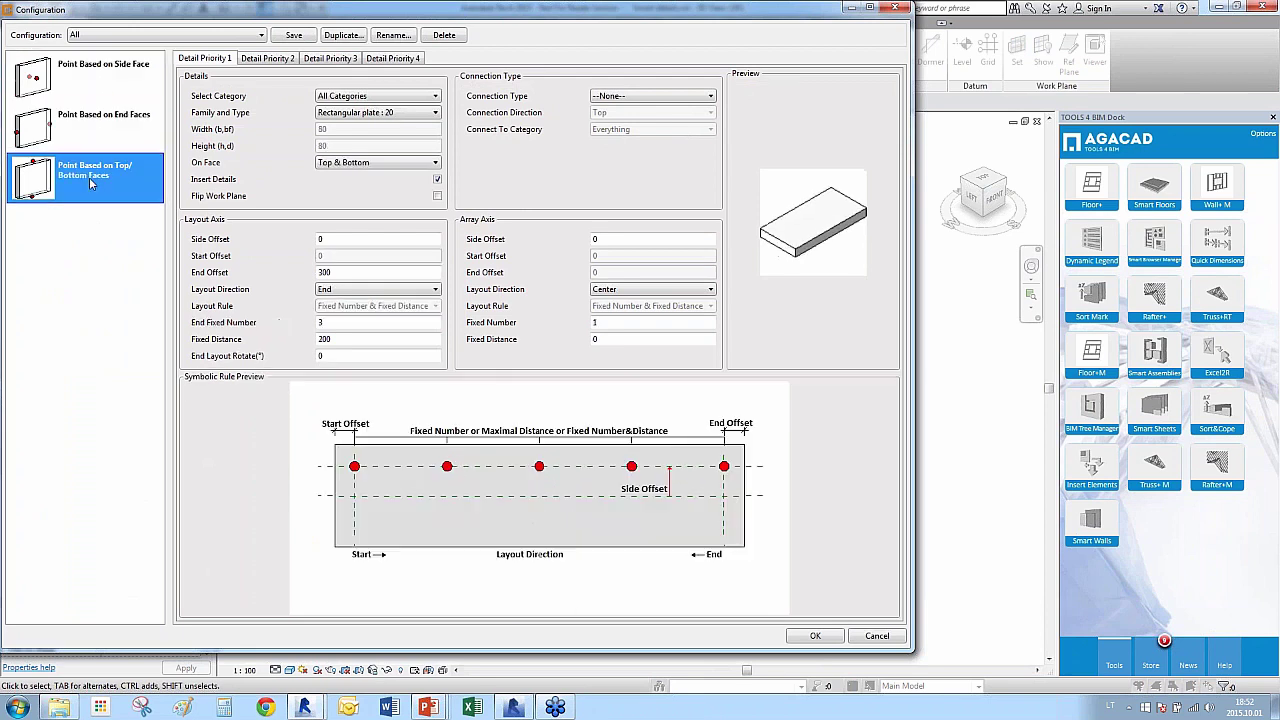
{"action": "left_click", "coordinate": [103, 96]}
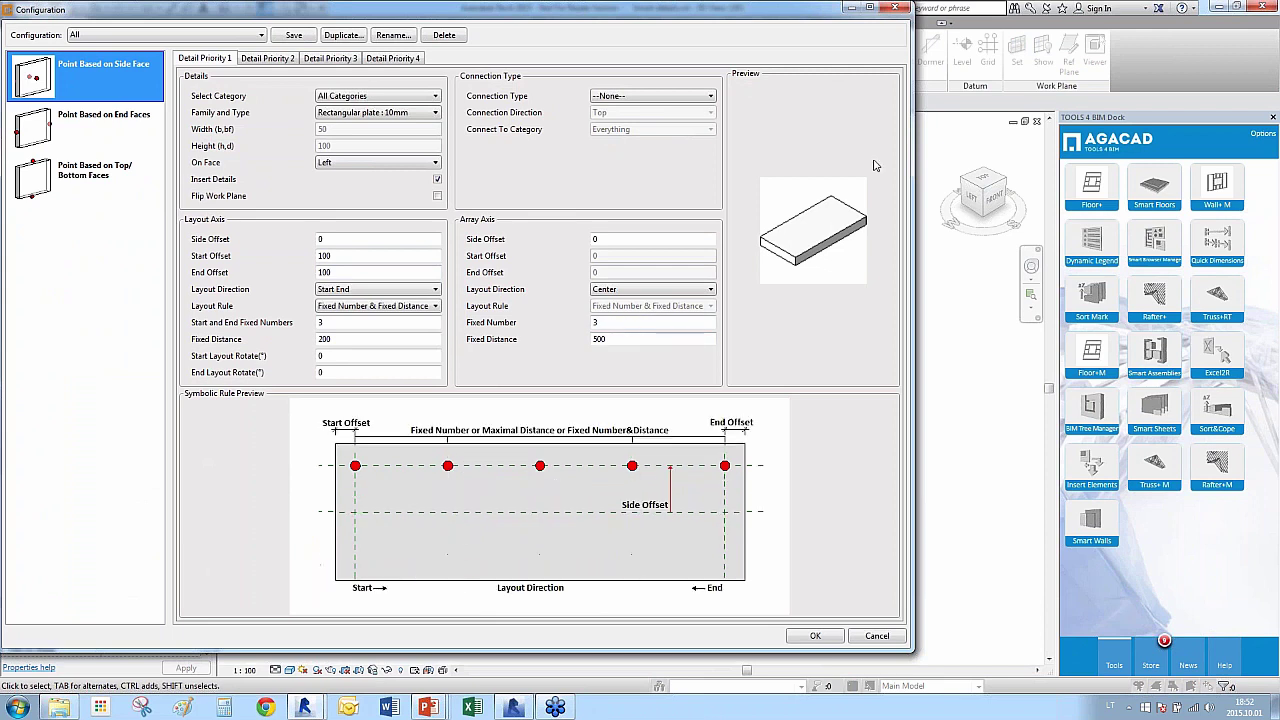
{"action": "left_click", "coordinate": [898, 8]}
{"action": "scroll", "coordinate": [778, 387], "scroll_direction": "down", "scroll_amount": 2}
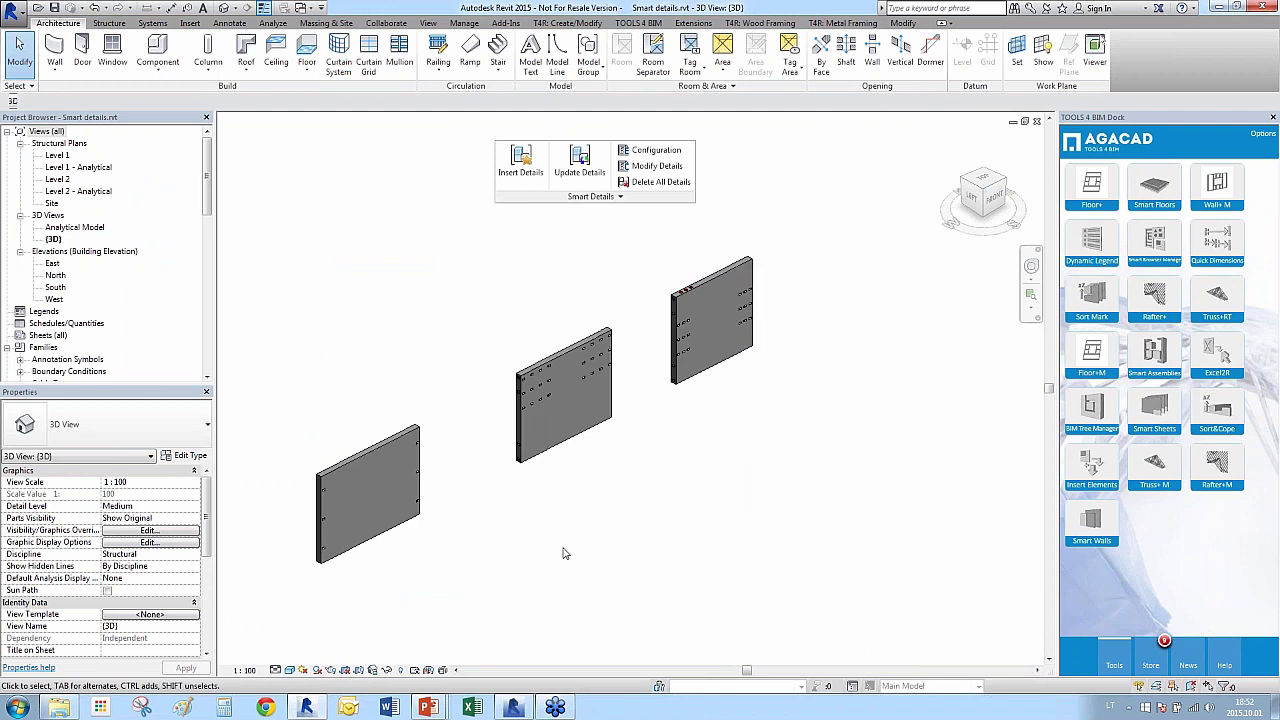
{"action": "key", "text": "alt+Tab"}
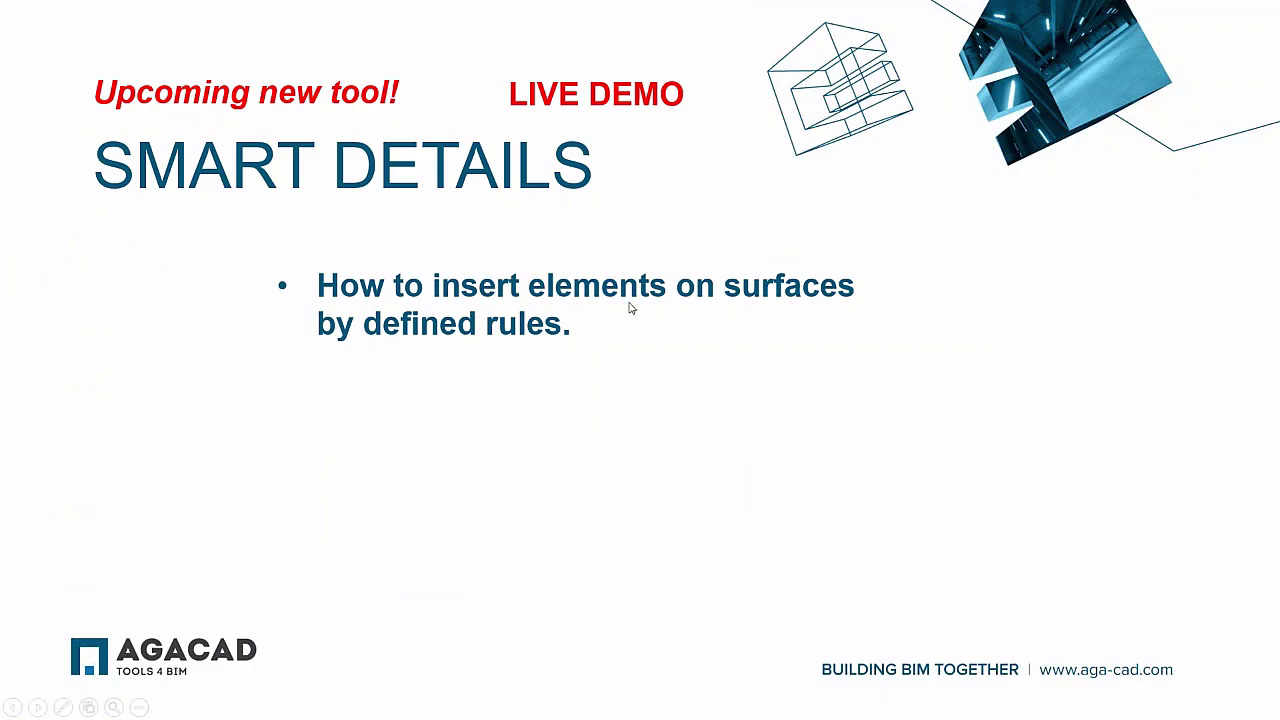
{"action": "left_click", "coordinate": [700, 369]}
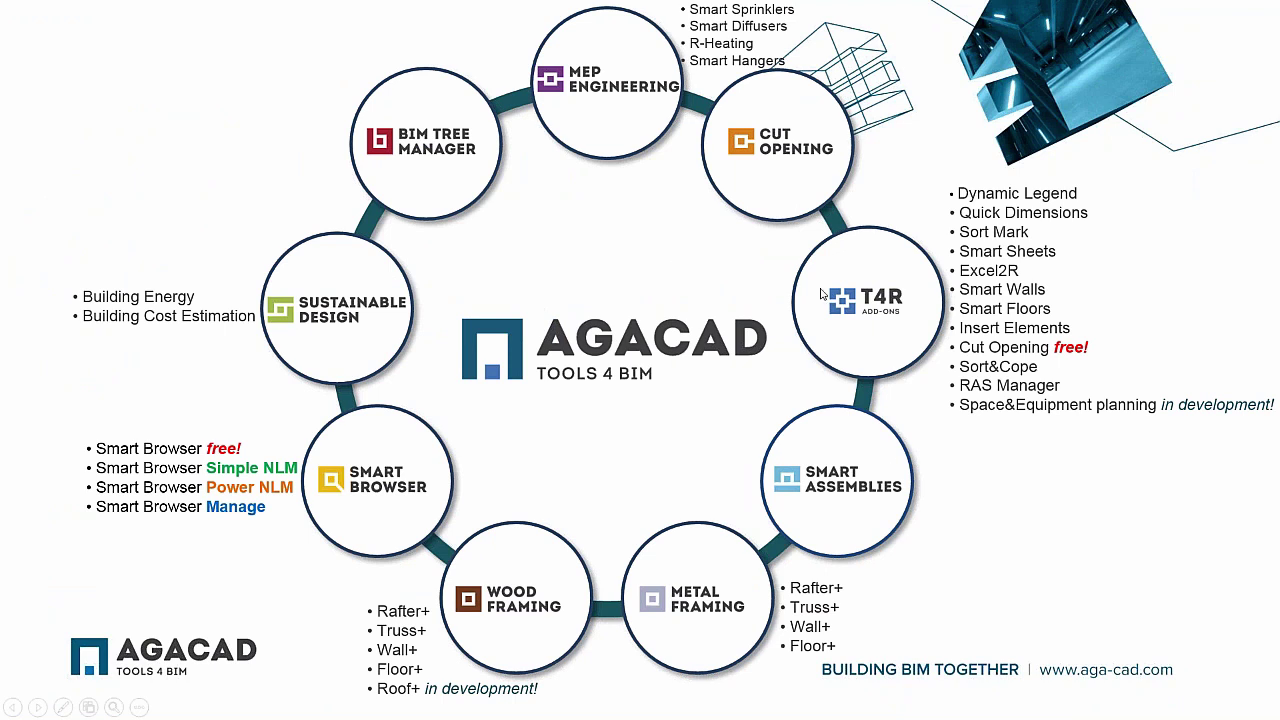
{"action": "left_click", "coordinate": [862, 306]}
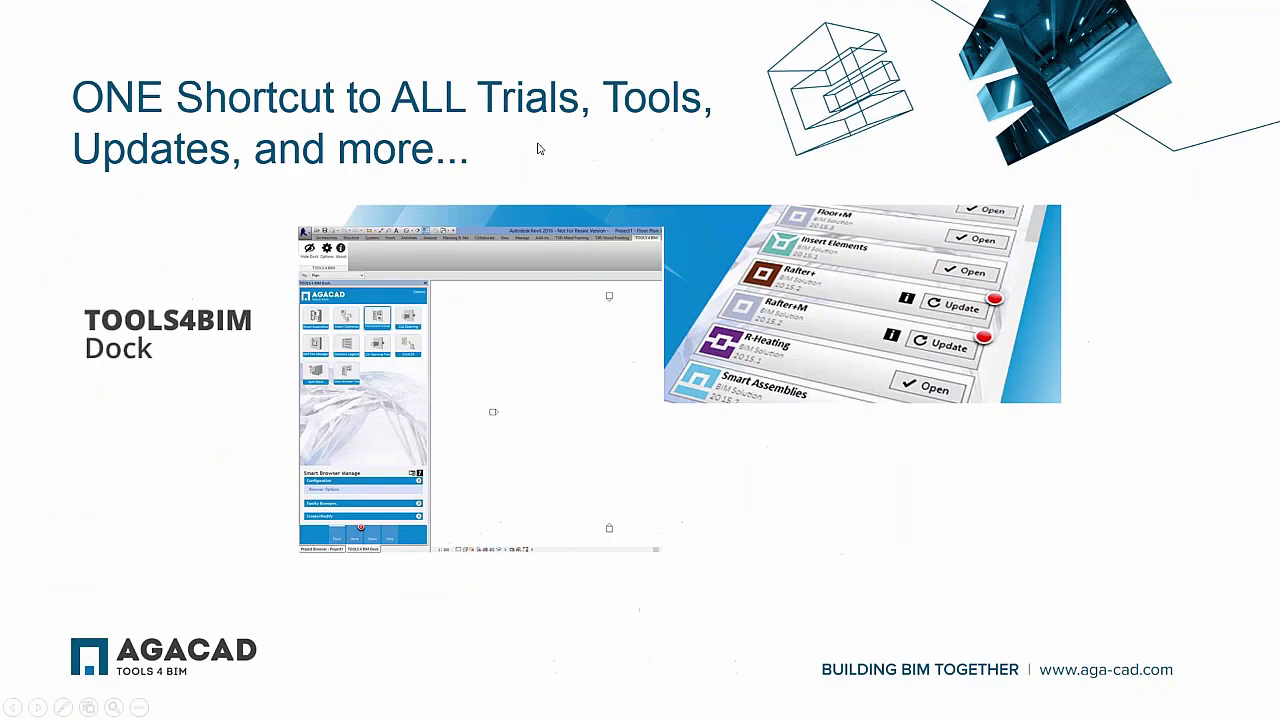